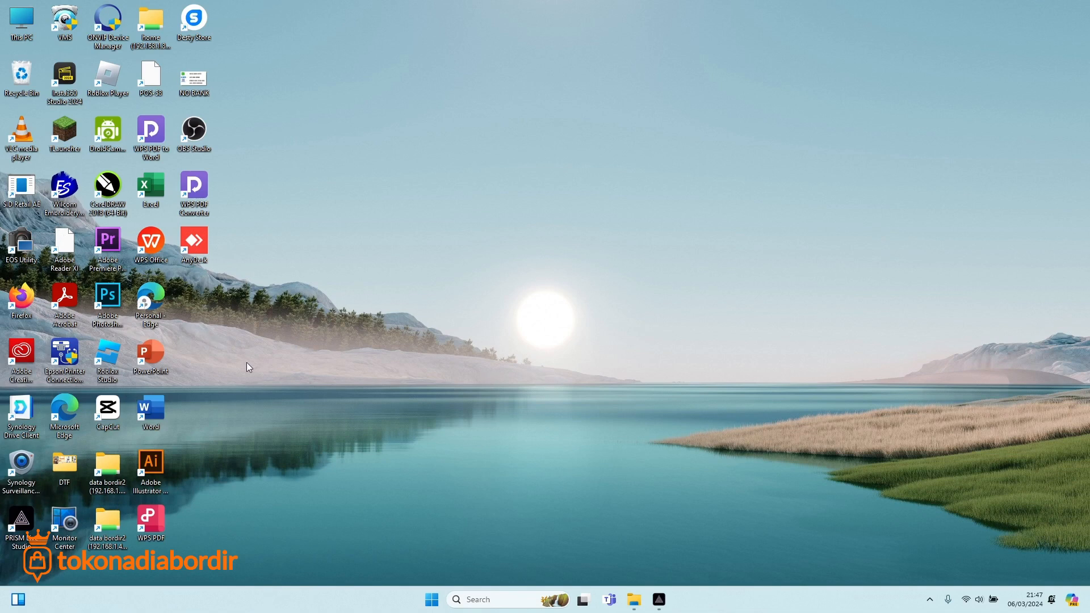
Launch Google Chrome from the Start menu and close the leftover extra tab.
click(431, 600)
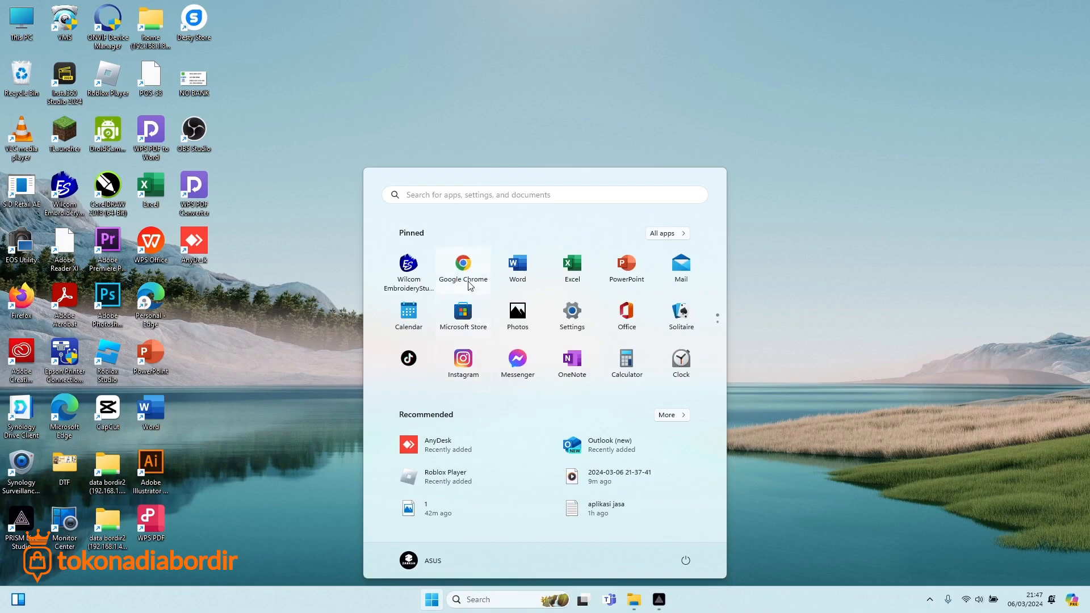
click(463, 270)
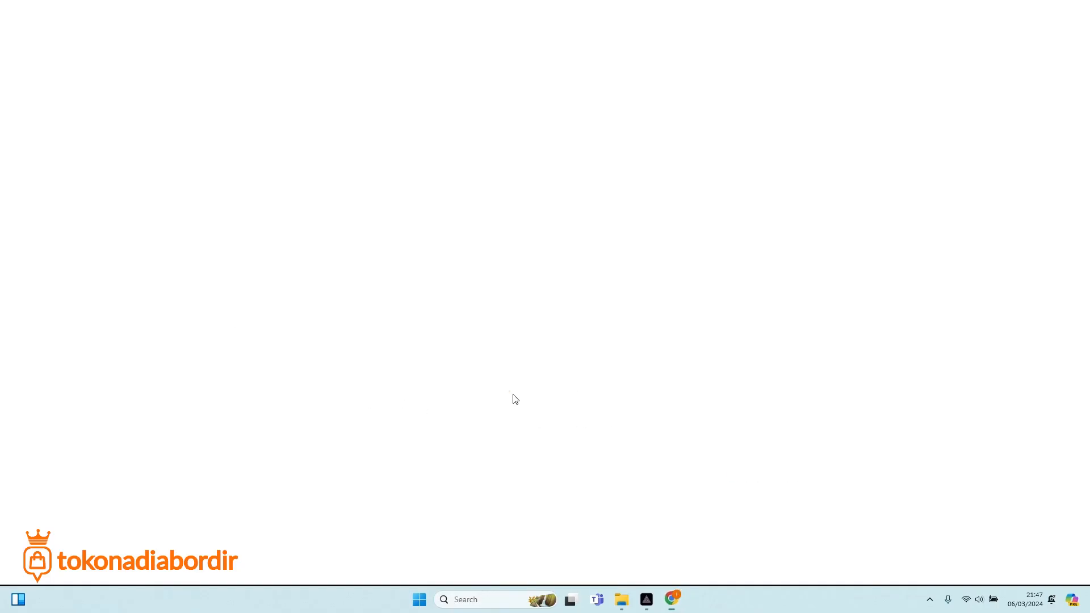
click(145, 12)
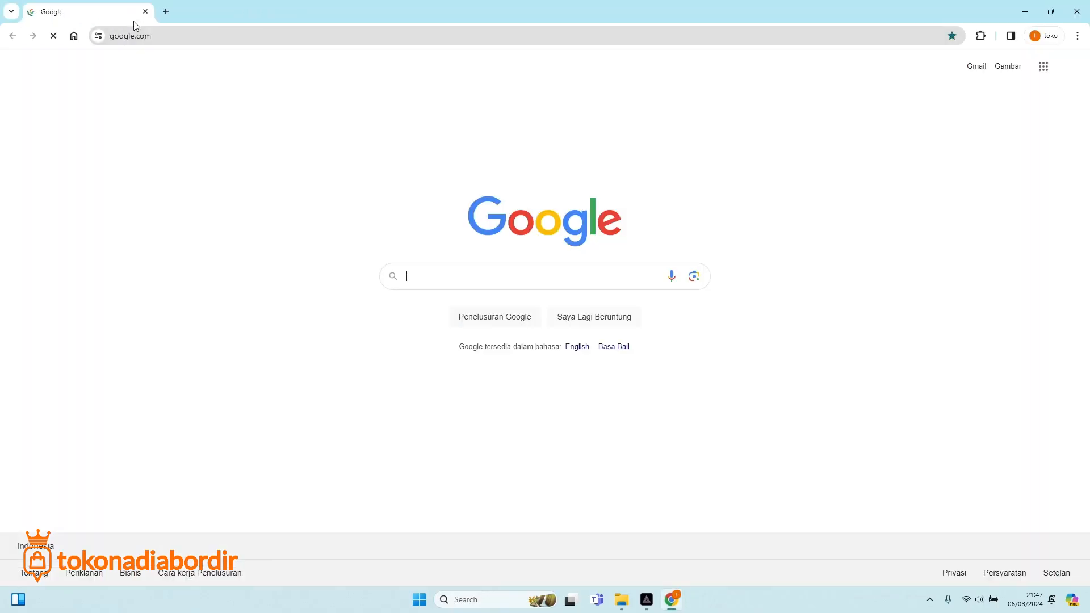
Go to aplikasijasa.com and begin filling the login e-mail from saved entries.
click(162, 36)
text(APLIkasijasa)
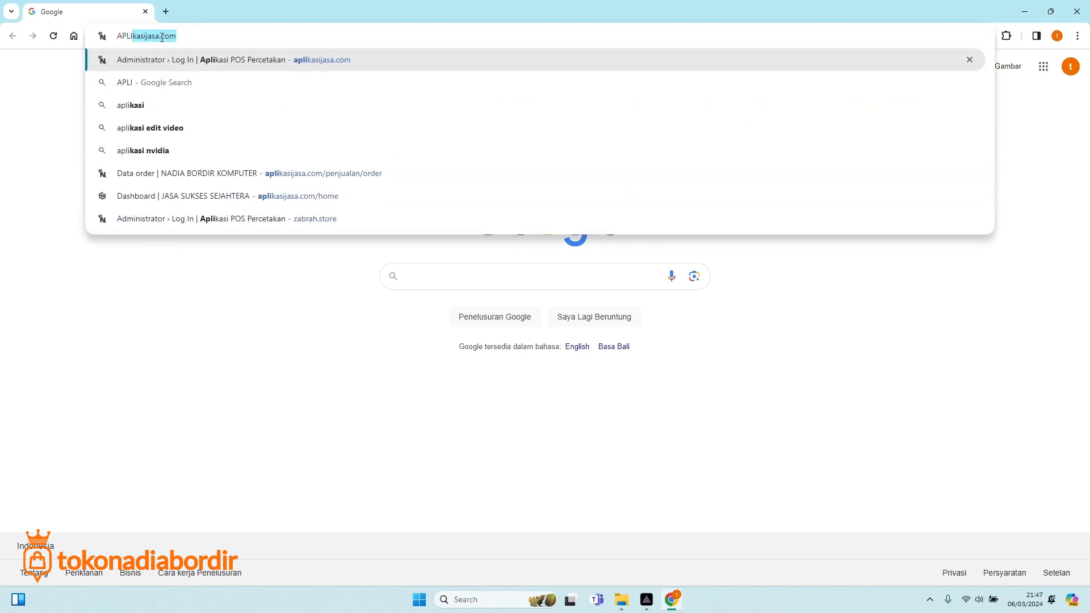
key(Return)
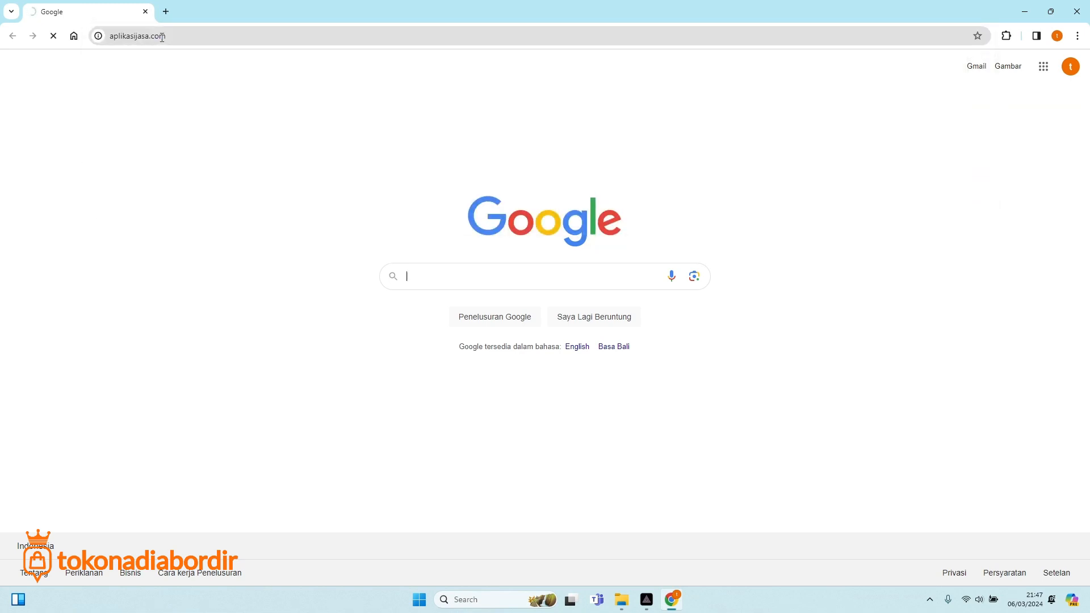
click(398, 281)
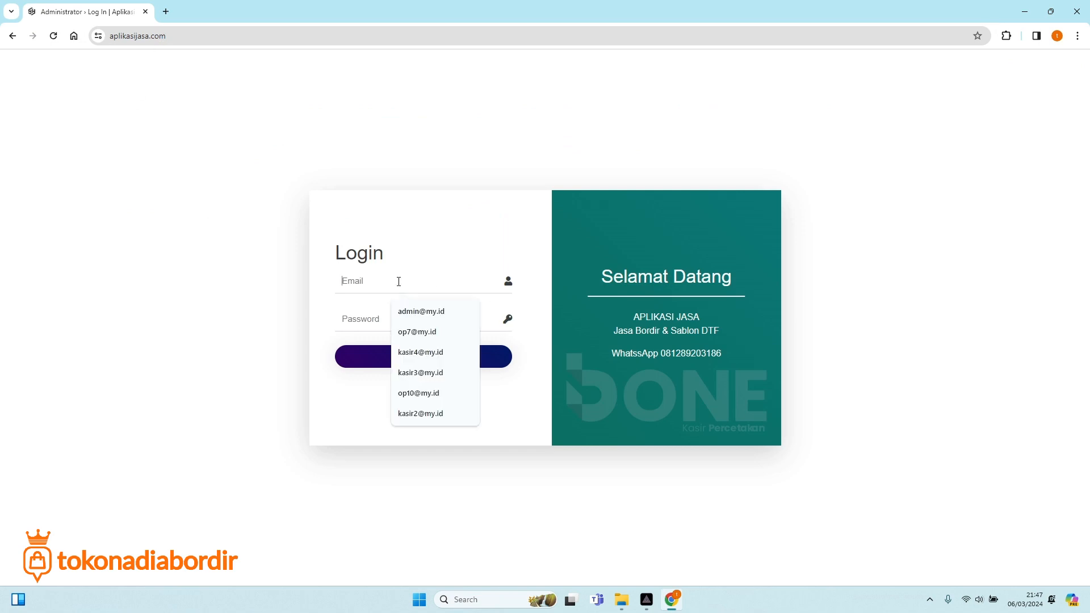
Log in with the saved admin e-mail and the account password.
click(420, 311)
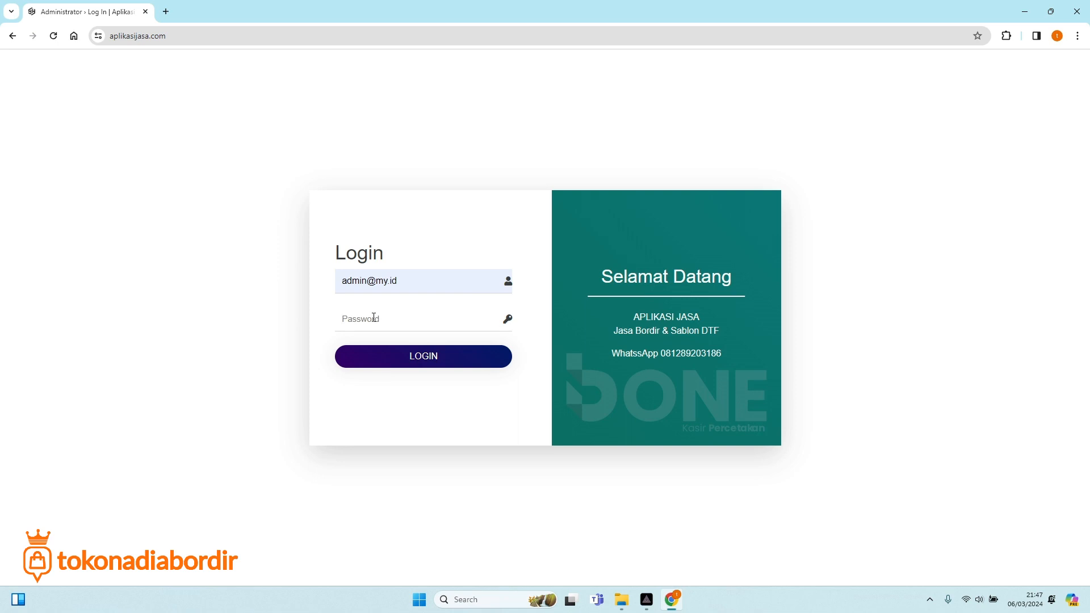
text(admin1234567)
click(394, 361)
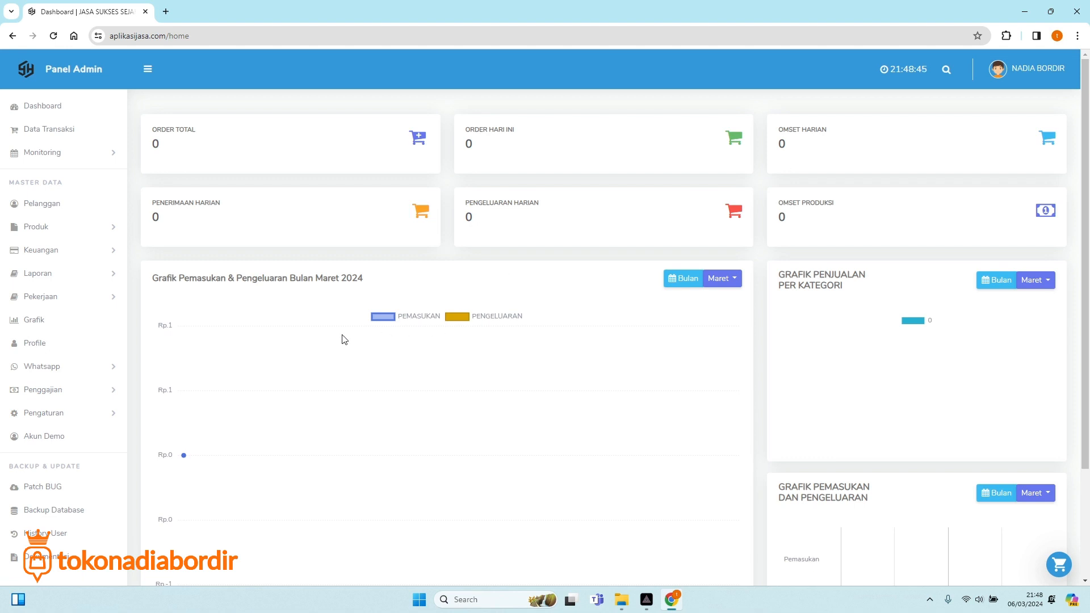
scroll(342, 339, down, 3)
scroll(720, 389, up, 3)
scroll(883, 348, down, 2)
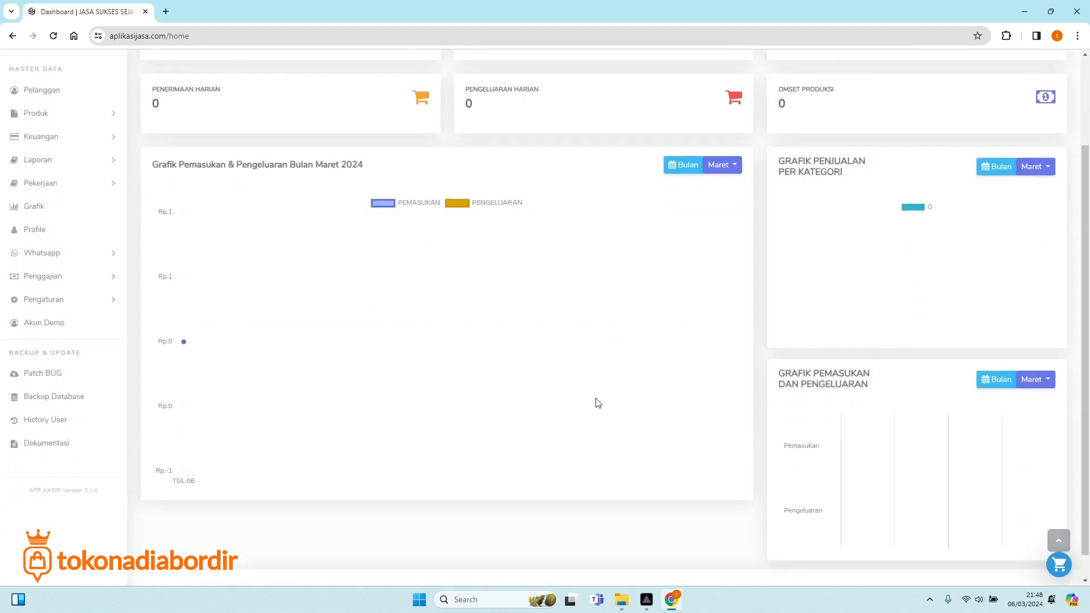
scroll(778, 360, up, 2)
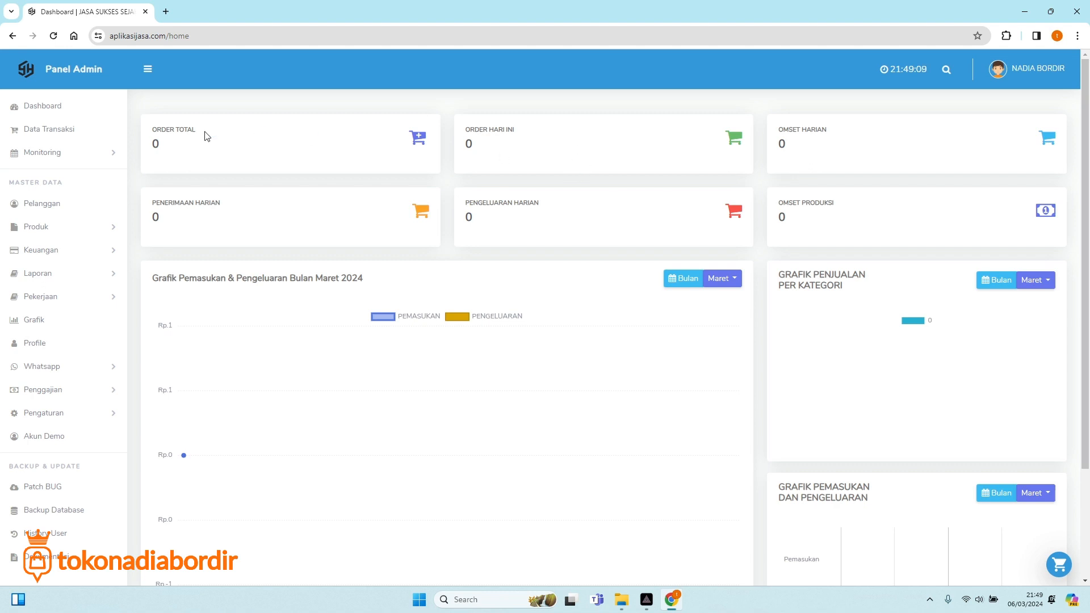
click(60, 114)
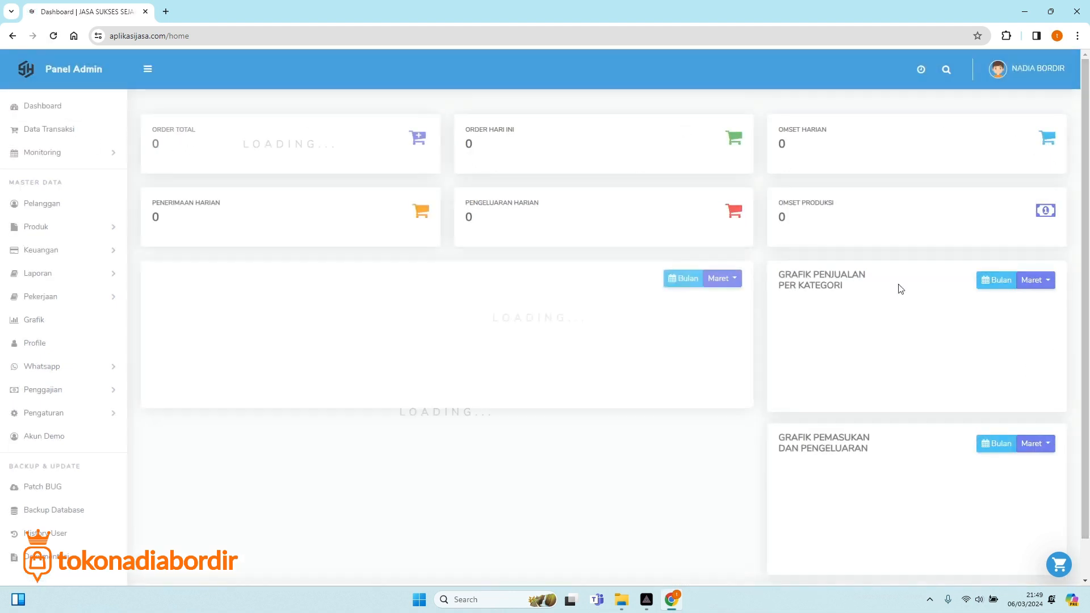
scroll(735, 341, down, 3)
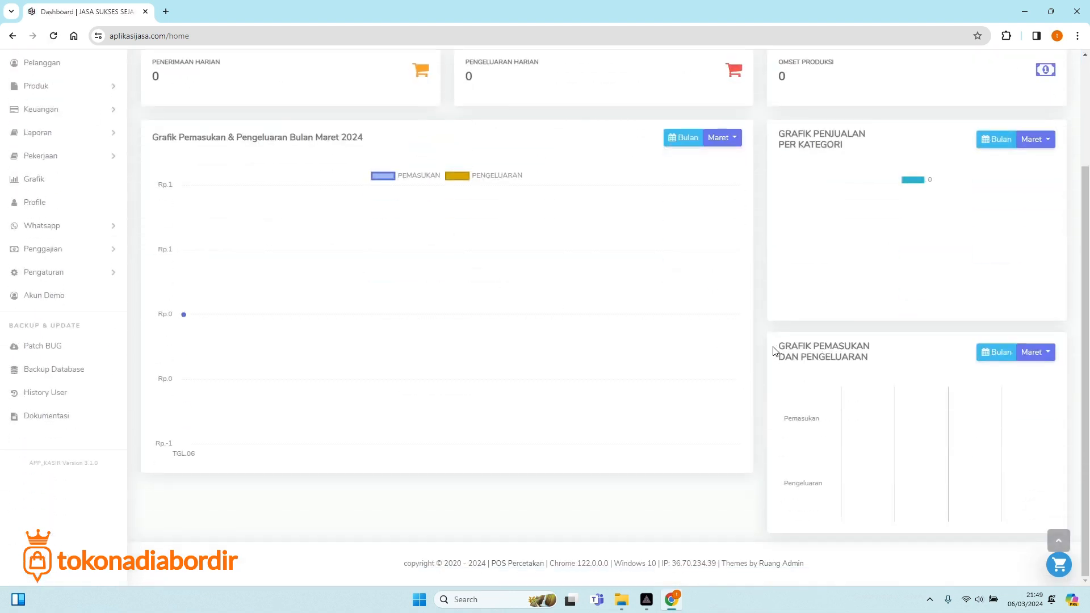
scroll(547, 396, up, 2)
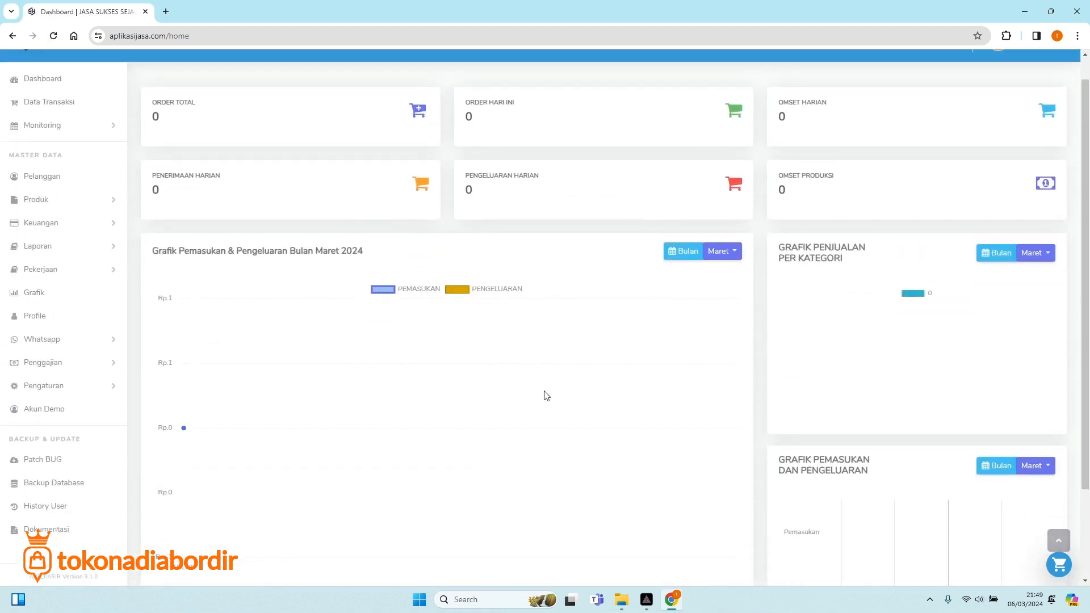
Check the empty Data Transaksi list, then open the Monitoring > Pekerjaan job schedule.
click(51, 106)
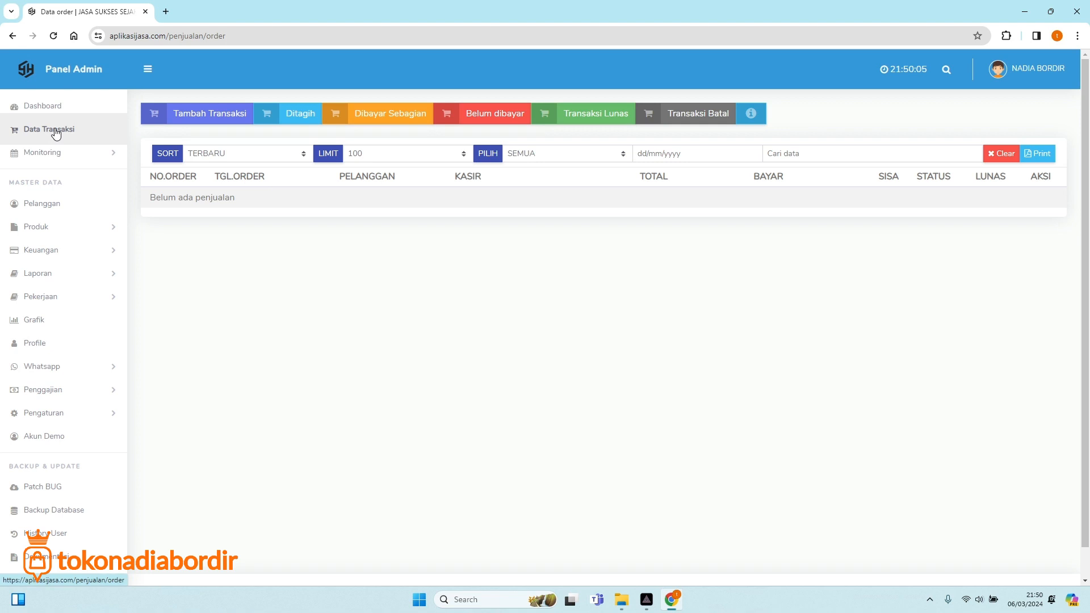
click(55, 154)
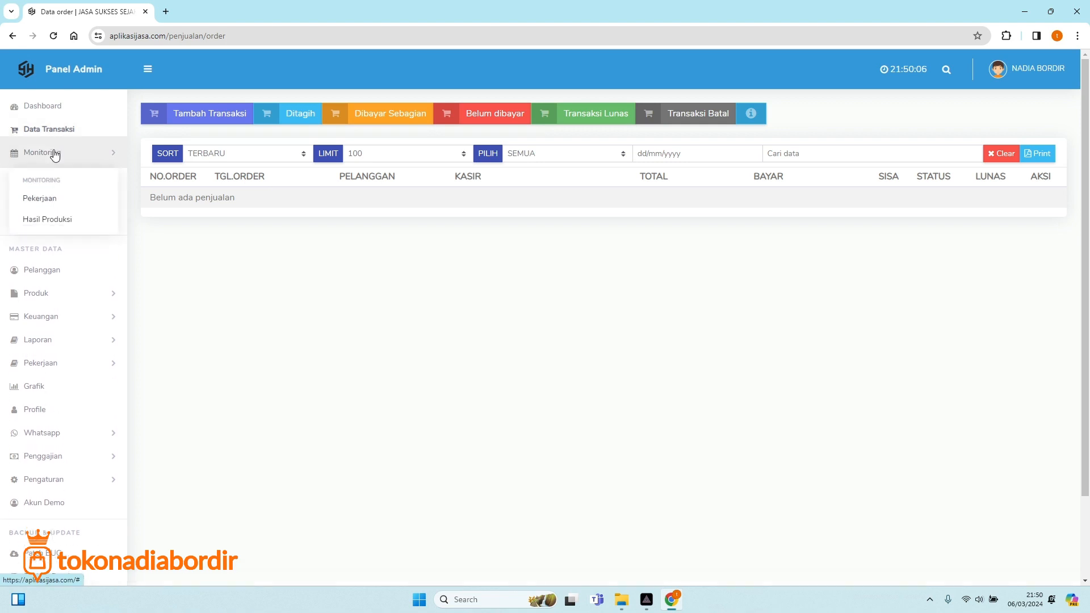
click(51, 203)
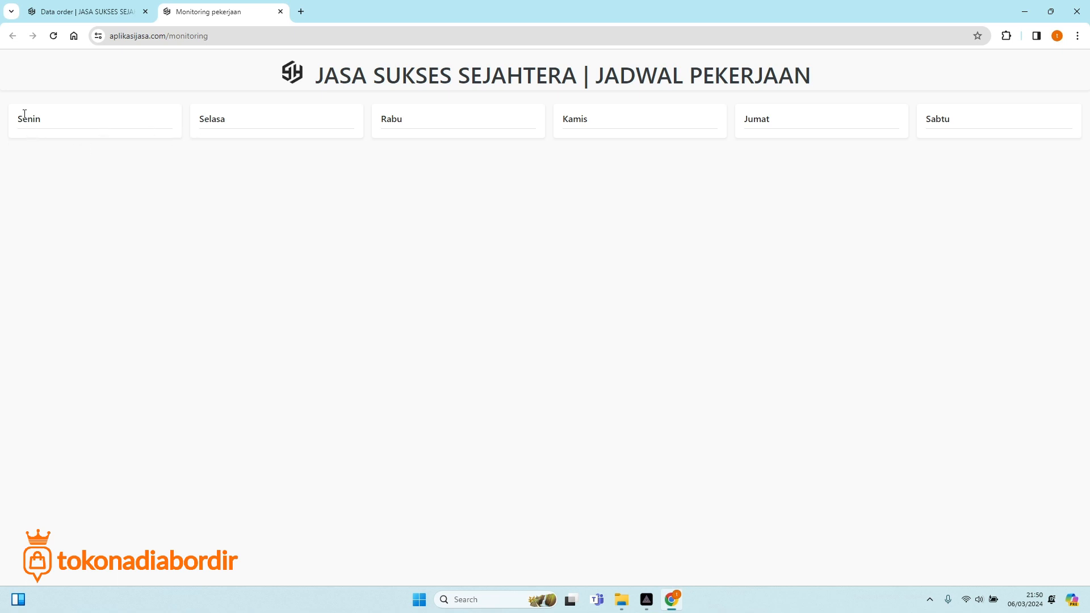
Switch between the job schedule and Data order tabs, clearing a stray text selection.
drag(25, 114, 94, 121)
click(74, 11)
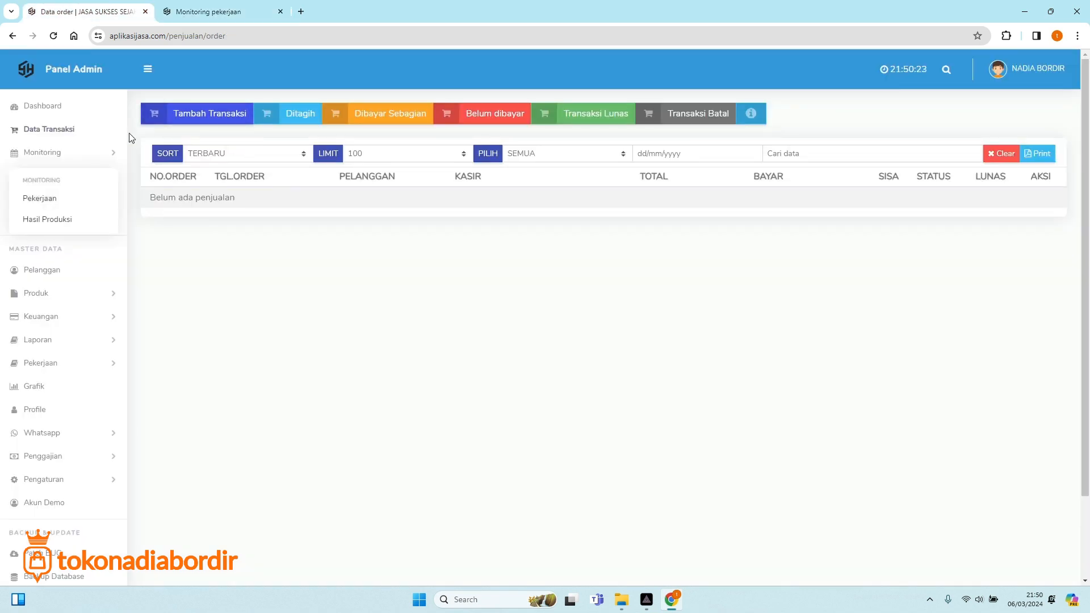
click(207, 10)
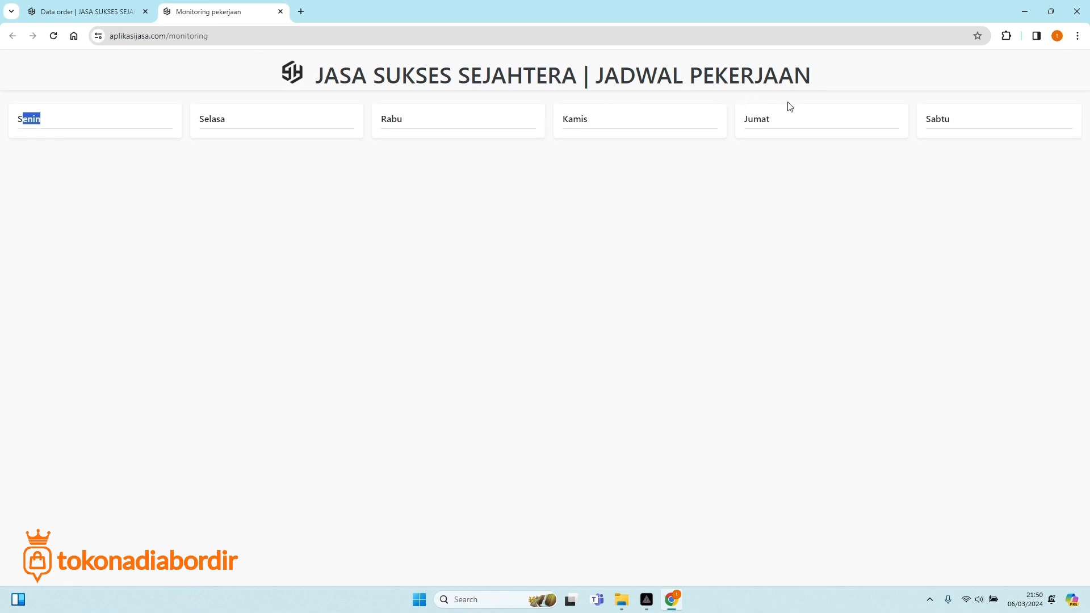
click(221, 188)
click(94, 17)
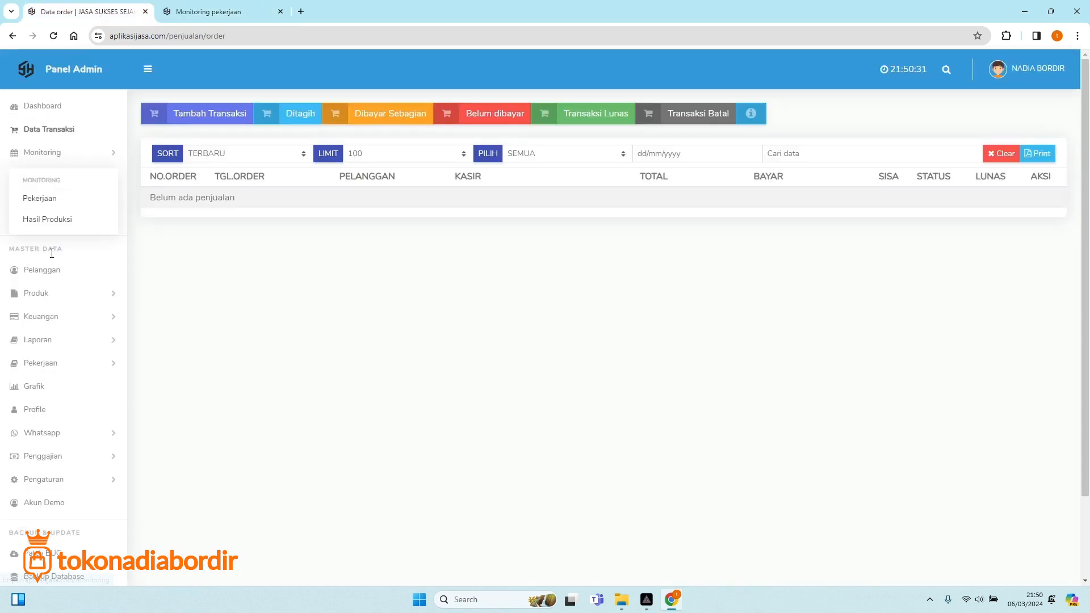
Open the Hasil Produksi report and compare it with the job schedule tab.
click(57, 227)
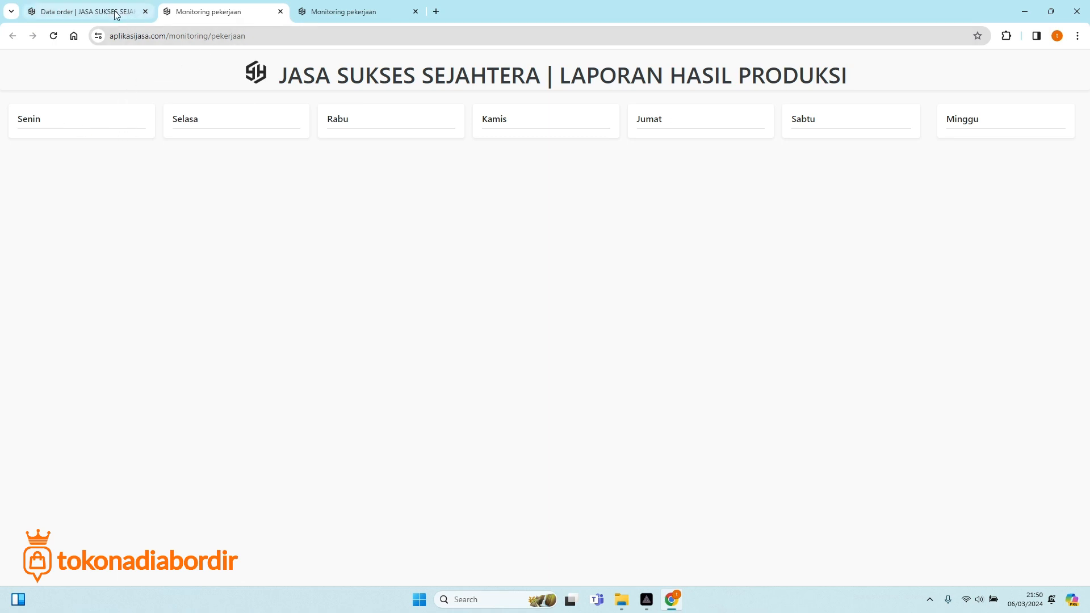
click(343, 12)
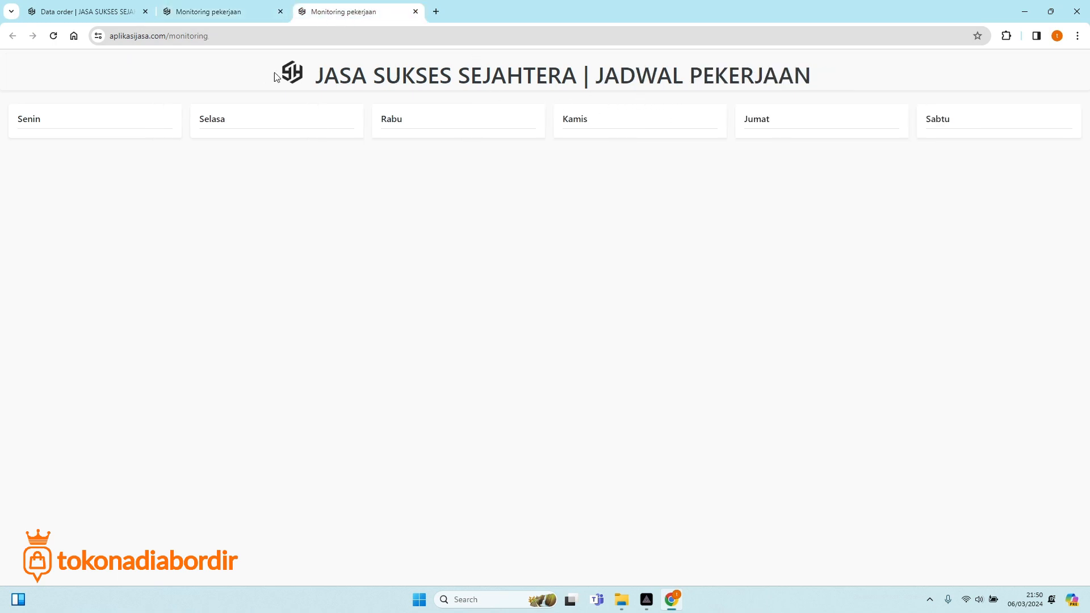
click(221, 12)
click(357, 12)
Open the empty Pelanggan customer list and glance at the Keuangan menu.
click(88, 8)
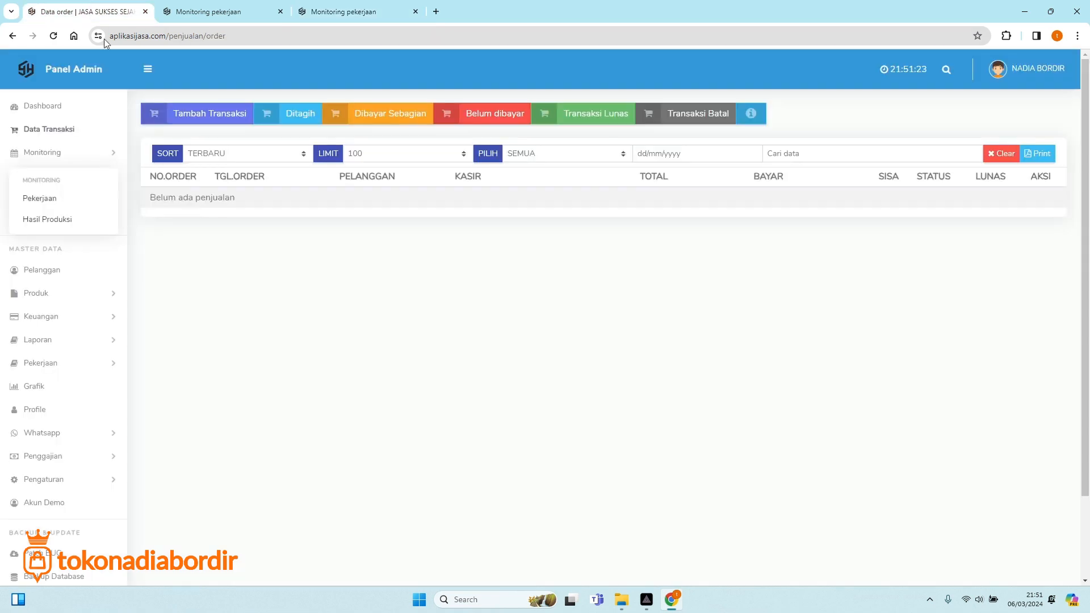
click(59, 275)
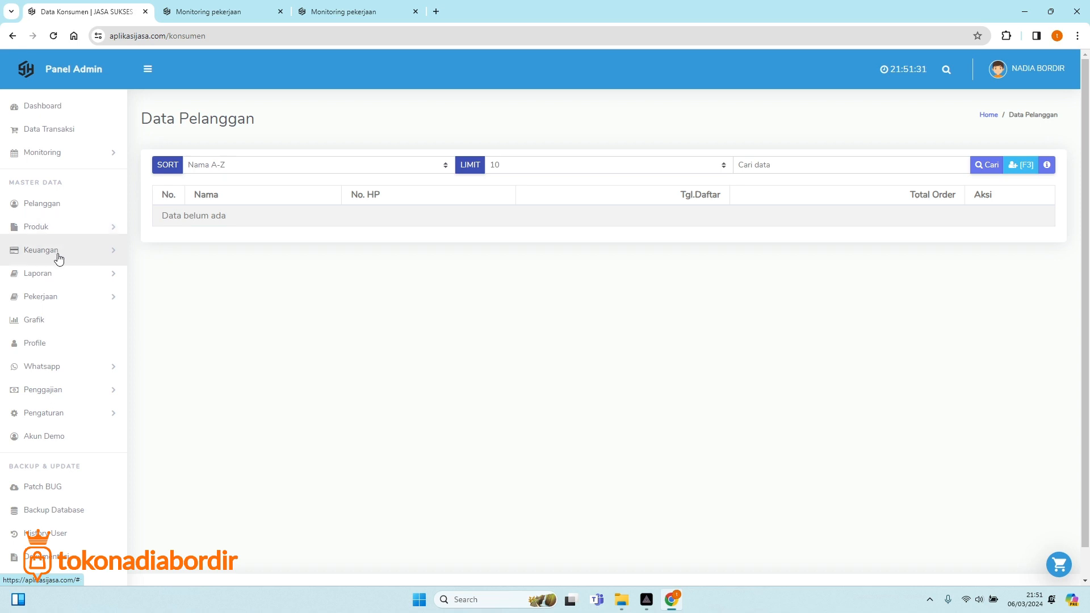
click(59, 257)
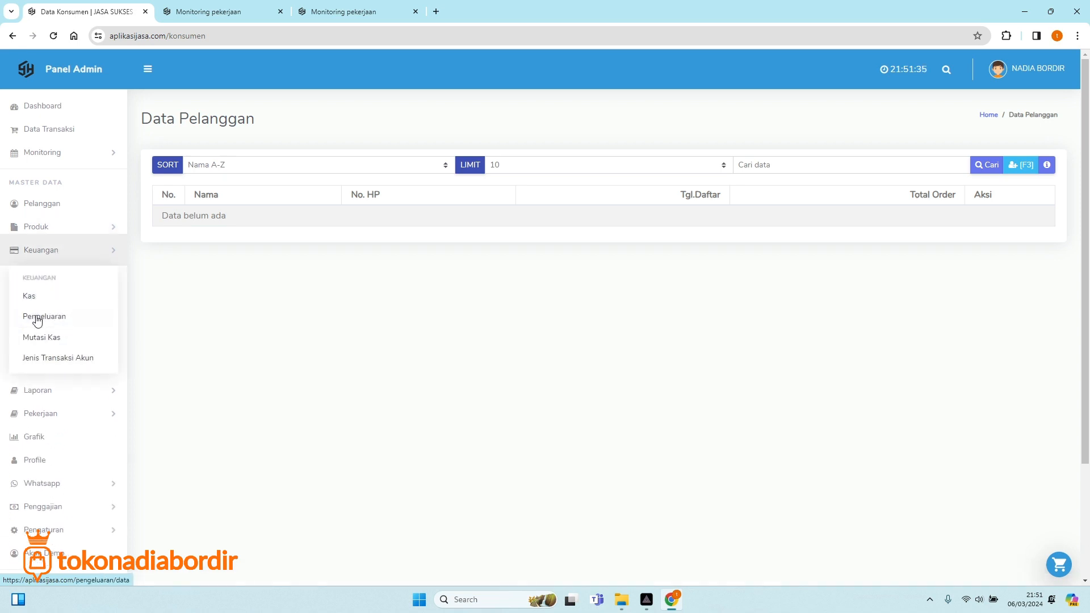
click(83, 255)
Browse the Laporan and Pekerjaan menus, then open the Grafik revenue chart.
click(55, 277)
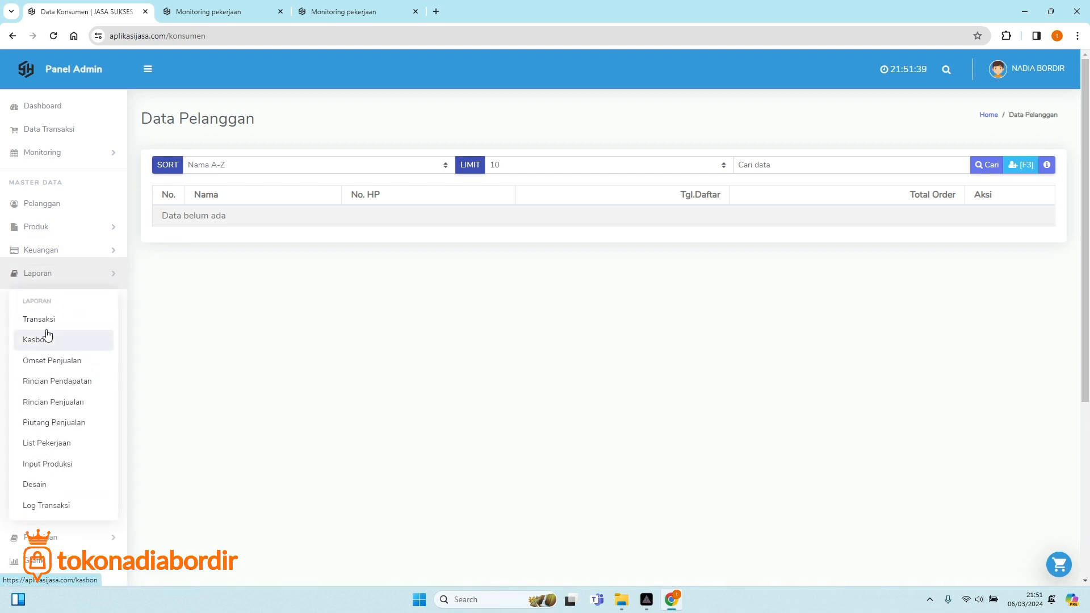
click(78, 278)
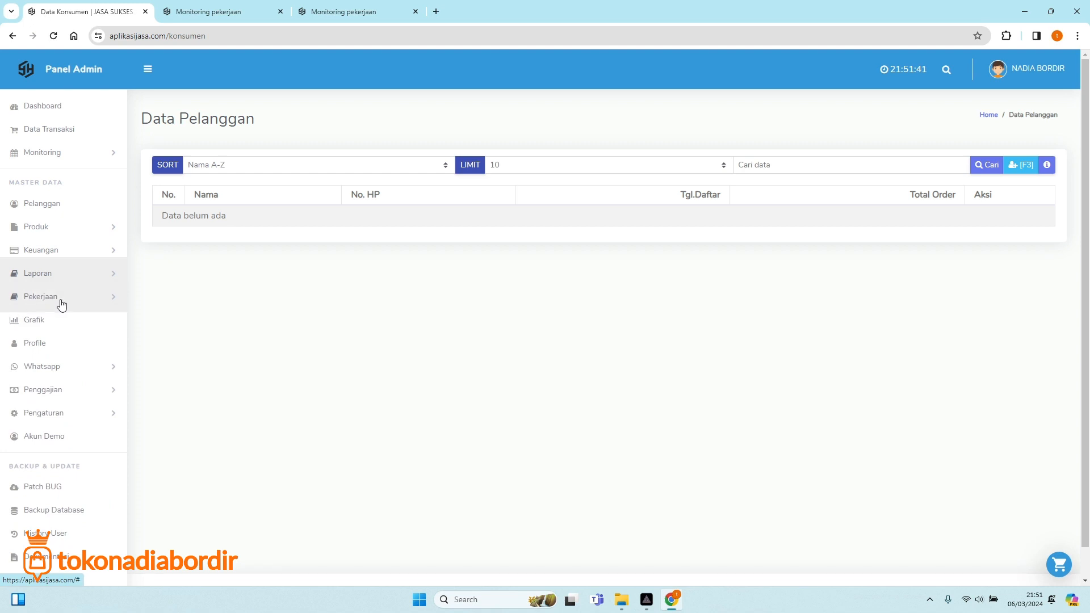
click(62, 304)
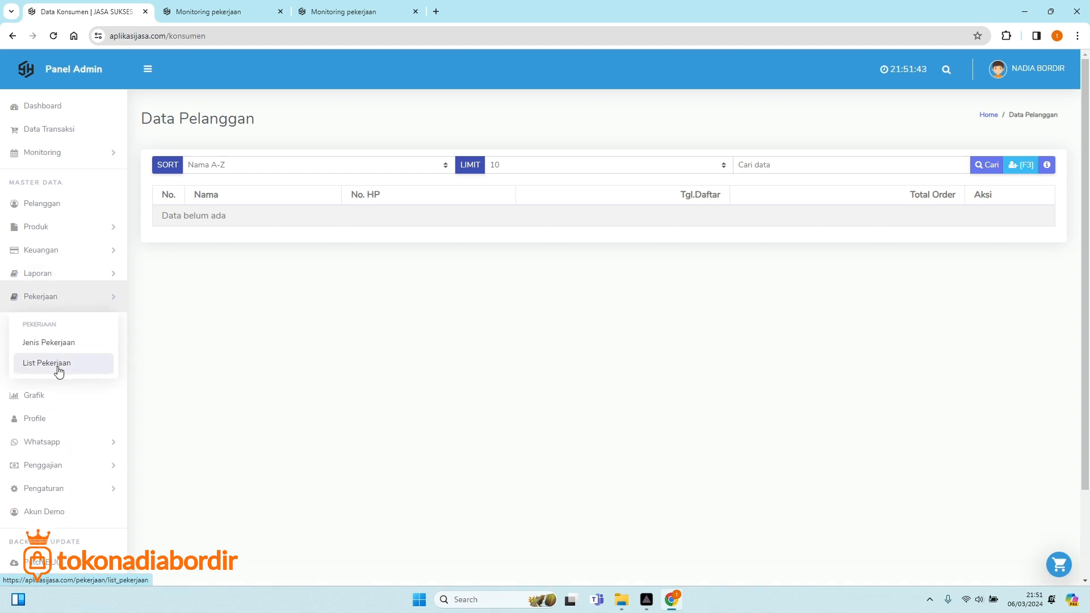
click(85, 297)
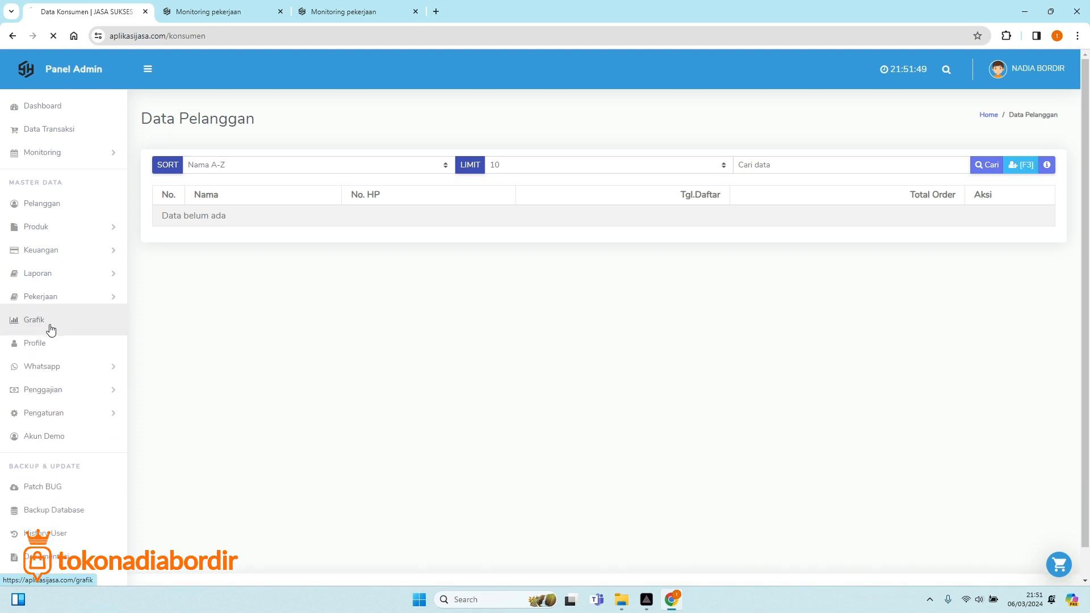
click(48, 328)
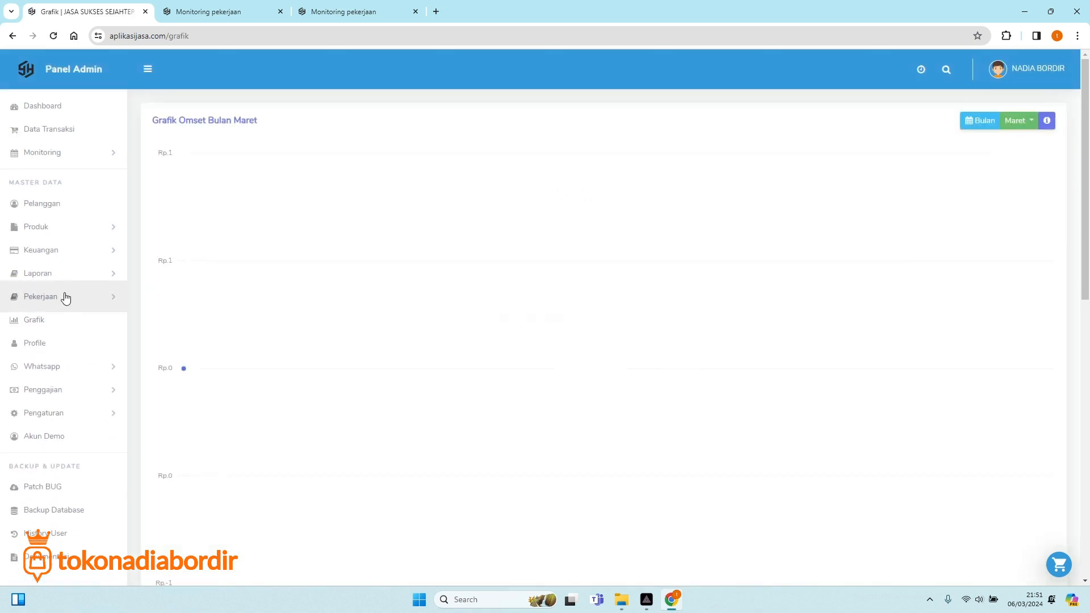
Check the WhatsApp device page, then open Penggajian > Input Kehadiran attendance page.
click(66, 367)
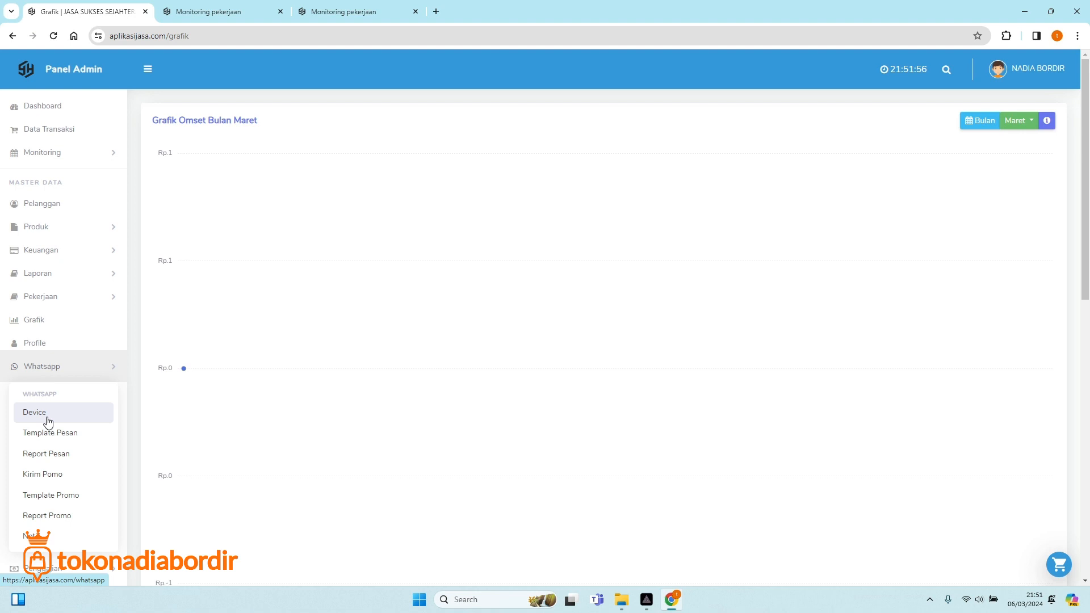
click(45, 421)
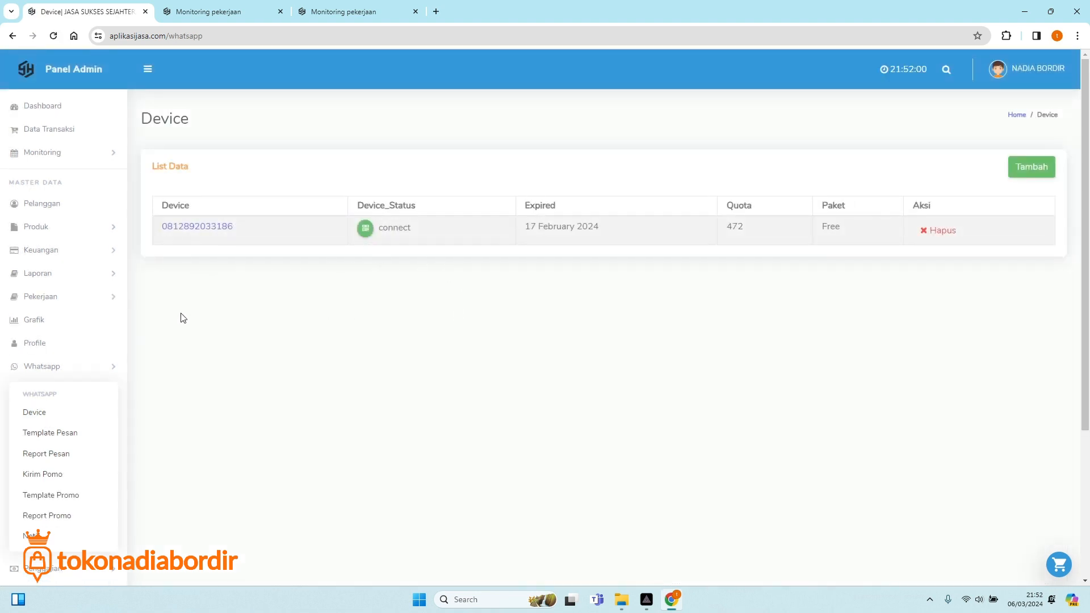
click(67, 374)
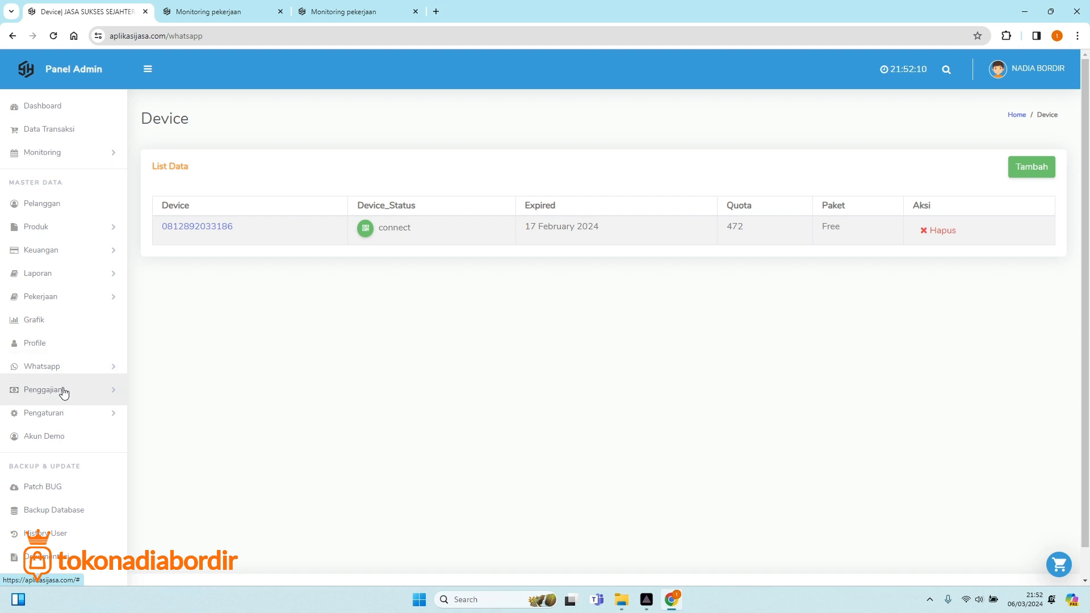
click(63, 392)
scroll(67, 398, down, 2)
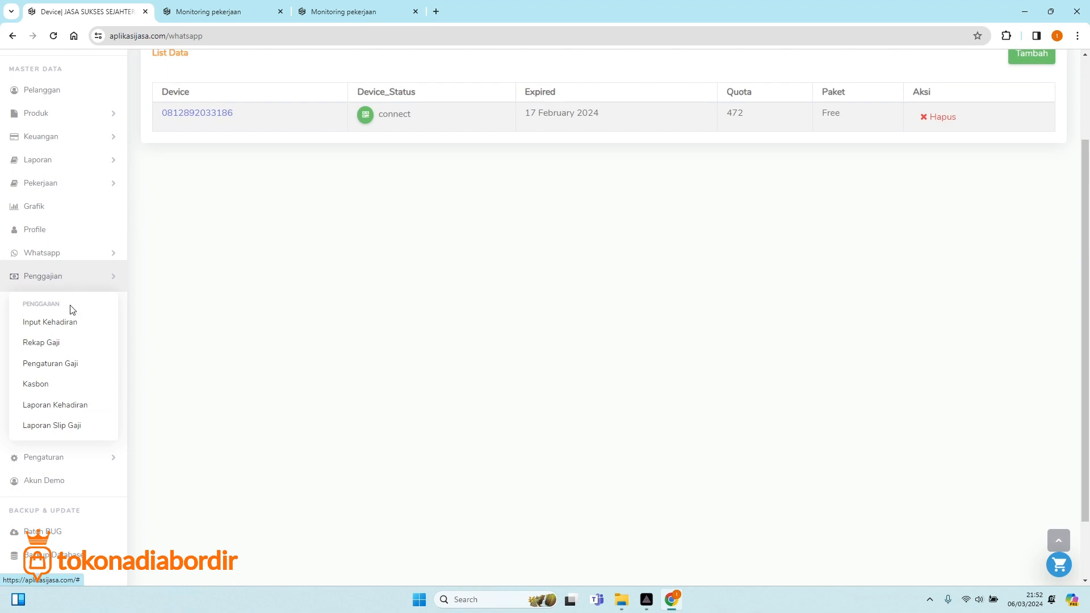
click(67, 324)
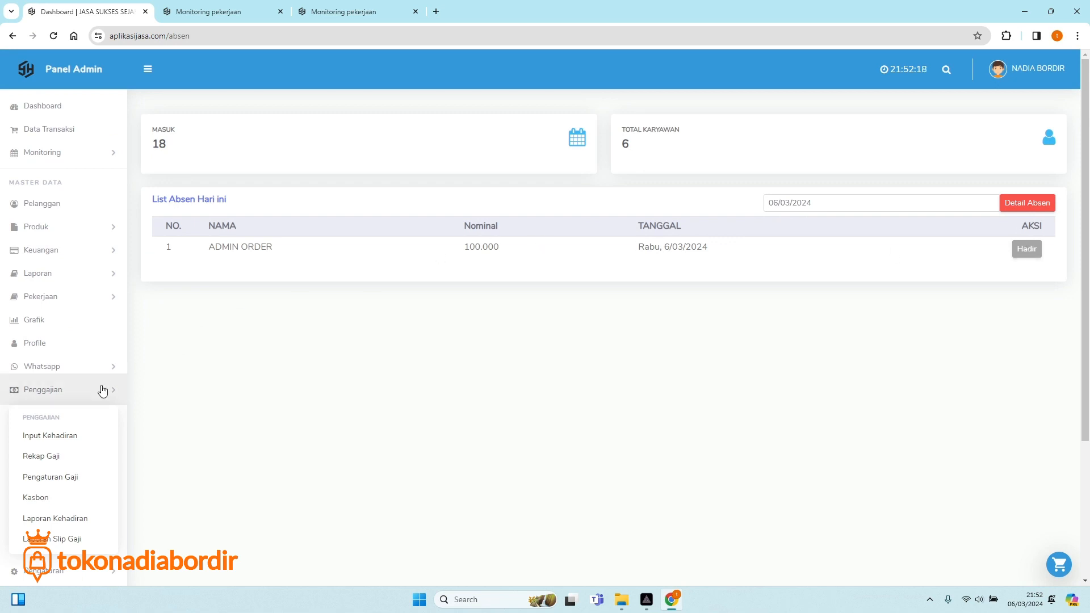
Look over the Rekap Gaji payroll form, browse Pengaturan, and return to the Dashboard.
click(54, 457)
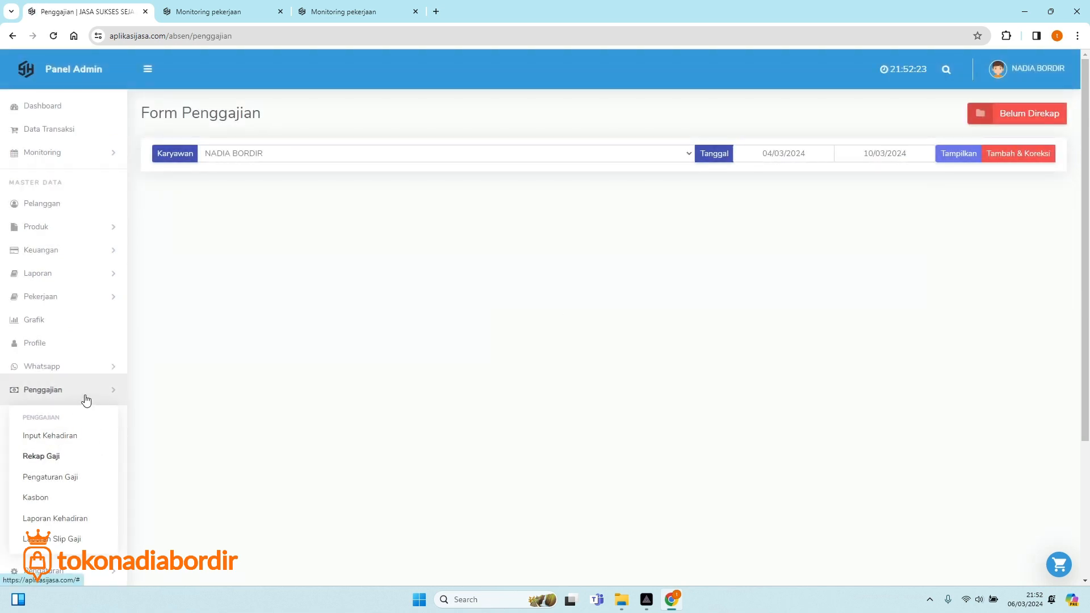
click(85, 398)
click(61, 419)
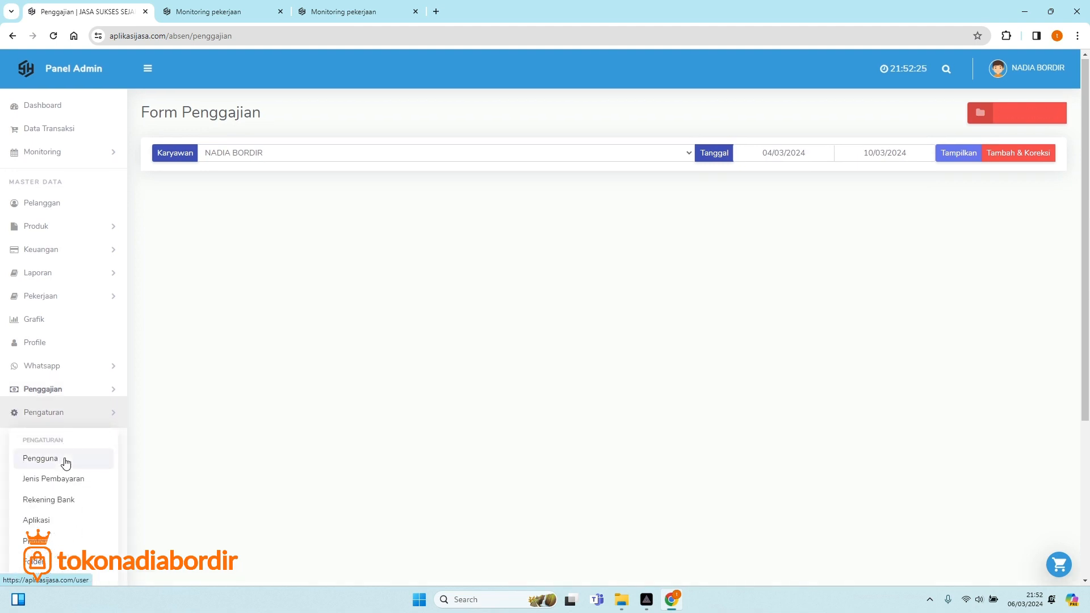
scroll(59, 432, down, 2)
click(85, 295)
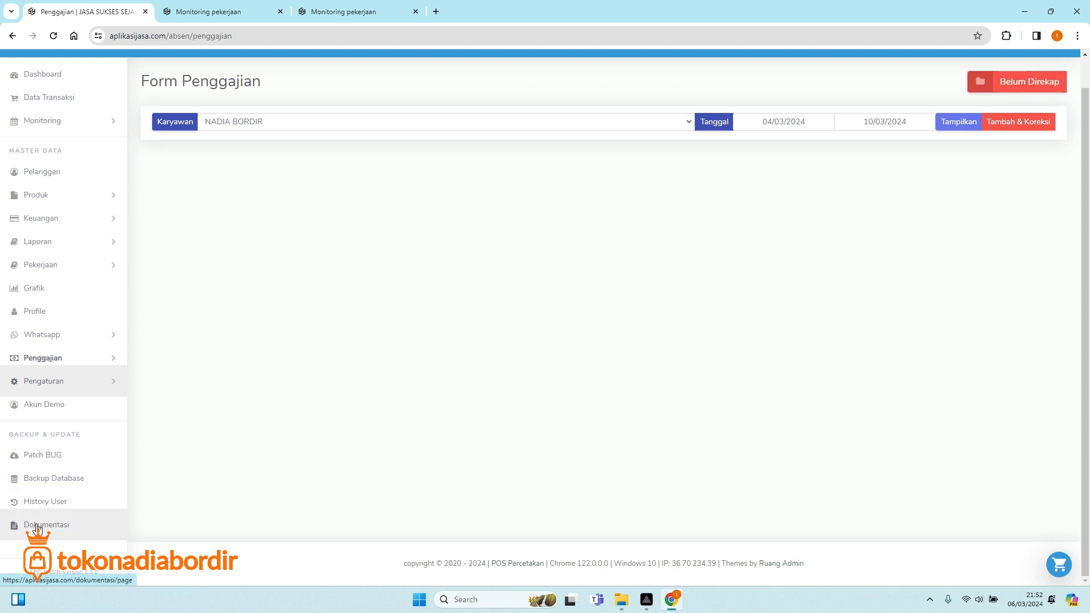
scroll(149, 355, up, 1)
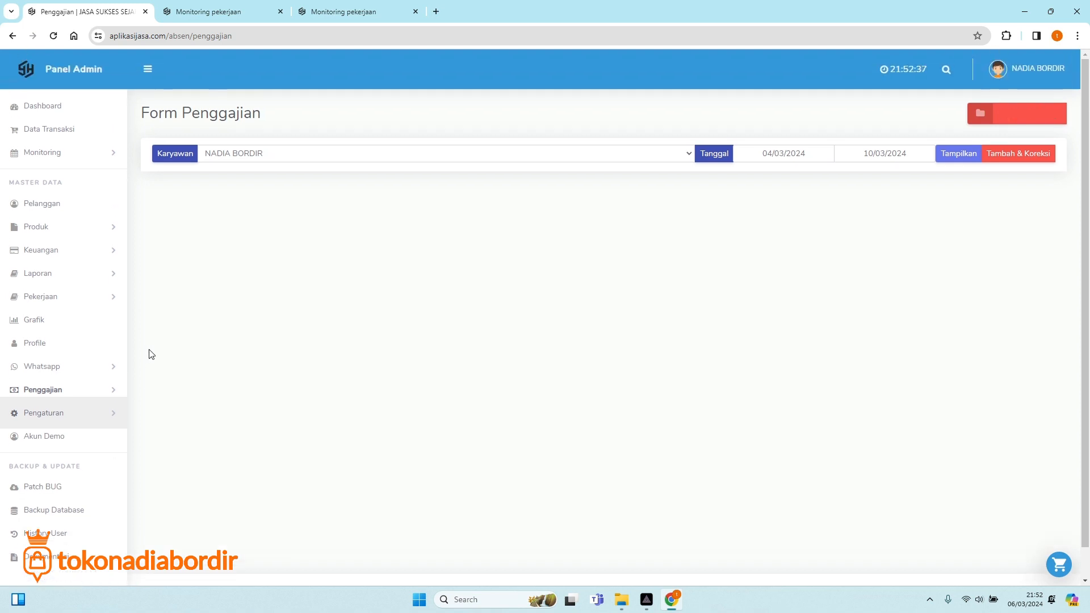
click(80, 112)
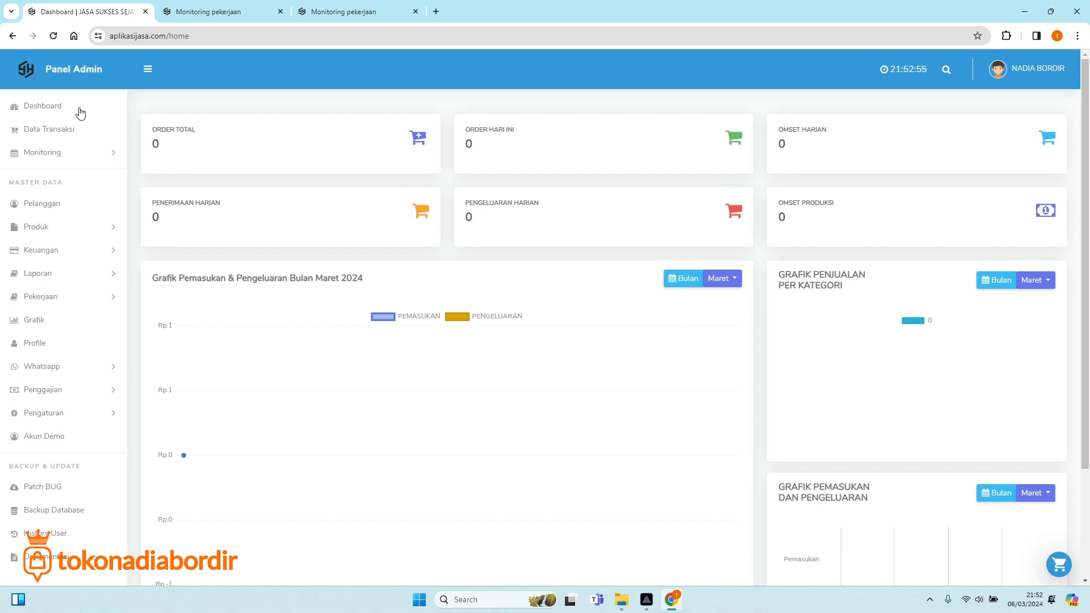
From Data Transaksi, start a new transaction to get blank invoice TRX-00001.
click(58, 127)
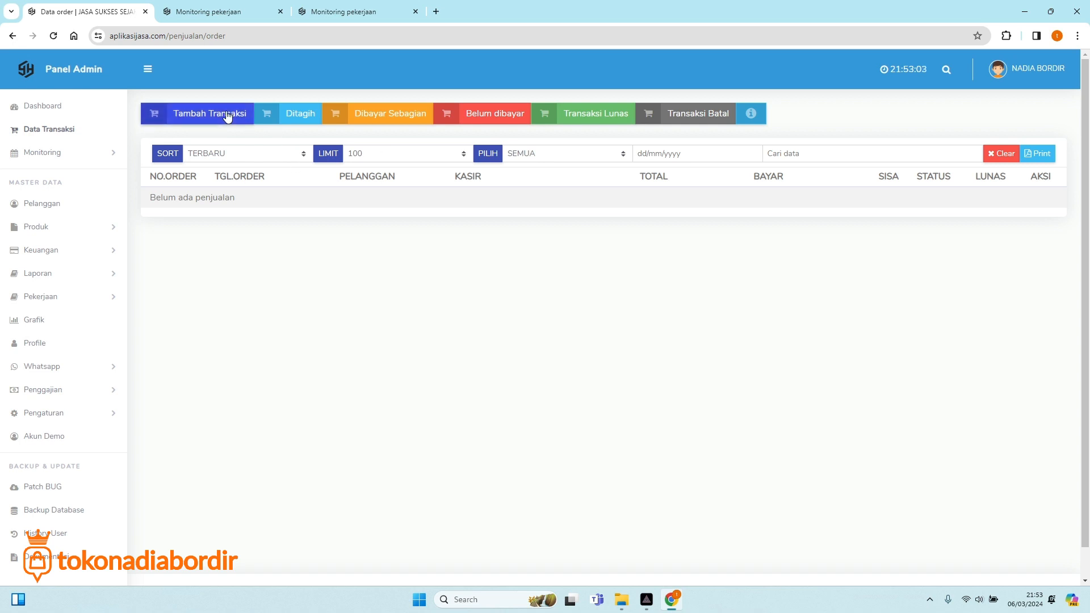
click(196, 108)
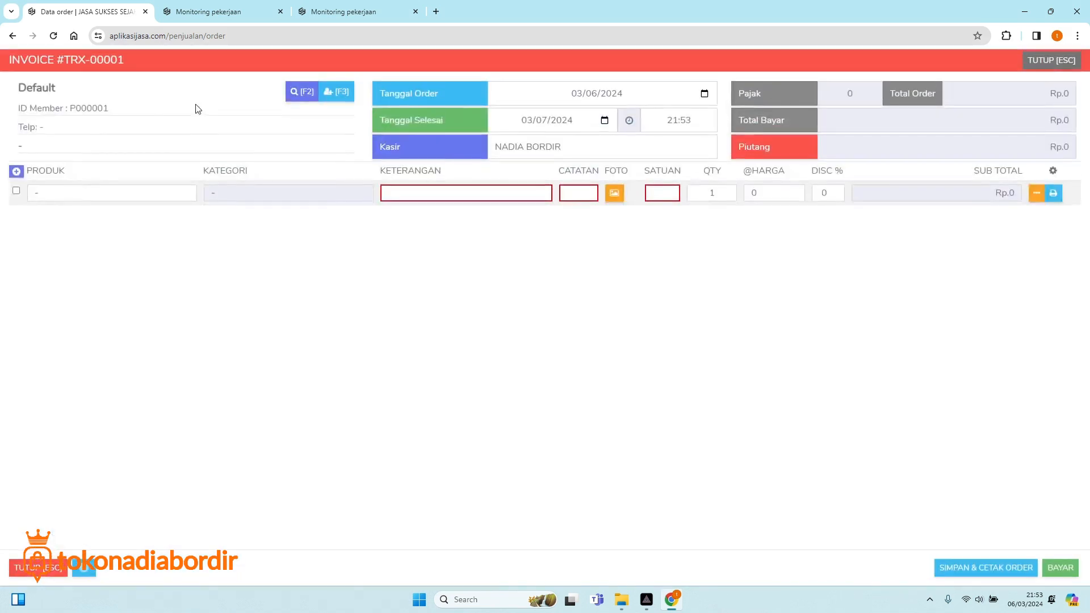
Search customers for 'pelangga', close the search, and open the Tambah Pelanggan form.
click(296, 94)
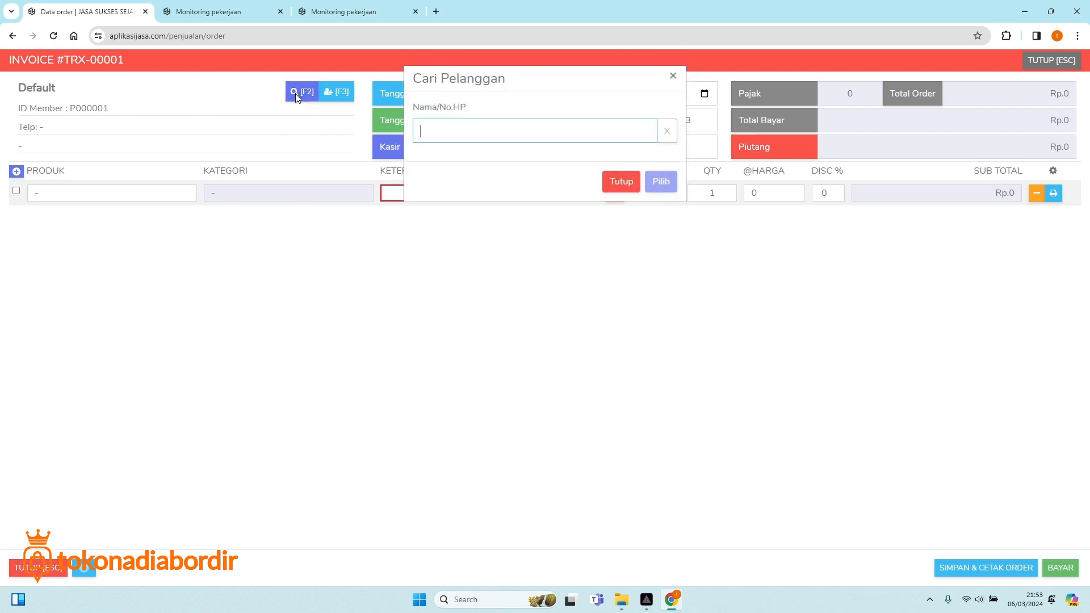
text(pelangga)
click(673, 76)
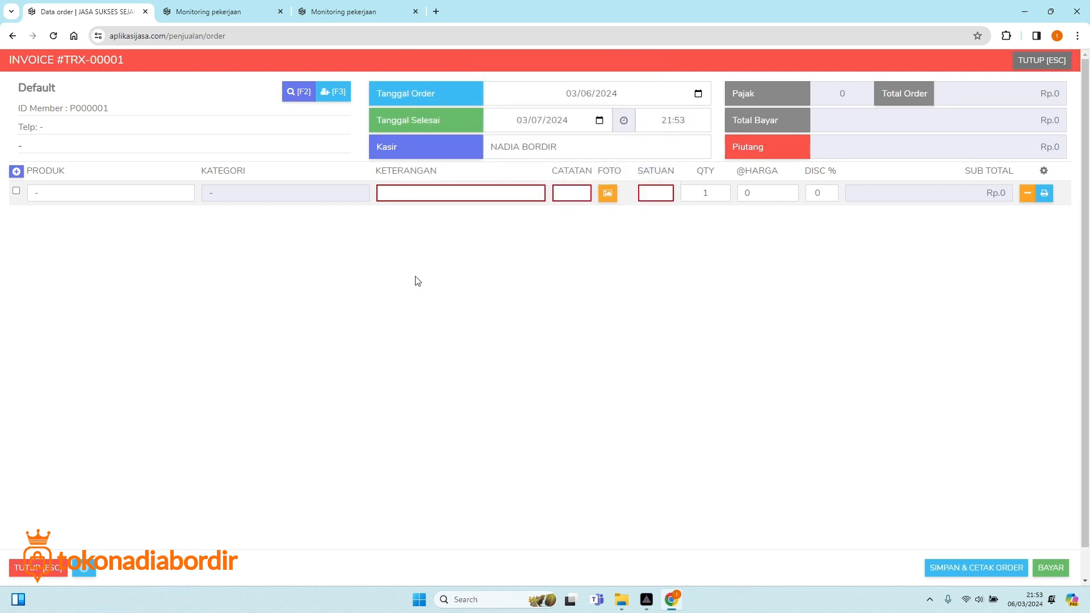
click(334, 93)
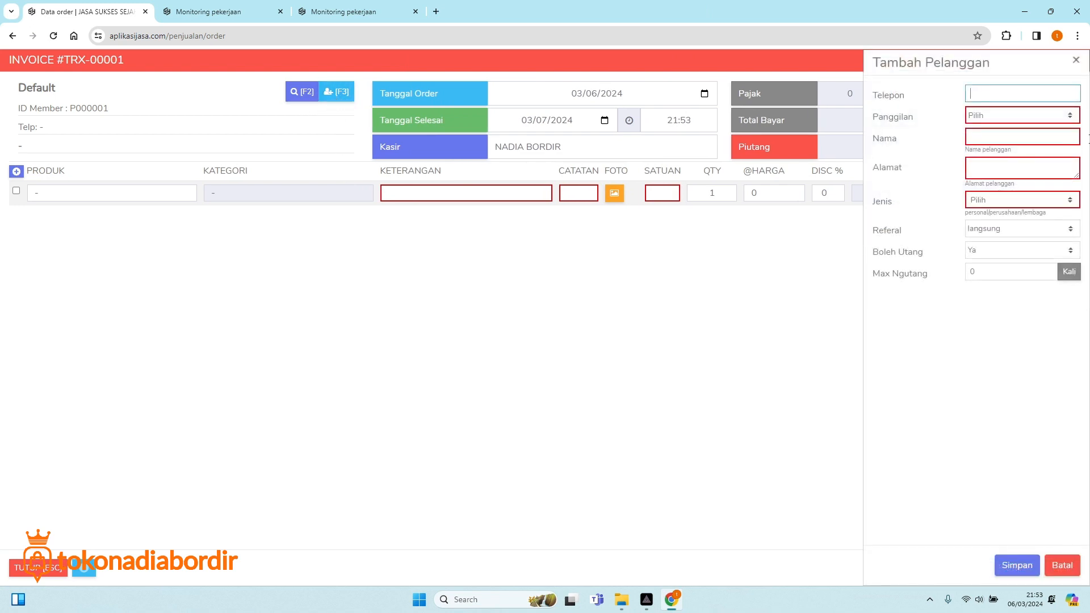
Enter the customer's phone number, closing the accidentally opened developer tools.
click(990, 97)
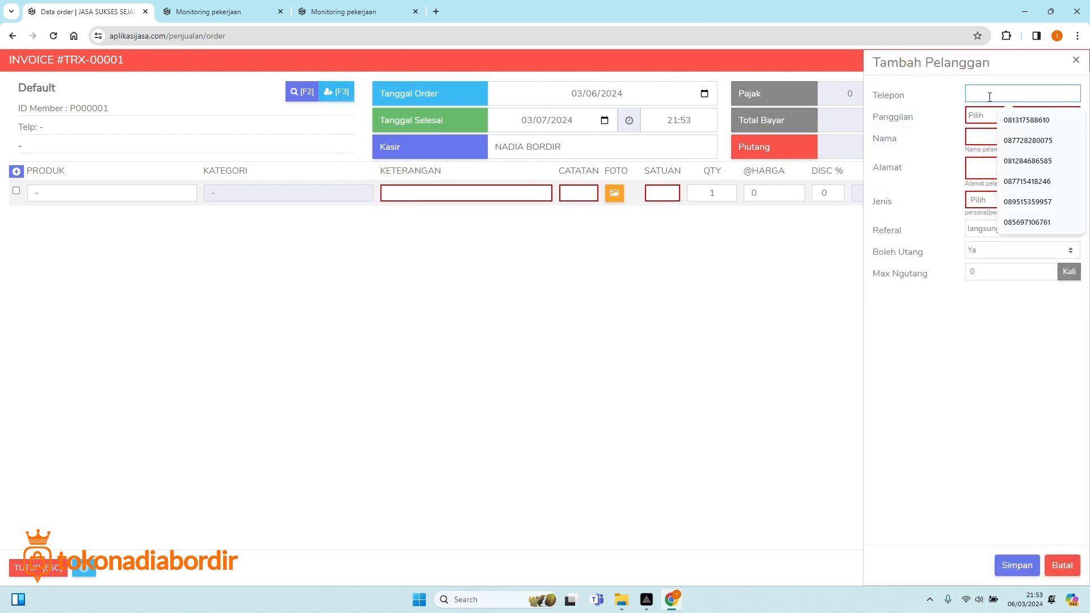
text(081289)
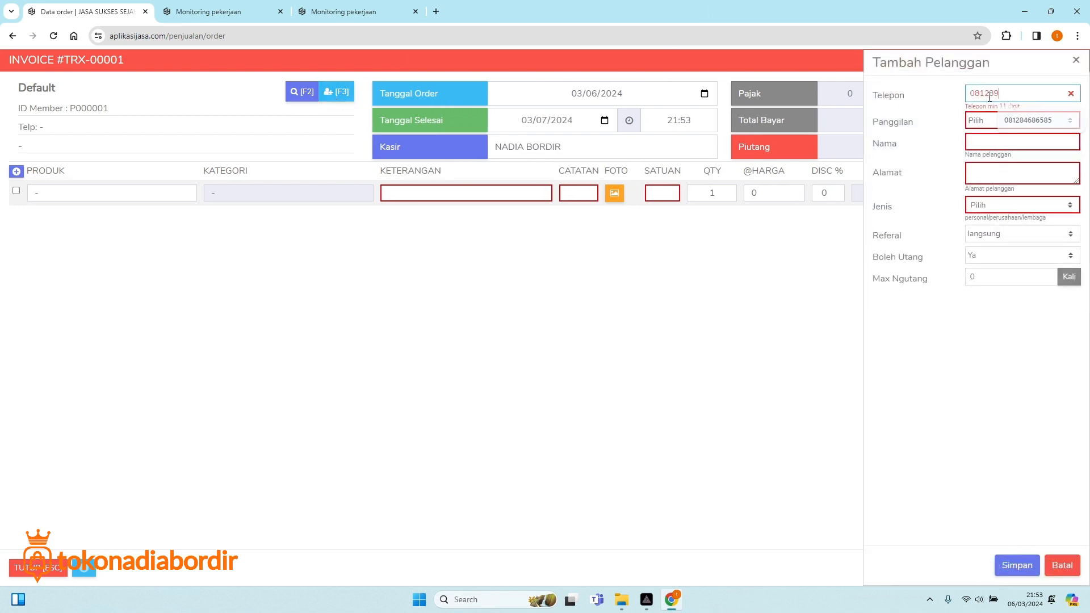
text(2)
key(F12)
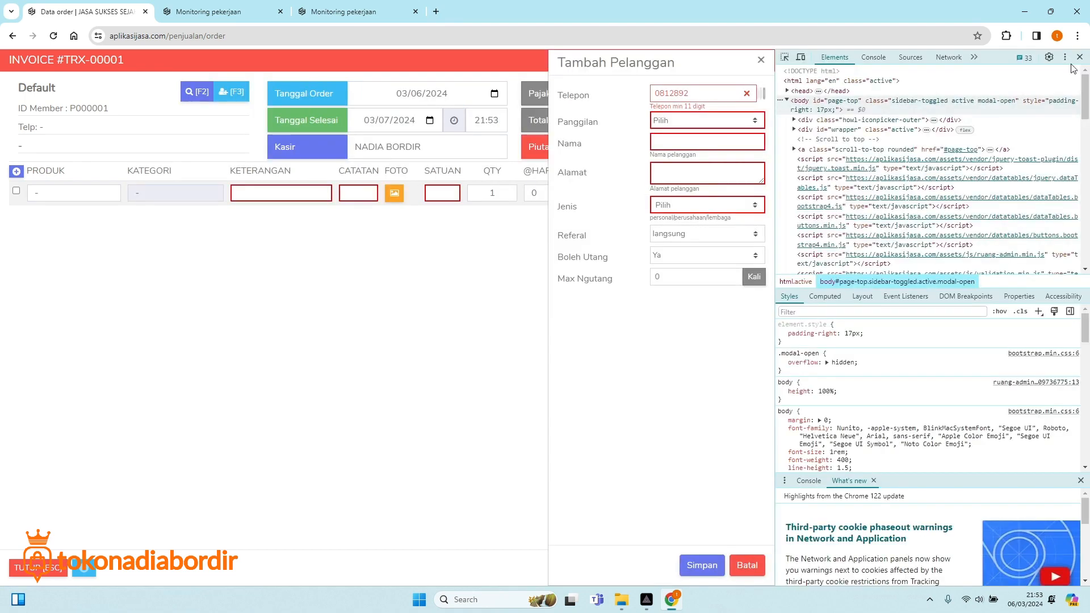
click(1080, 57)
key(ctrl+a)
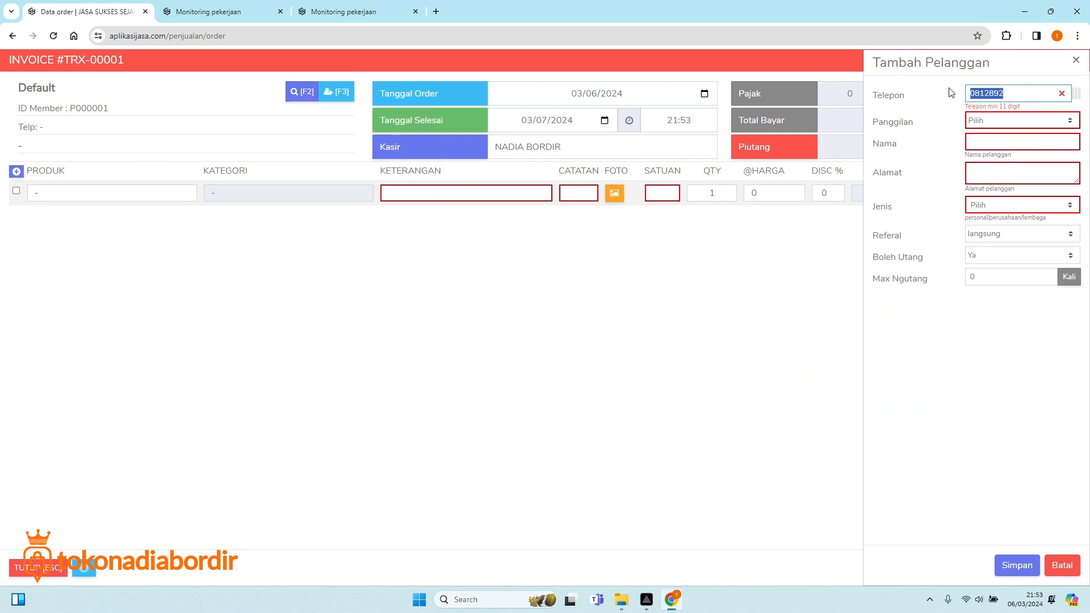
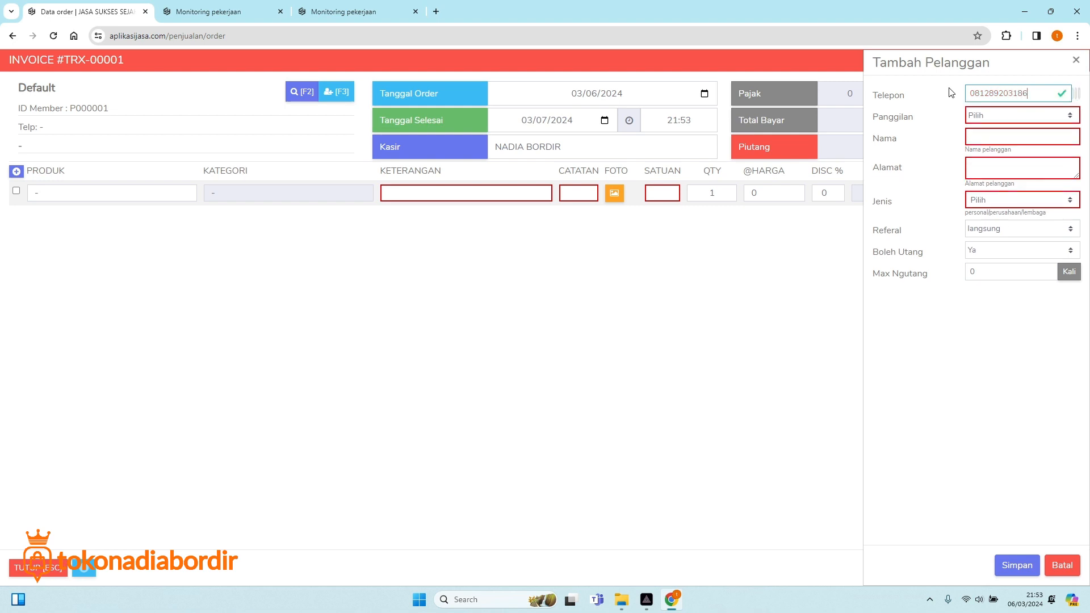
Set the salutation to Bpk and enter the customer's name.
click(1023, 114)
click(987, 141)
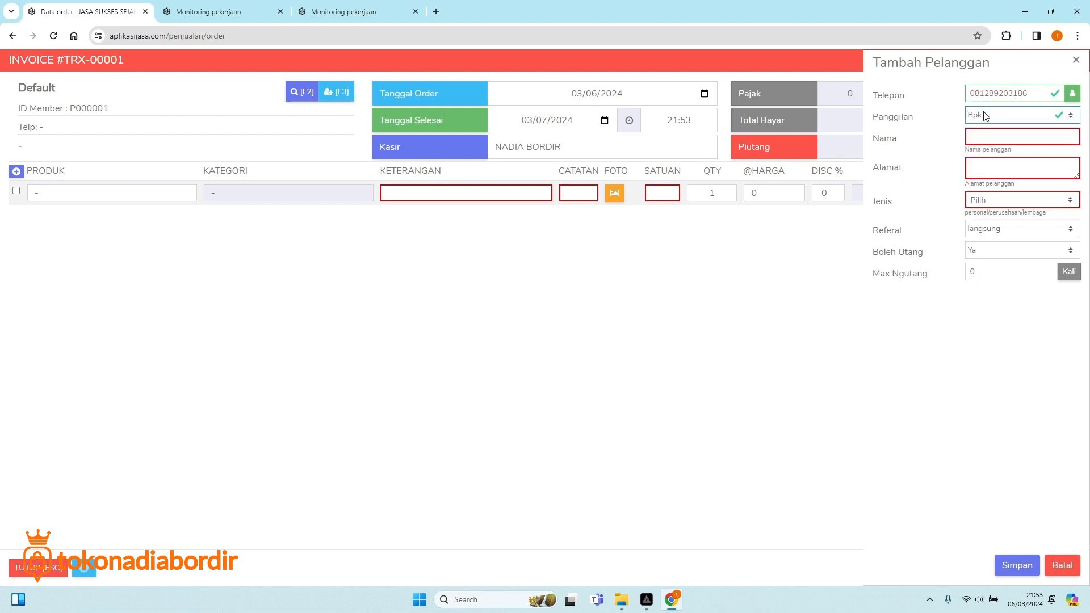
click(1003, 116)
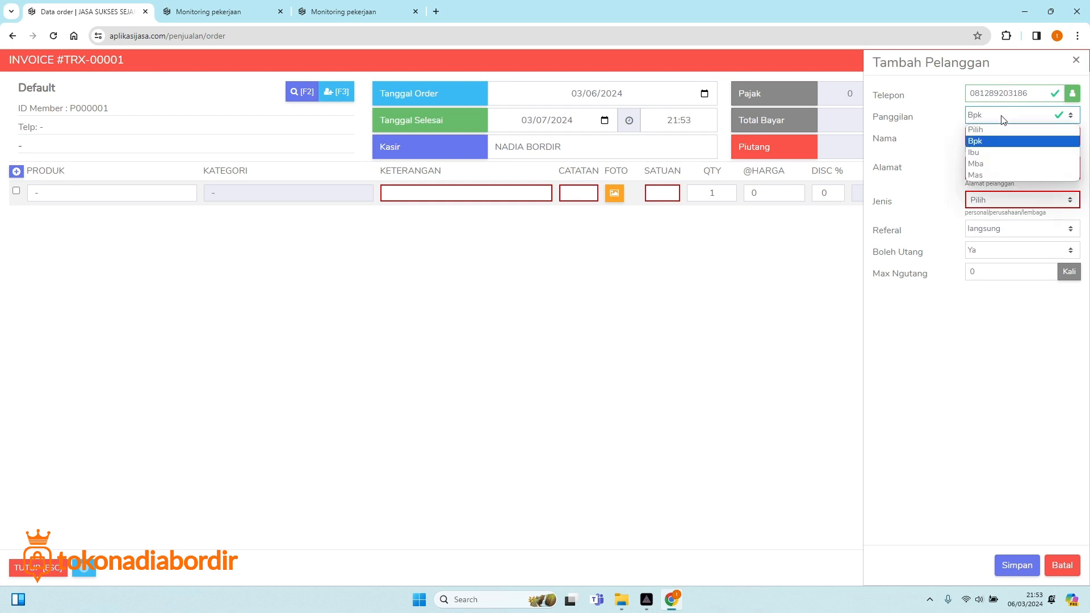
click(951, 124)
click(990, 135)
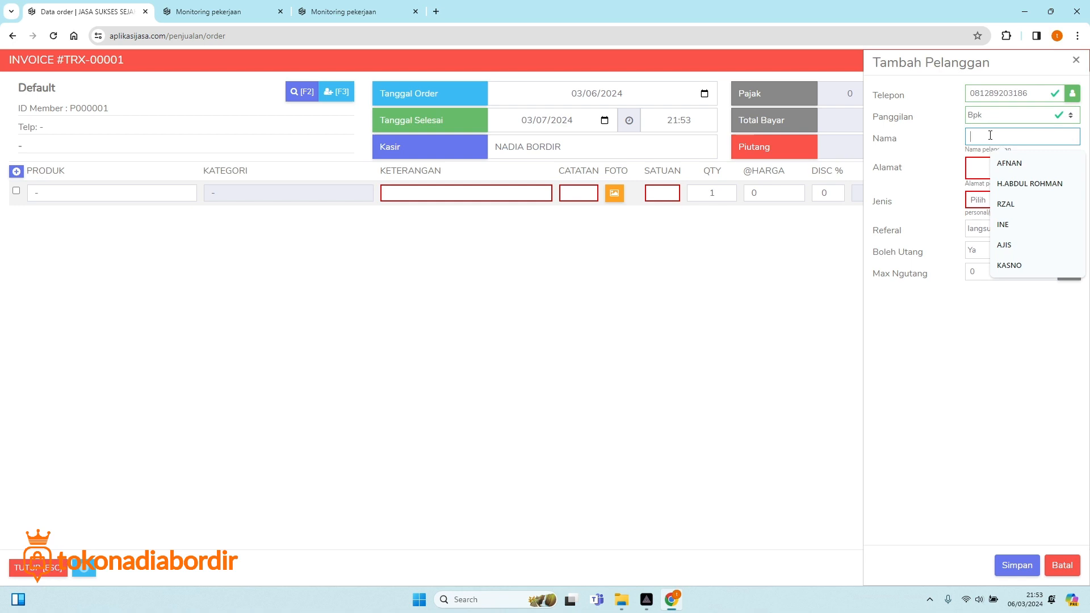
click(1013, 246)
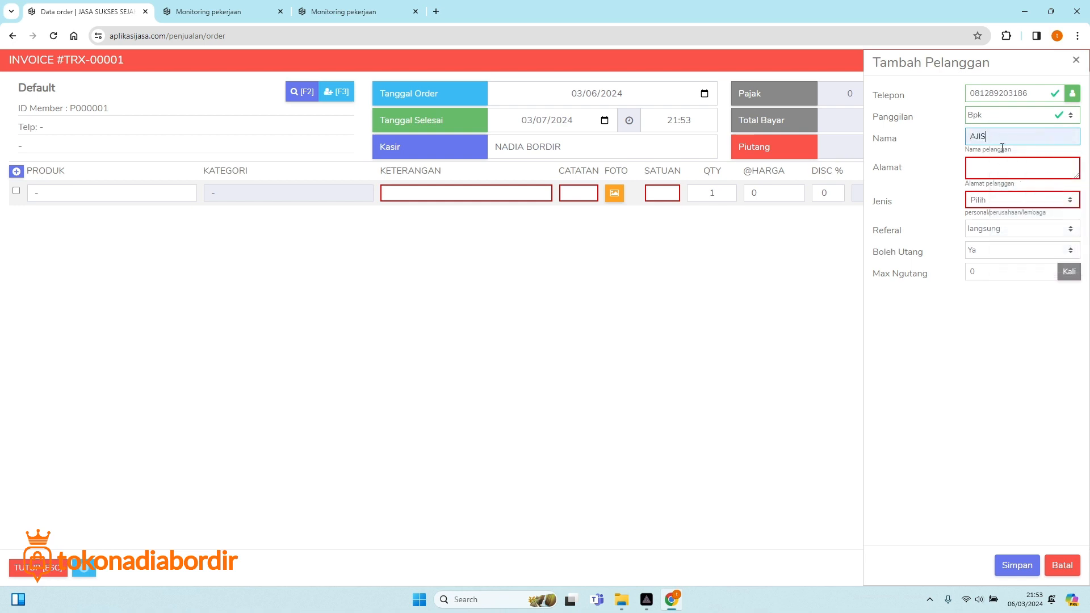
key(BackSpace)
text(z)
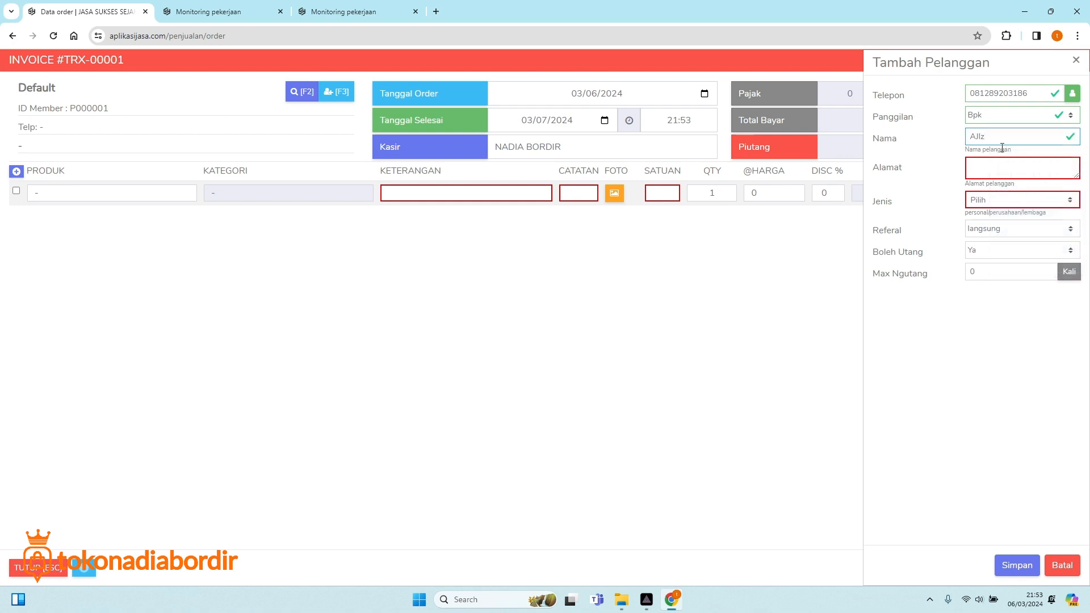
drag(998, 141, 966, 135)
text(AZIZ)
Enter address INDONESIA and set the customer type to Personal.
click(991, 168)
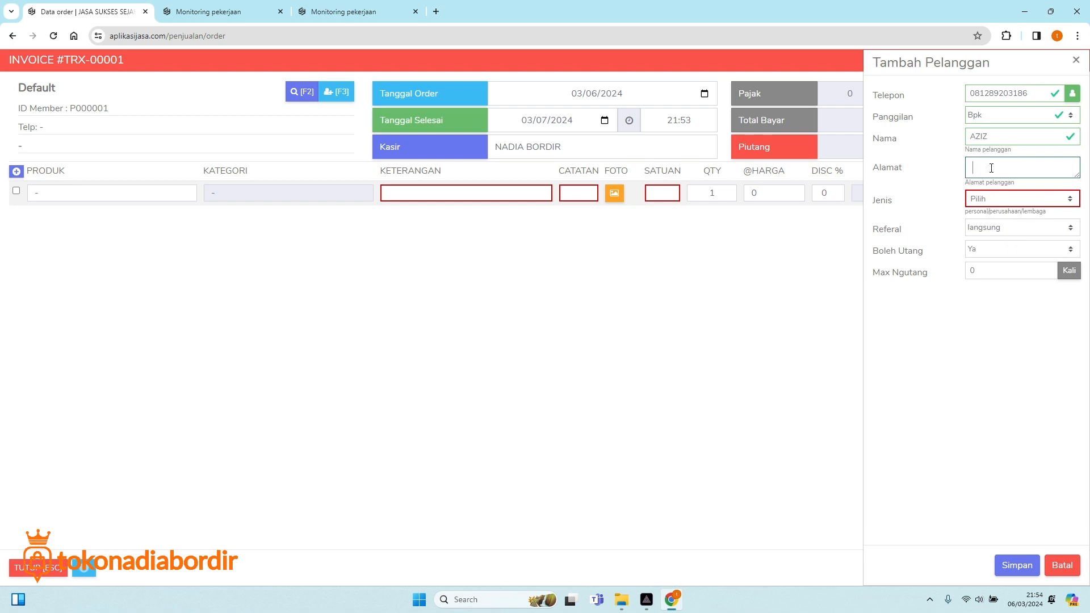
text(INDONESIA)
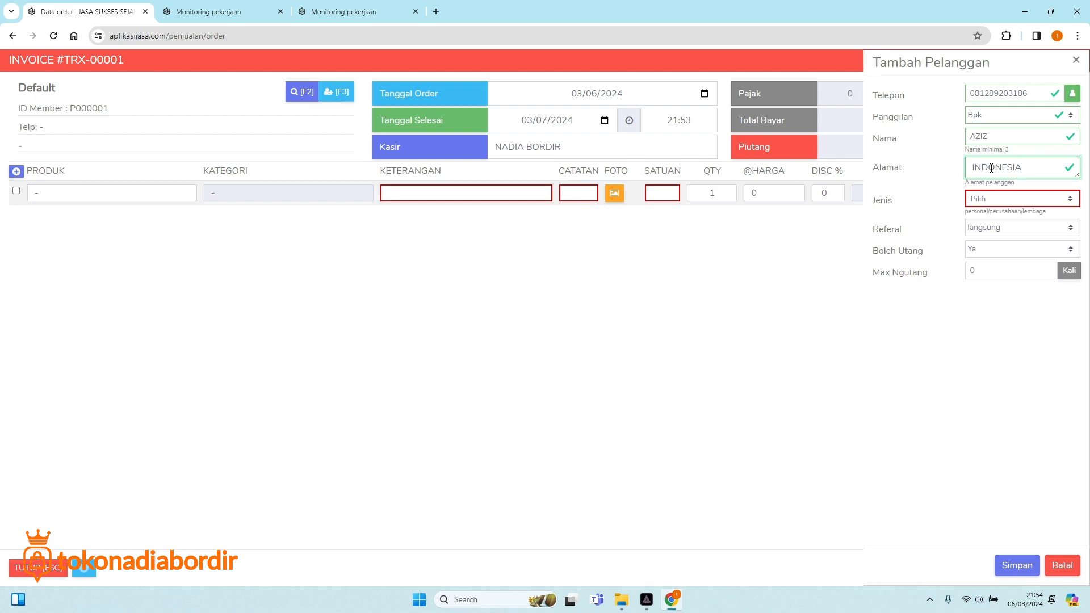
click(993, 198)
click(997, 223)
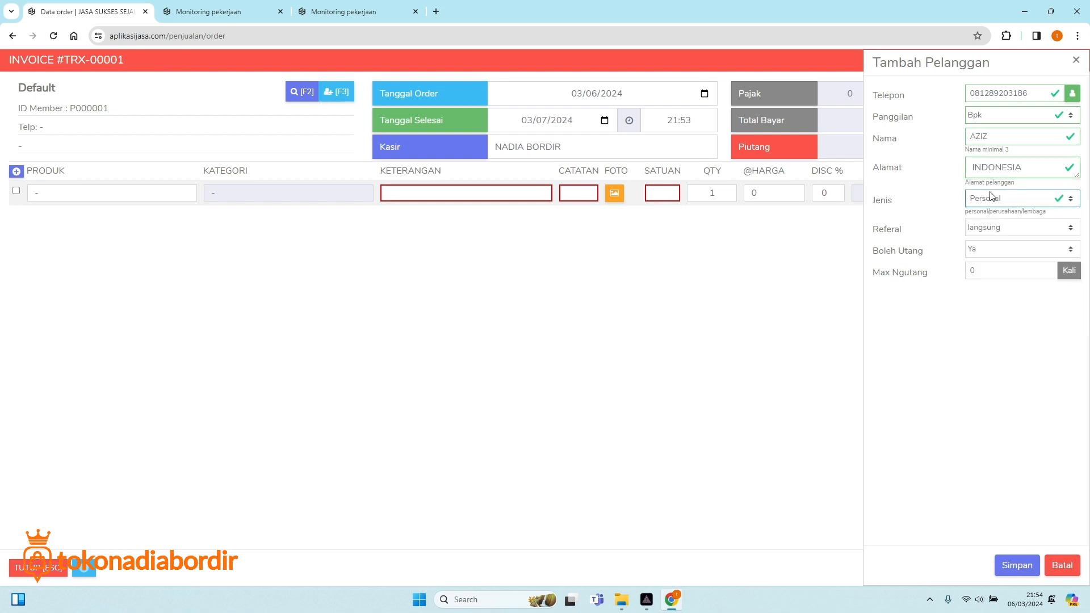
click(984, 200)
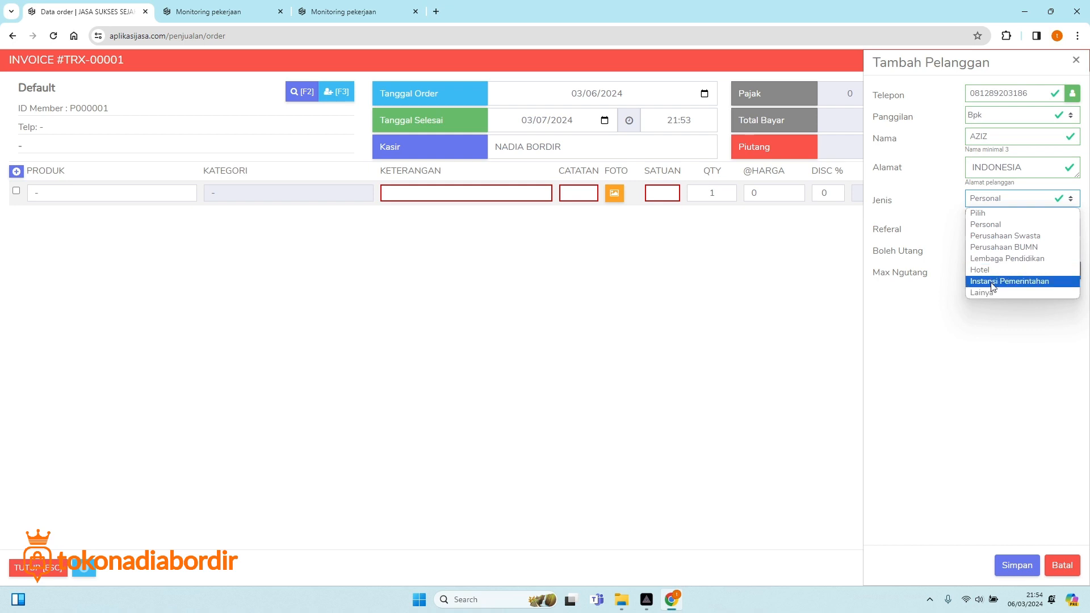
click(960, 214)
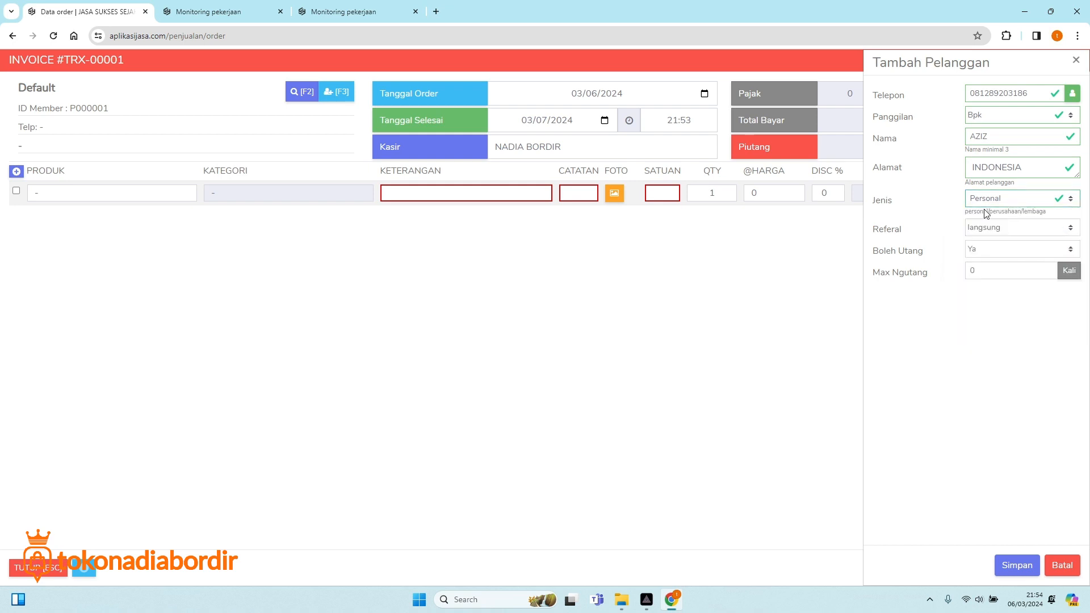
Keep referral as langsung, set Max Ngutang to 10, and save the customer.
click(1008, 230)
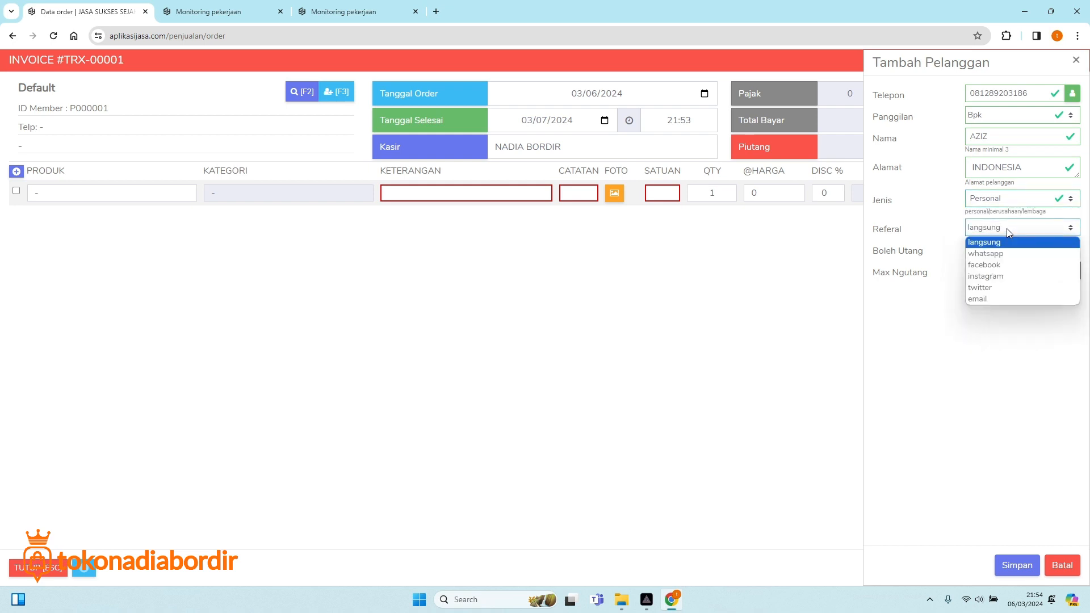
click(968, 242)
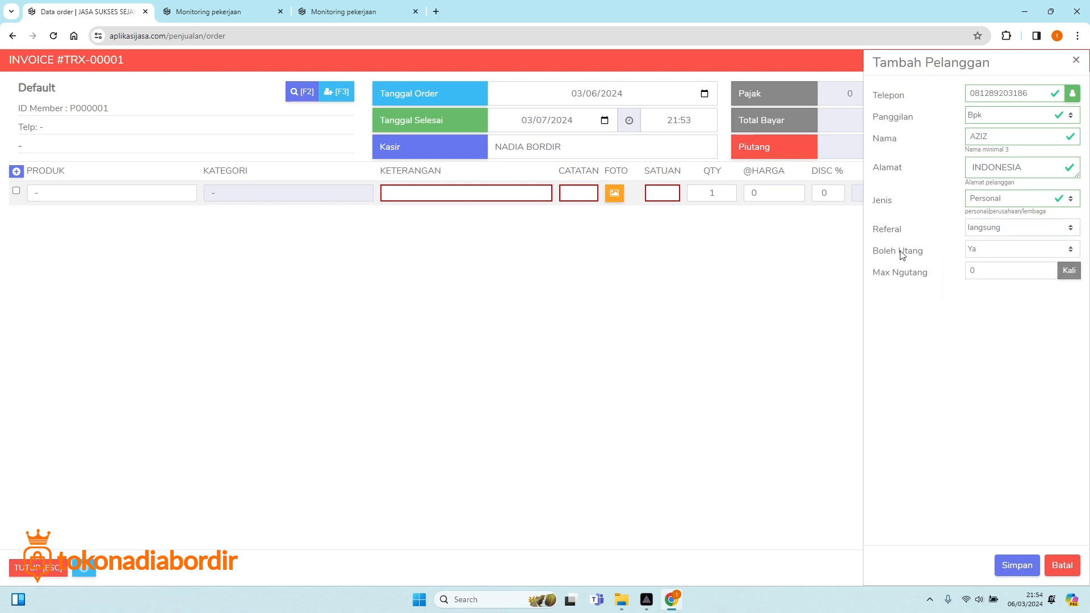
click(985, 272)
drag(985, 272, 965, 275)
text(10)
click(1018, 567)
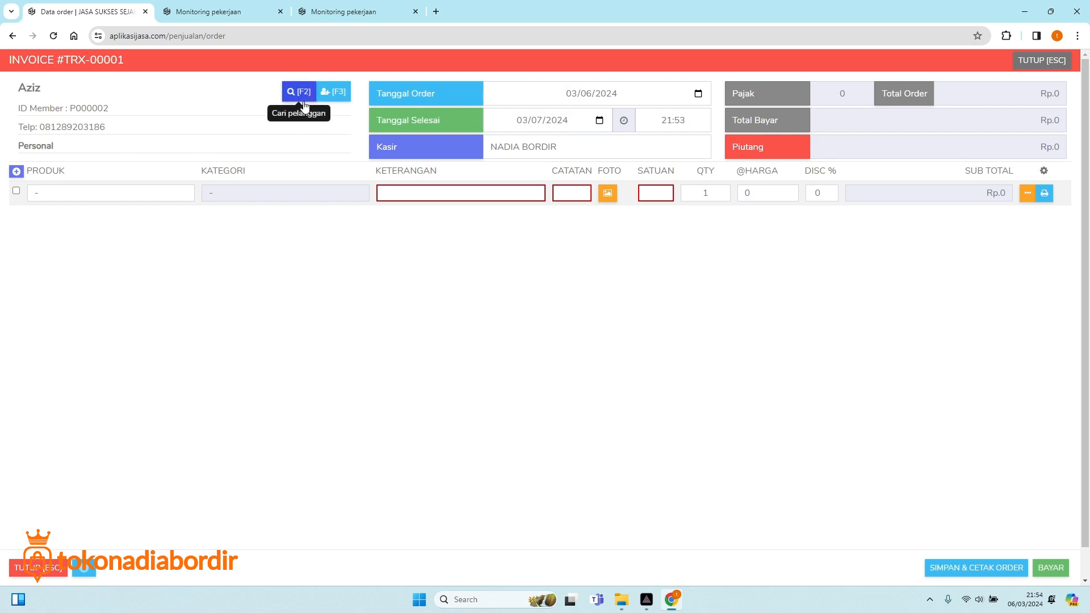
Set the first invoice line's product to BORDIR and close the invoice to list TRX-00001.
click(72, 192)
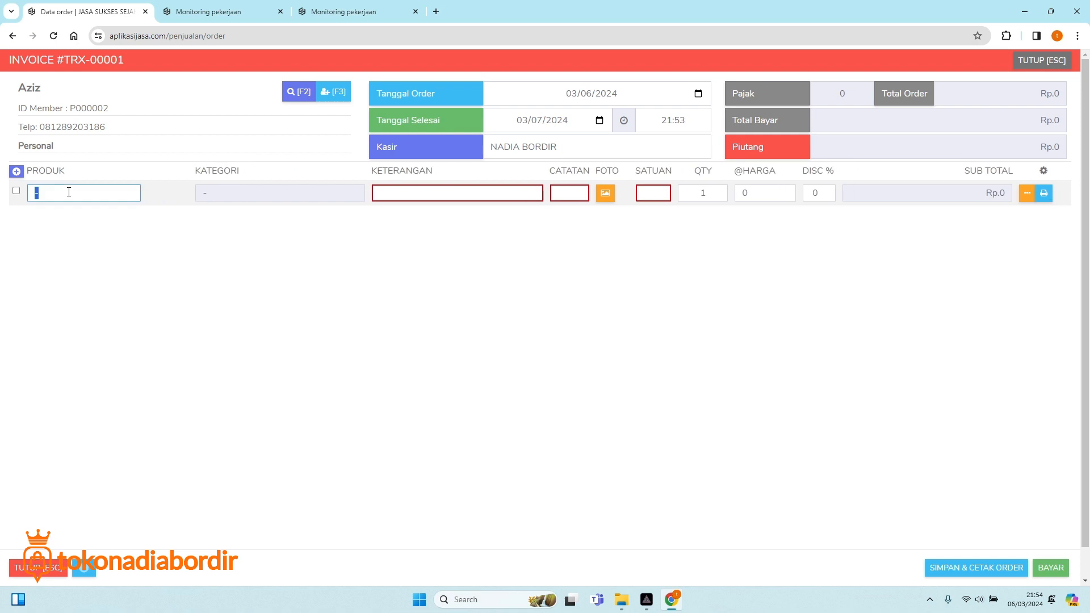
text(BORD)
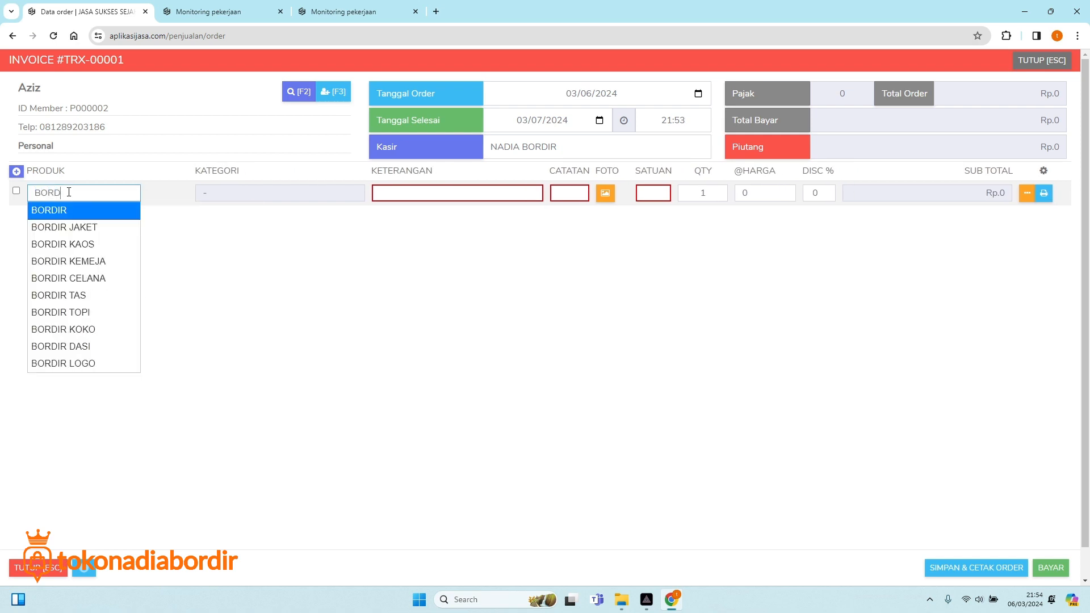
click(58, 212)
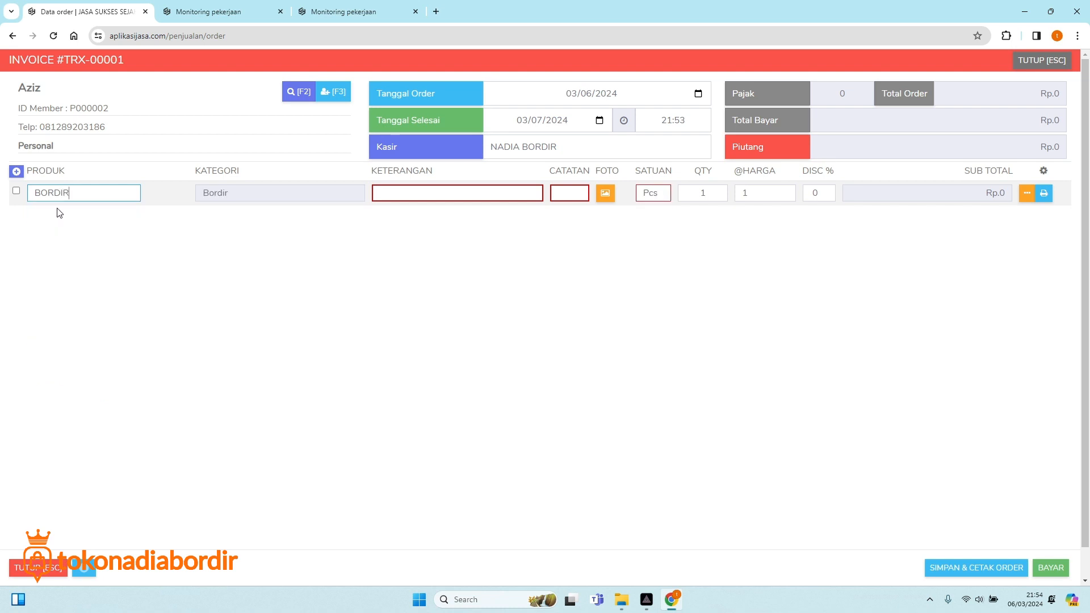
click(1040, 60)
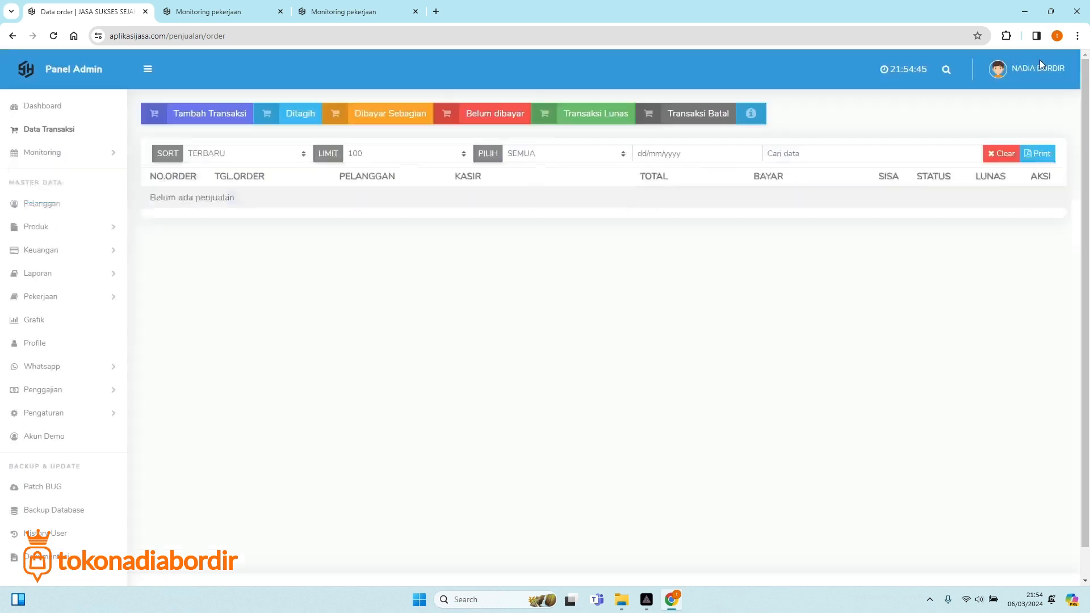
click(63, 229)
Start a new product named BORDIR BENDERA with category Bordir and unit Pcs.
click(44, 278)
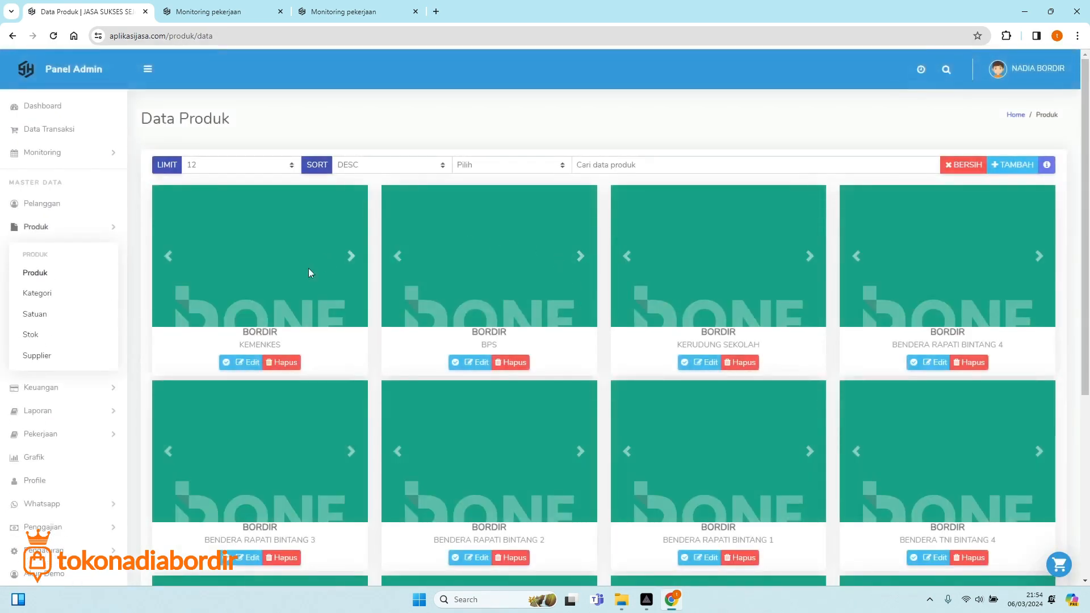
click(1013, 165)
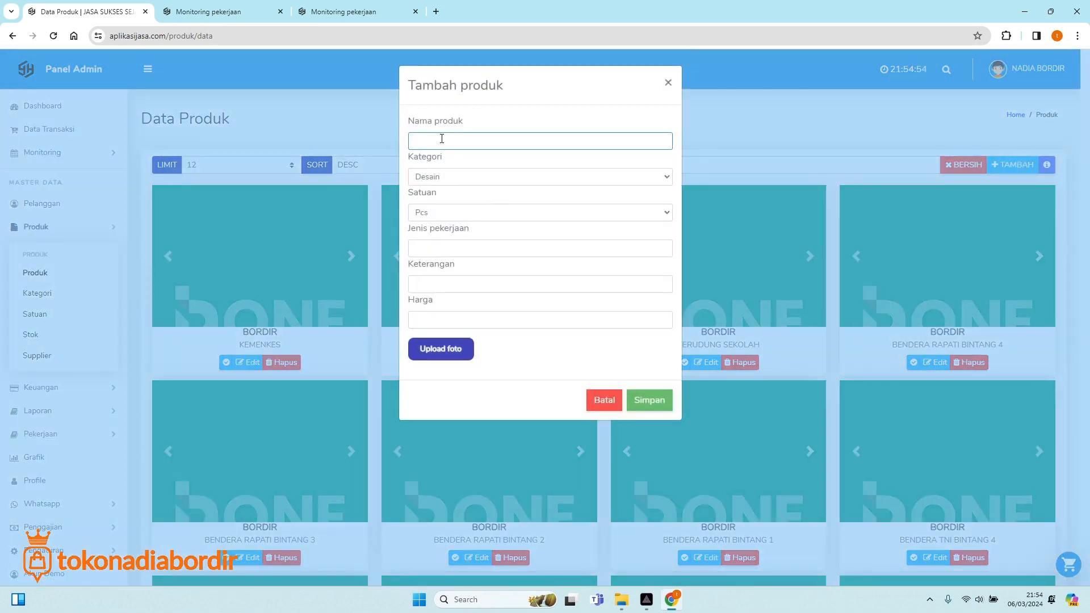
text(BORDIR BENDERA)
click(450, 177)
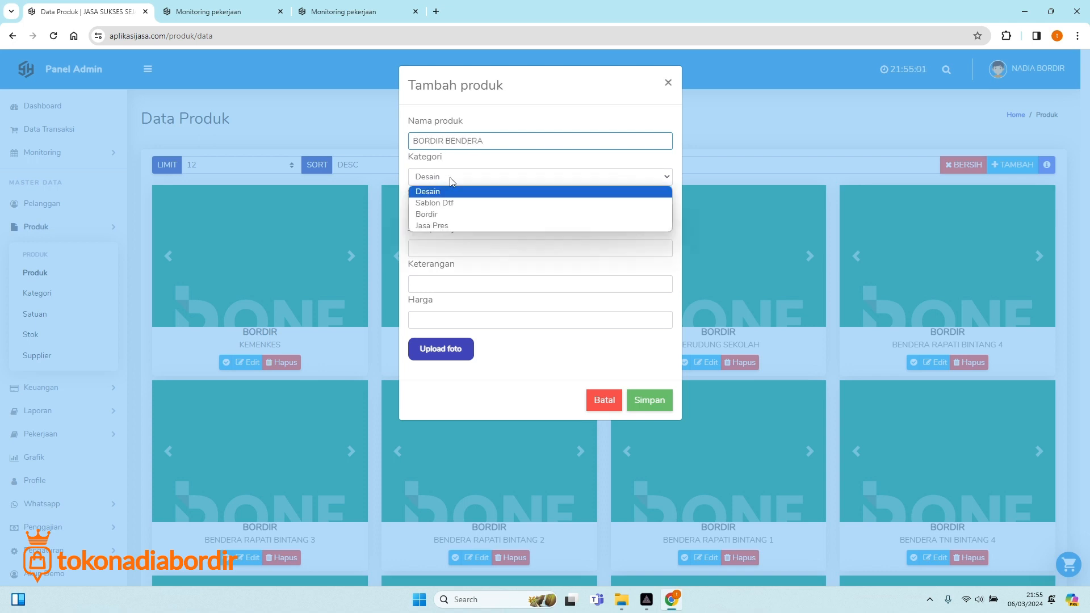
click(444, 216)
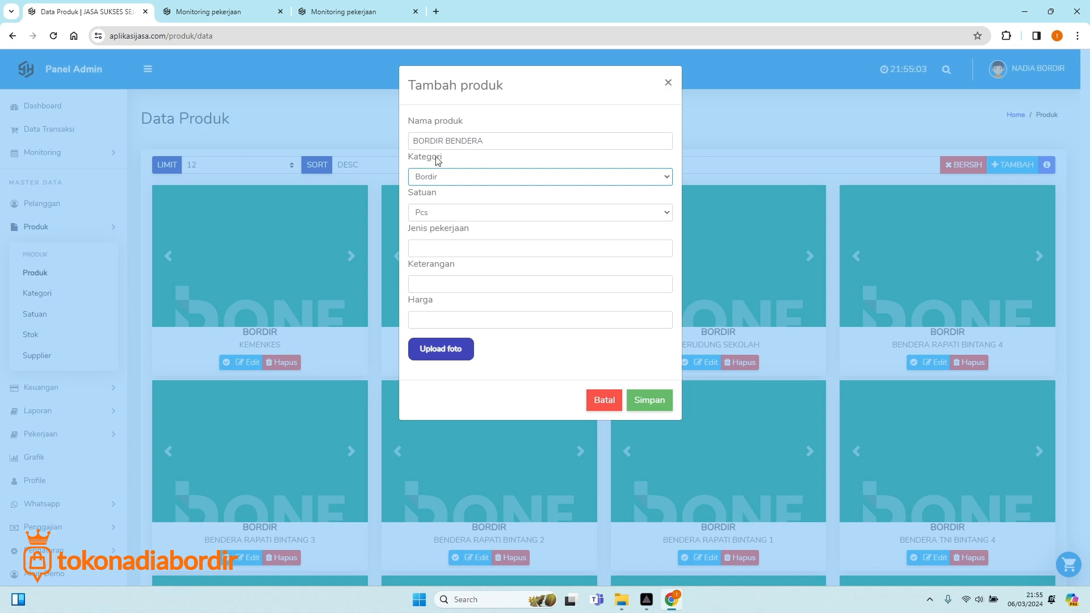
click(444, 215)
click(445, 215)
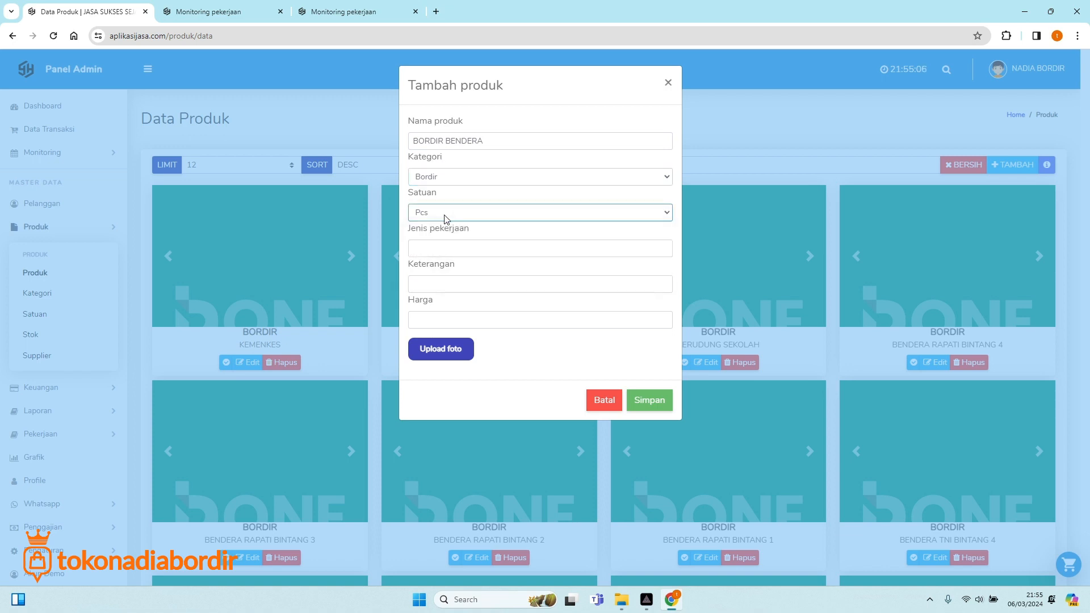
Enter job type EMBLEM, description LOGO and price 3000 for the product.
click(448, 244)
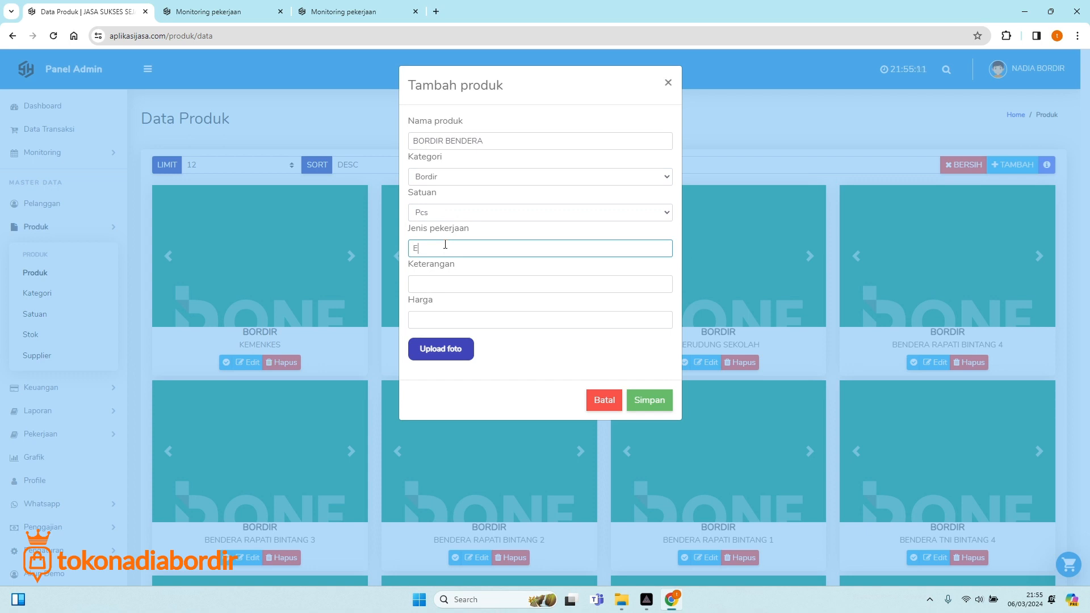
text(EMBLEM)
click(429, 287)
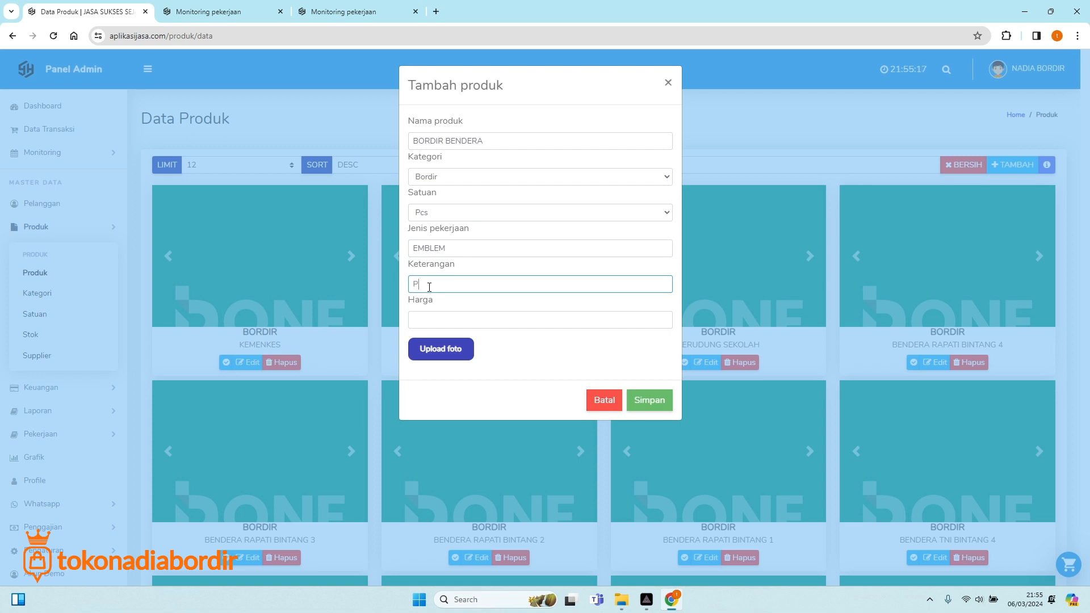
text(LOGO)
click(443, 319)
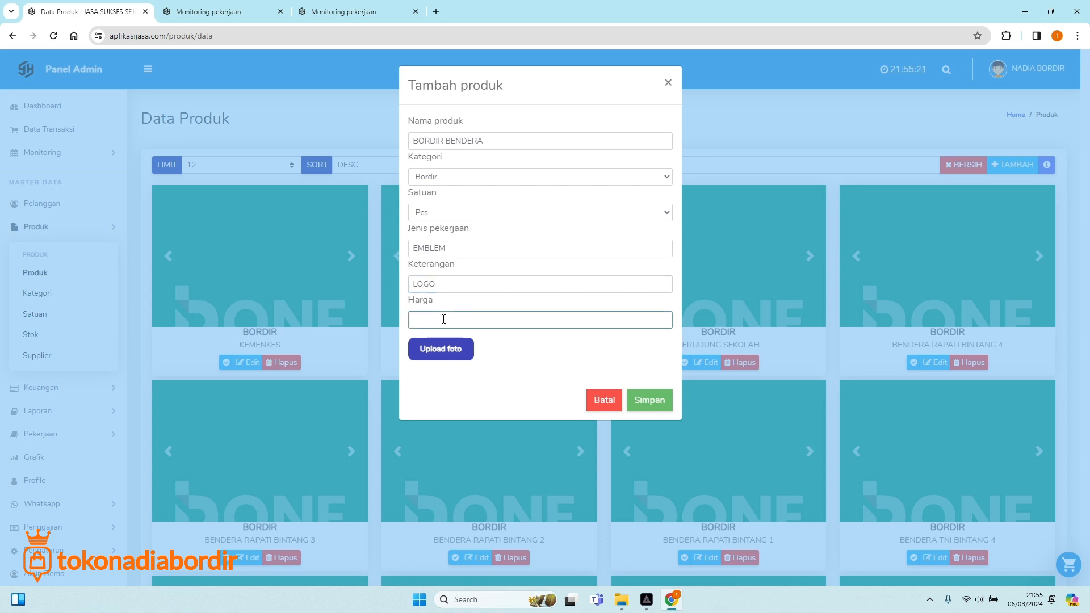
text(3000)
Confirm the Bordir category and browse to Downloads for the product photo.
click(443, 179)
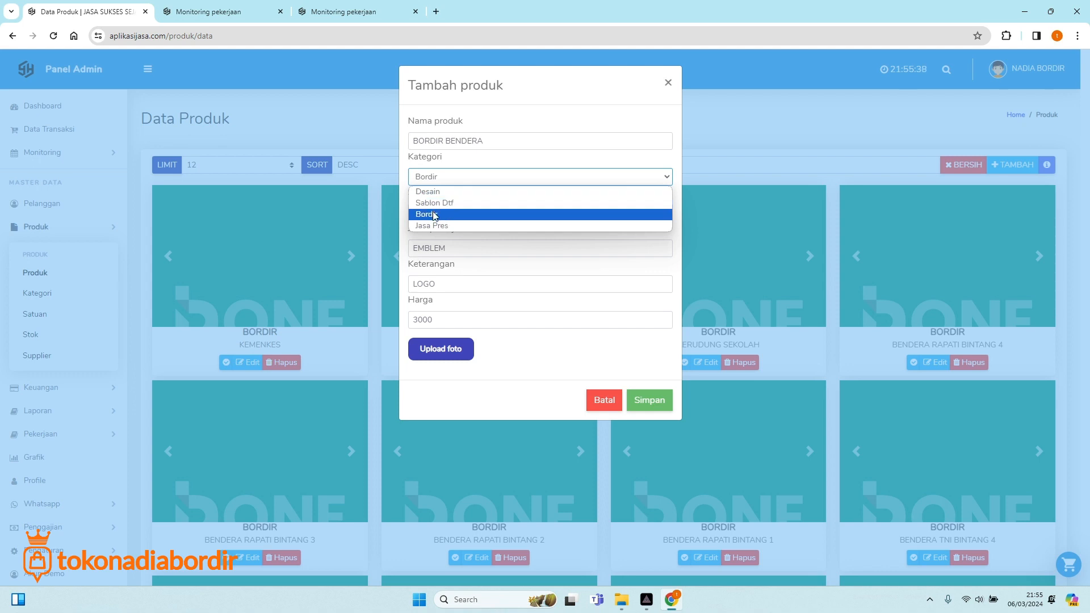
click(435, 215)
click(470, 184)
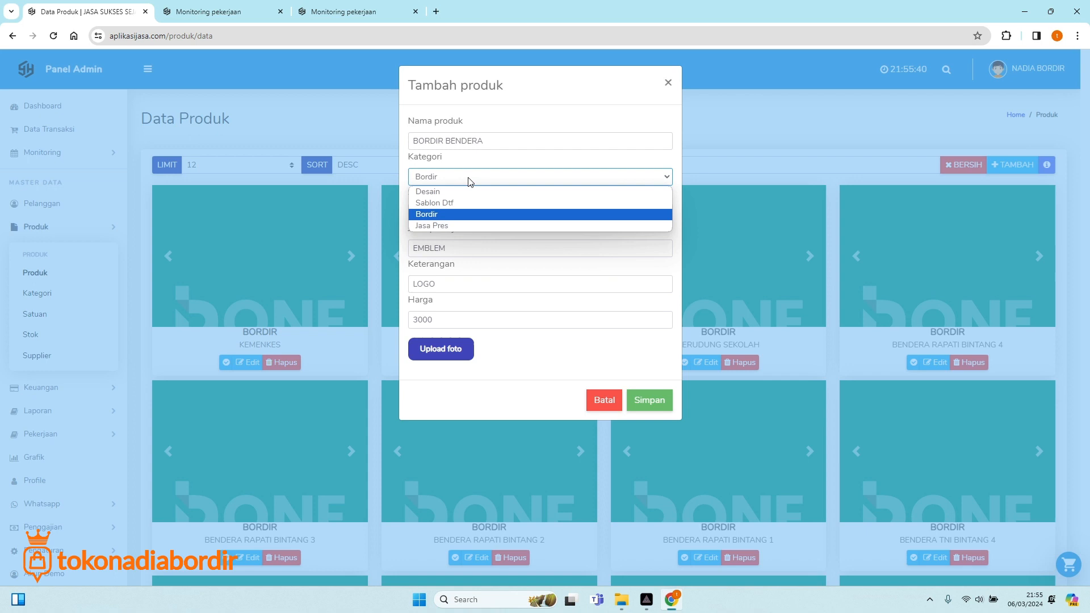
click(441, 215)
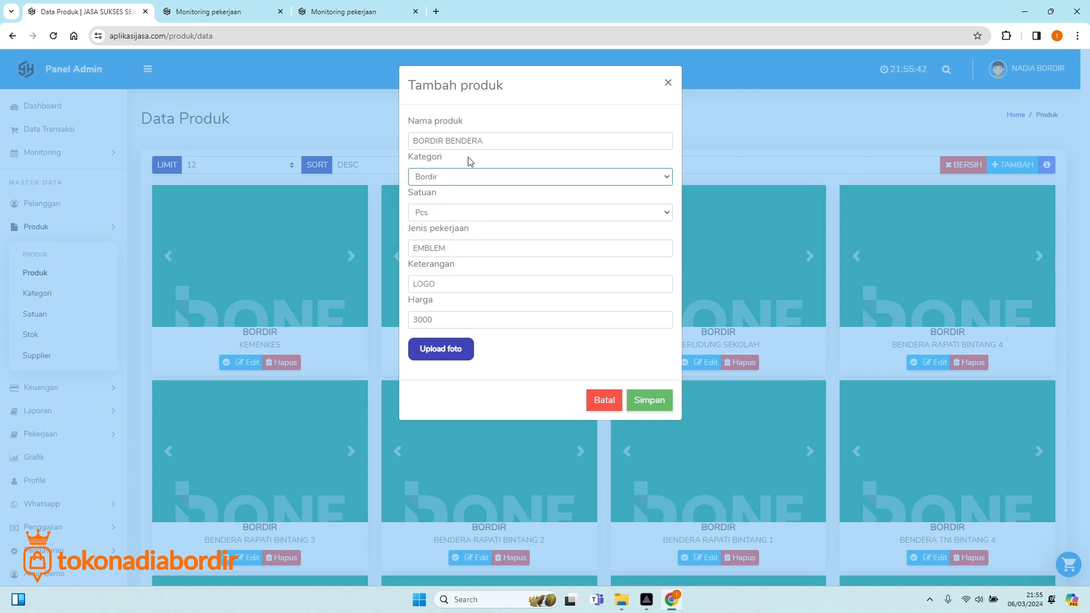
click(452, 350)
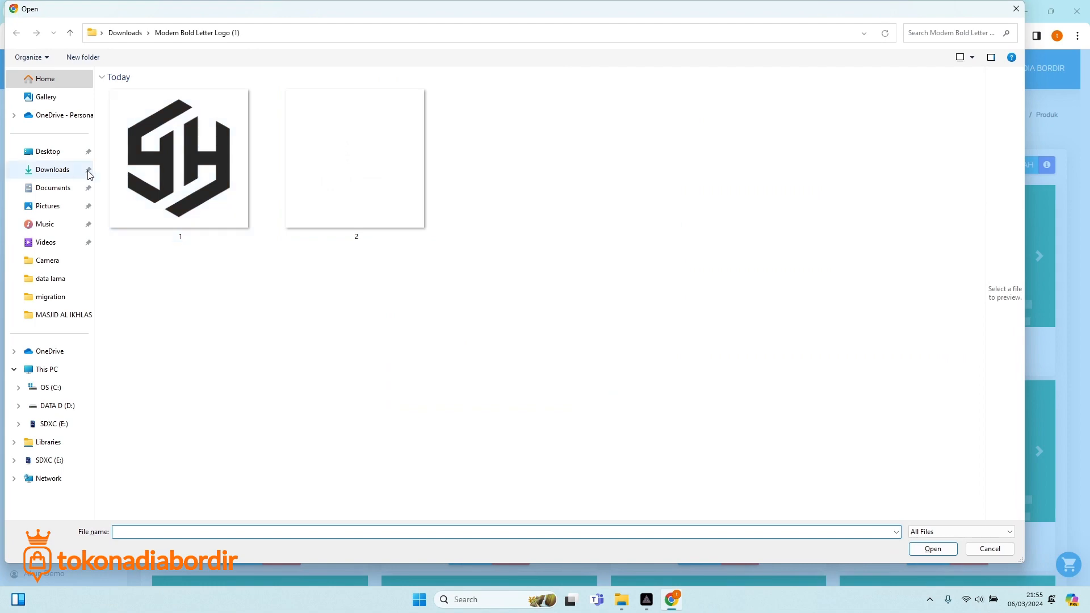
click(63, 172)
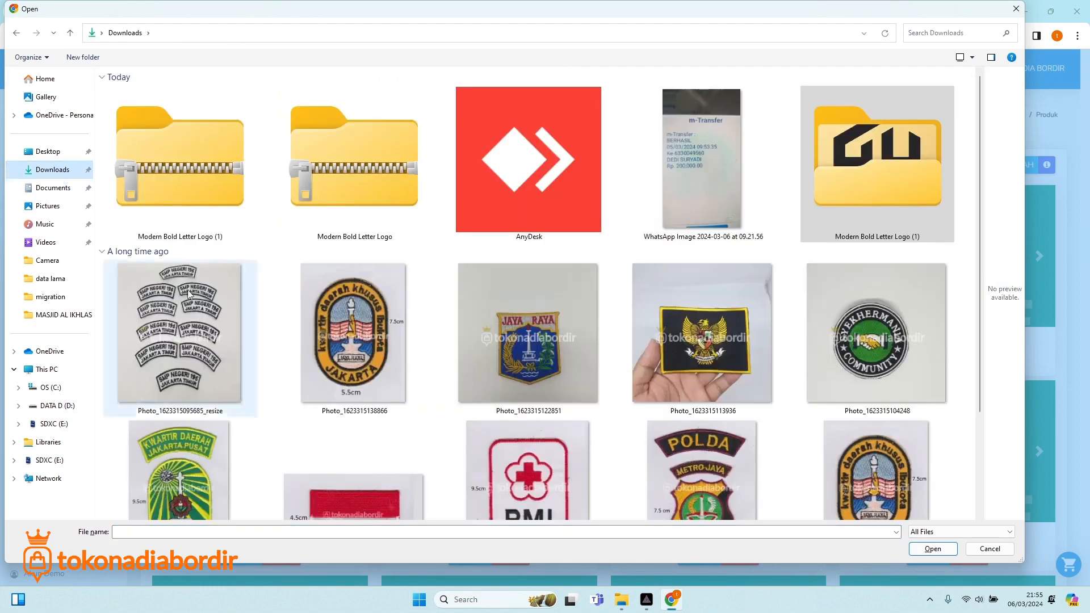
Attach the flag photo and save the BORDIR BENDERA product.
scroll(741, 420, down, 5)
double_click(368, 328)
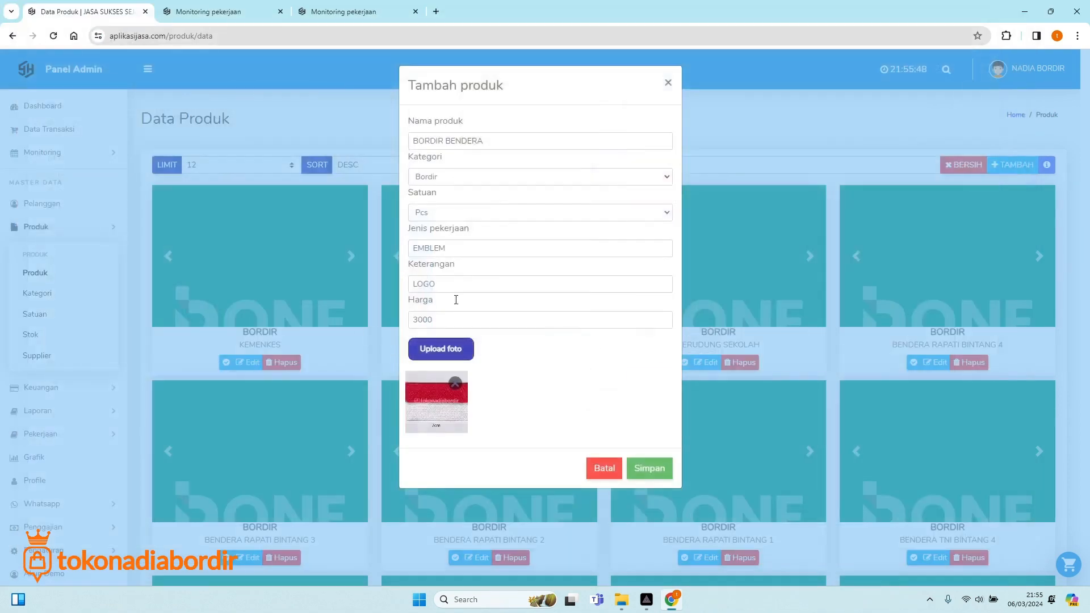
click(649, 468)
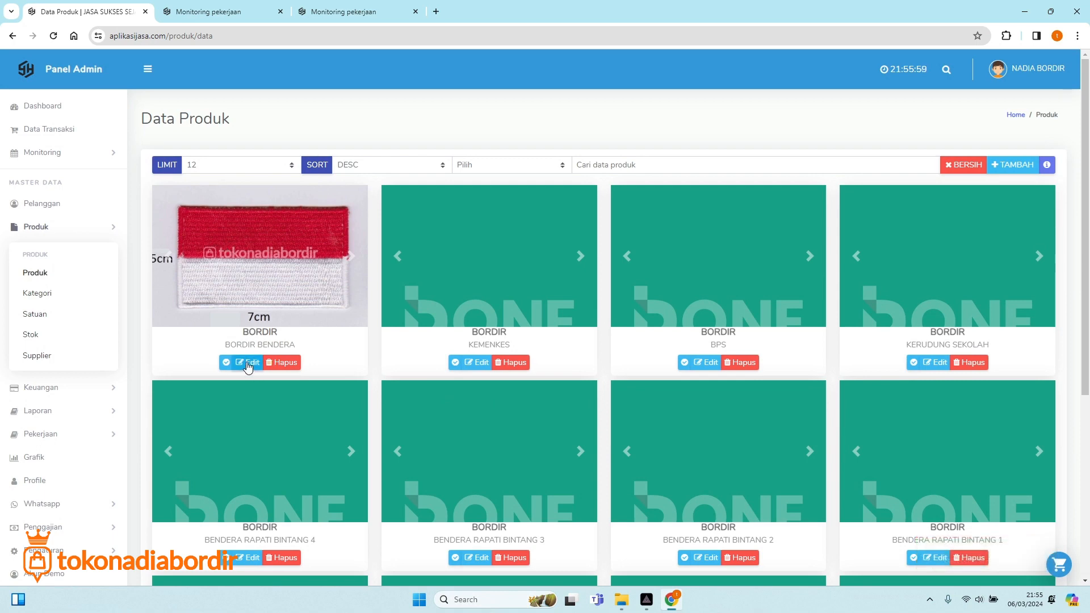
Reopen invoice TRX-00001 and search 'BORD' for the first line's product.
click(47, 135)
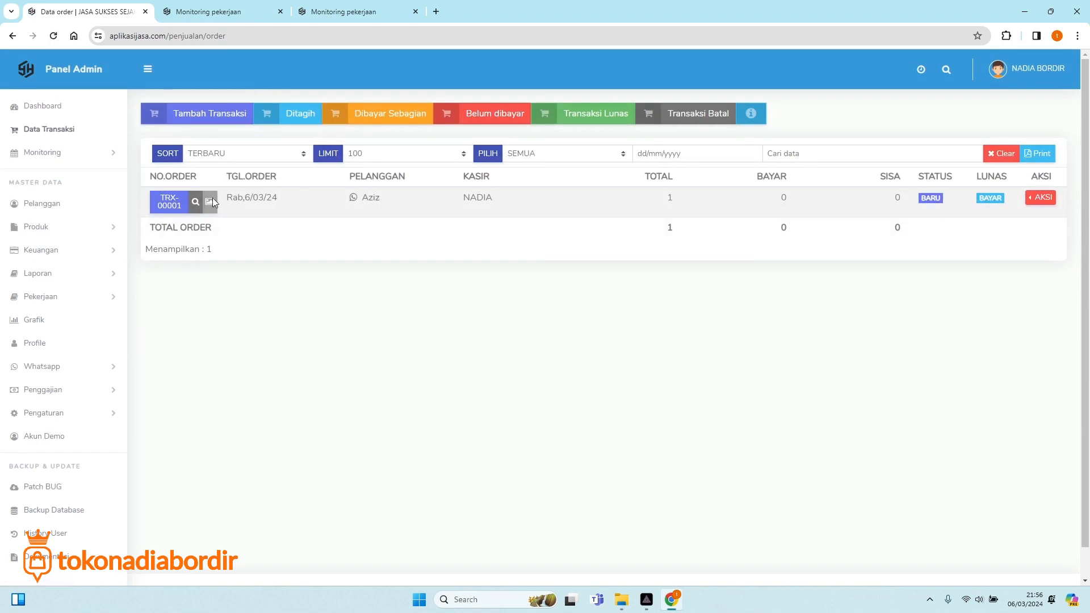
click(163, 203)
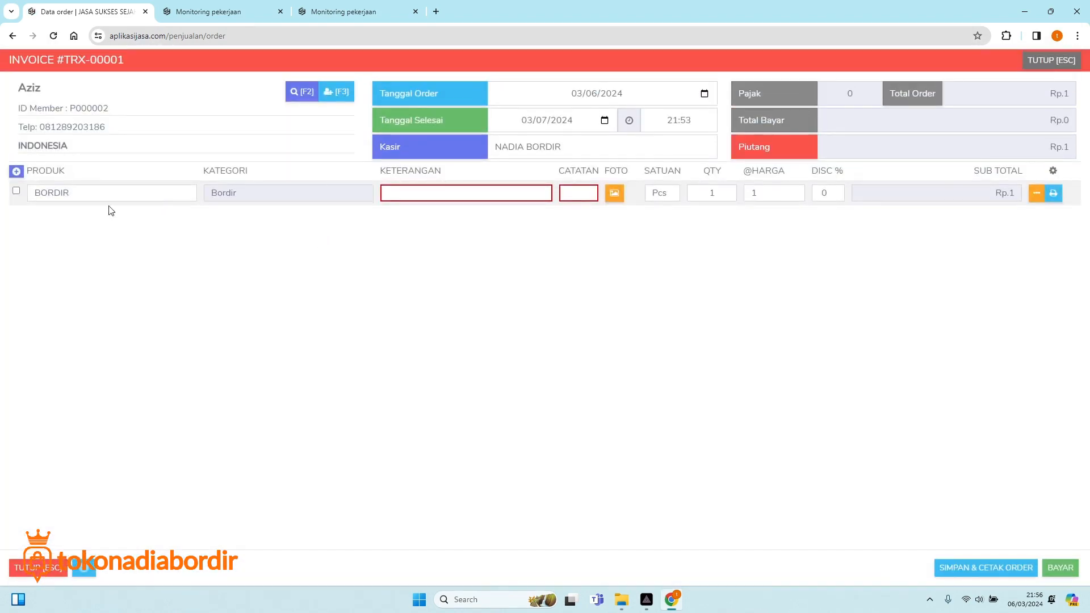
click(106, 193)
text(BORD)
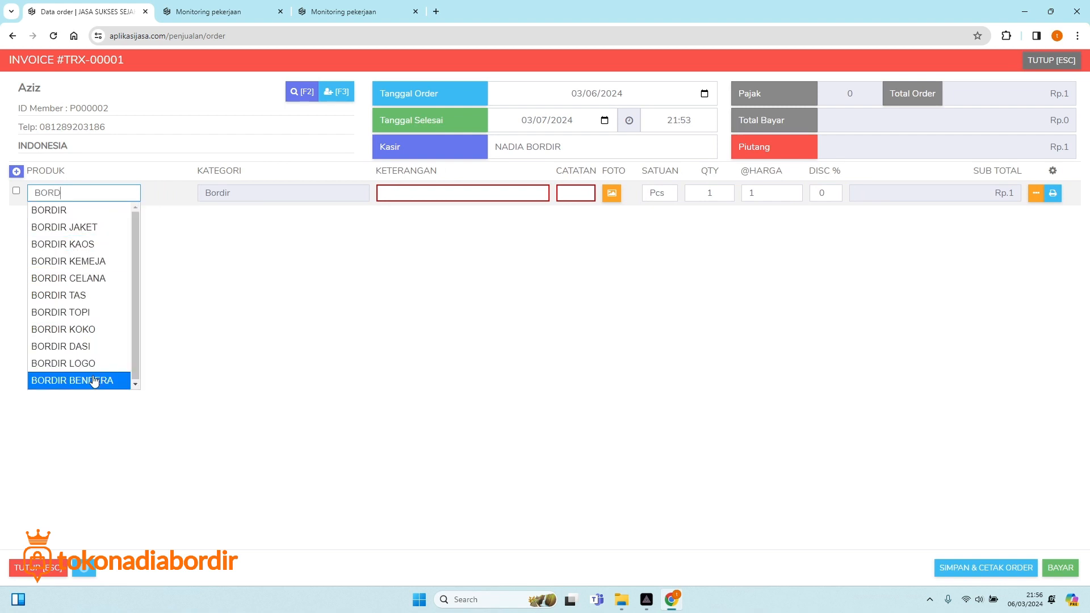
Choose BORDIR BENDERA for the line with description BENDERA 7X4.
click(94, 381)
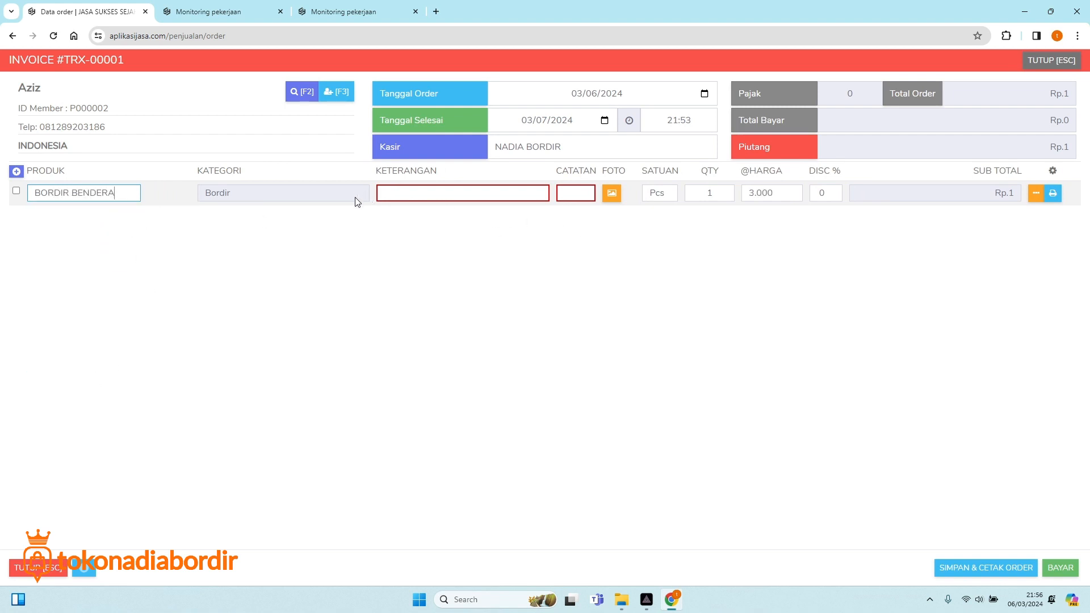
click(413, 192)
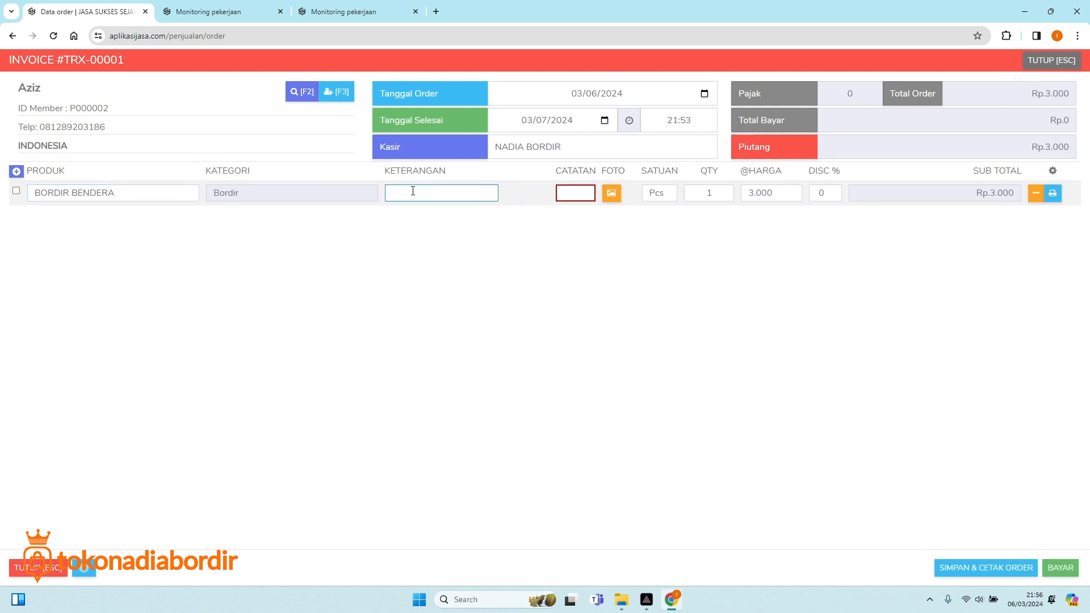
text(BENDERA)
key(Down)
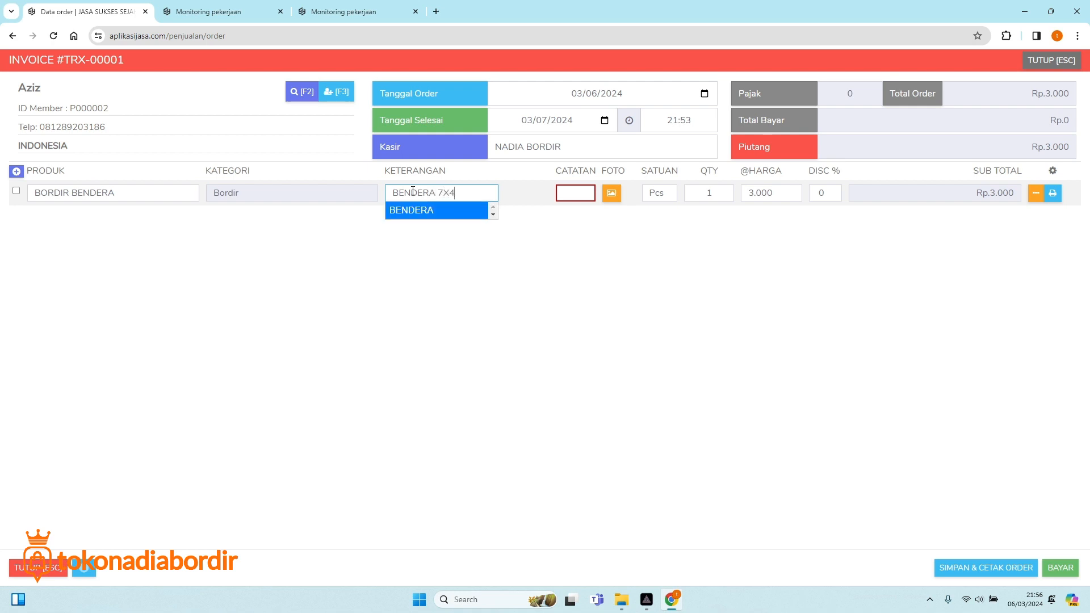
click(577, 235)
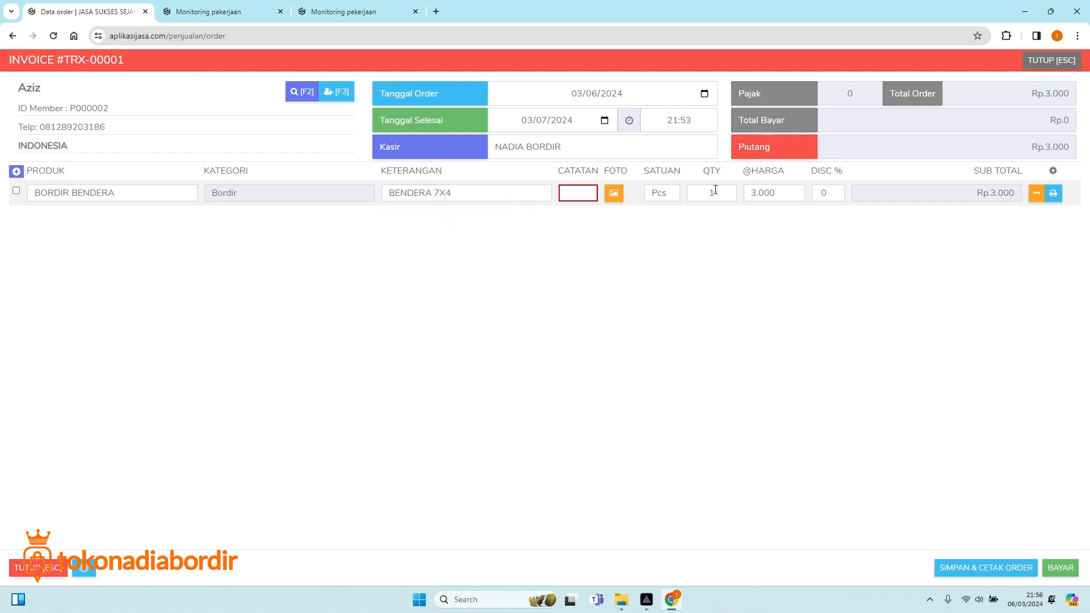
Set the order line's note to '-' and commit it.
click(581, 193)
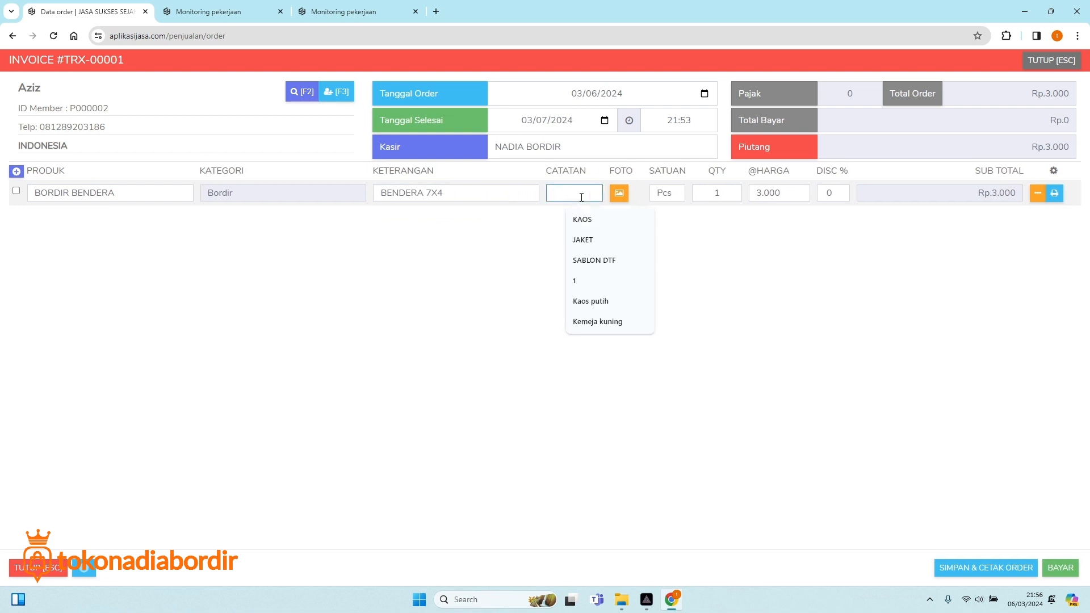
text(LOGO)
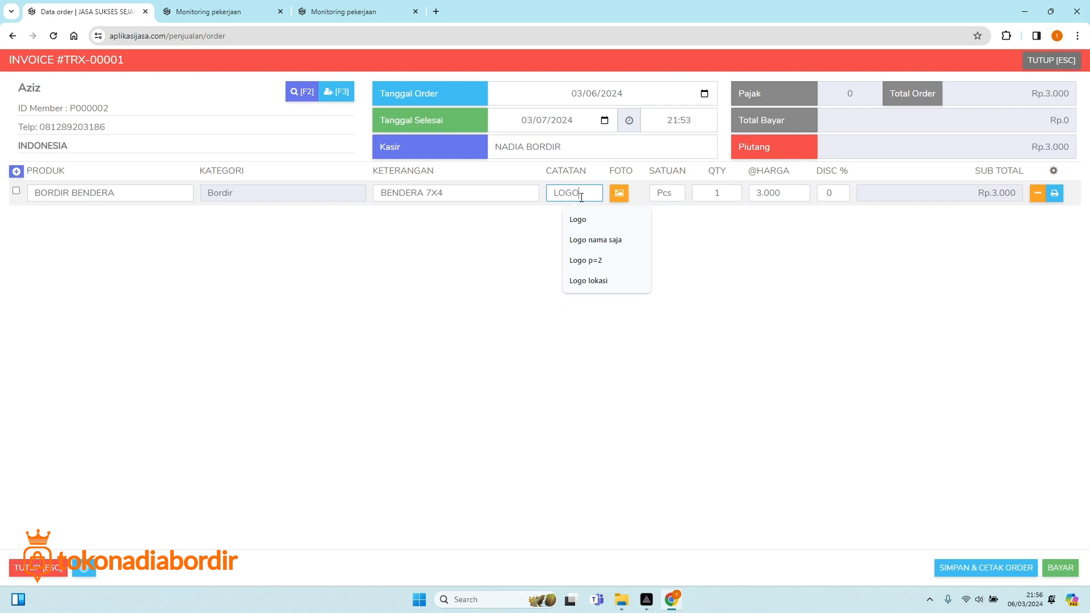
key(BackSpace)
key(BackSpace)
key(BackSpace)
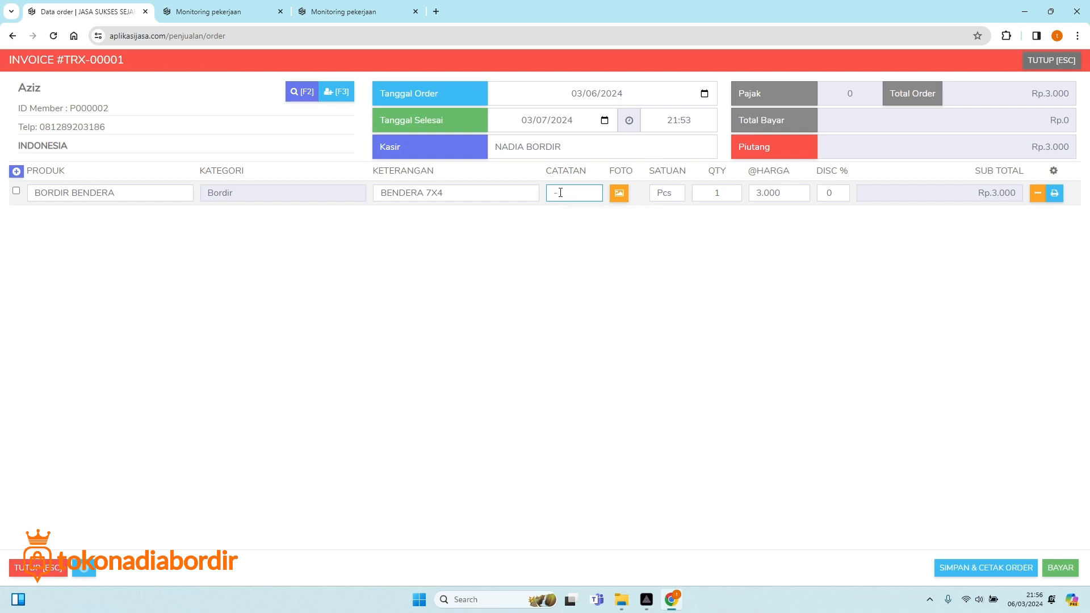
click(686, 248)
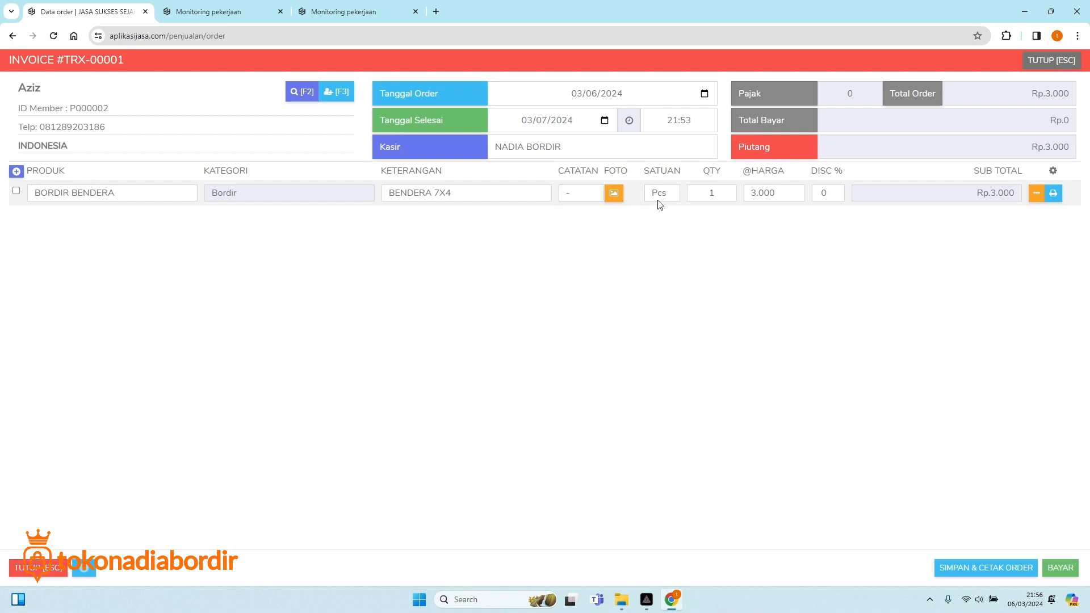
Attach Photo_1622206579886.jpg from Downloads to the BORDIR BENDERA line and save it.
click(615, 196)
click(625, 149)
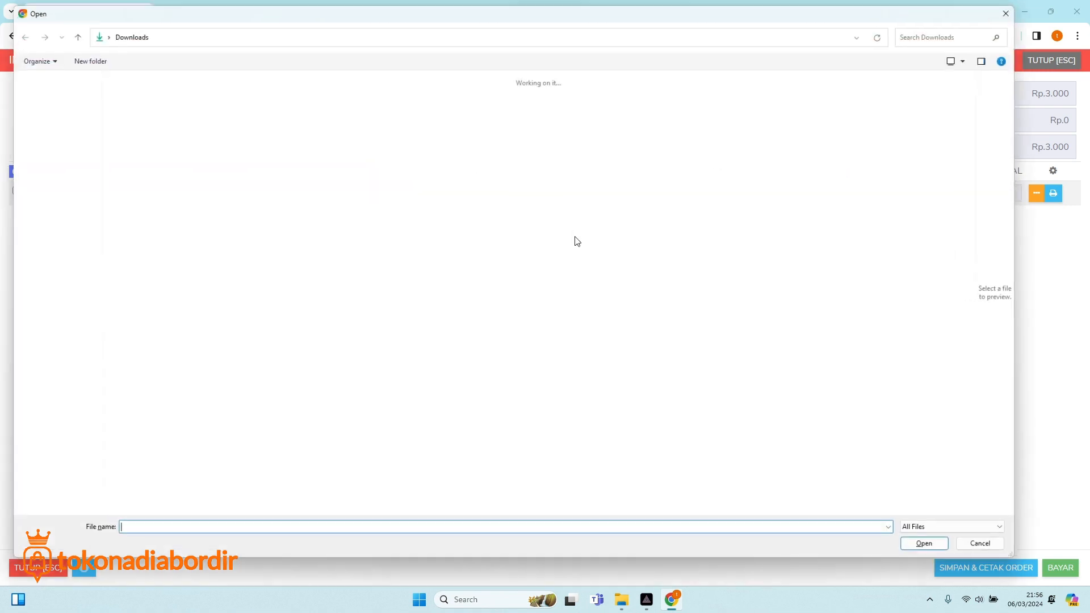
scroll(492, 372, down, 5)
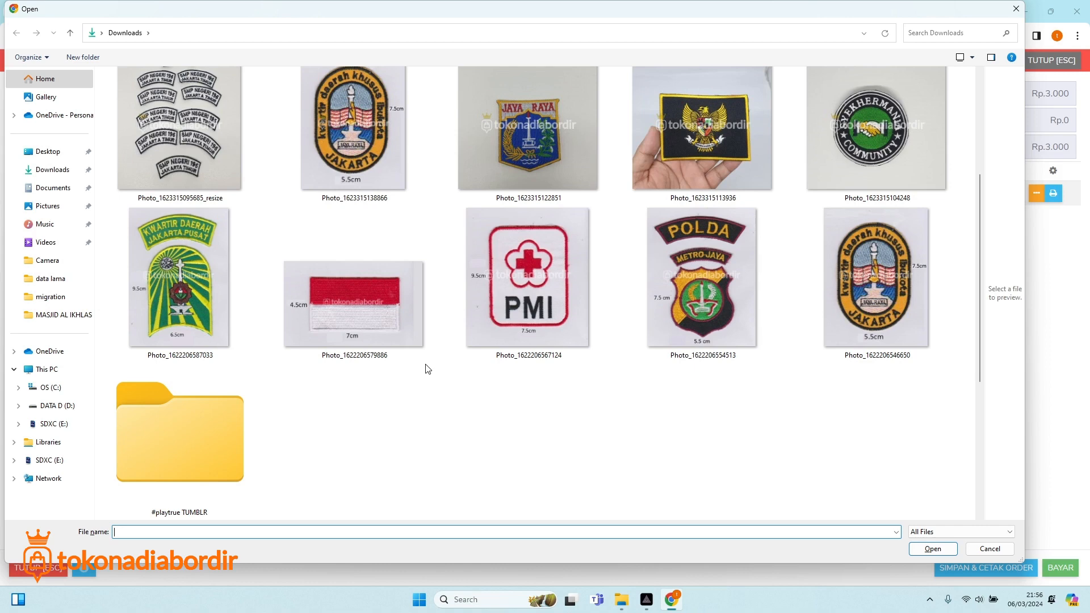
click(989, 548)
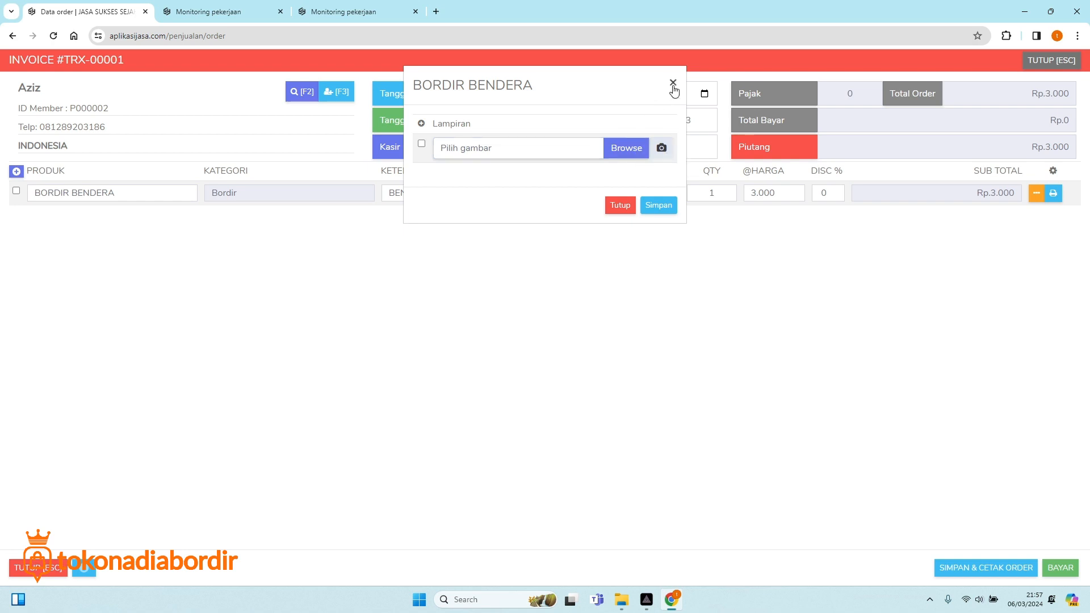
click(624, 149)
scroll(512, 351, down, 1)
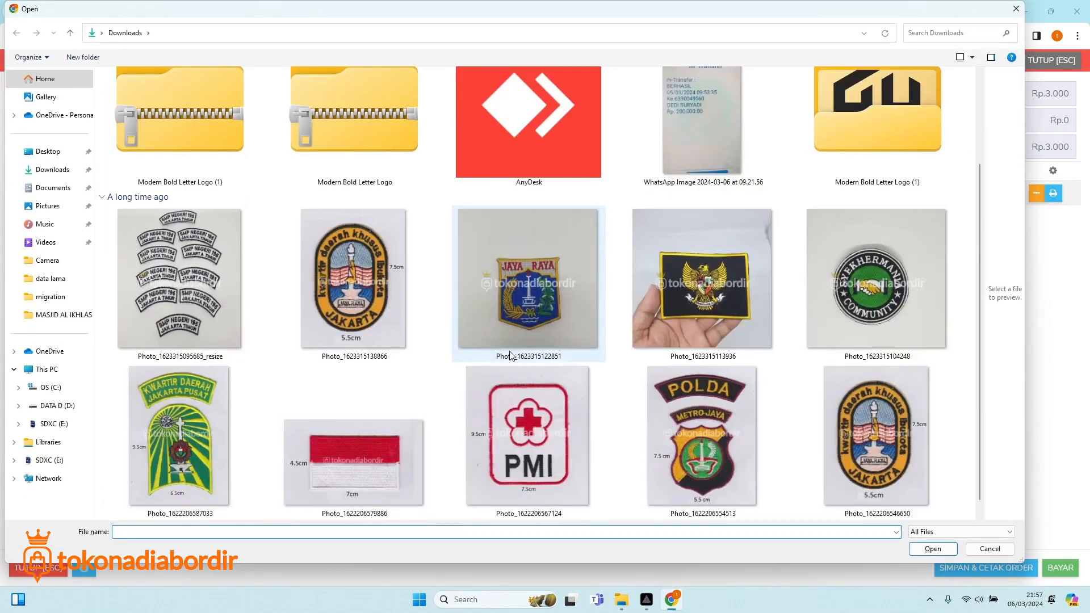
click(381, 466)
double_click(382, 467)
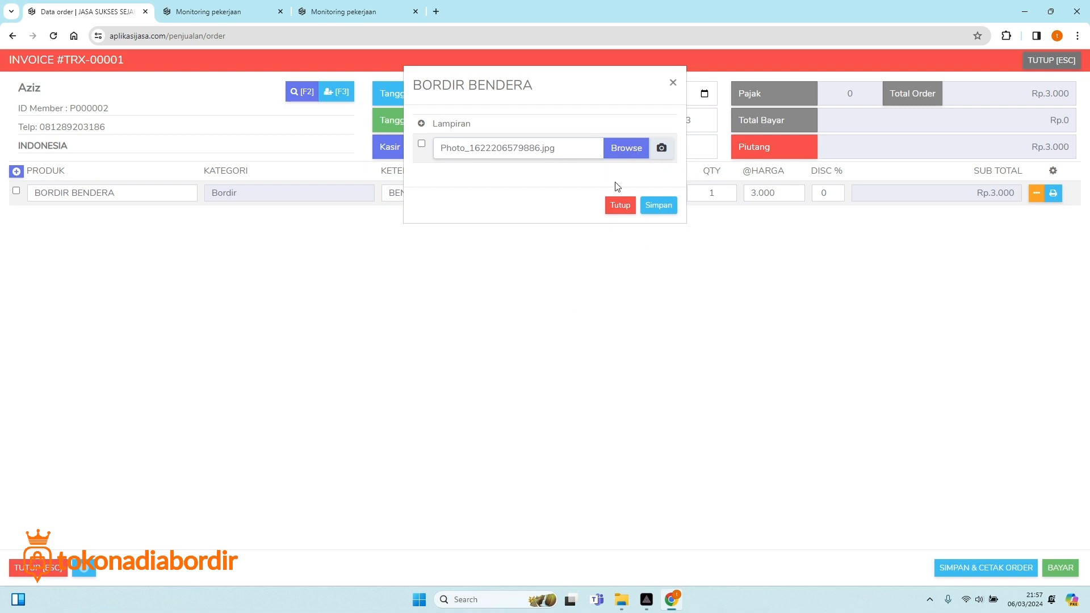
click(657, 207)
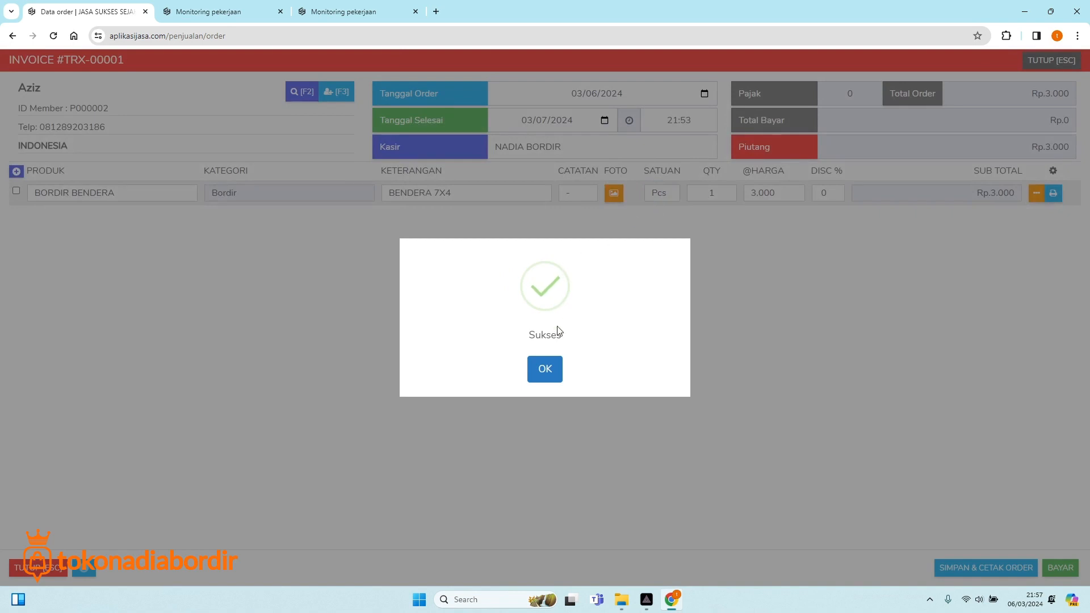
click(557, 375)
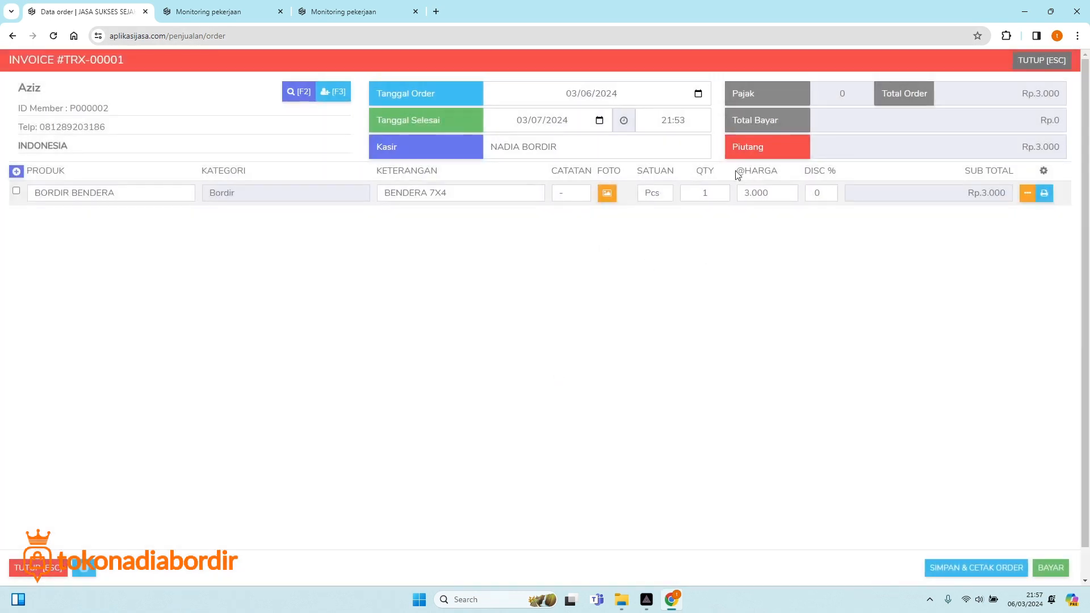
Change the BORDIR BENDERA quantity to 250 and save the order without printing.
click(705, 193)
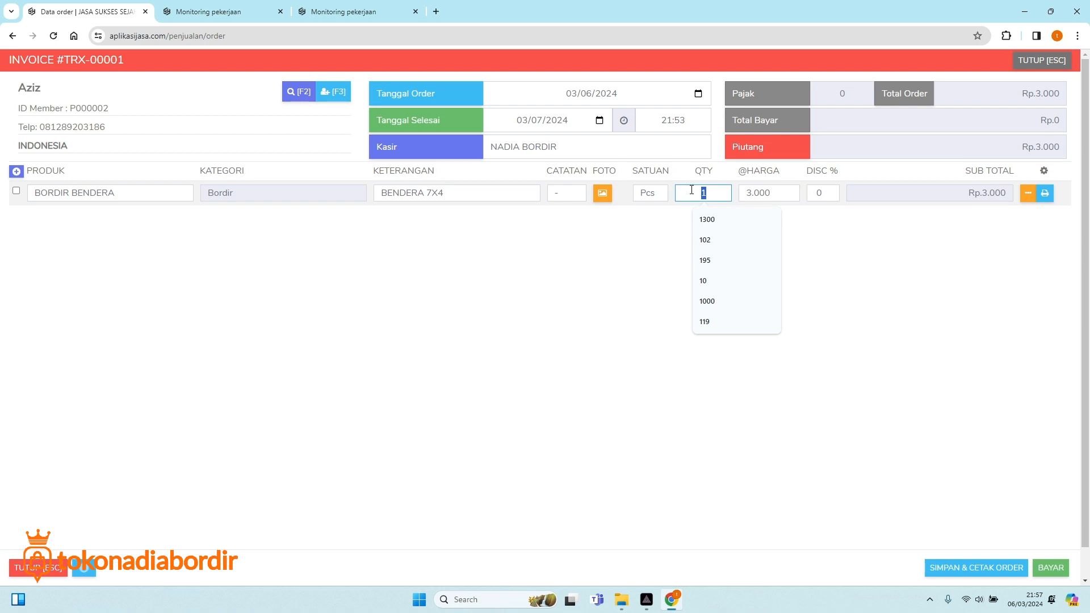
text(250)
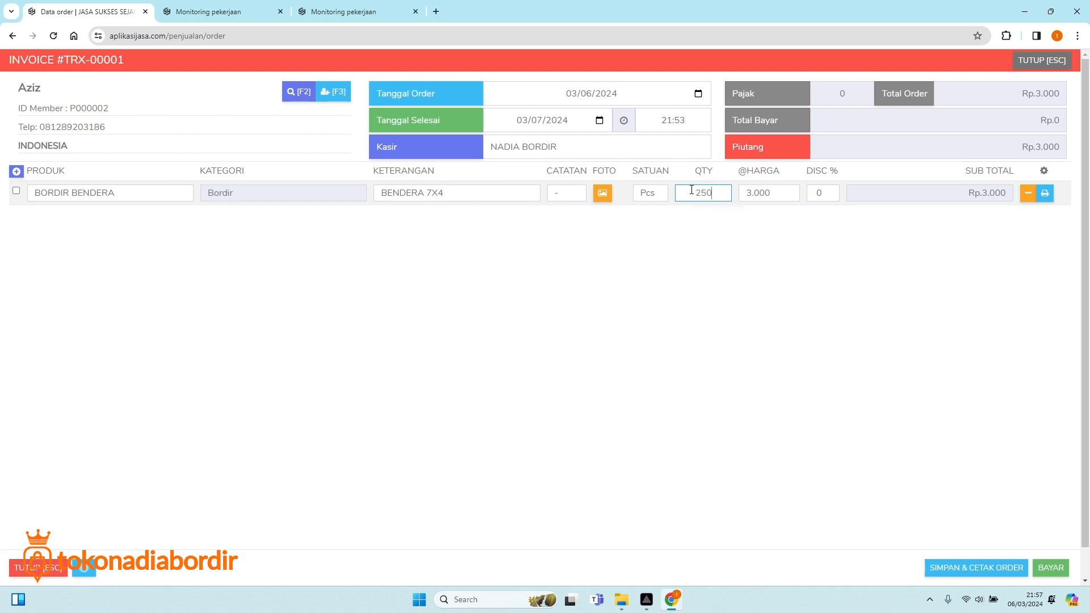
click(701, 250)
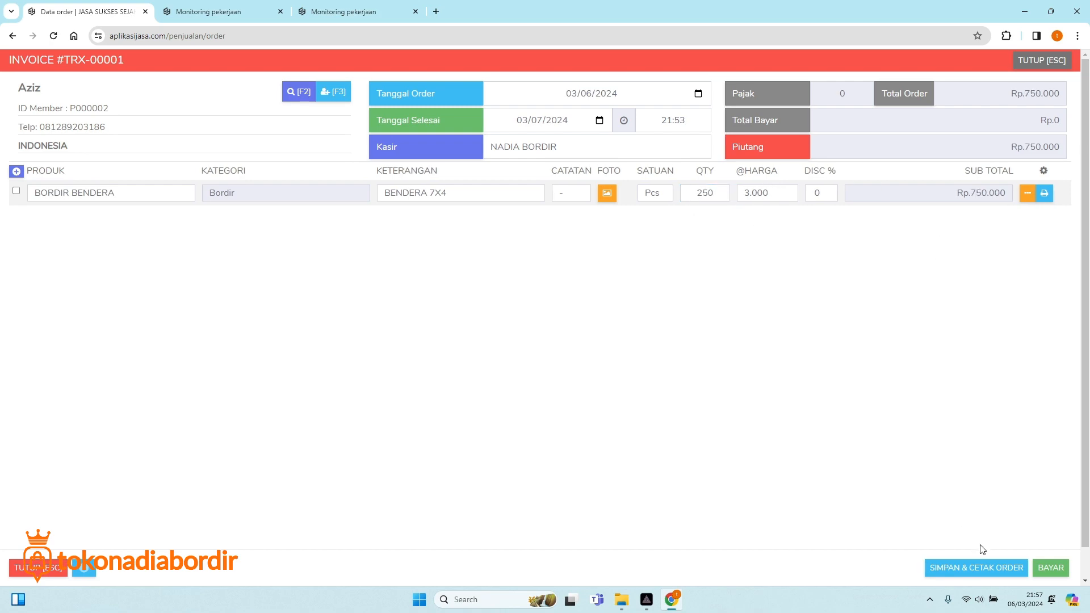
click(987, 568)
click(529, 382)
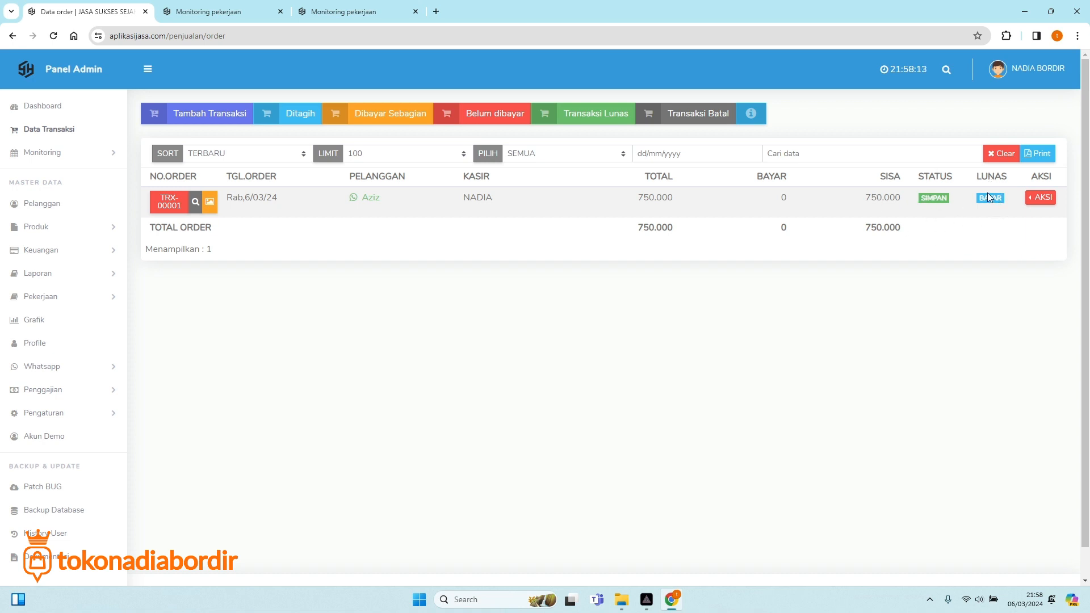
Generate the TRX-00001 invoice PDF and printable view, then switch to the PDF tab.
click(1045, 201)
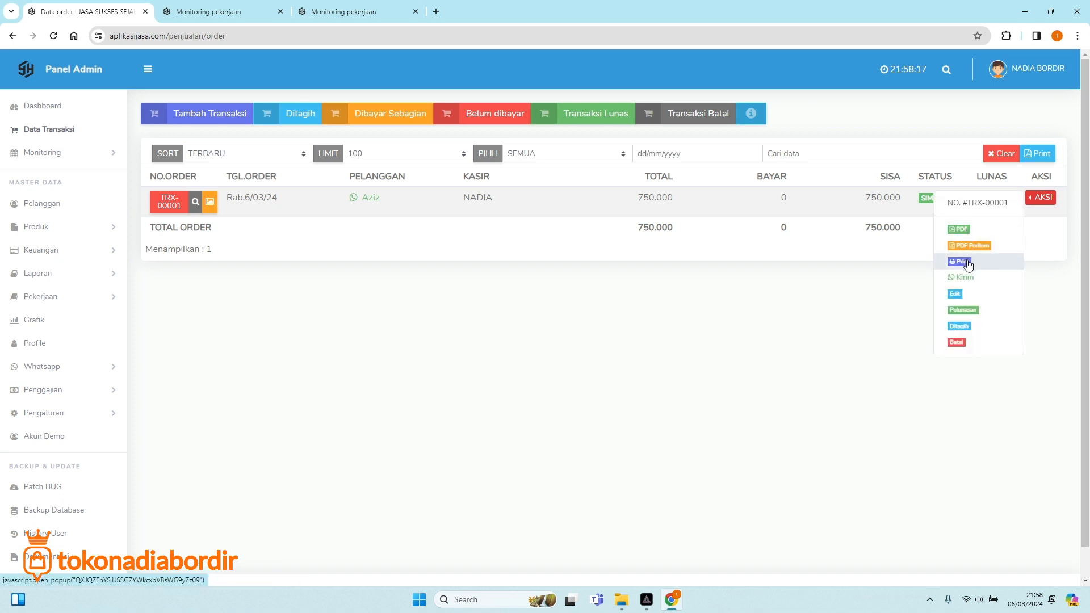
click(958, 229)
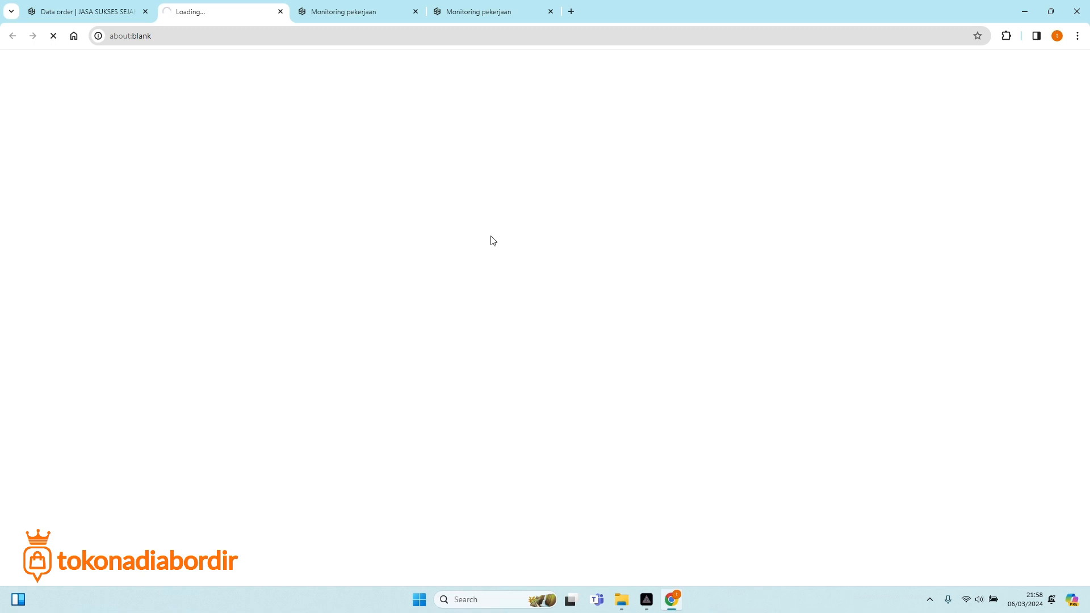
click(90, 15)
click(1040, 198)
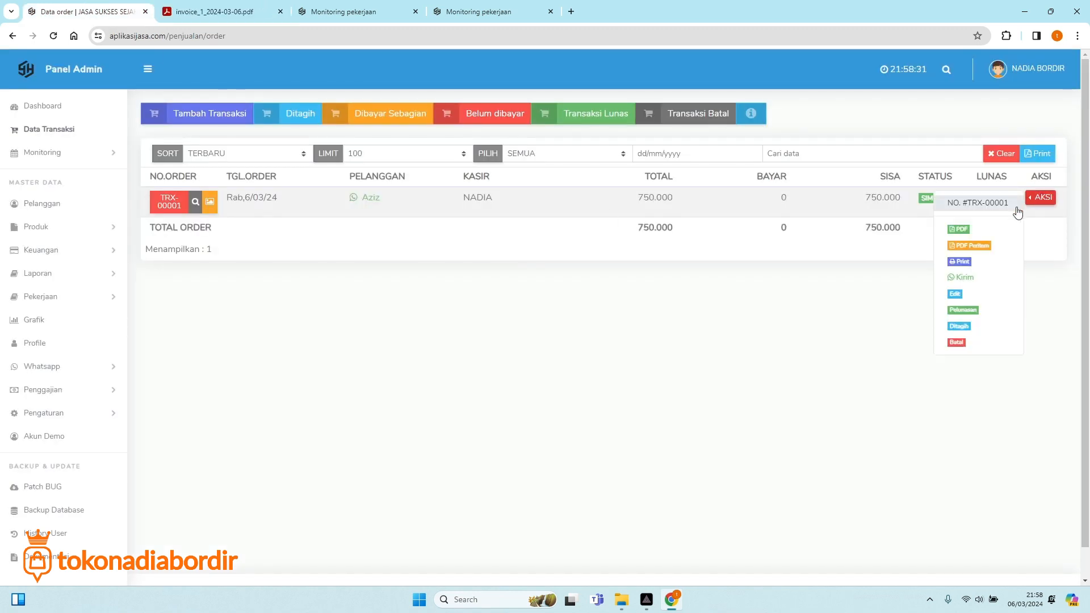
click(968, 262)
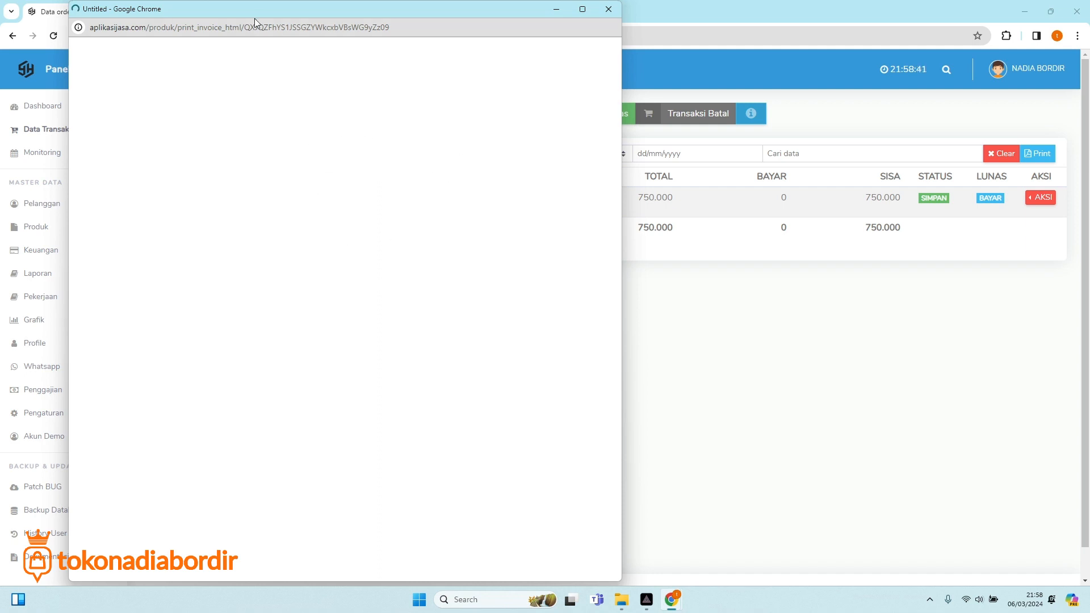
drag(256, 19, 609, 153)
click(217, 19)
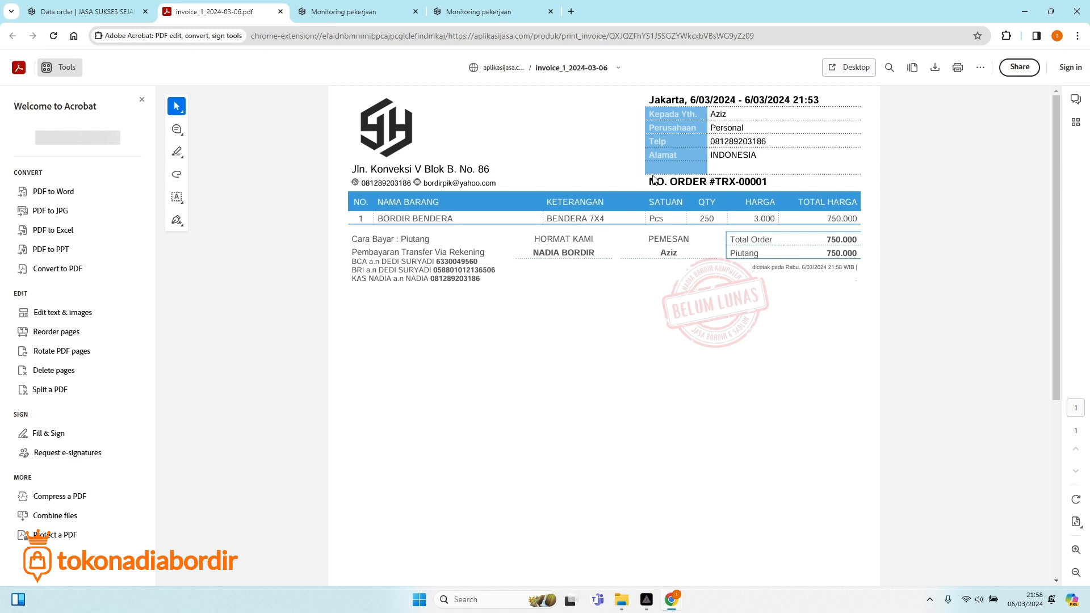
Preview printing the TRX-00001 PDF in Acrobat, then close it and return to the orders.
click(958, 67)
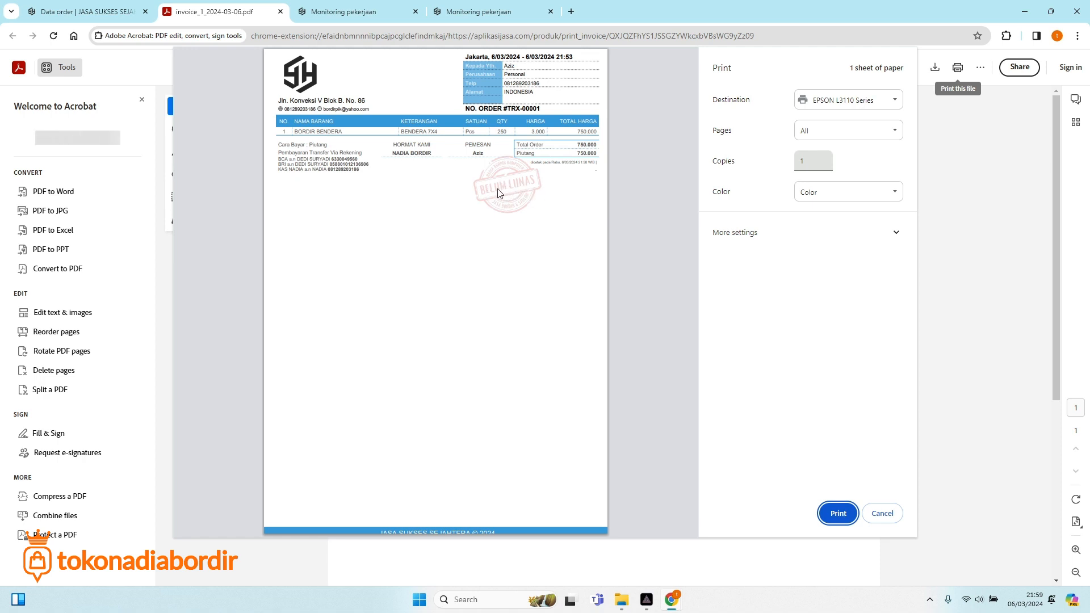
click(333, 7)
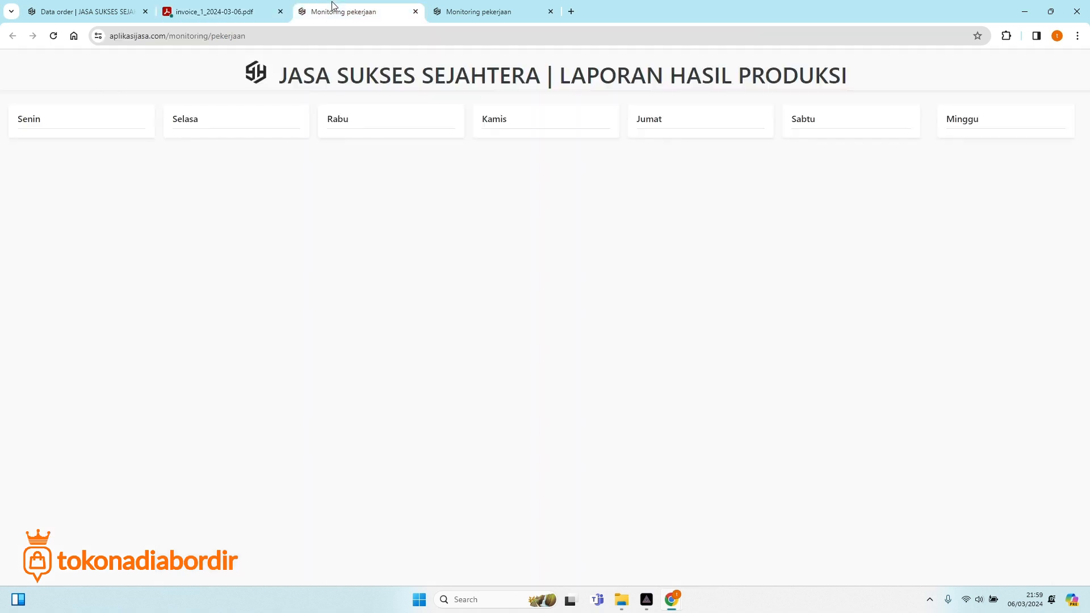
click(265, 7)
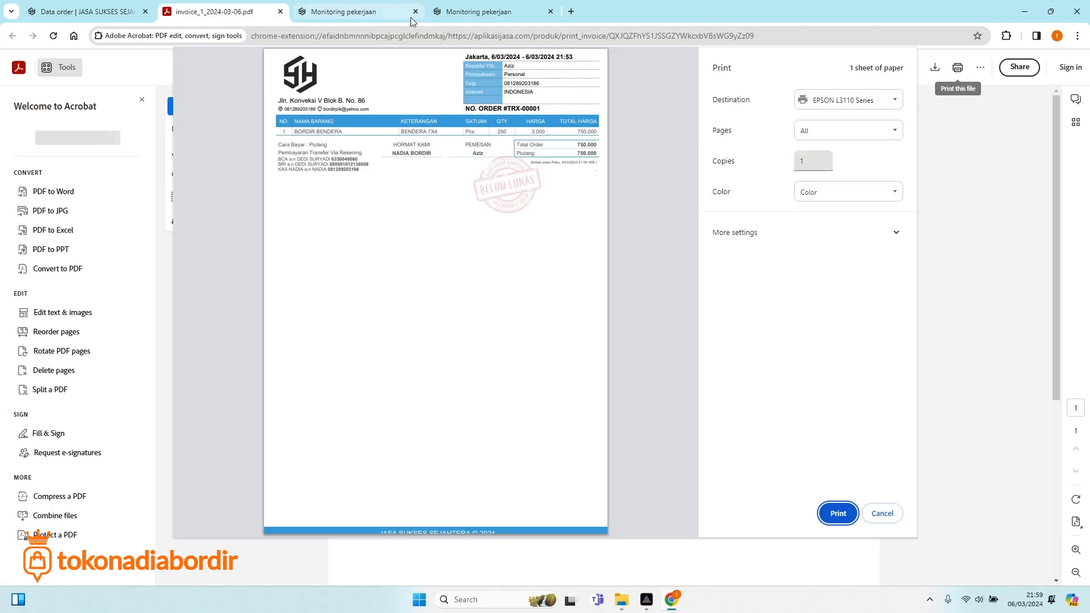
click(280, 12)
click(120, 12)
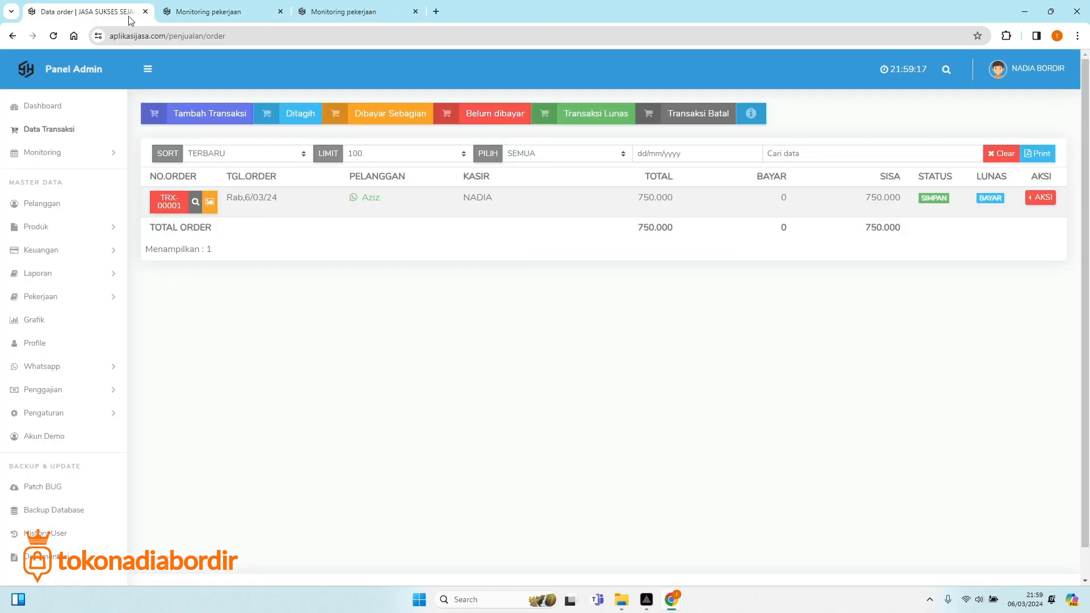
View the receipt-style Invoice Order window for TRX-00001, then close it.
click(1040, 200)
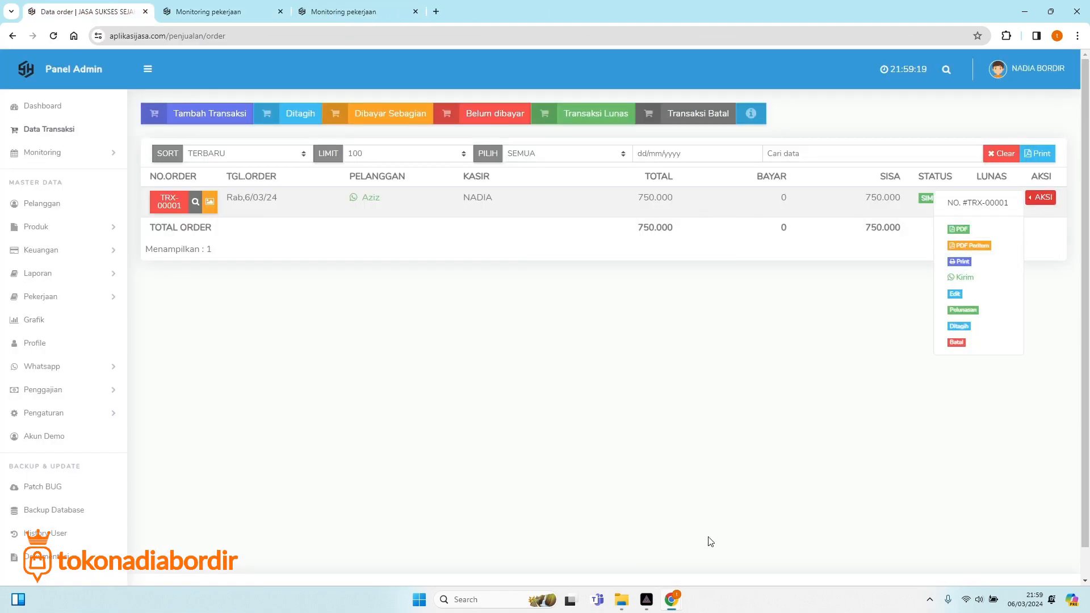
mouse_move(687, 591)
click(732, 550)
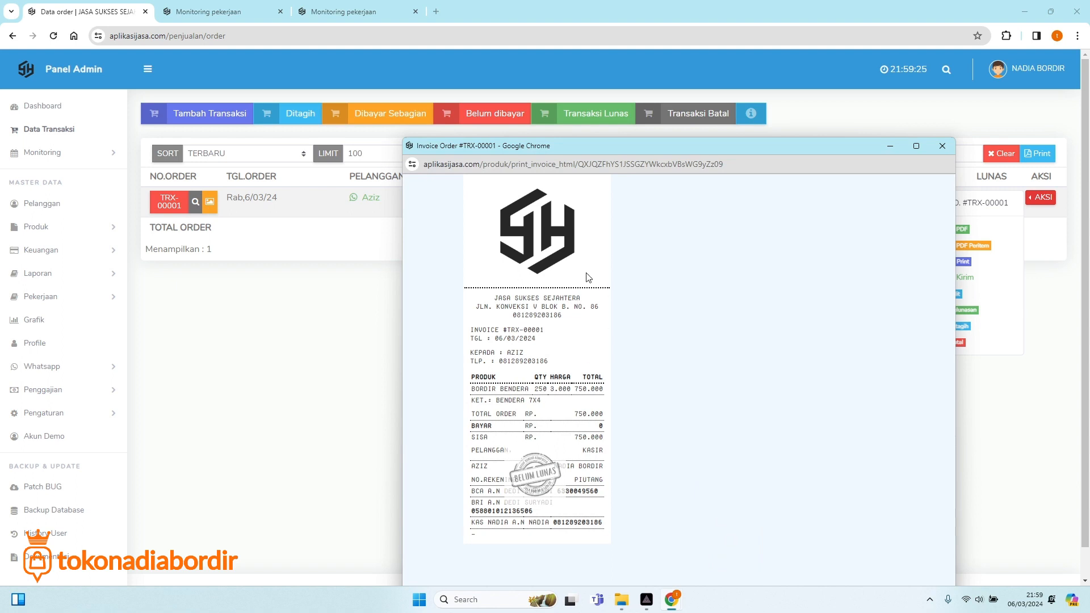
click(941, 148)
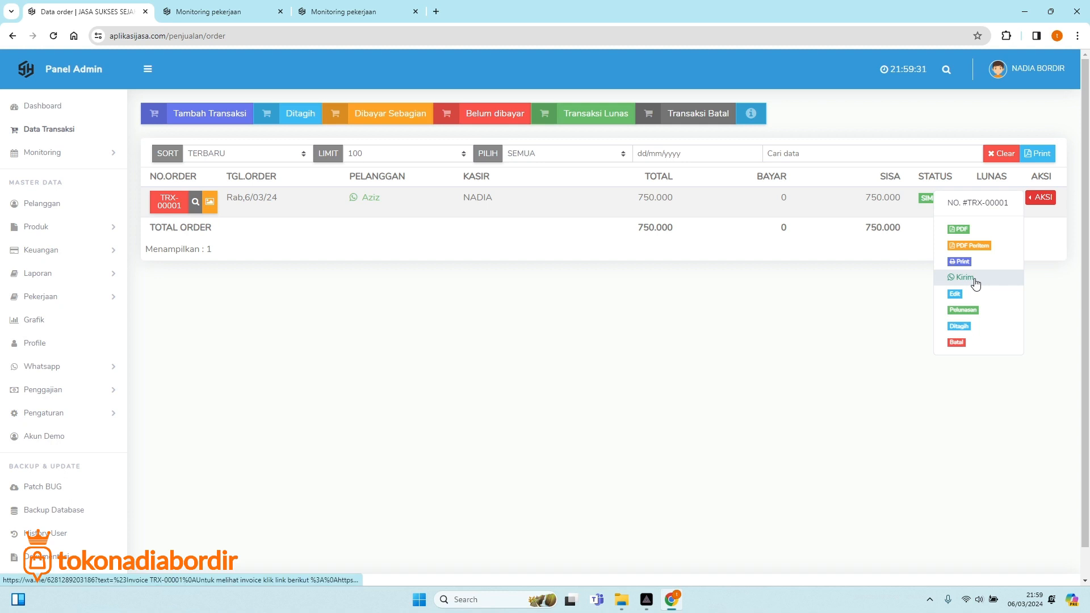
click(853, 340)
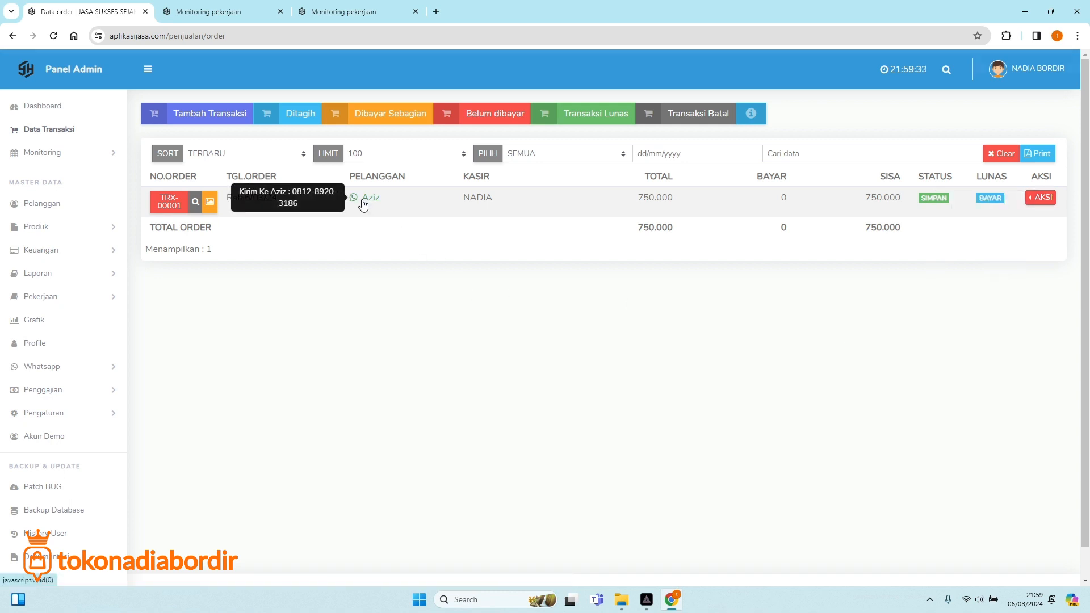
Send the Invoice Order WhatsApp message for TRX-00001 from the connected device.
click(364, 203)
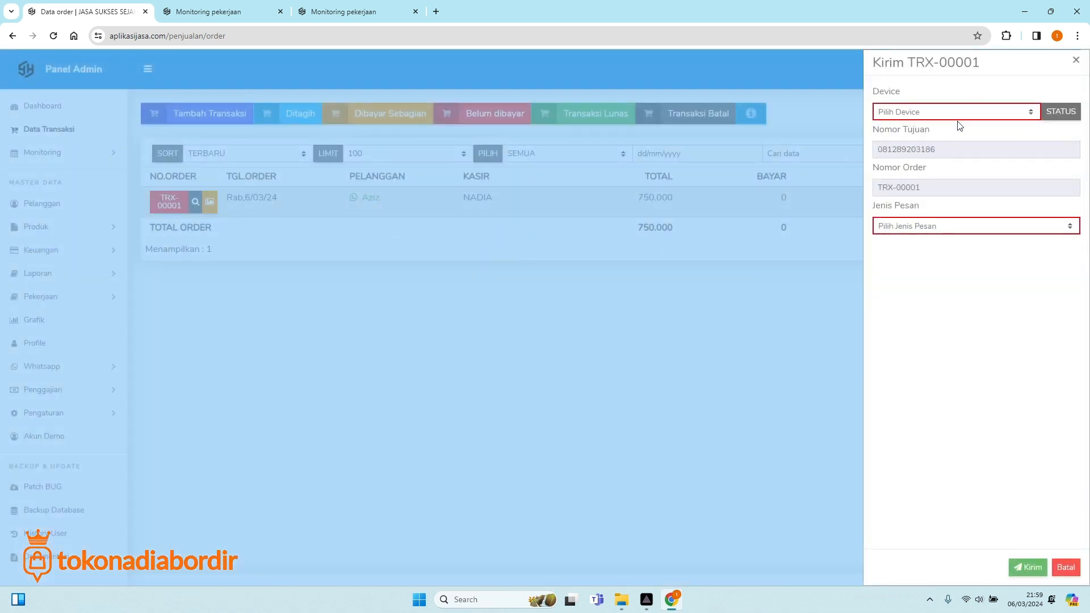
click(952, 111)
click(926, 135)
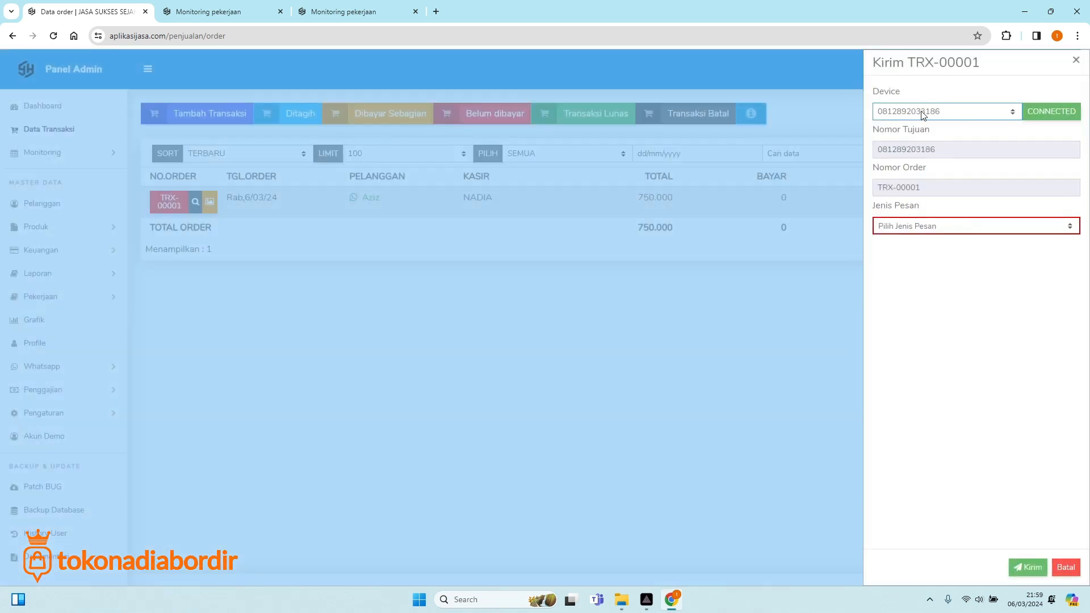
click(920, 225)
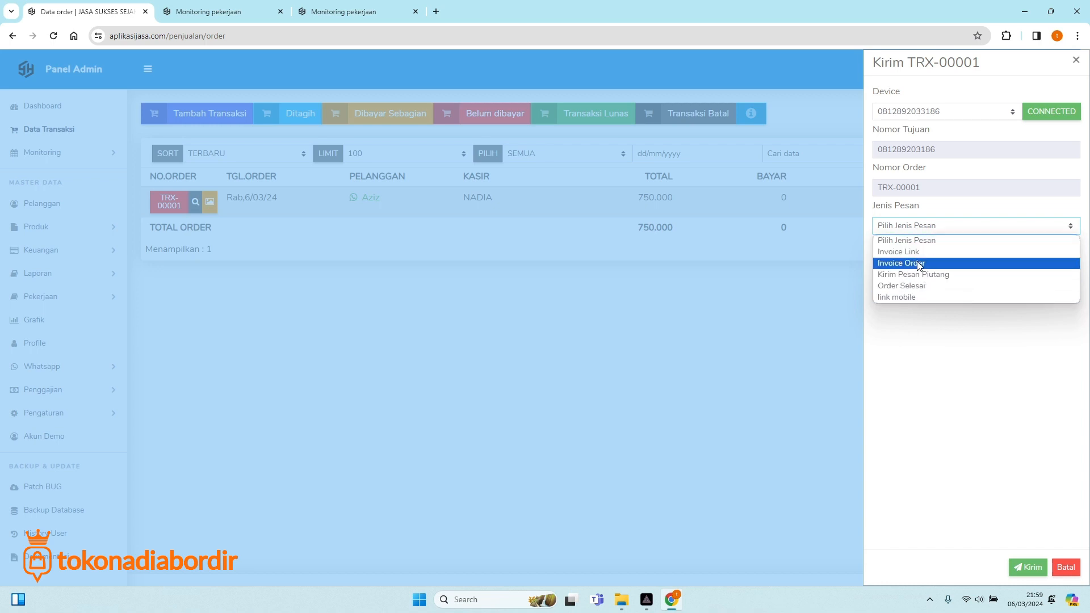
click(920, 264)
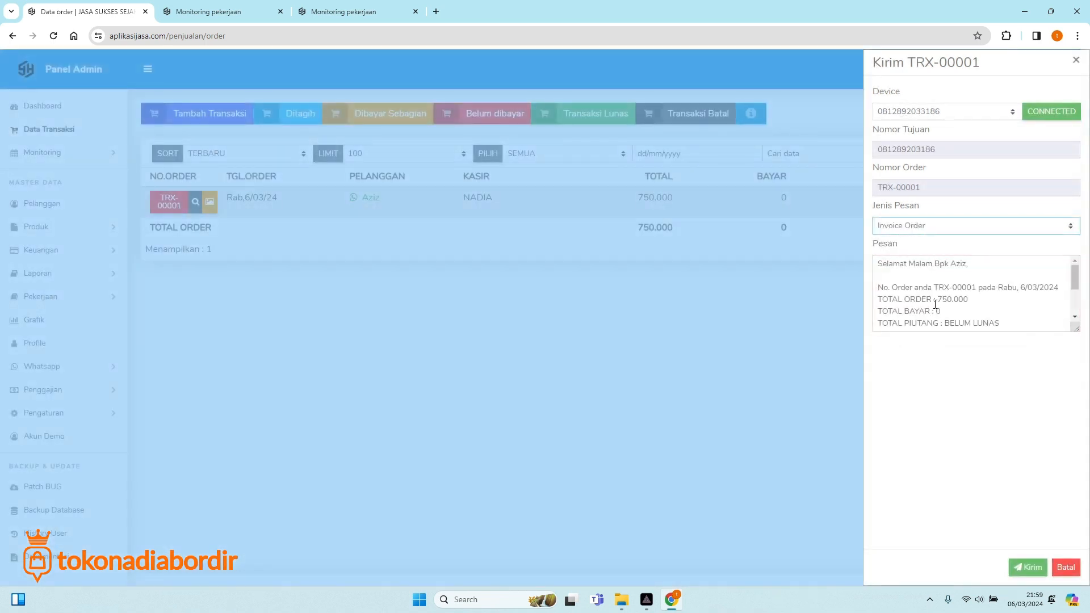
scroll(904, 271, down, 4)
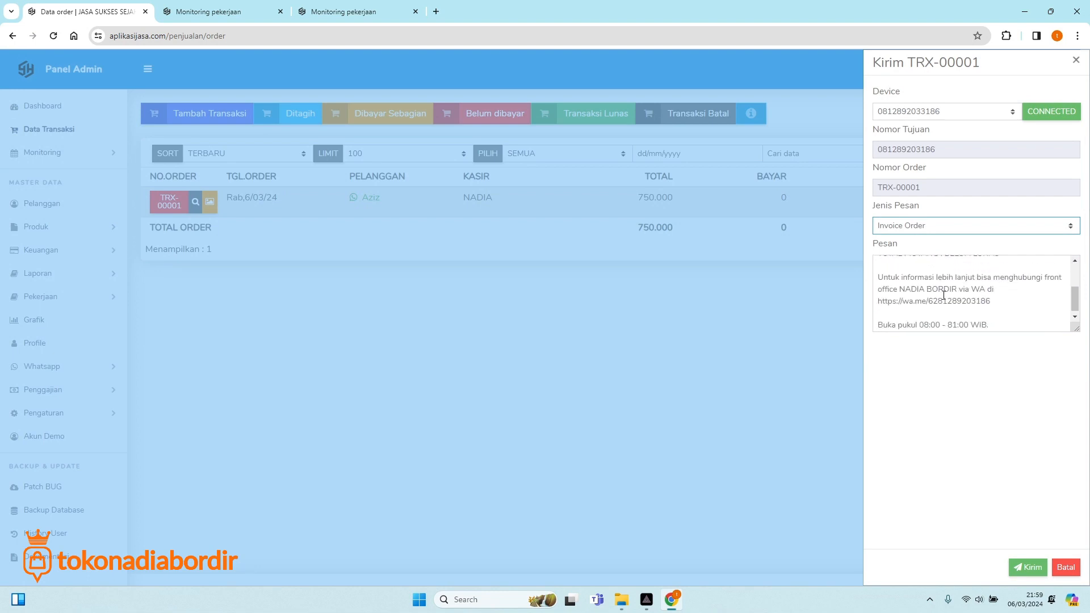
scroll(919, 289, up, 5)
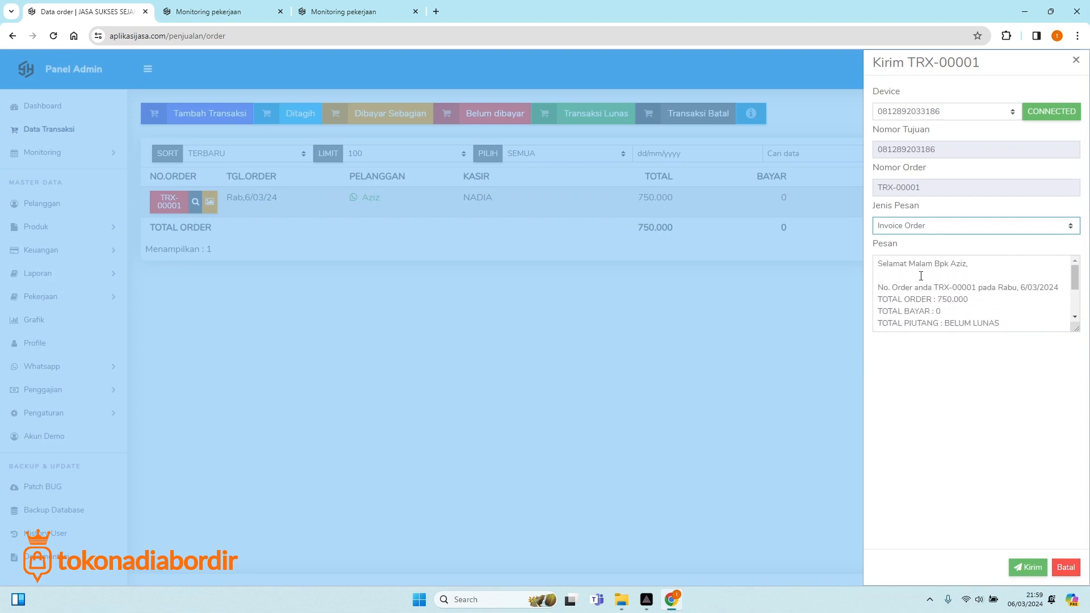
click(1032, 568)
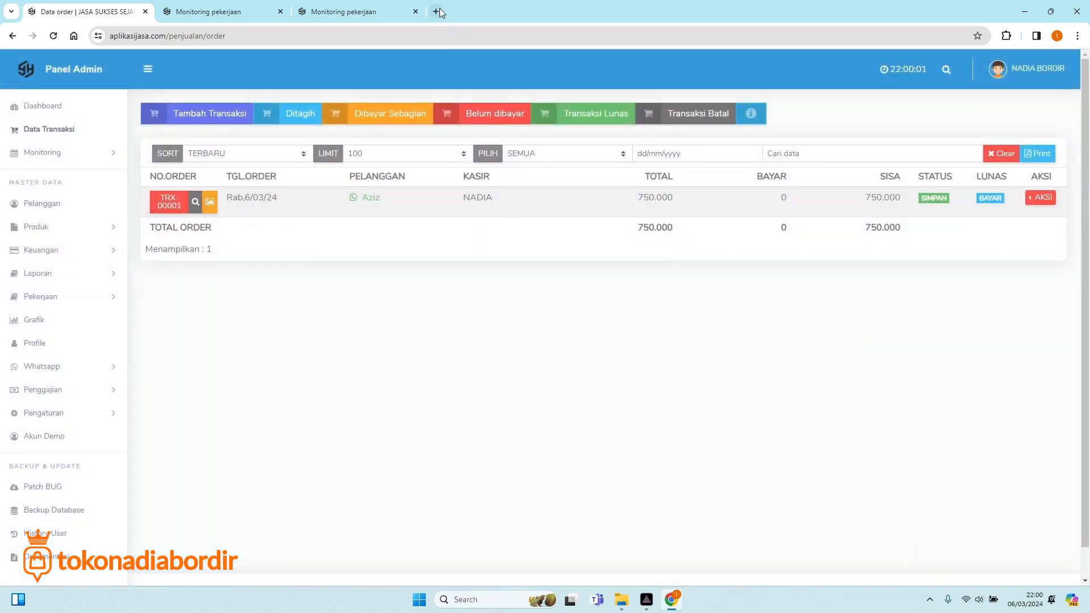
Open WhatsApp Web in a second Chrome window using the other, logged-in profile.
key(ctrl+t)
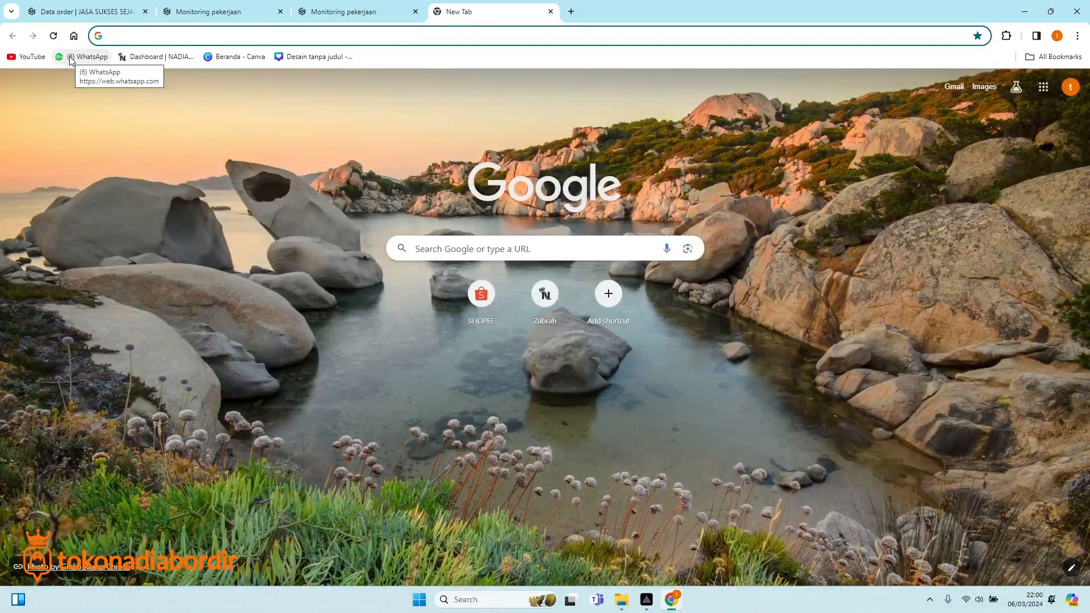
click(71, 61)
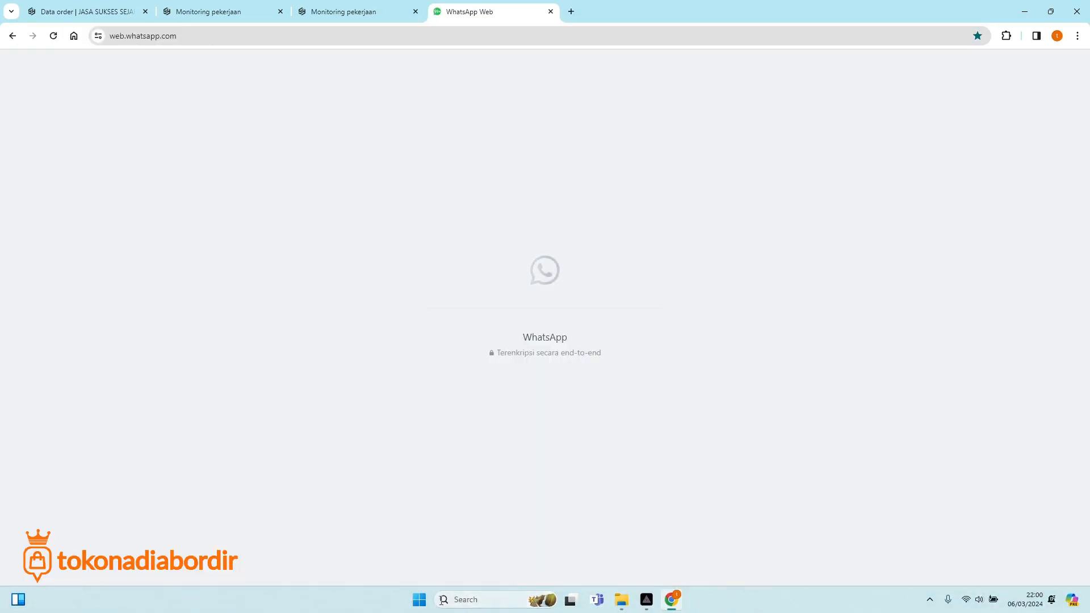
click(420, 600)
click(467, 267)
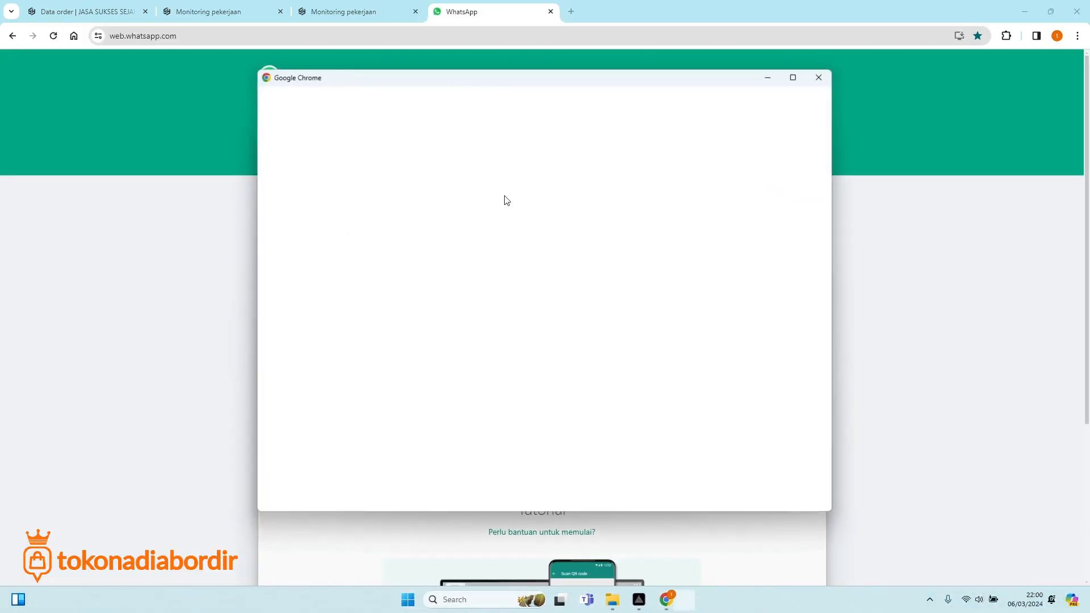
click(414, 379)
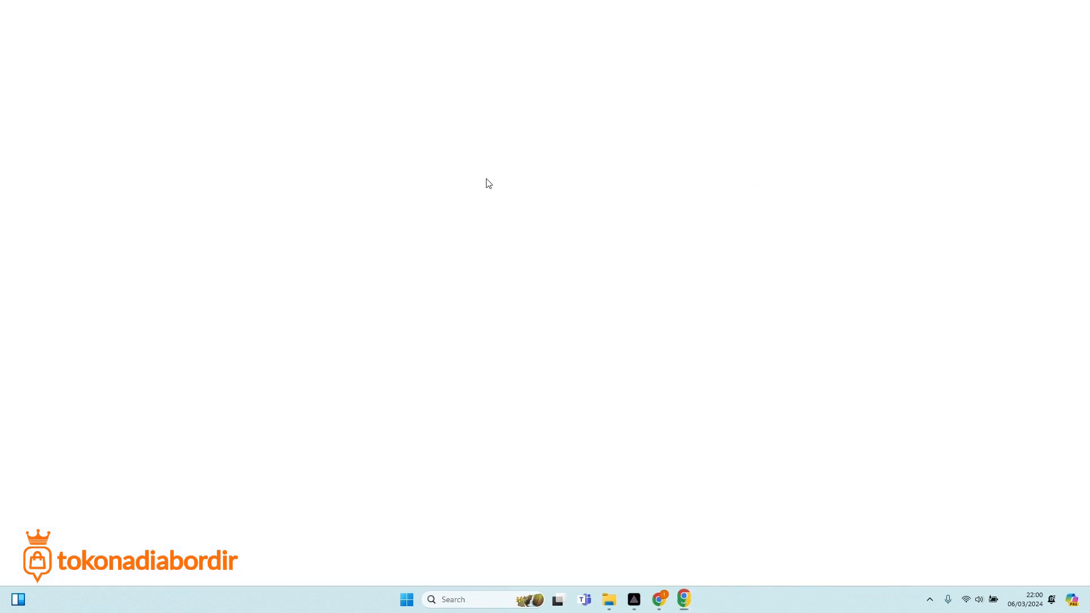
click(142, 60)
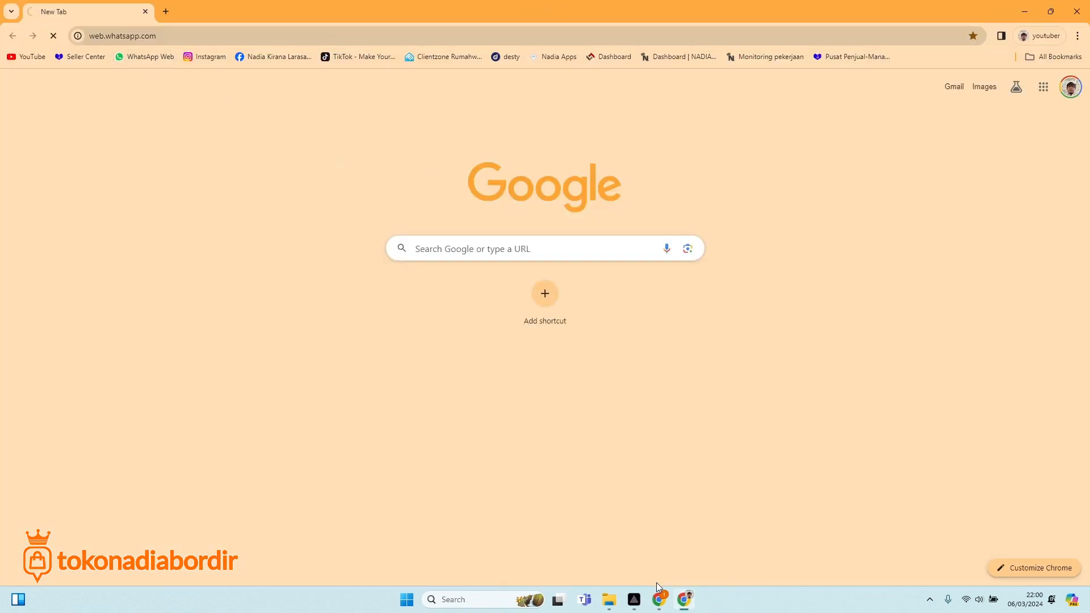
click(658, 598)
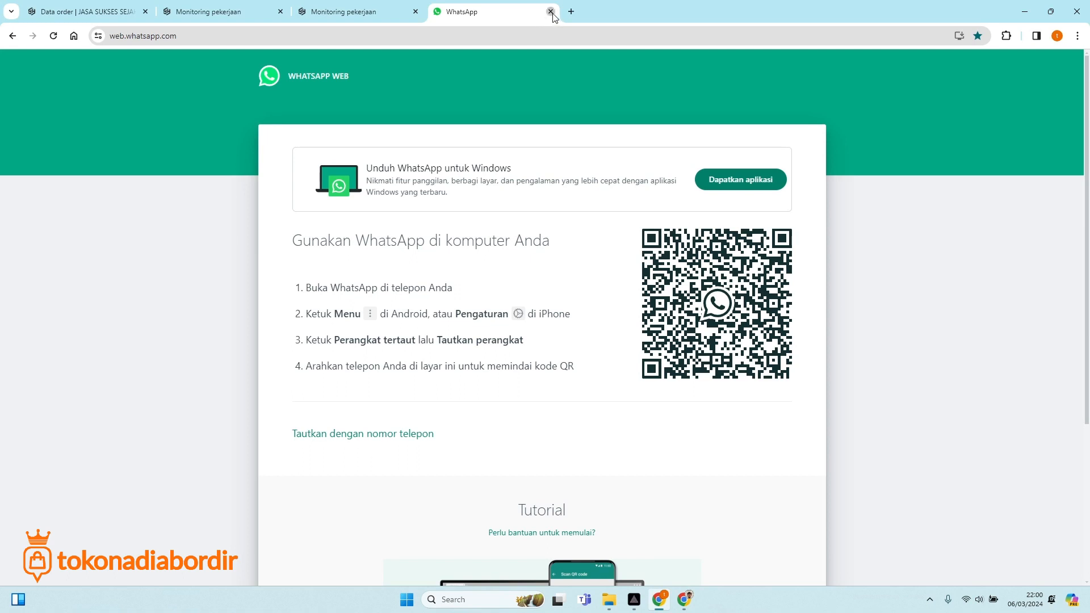
click(551, 11)
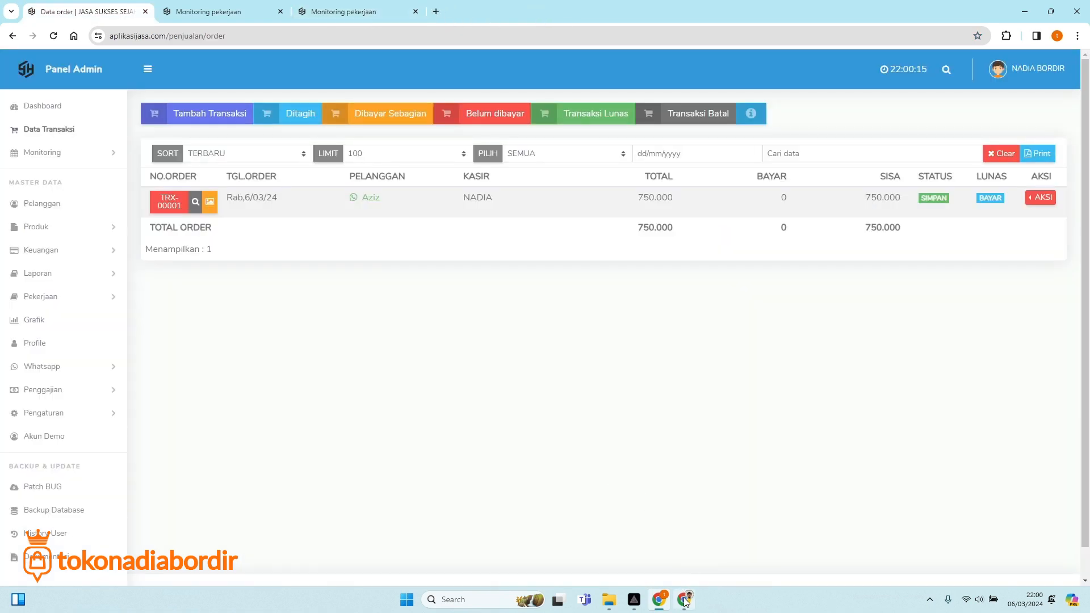
click(684, 600)
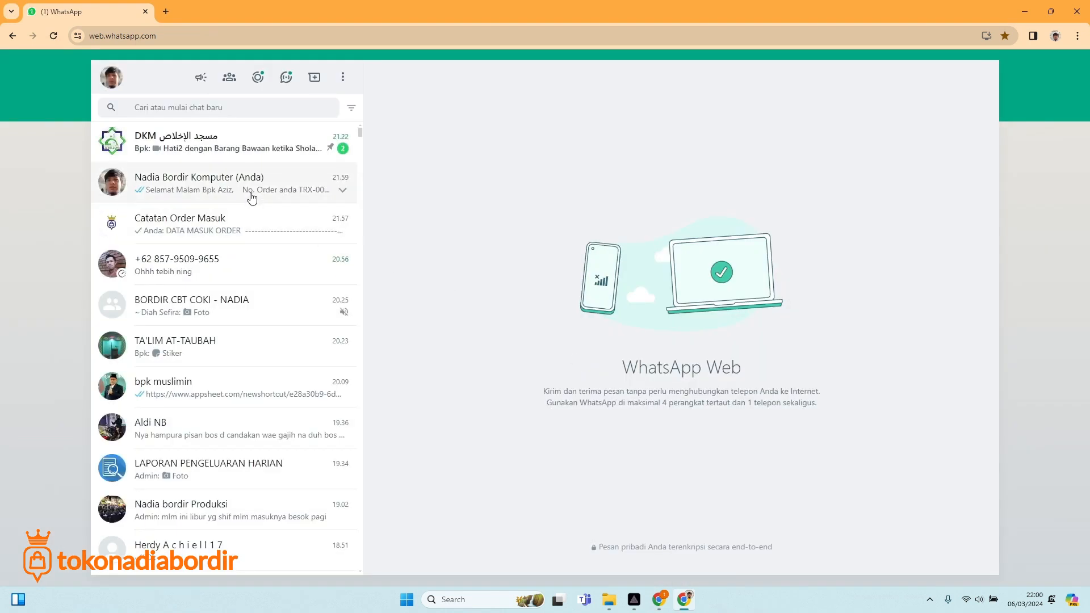
Check the TRX-00001 invoice in your own chat (750.000, BELUM LUNAS), then return to the order list.
click(252, 198)
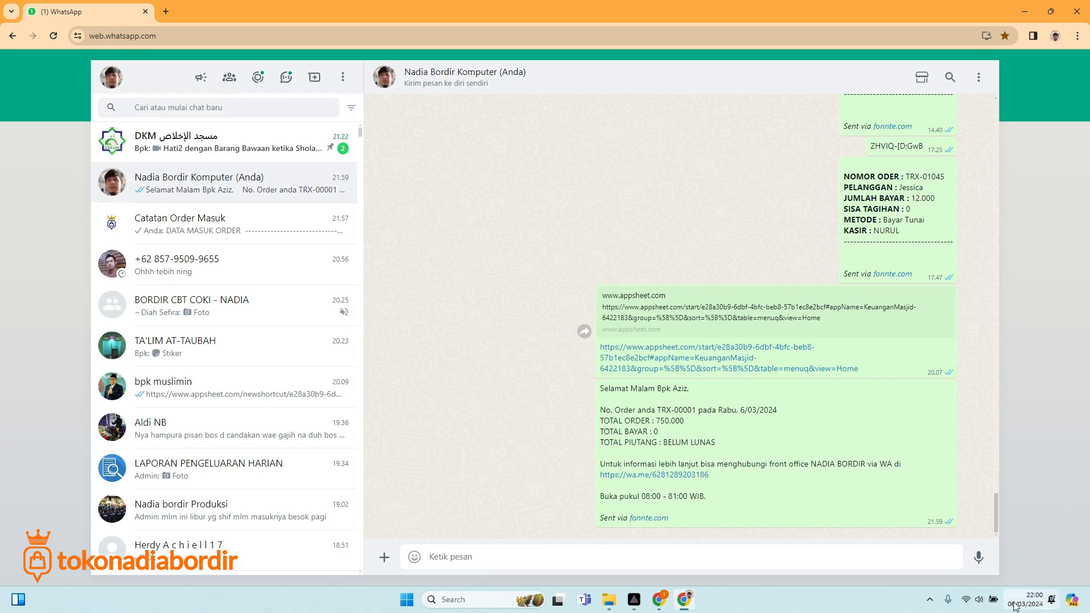
mouse_move(1031, 597)
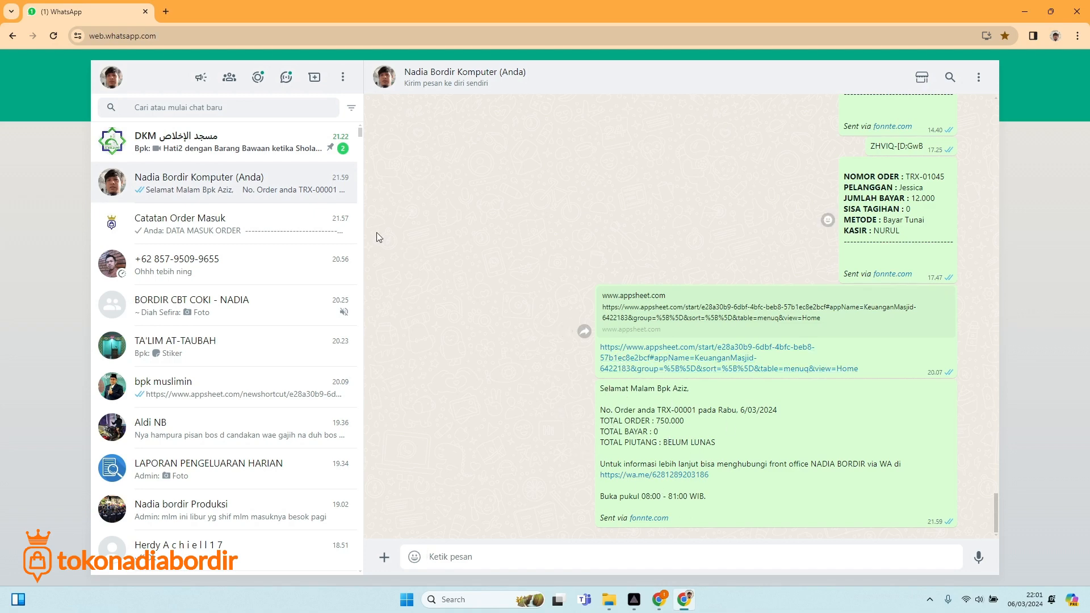
click(658, 599)
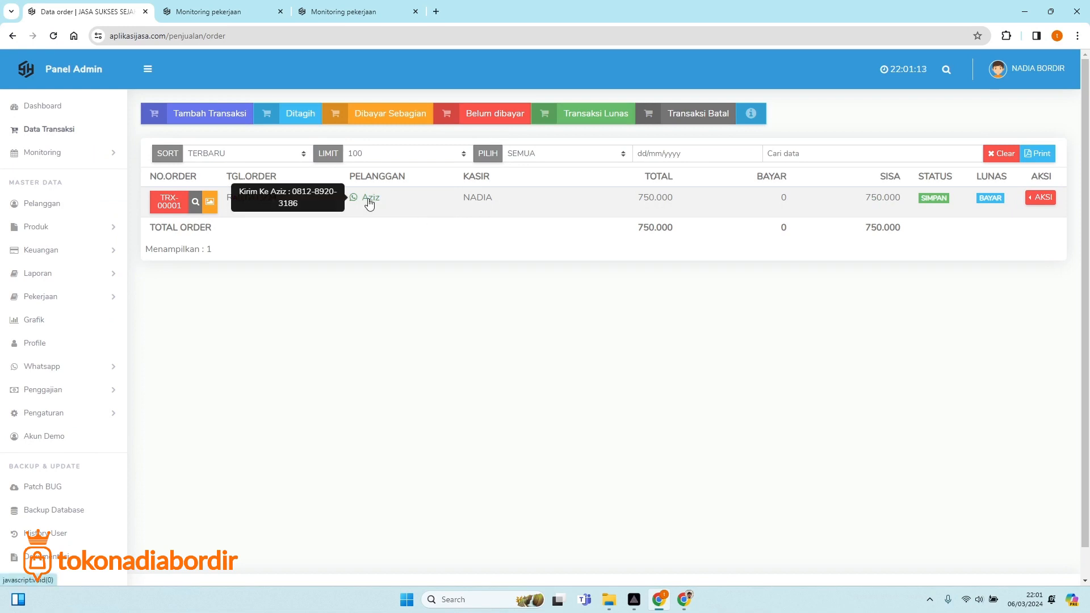
View the photo already attached to order TRX-00001 at full size, then return to the order list.
click(209, 203)
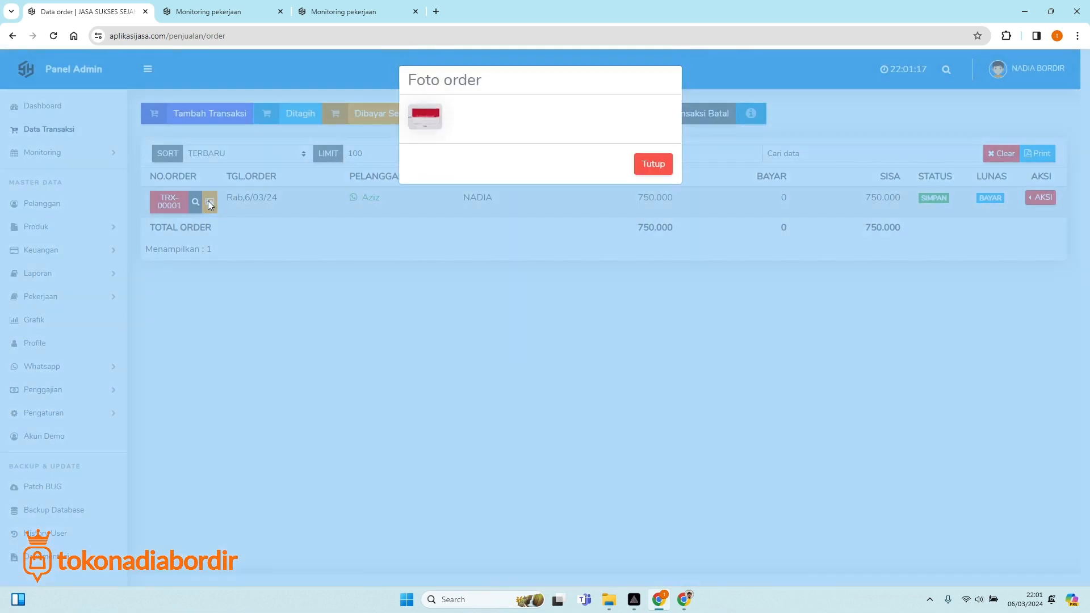
click(427, 119)
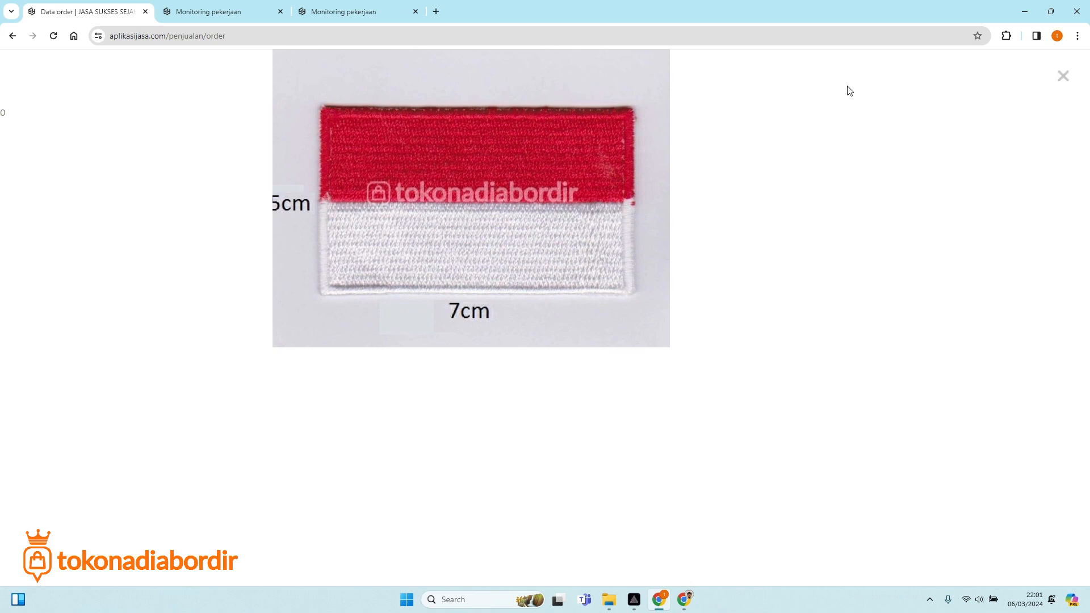
click(12, 36)
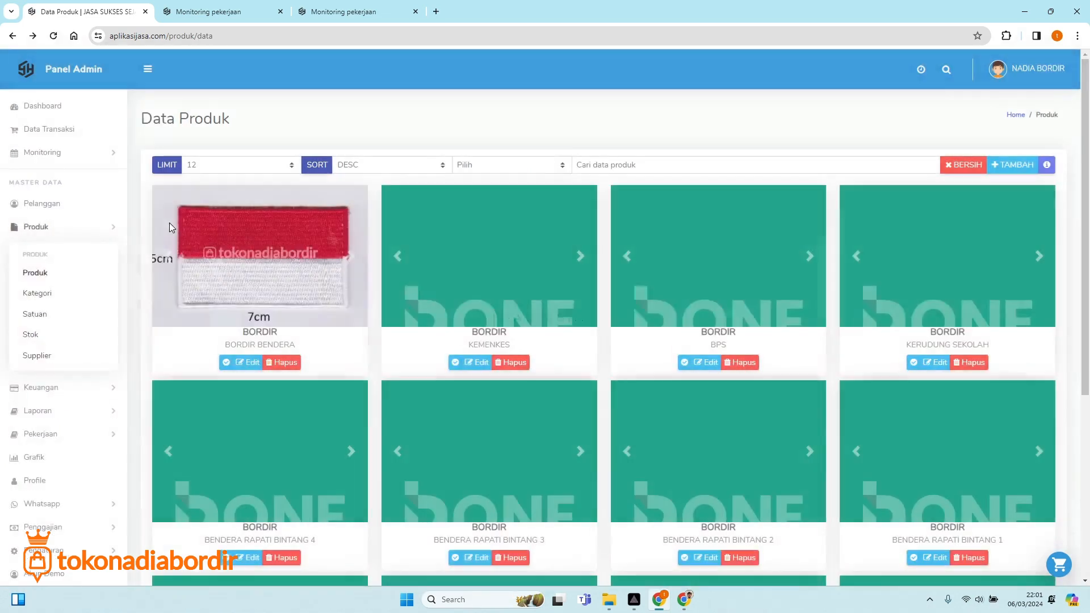
click(39, 129)
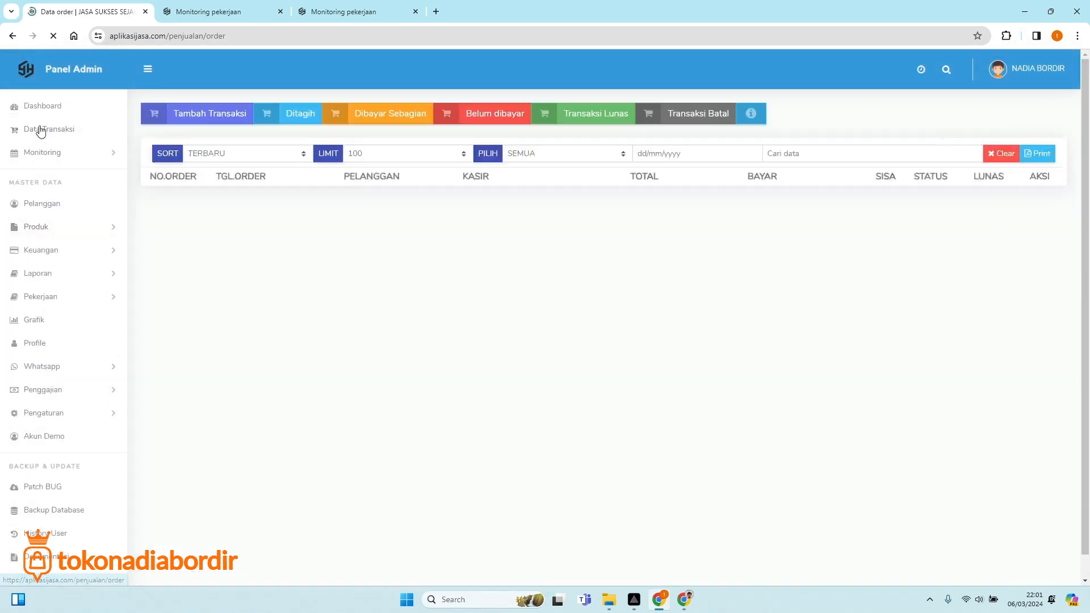
Attach Photo_1622206579886.jpg to the BORDIR BENDERA item and re-save the order.
click(170, 200)
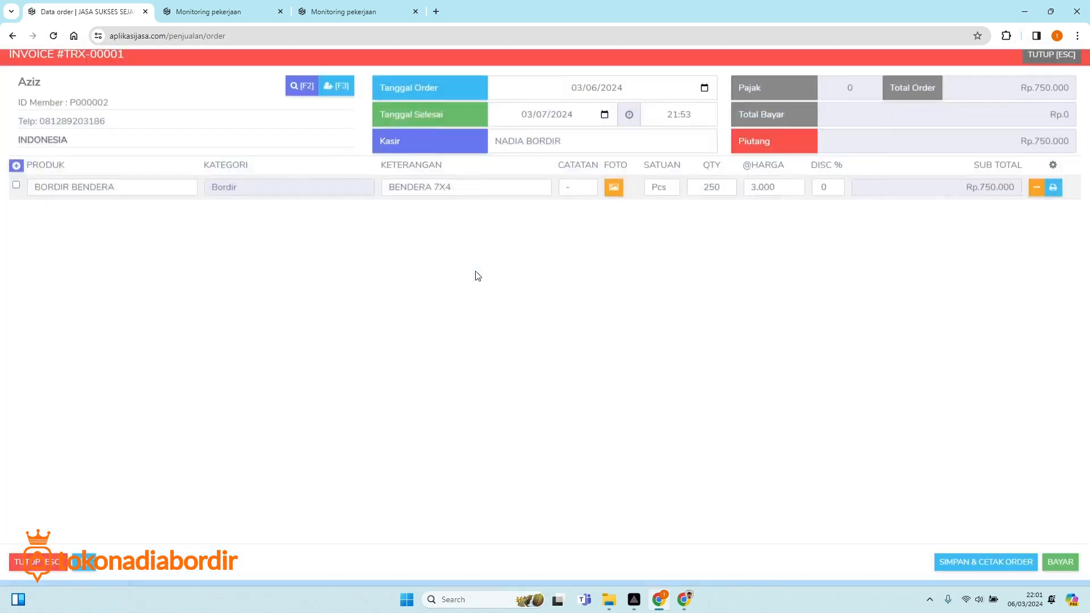
click(621, 198)
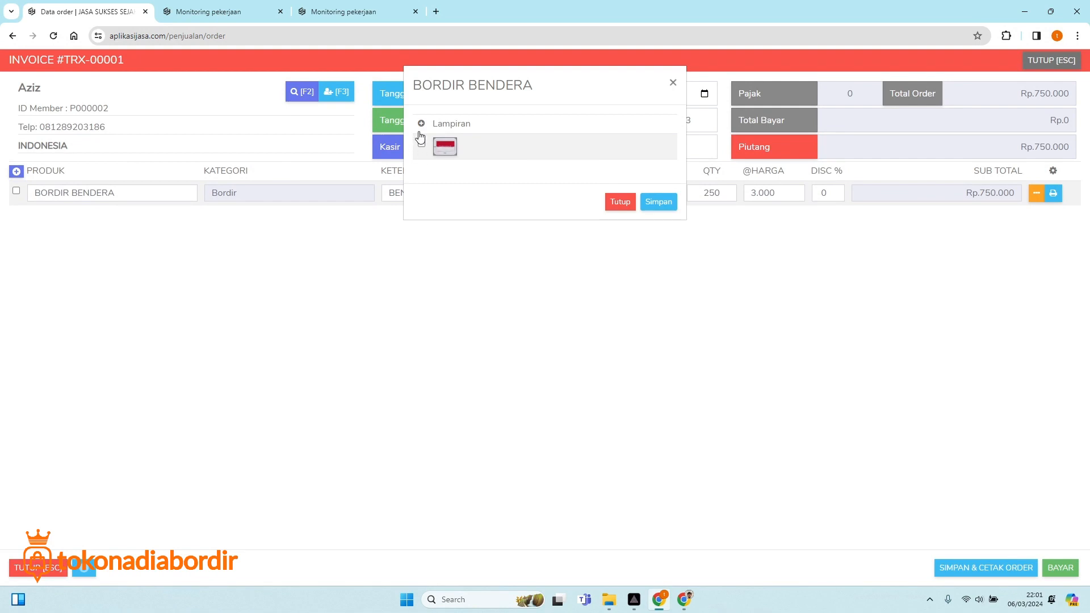
click(422, 123)
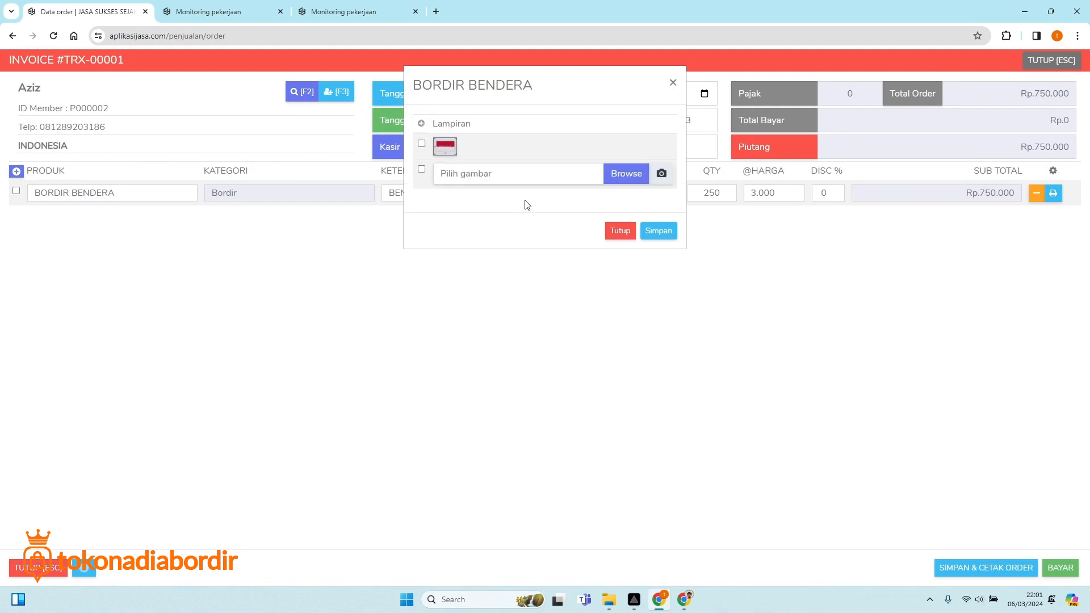
click(622, 175)
scroll(526, 311, down, 3)
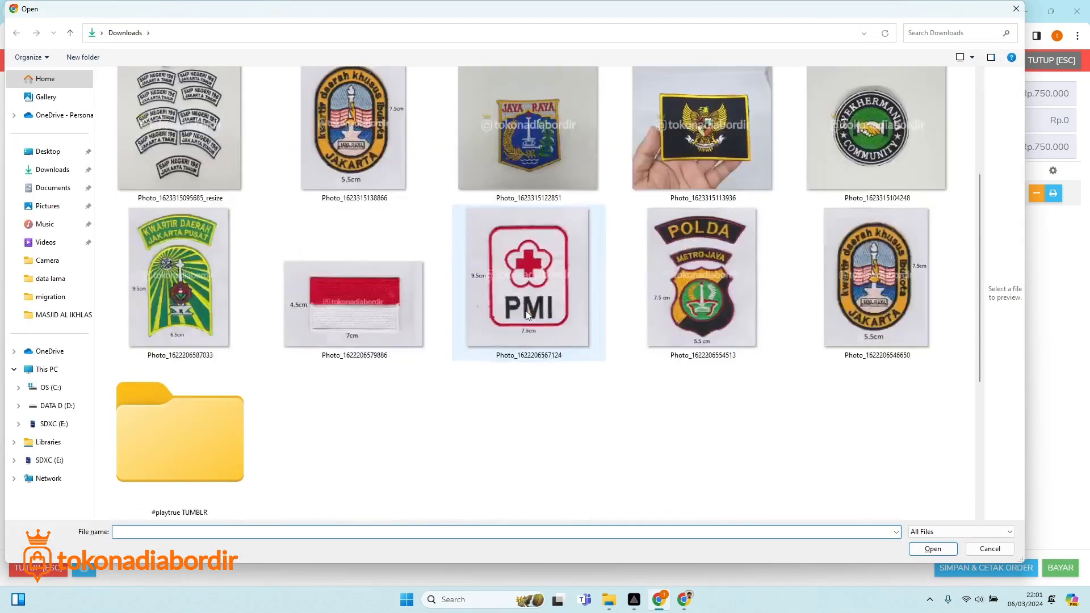
double_click(379, 301)
click(654, 231)
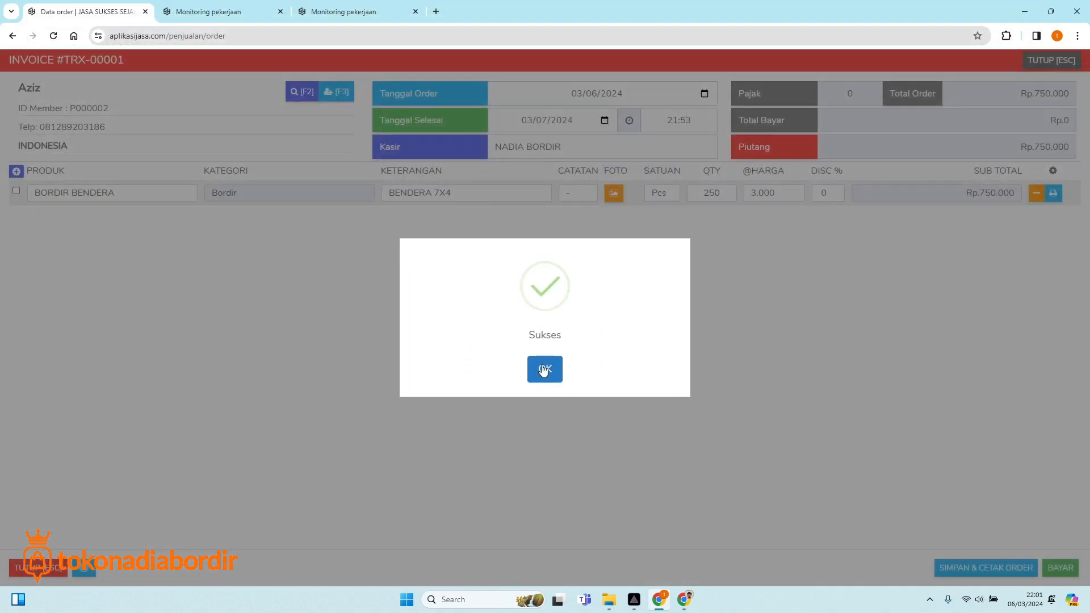
click(543, 370)
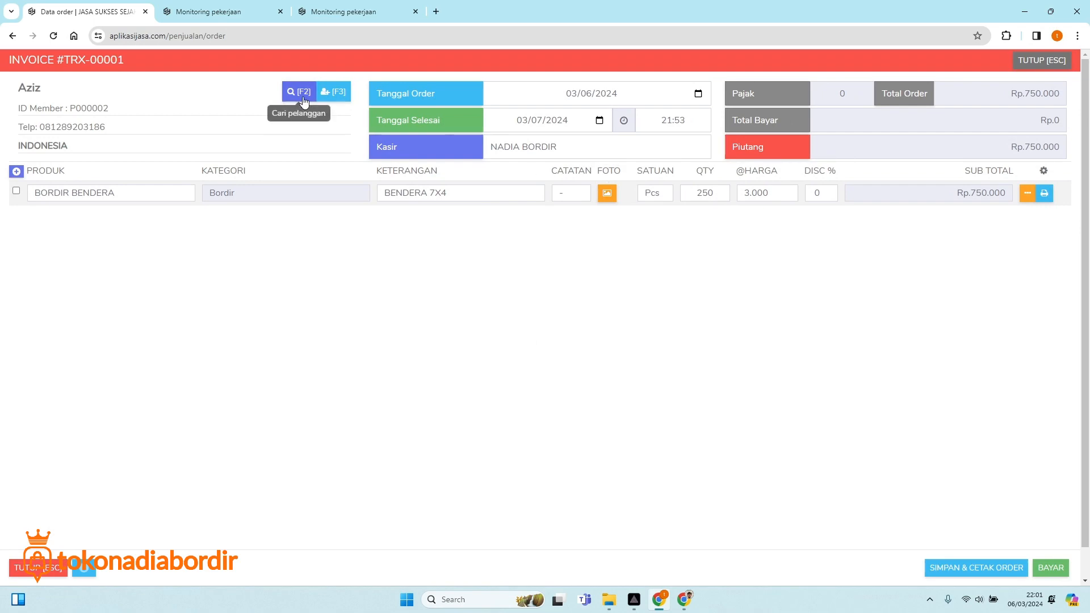
click(940, 562)
click(521, 389)
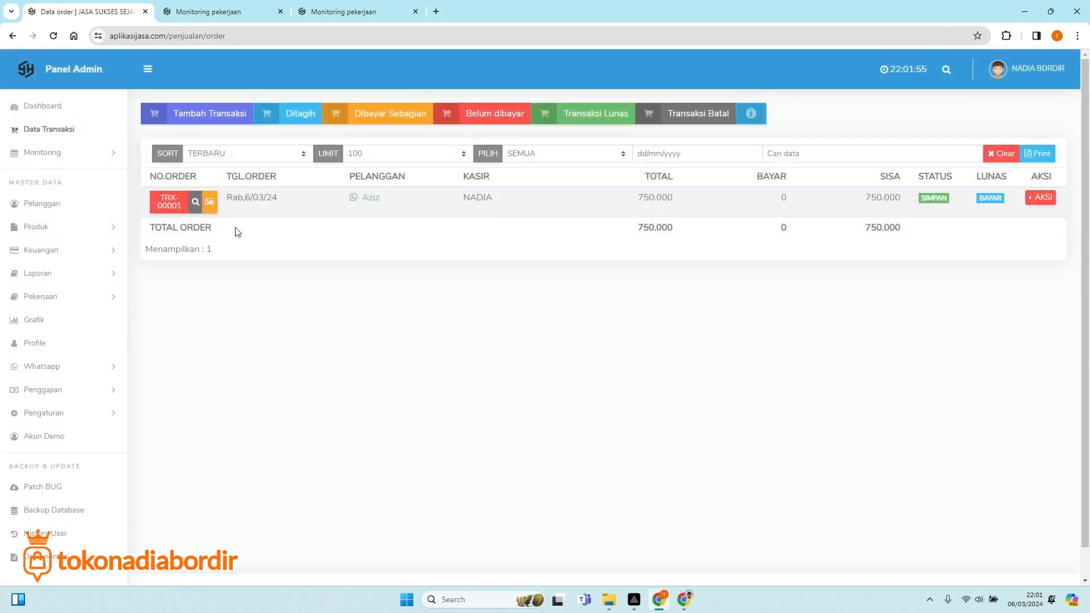
On the dashboard, check daily turnover of 750.000 and daily receipts and expenses of 0.
click(38, 107)
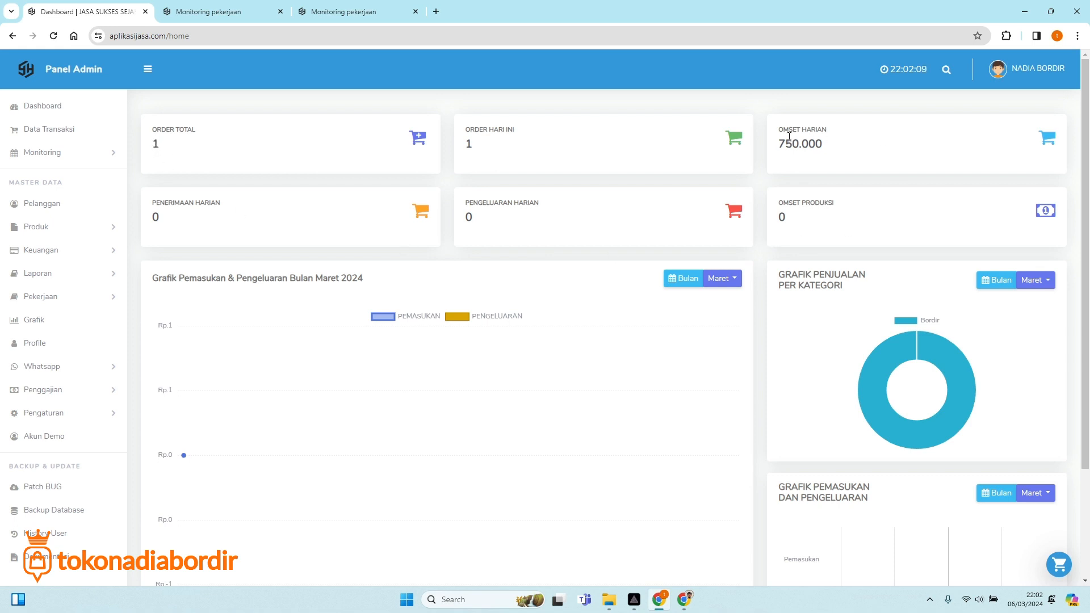
drag(779, 145, 825, 159)
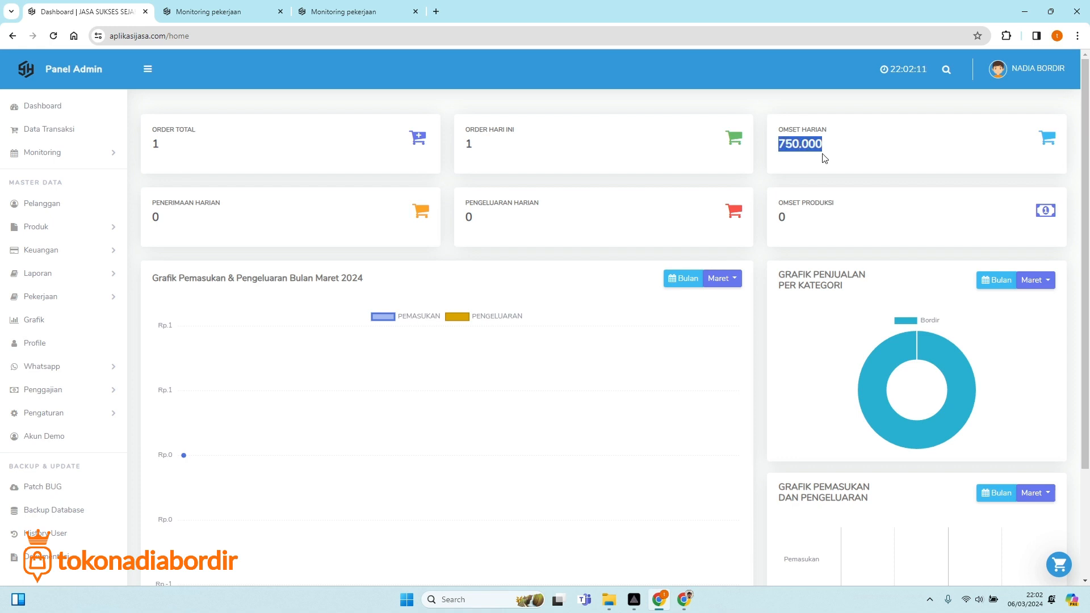
click(806, 142)
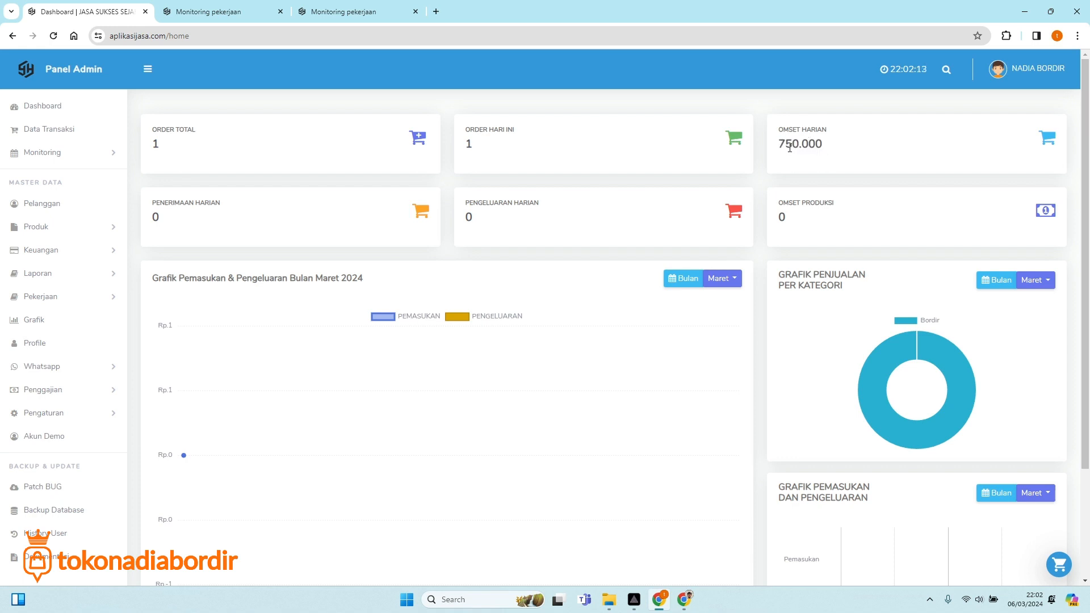
drag(778, 146, 802, 150)
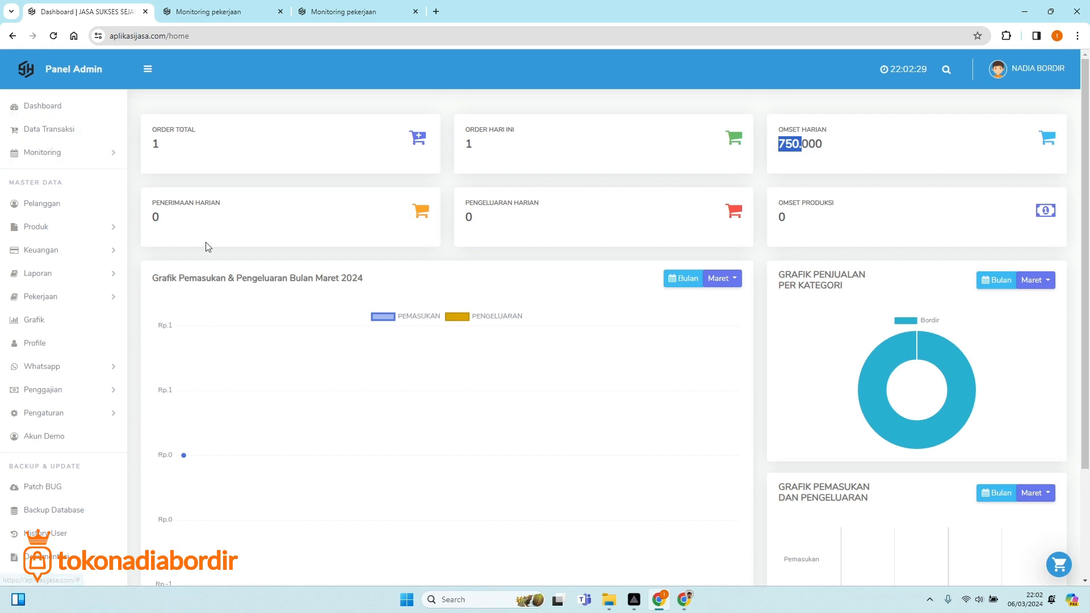
double_click(155, 216)
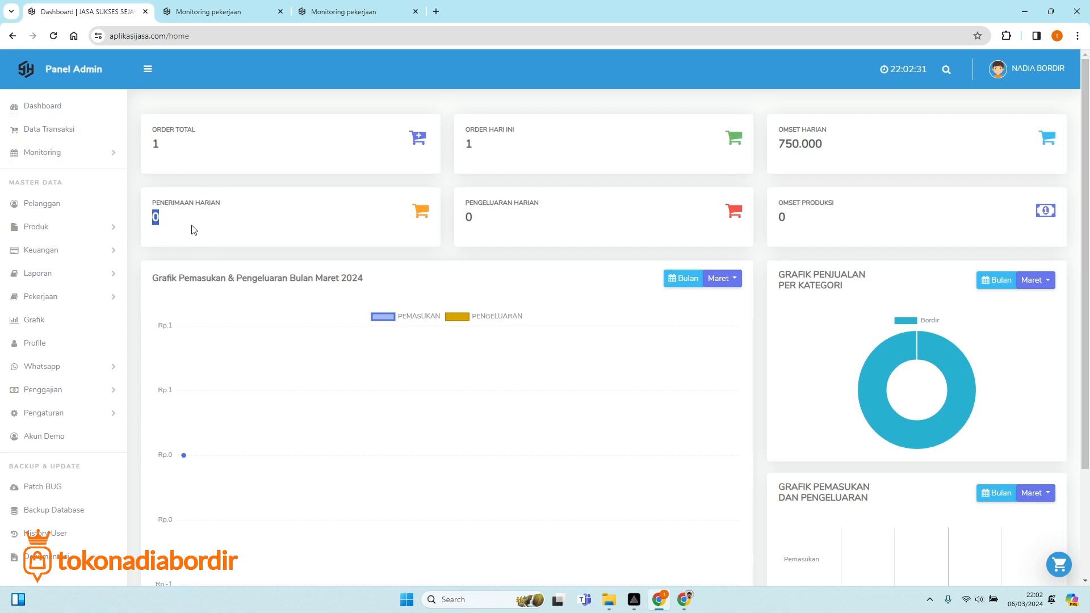
click(165, 220)
drag(463, 221, 492, 233)
click(164, 218)
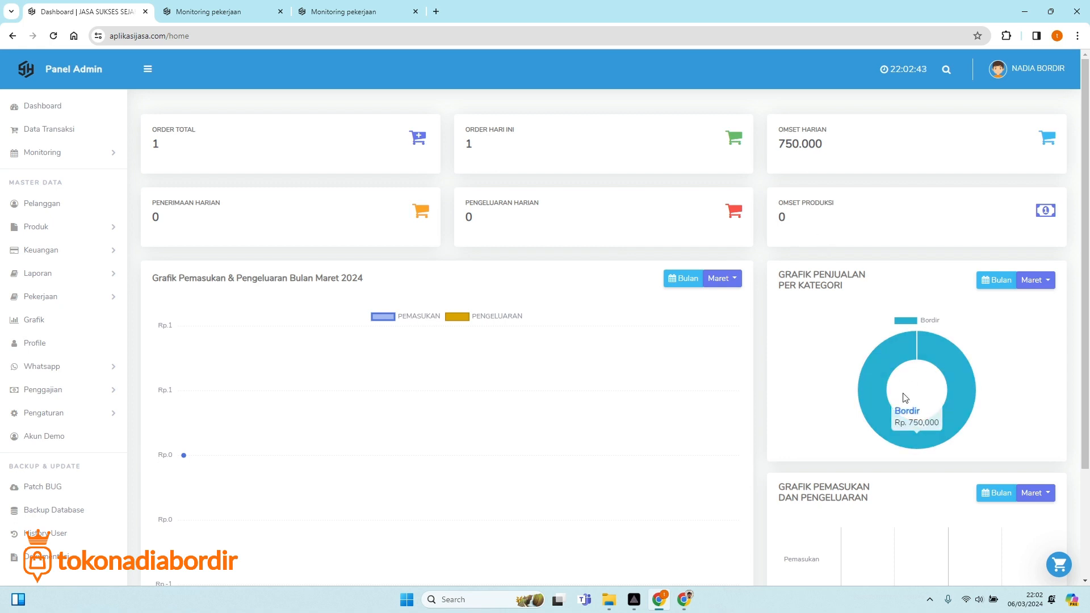
Scroll through the dashboard, then open the Data Transaksi order list.
mouse_move(917, 361)
scroll(916, 361, down, 2)
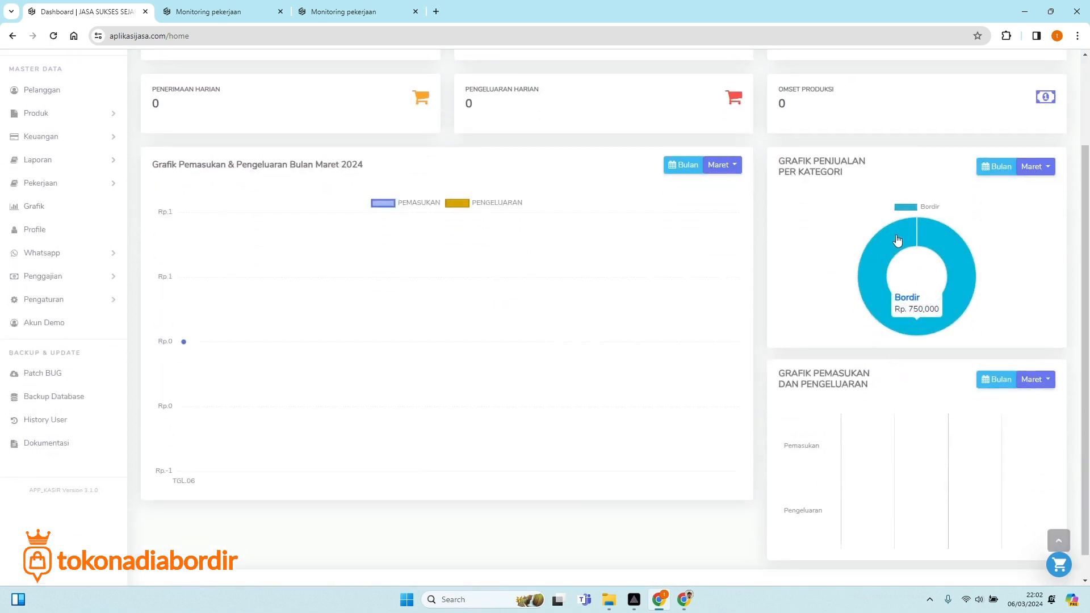
mouse_move(906, 245)
scroll(904, 293, up, 1)
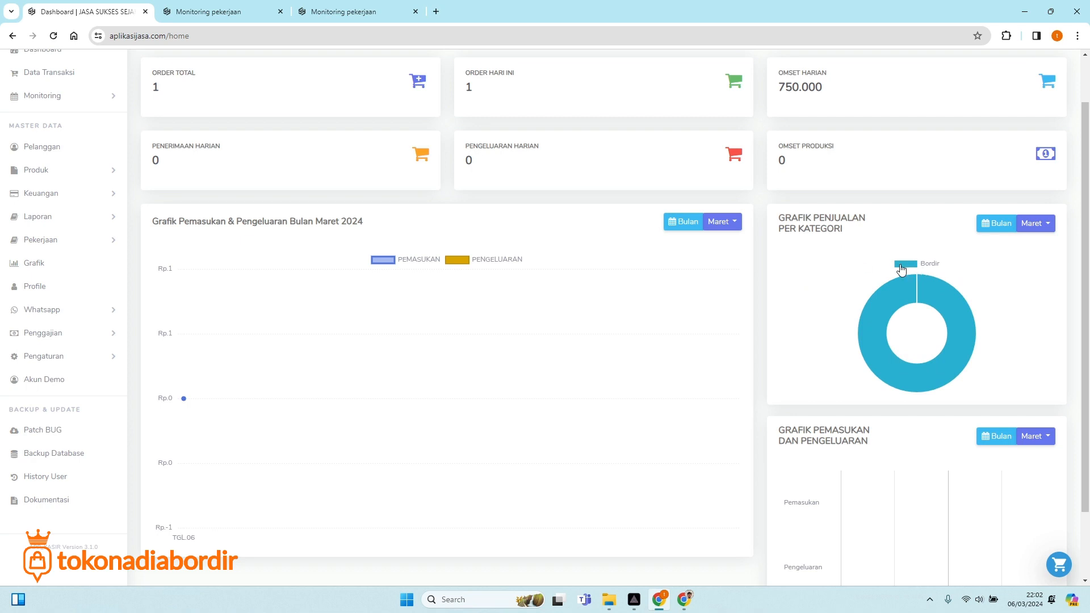
mouse_move(926, 301)
scroll(598, 418, down, 3)
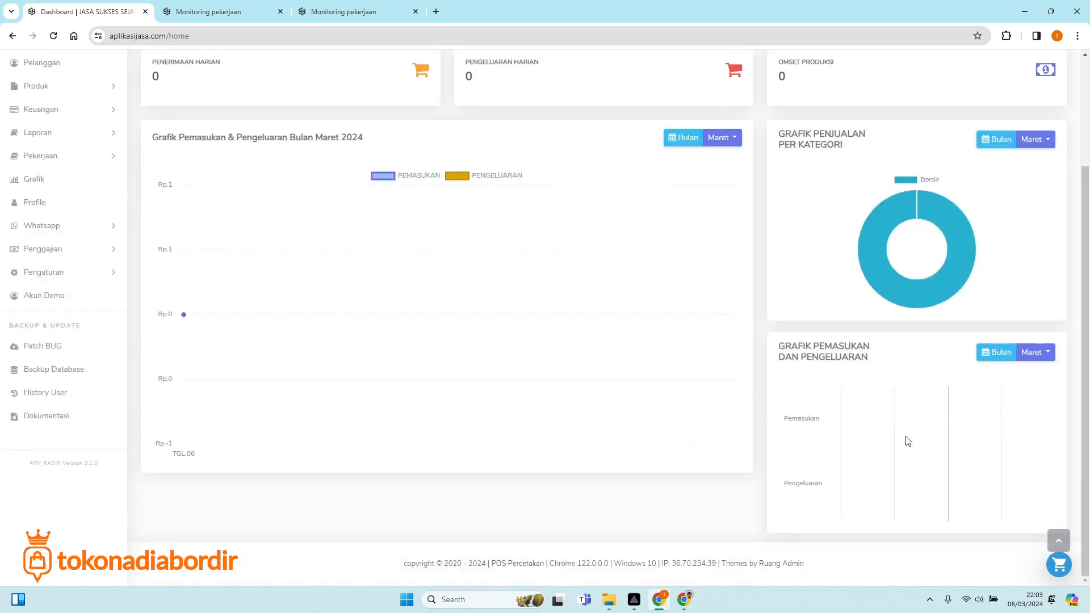
scroll(801, 445, up, 3)
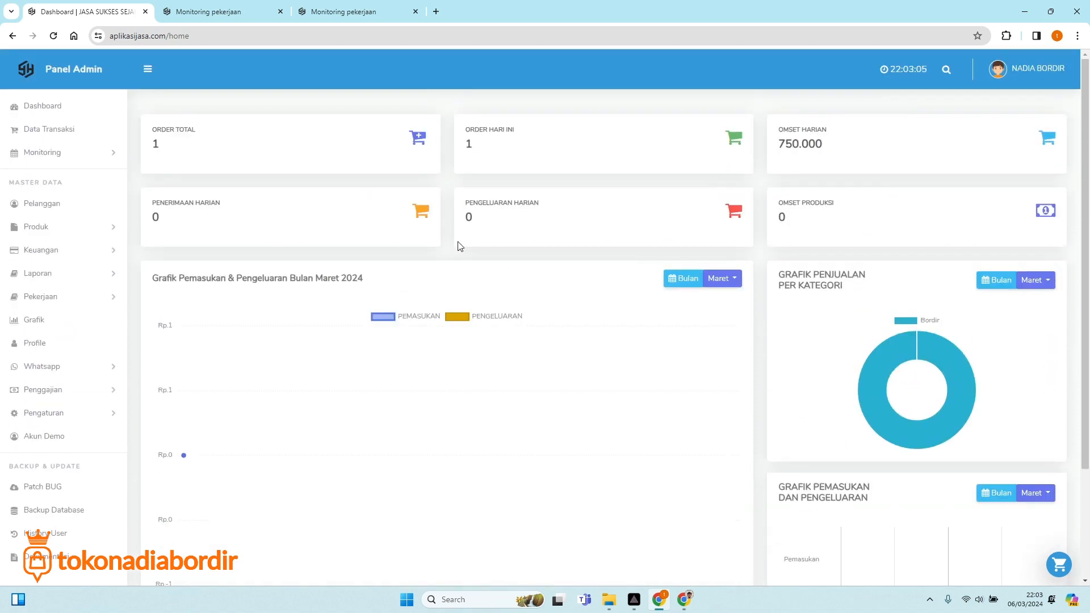
click(49, 137)
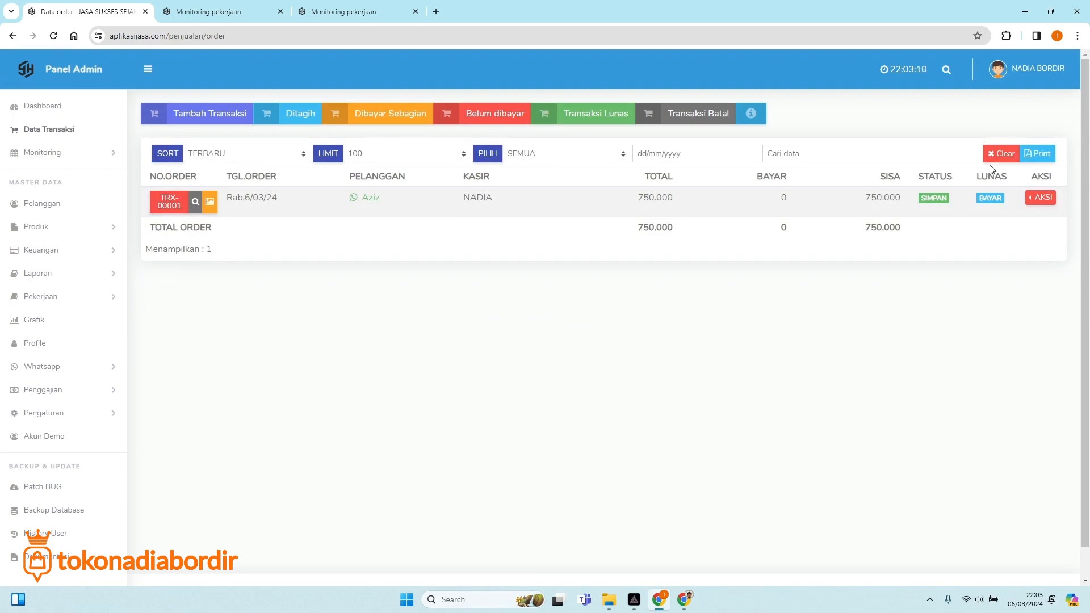
Open invoice TRX-00001 and start a partial (SEBAGIAN) cash payment with Tunai.
click(173, 205)
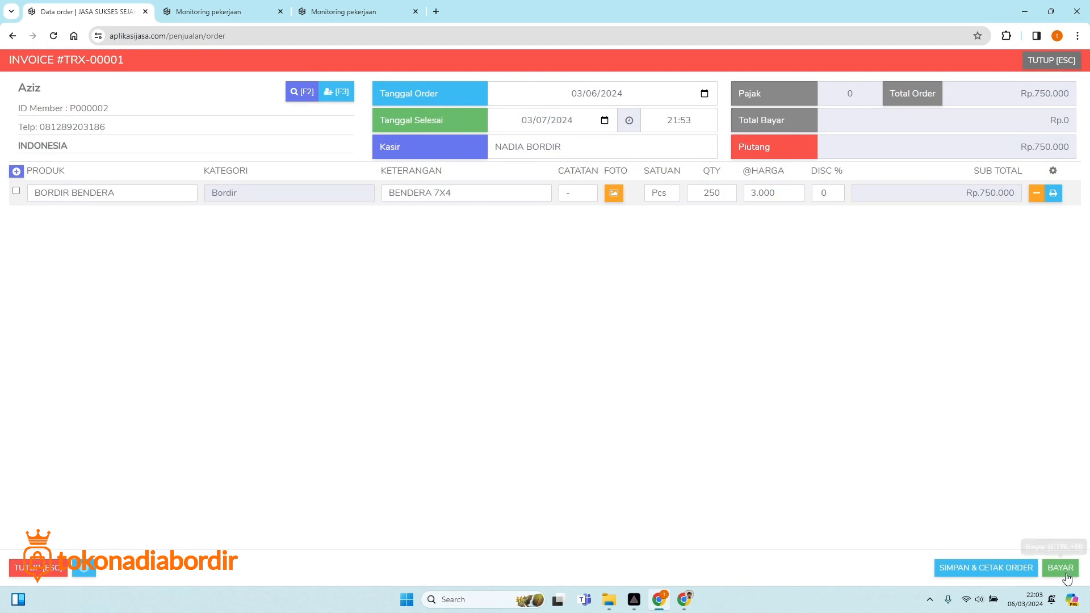
click(1060, 568)
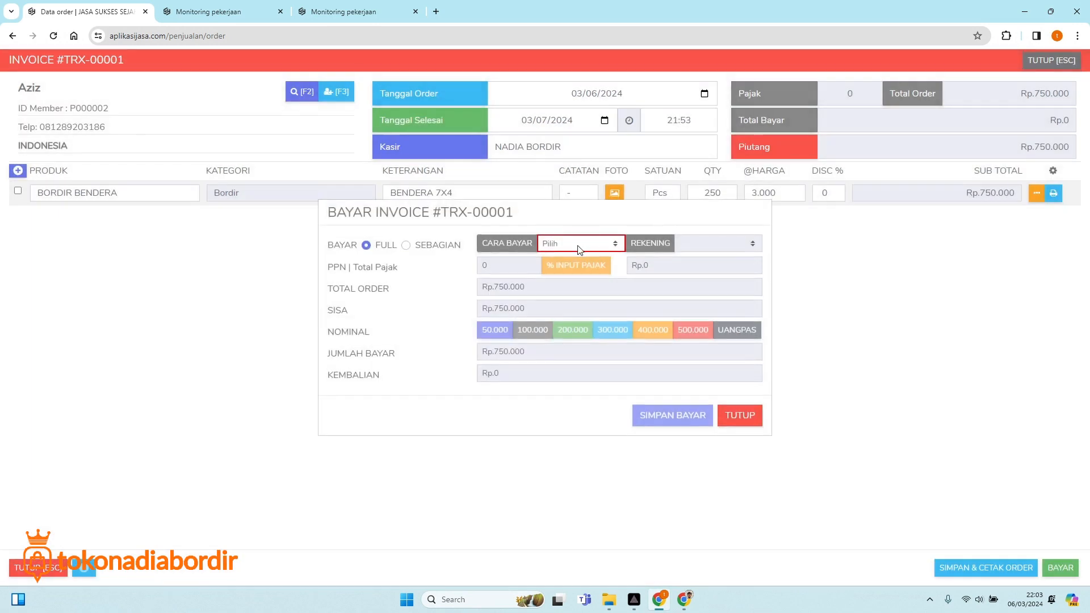
click(574, 244)
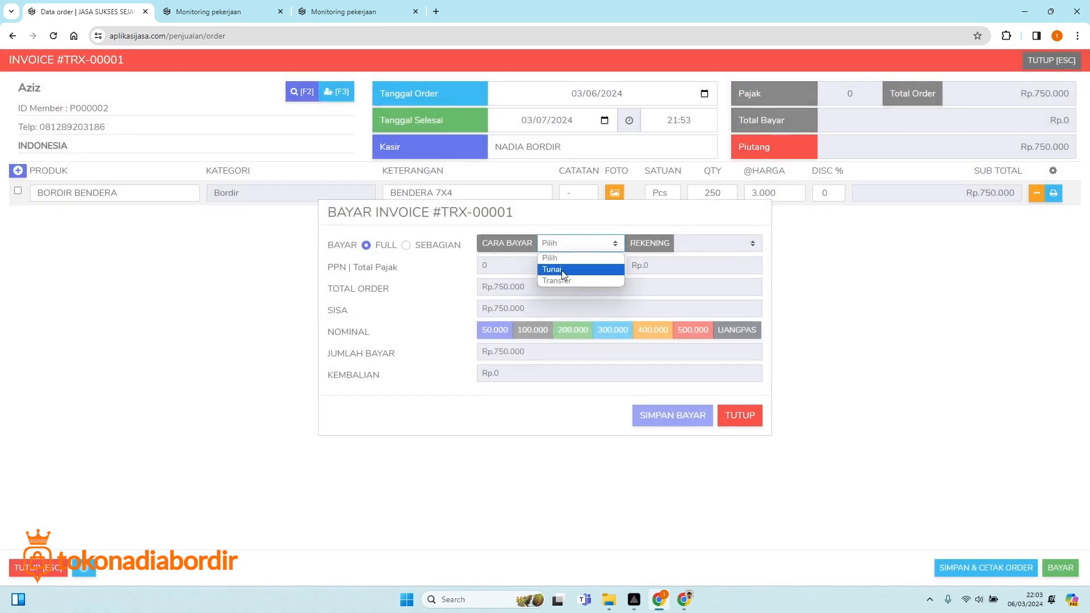
click(561, 269)
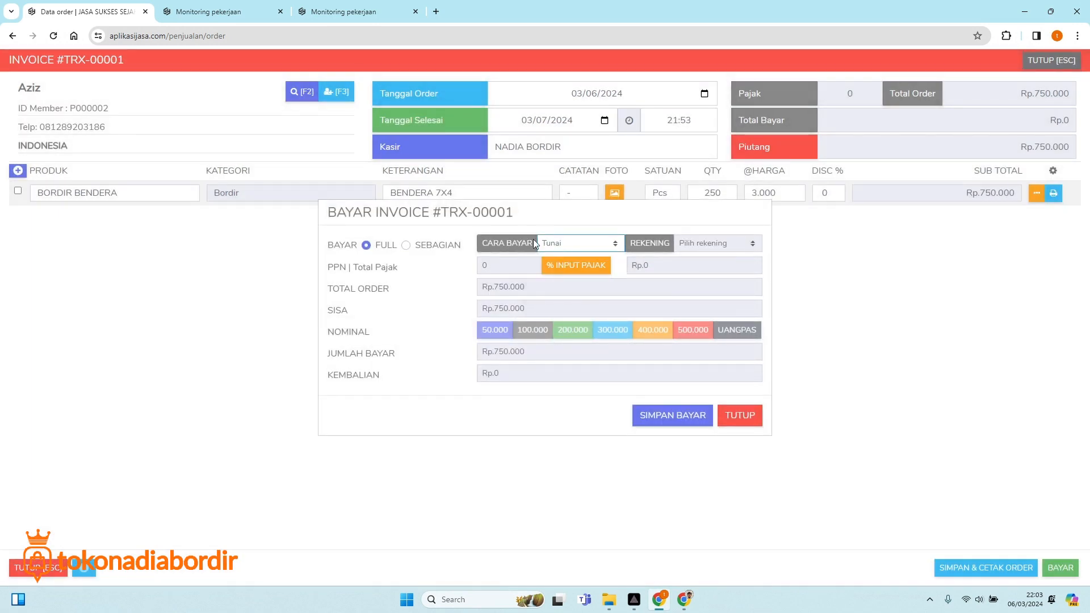
click(405, 245)
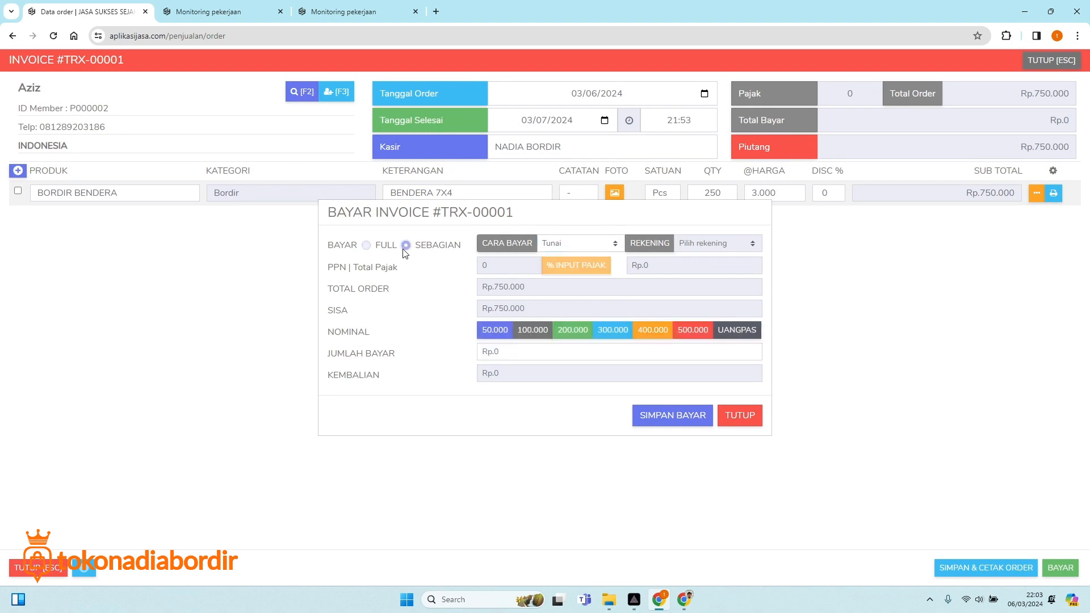
Enter 250.000 as the amount paid, save the payment and re-save the order.
click(505, 352)
triple_click(506, 352)
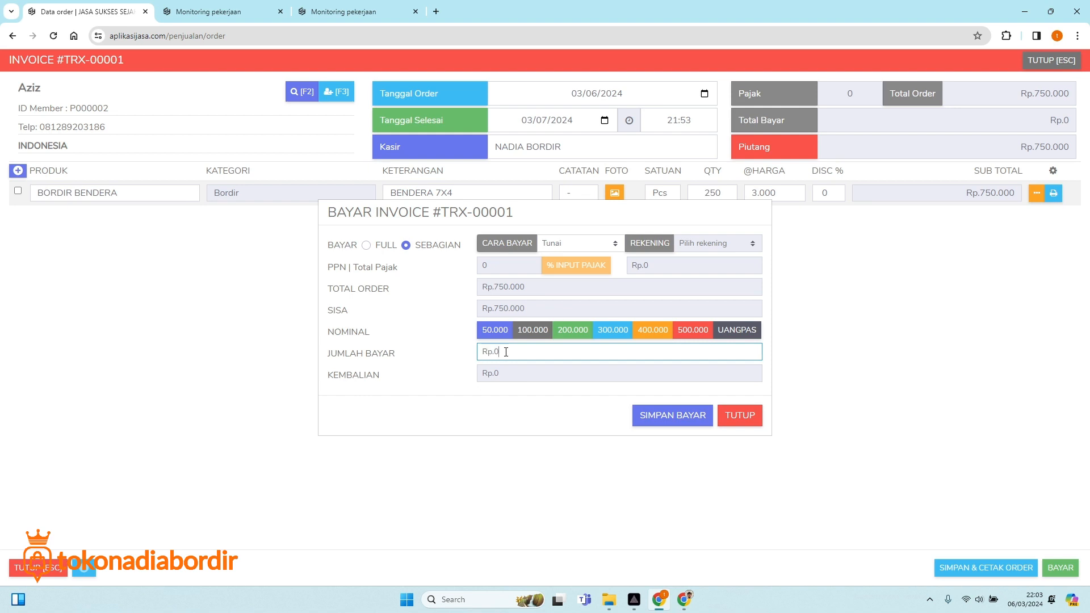
click(505, 352)
text(250)
triple_click(493, 356)
text(250.000)
click(707, 246)
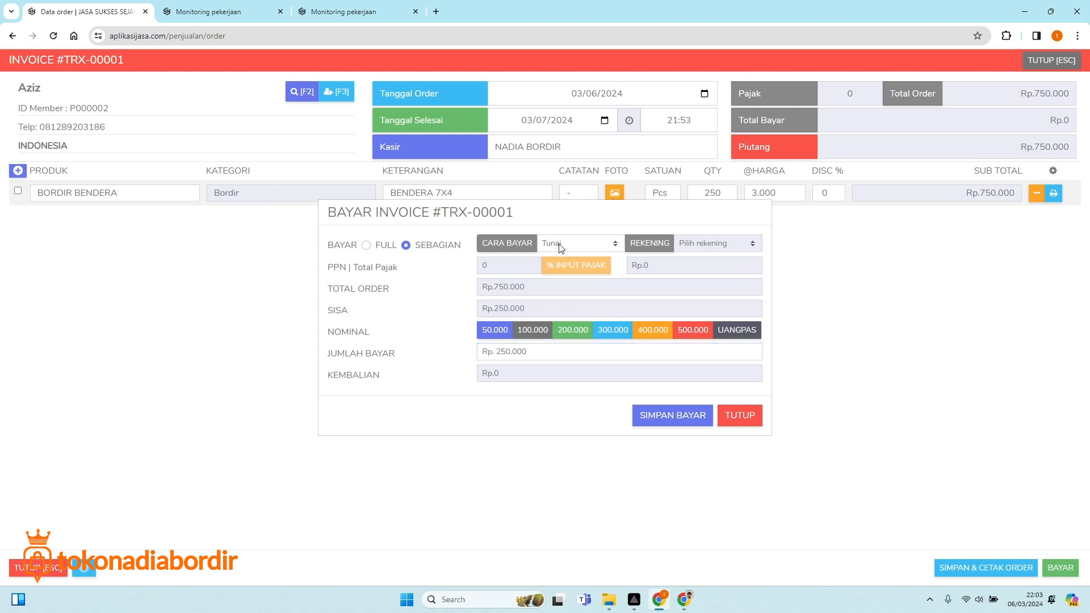
click(666, 420)
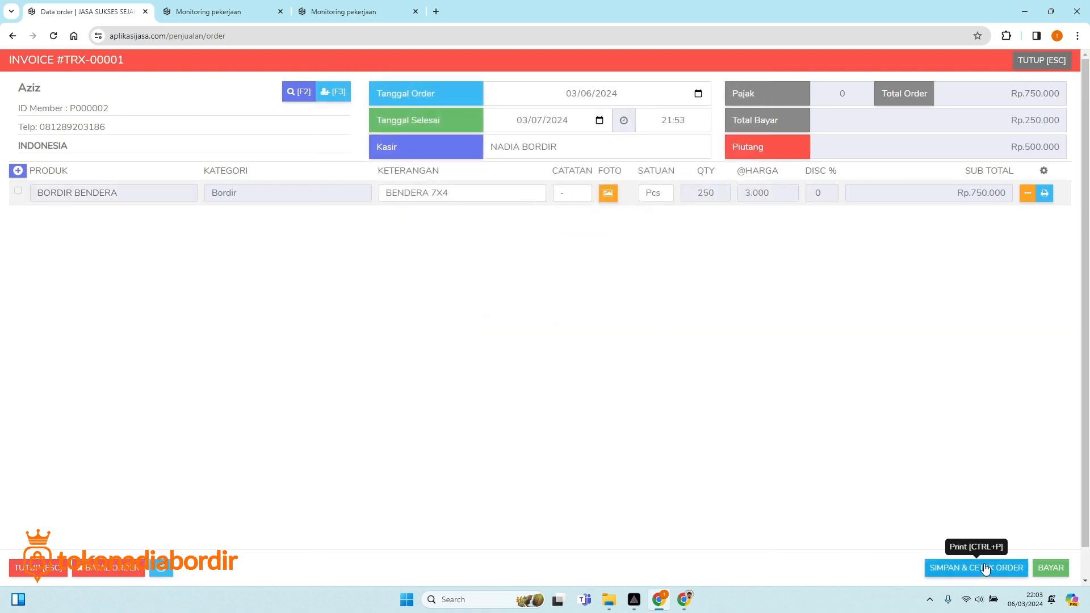
click(986, 568)
click(519, 380)
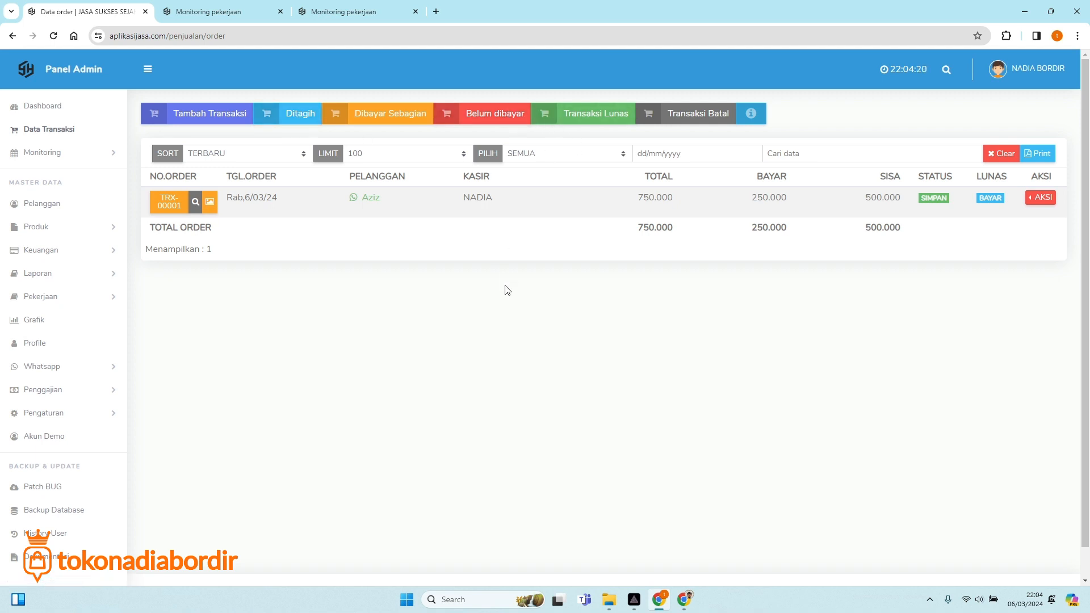
Glance at the TRX-00001 AKSI menu, then return to the dashboard.
click(1045, 203)
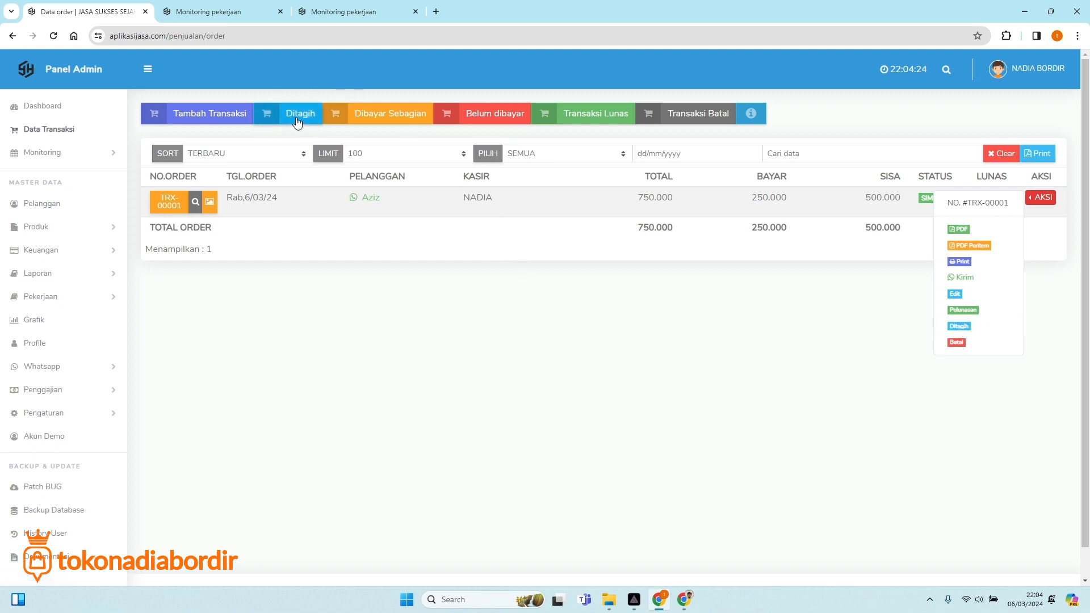
click(316, 328)
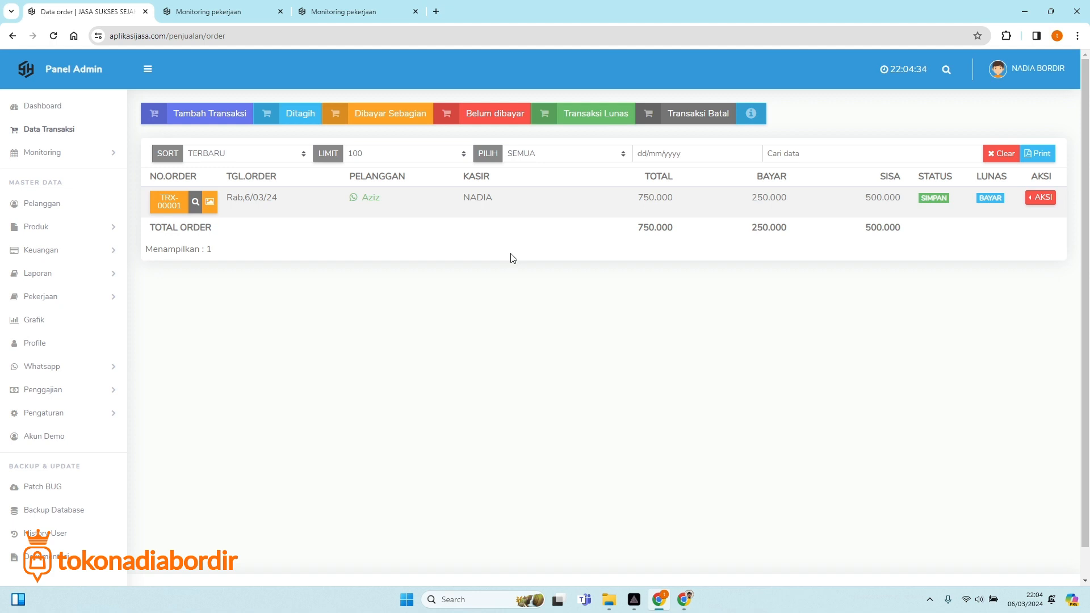
click(62, 115)
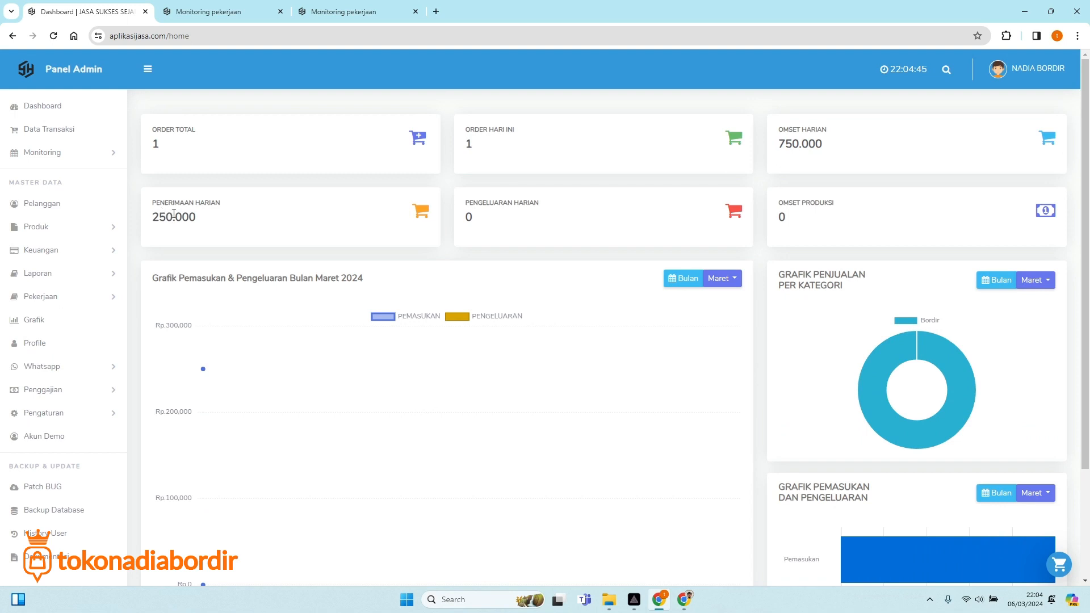
Check daily receipts of 250.000 against the 750.000 daily turnover, then expand Keuangan.
drag(156, 203, 224, 214)
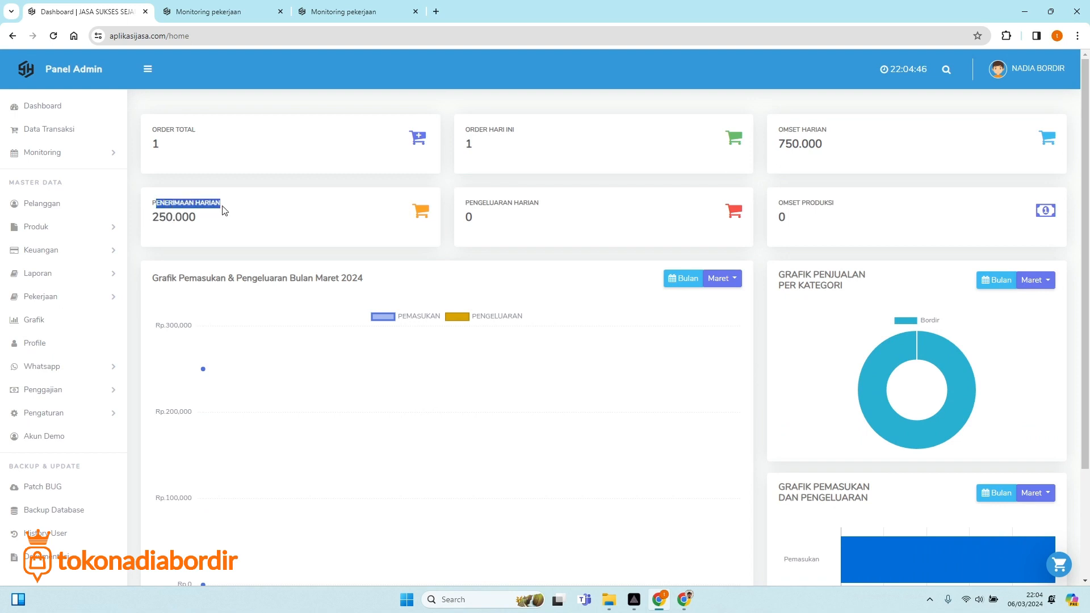
click(172, 221)
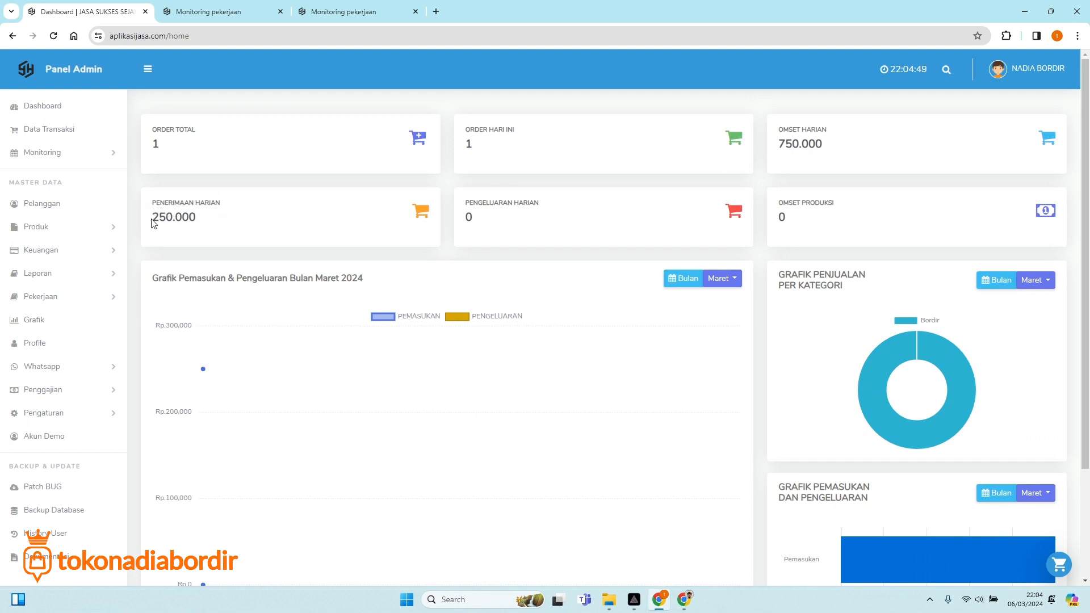
drag(151, 217, 196, 217)
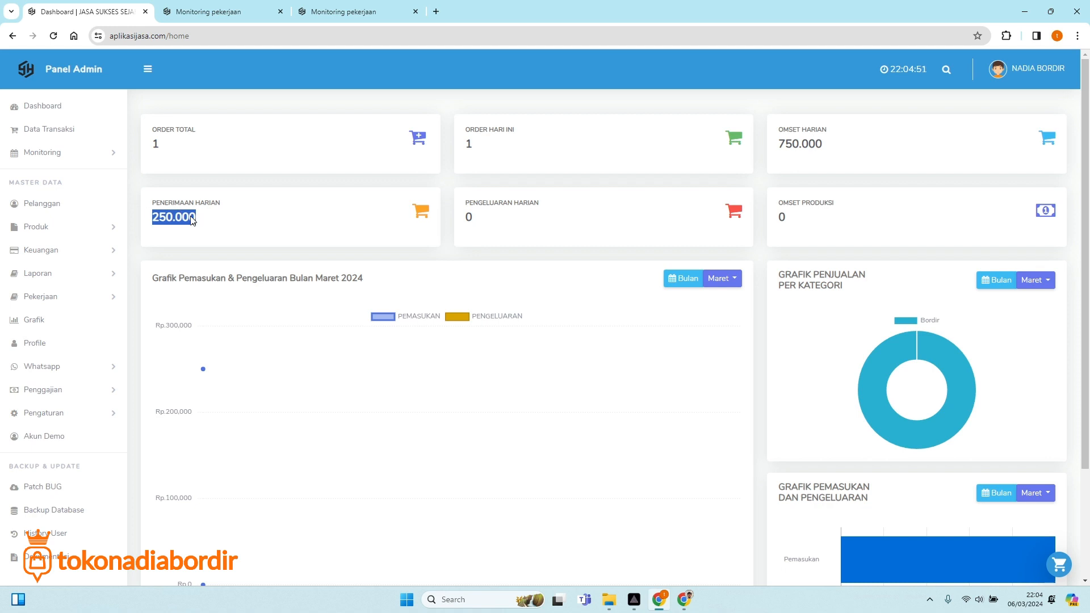
click(167, 218)
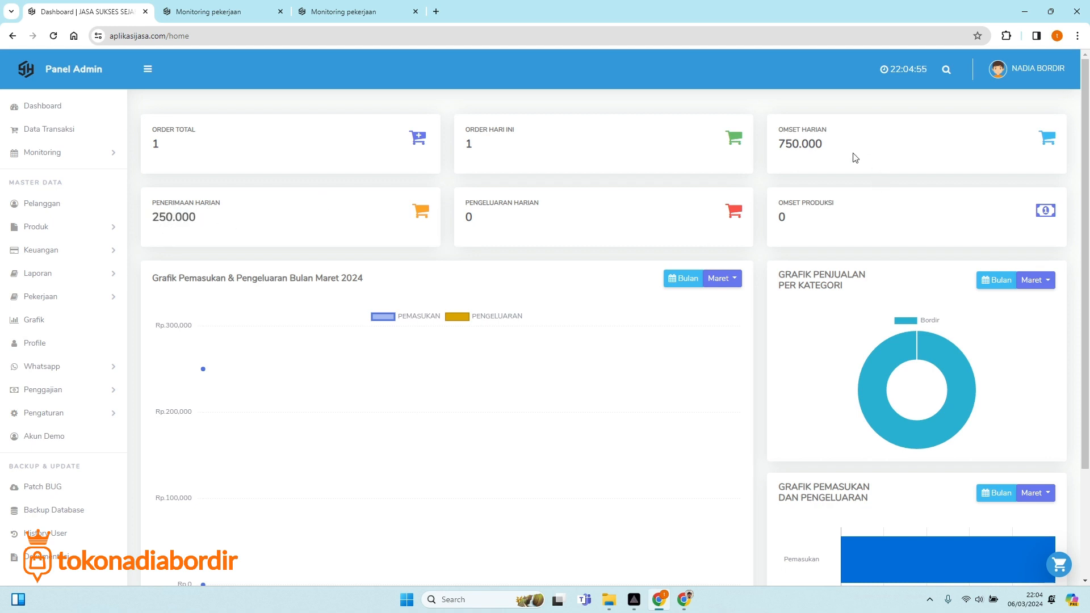
drag(777, 144, 827, 157)
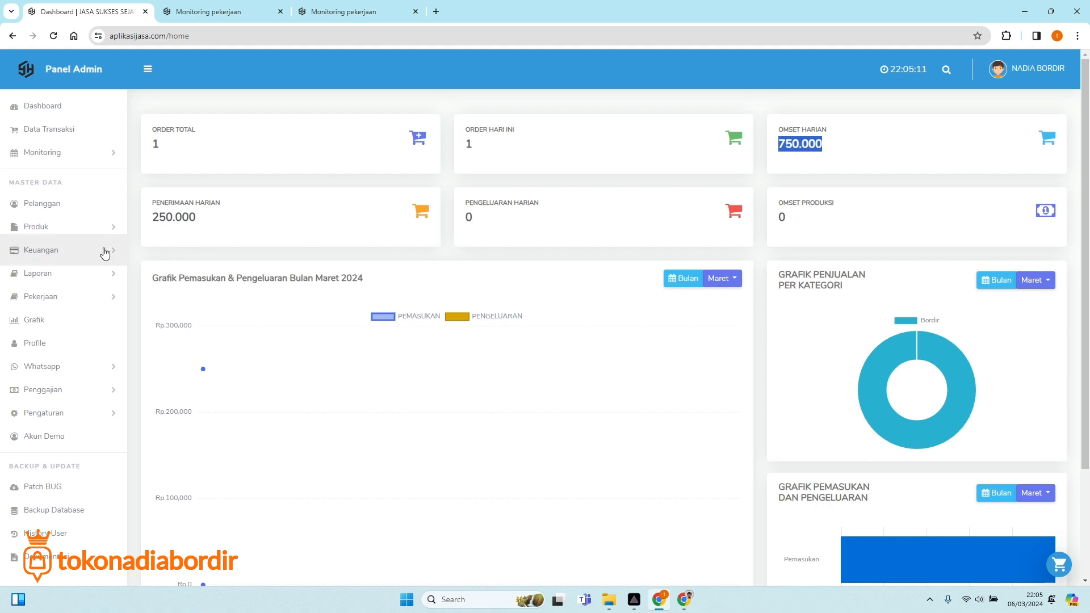
click(77, 260)
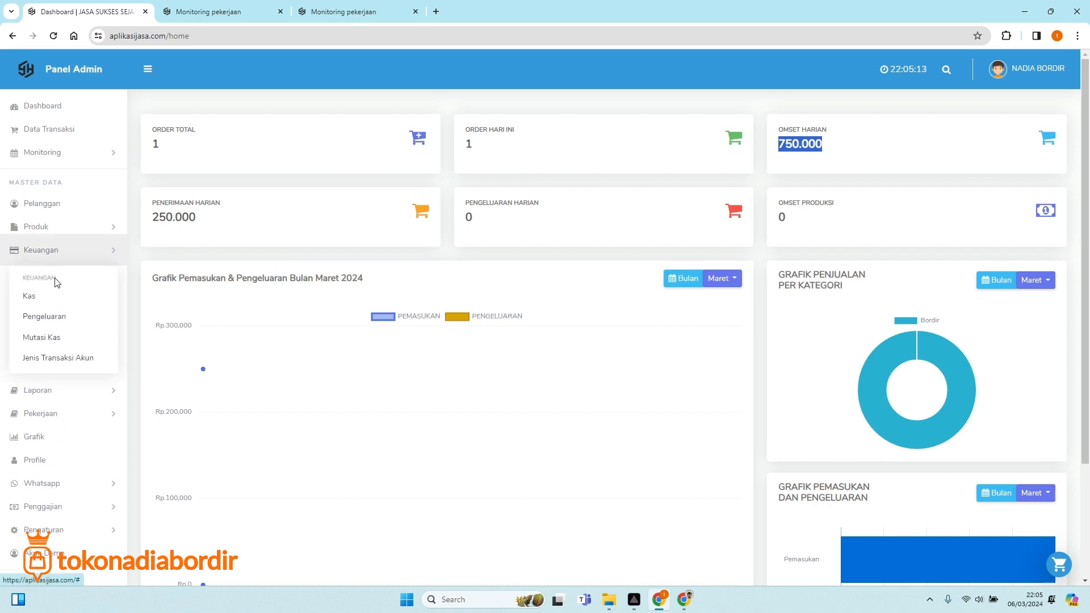
Start a new expense entry described as BENANG BORDIR.
click(44, 322)
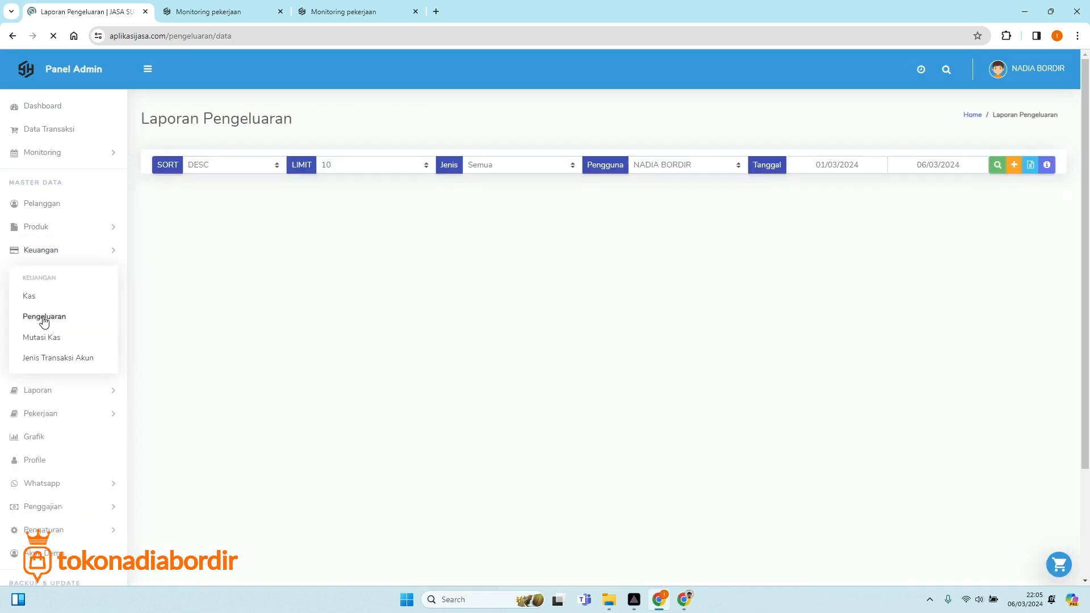
click(1015, 167)
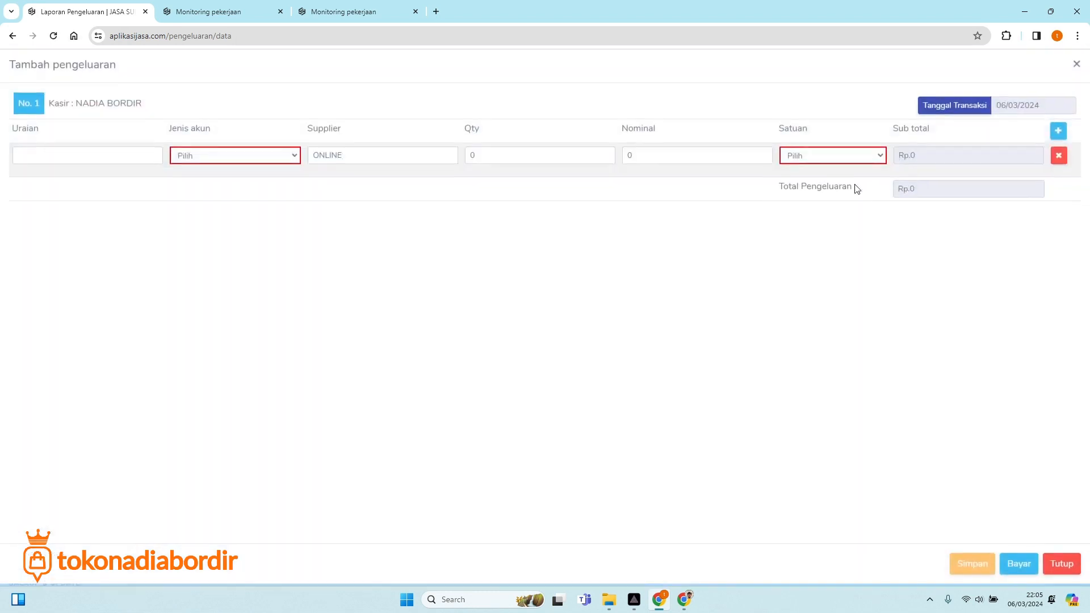
click(98, 164)
text(B)
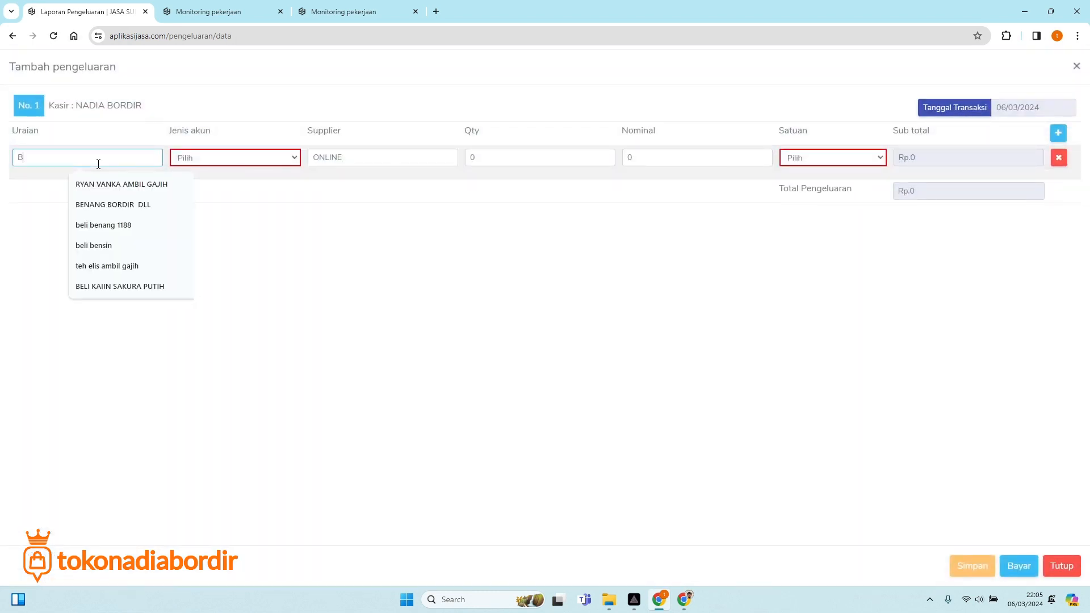
text(ENANG BORDIR DLL)
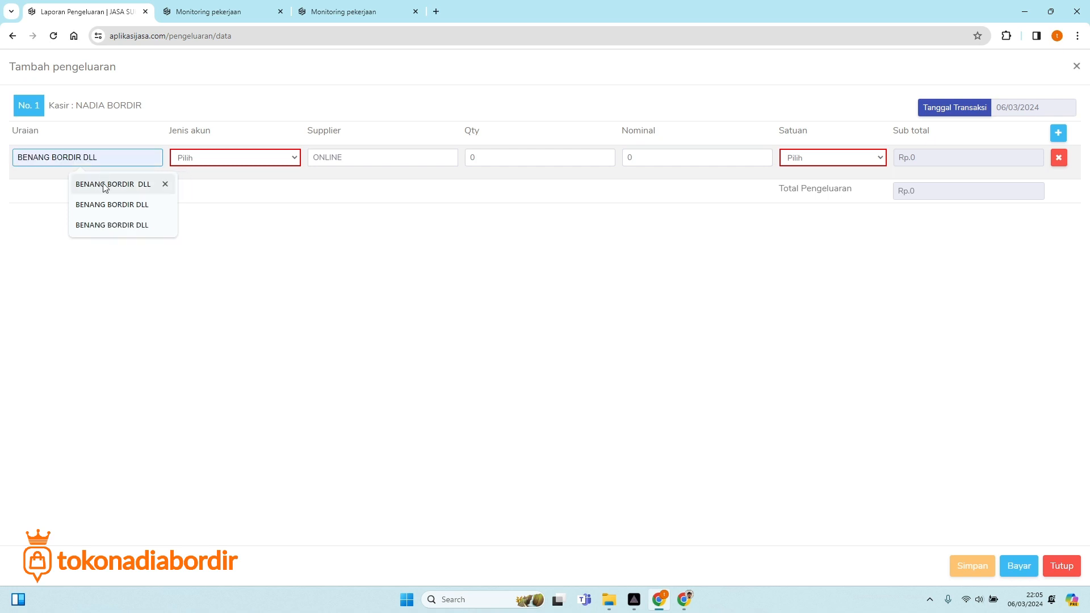
click(105, 184)
key(BackSpace)
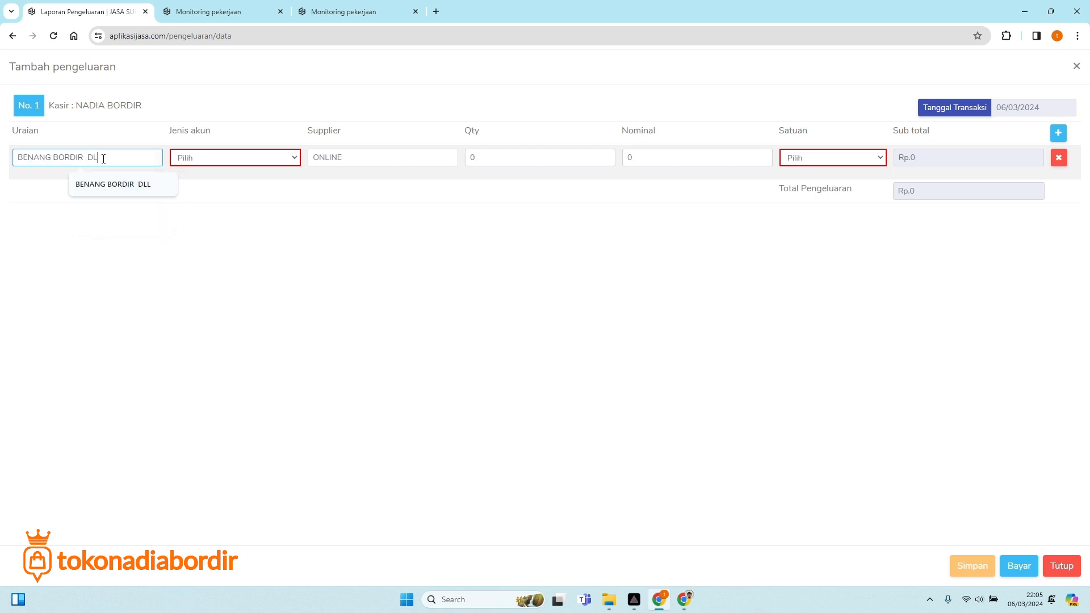
key(BackSpace)
key(BackSpace)
key(BackSpace)
Set the expense account type to Bordir and the supplier to the shop's own store.
click(216, 158)
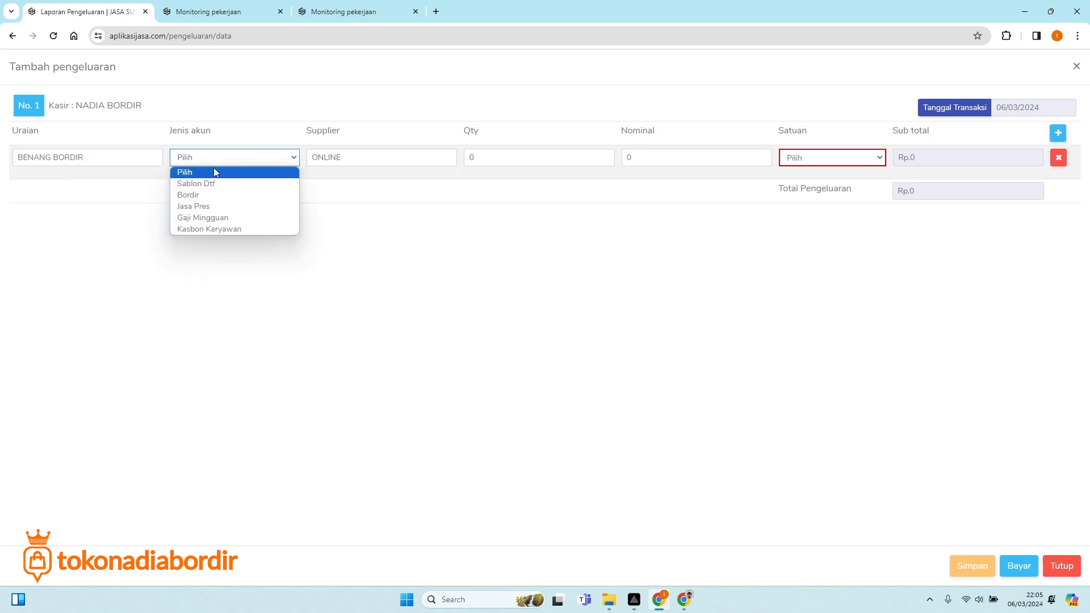
click(205, 194)
click(205, 164)
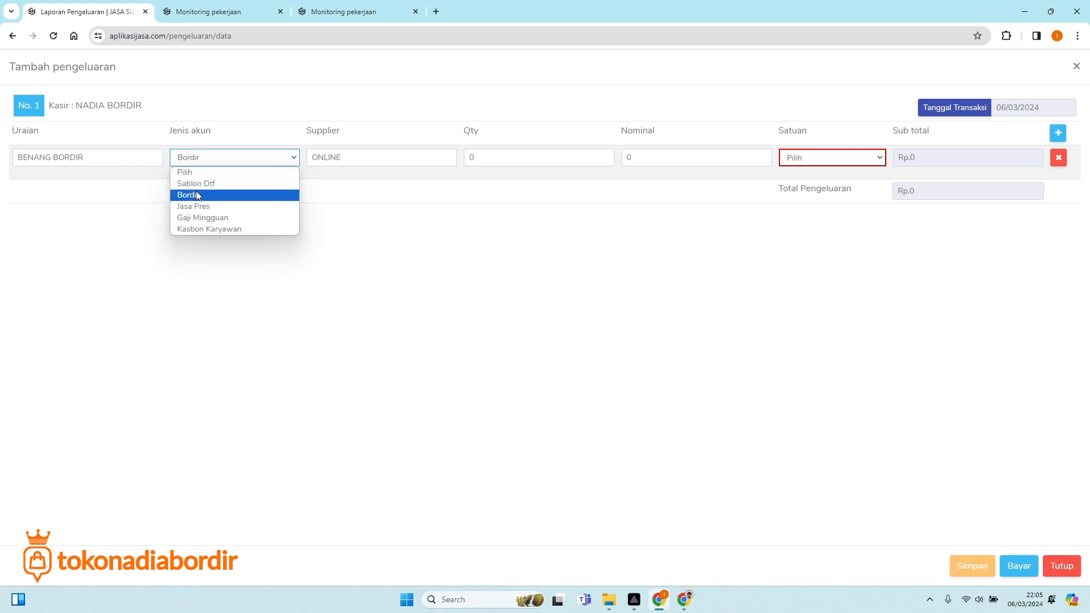
click(197, 196)
double_click(358, 161)
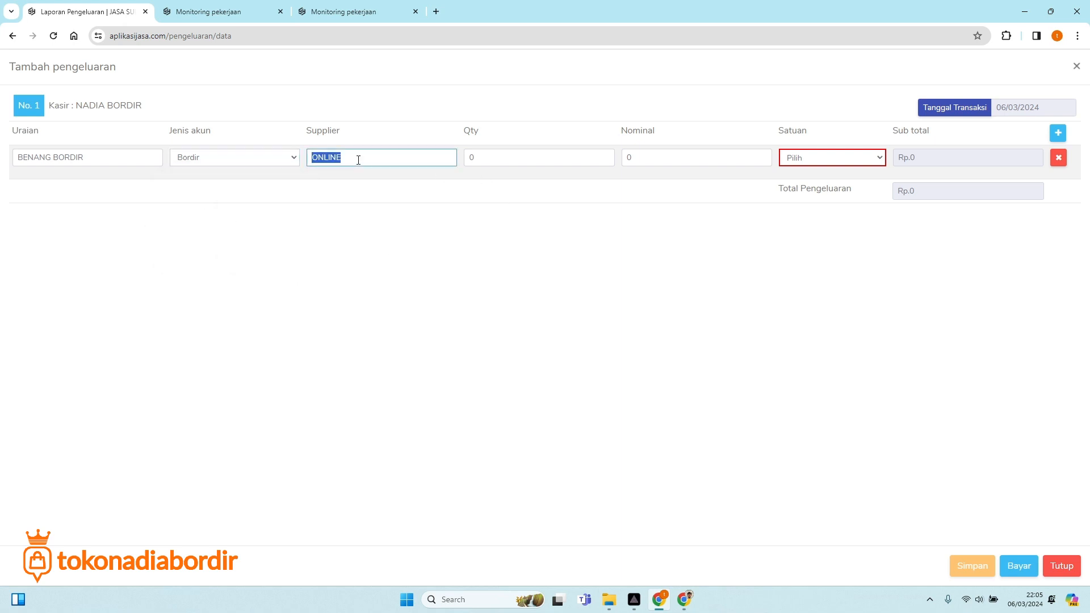
click(358, 160)
key(BackSpace)
key(BackSpace)
key(BackSpace)
key(BackSpace)
key(BackSpace)
key(BackSpace)
click(358, 160)
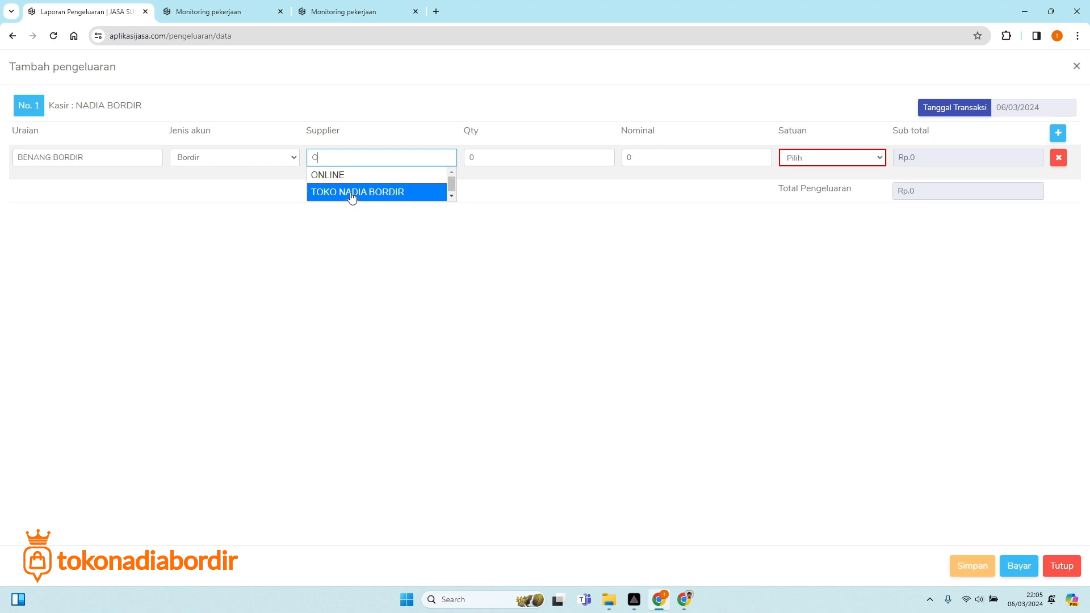
click(353, 193)
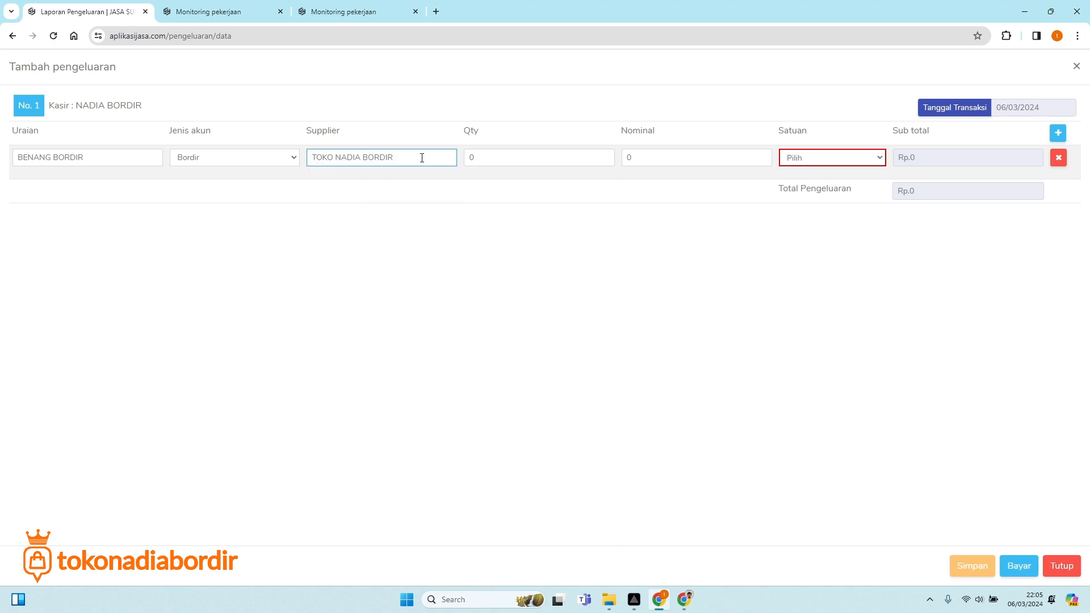
Enter quantity 6 with a unit price, first 15000 then corrected to 16000.
click(481, 154)
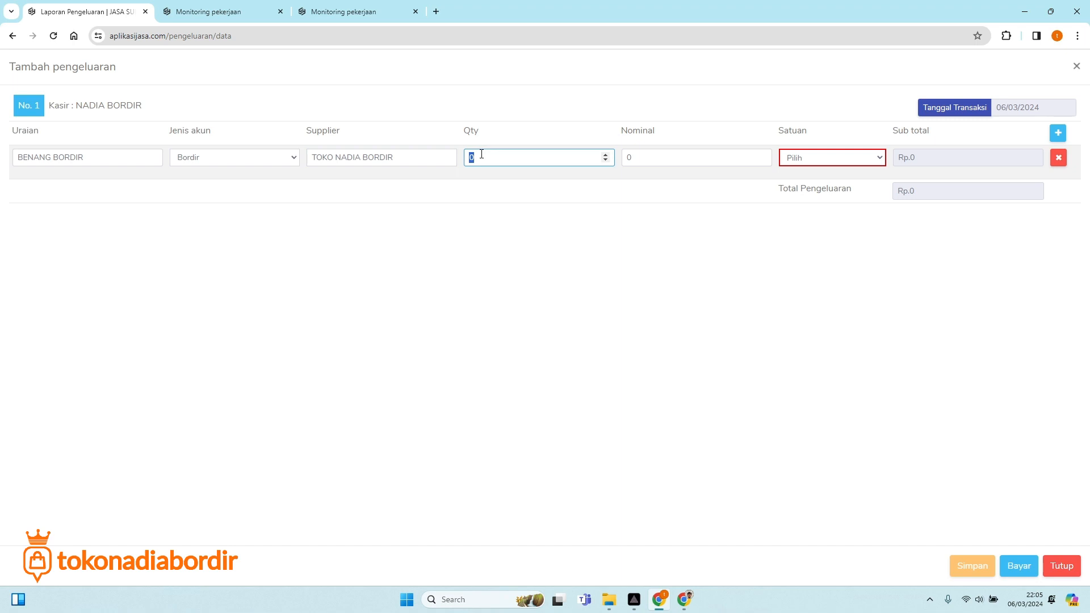
text(6)
drag(481, 154, 467, 155)
click(678, 165)
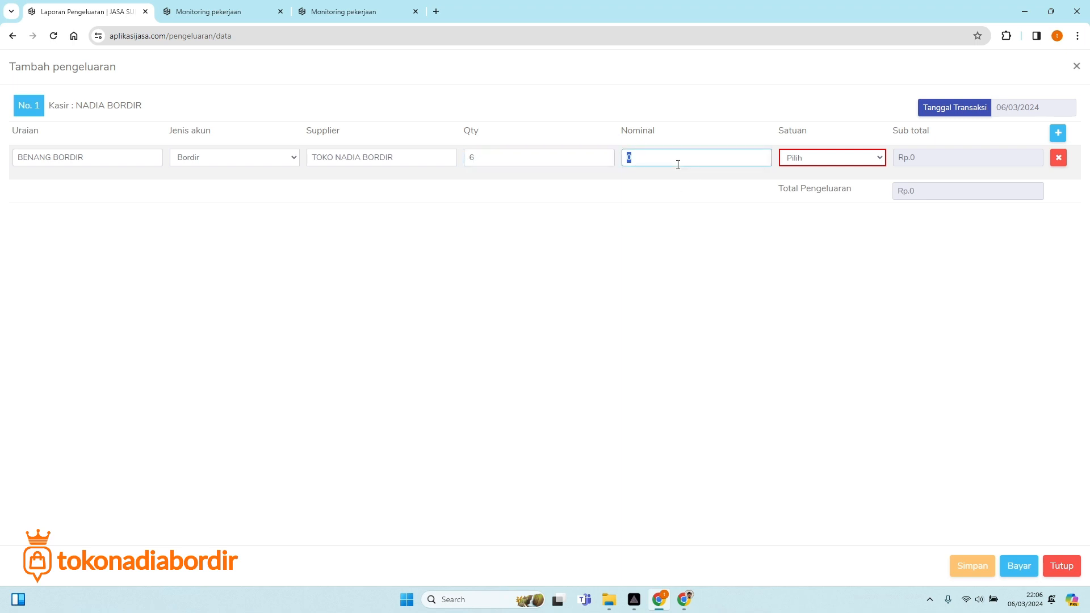
text(150000)
click(702, 200)
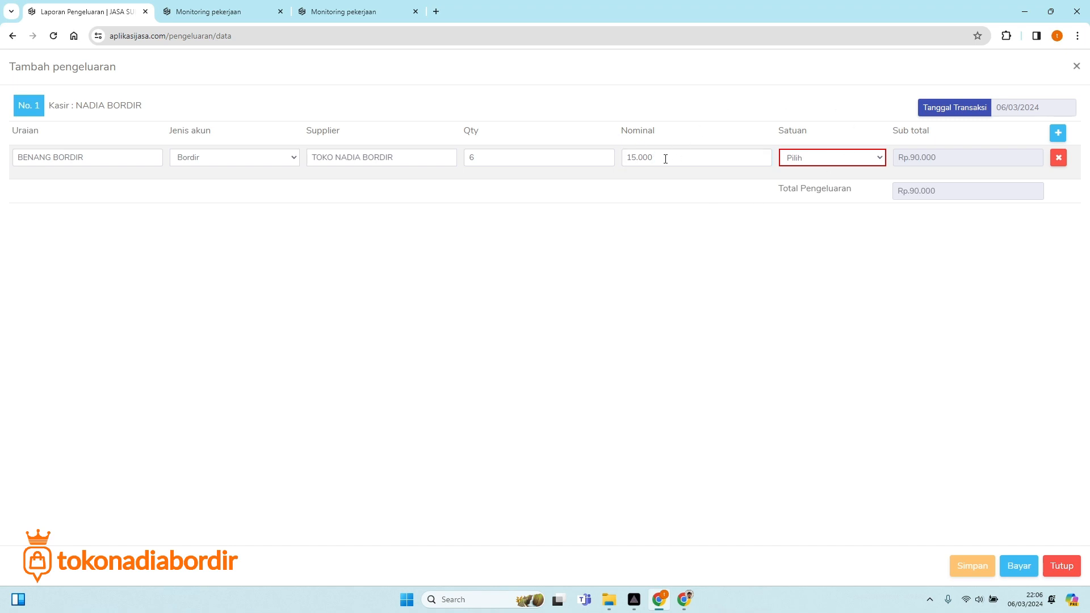
drag(663, 158, 613, 157)
text(16000)
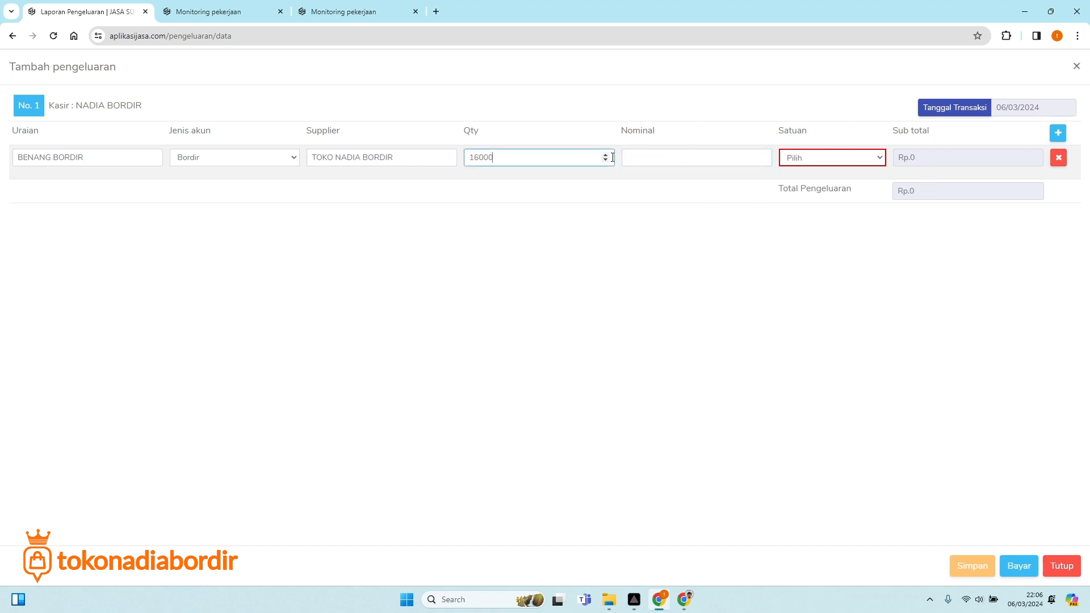
click(726, 274)
Re-enter quantity 6, unit price 17000 and unit Pcs for a Rp.102.000 total.
drag(525, 158, 463, 162)
text(1)
key(BackSpace)
text(6)
click(666, 160)
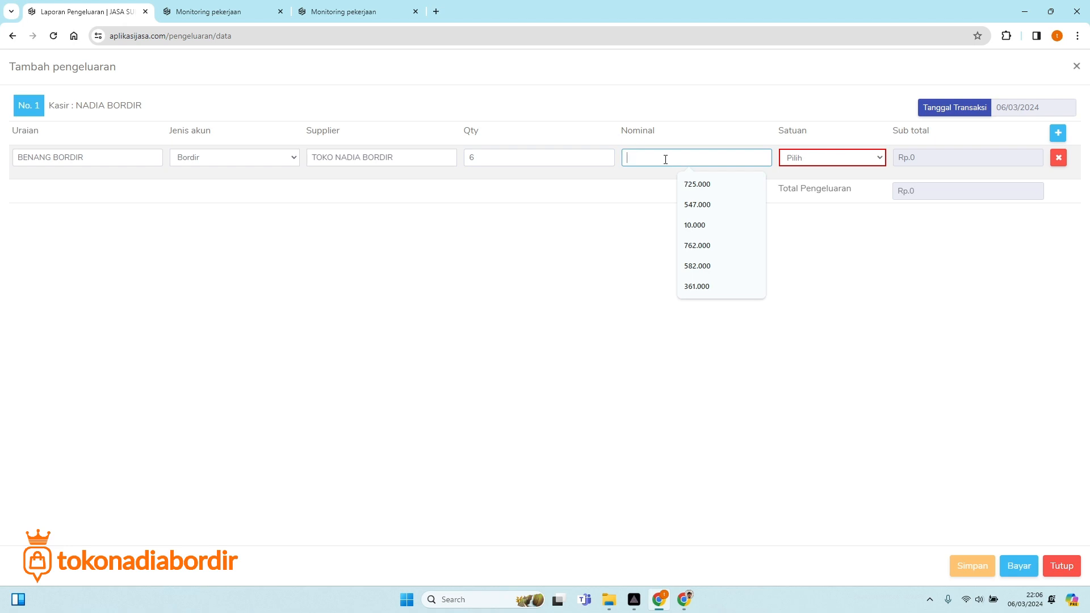
text(170000)
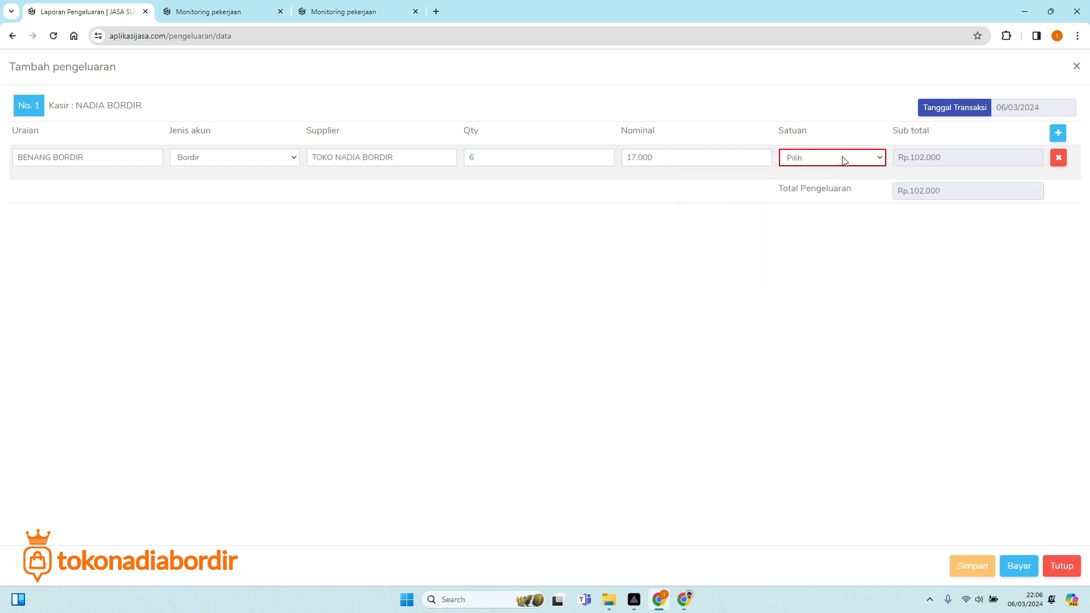
click(830, 158)
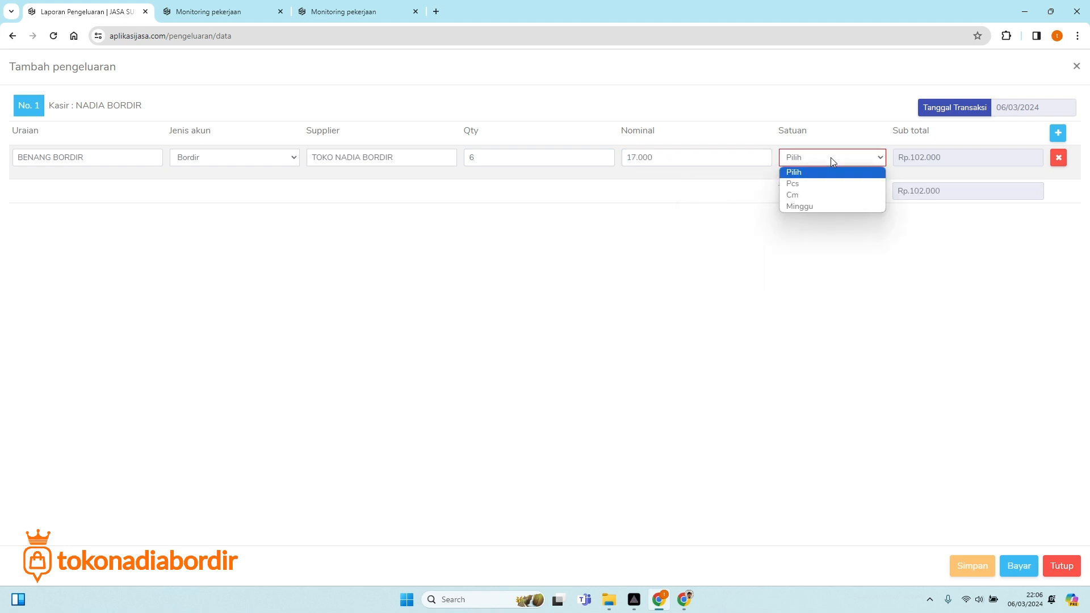
click(806, 184)
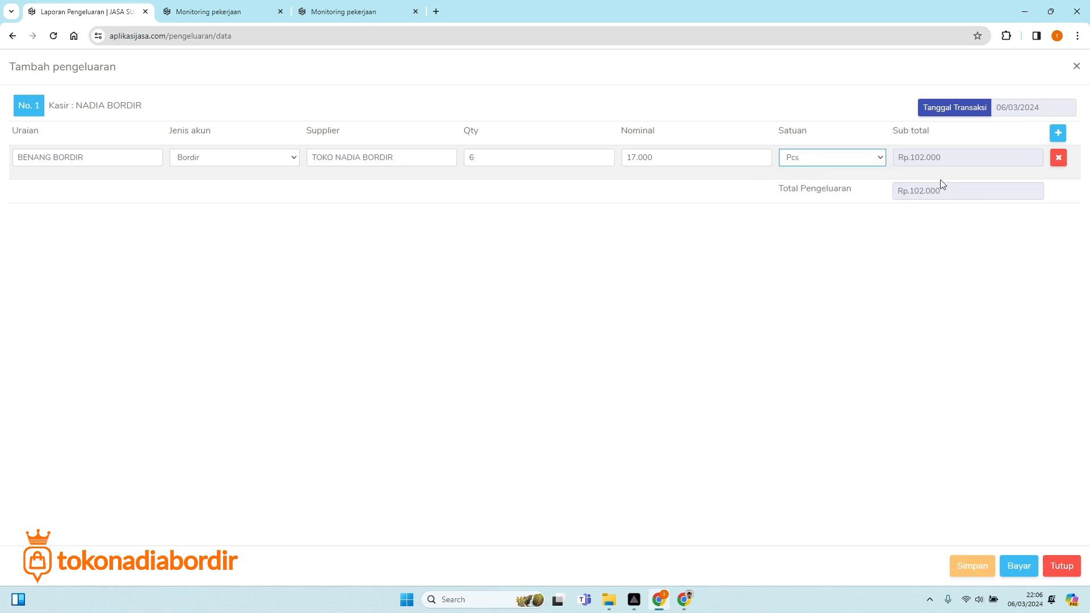
Pay the Rp.102.000 expense in cash (Tunai) from Kas Penjualan, save it, and return to the dashboard.
click(1015, 570)
click(567, 225)
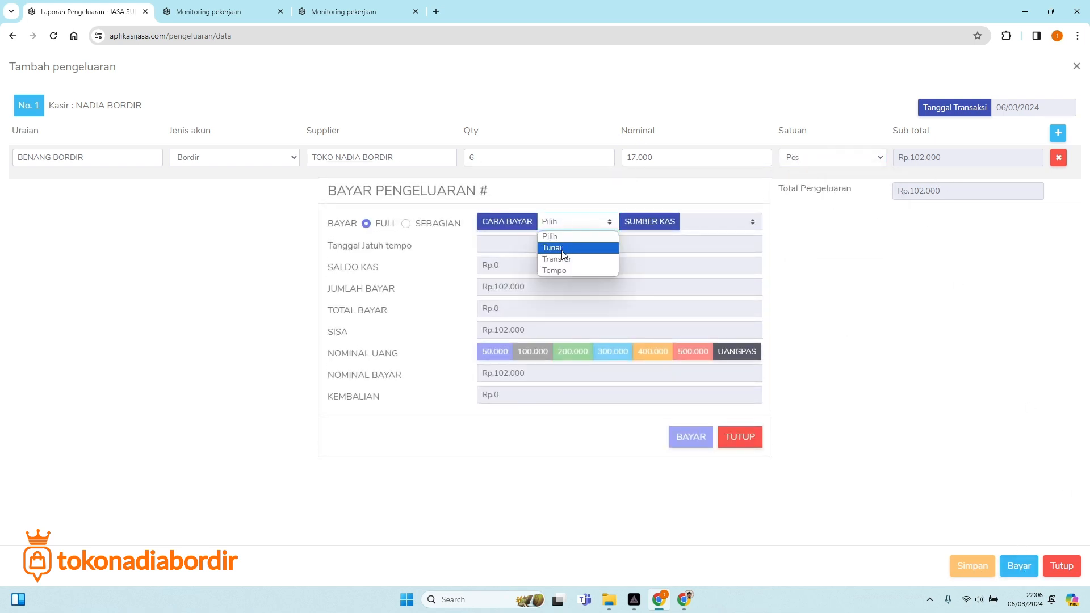
click(567, 245)
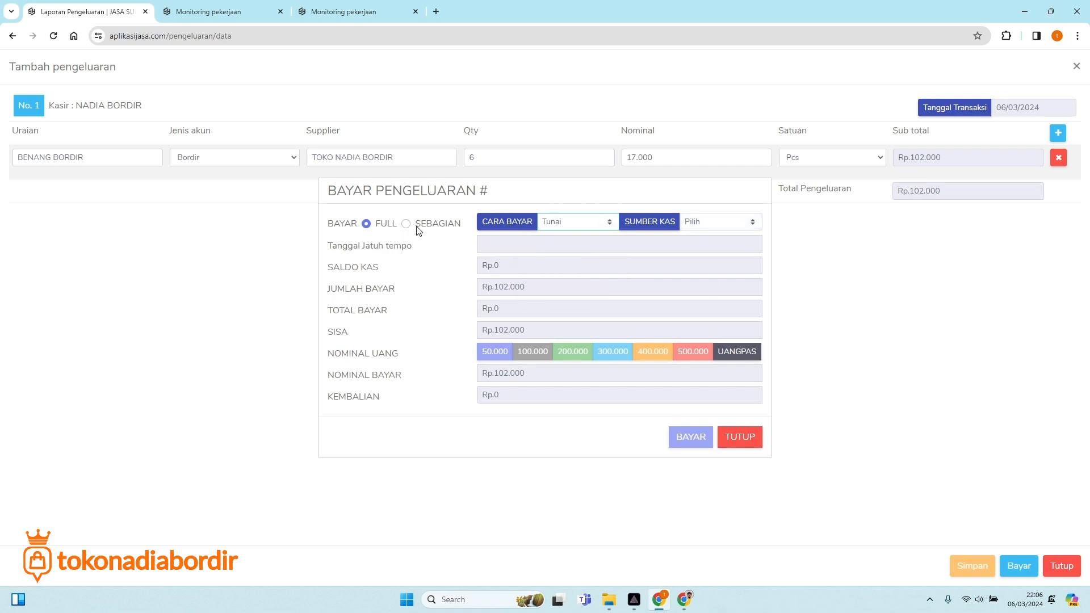
click(714, 222)
click(708, 258)
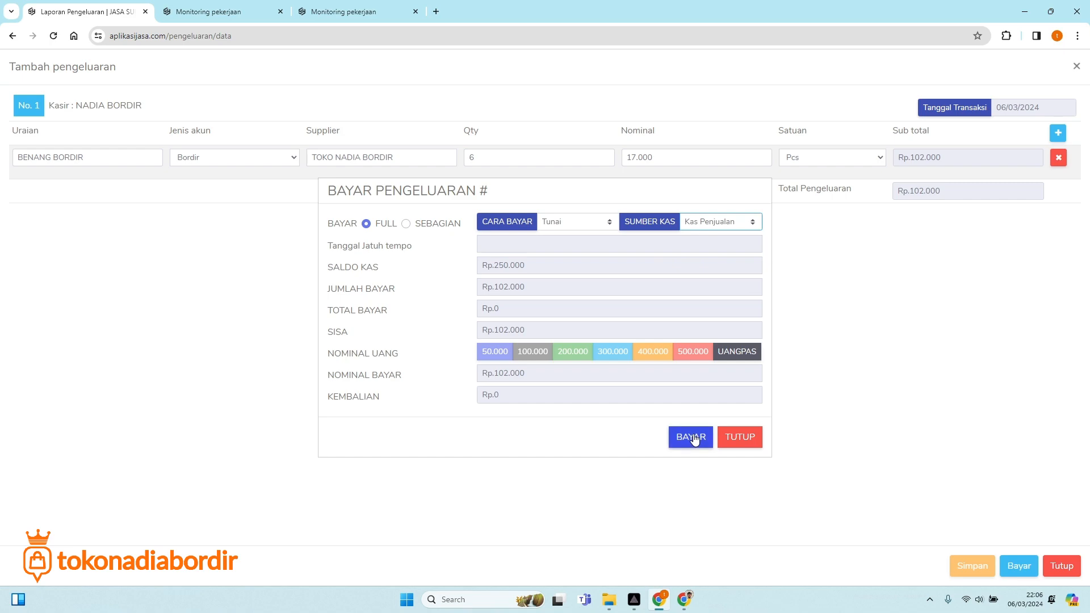
click(693, 439)
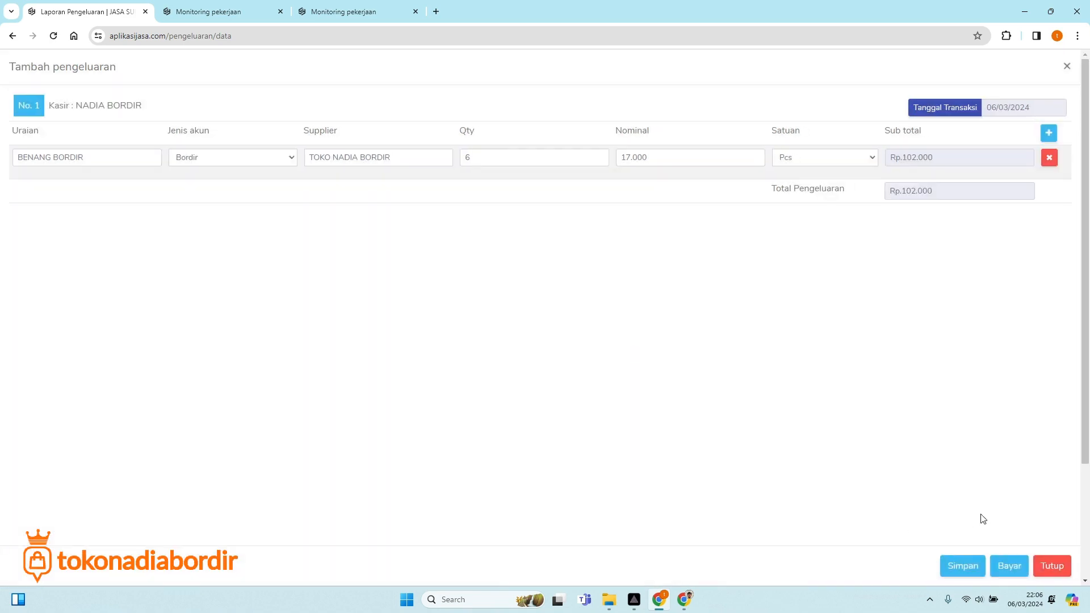
click(967, 567)
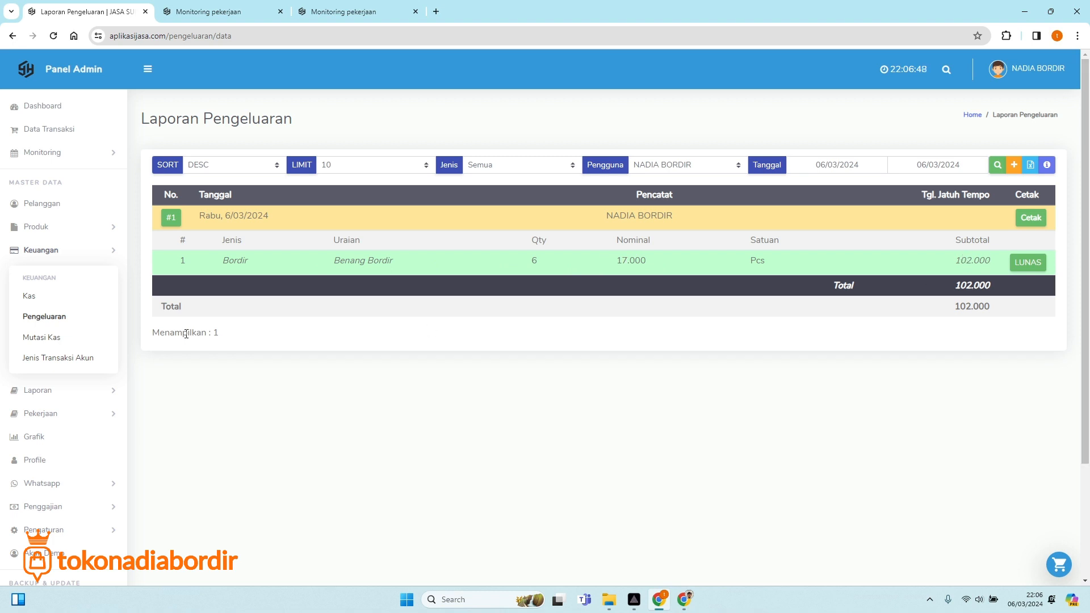
click(45, 116)
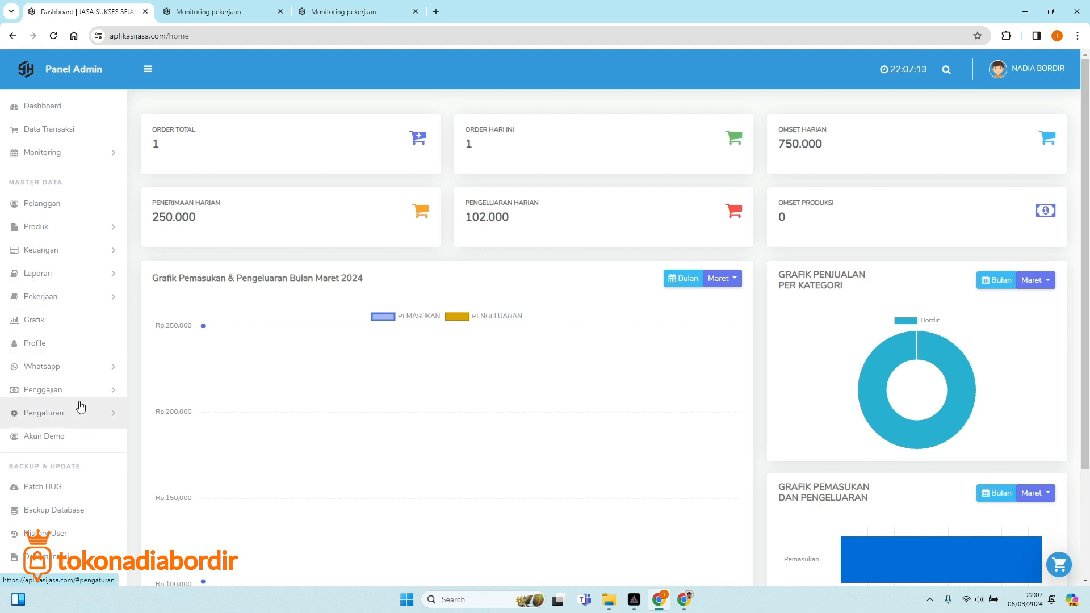
Open the Transaksi report from the Laporan section of the sidebar.
scroll(82, 293, down, 1)
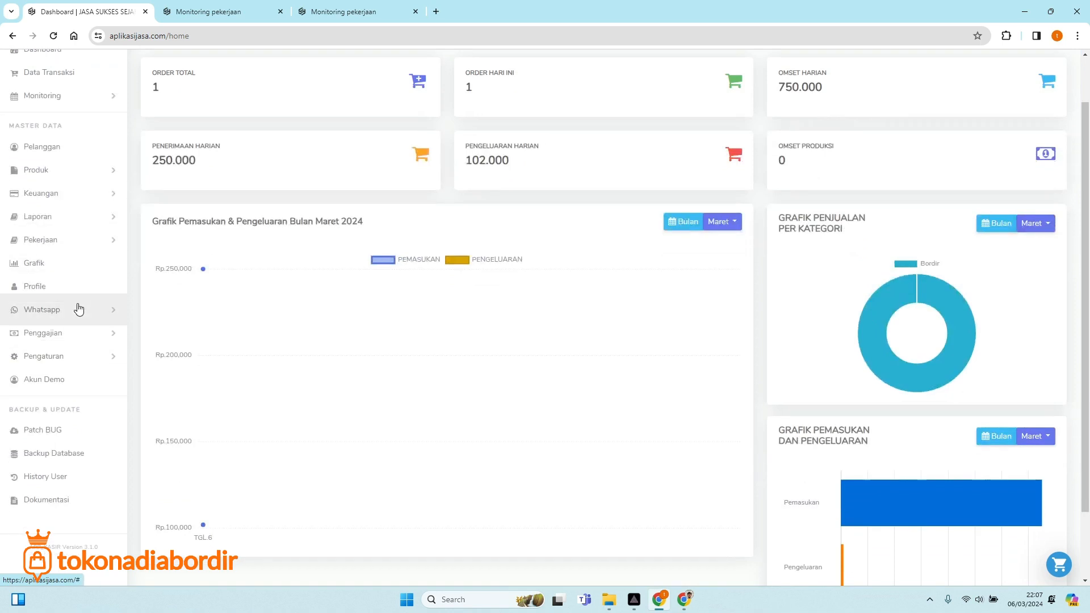
click(80, 203)
click(80, 203)
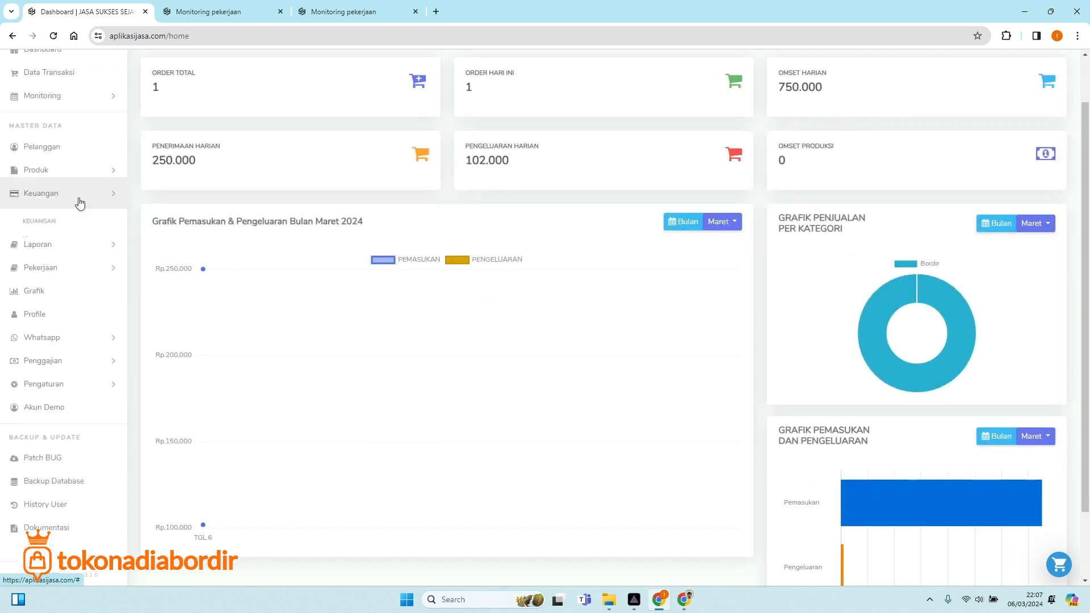
click(79, 228)
click(76, 219)
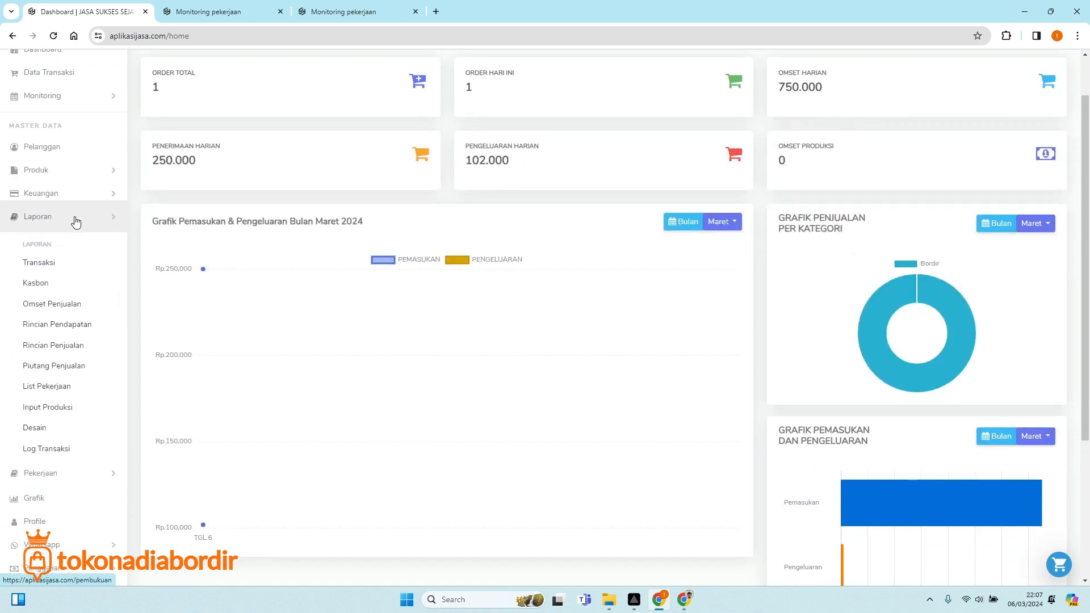
click(63, 268)
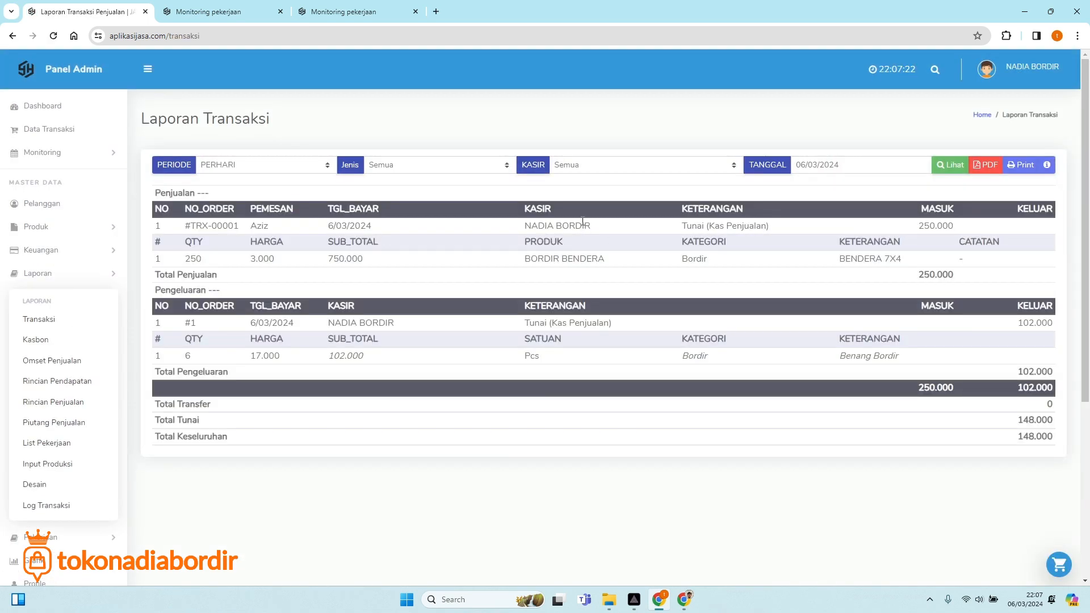
Filter the report to the logged-in cashier, keeping Jenis Semua and period PERHARI.
click(571, 169)
click(584, 200)
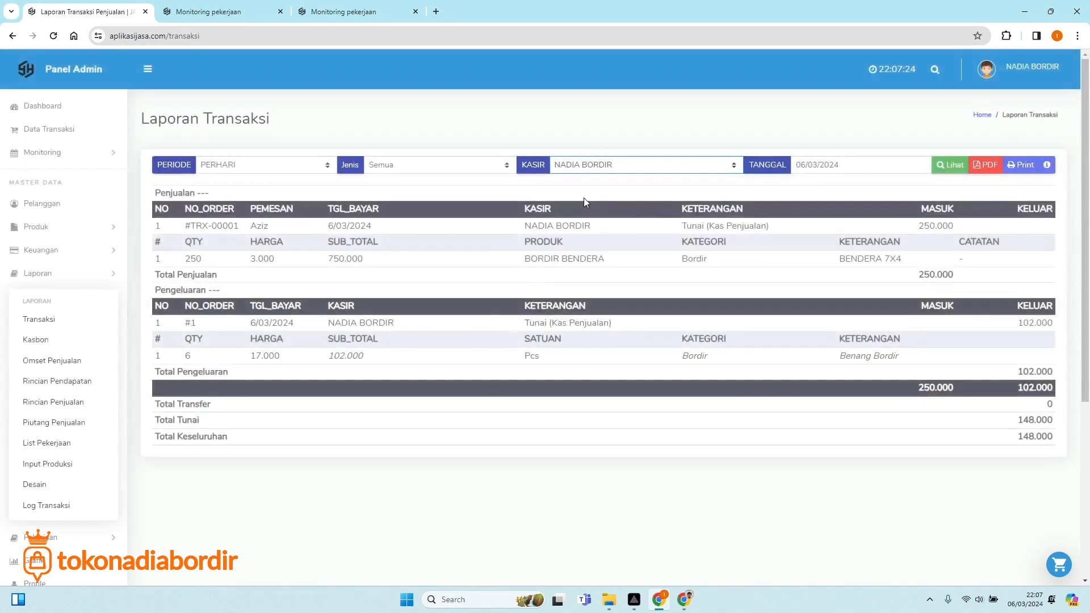
click(603, 169)
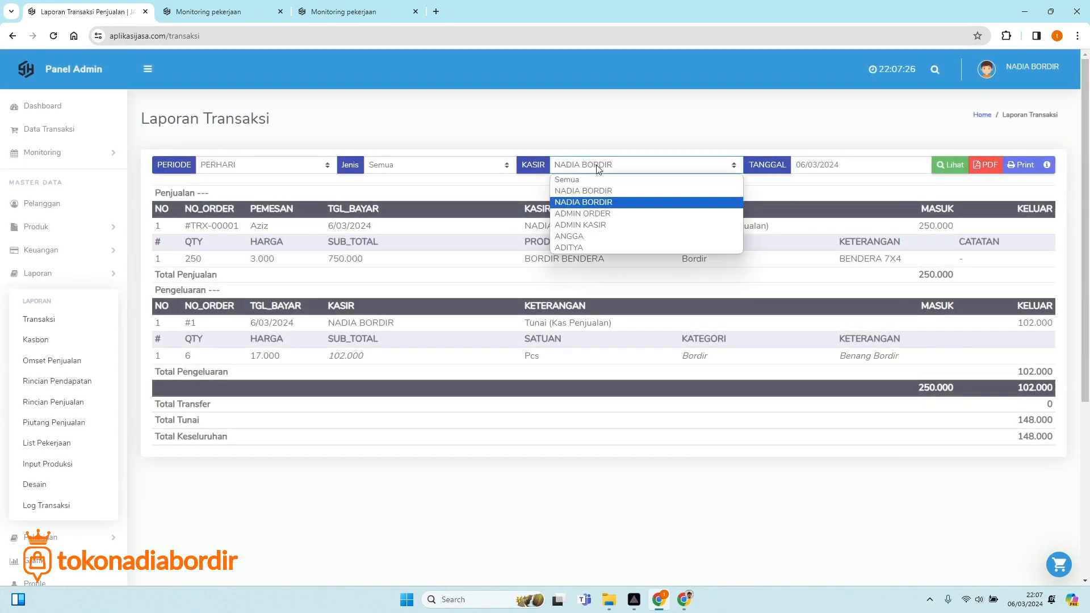
click(590, 199)
click(427, 165)
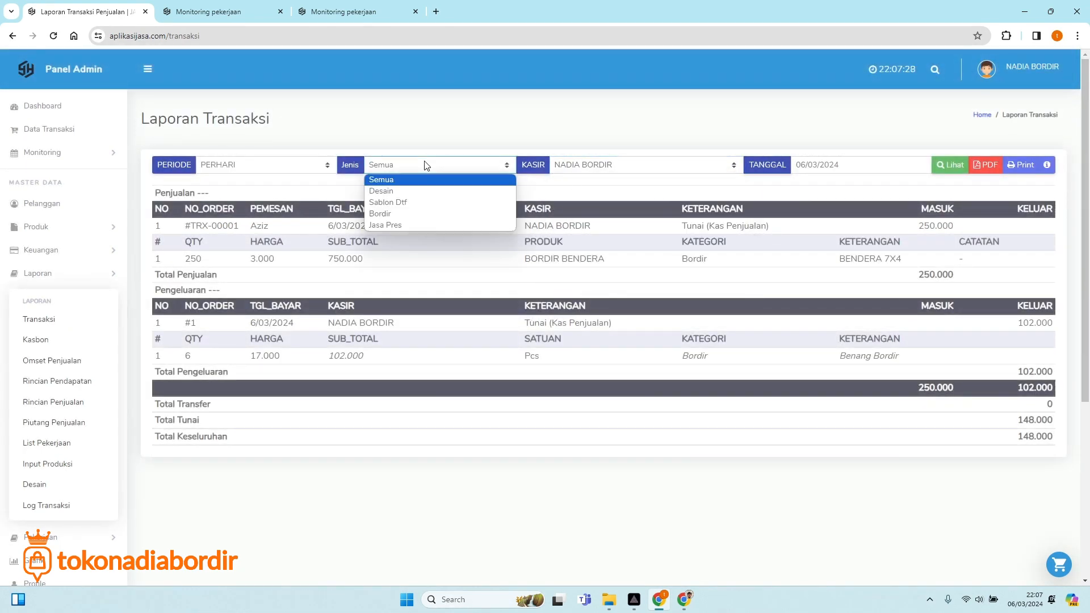
click(391, 180)
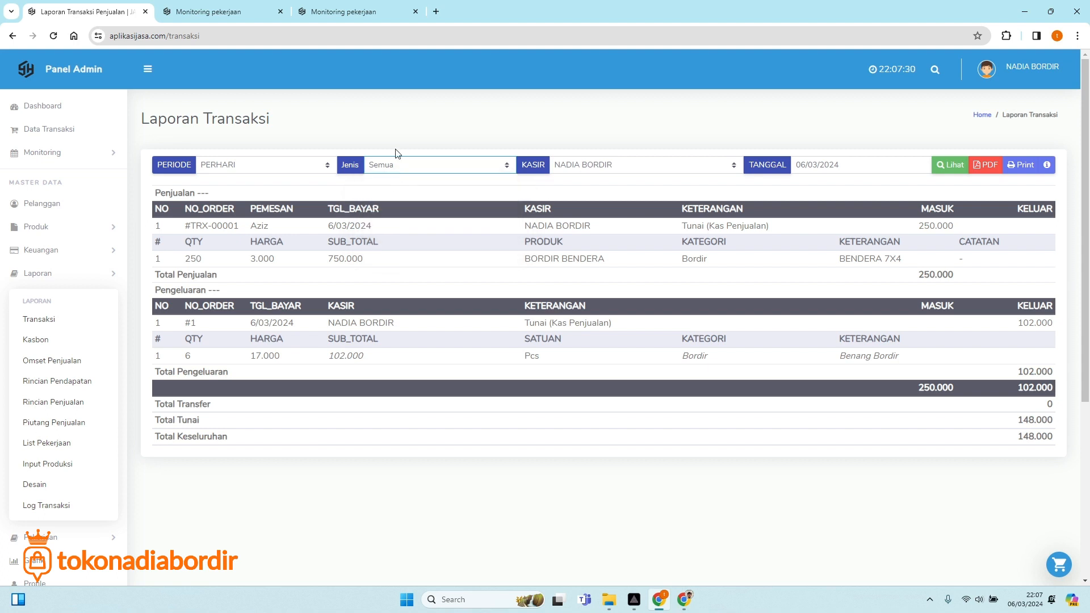
click(441, 169)
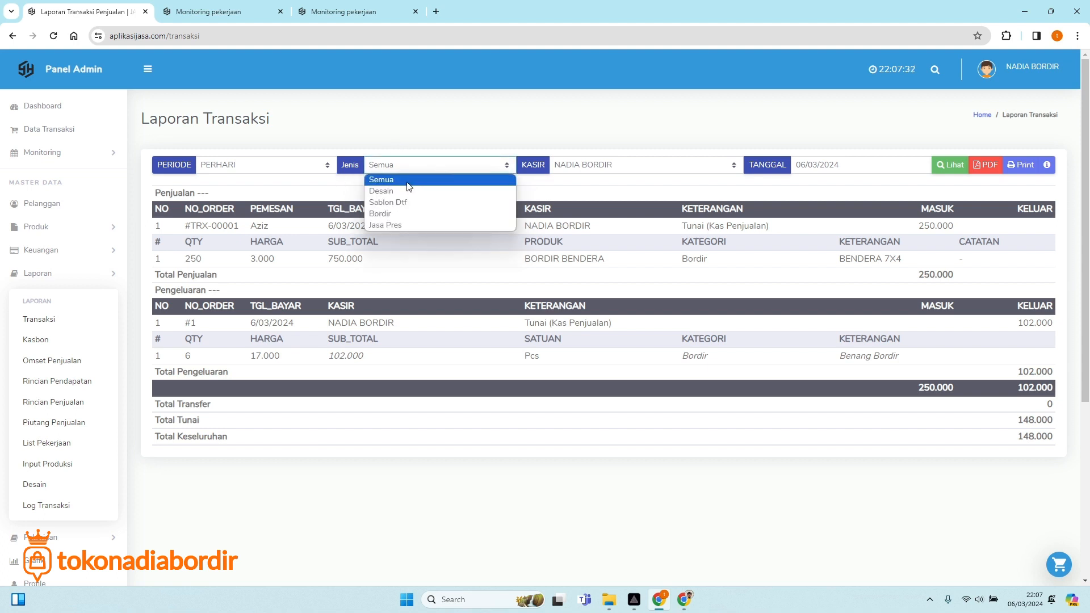
click(421, 182)
click(245, 162)
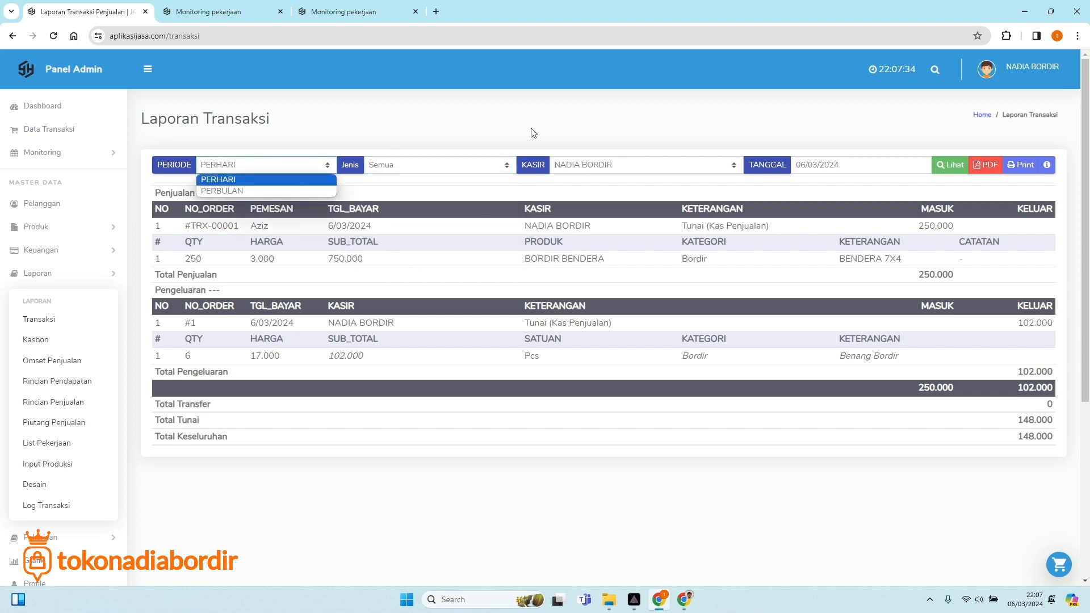
click(827, 147)
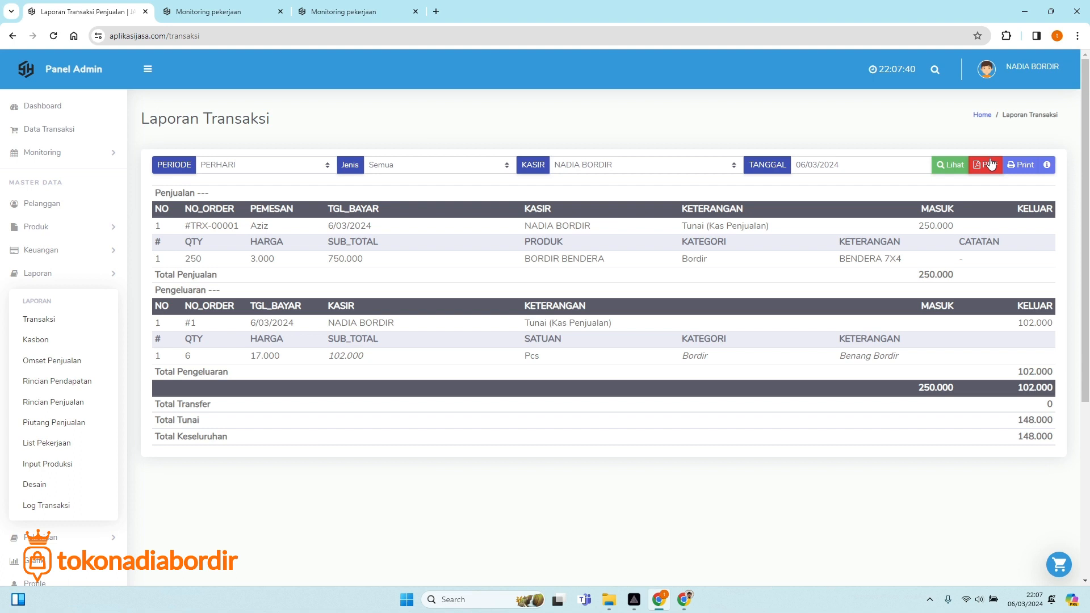
Open the printable report and review its 250.000 sale, 102.000 expense and 148.000 cash lines.
click(1021, 165)
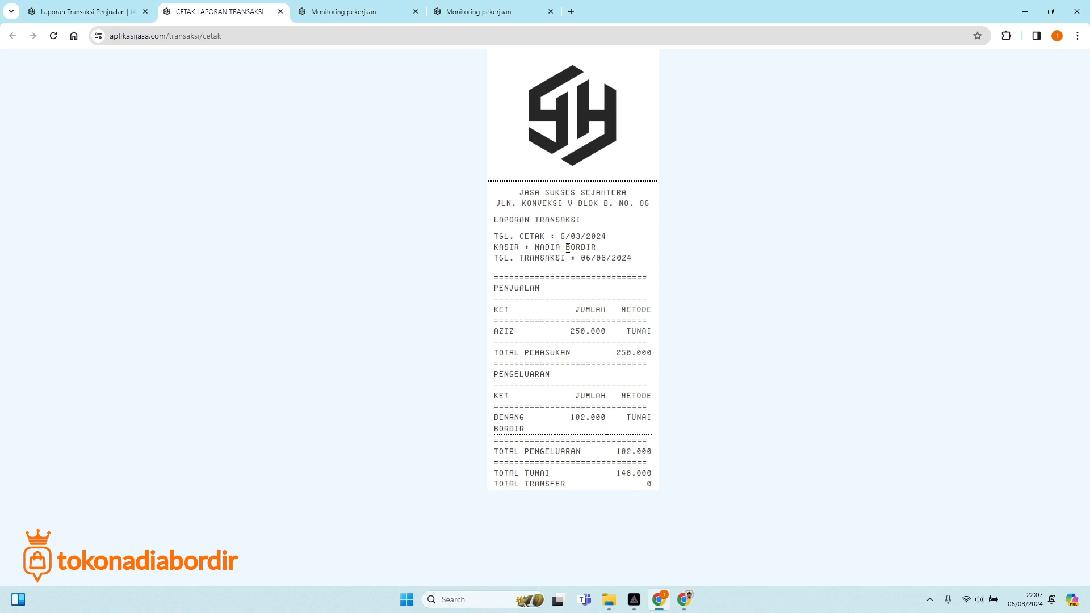
drag(566, 248, 592, 248)
drag(495, 334, 514, 335)
click(592, 296)
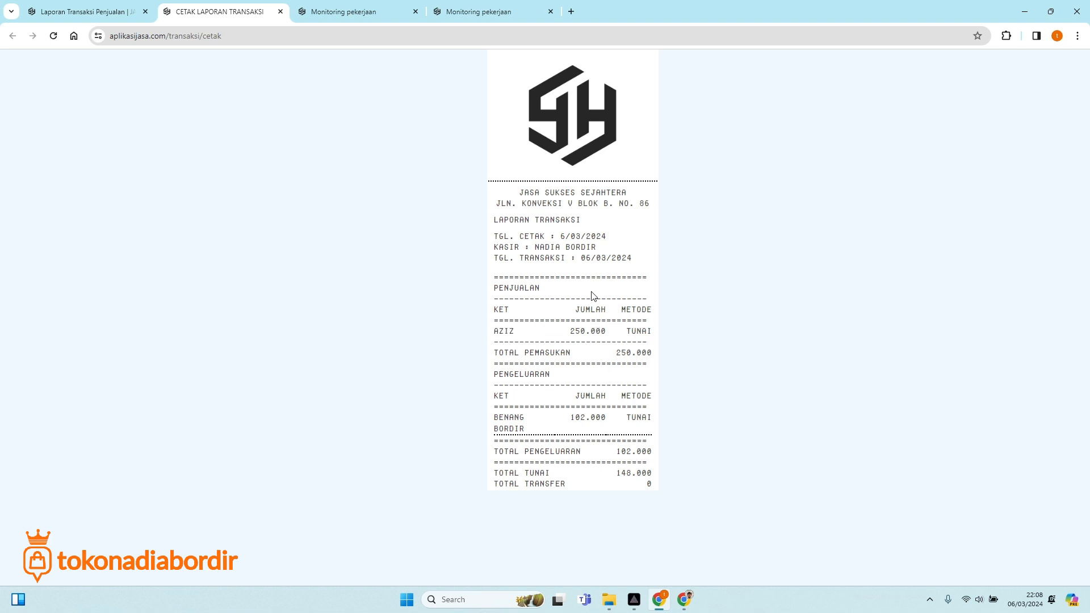
drag(573, 331, 652, 330)
click(570, 332)
click(582, 330)
click(640, 332)
click(651, 330)
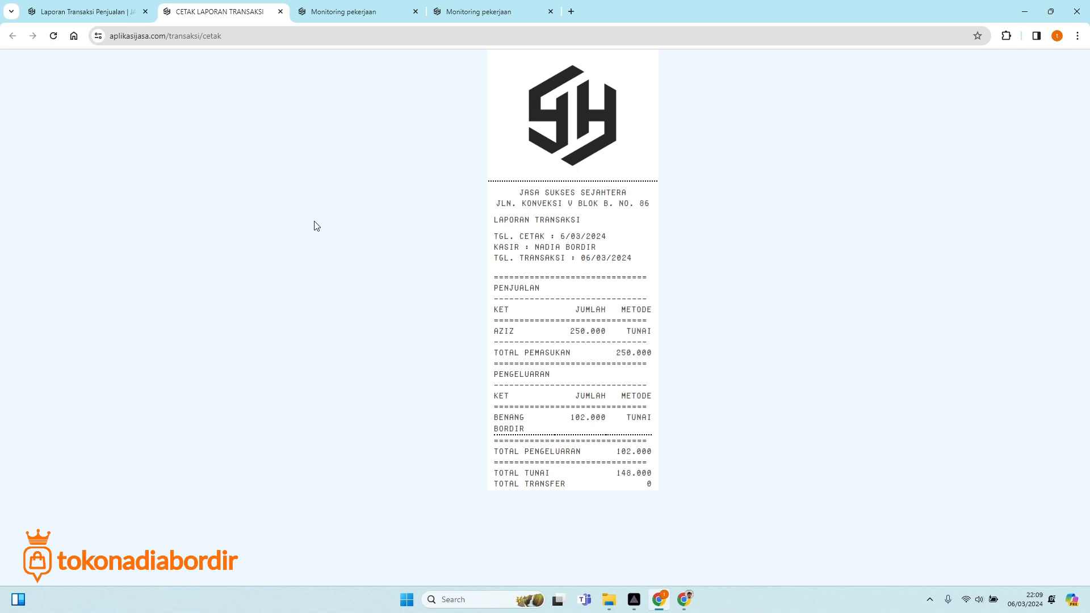
Close the CETAK LAPORAN TRANSAKSI tab and return to the admin Dashboard.
click(281, 12)
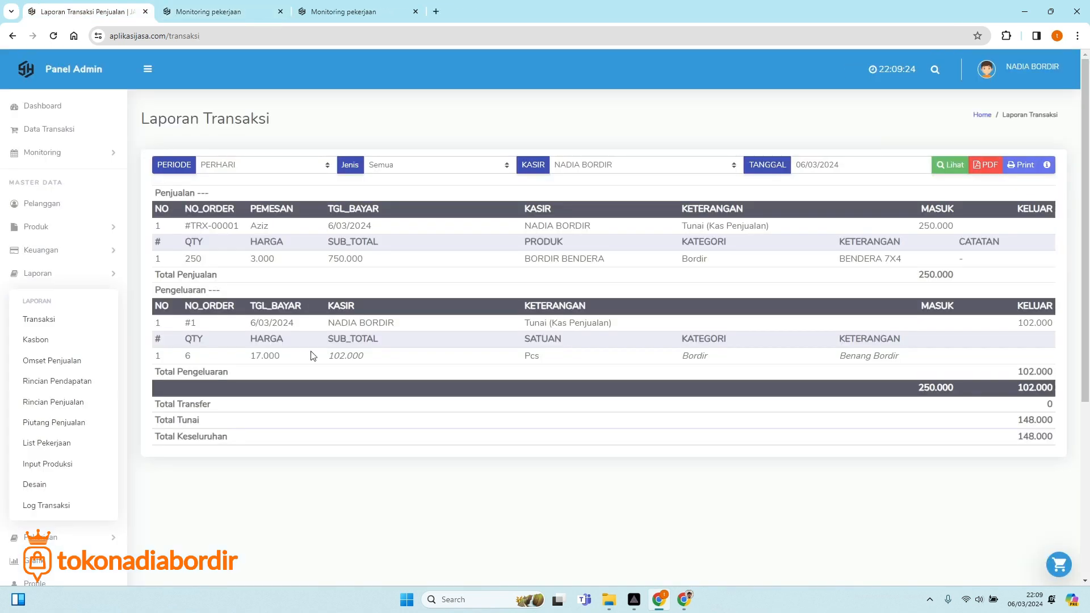
click(47, 108)
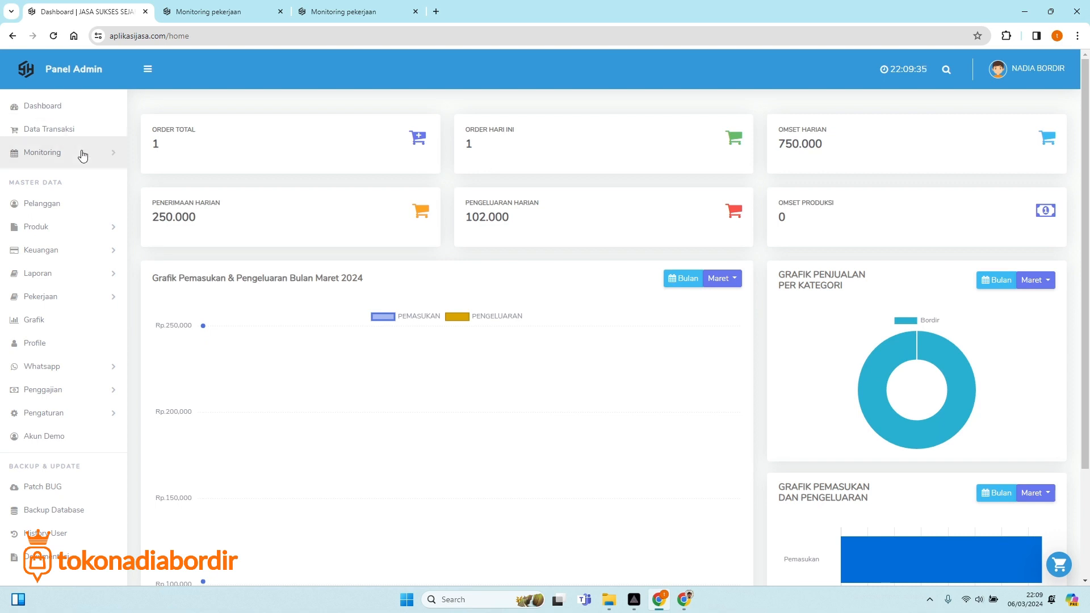
Open invoice TRX-00001 from the Data Transaksi list.
click(73, 131)
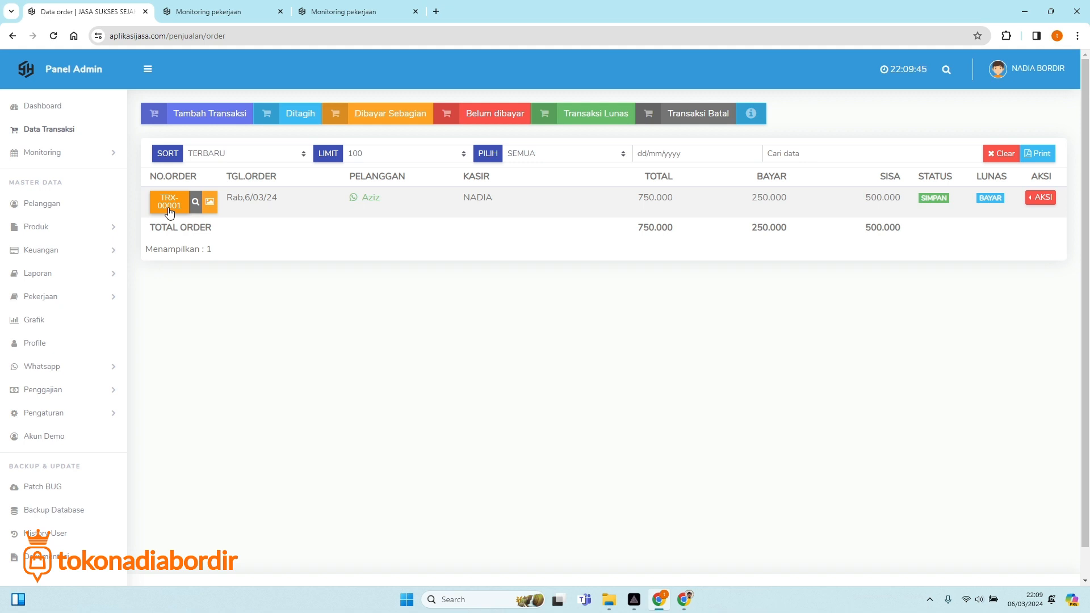
click(169, 202)
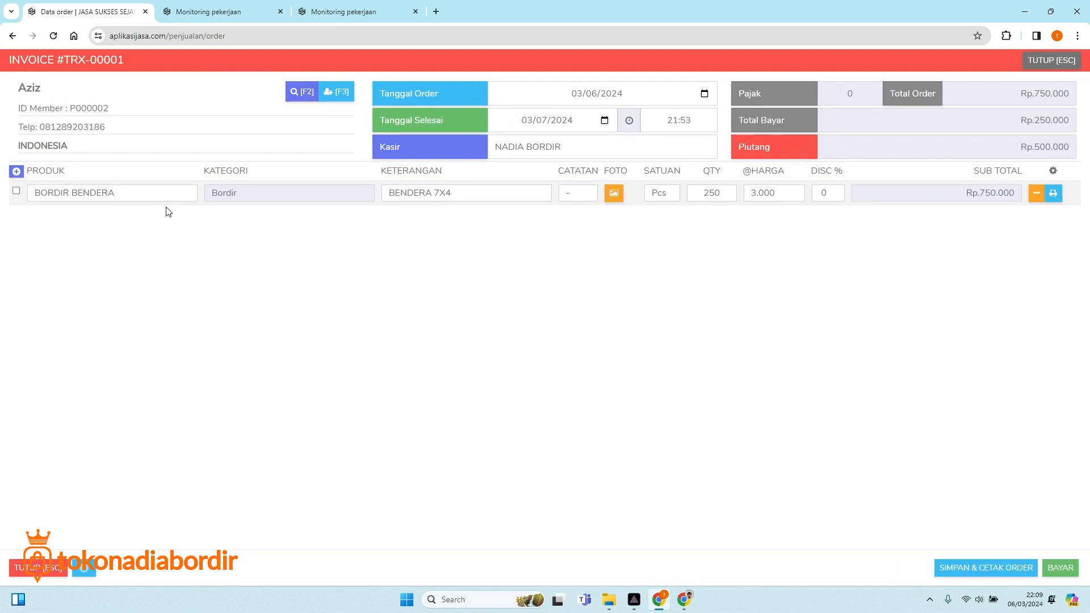
Add a new invoice line with the product SABLON DTF.
click(16, 171)
click(88, 221)
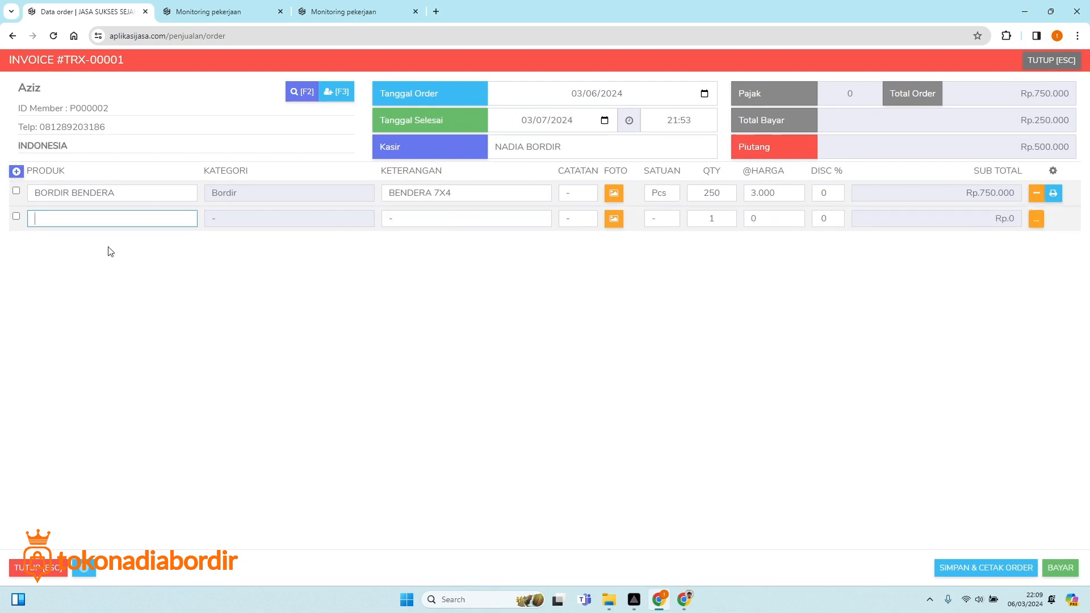
text(SABL)
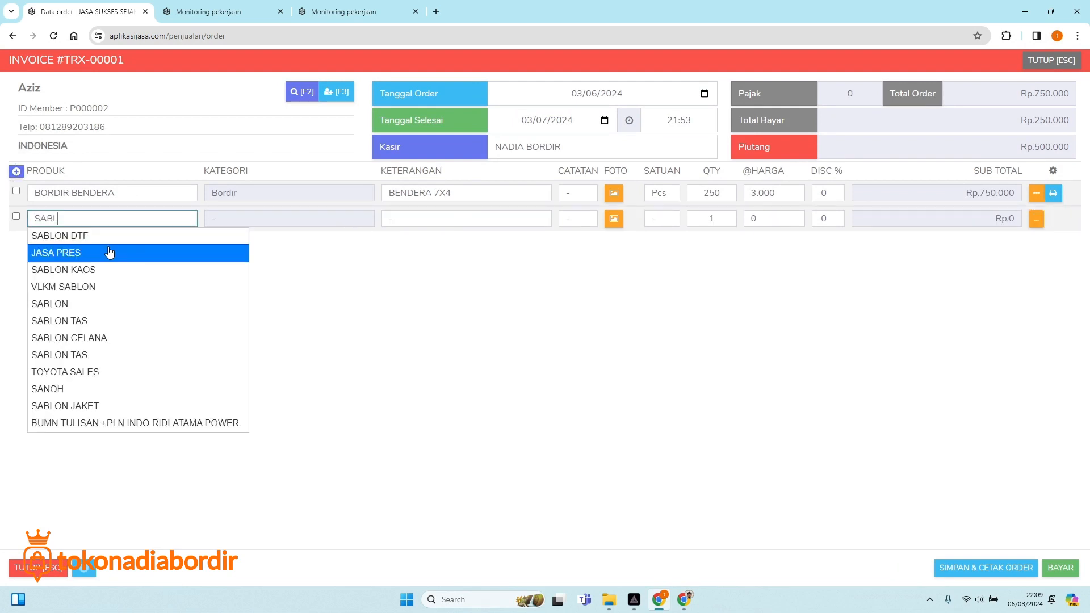
text(ON)
click(100, 234)
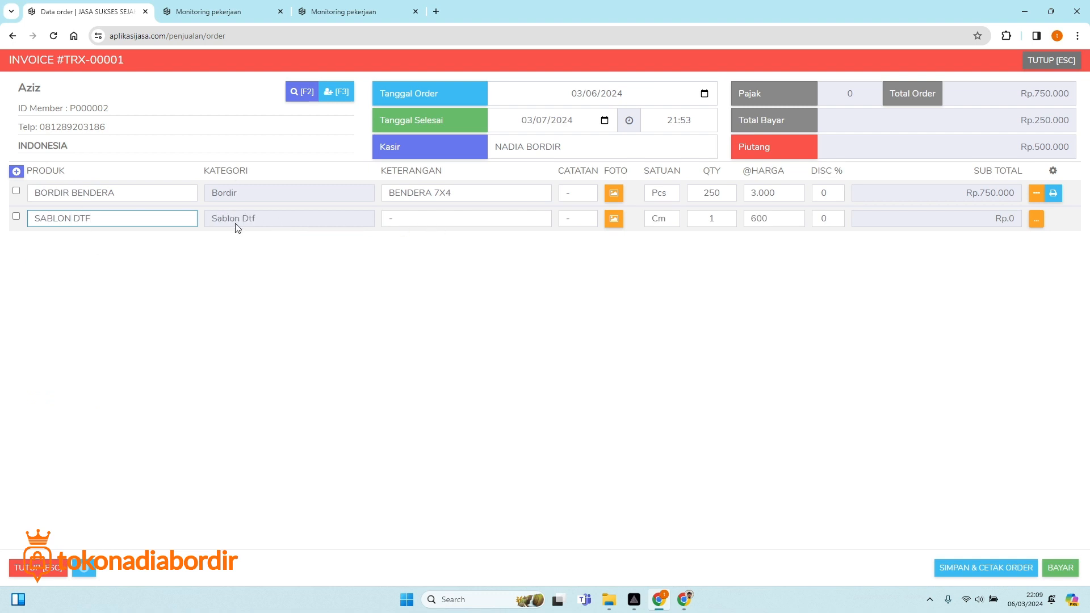
Give the SABLON DTF line description ANIME and quantity 300, then open its photo form.
click(414, 216)
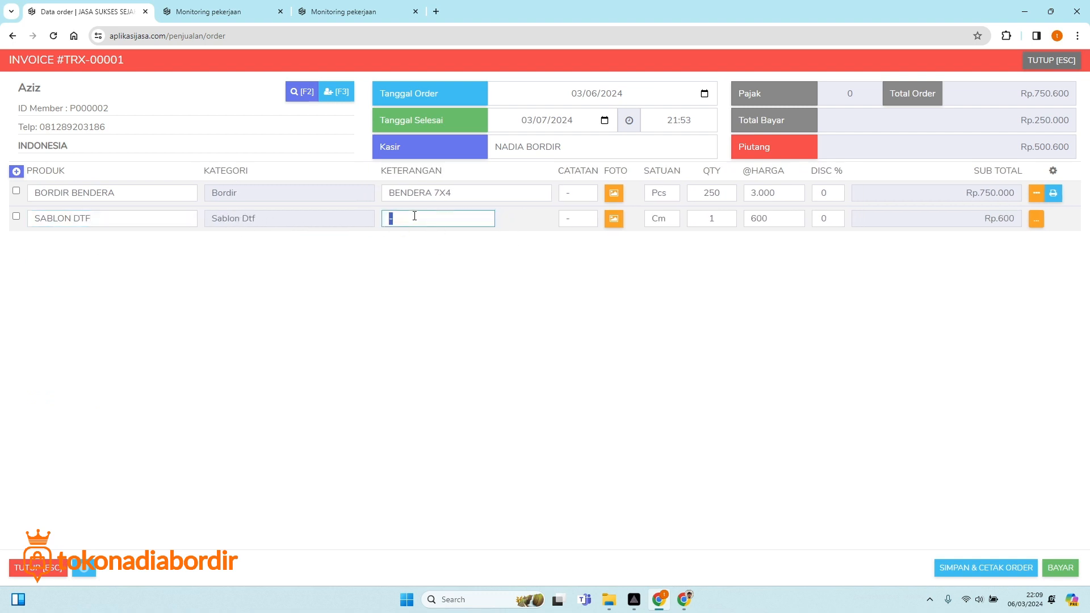
text(A)
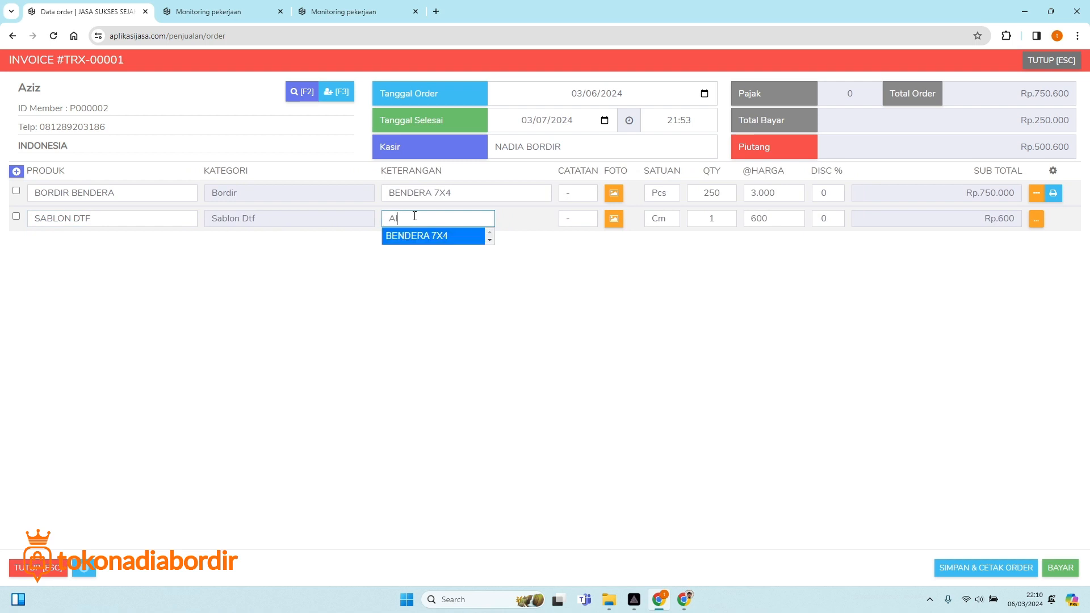
text(lNIME)
click(408, 241)
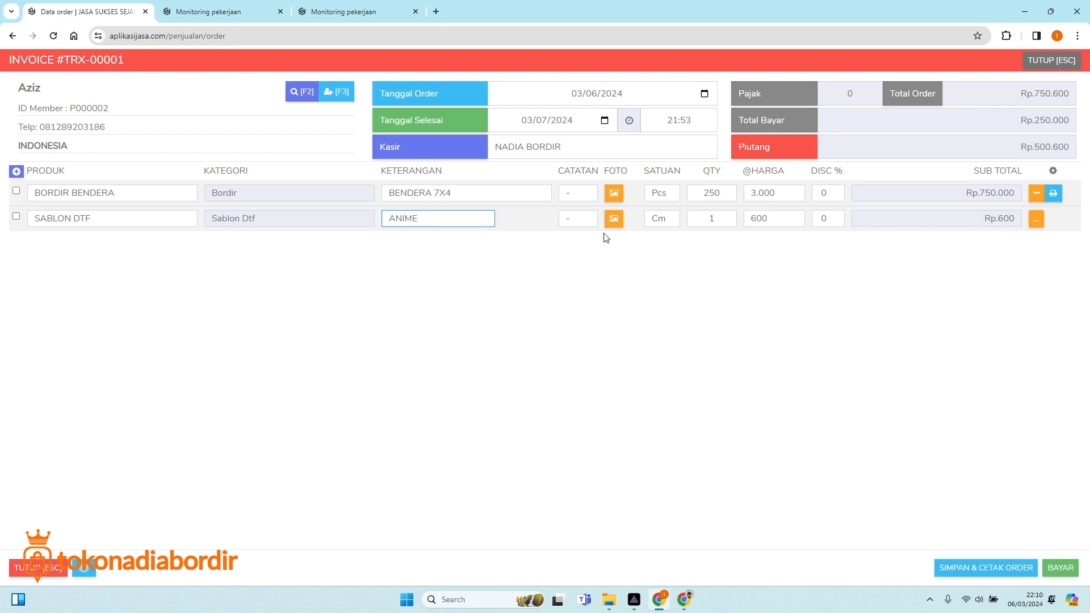
click(712, 217)
text(1)
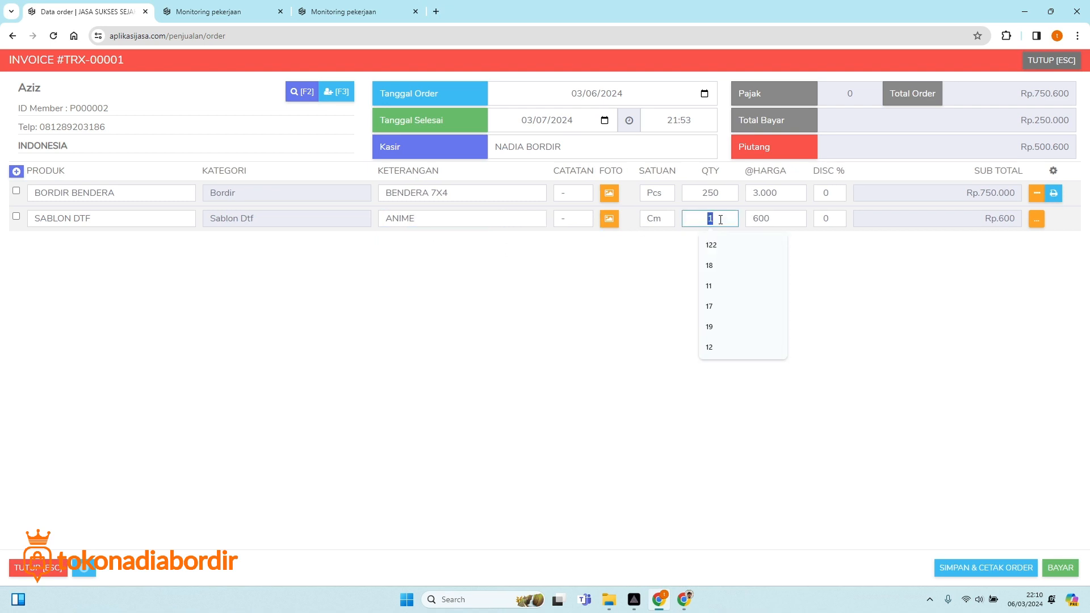
text(300)
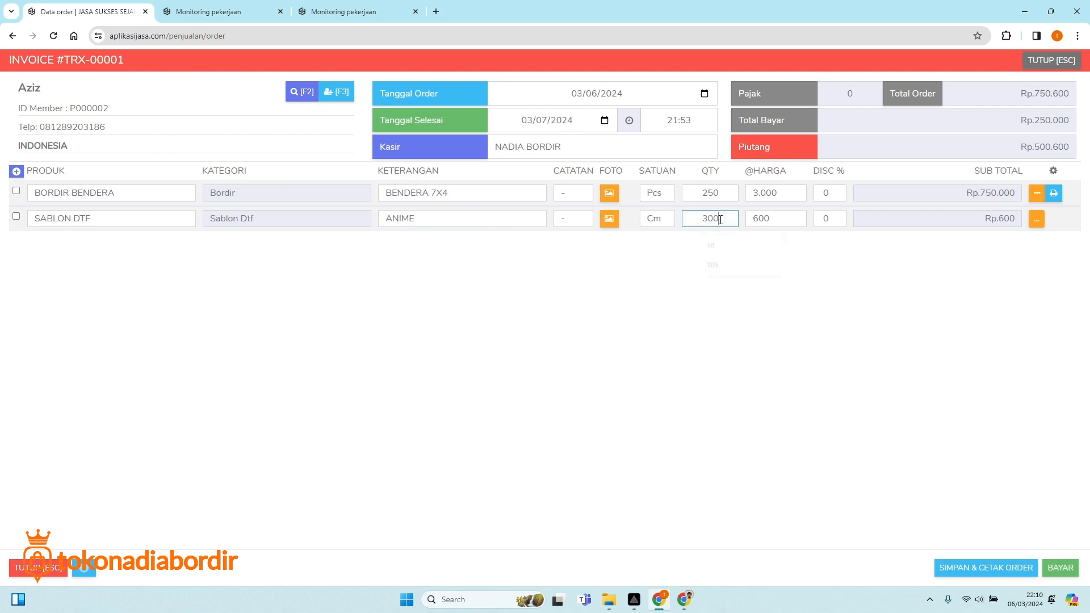
click(780, 263)
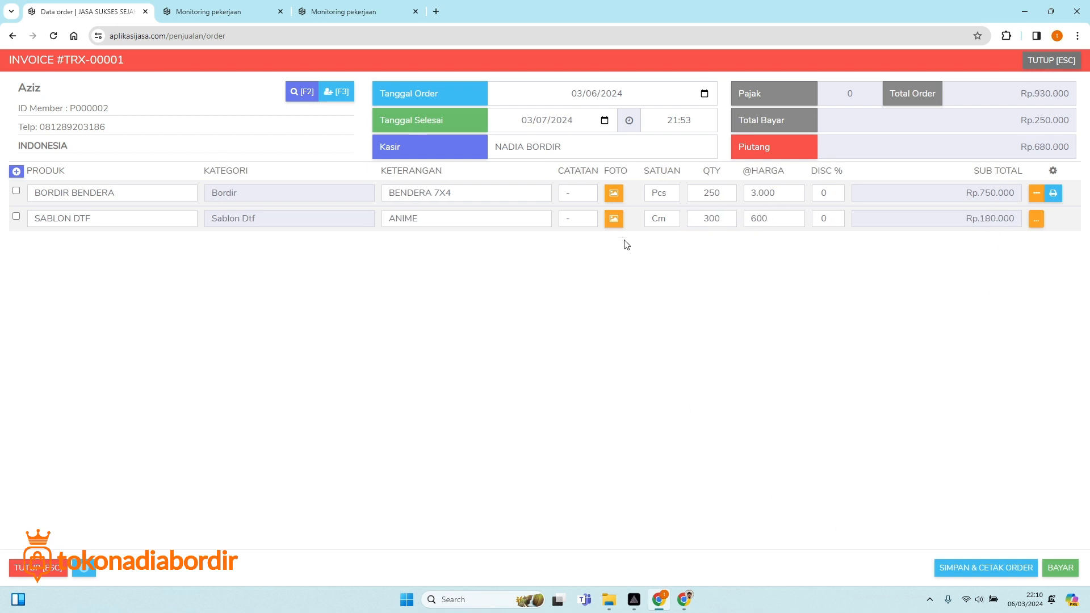
click(613, 223)
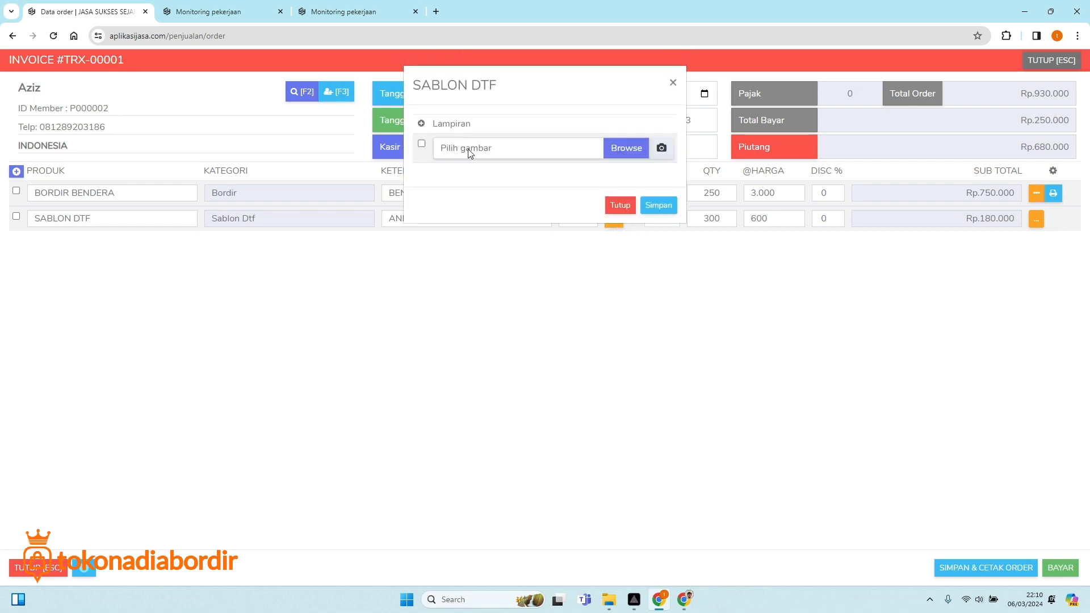
Attach and save Photo_1623315104248.jpg on the SABLON DTF line, then add a blank line.
click(635, 148)
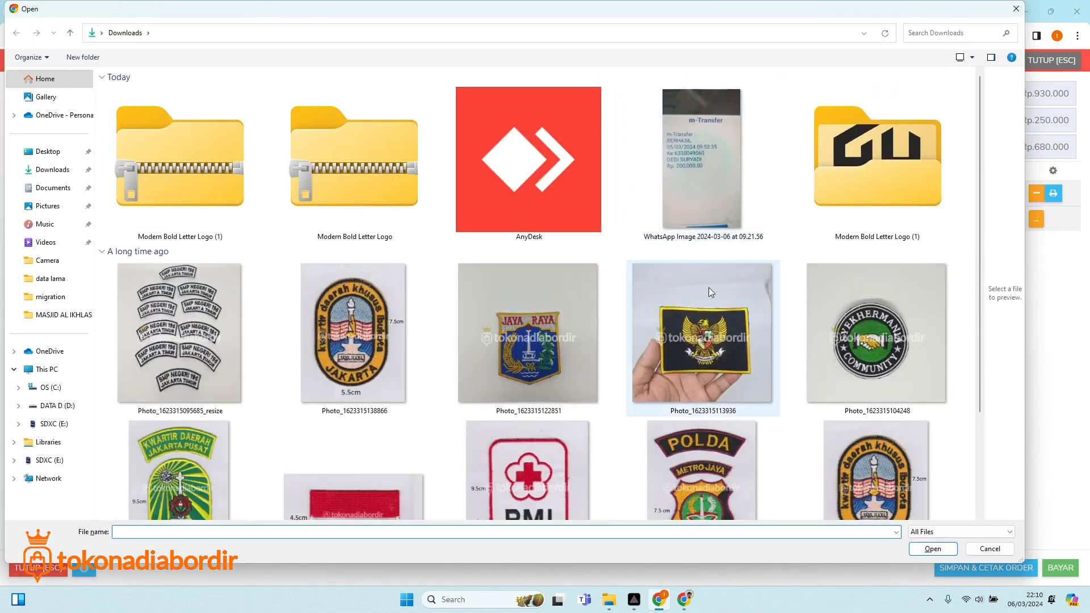
scroll(809, 391, down, 3)
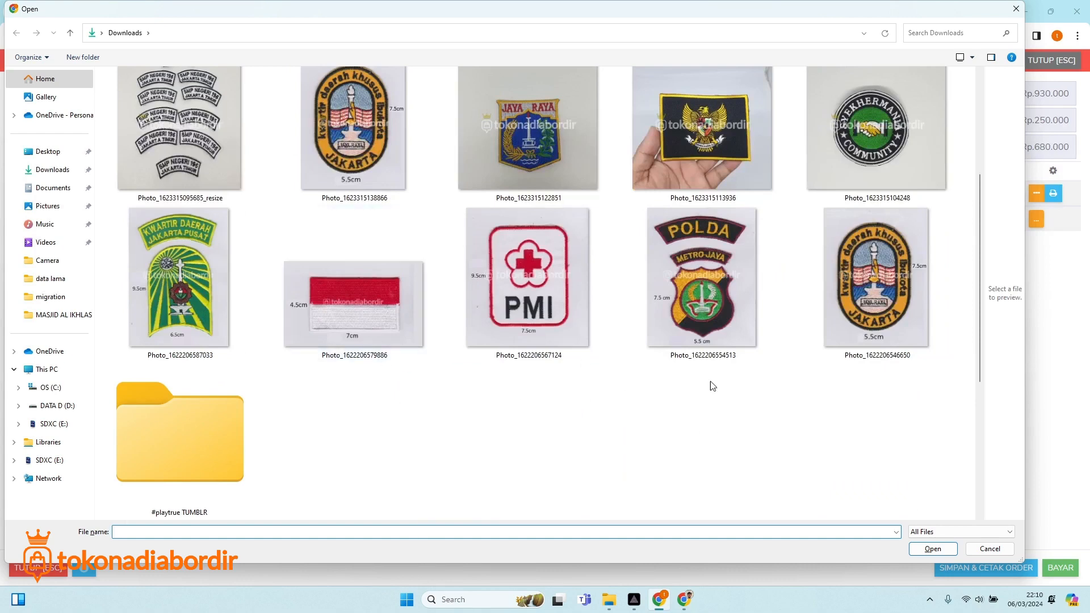
double_click(861, 181)
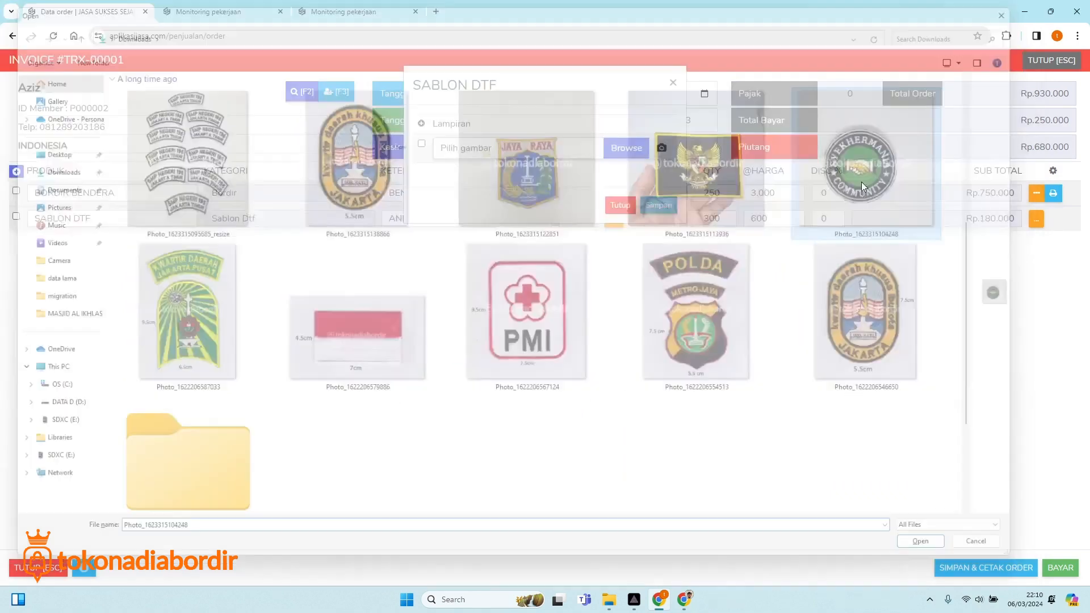
click(662, 204)
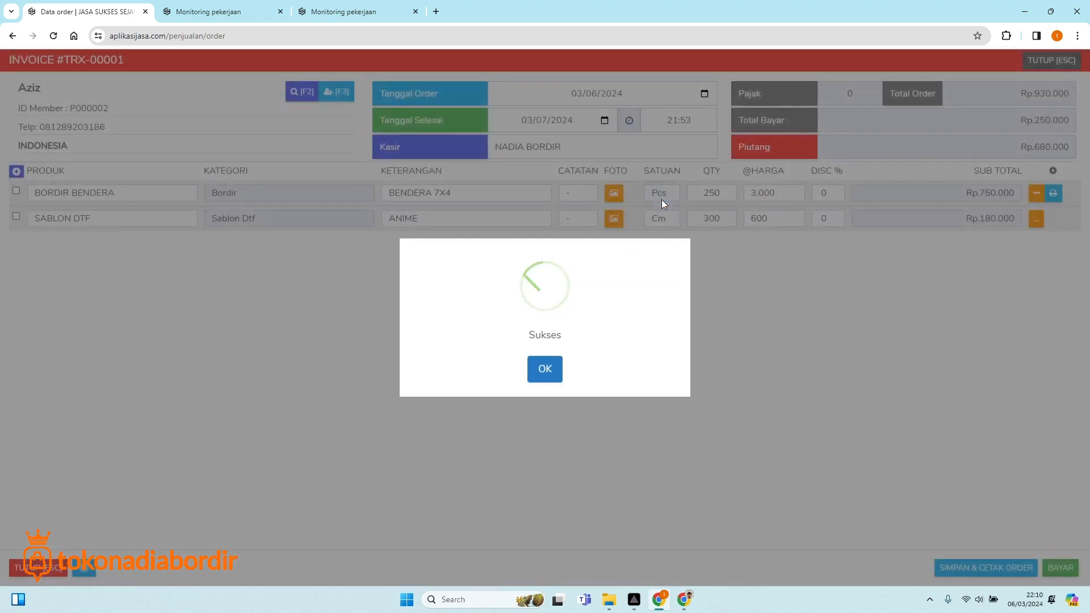
click(543, 375)
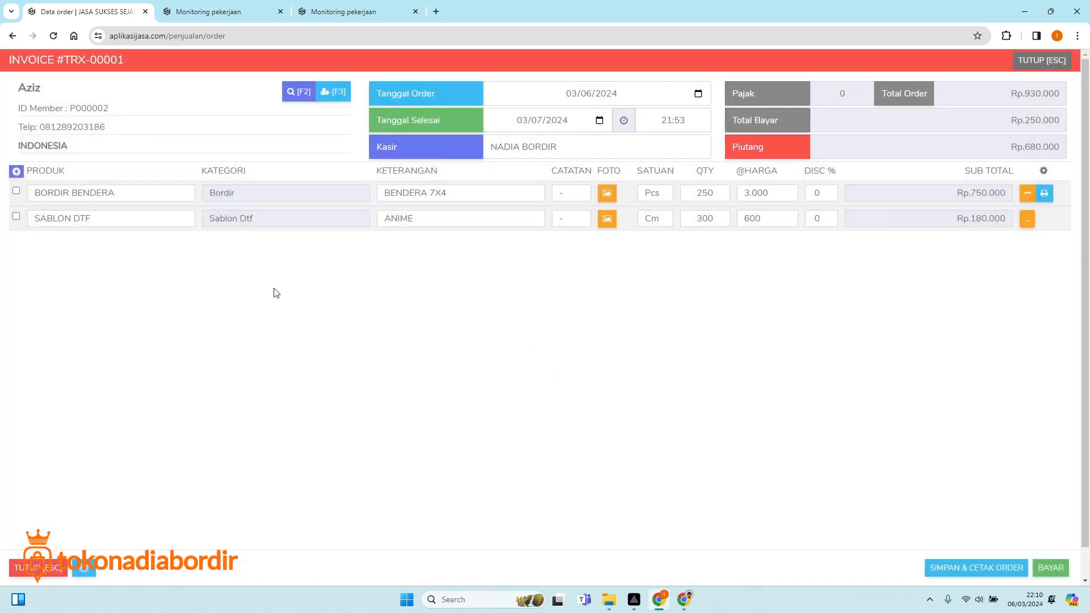
click(16, 172)
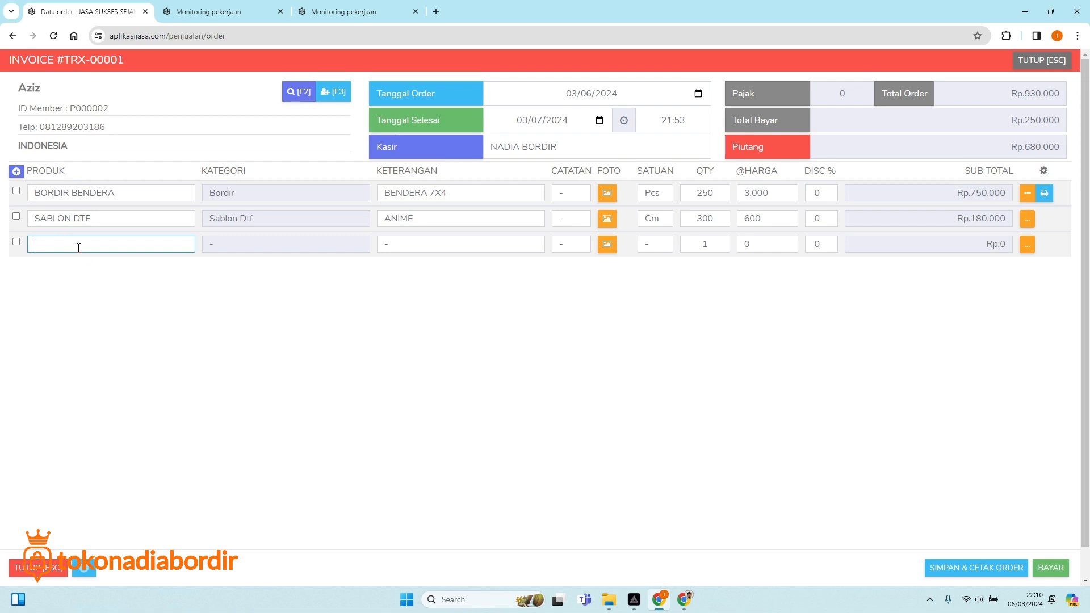
Make the third line JASA PRES, described KAOS FUTSAL, quantity 100, and open its photo form.
text(JASA)
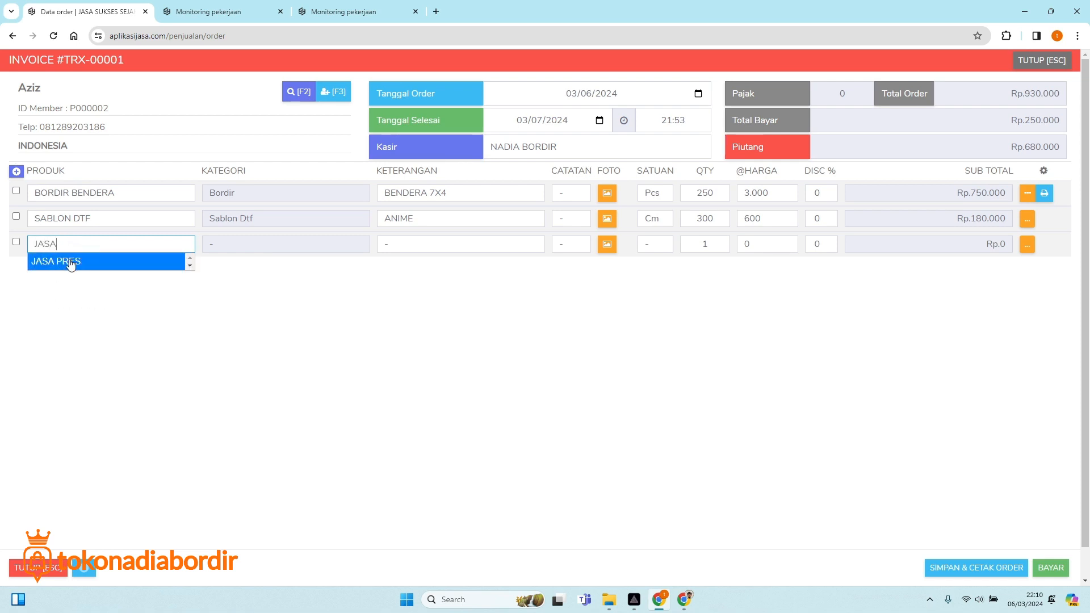
click(70, 263)
click(395, 248)
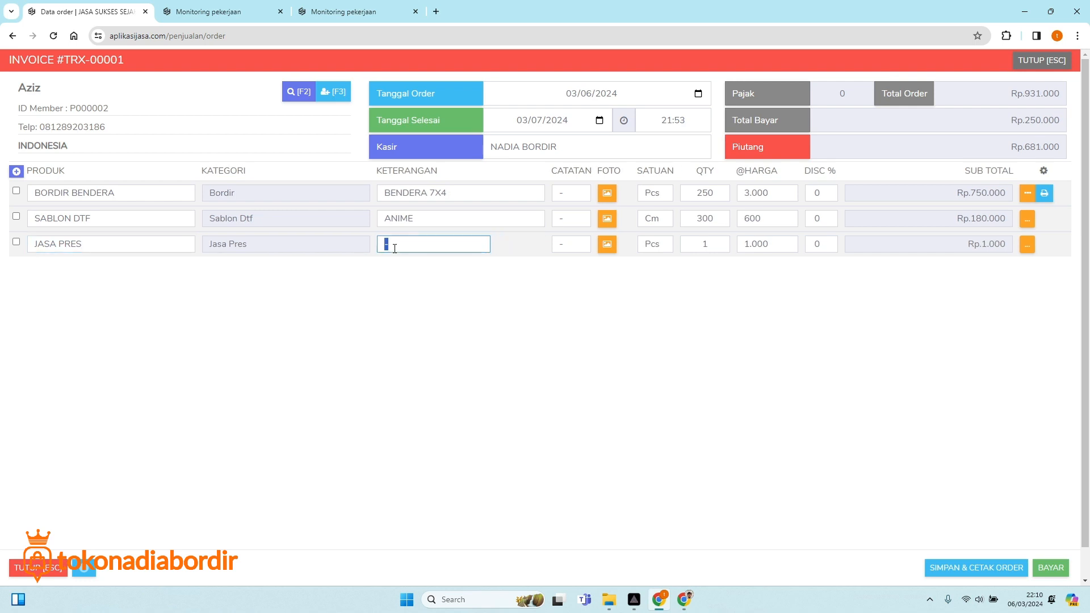
text(KA)
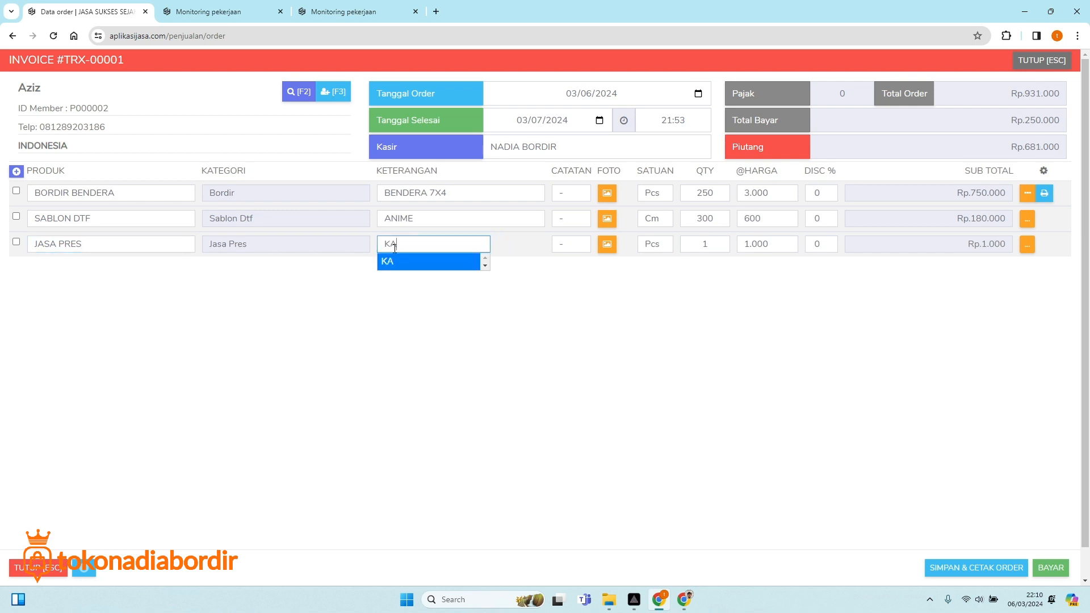
text(OS FUTSAL)
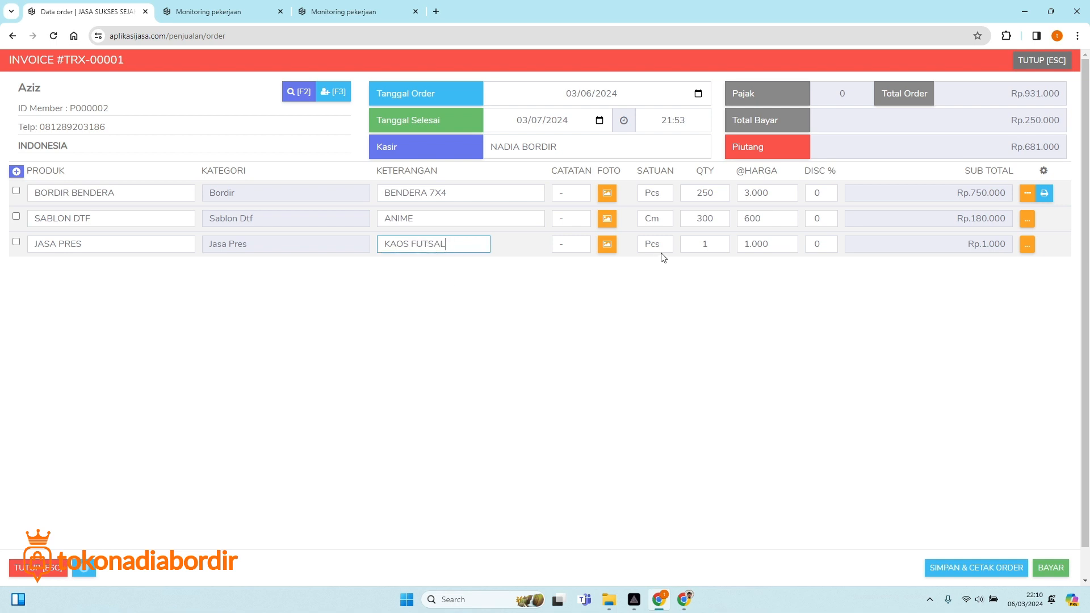
click(703, 248)
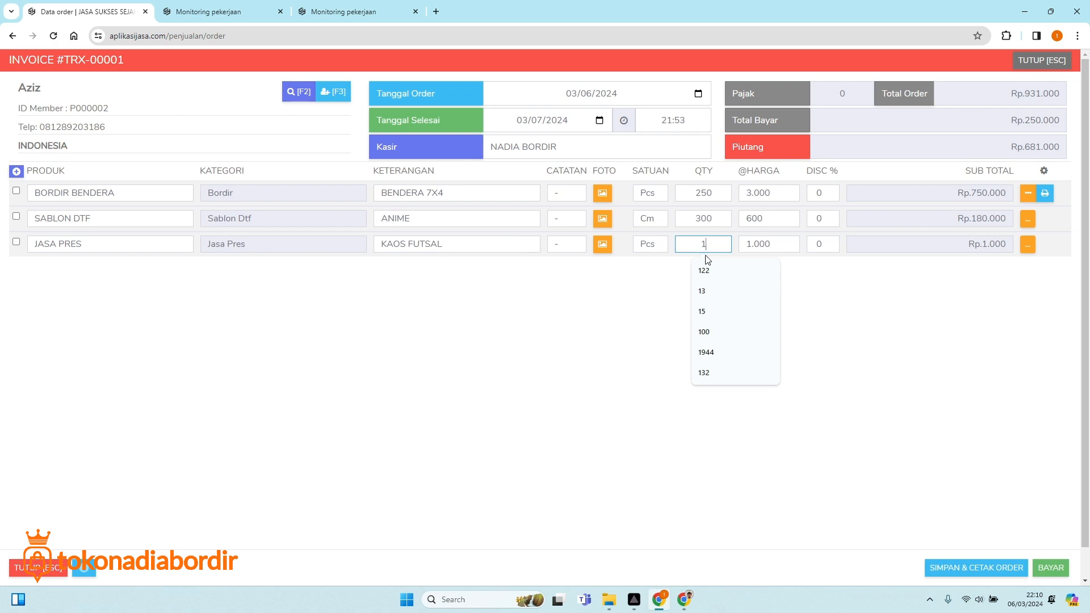
text(00)
click(637, 308)
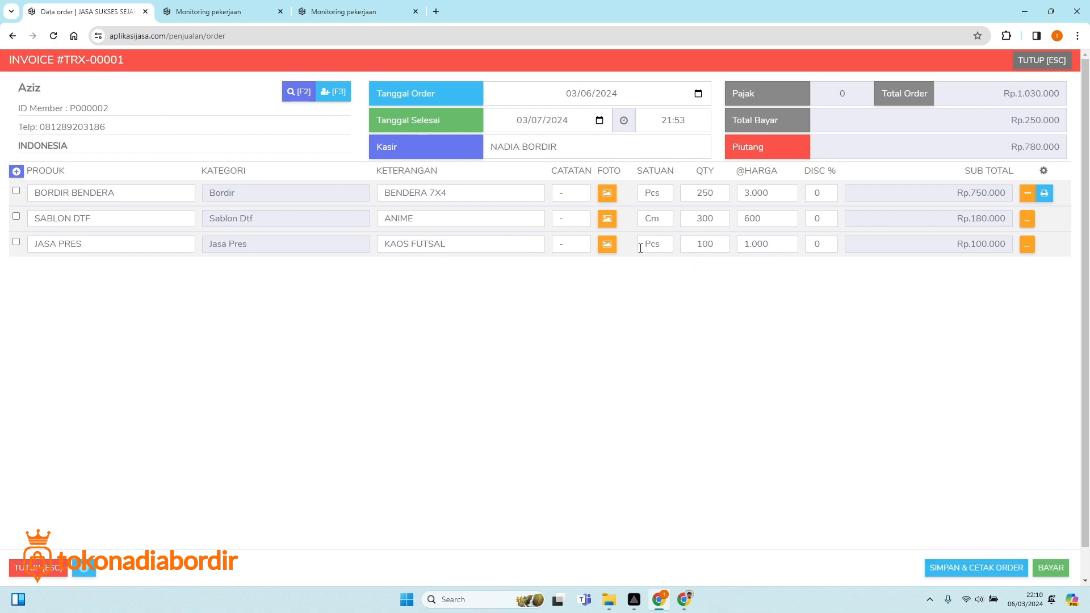
click(612, 241)
Attach Photo_1623315113936.jpg to the JASA PRES line and save it.
click(625, 146)
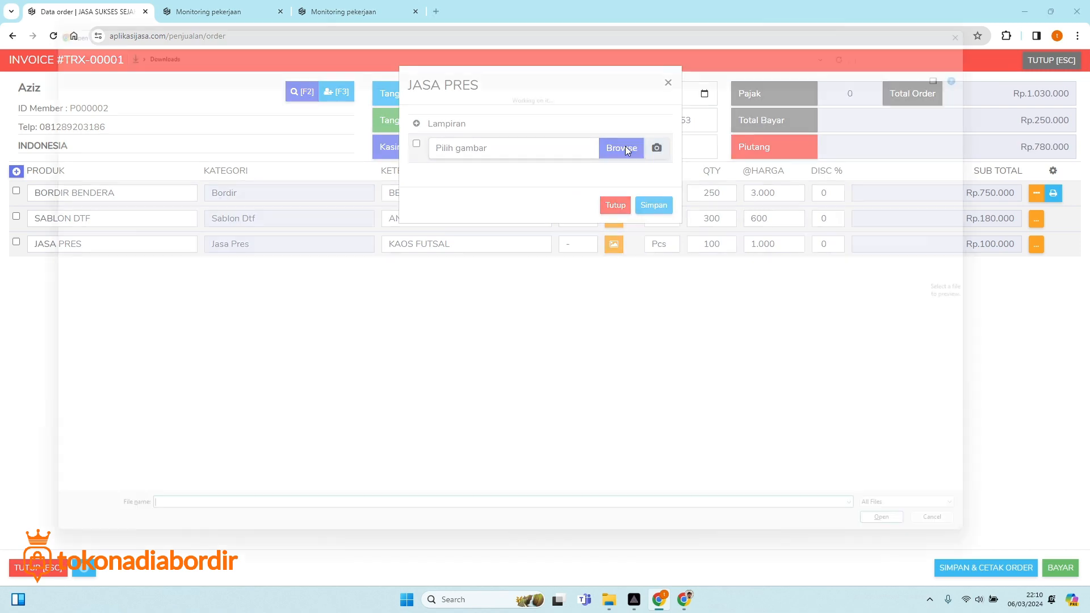
scroll(734, 220, down, 4)
scroll(734, 221, up, 1)
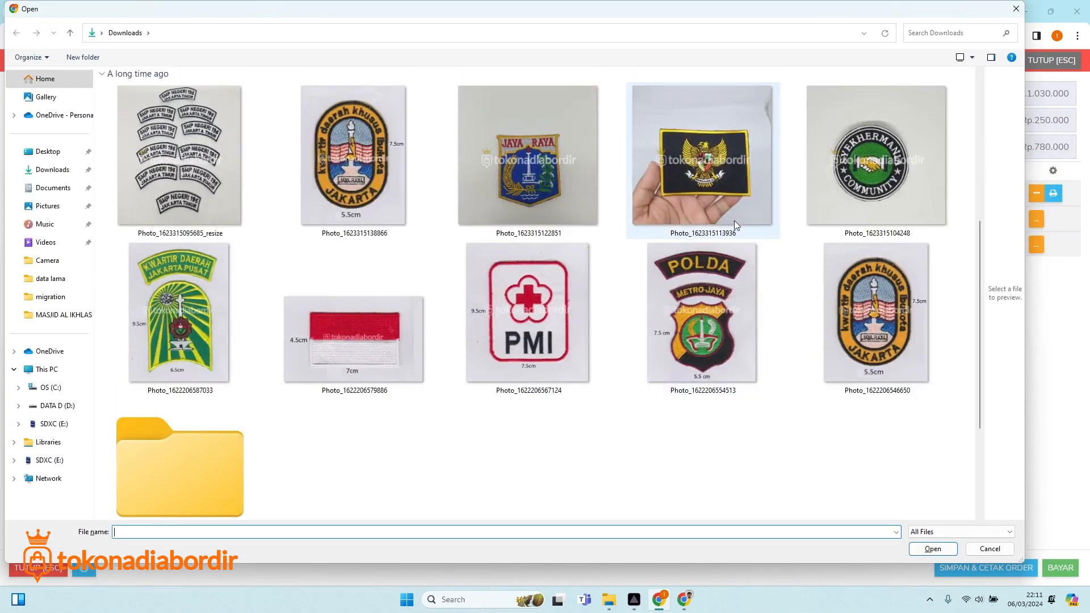
double_click(714, 186)
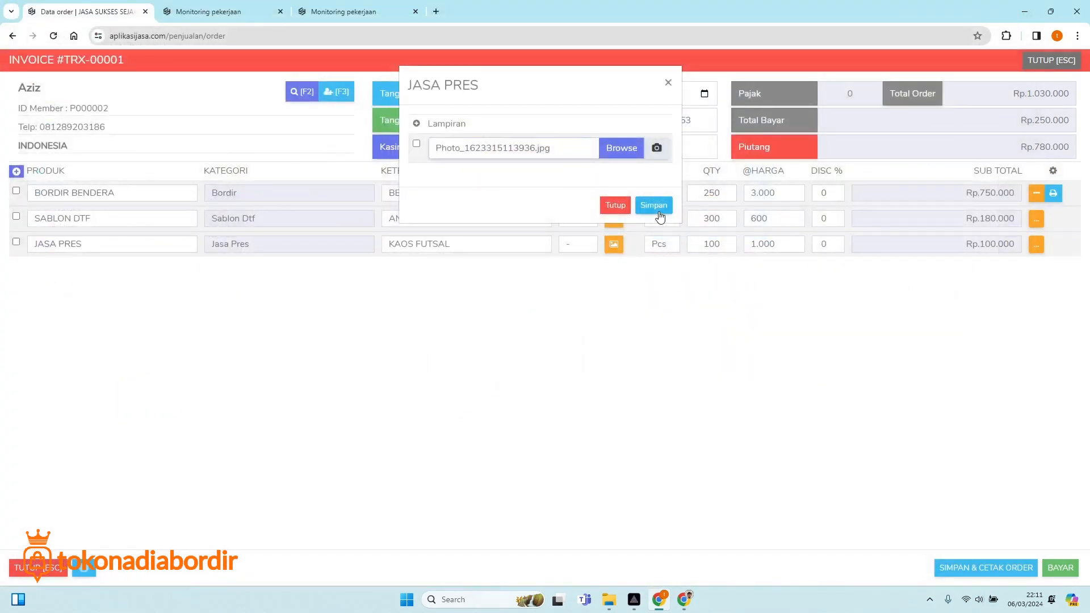
click(659, 213)
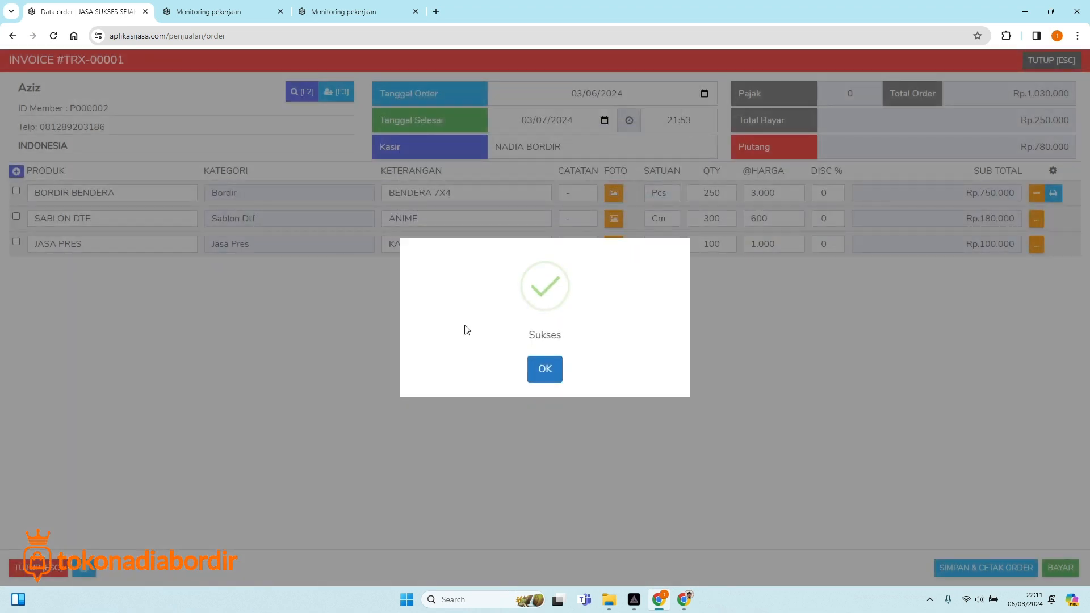
click(548, 372)
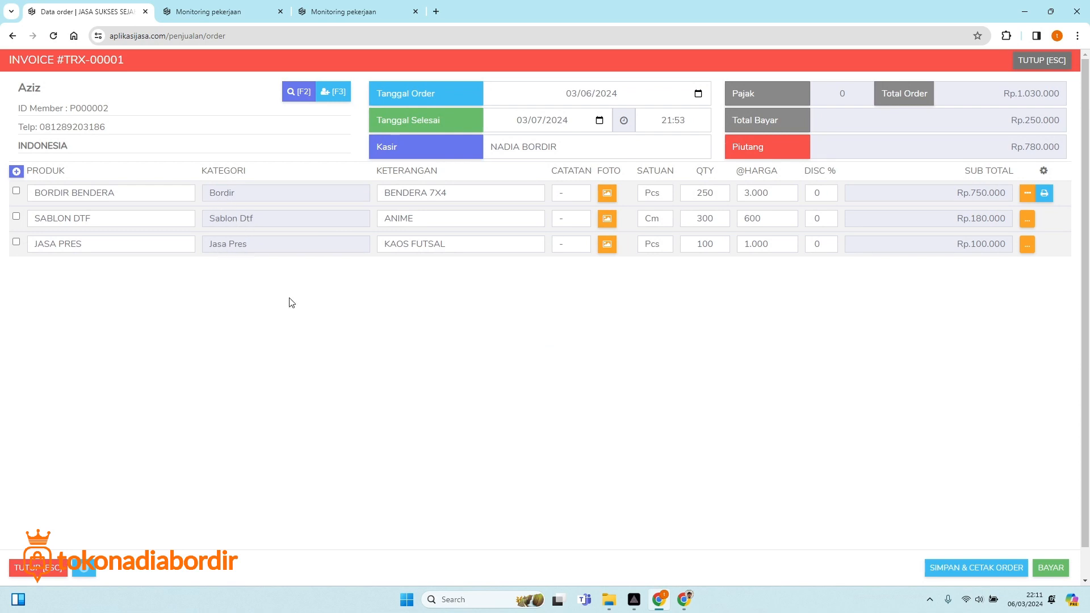
Save and print order TRX-00001, confirming the 'Anda yakin?' prompt.
click(968, 568)
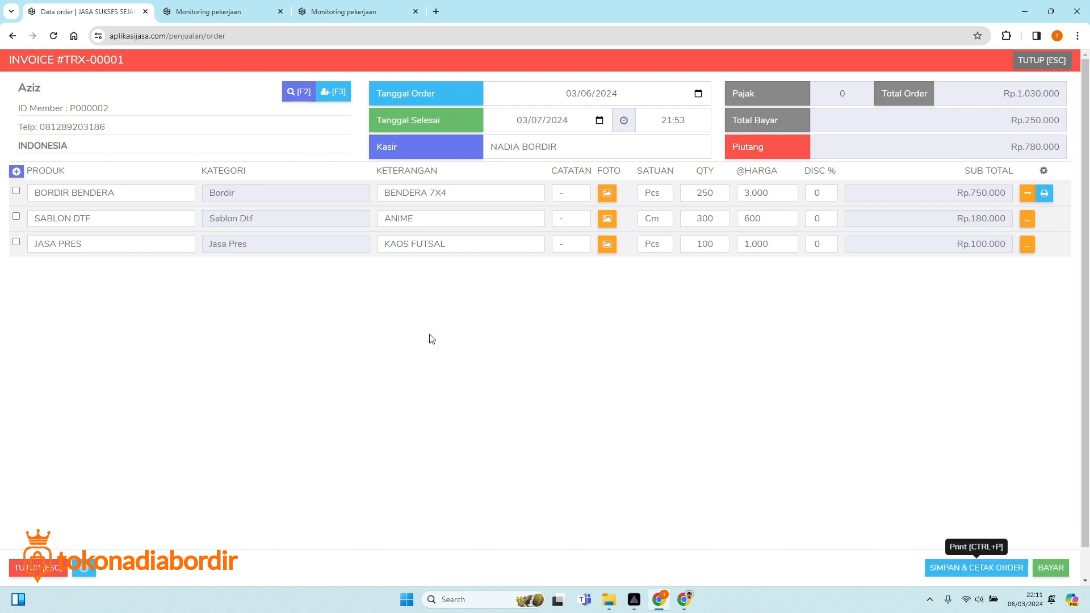
click(521, 382)
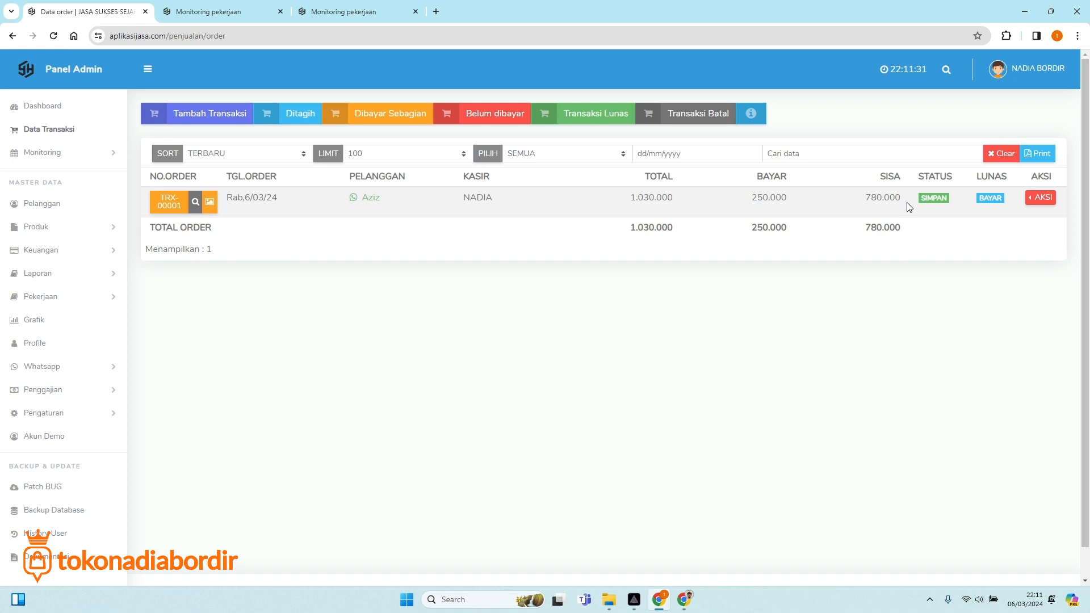
Open the dashboard, note the 1.030.000 daily turnover, and read the category pie chart values.
click(69, 130)
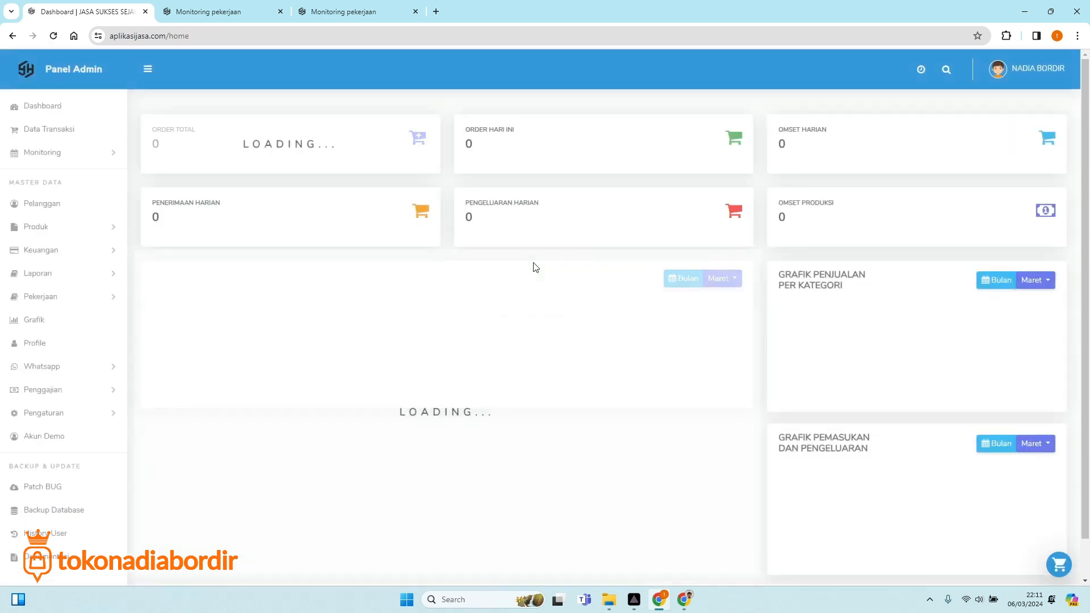
drag(776, 144, 837, 155)
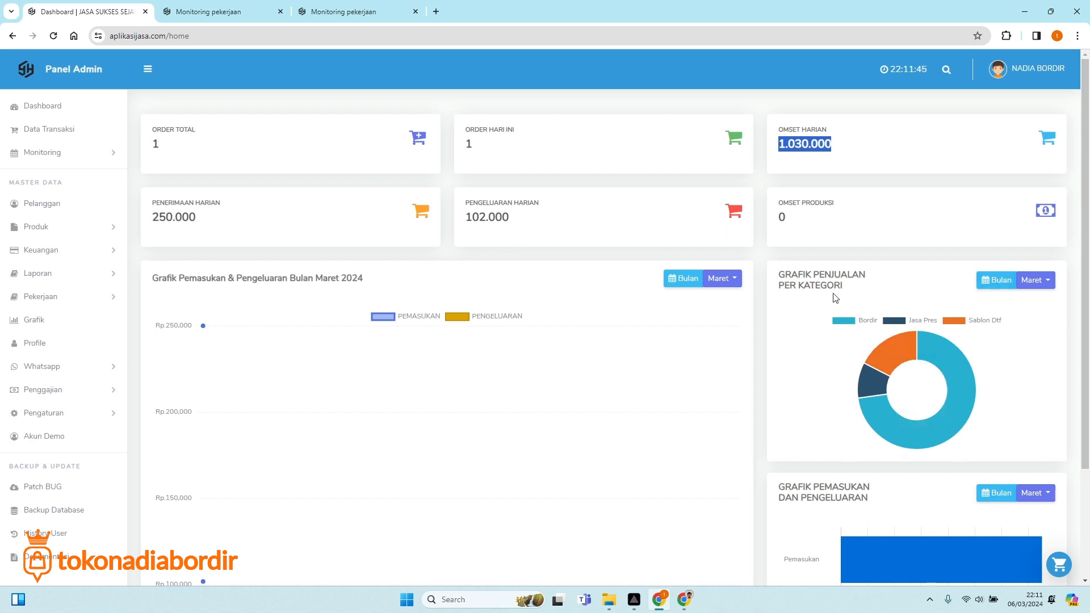
mouse_move(913, 348)
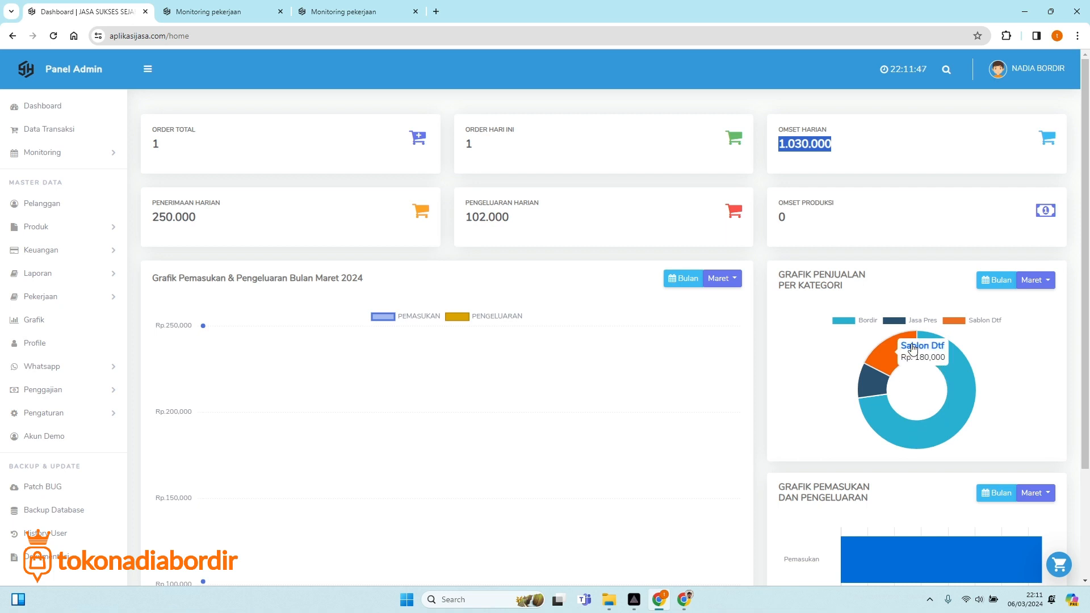
mouse_move(965, 408)
mouse_move(872, 385)
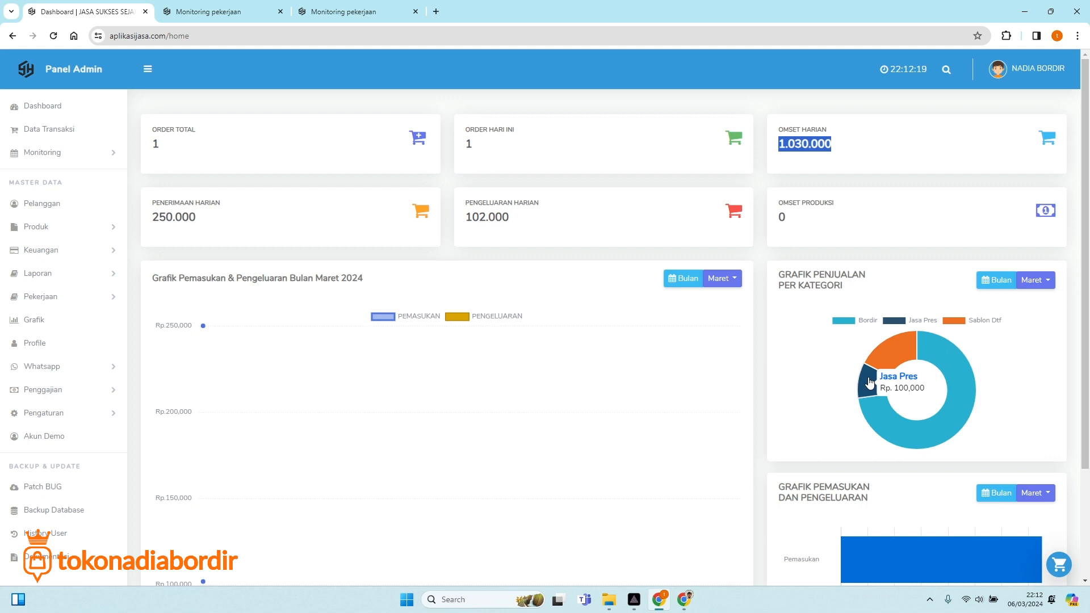
Read the values on the lower dashboard income charts.
scroll(908, 459, down, 2)
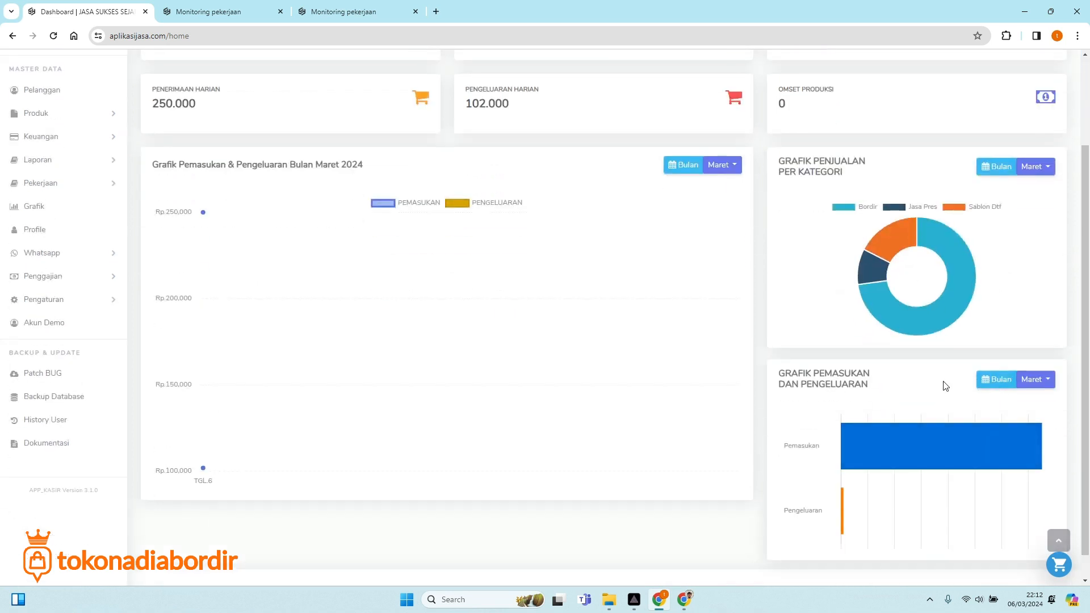
mouse_move(899, 438)
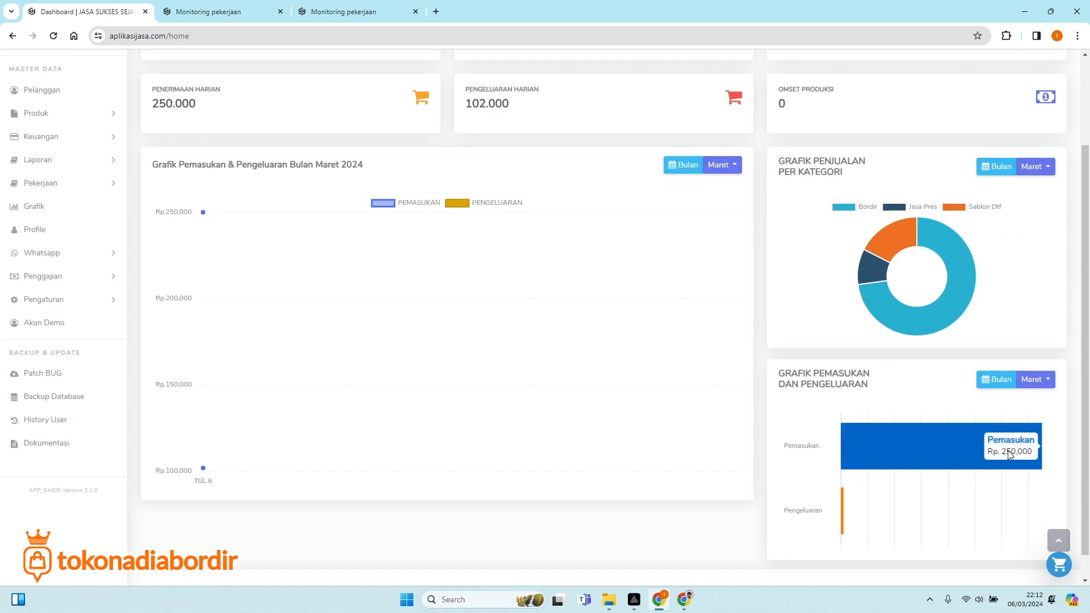
mouse_move(842, 497)
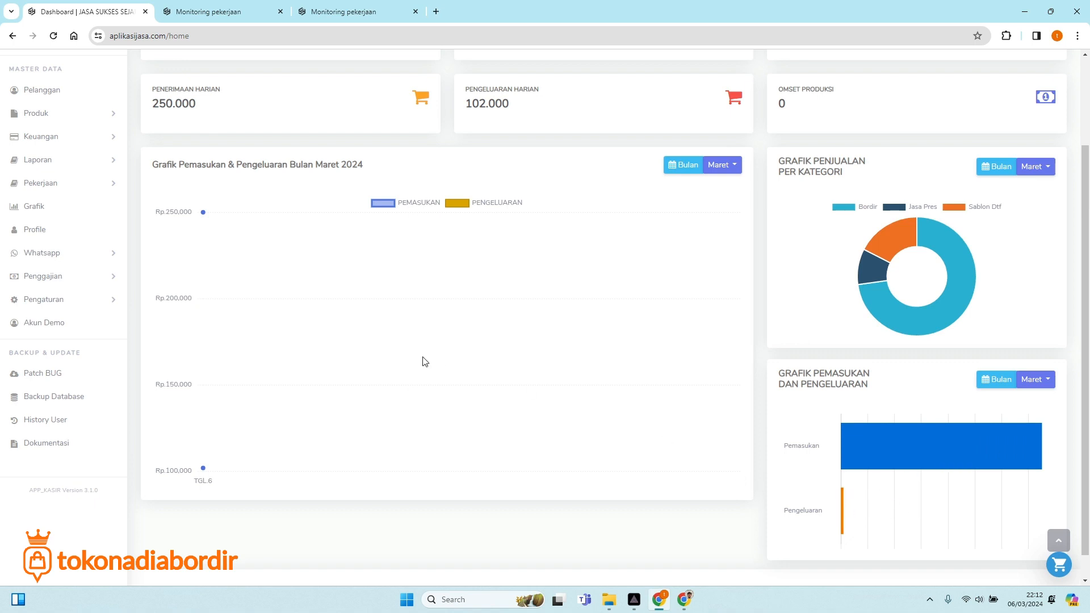
scroll(254, 480, up, 1)
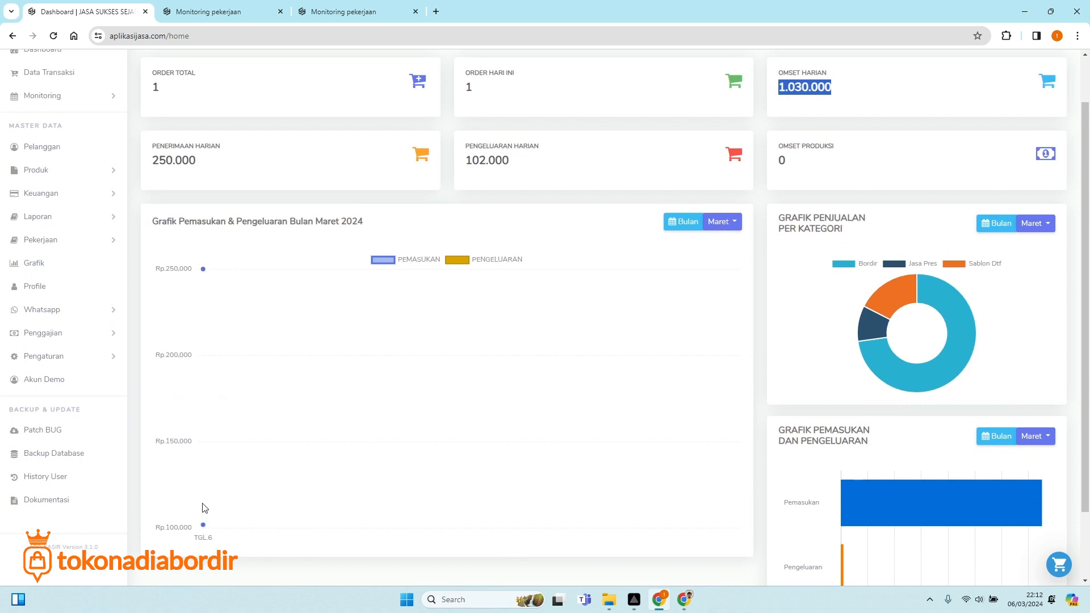
mouse_move(205, 526)
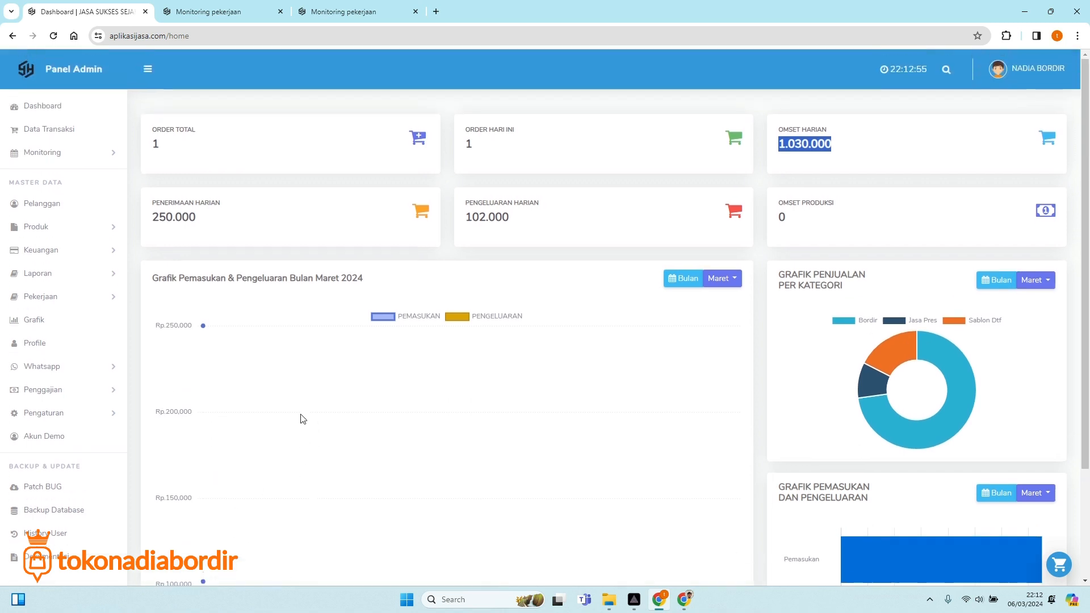
scroll(307, 448, up, 1)
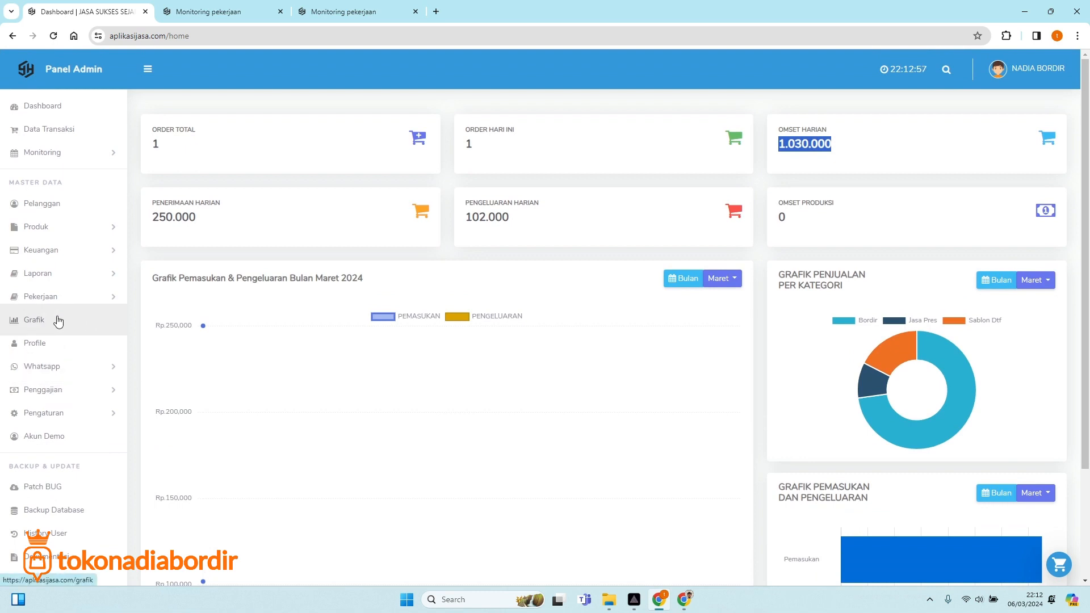
Browse the Grafik page's monthly revenue and product sales charts, then open Laporan Hasil Produksi.
click(59, 321)
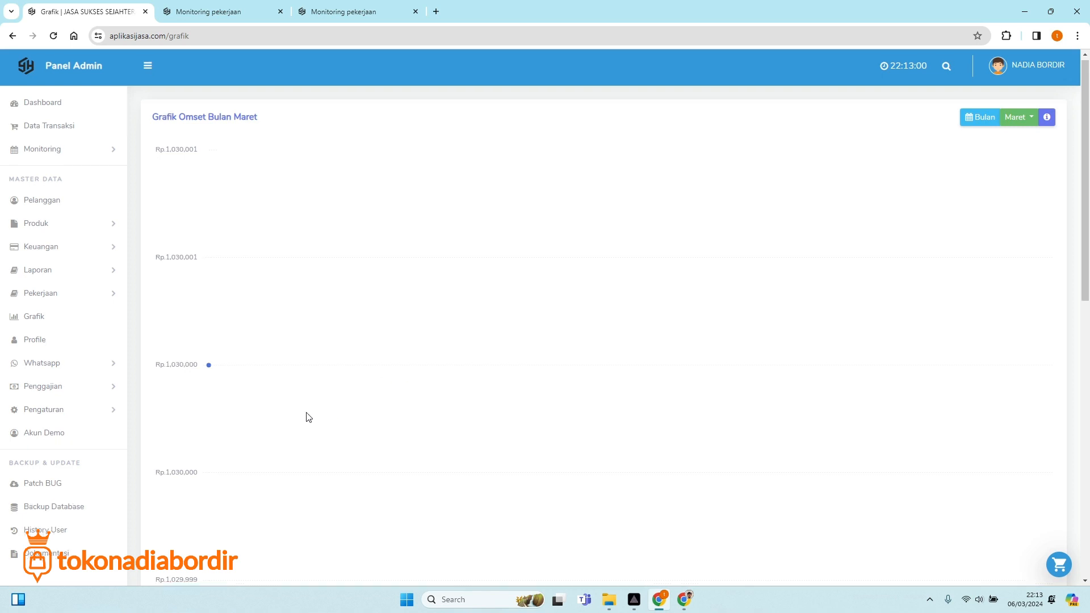
scroll(307, 416, down, 6)
scroll(341, 443, down, 4)
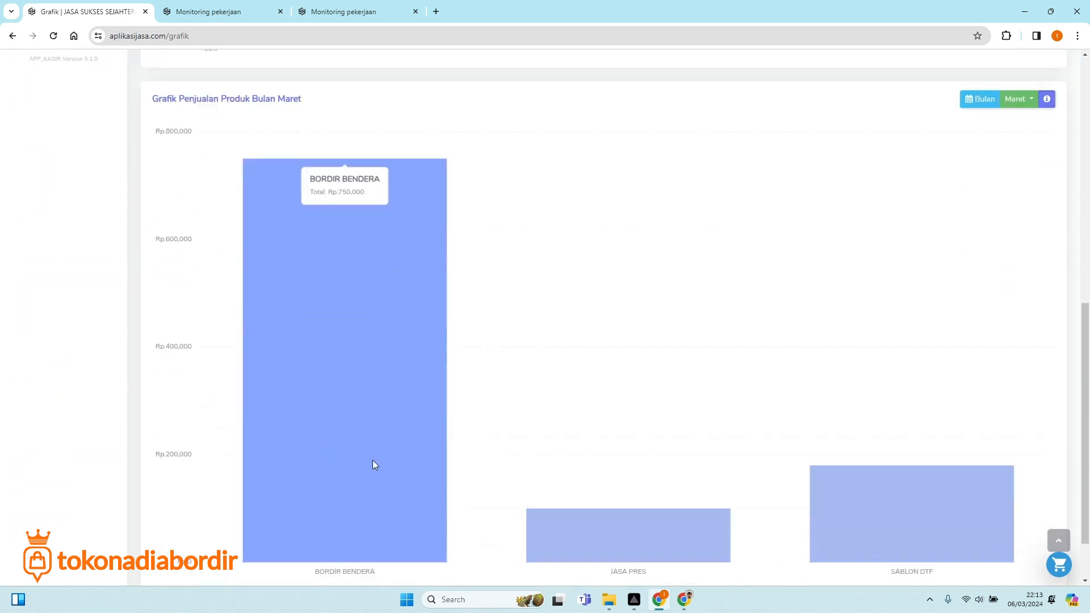
scroll(364, 325, up, 1)
scroll(346, 300, up, 1)
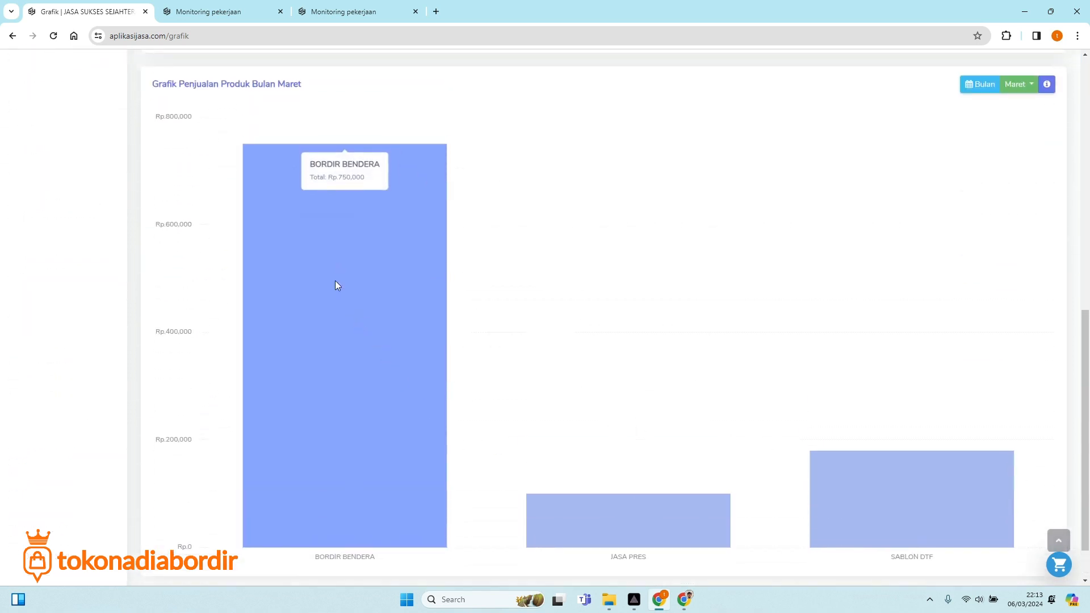
scroll(506, 377, down, 1)
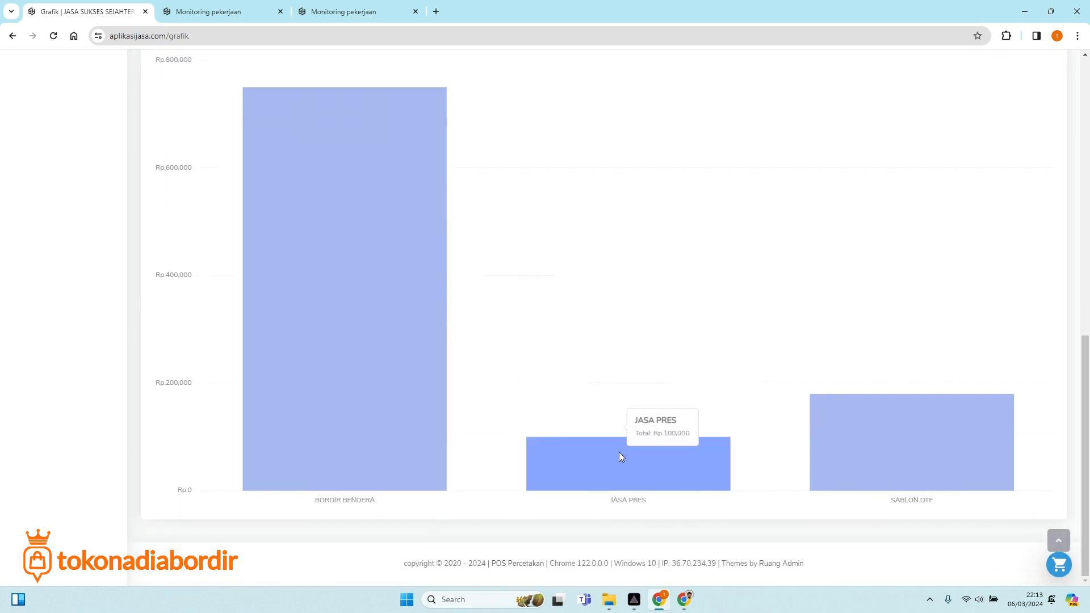
scroll(343, 374, up, 3)
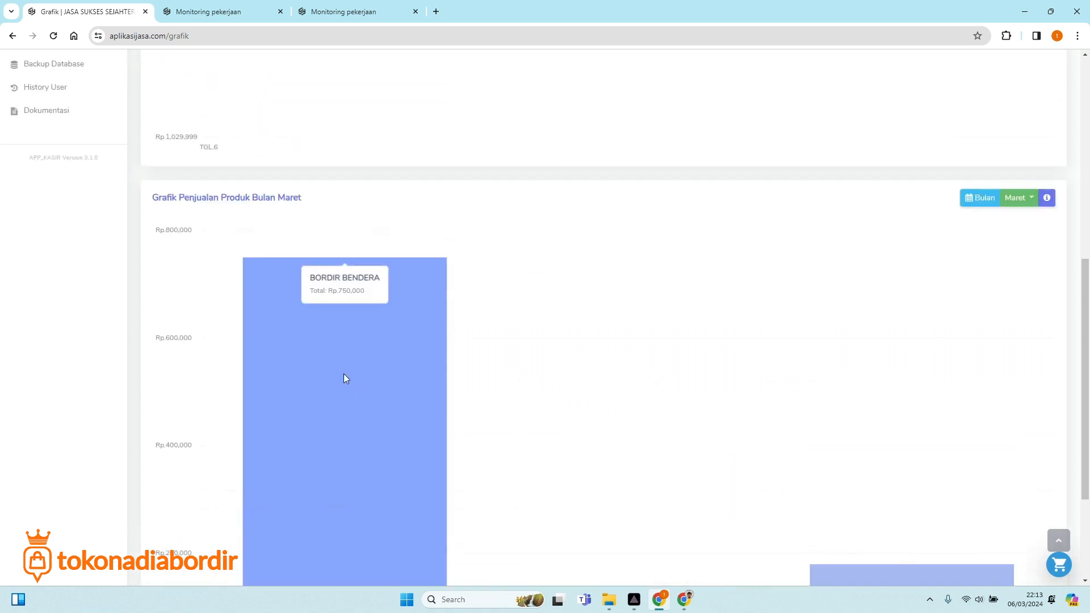
scroll(339, 373, up, 5)
scroll(325, 364, up, 3)
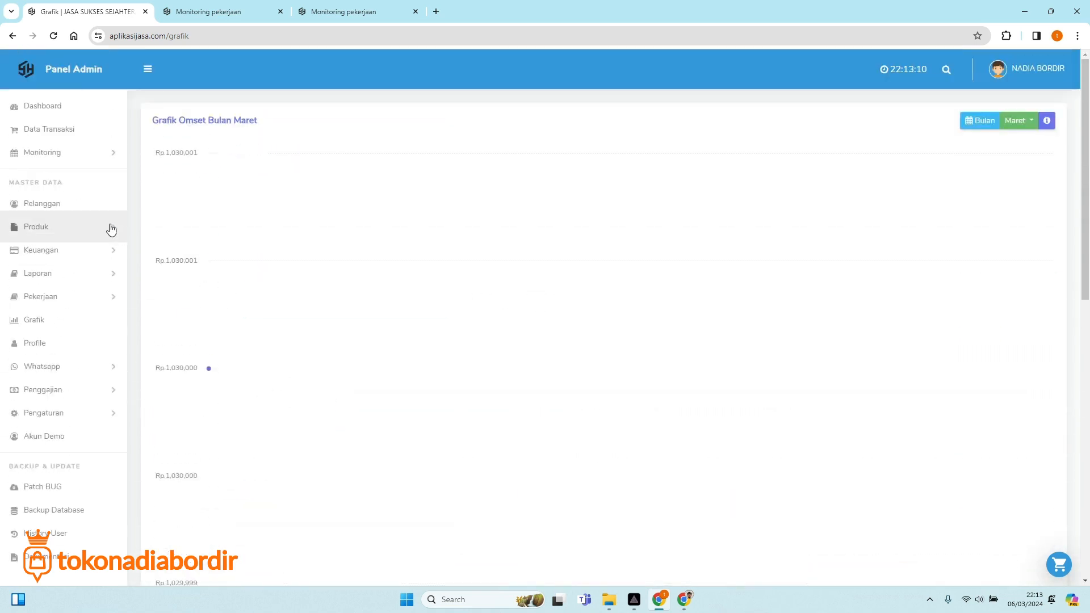
click(68, 155)
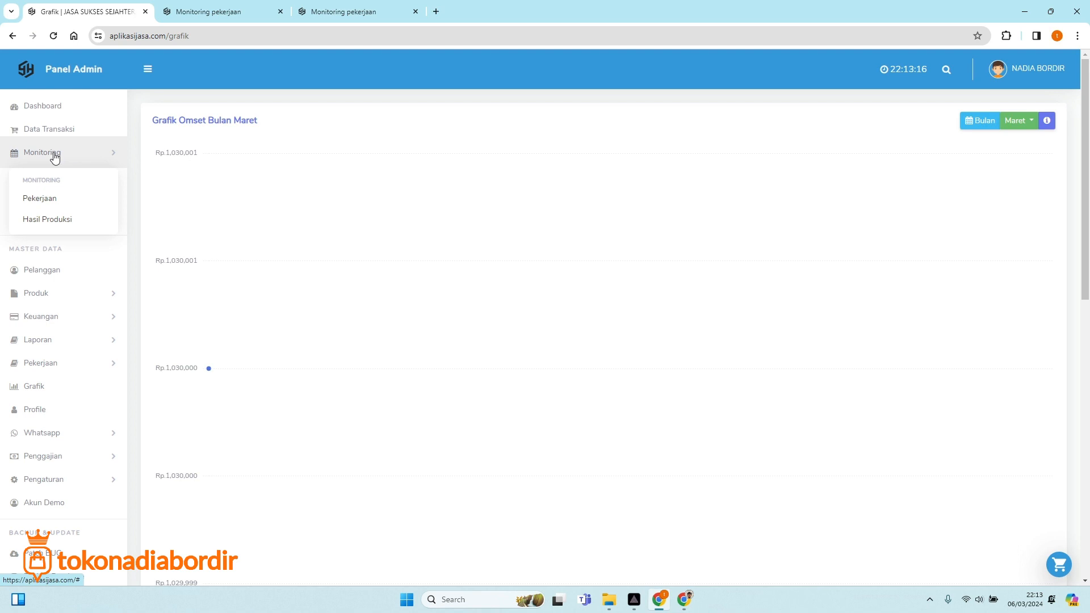
click(247, 5)
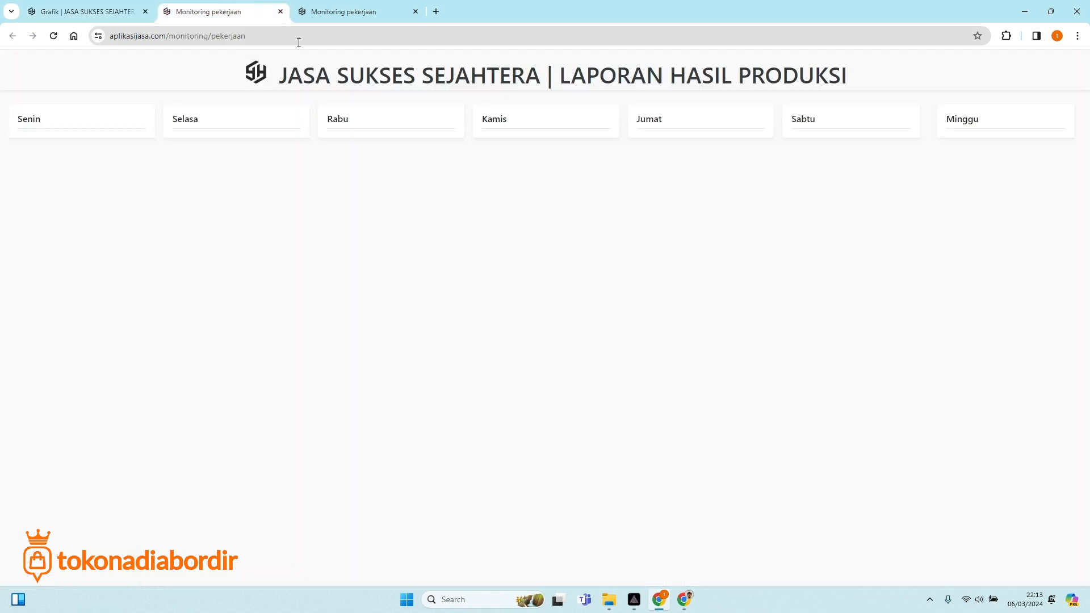
Switch to Jadwal Pekerjaan, close the production report tab, and open the BORDIR BENDERA 250 job.
click(361, 13)
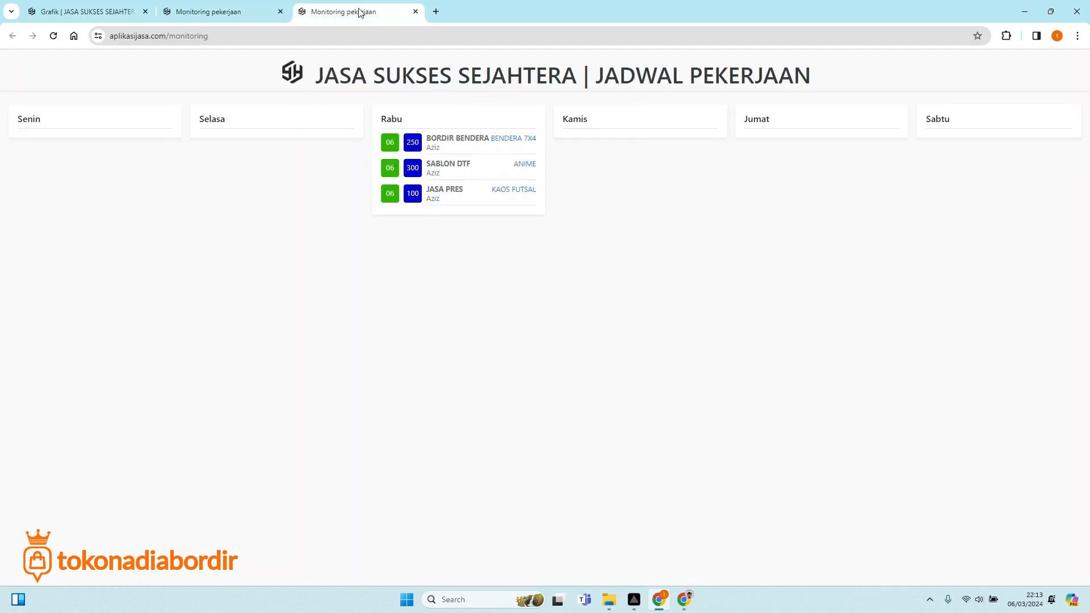
click(280, 11)
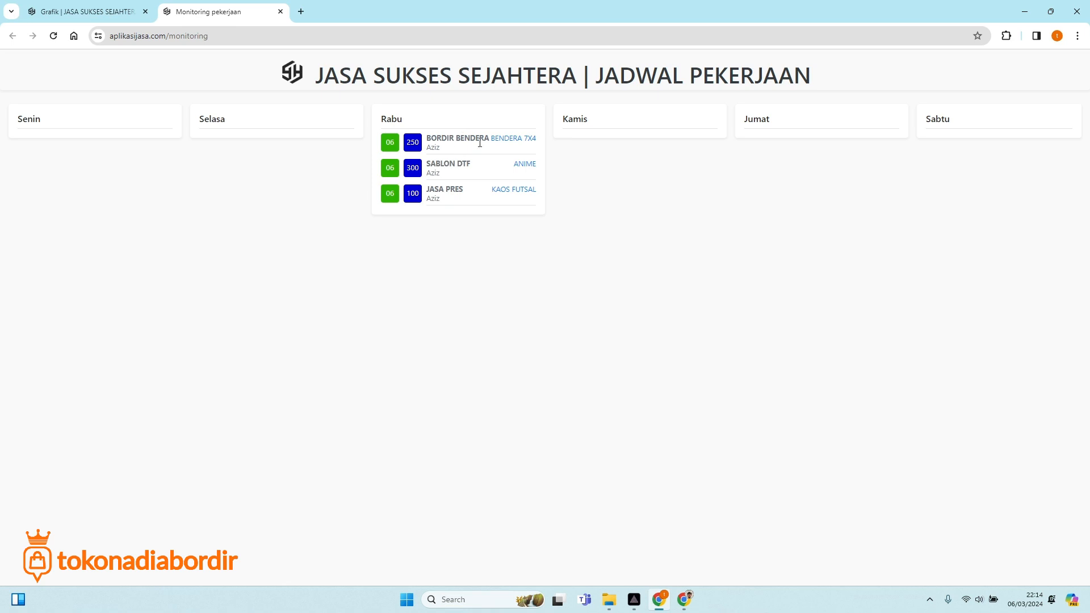
click(415, 144)
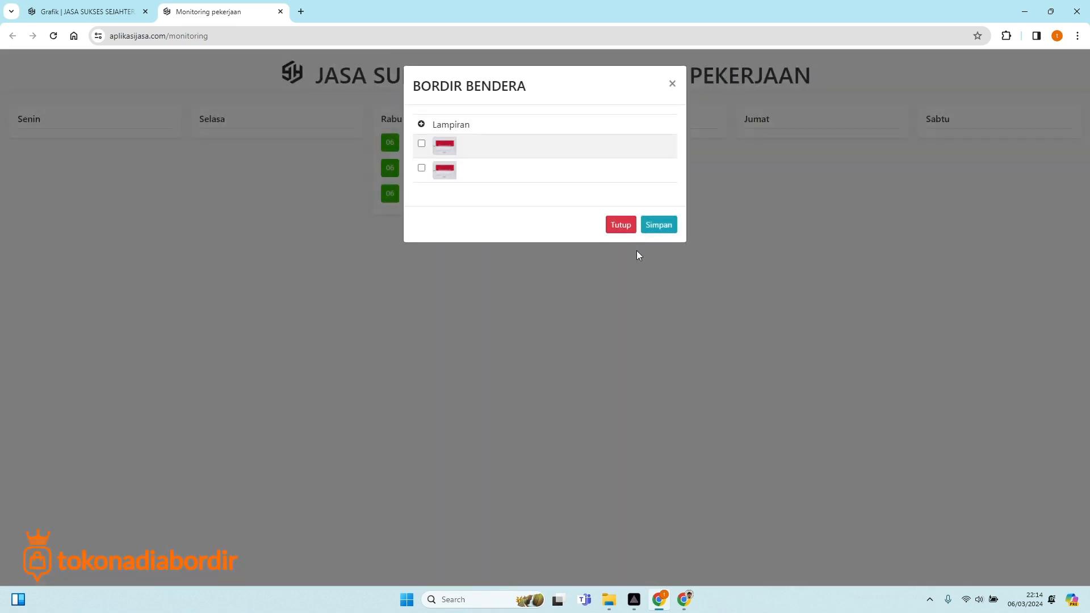
Change order TRX-00001's BORDIR BENDERA job status to Proses and save it.
click(635, 251)
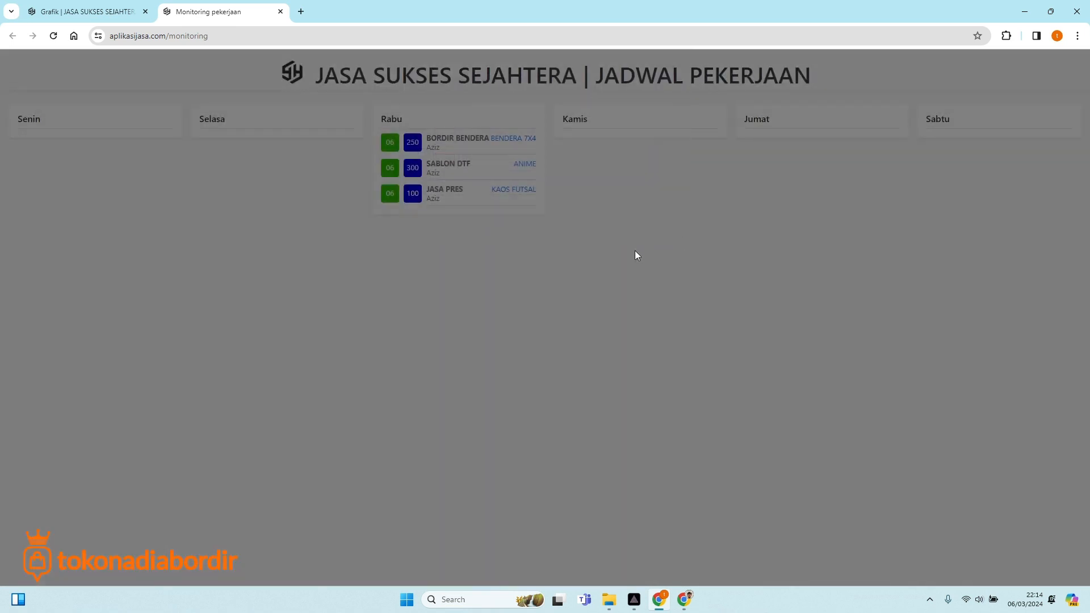
click(386, 144)
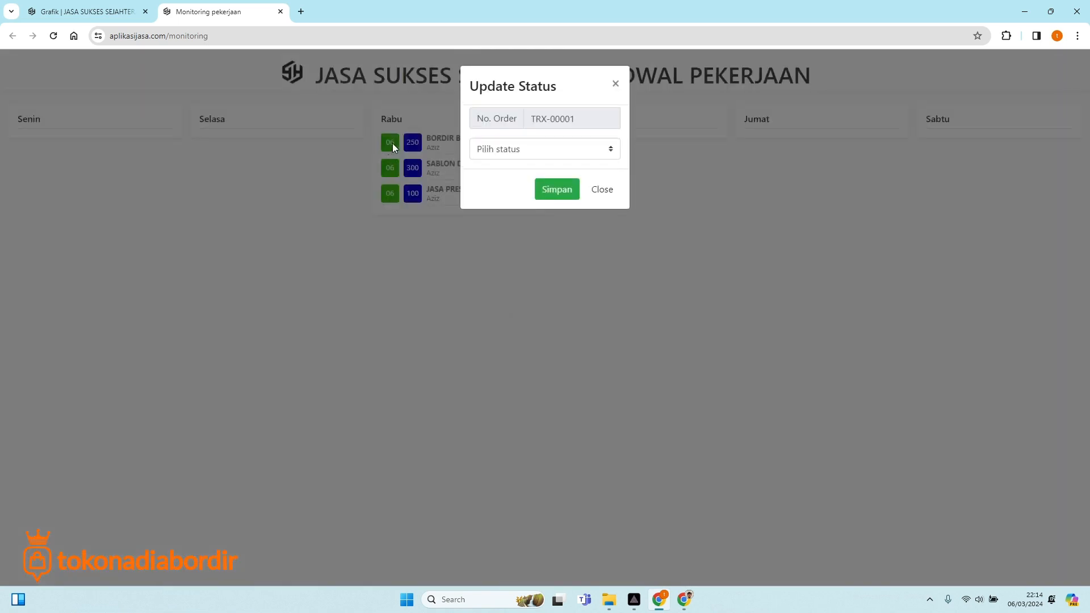
click(505, 151)
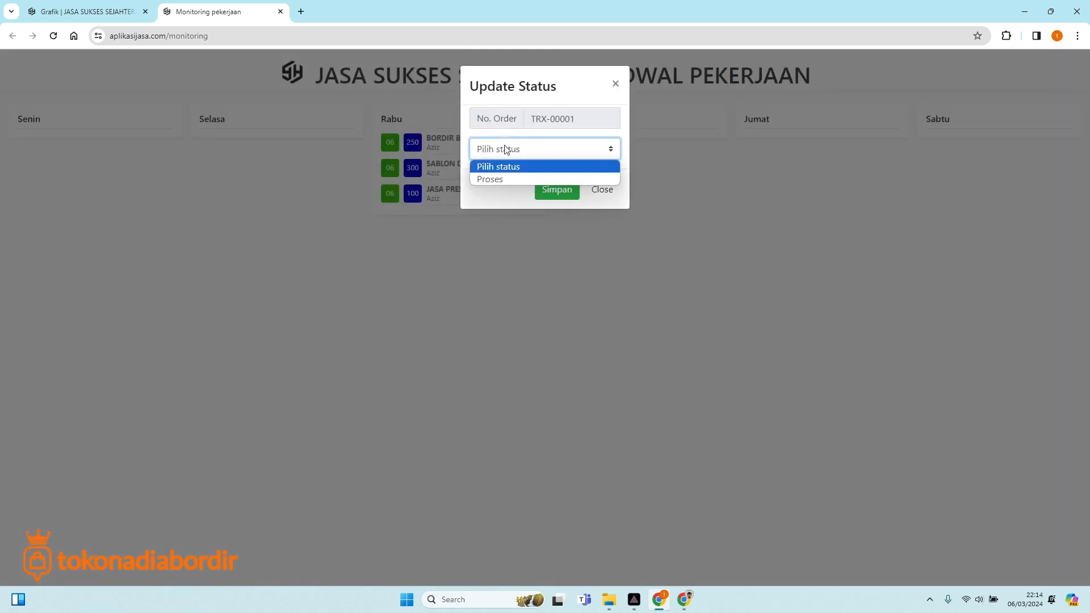
click(494, 180)
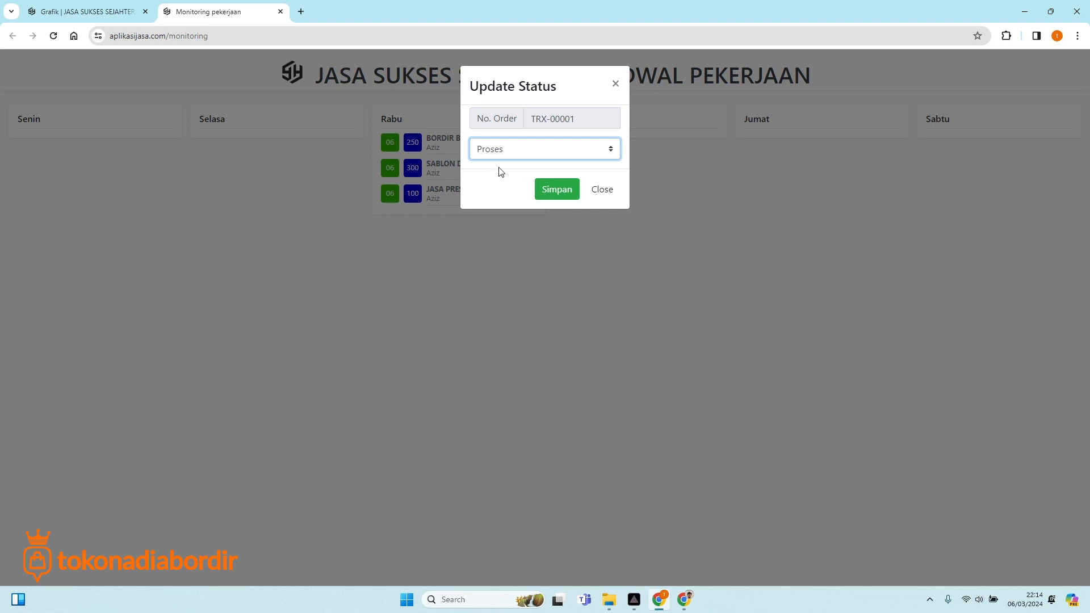
click(506, 149)
click(505, 176)
click(554, 189)
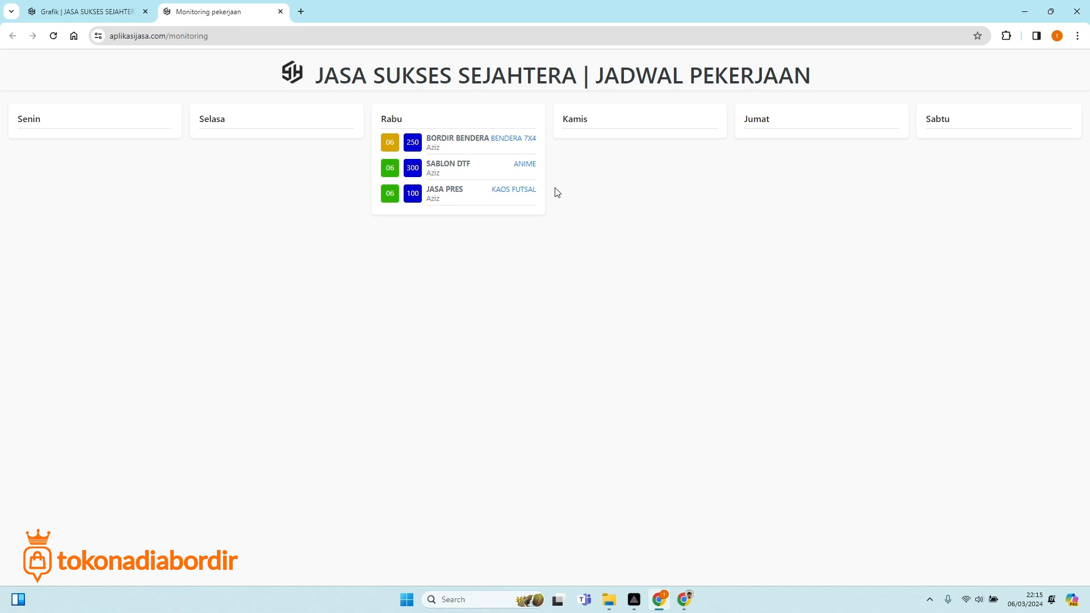
click(416, 146)
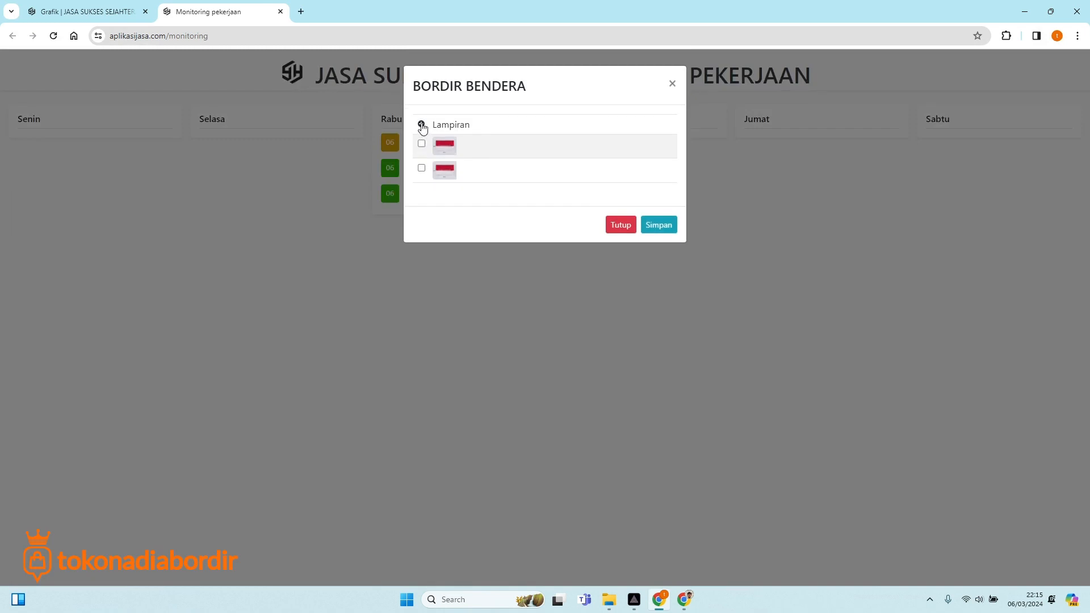
click(421, 125)
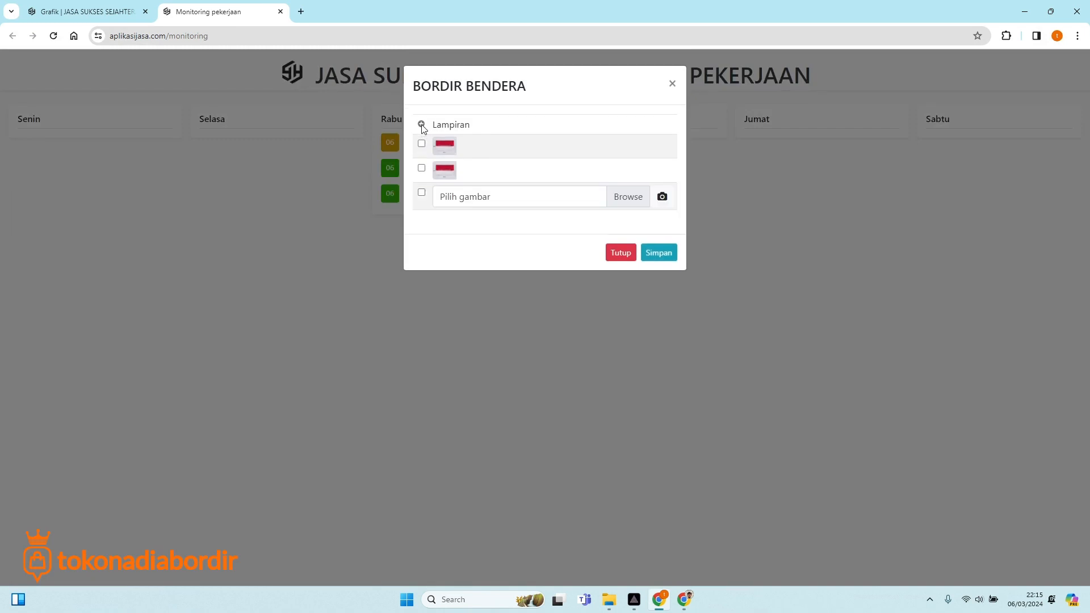
click(627, 200)
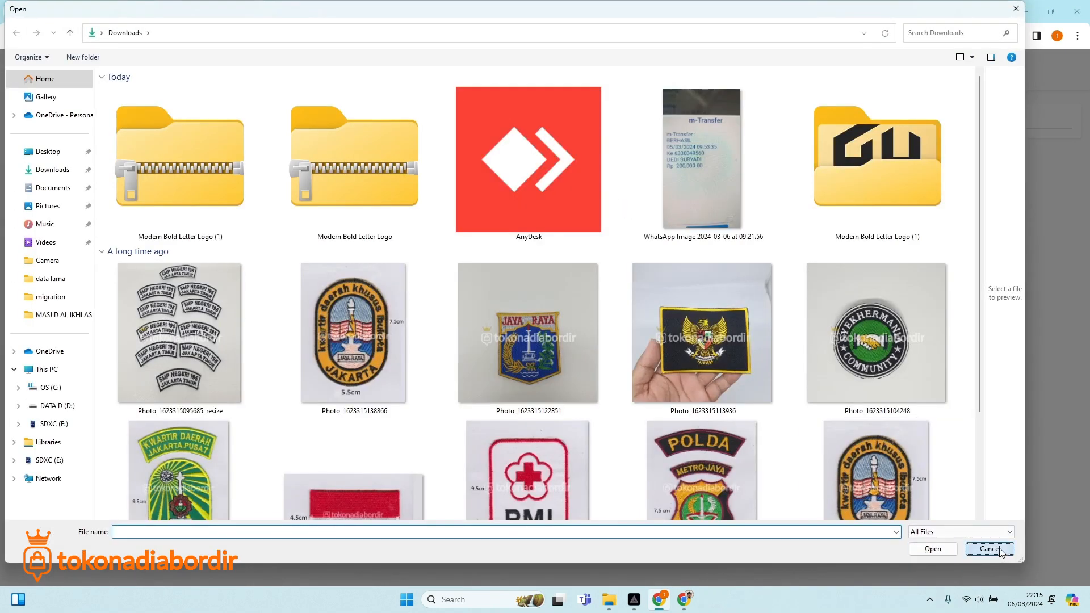
click(1005, 549)
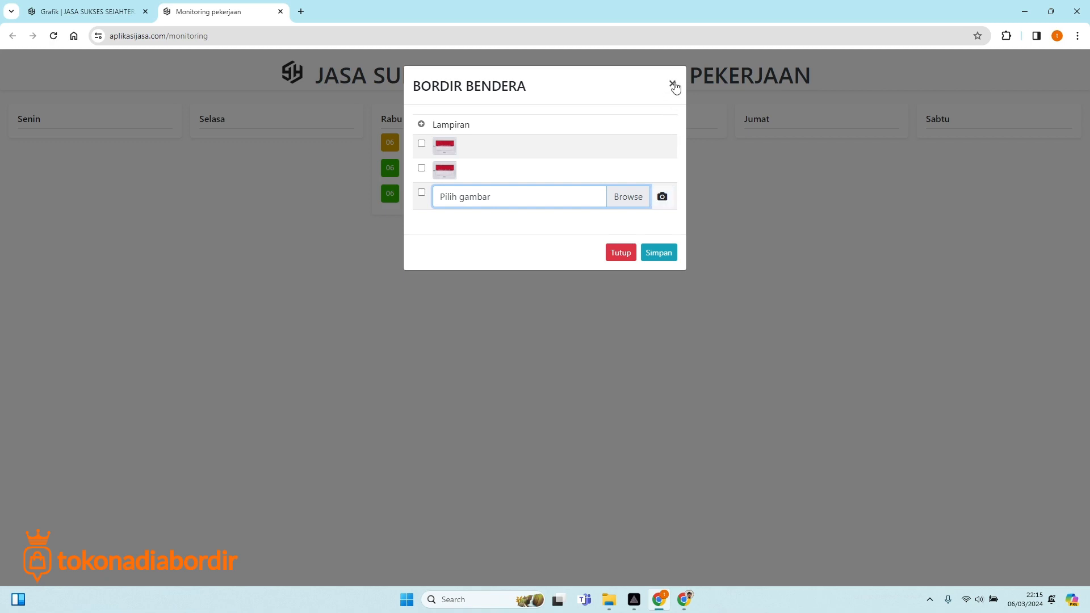
click(622, 200)
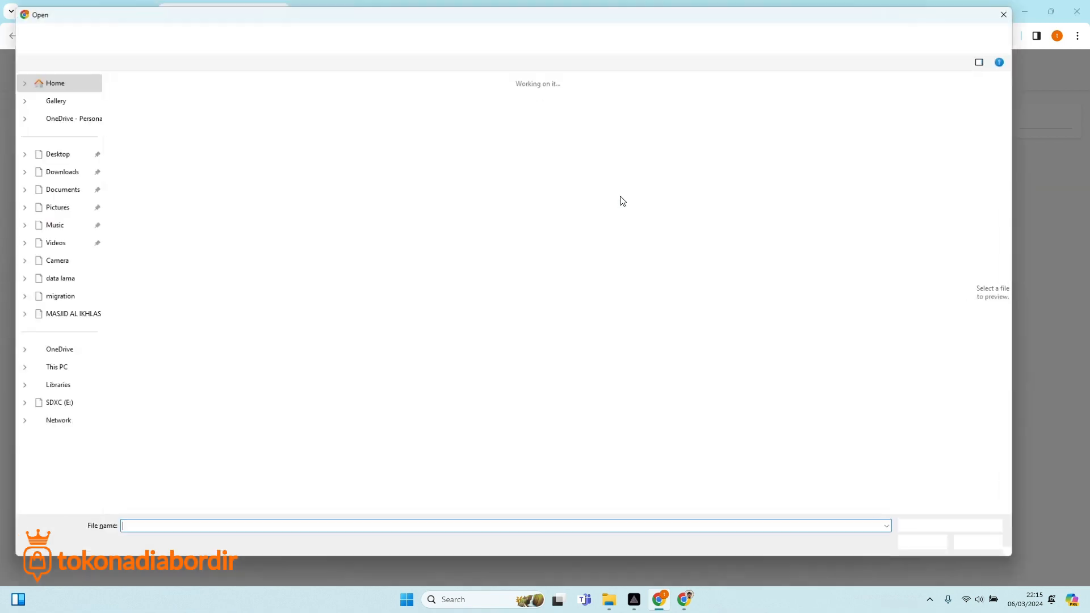
scroll(536, 328, down, 3)
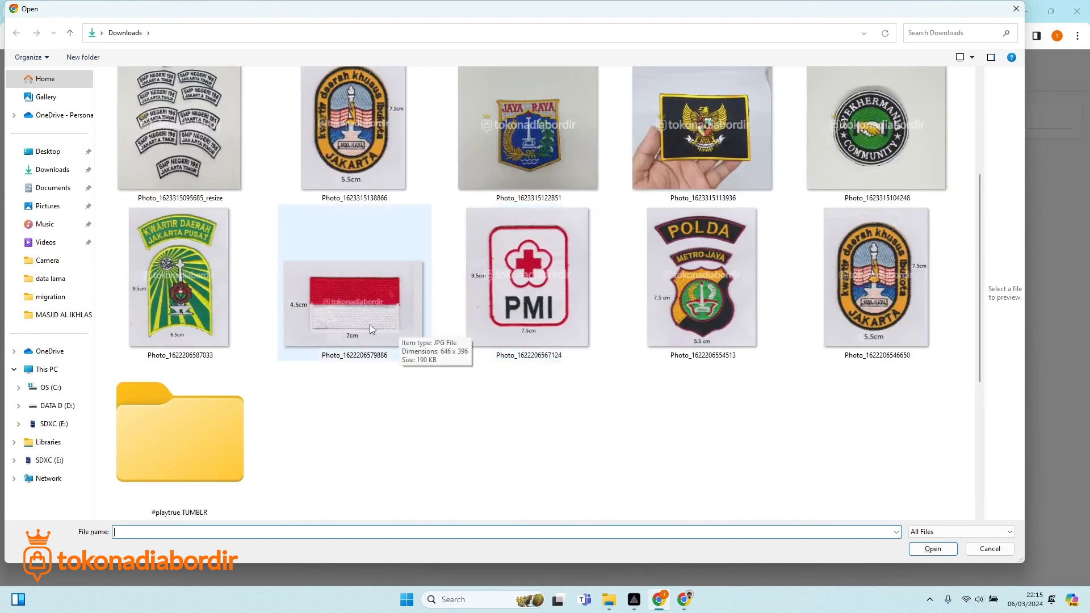
scroll(508, 307, up, 3)
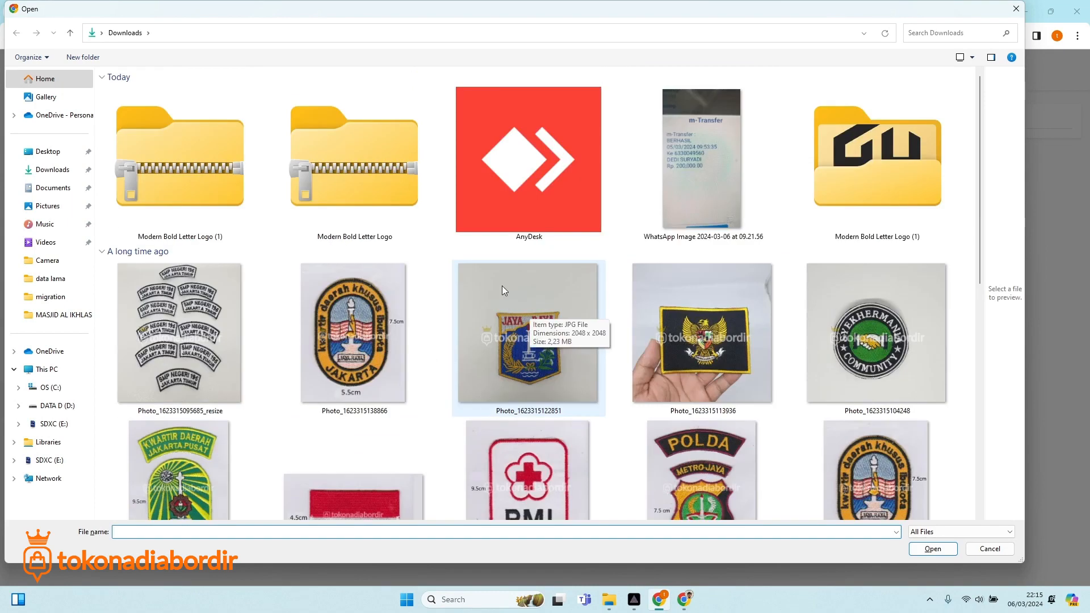
scroll(502, 291, down, 3)
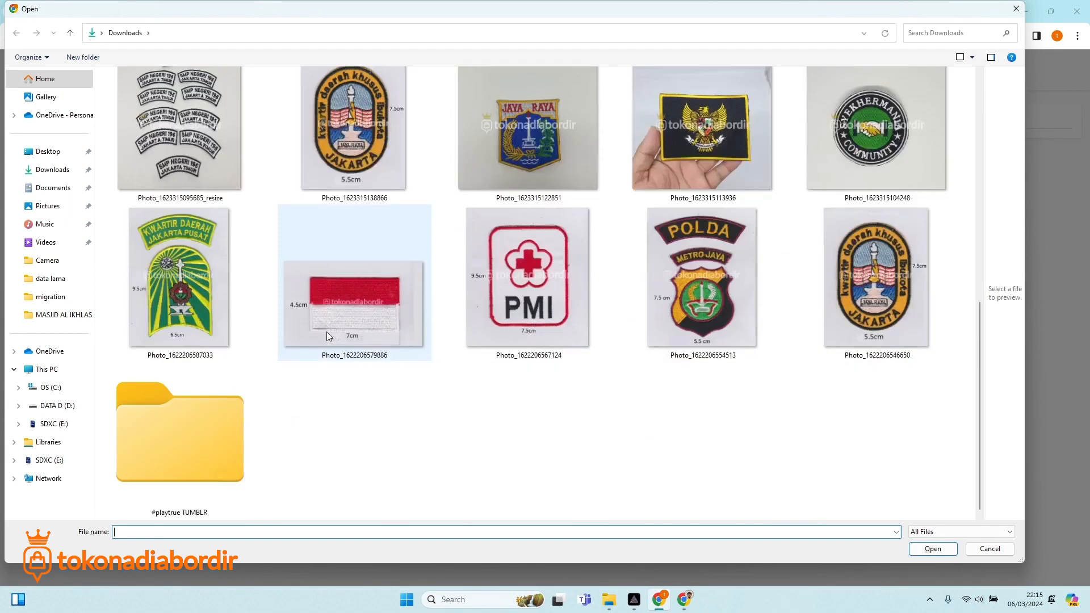
double_click(186, 290)
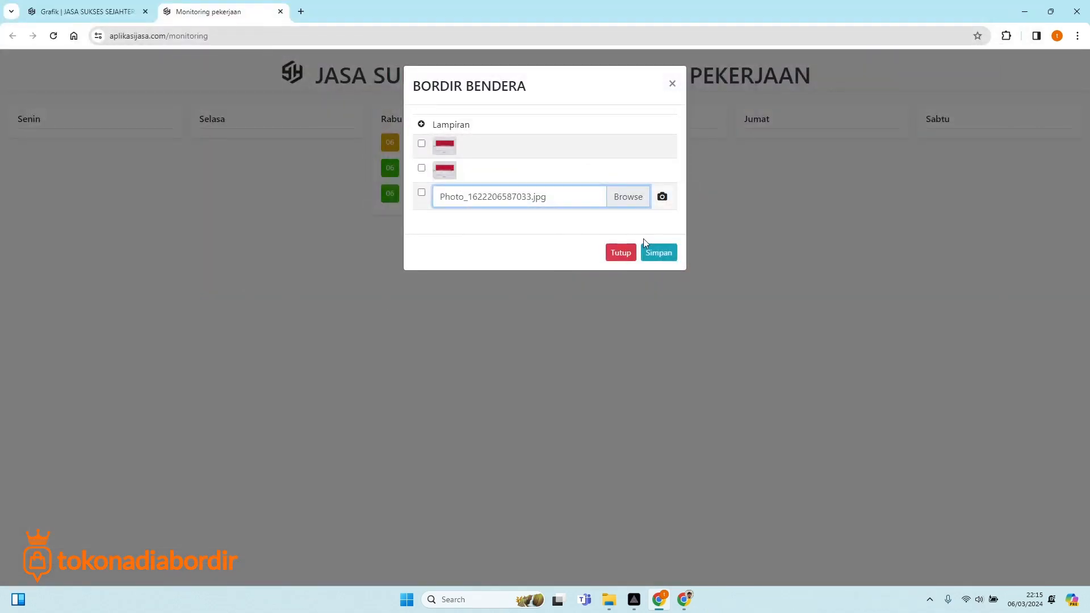
click(659, 255)
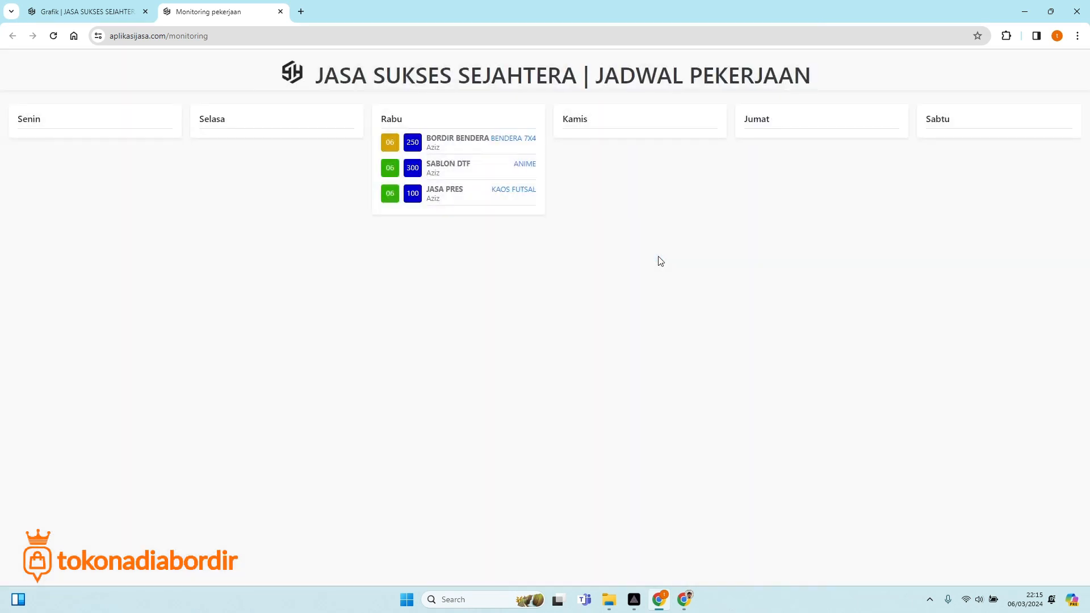
View the new Kwartir Daerah badge image among BORDIR BENDERA's attachments, then close them.
click(412, 148)
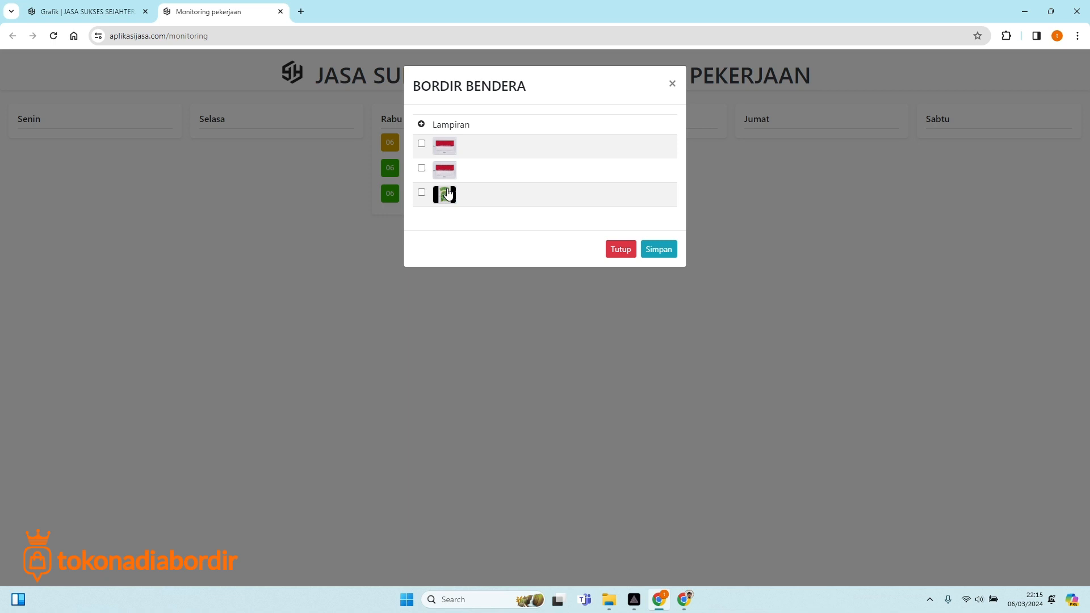
click(445, 194)
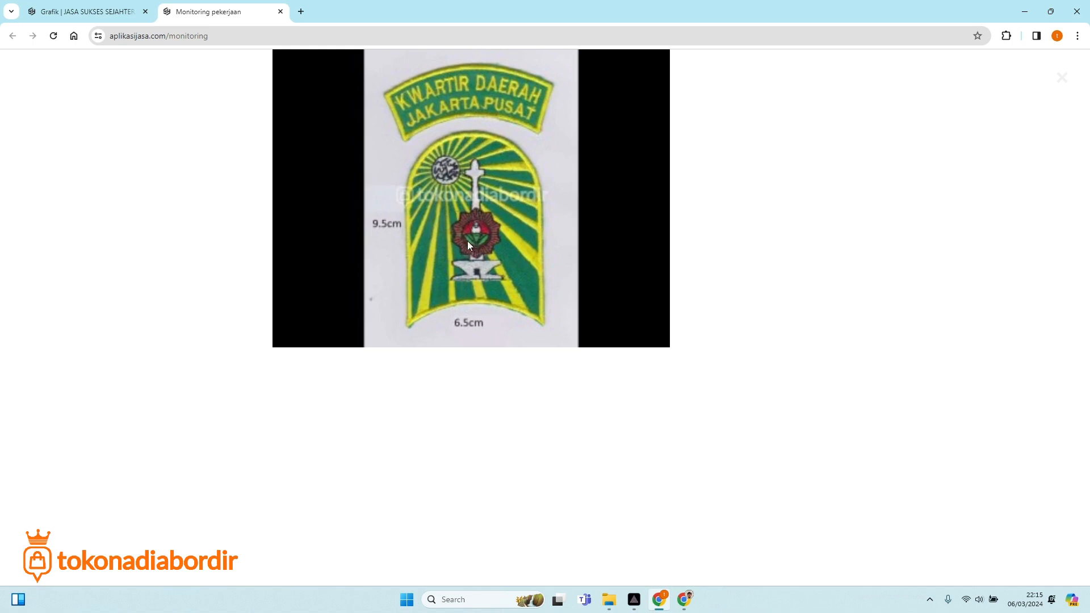
click(1061, 79)
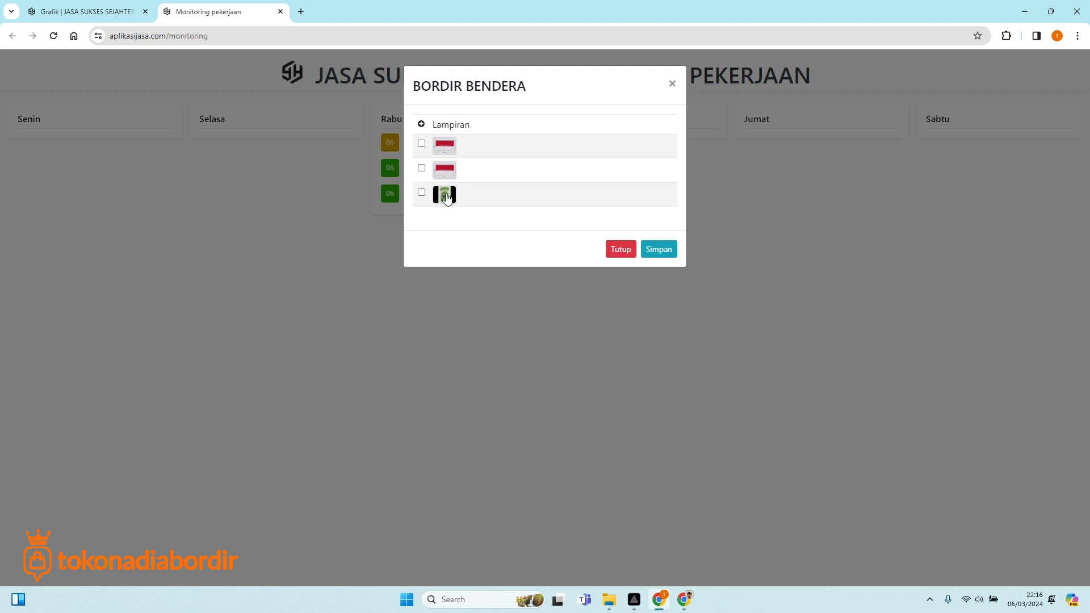
click(621, 257)
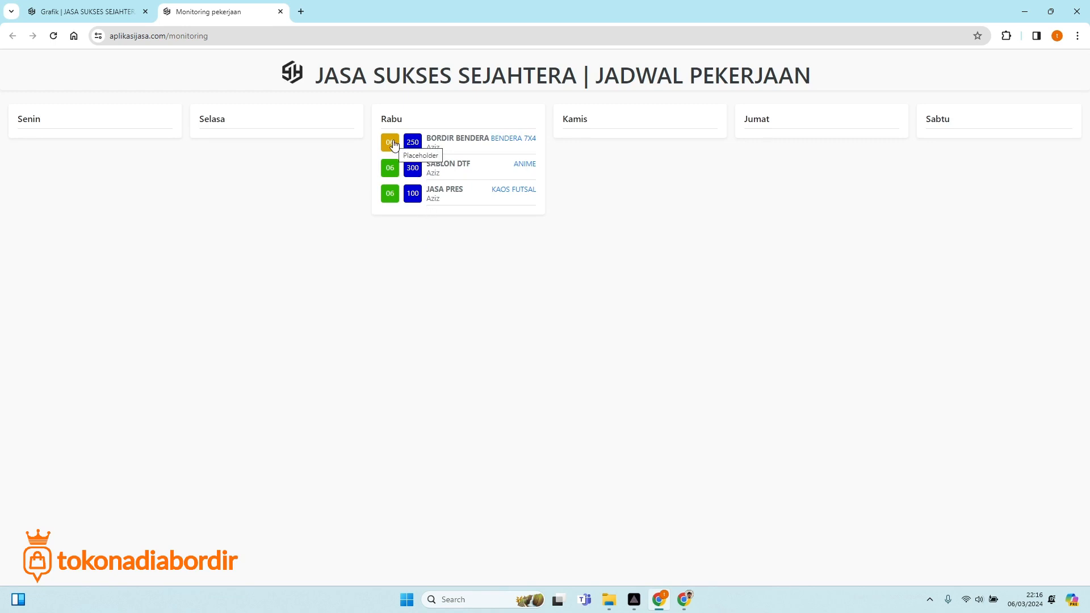
Set both SABLON DTF and JASA PRES statuses to Proses, saving each.
click(392, 171)
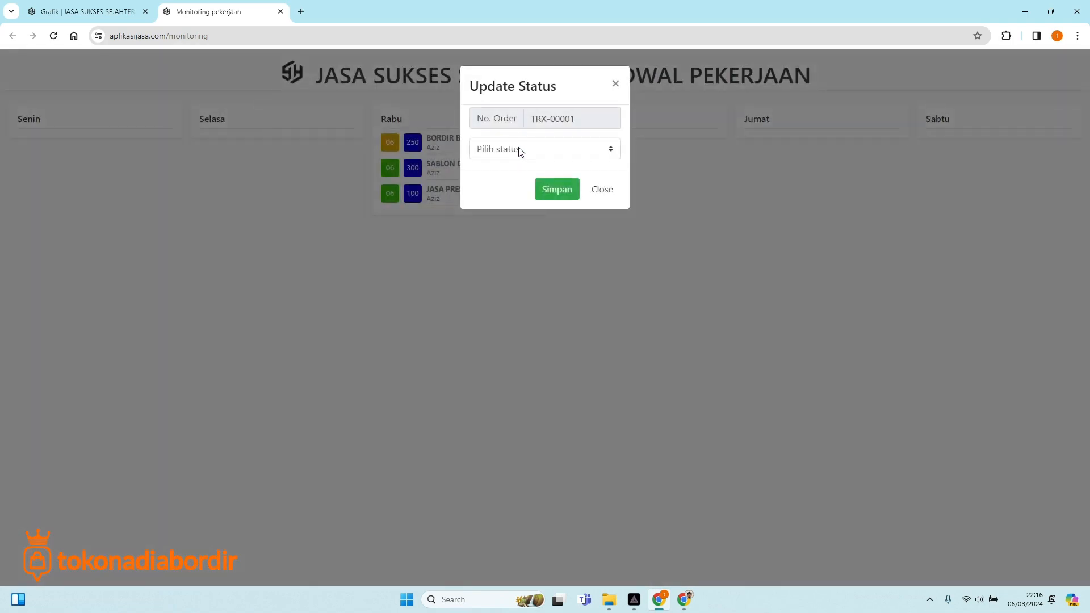
click(519, 150)
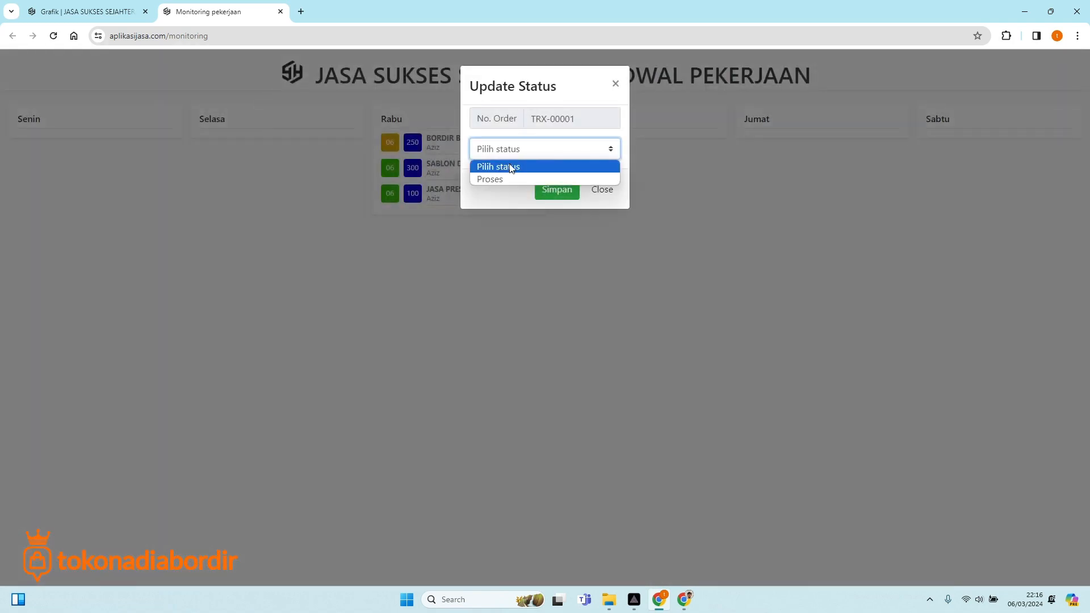
click(508, 178)
click(547, 190)
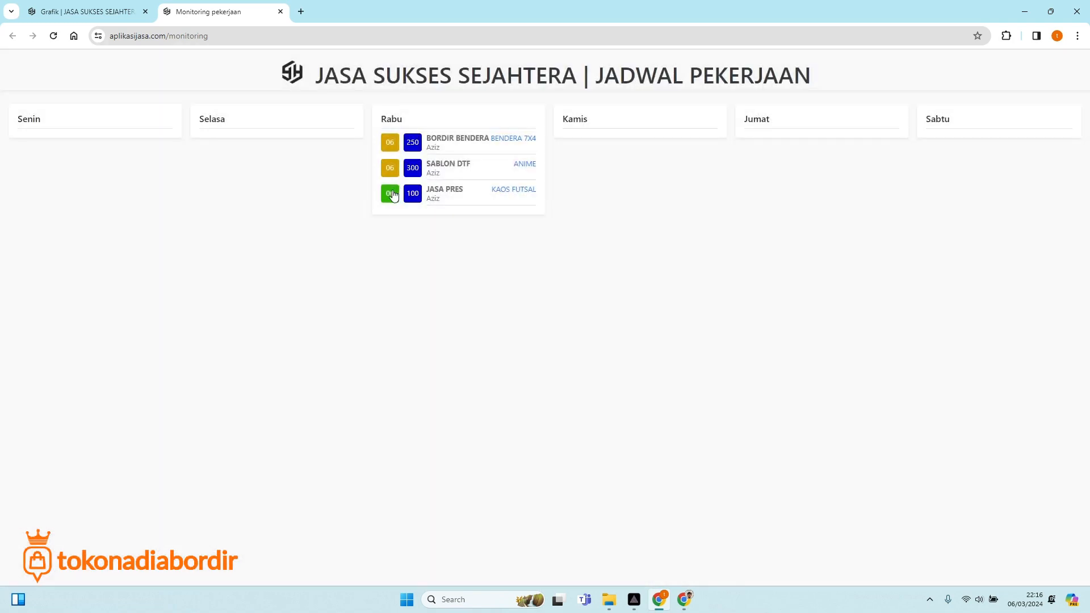
click(390, 193)
click(511, 150)
click(505, 180)
click(550, 192)
Check the system calendar, then open BORDIR BENDERA's Update Status form.
click(1018, 606)
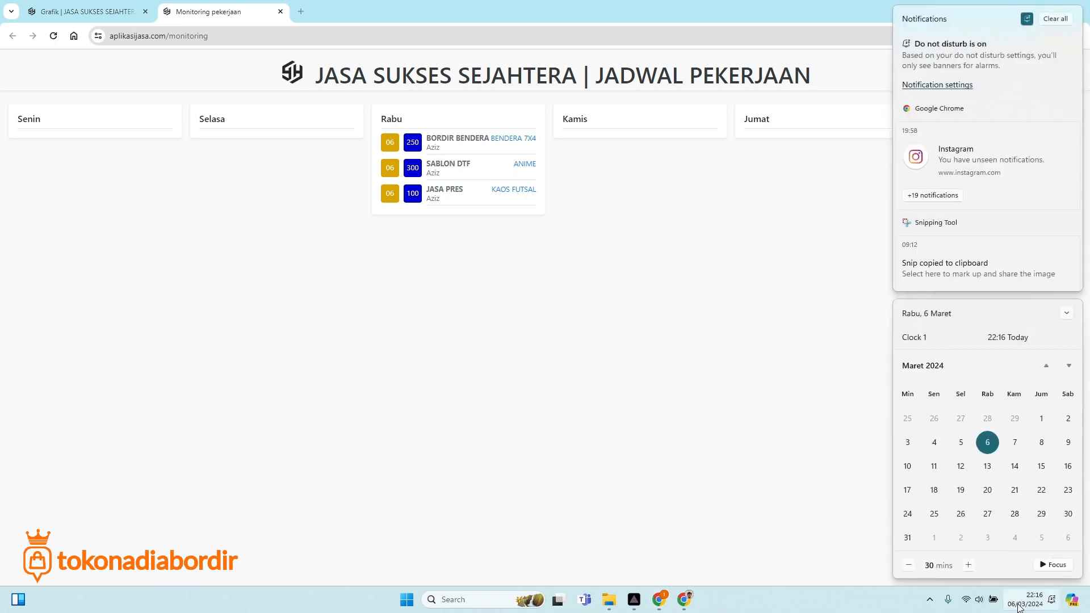
click(553, 368)
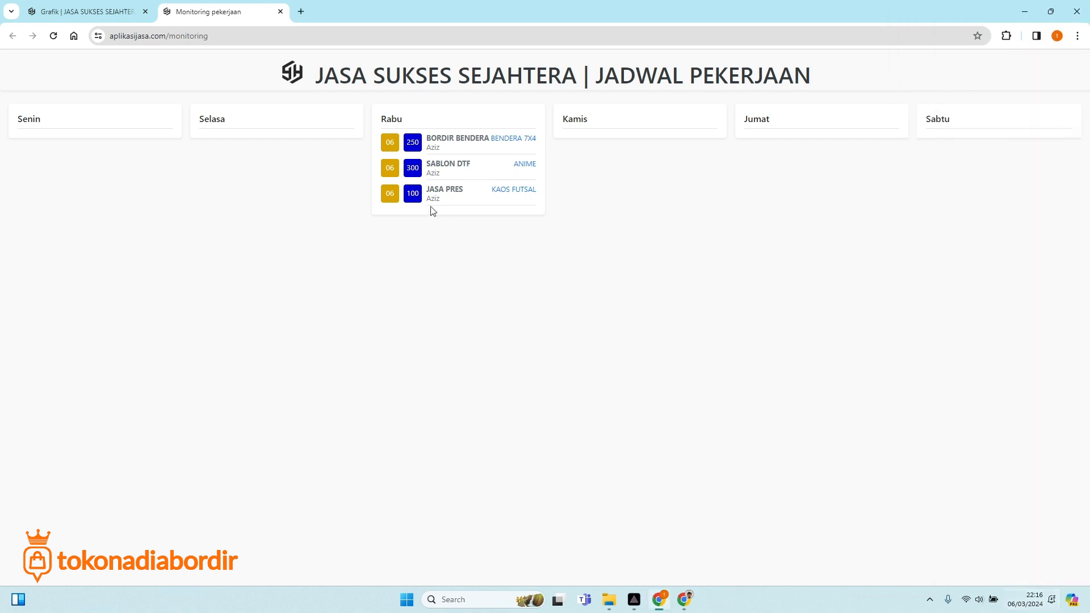
click(1034, 600)
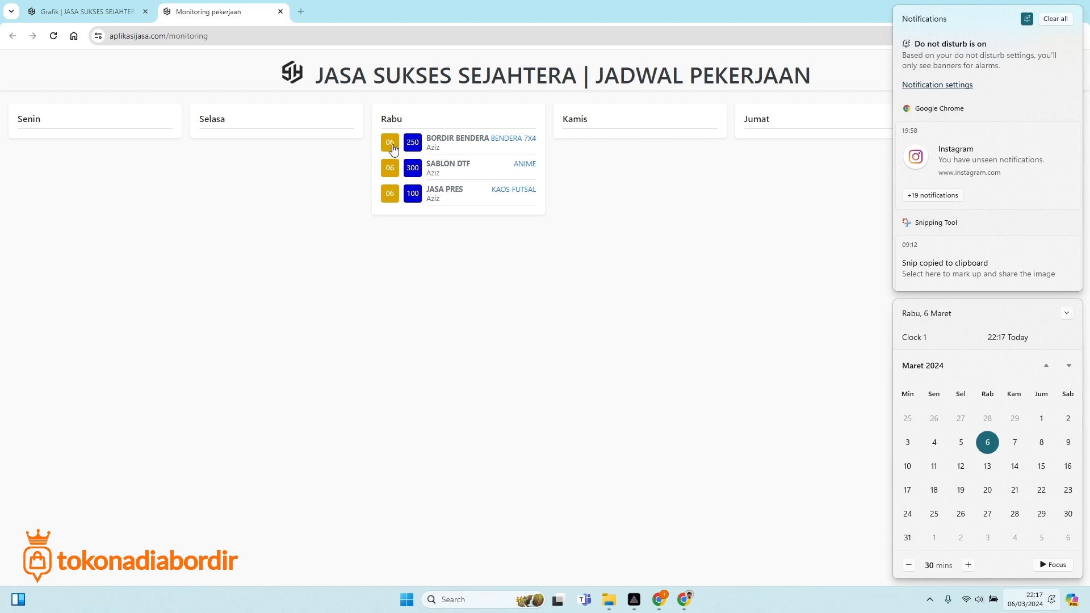
click(401, 256)
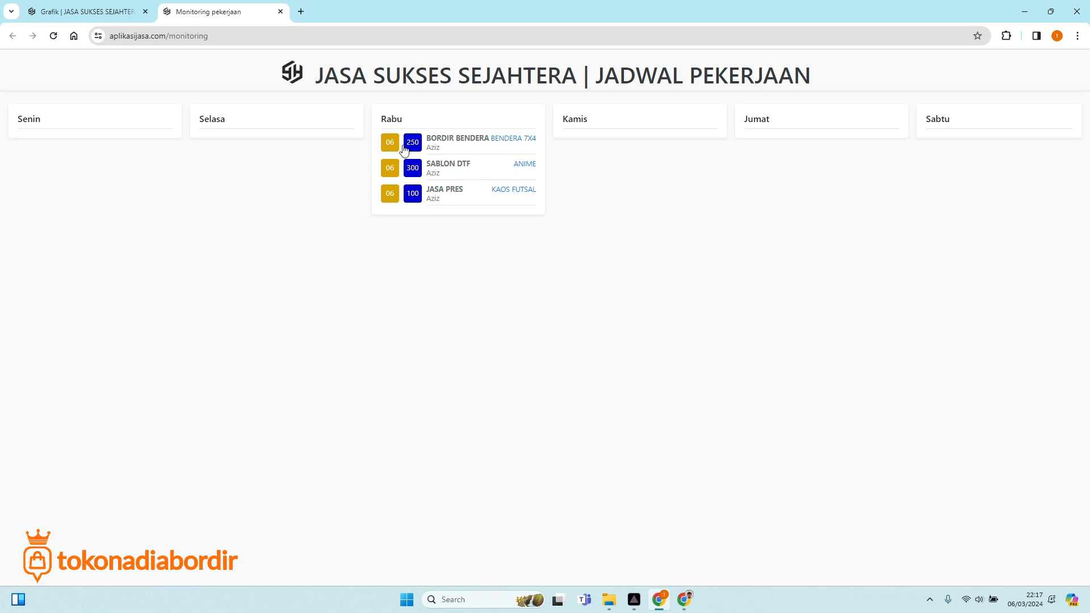
click(388, 147)
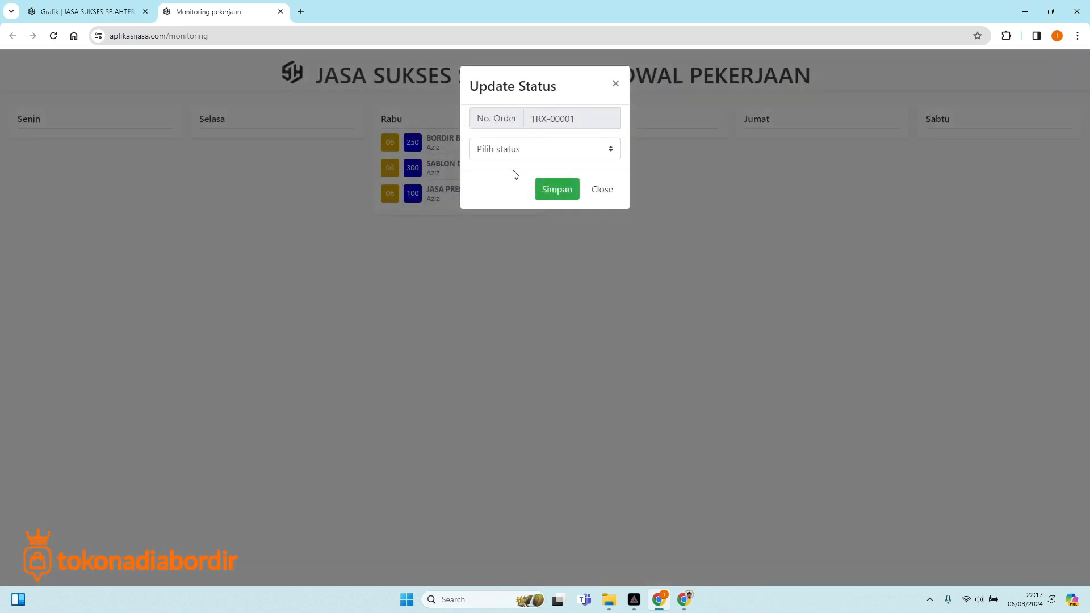
Look over BORDIR BENDERA's status choices, then close the form without saving.
click(574, 148)
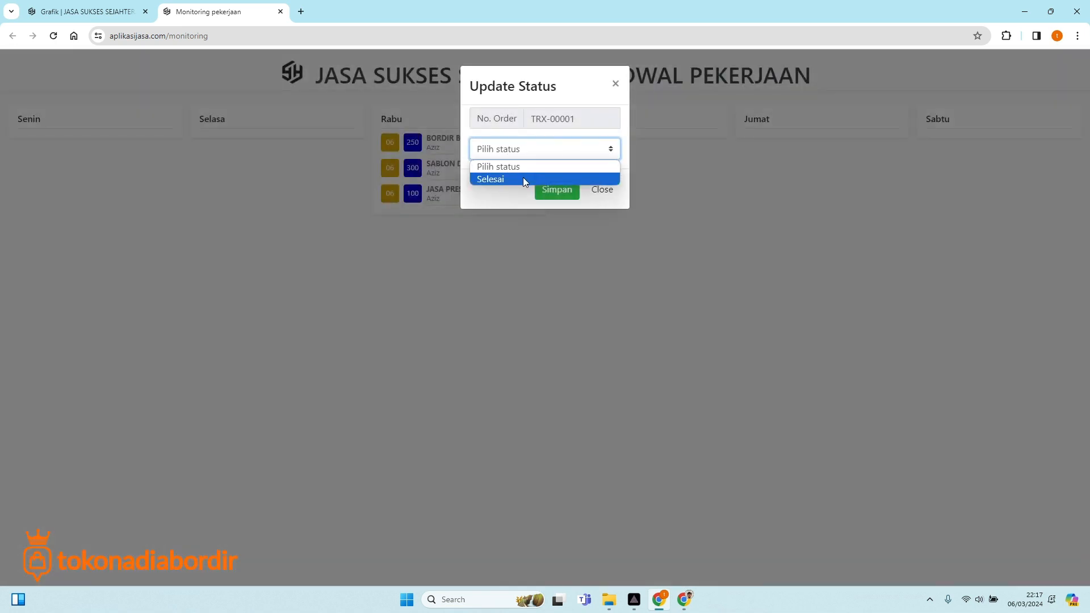
click(615, 83)
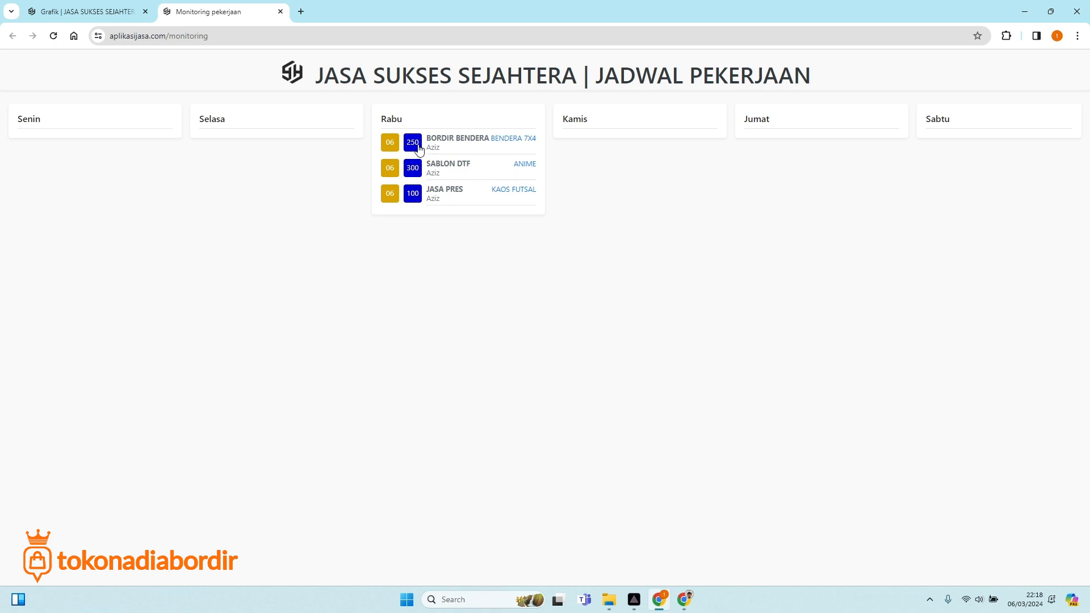
click(414, 144)
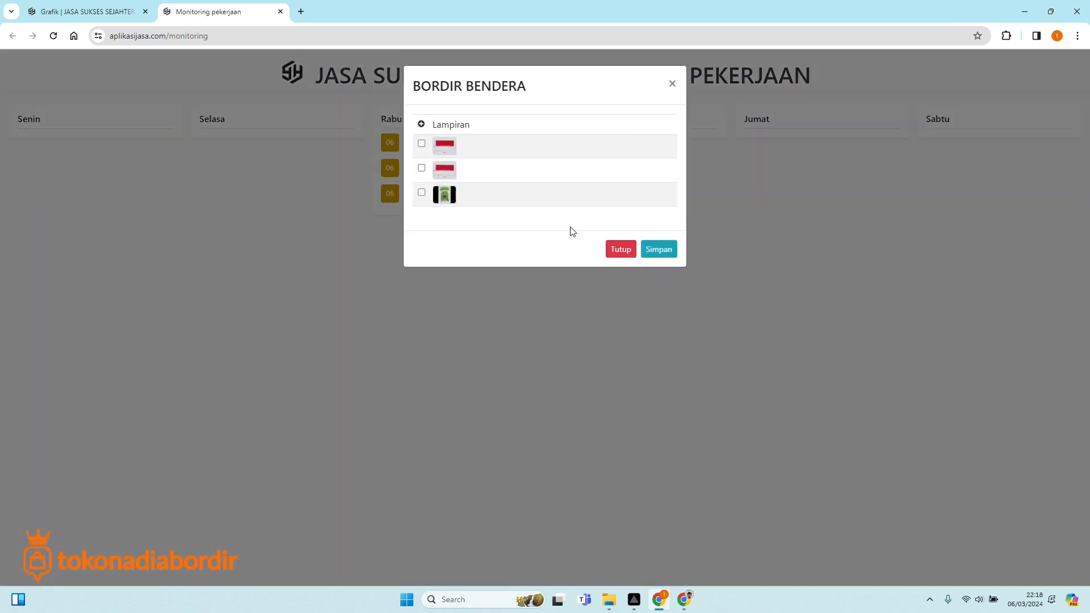
click(421, 124)
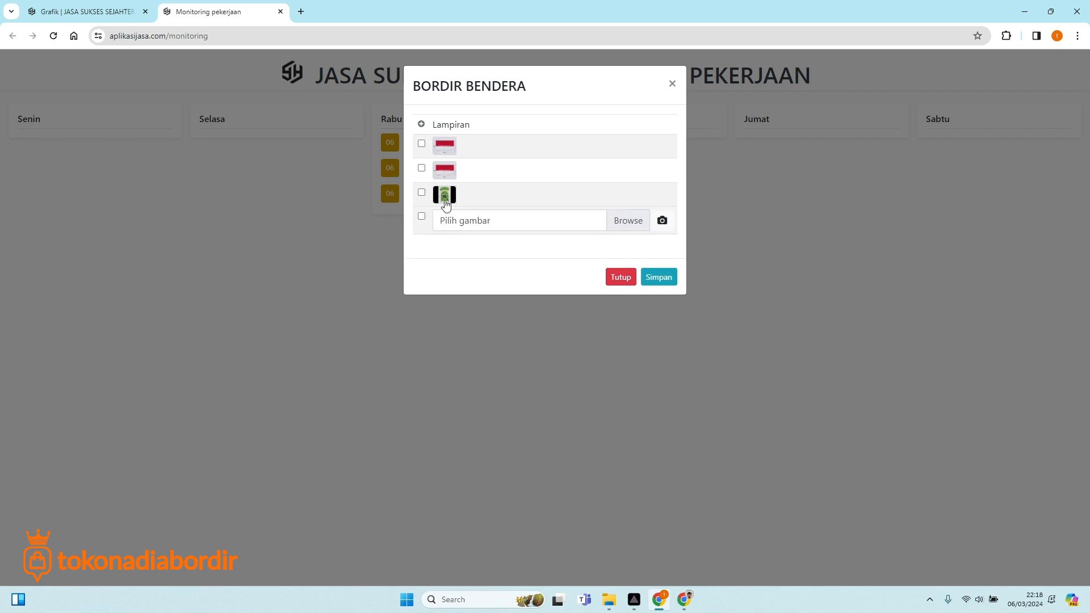
click(622, 224)
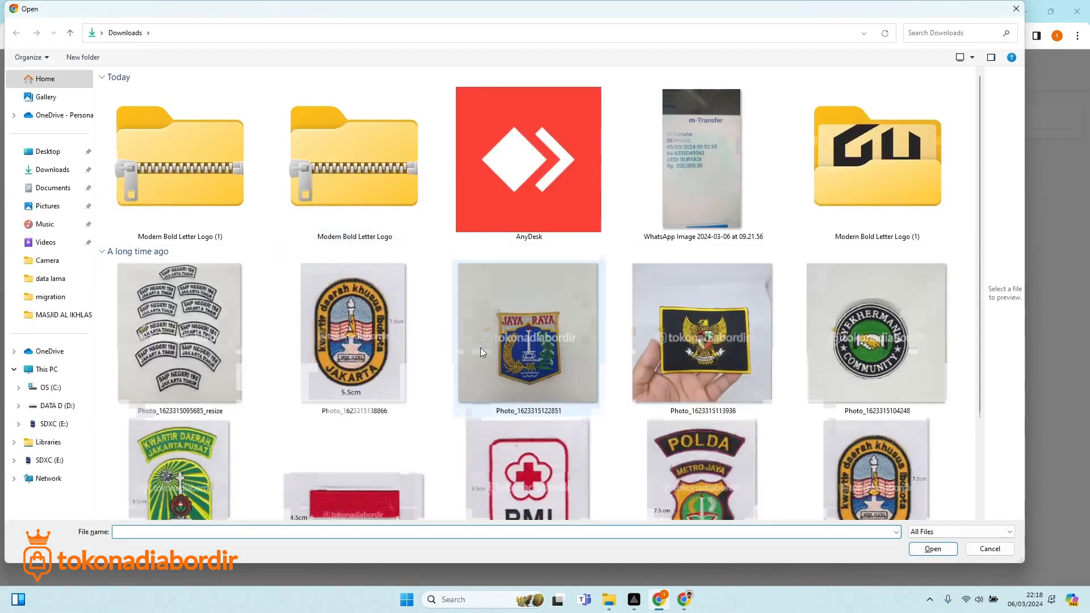
scroll(480, 347, down, 3)
click(356, 295)
double_click(356, 296)
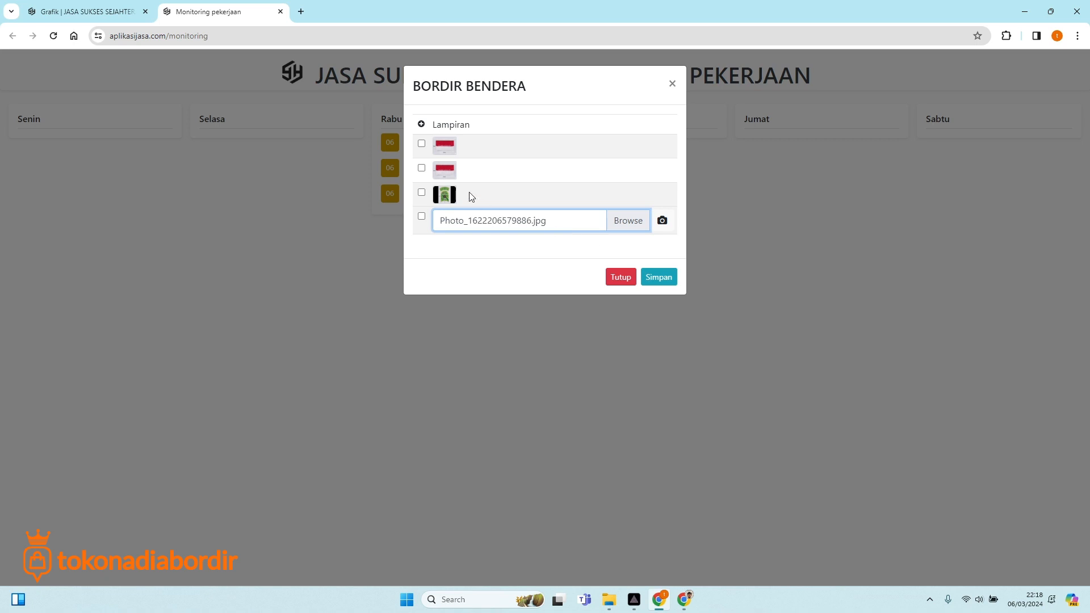
click(665, 280)
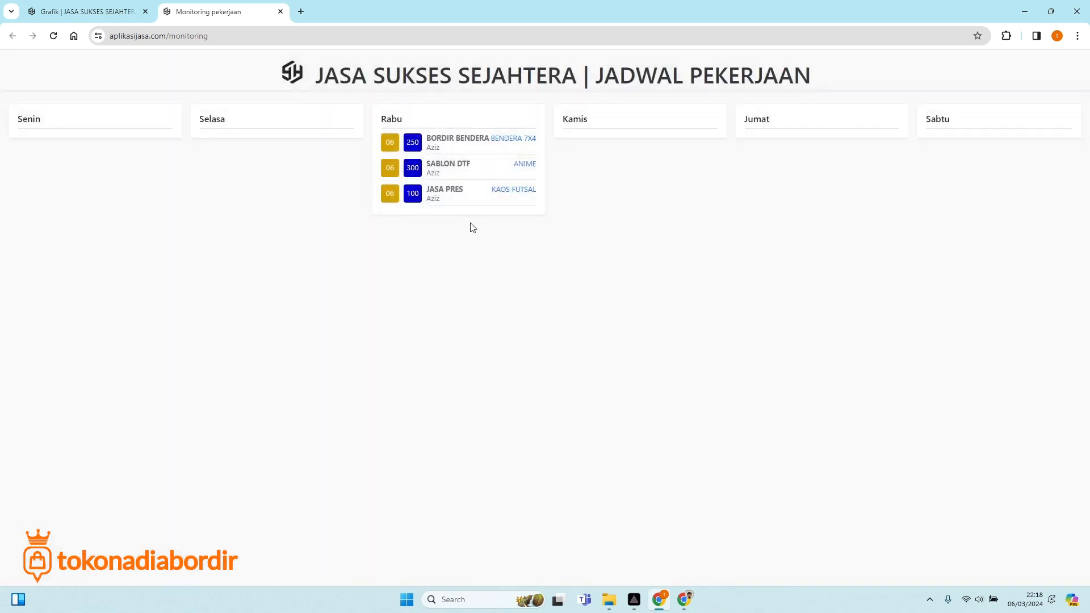
click(419, 154)
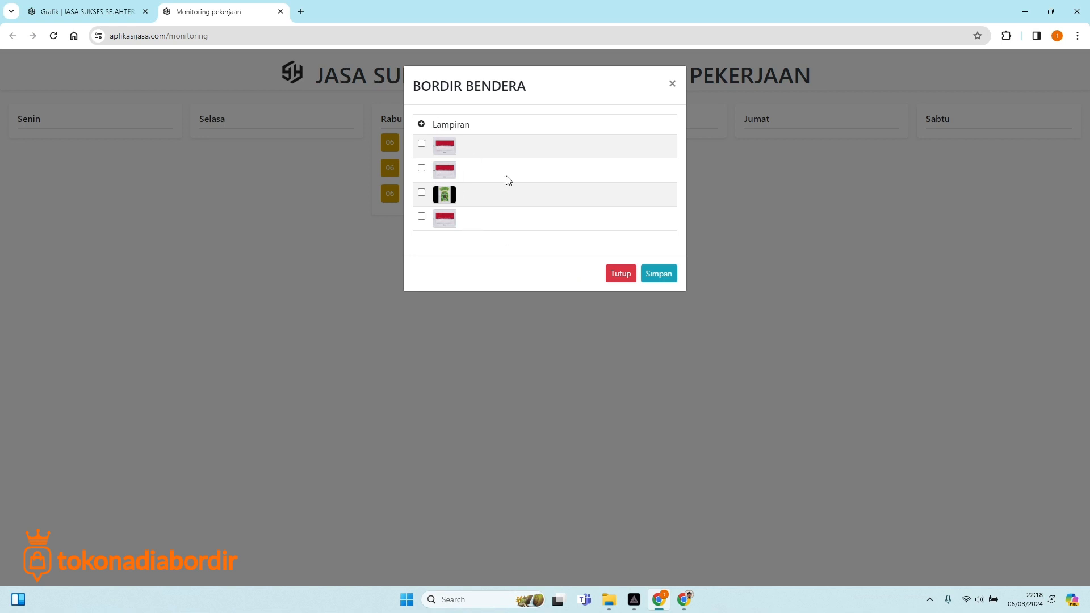
click(625, 280)
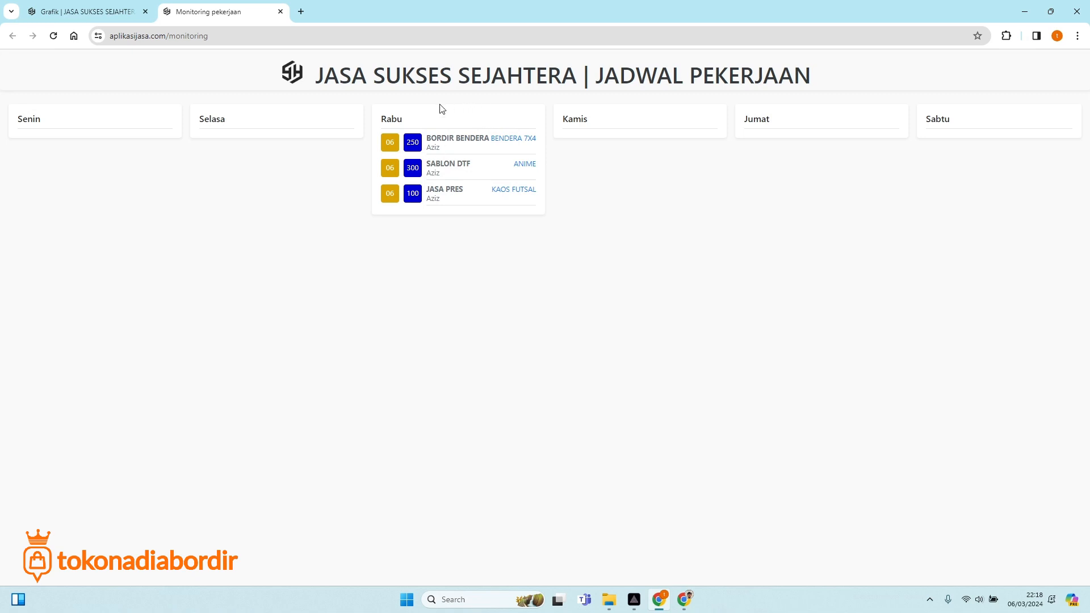
Mark BORDIR BENDERA, SABLON DTF and JASA PRES as Selesai, saving each.
click(390, 143)
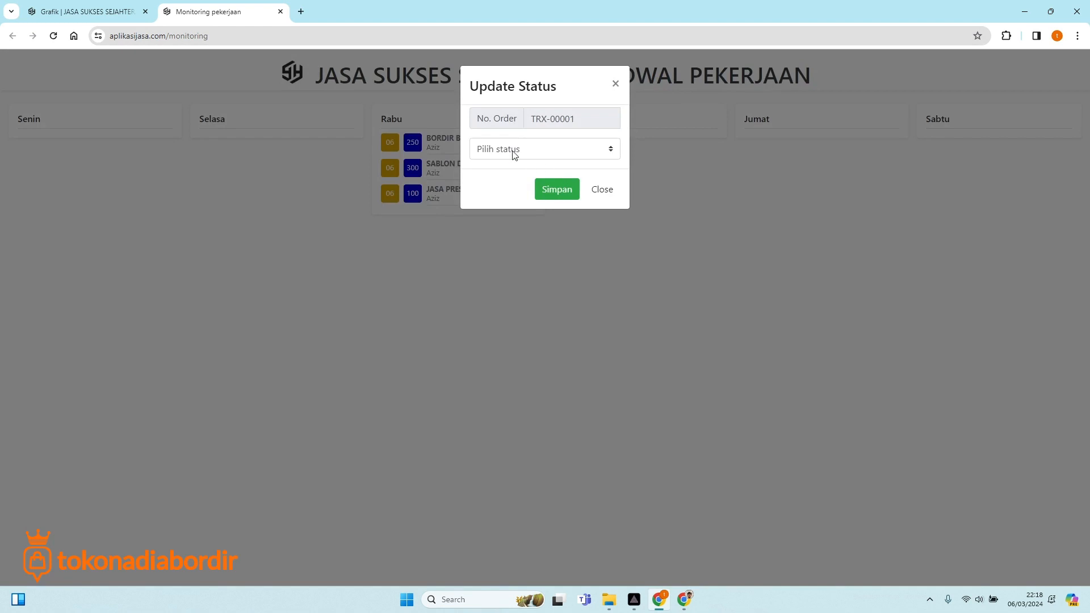
click(513, 150)
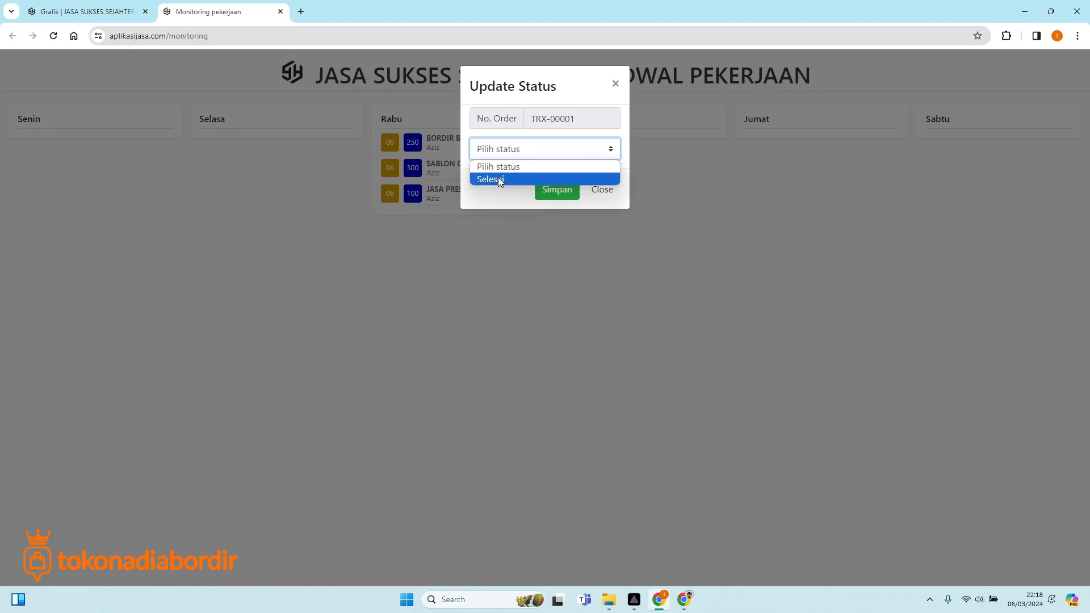
click(499, 180)
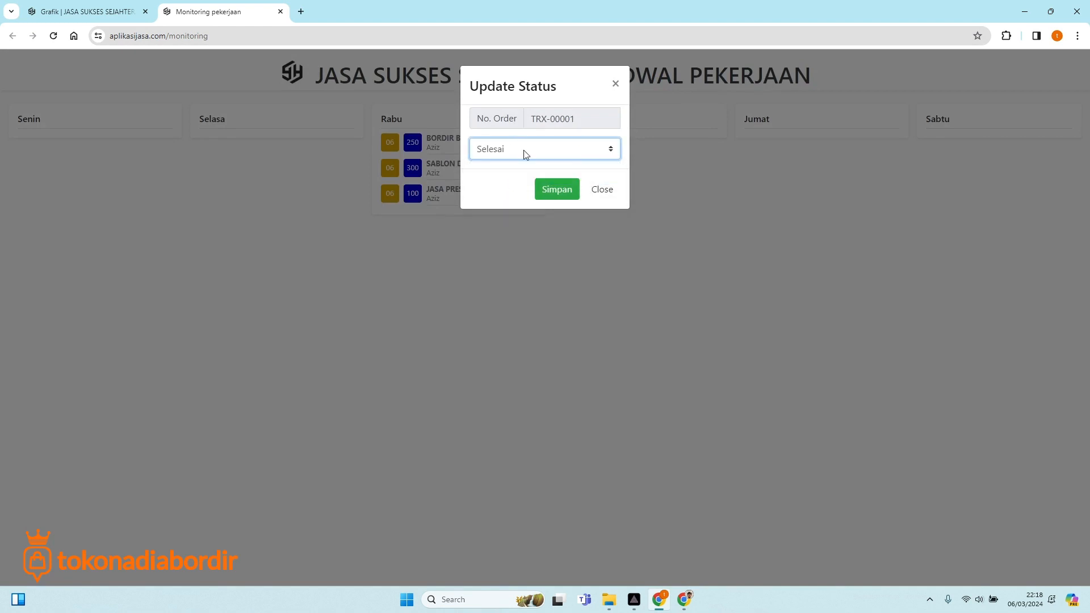
click(554, 188)
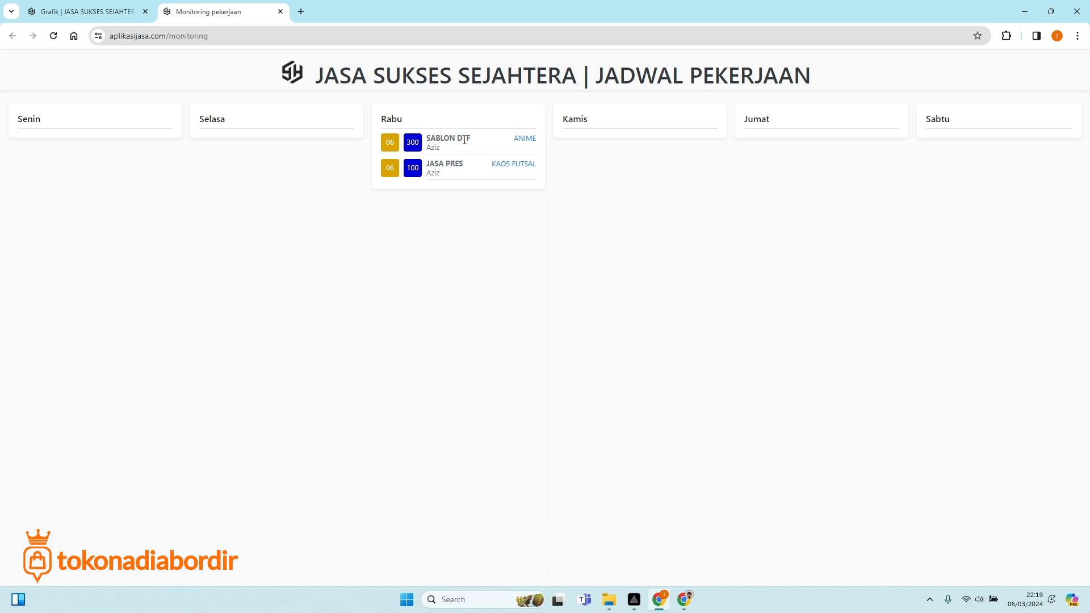
click(396, 146)
click(494, 178)
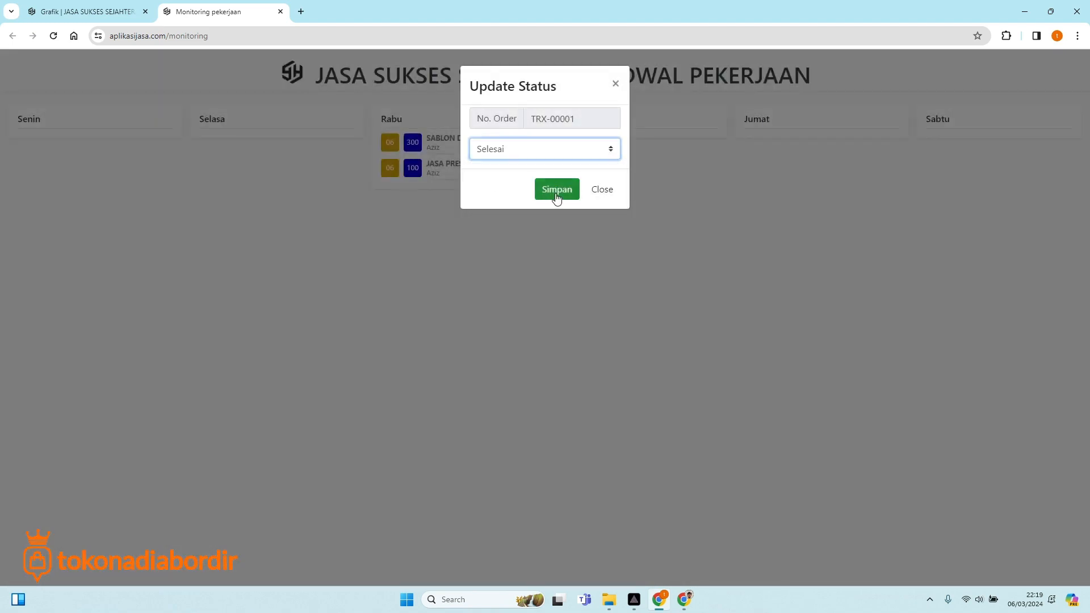
click(555, 191)
click(389, 144)
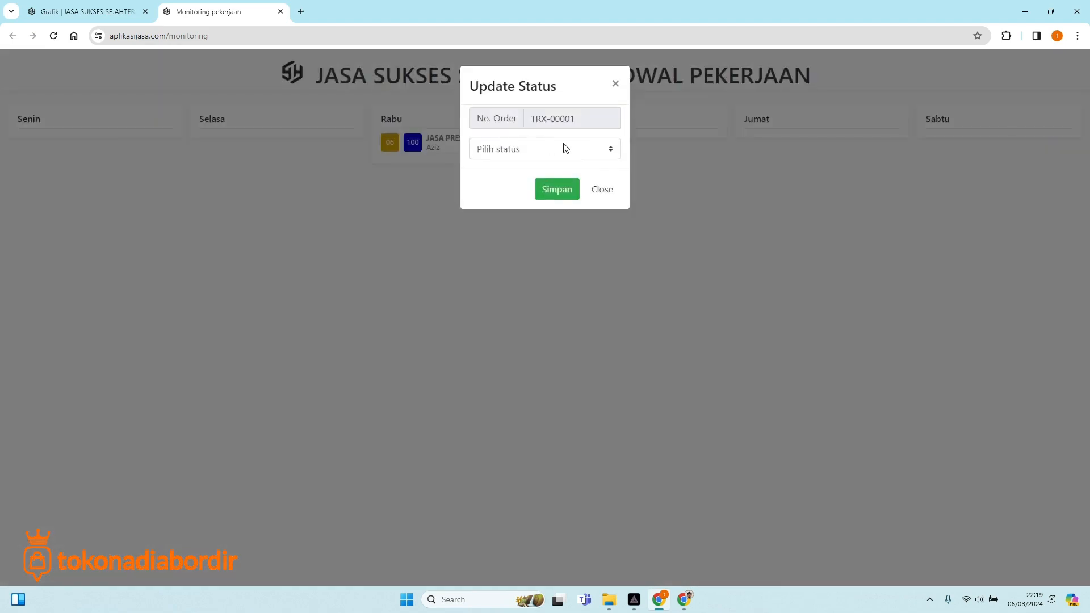
click(546, 148)
click(496, 179)
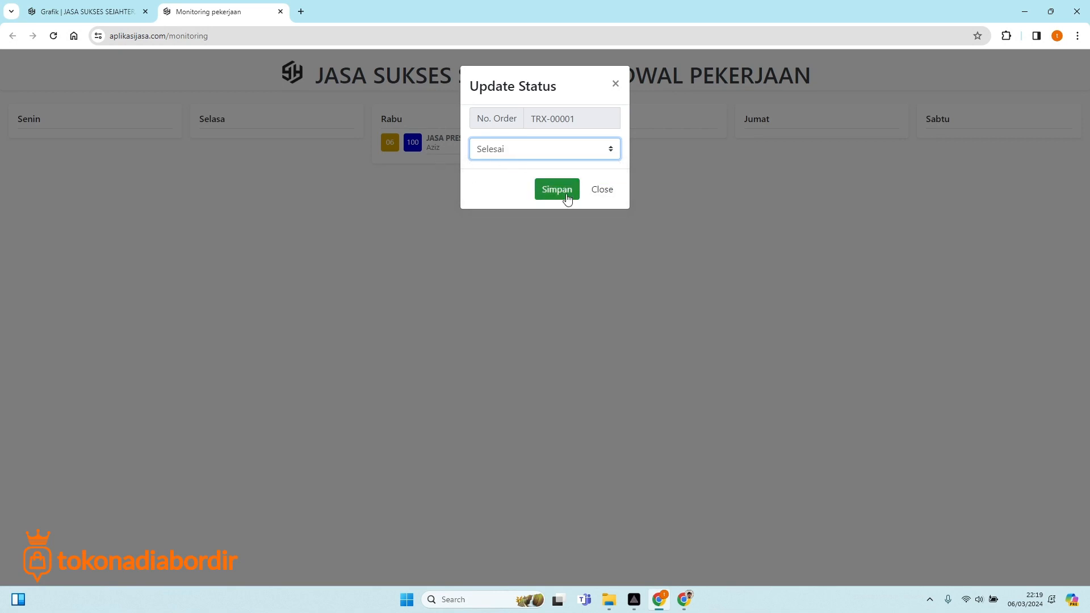
click(565, 194)
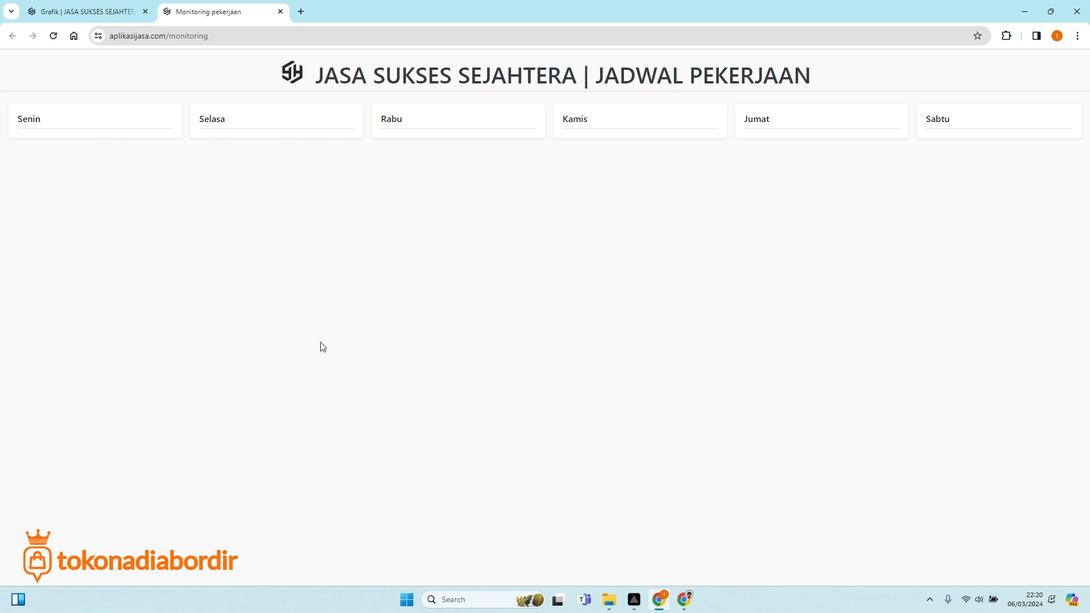
Open the Monitoring > Hasil Produksi report from the admin chart page.
click(62, 10)
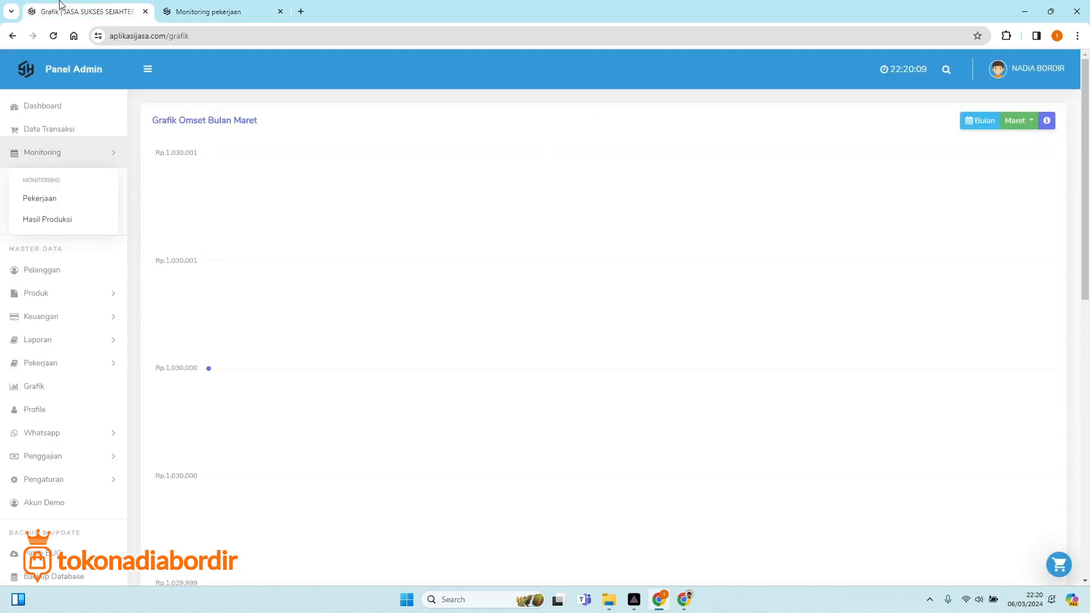
click(60, 221)
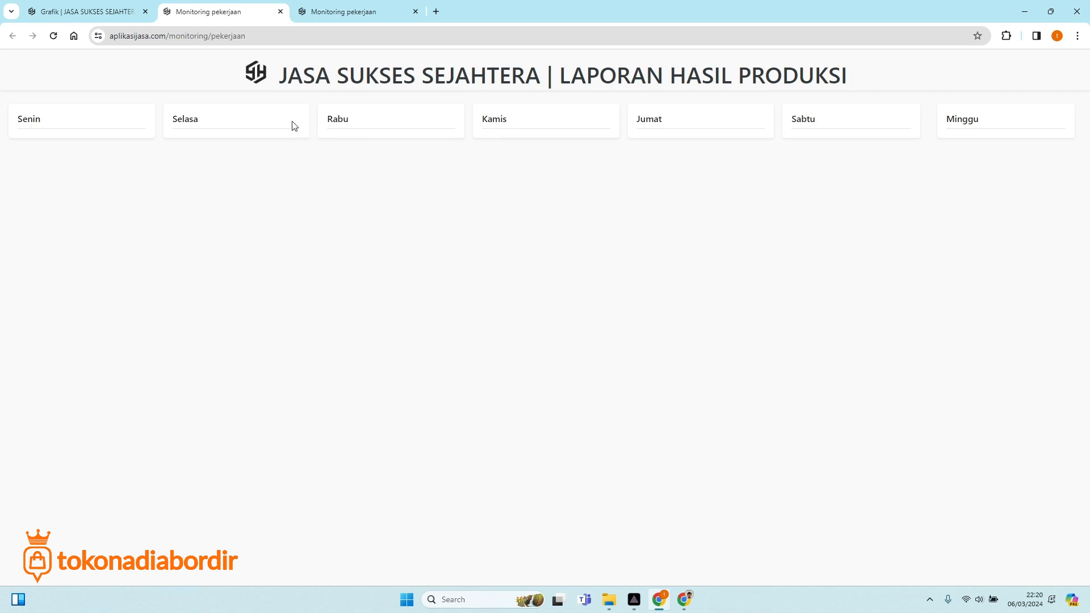
click(108, 5)
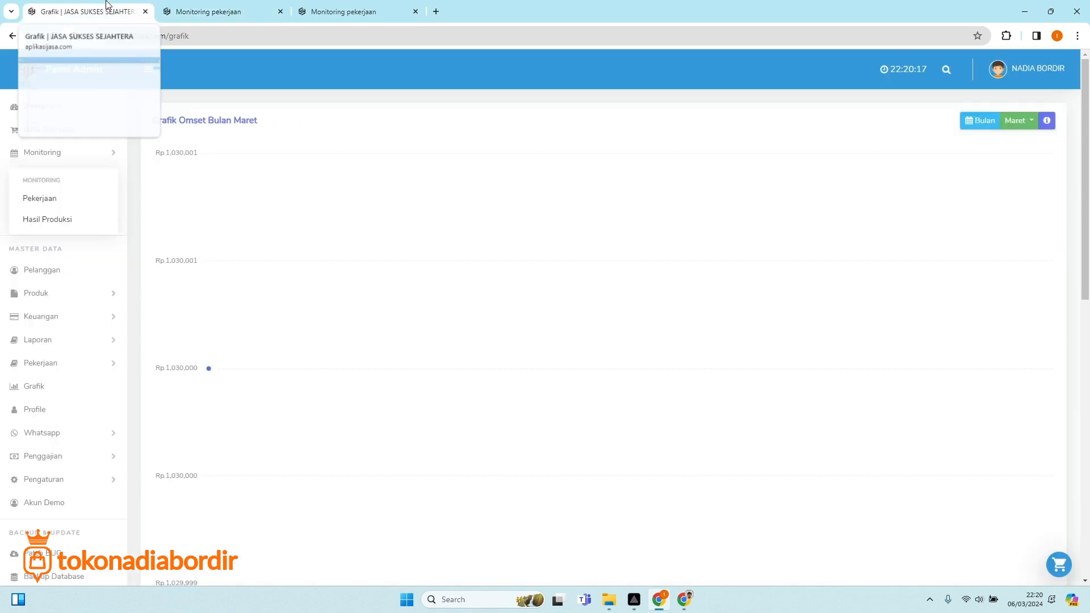
click(210, 11)
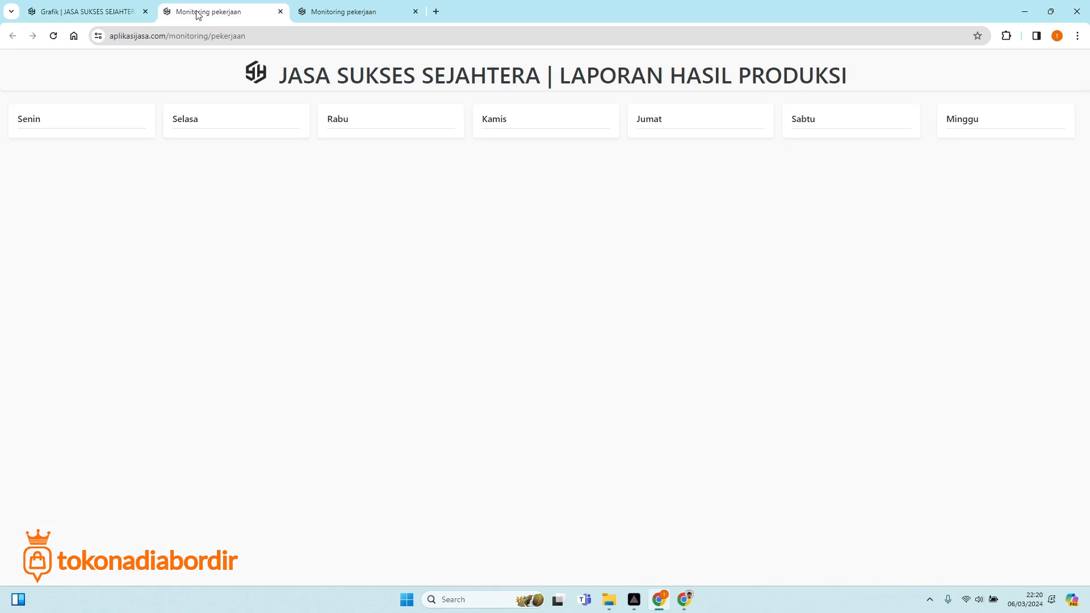
Load aplikasijasa.com in a new browser tab.
click(437, 12)
text(Apl)
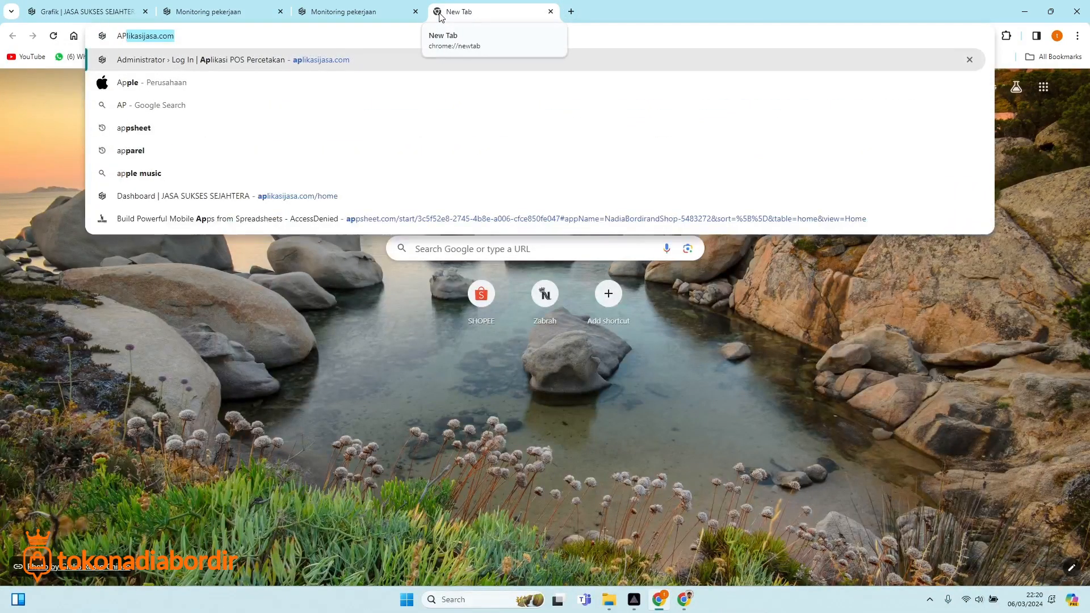
key(Return)
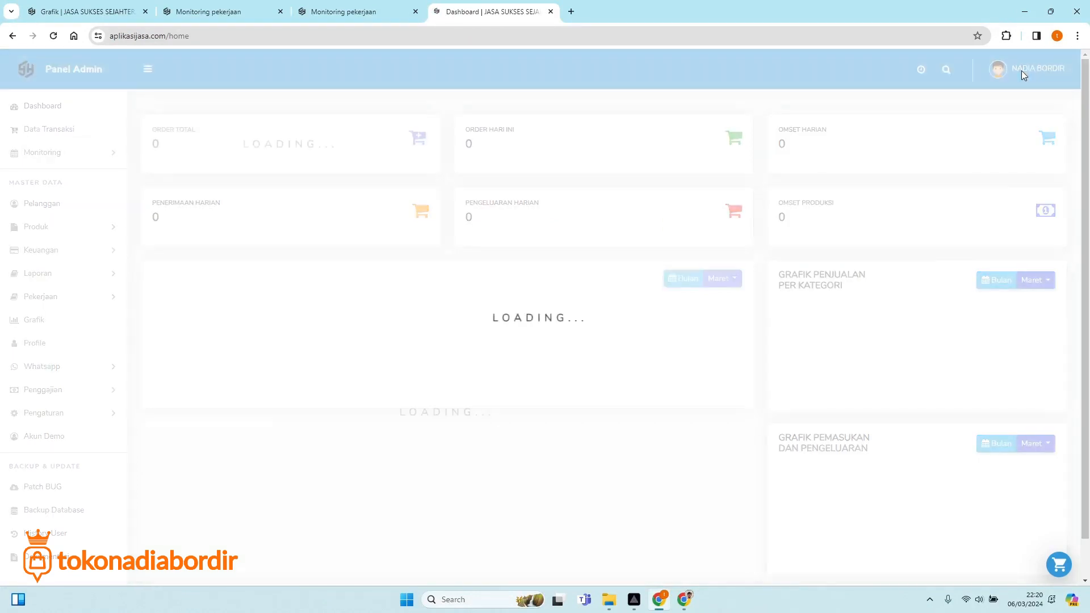
Log out of the admin account and sign in with the operator's email and password.
click(1025, 73)
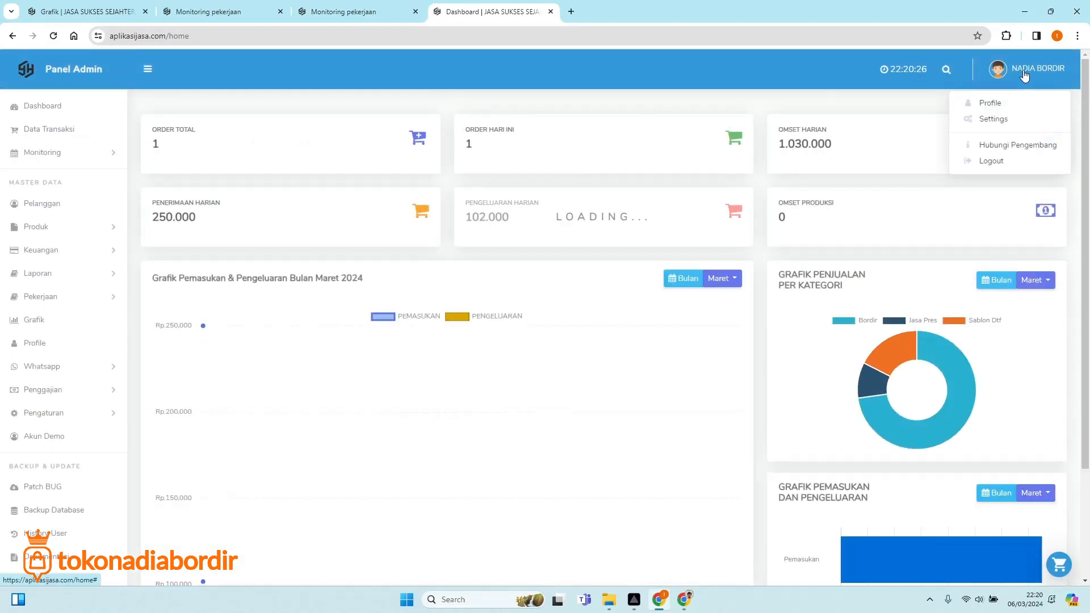
click(988, 162)
click(382, 282)
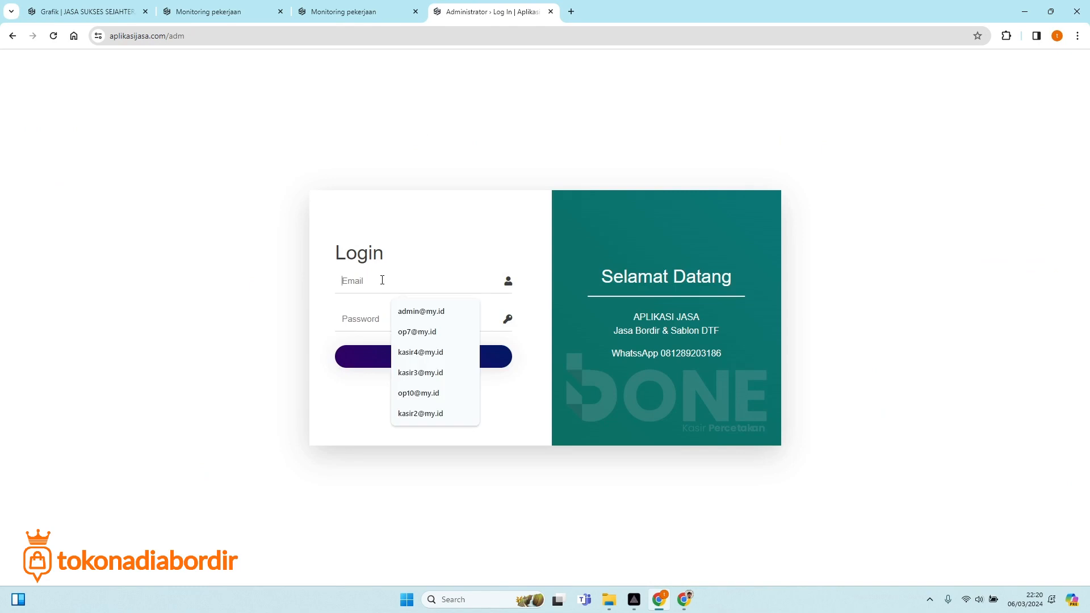
click(431, 331)
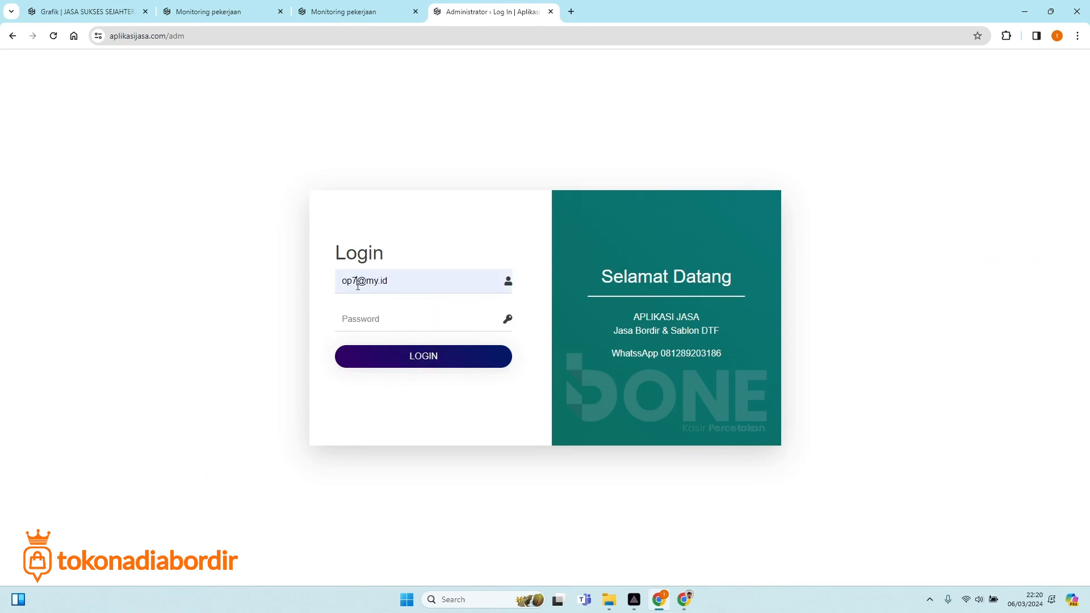
click(358, 282)
key(BackSpace)
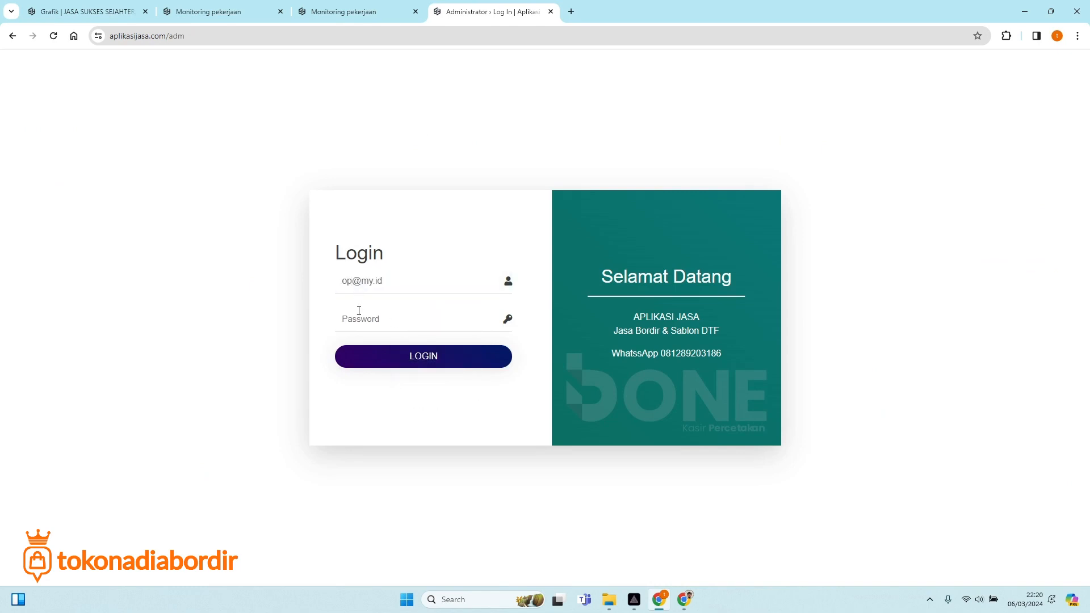
text(1)
key(BackSpace)
text(********)
click(411, 367)
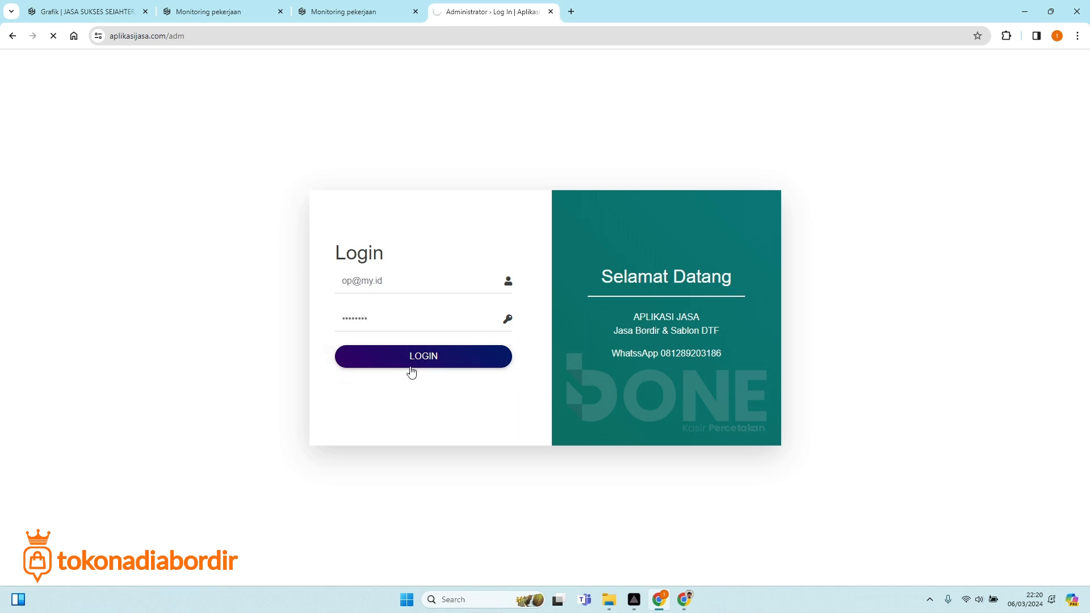
Open the Laporan > Input Produksi job list page.
click(56, 135)
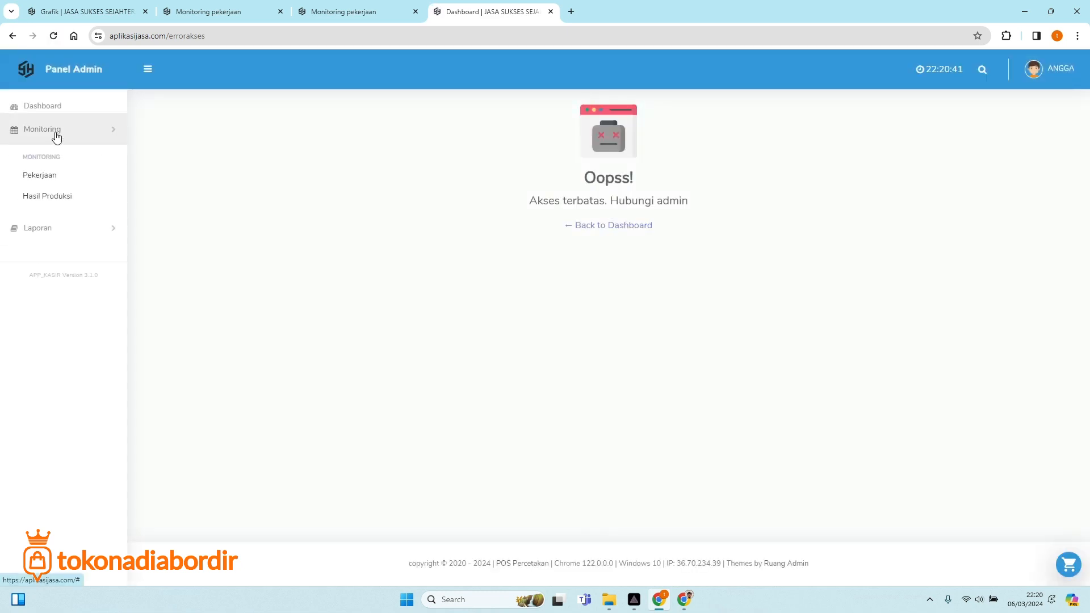
click(56, 136)
click(55, 135)
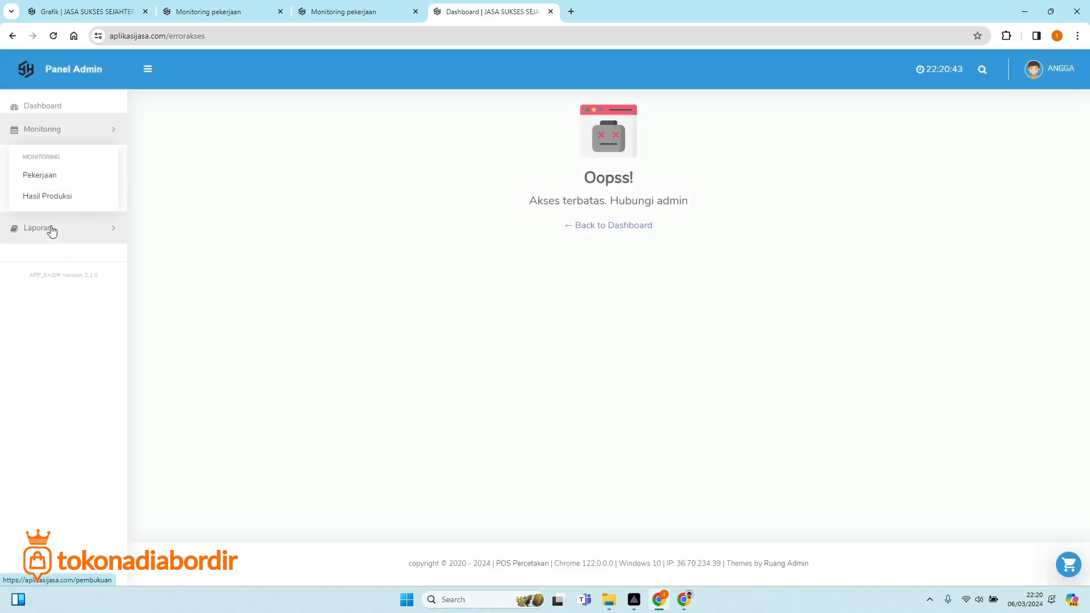
click(52, 230)
click(50, 227)
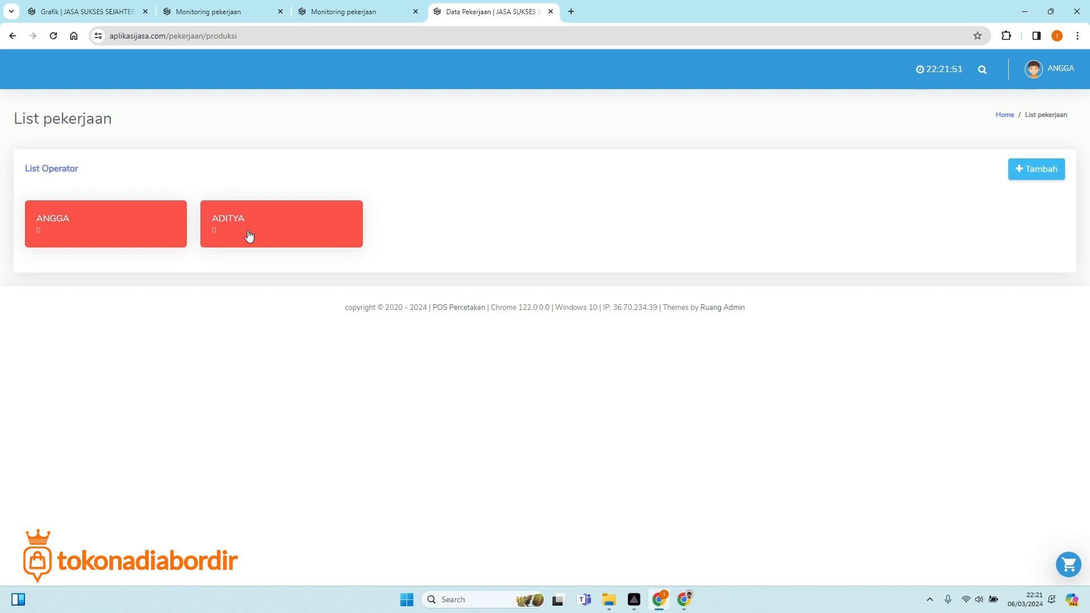
Start a new production job for the first operator with product BENDERA 7X4.
click(1049, 174)
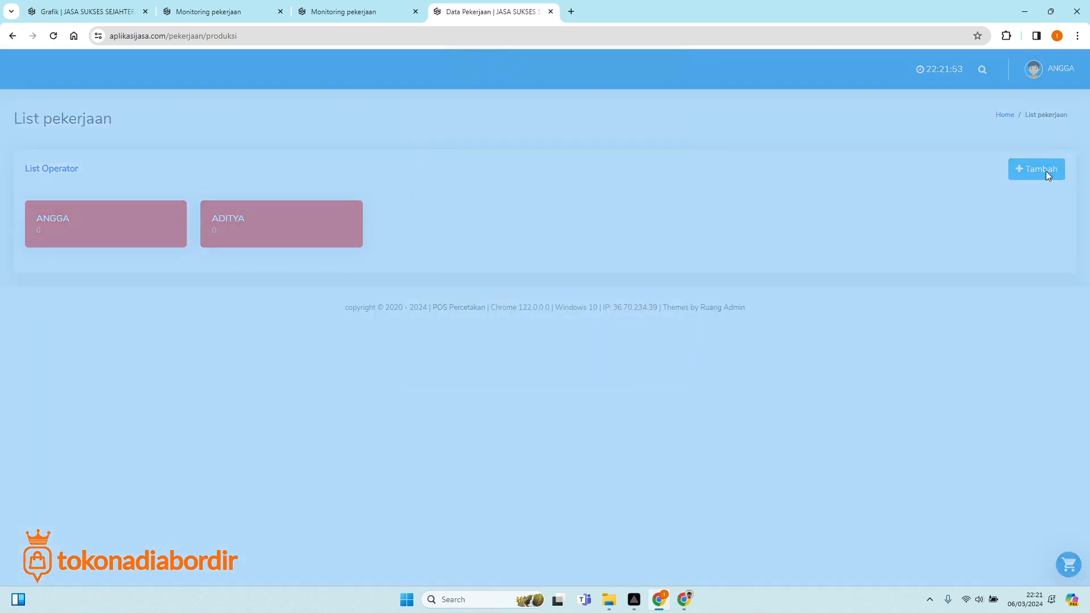
click(455, 121)
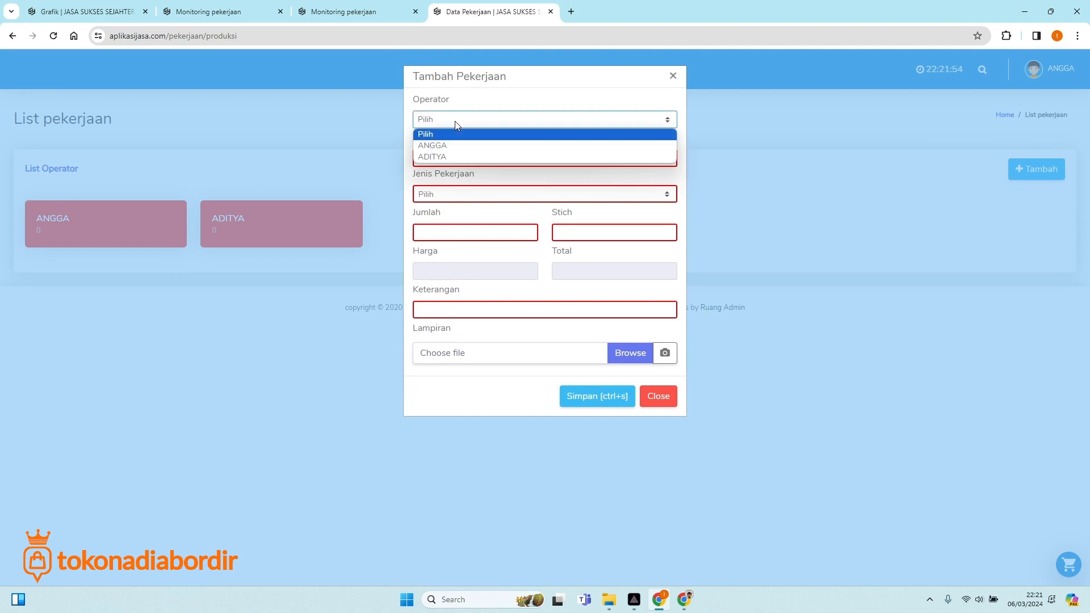
click(436, 149)
click(439, 158)
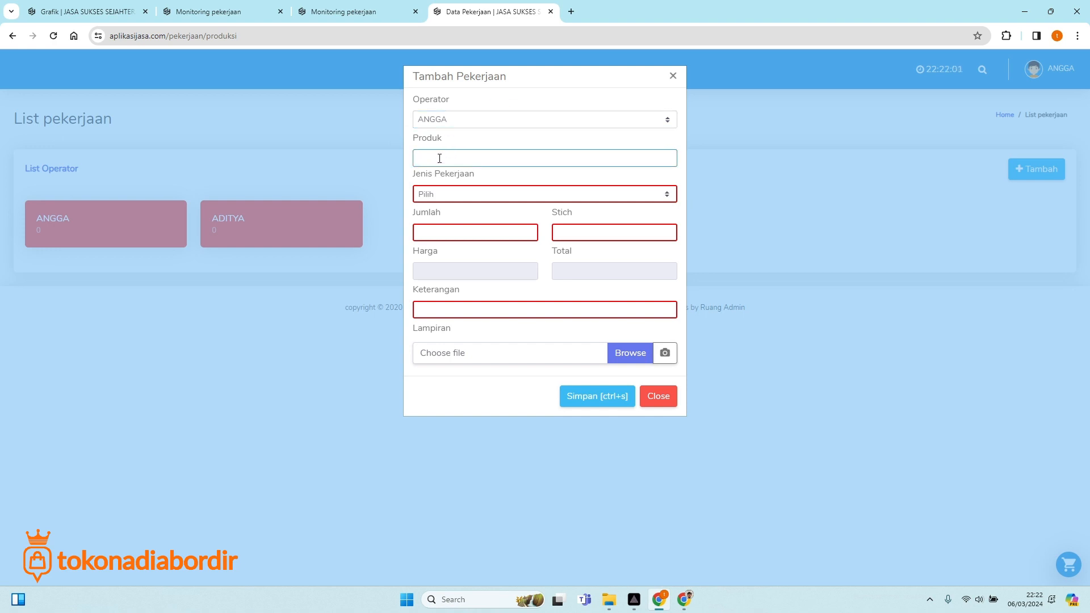
text(be)
key(BackSpace)
key(BackSpace)
text(B)
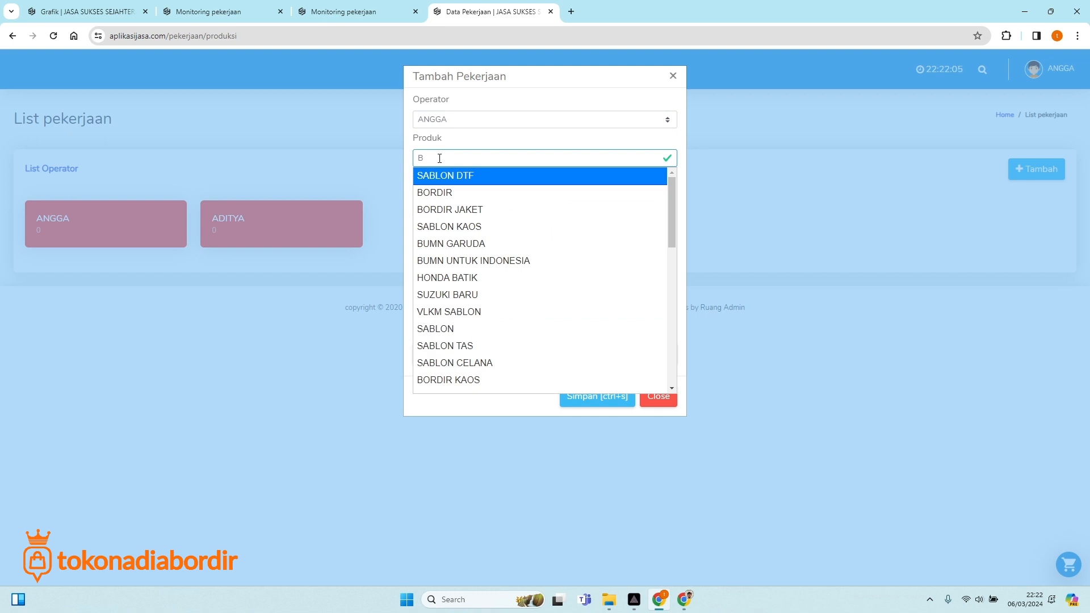
text(ENDERA)
click(457, 193)
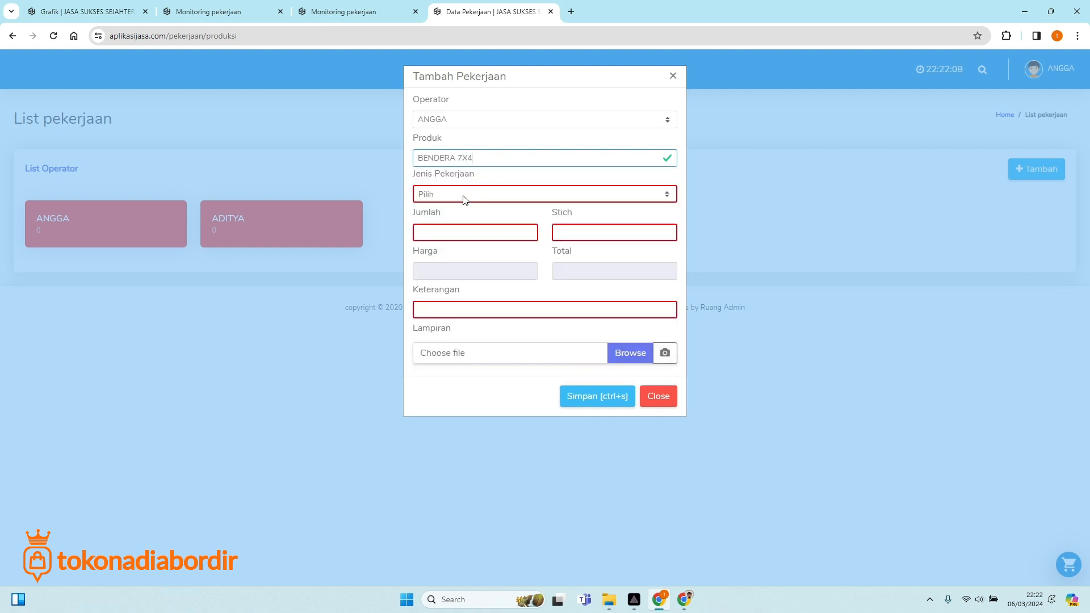
Set job type LOGO, quantity 250 and stitch count 10000.
click(458, 196)
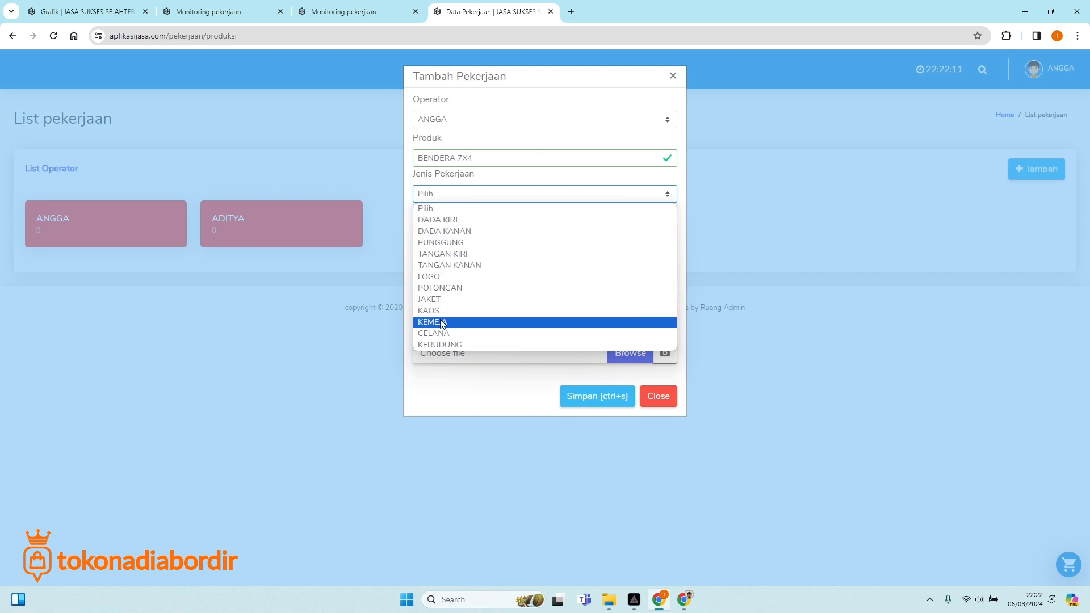
click(437, 277)
click(457, 232)
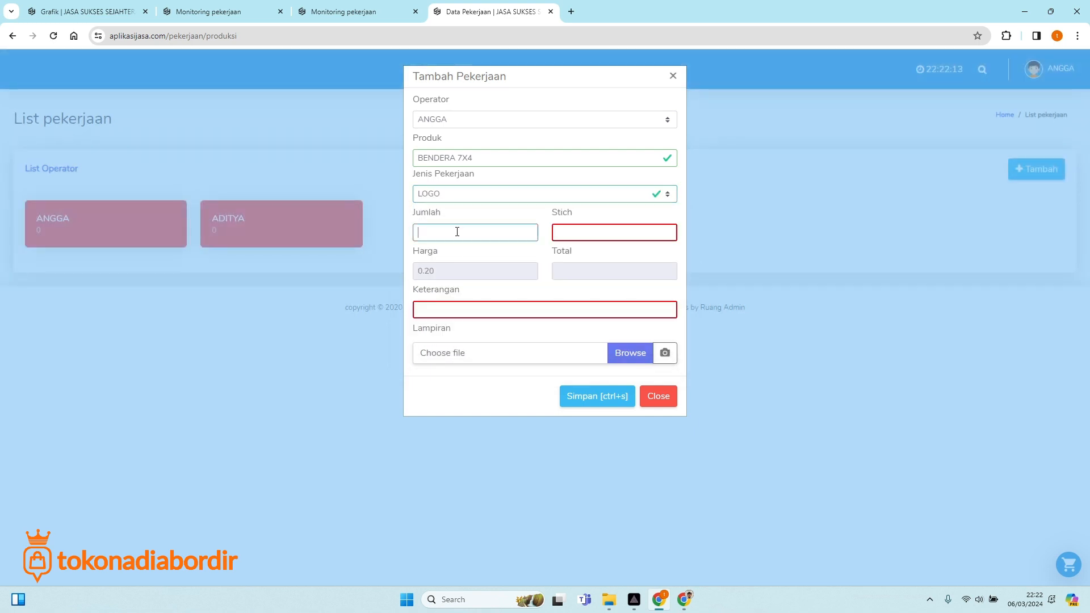
text(250)
click(579, 234)
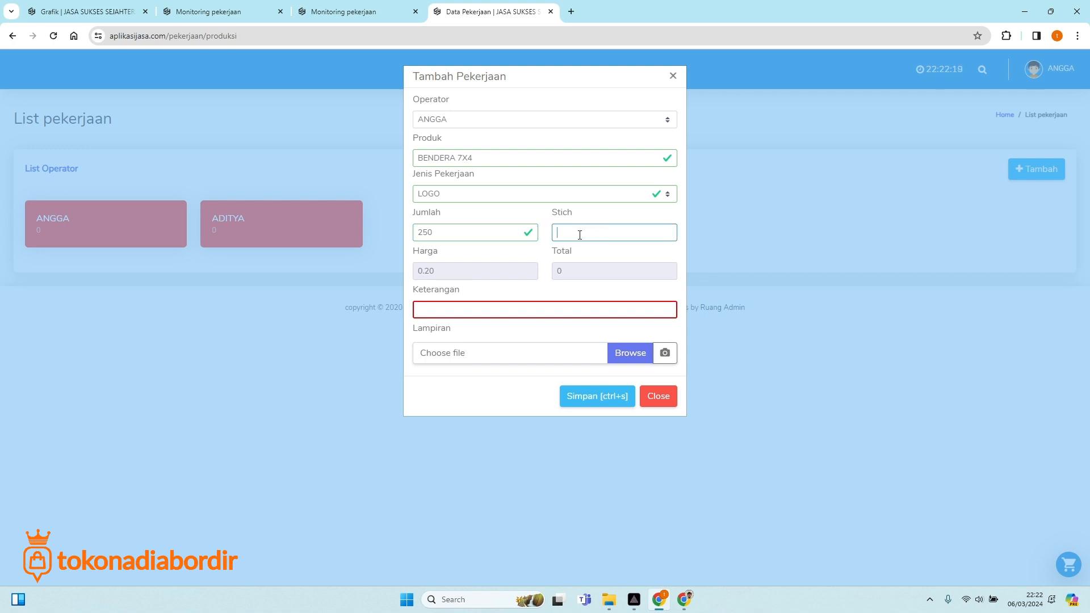
text(100000)
click(596, 262)
Leave the 0.20 price unchanged and enter the note EMBLEM.
drag(419, 270, 439, 271)
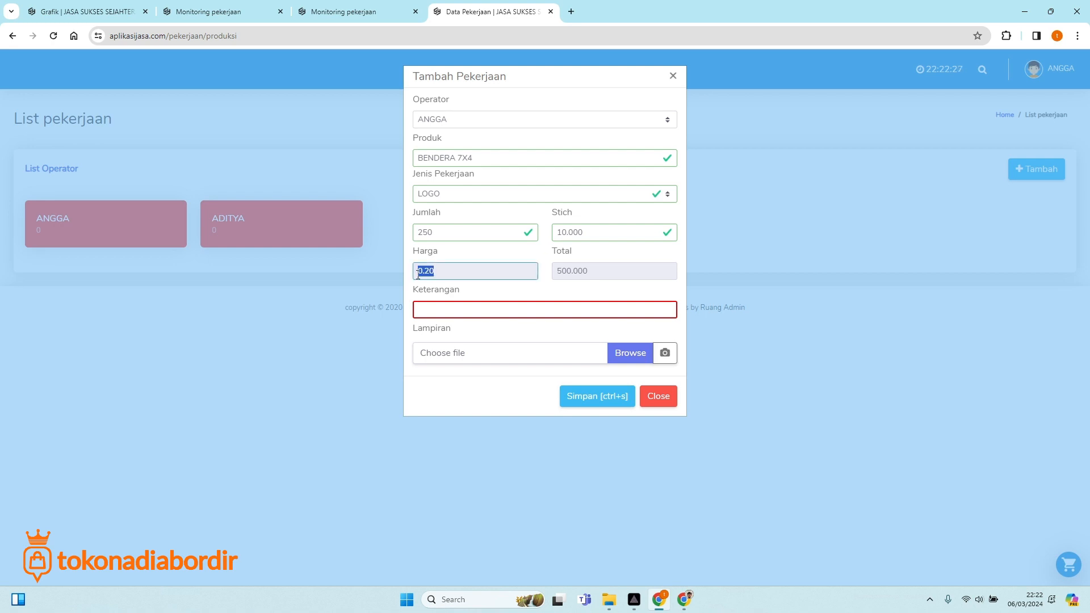
click(440, 272)
drag(418, 271, 437, 274)
click(443, 274)
double_click(426, 274)
click(443, 274)
click(494, 256)
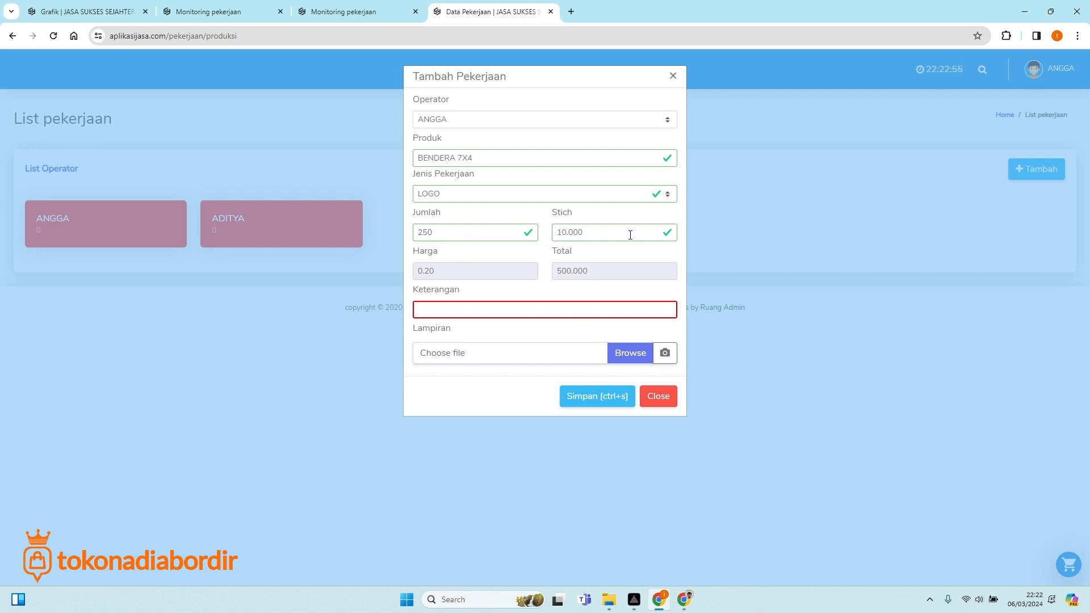
click(433, 305)
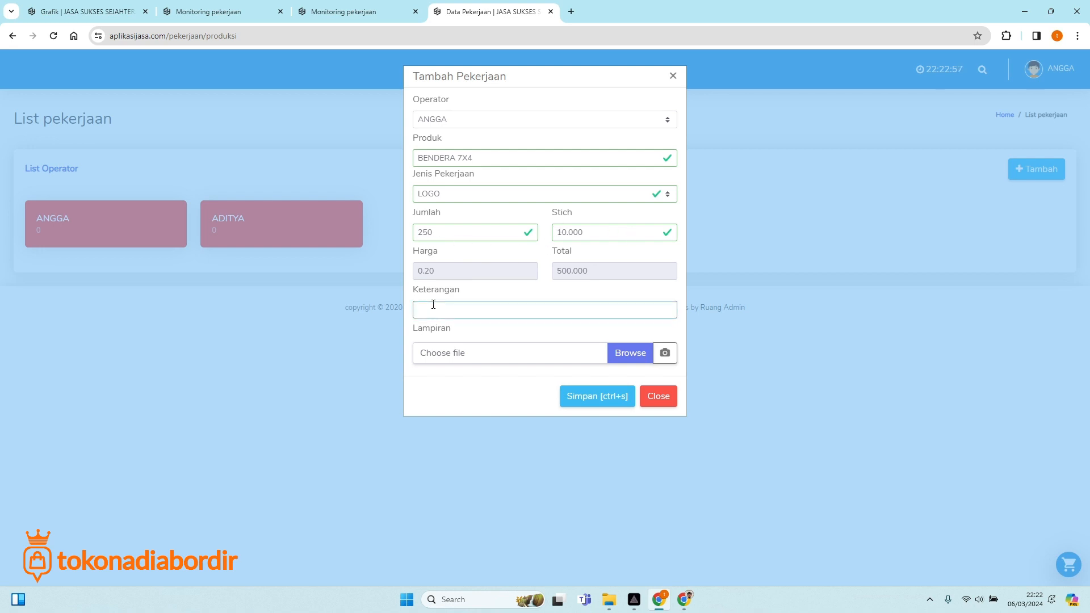
text(EMBLEM)
Attach the flag photo and save the BENDERA 7X4 job in Tambah Pekerjaan.
click(630, 353)
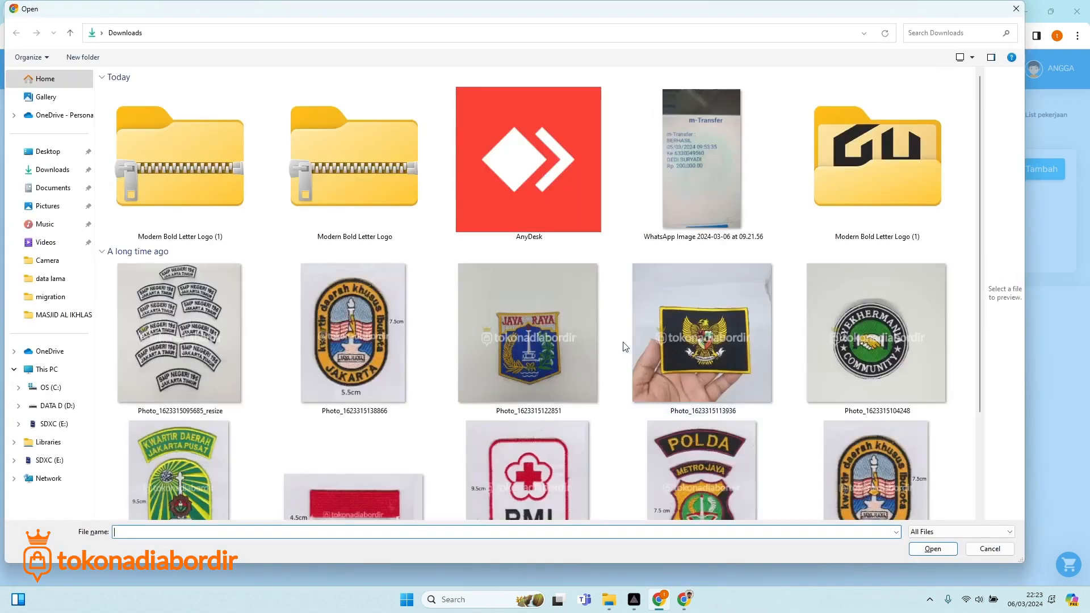
scroll(613, 418, down, 1)
scroll(613, 418, down, 3)
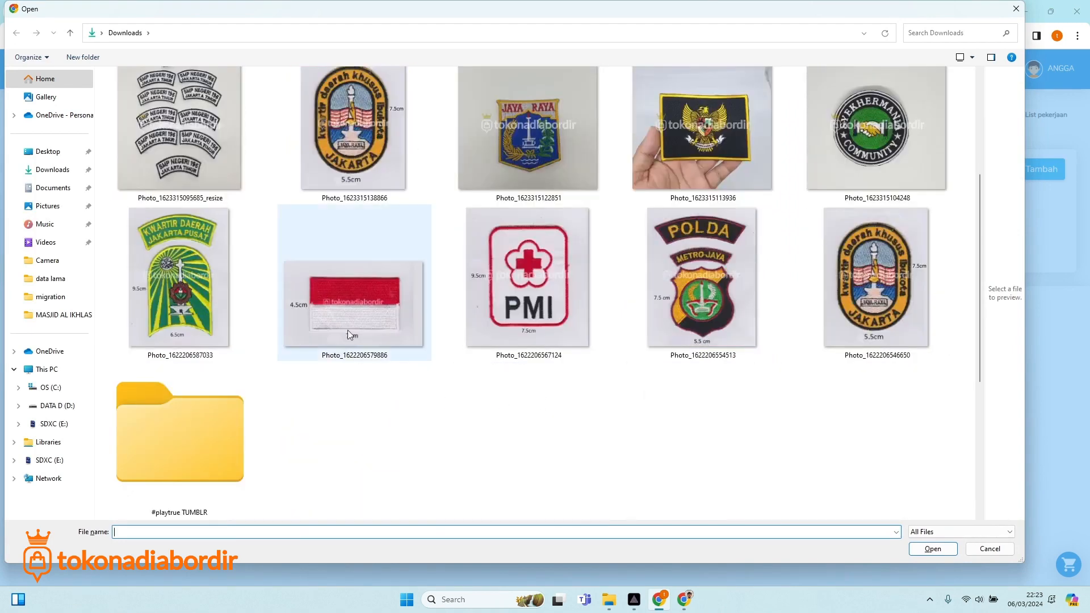
double_click(348, 304)
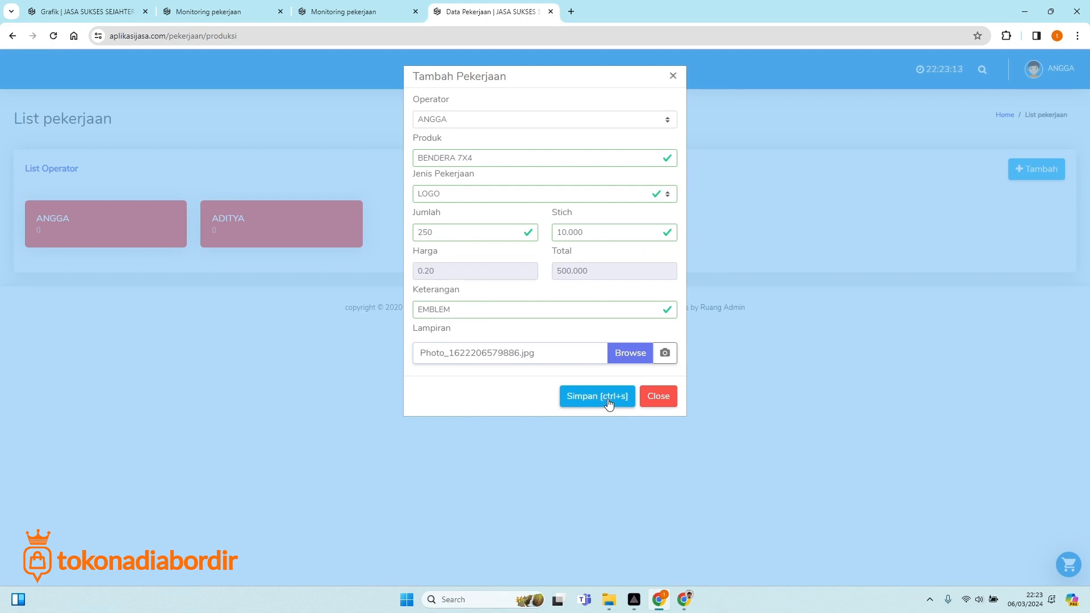
click(608, 402)
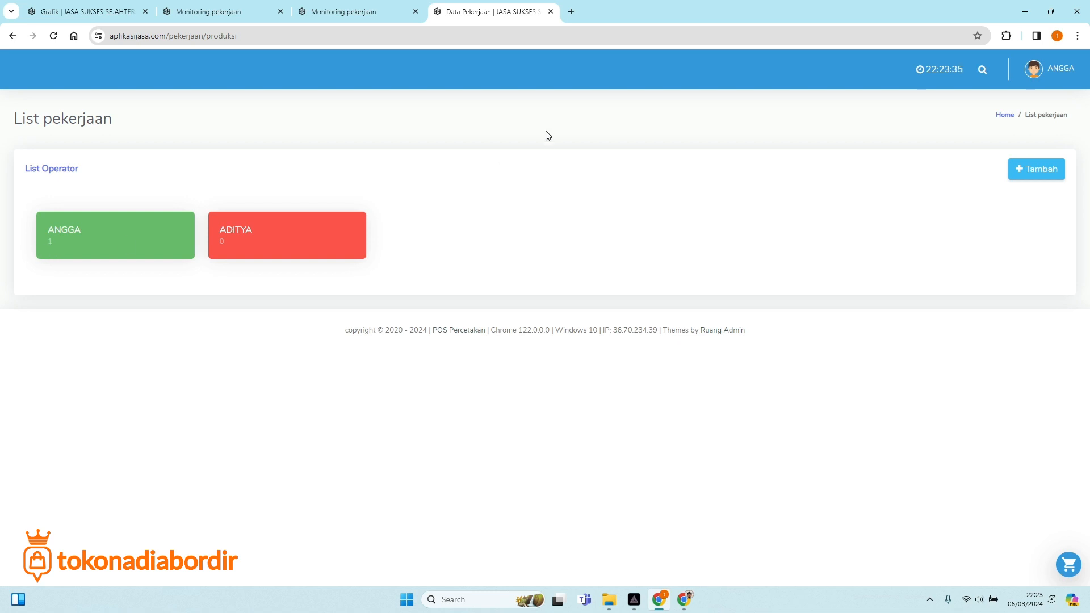
Check the production results report and close the JADWAL PEKERJAAN schedule tab.
click(226, 10)
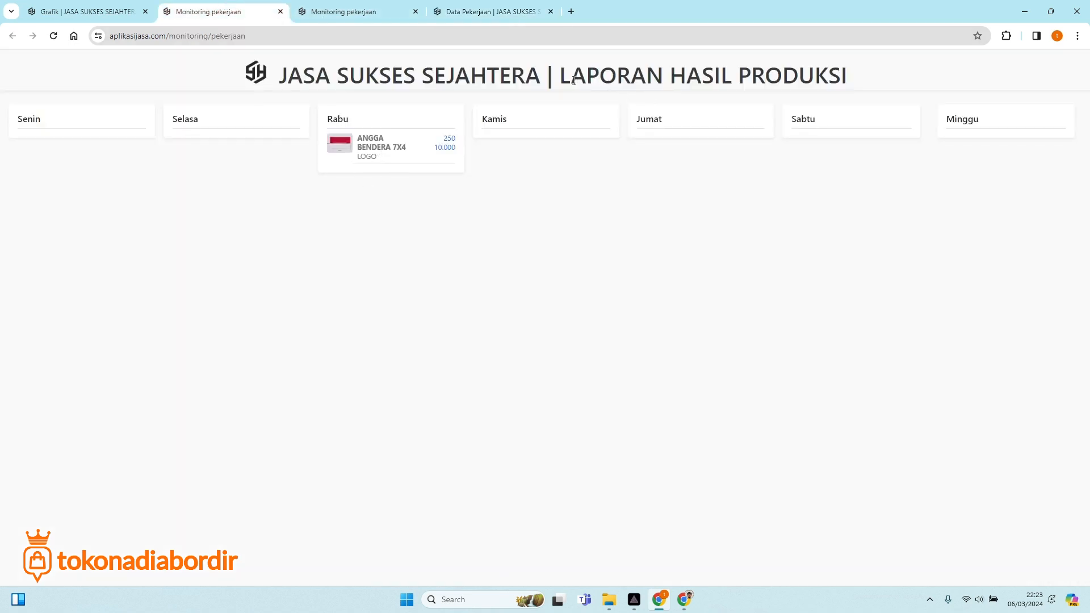
drag(573, 80, 714, 80)
click(790, 76)
click(348, 13)
drag(596, 73, 807, 83)
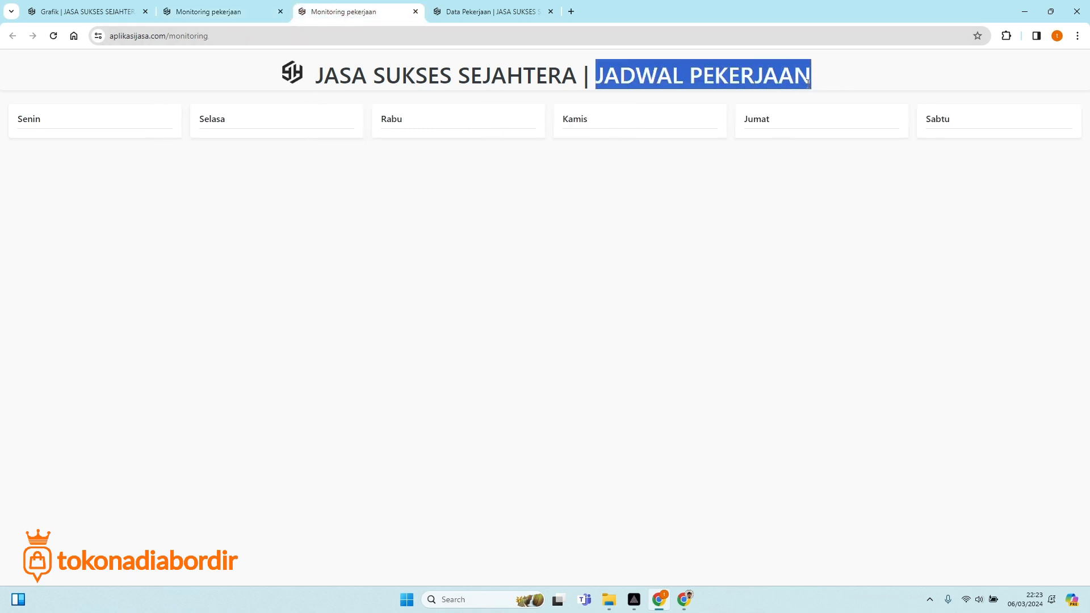
click(415, 11)
click(240, 11)
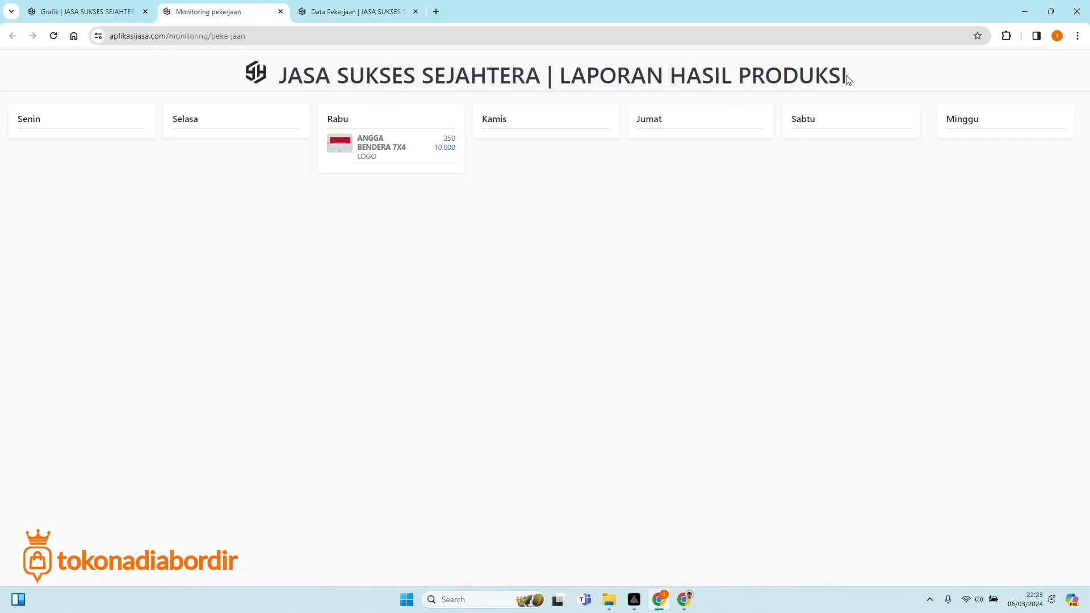
Preview the Rabu job's attachment and review its BENDERA 7X4 LOGO details.
double_click(343, 144)
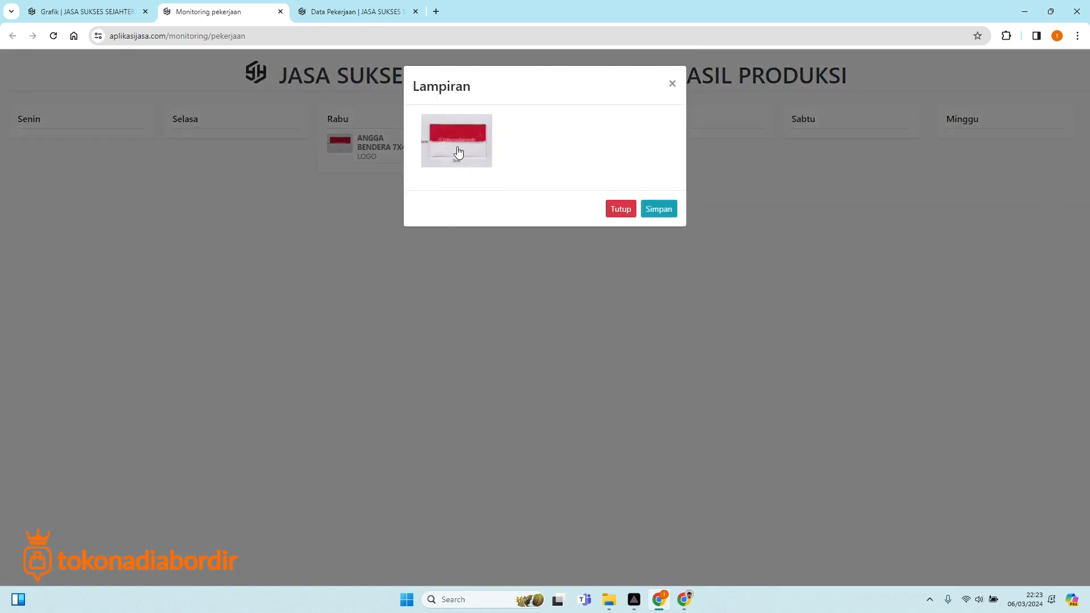
click(672, 84)
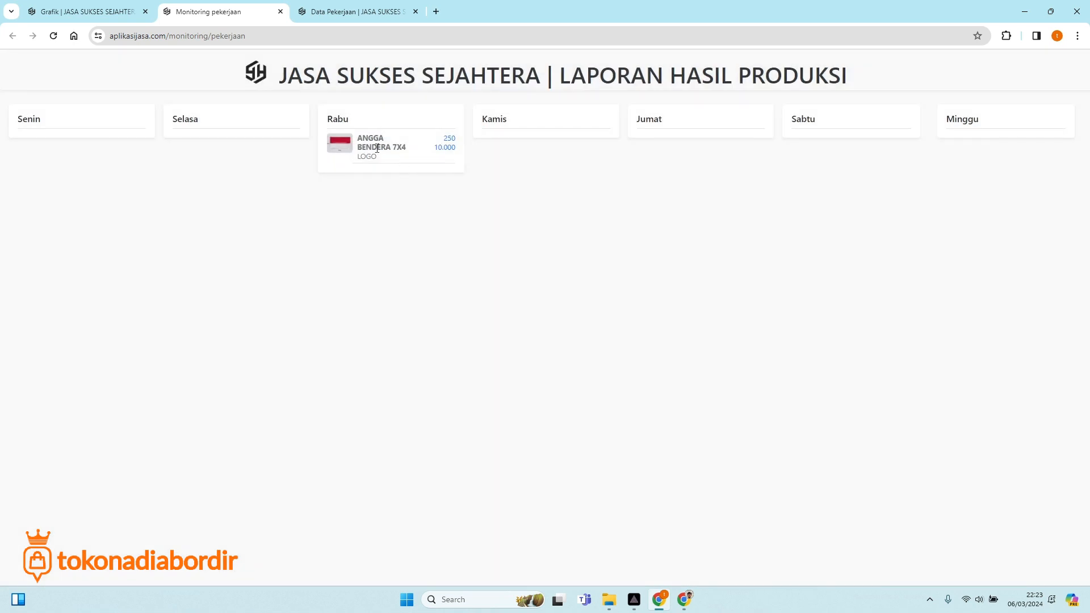
drag(361, 141, 418, 155)
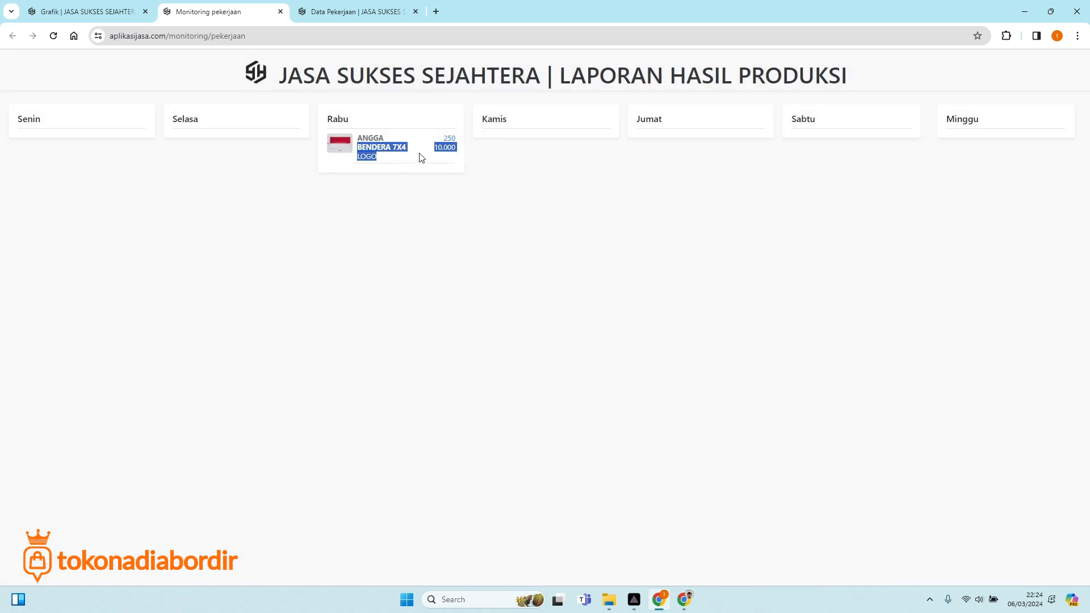
click(363, 160)
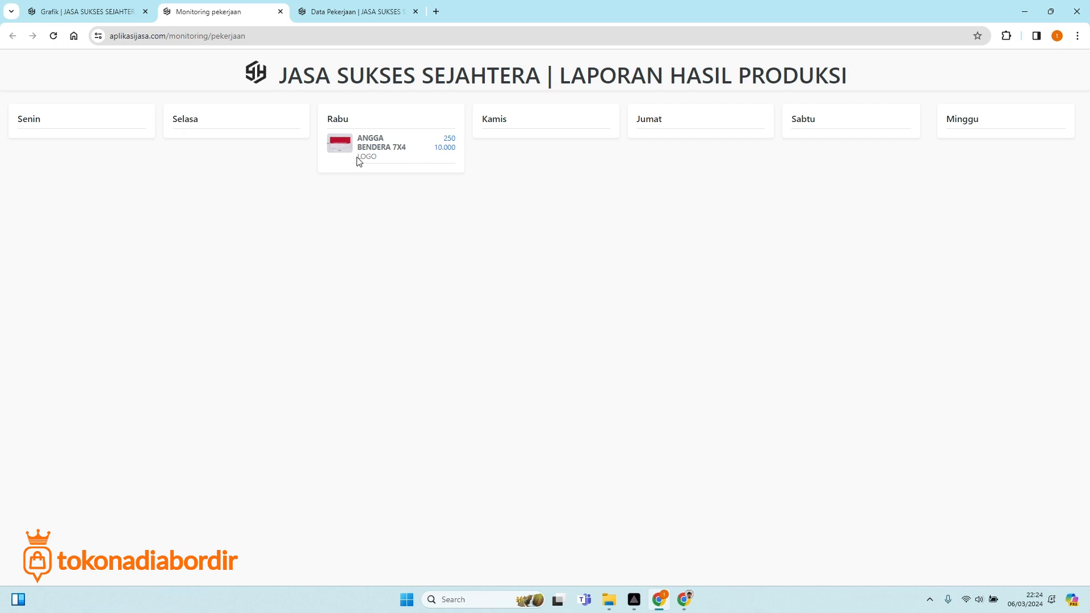
drag(359, 162, 376, 158)
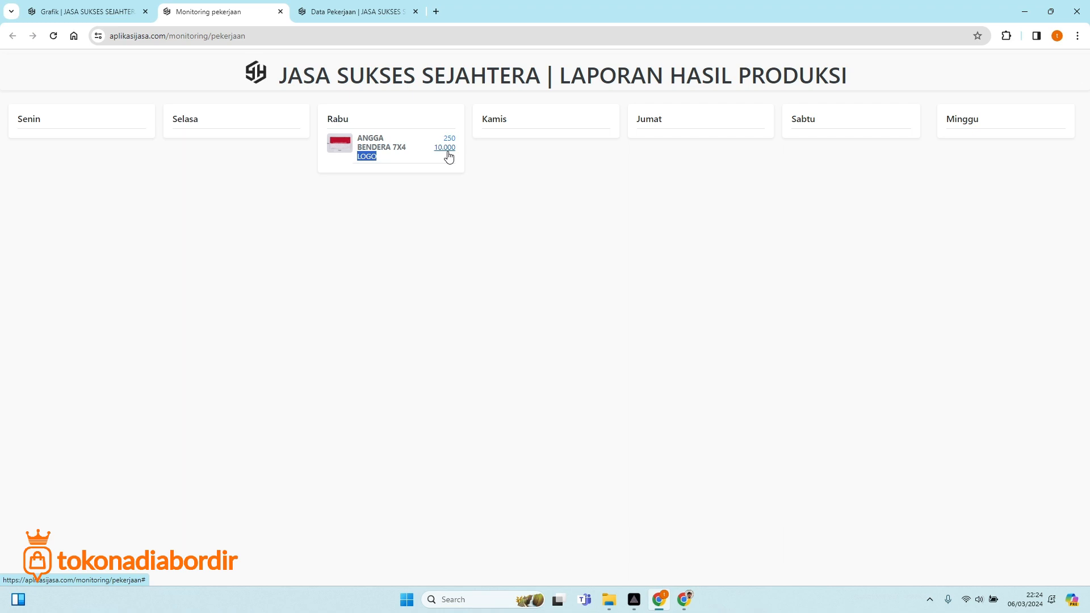
click(433, 212)
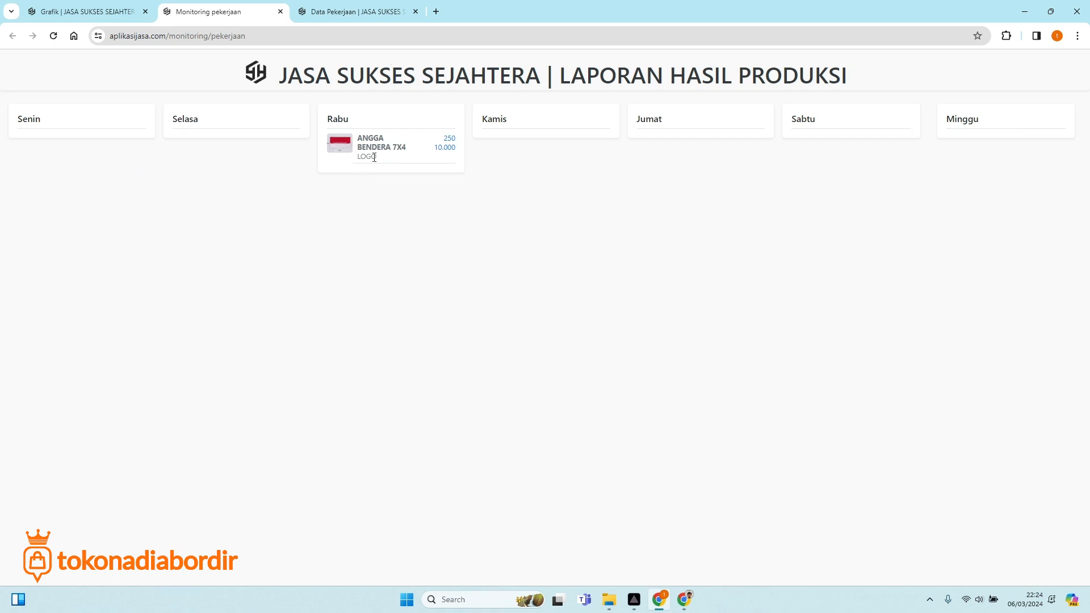
From the Grafik page, attempt Pekerjaan > List Pekerjaan and get the operator access error.
click(64, 11)
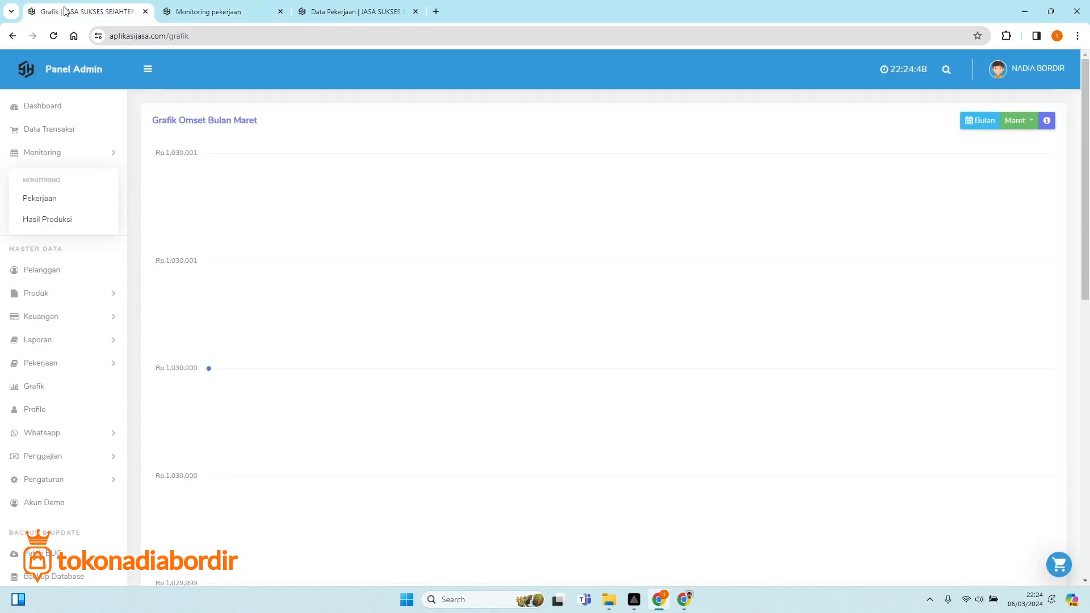
click(66, 369)
click(65, 368)
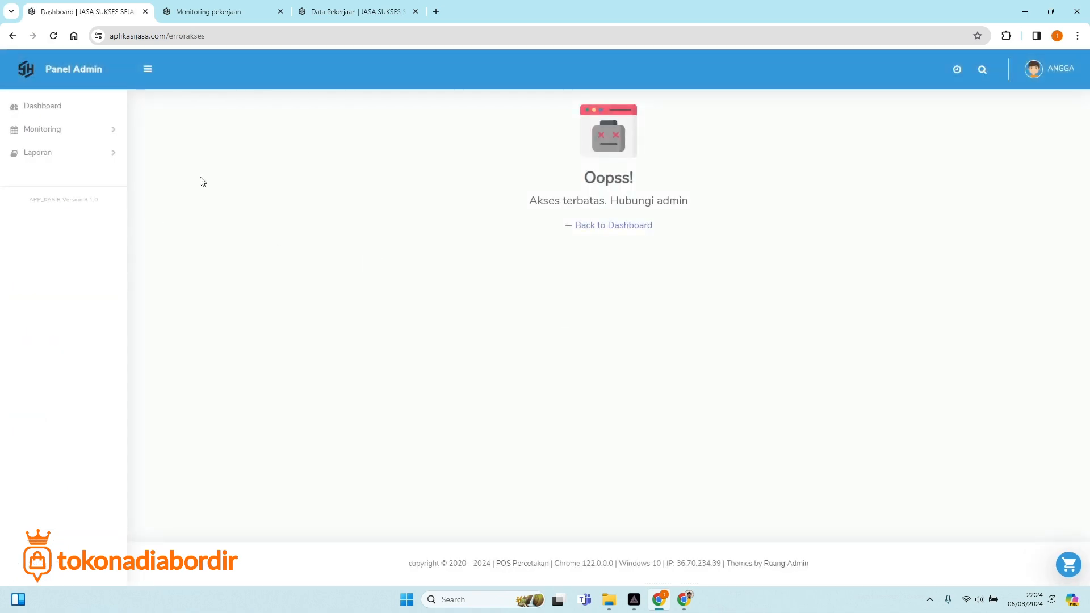
Look through the operator window's pages, then bring forward the WhatsApp Web window.
click(684, 599)
click(658, 600)
click(227, 11)
click(335, 12)
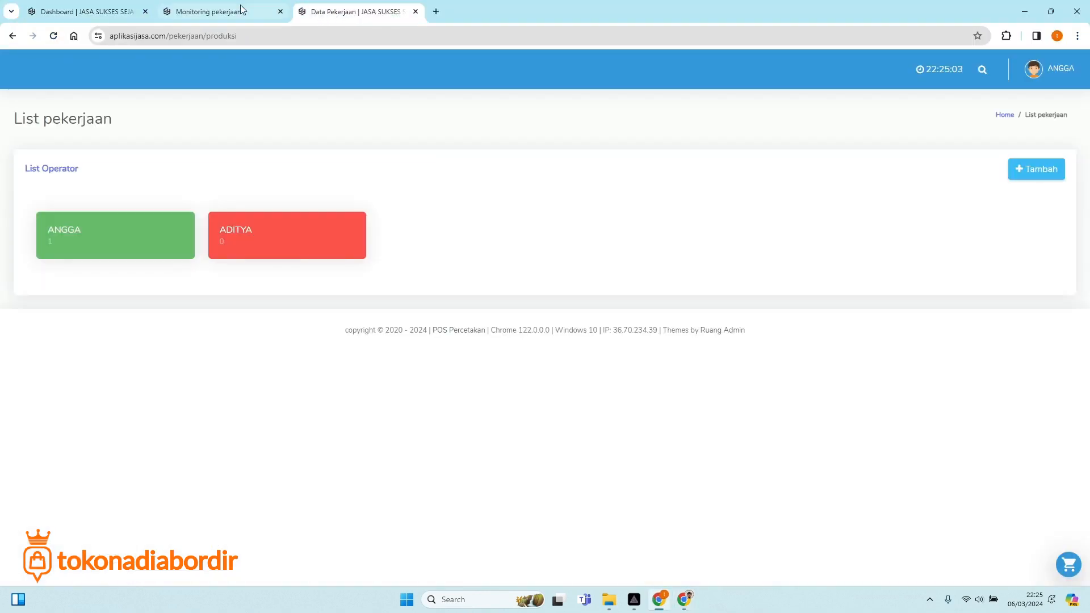
click(84, 6)
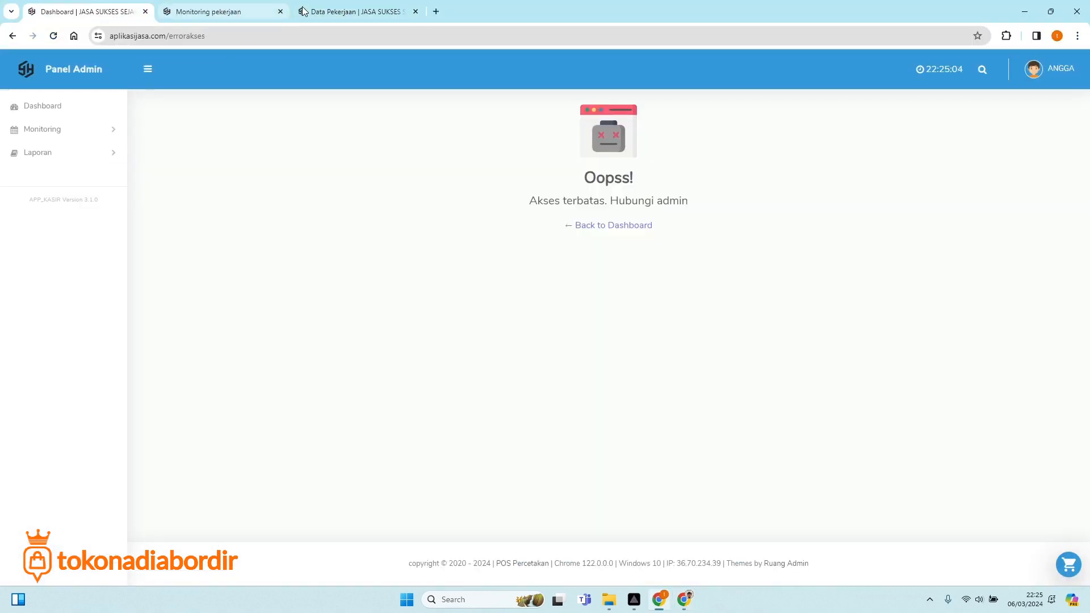
click(352, 13)
click(684, 600)
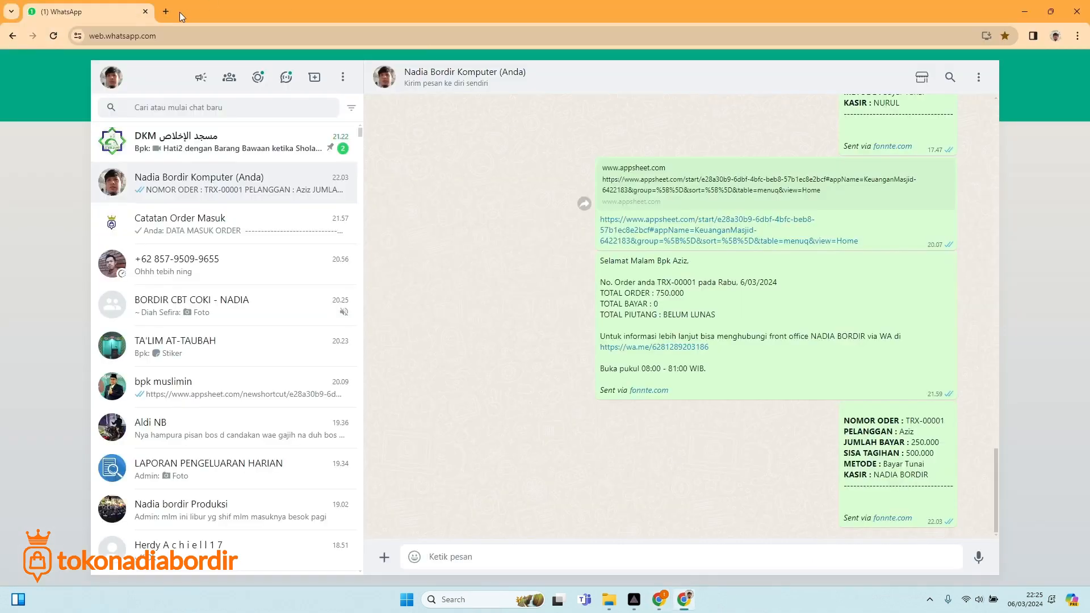
Load aplikasijasa.com in a new browser tab.
click(166, 11)
text(ap)
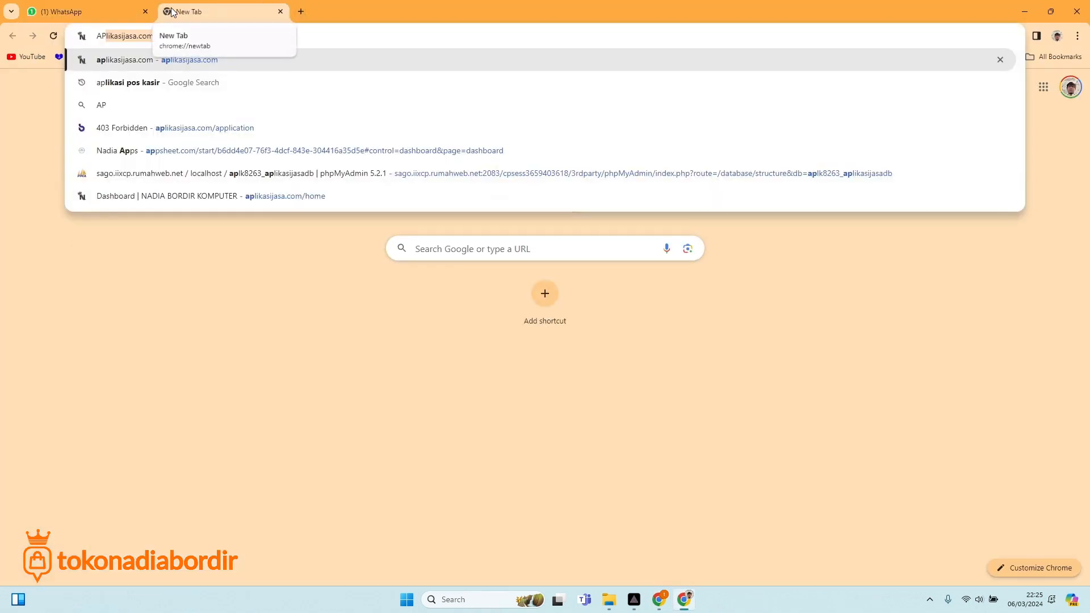
key(Return)
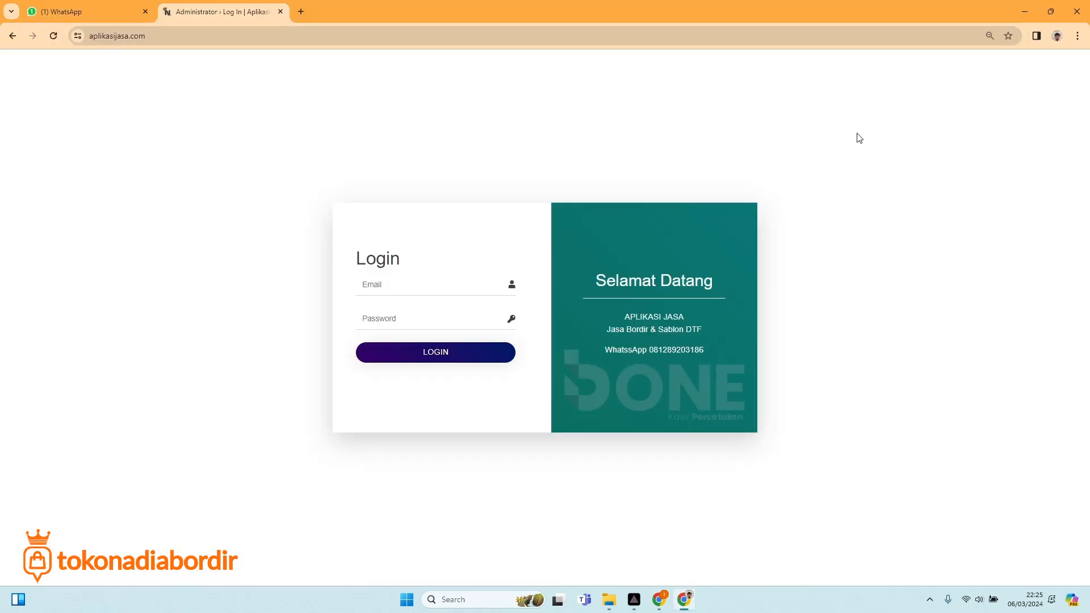
Log in with the admin account's saved e-mail and its password.
click(450, 282)
click(451, 314)
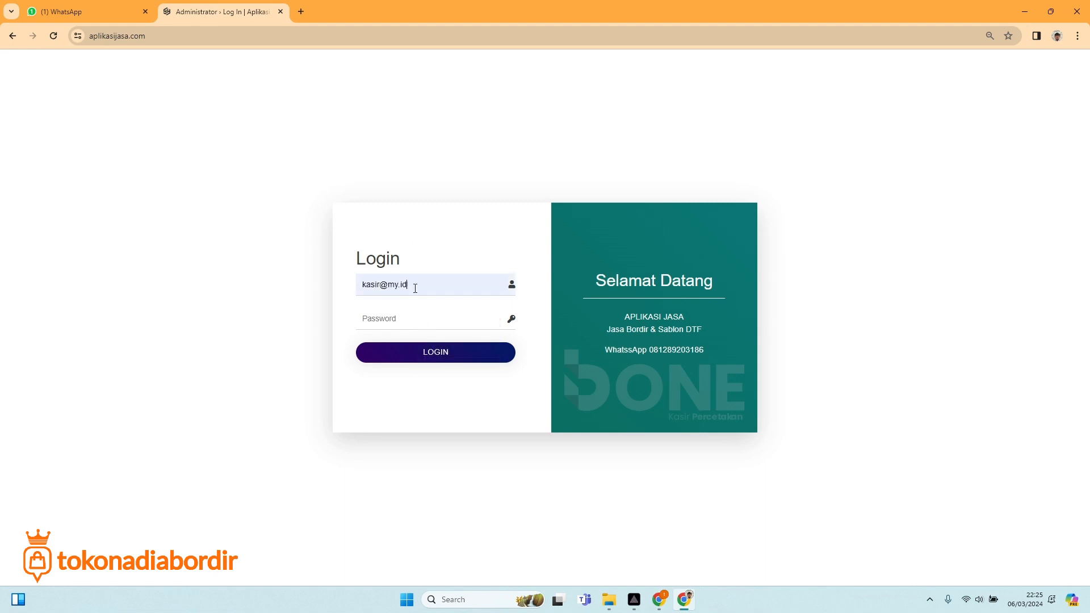
double_click(414, 284)
text(A)
drag(380, 288, 332, 283)
key(BackSpace)
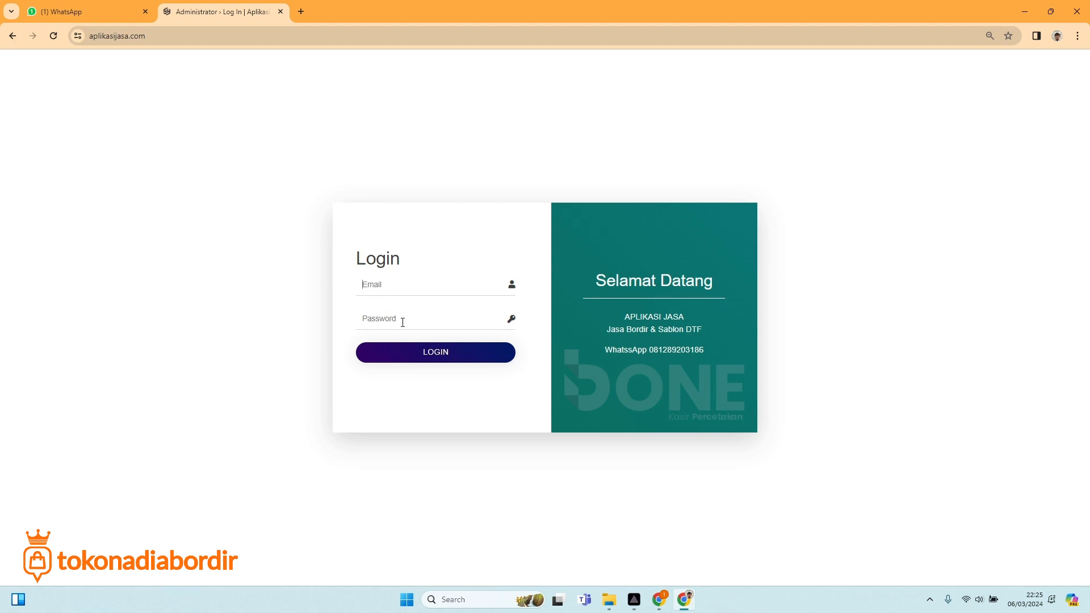
click(441, 334)
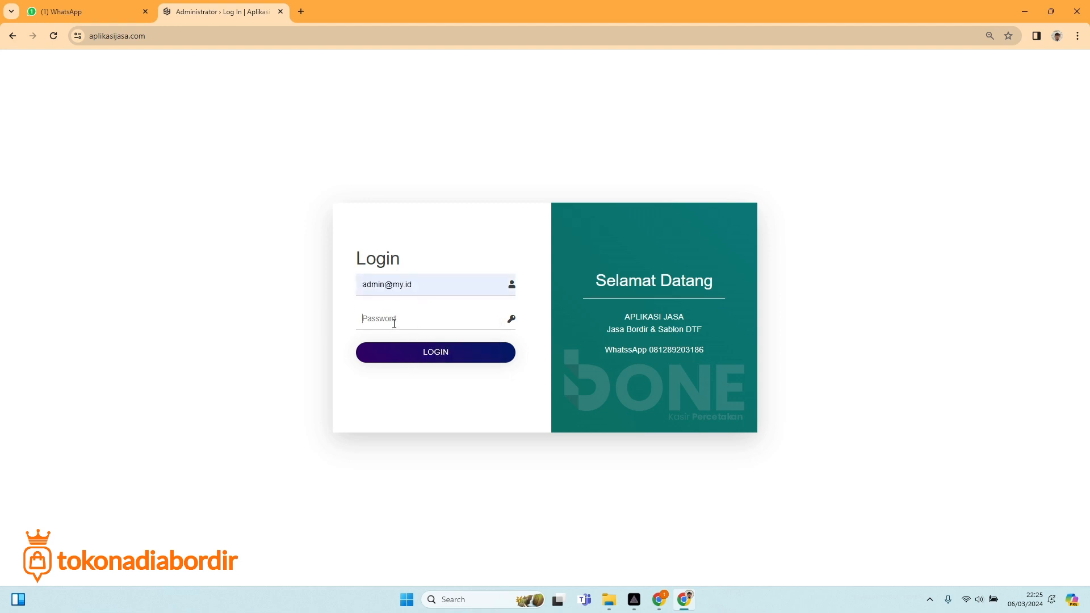
text(a)
key(Return)
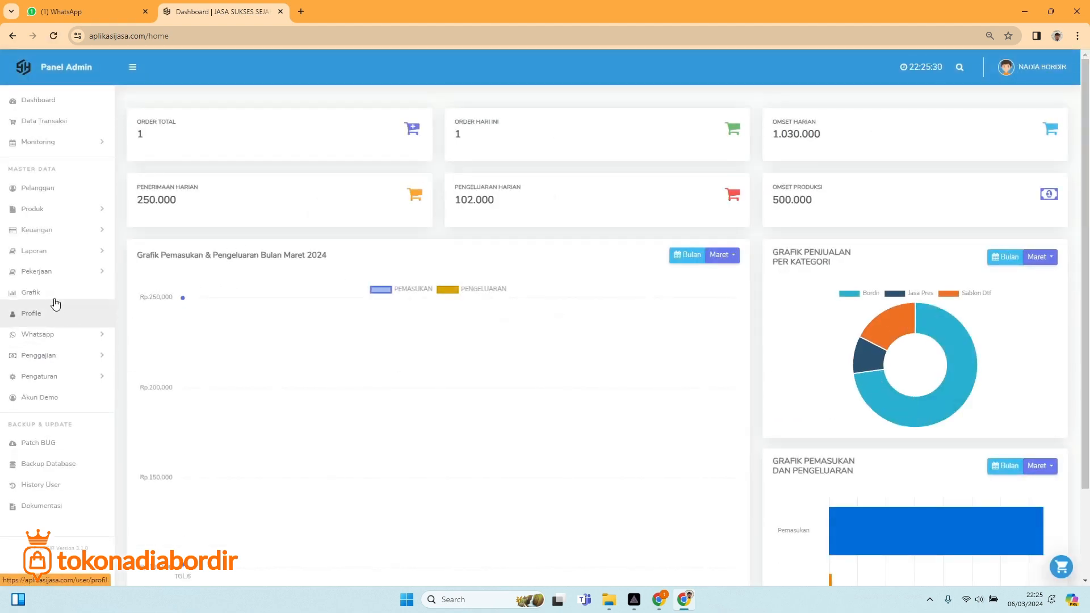
Inspect the BENDERA 7X4 LOGO row in the admin job list: 250 pieces, price 0.20, and its edit form.
click(59, 274)
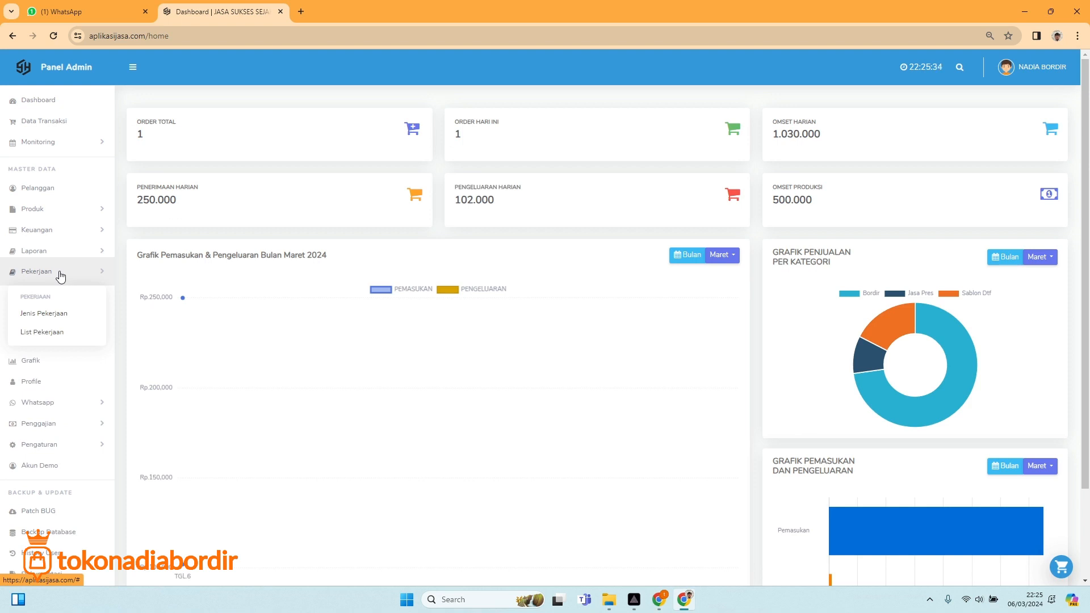
click(49, 333)
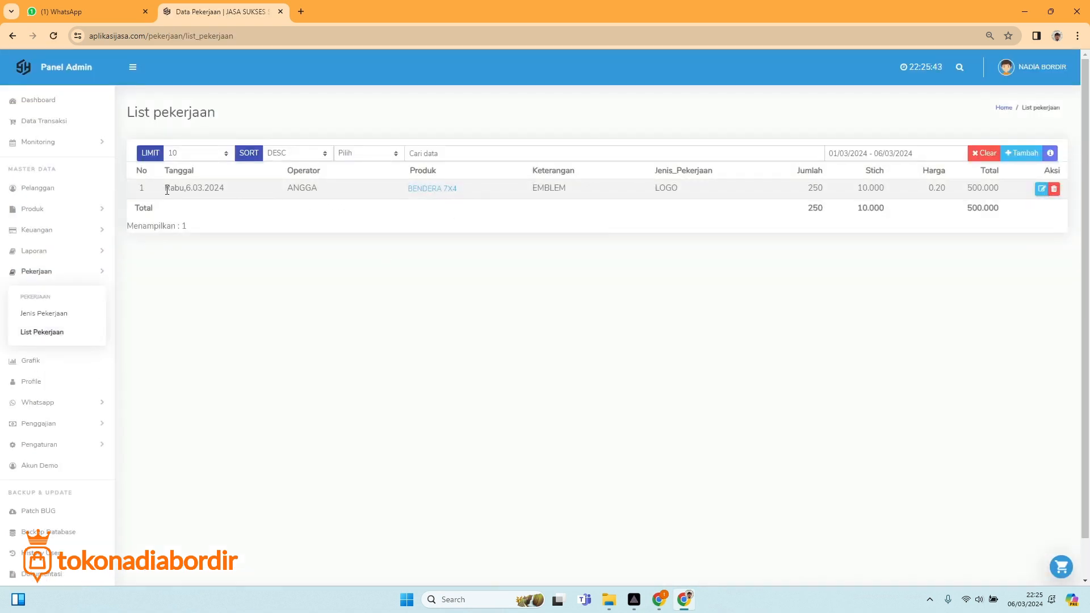
drag(168, 192, 333, 205)
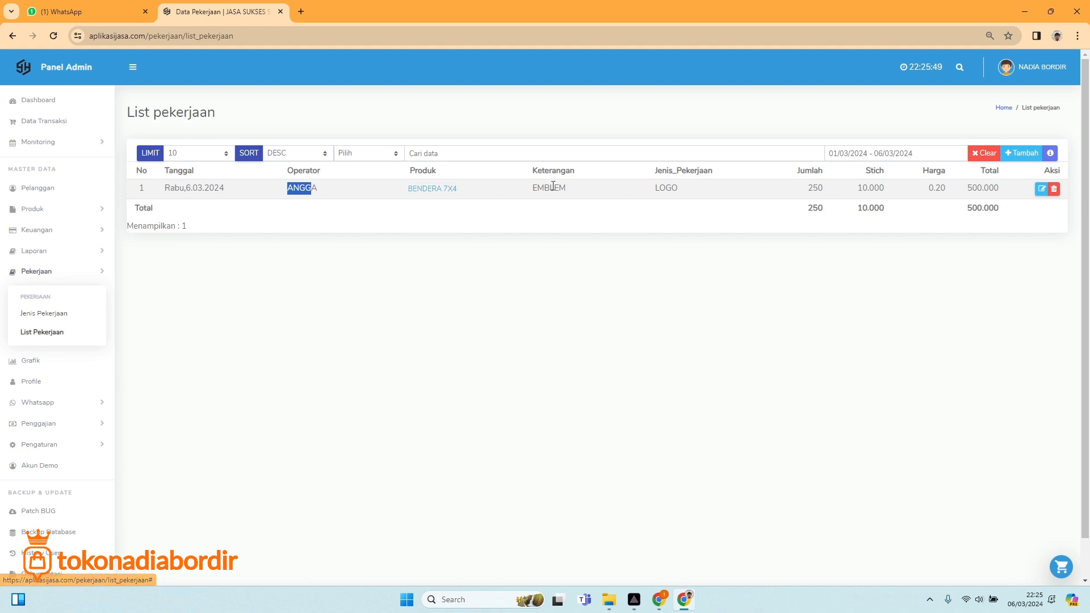
drag(537, 188, 555, 189)
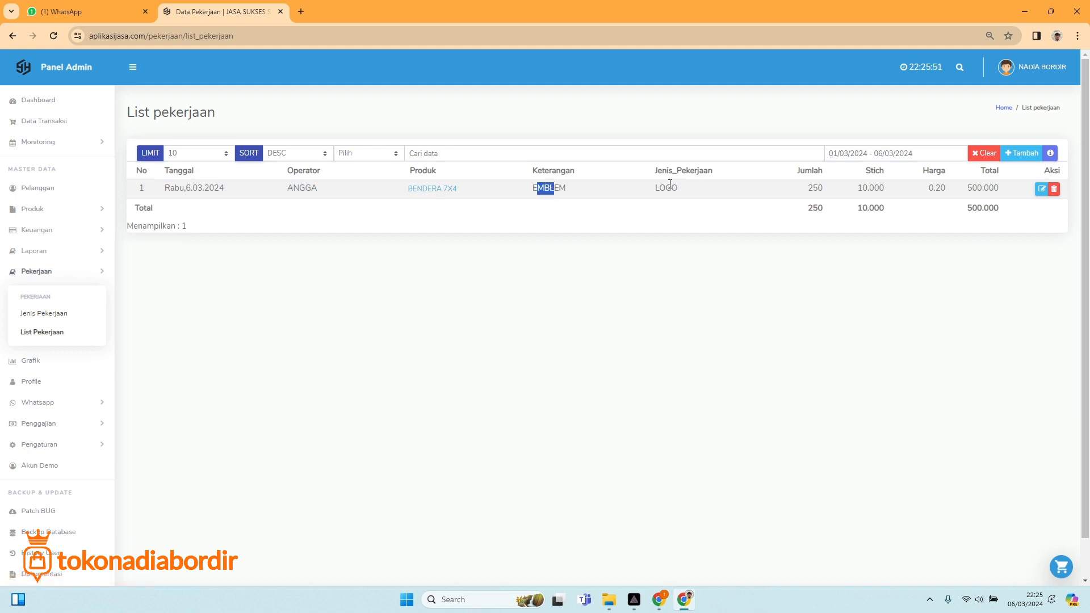
drag(652, 189, 690, 200)
drag(808, 188, 827, 192)
click(875, 192)
drag(930, 187, 1006, 200)
click(435, 190)
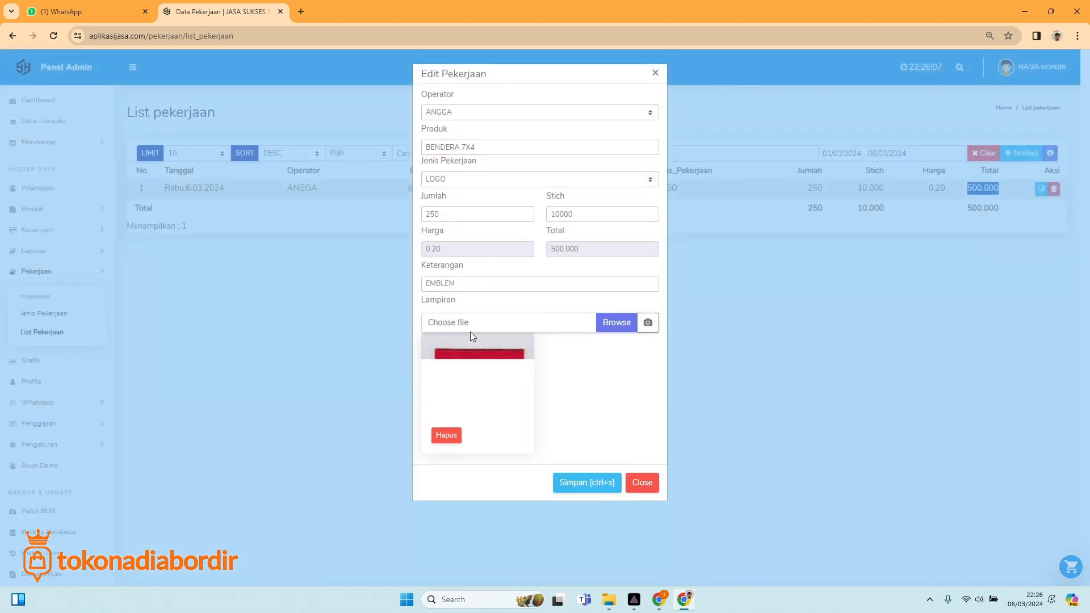
click(642, 483)
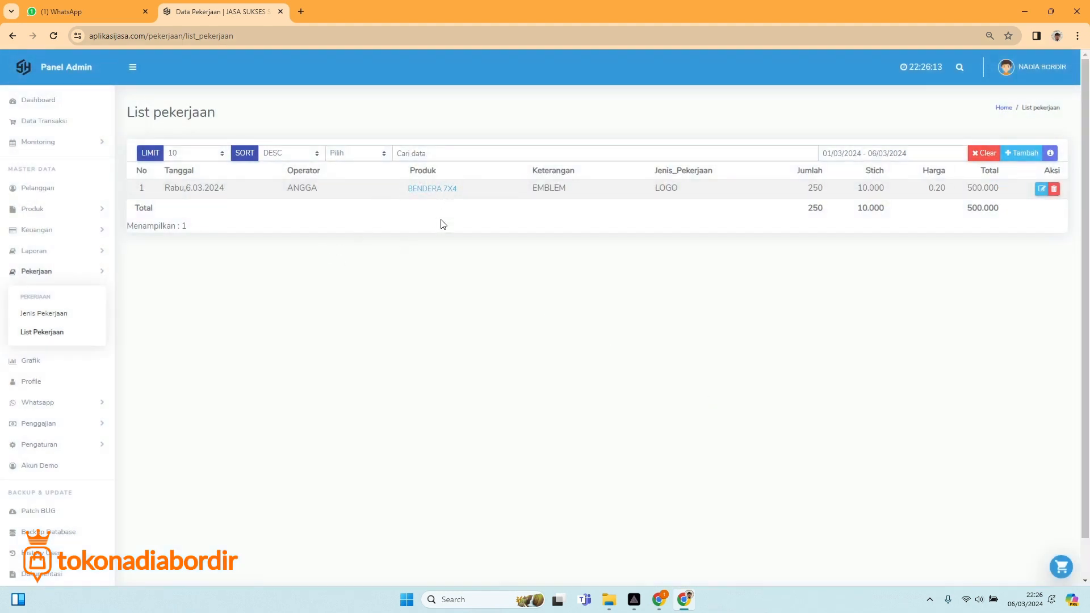
Start a new job with product SABLON DTF and job type DADA KIRI.
click(658, 600)
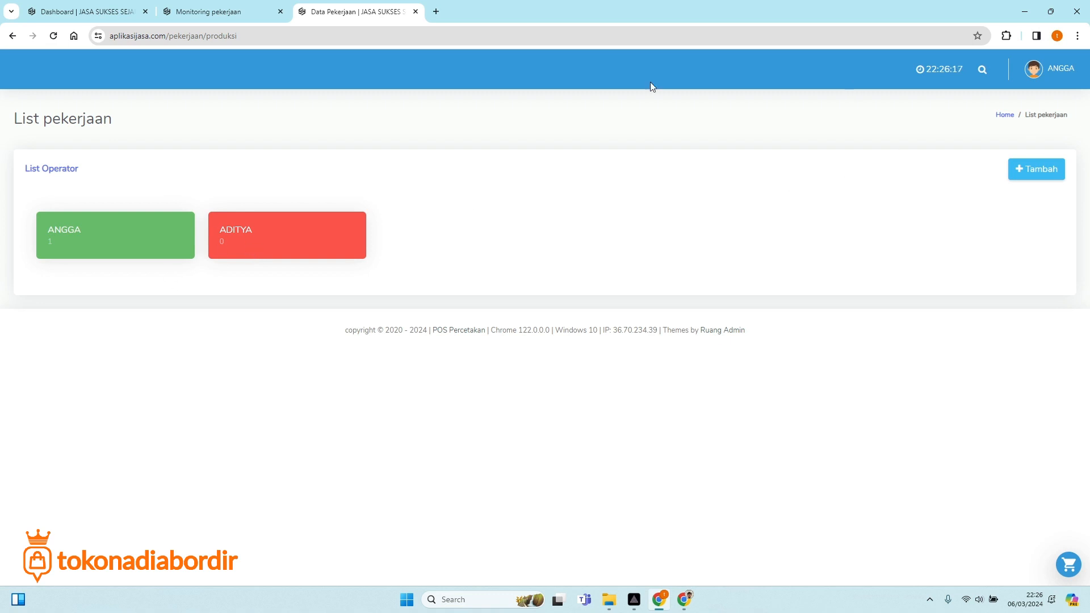
click(1039, 170)
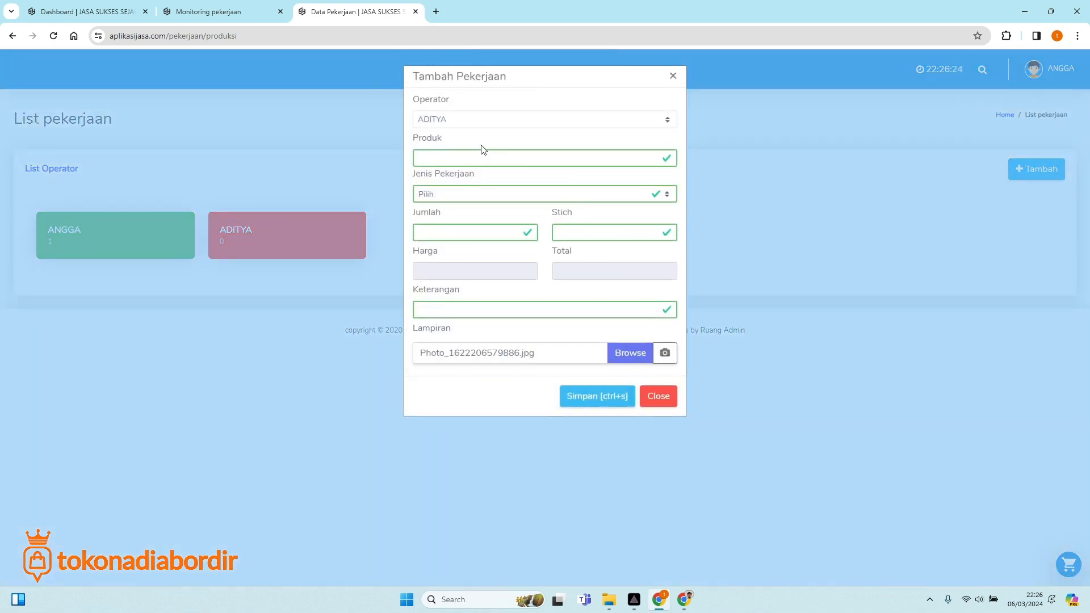
click(467, 161)
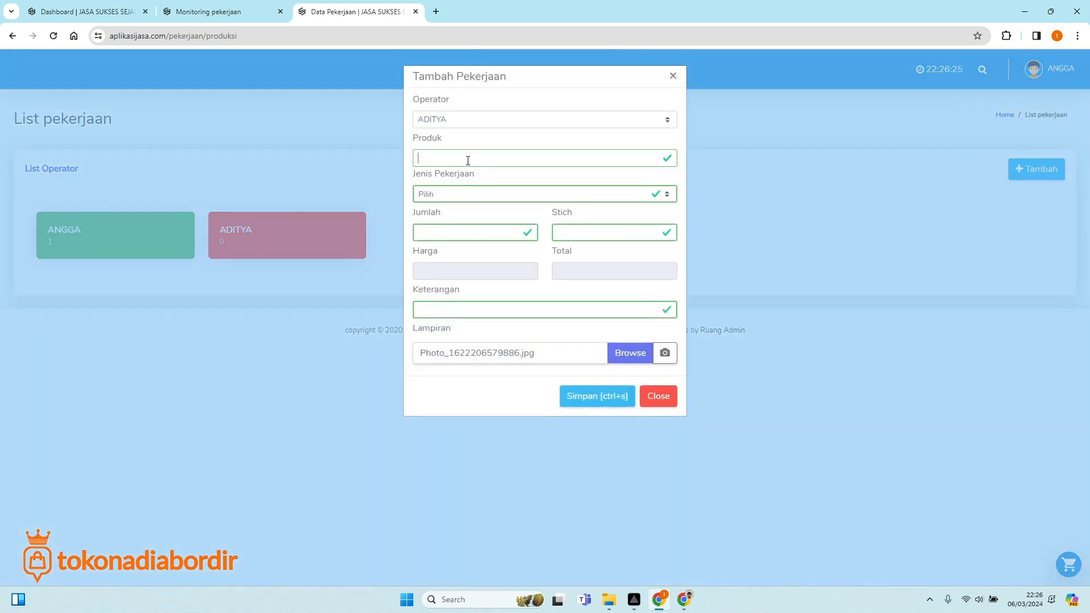
text(sabl)
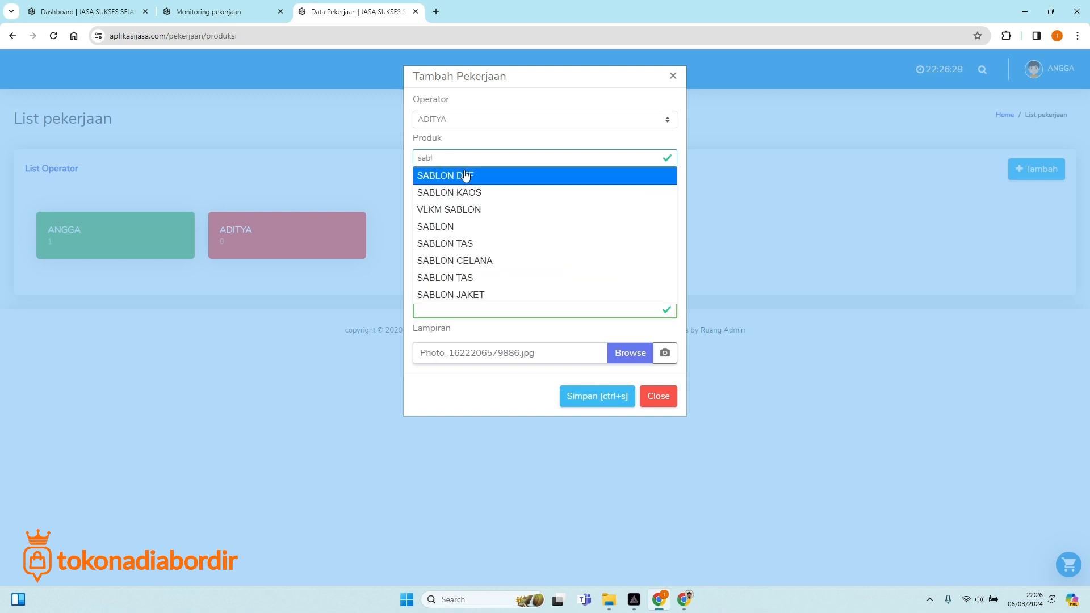
click(464, 176)
click(466, 194)
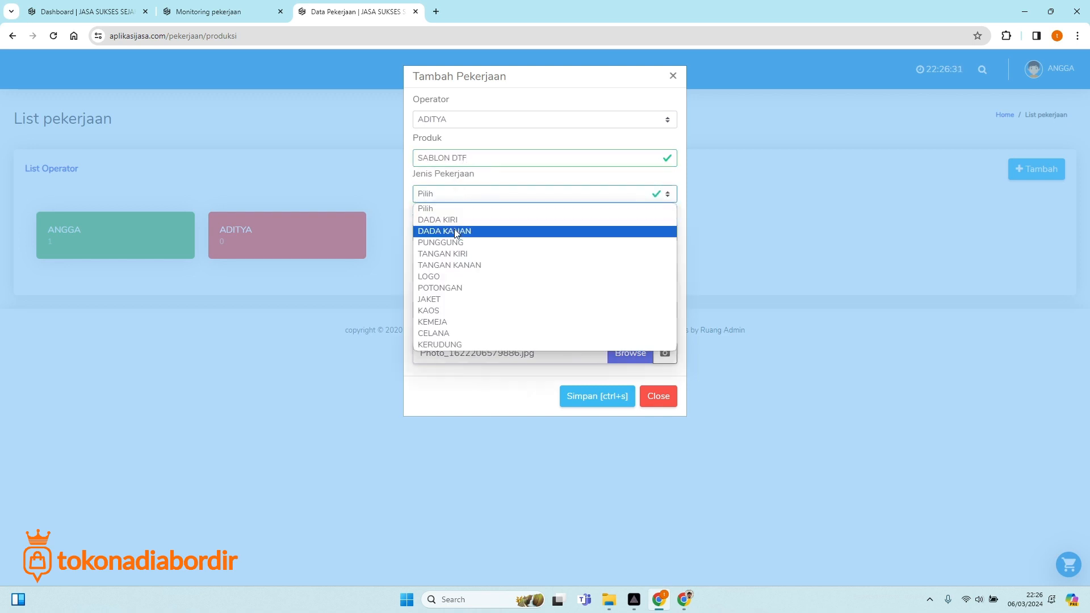
triple_click(478, 160)
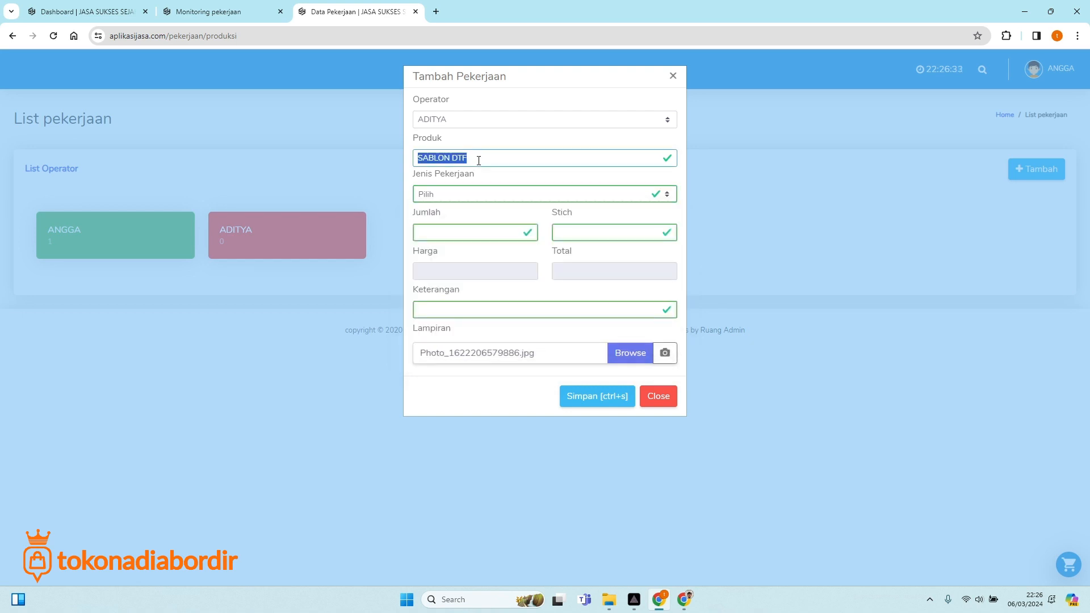
click(464, 193)
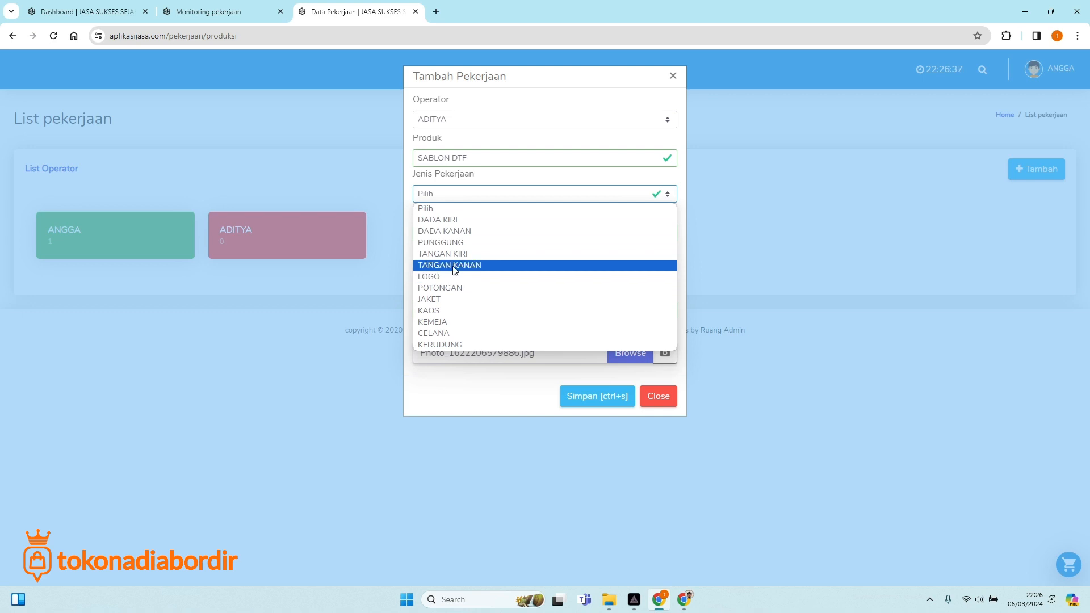
click(454, 219)
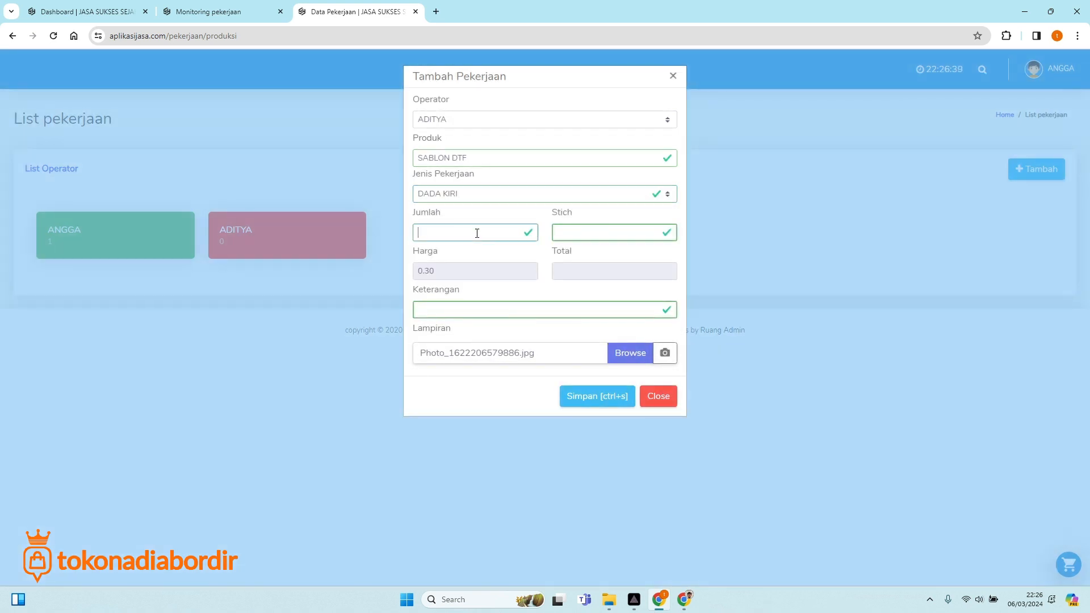
Enter quantity 100, 5000 stitches and the note 'kaos'.
text(100)
click(599, 233)
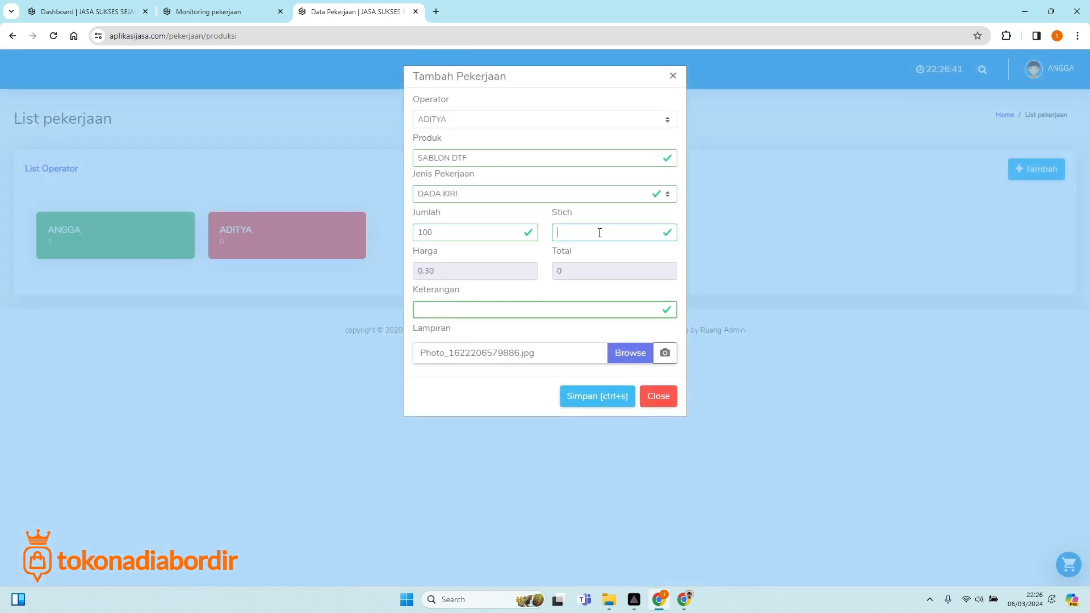
text(5000)
click(531, 316)
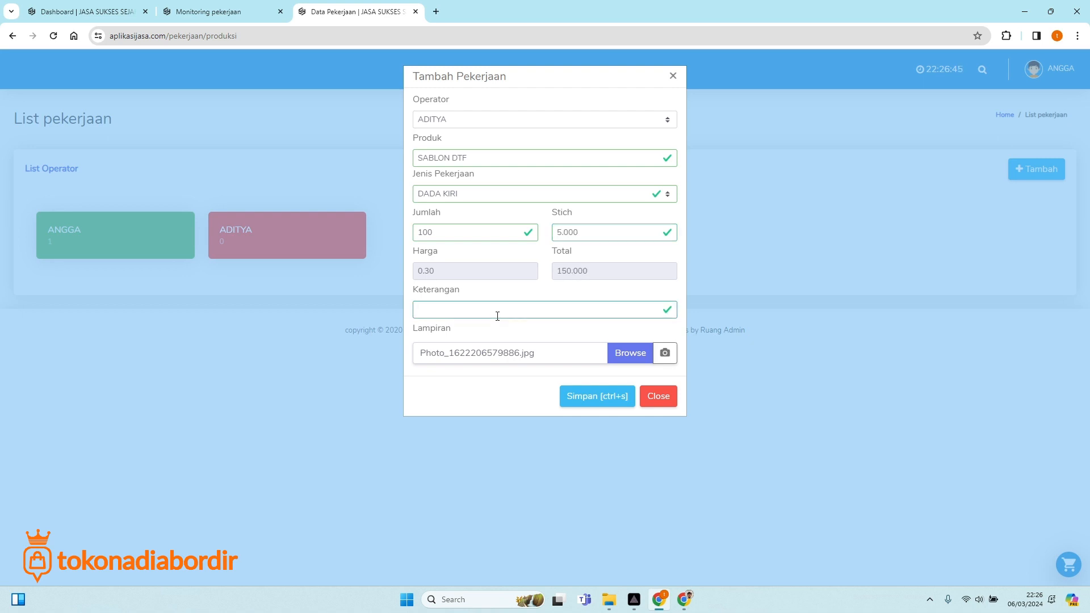
text(kaos)
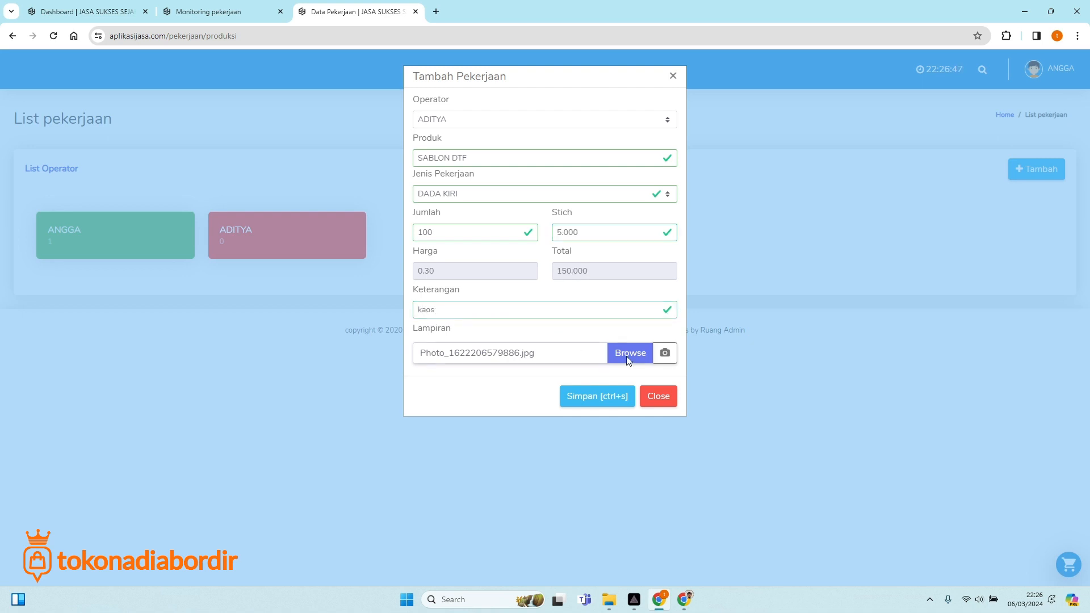
click(626, 356)
scroll(744, 430, down, 3)
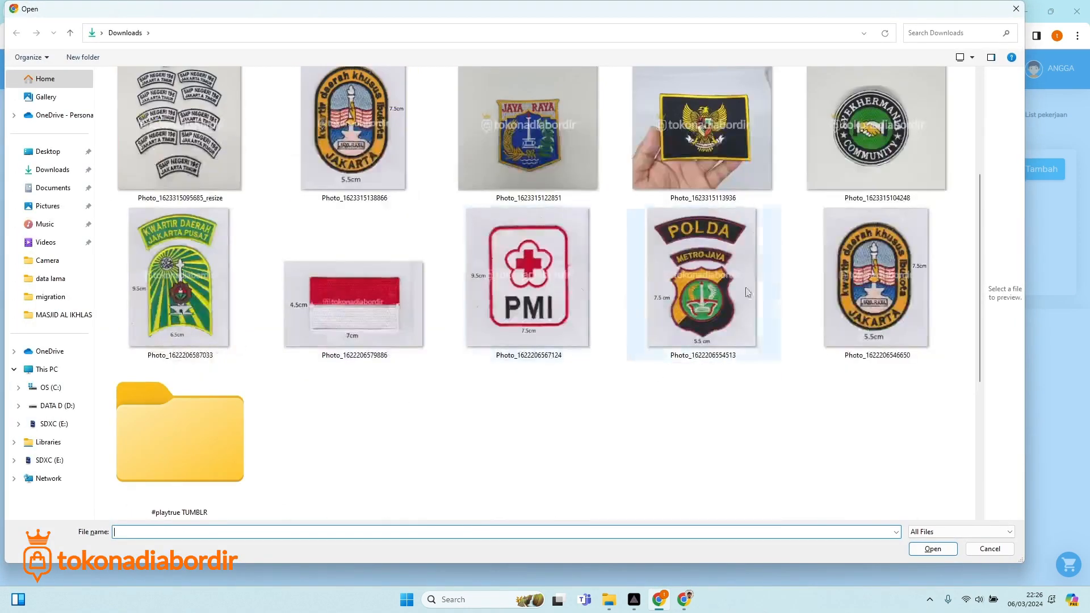
click(687, 151)
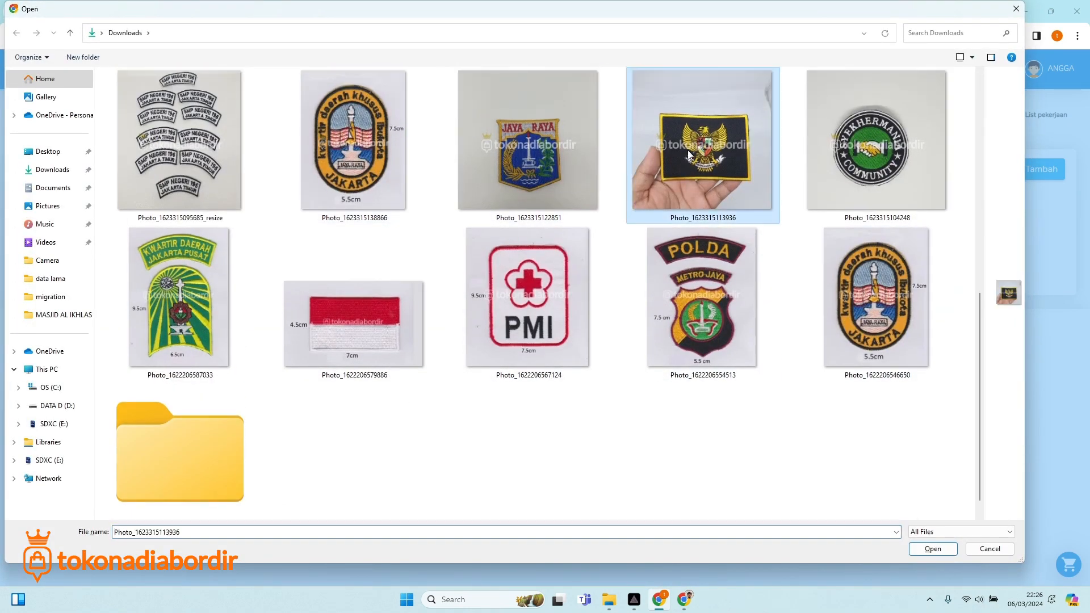
double_click(688, 153)
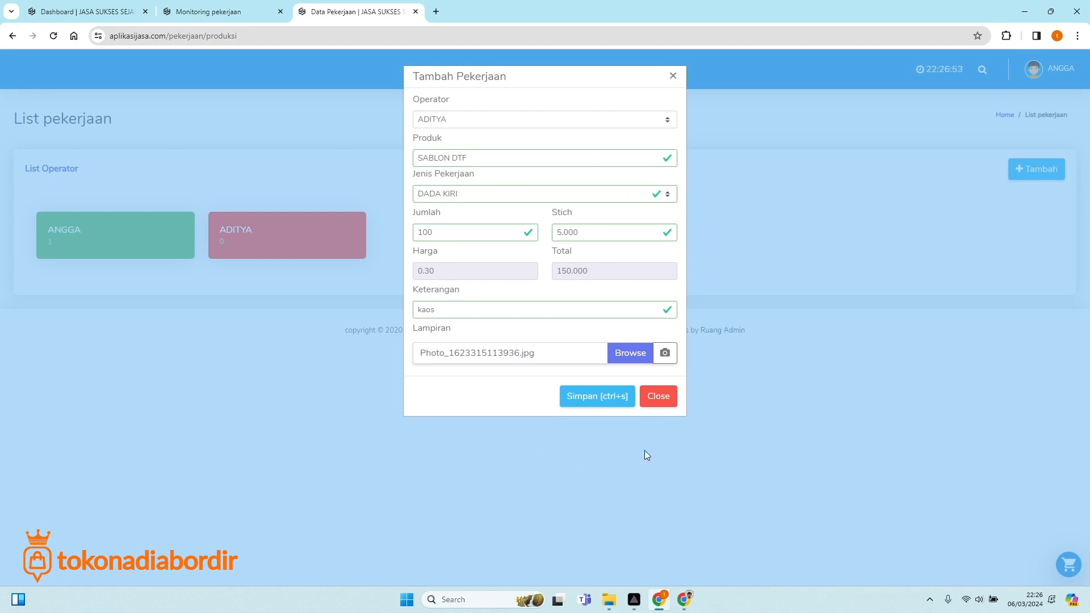
click(618, 403)
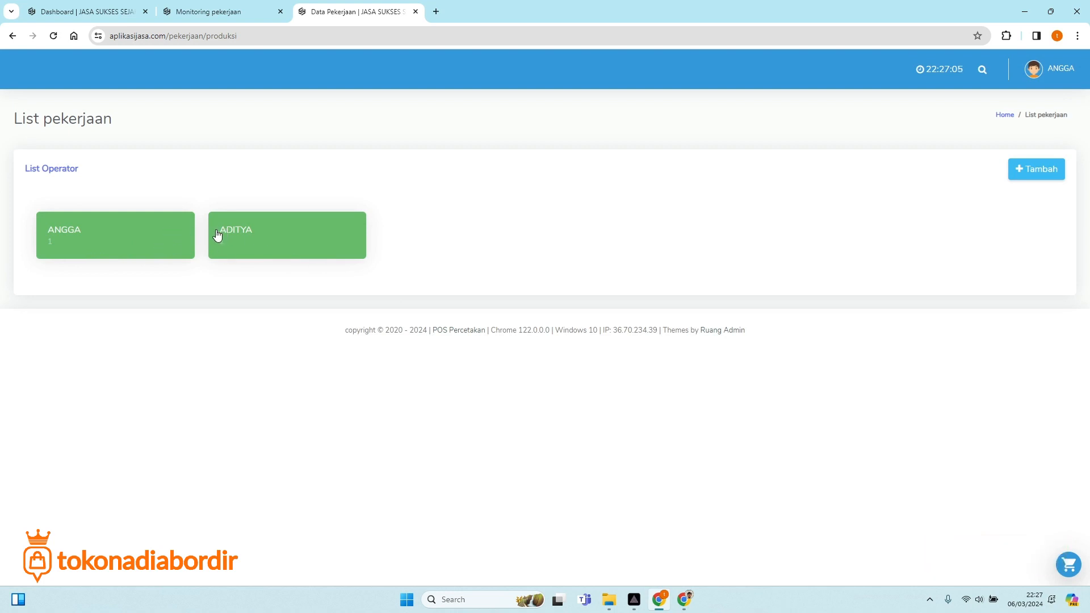
Check the ADITYA job on the Monitoring pekerjaan report, close it, and go to Dashboard.
click(205, 13)
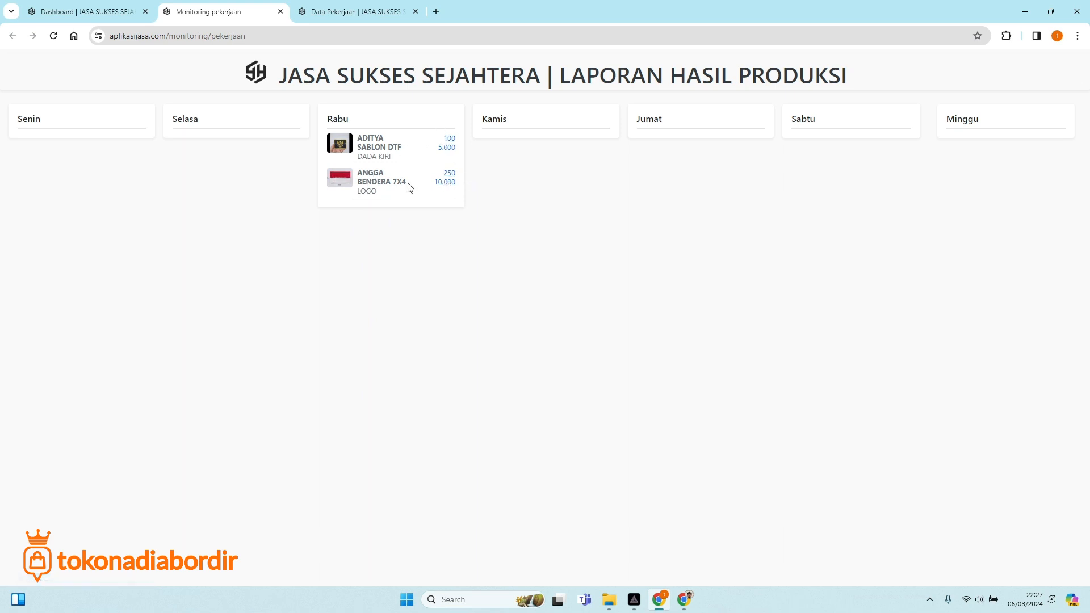
click(280, 11)
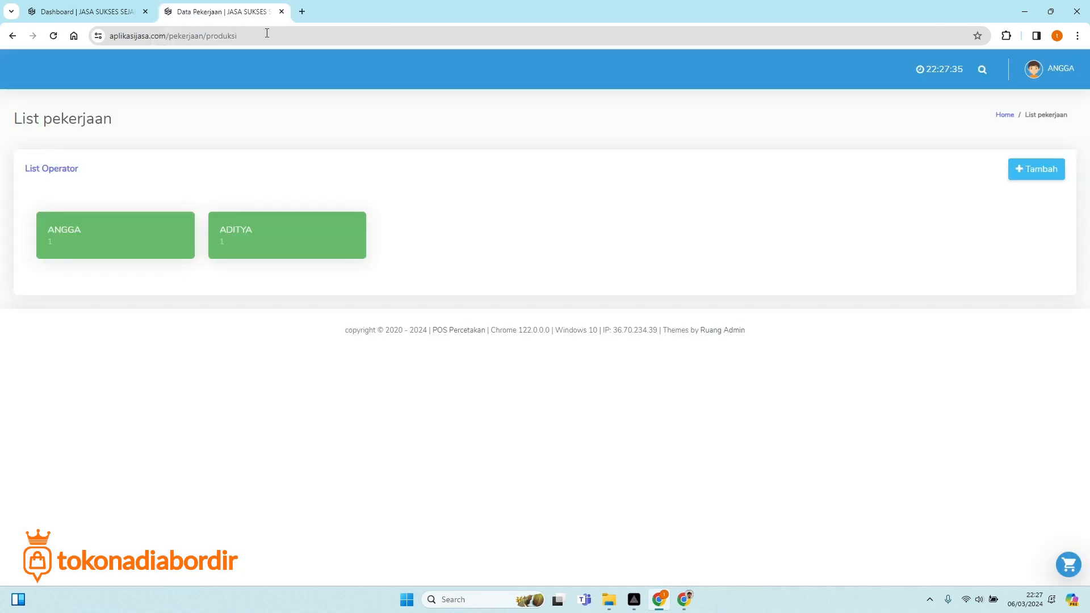
click(113, 17)
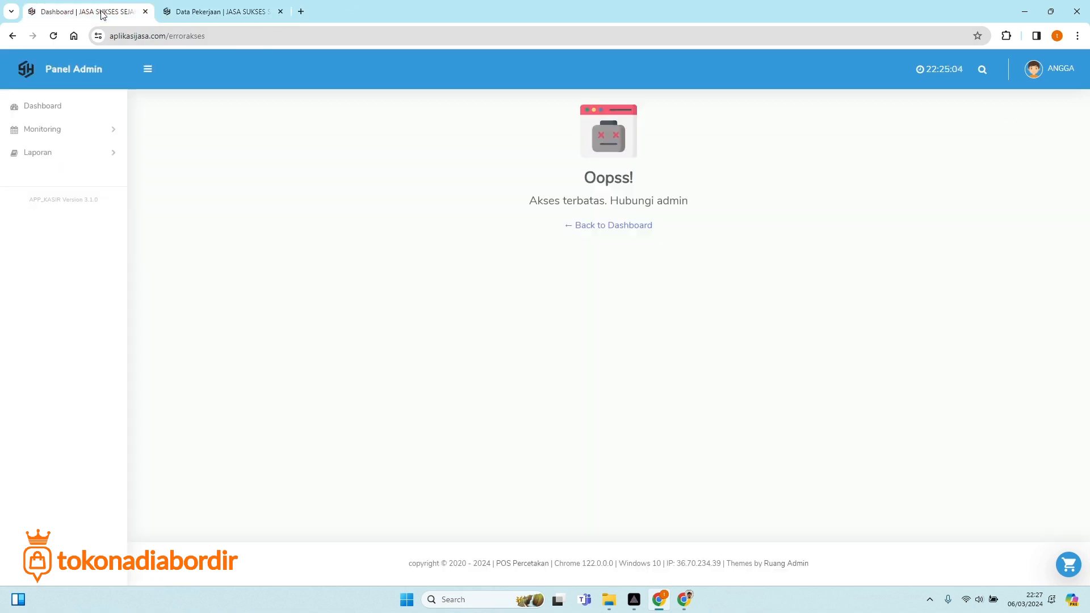
Close the Data Pekerjaan tab and check the 650.000 production turnover on the admin dashboard.
click(280, 11)
click(684, 598)
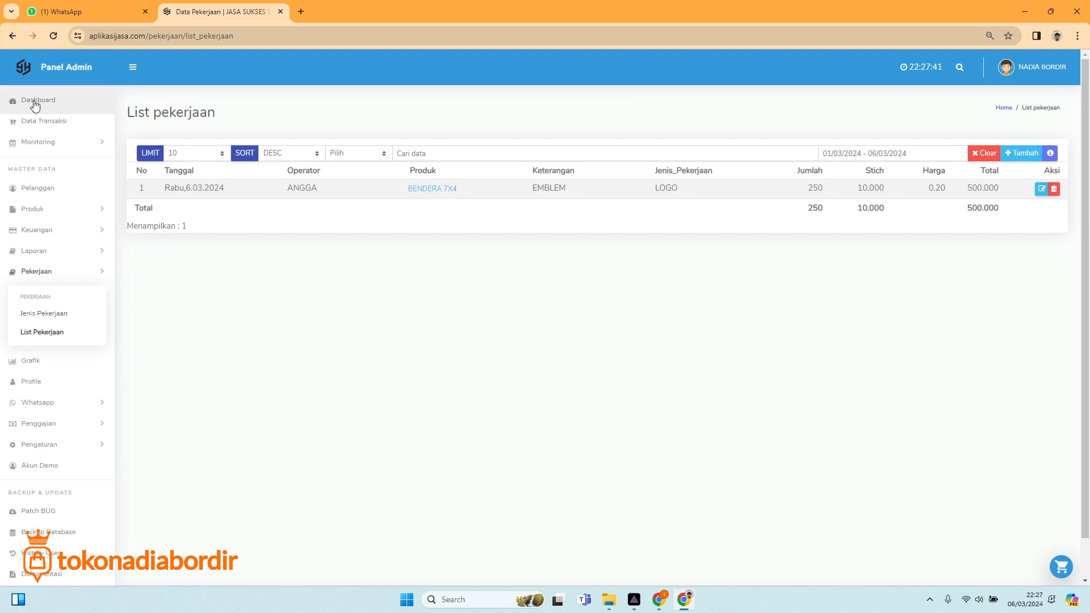
click(35, 102)
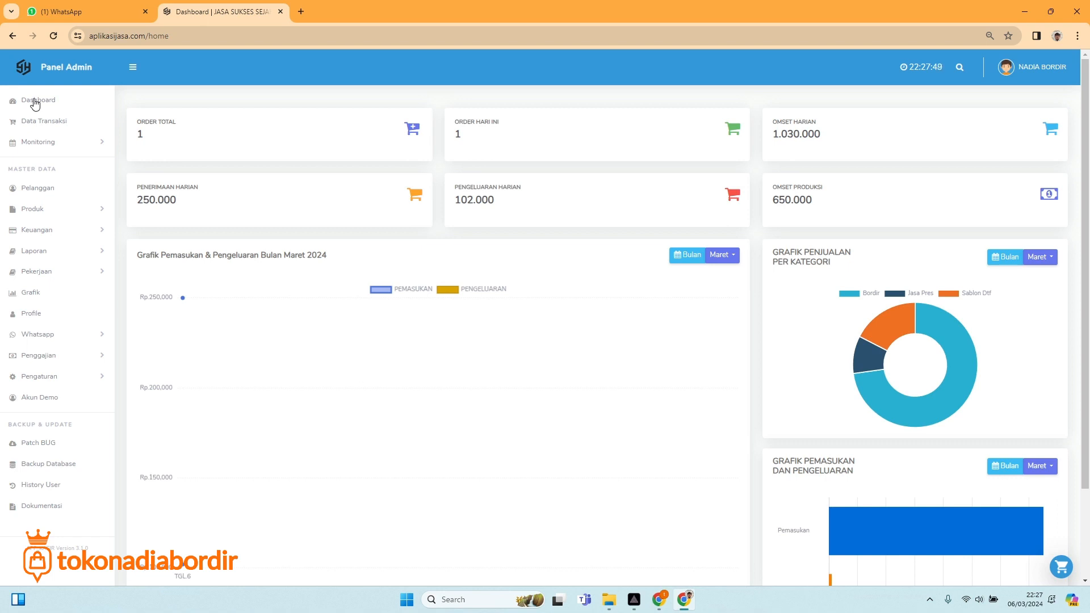
drag(773, 200, 821, 207)
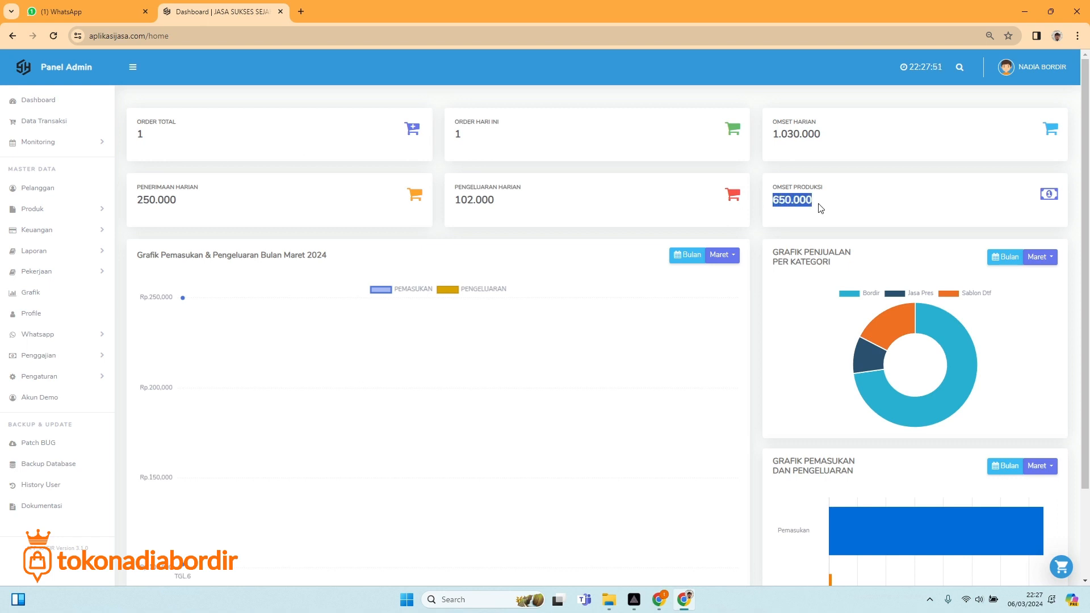
click(790, 203)
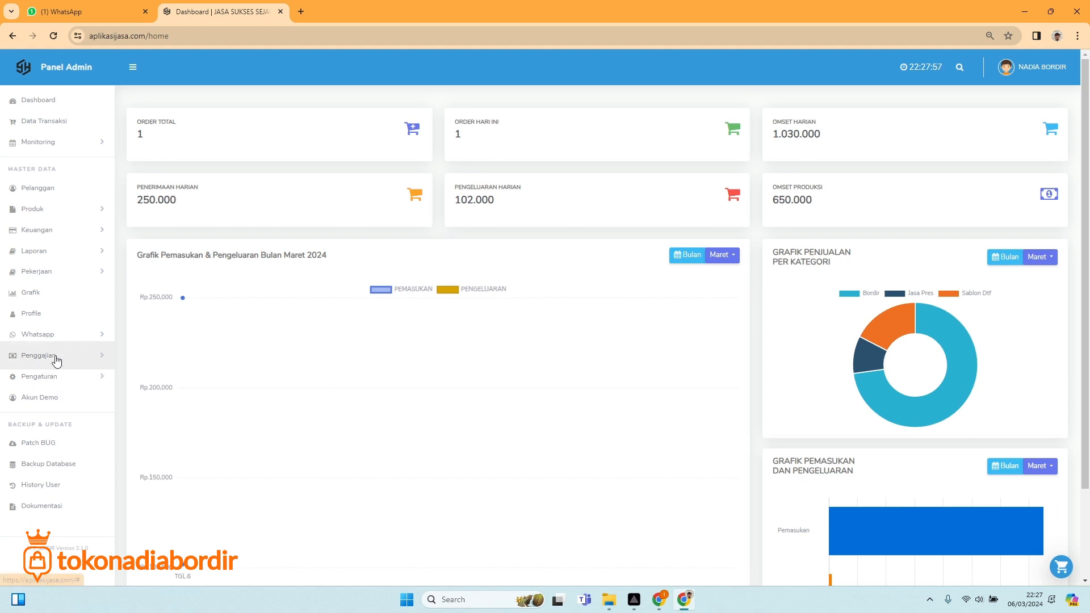
Confirm the List Pekerjaan grand total is 650.000, then return to the dashboard.
click(55, 271)
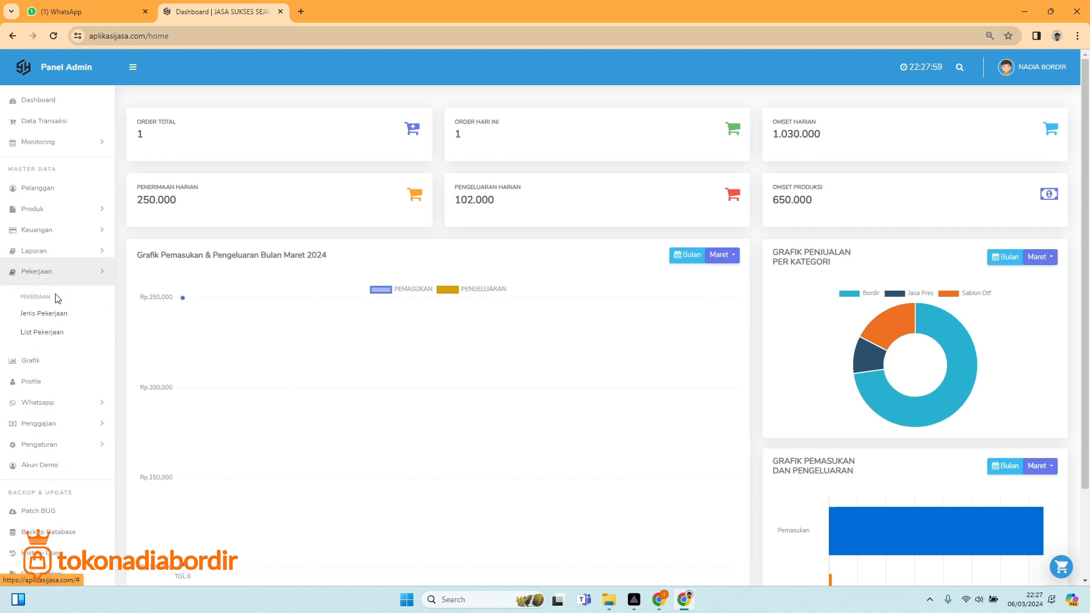
click(50, 340)
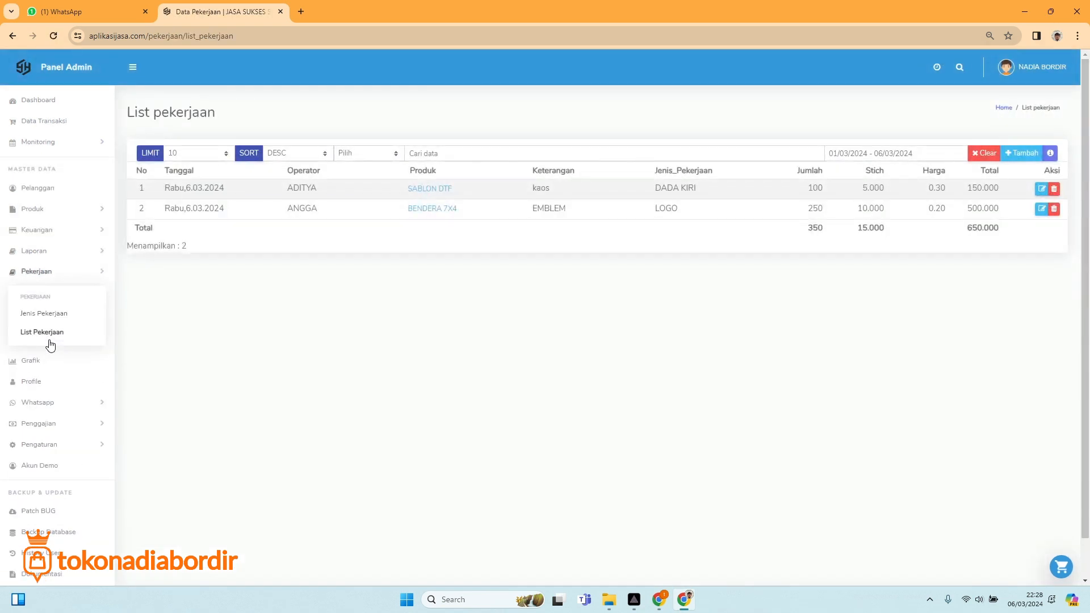
double_click(969, 226)
click(72, 105)
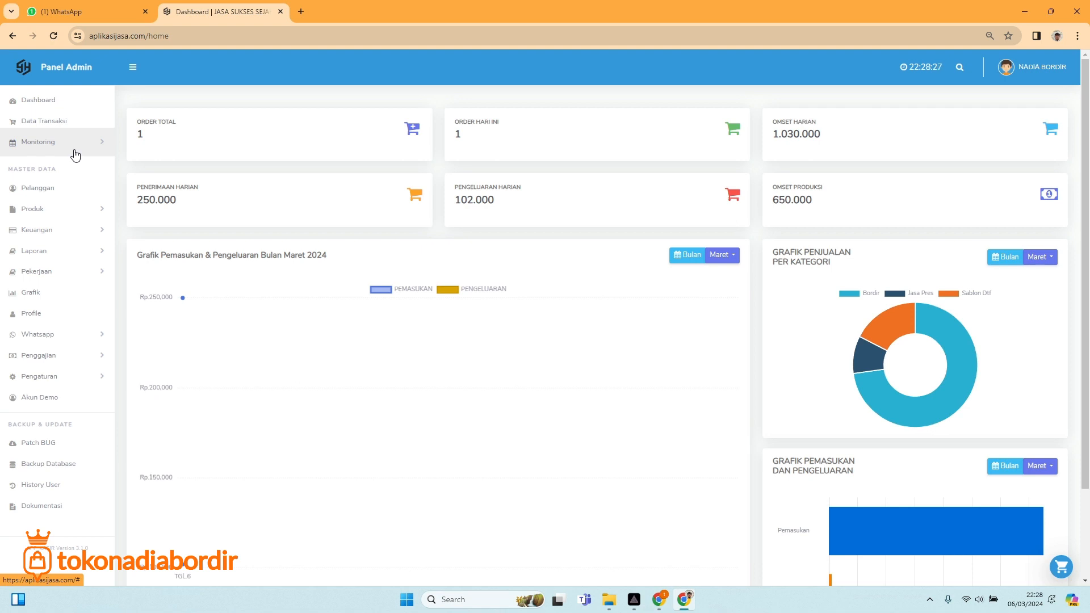
Hide the streaming software window and open the transactions list.
click(634, 599)
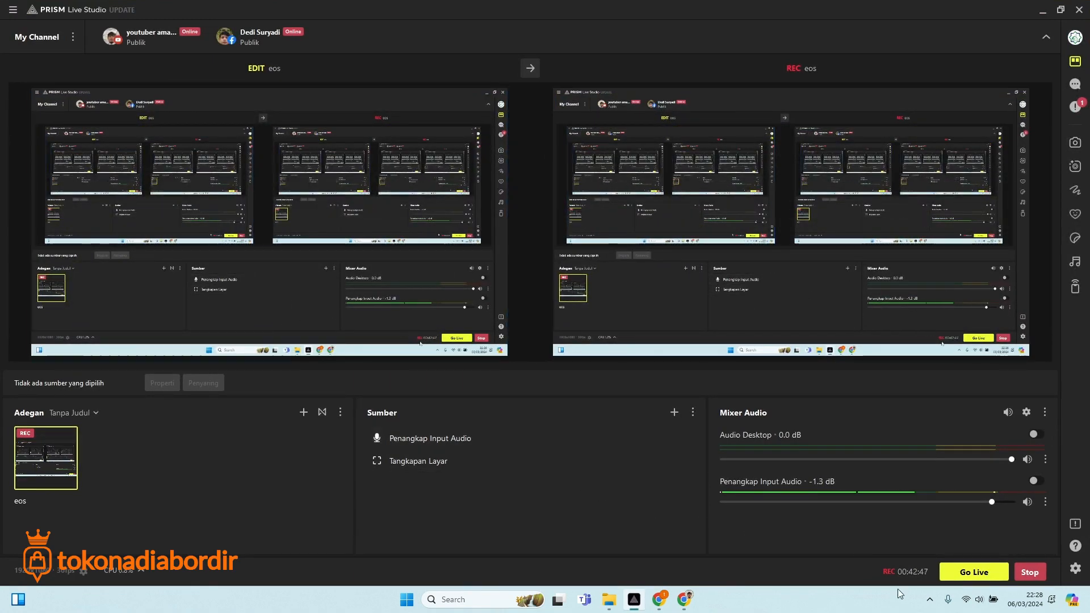
click(1044, 16)
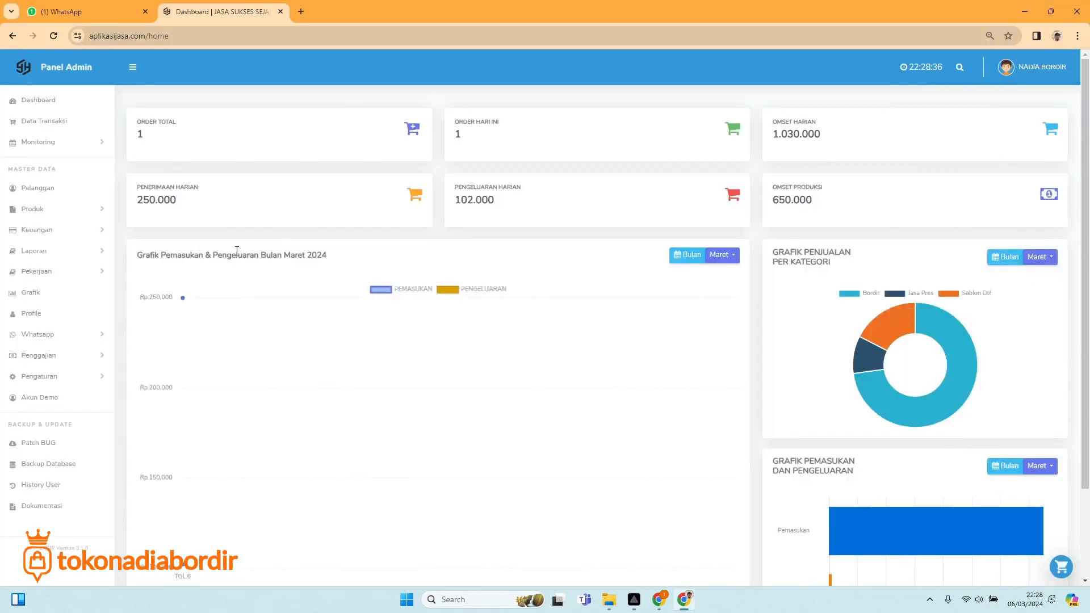
click(49, 131)
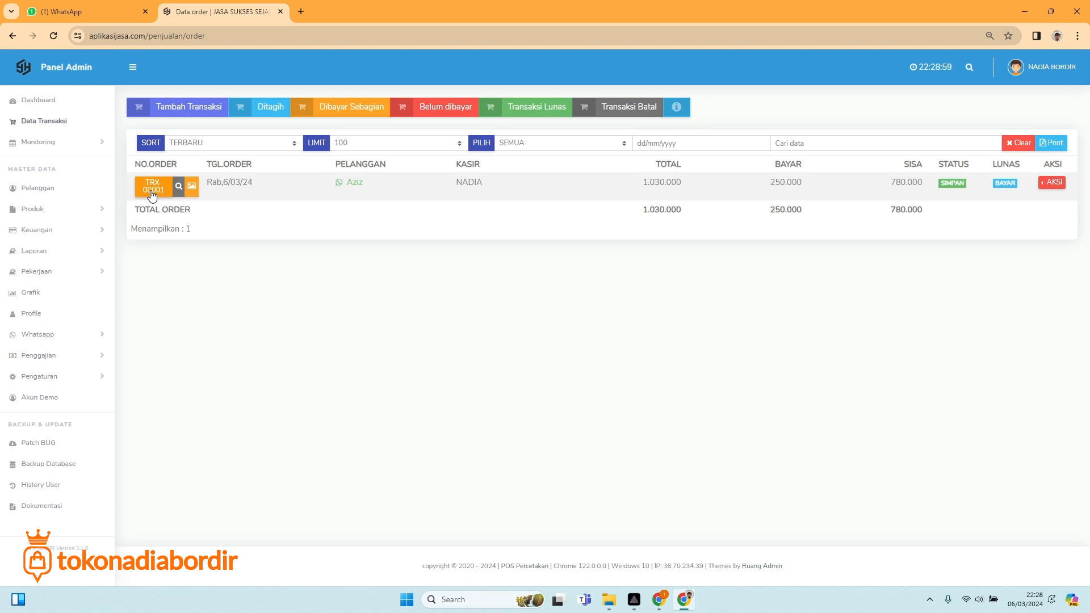
Open the invoice for order TRX-00001 dated 6/03/24.
click(152, 190)
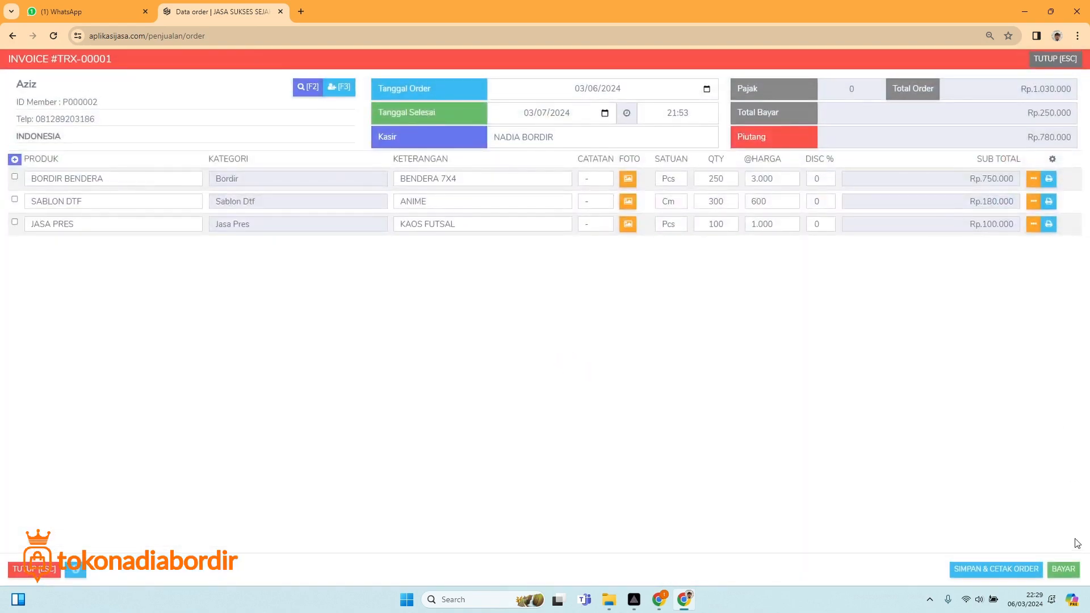
Pay the remaining 780.000 by Transfer to BCA with the receipt attached, saving without printing.
click(1063, 568)
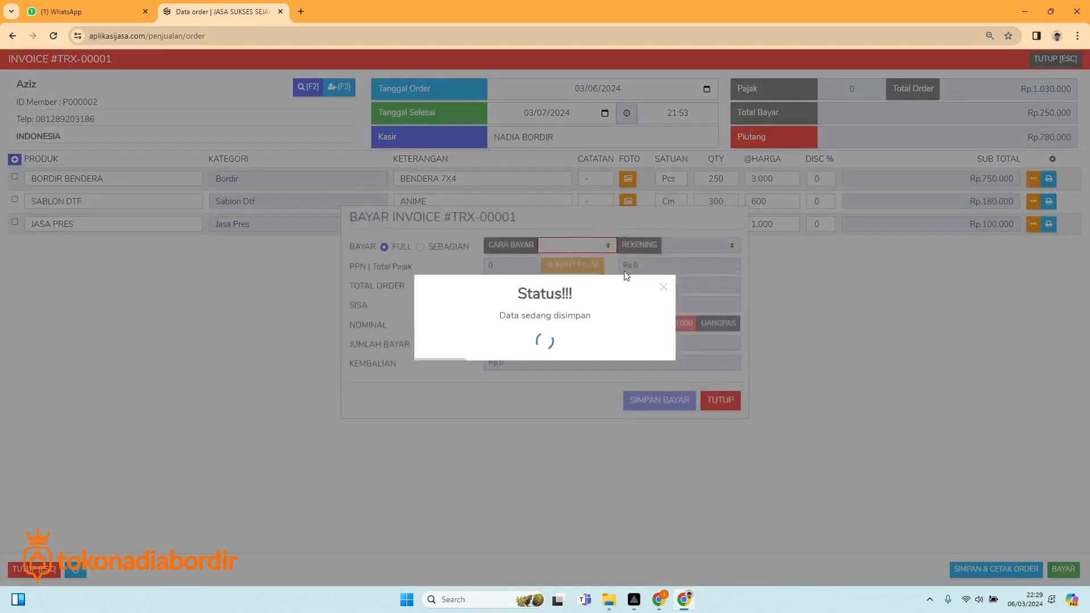
click(575, 220)
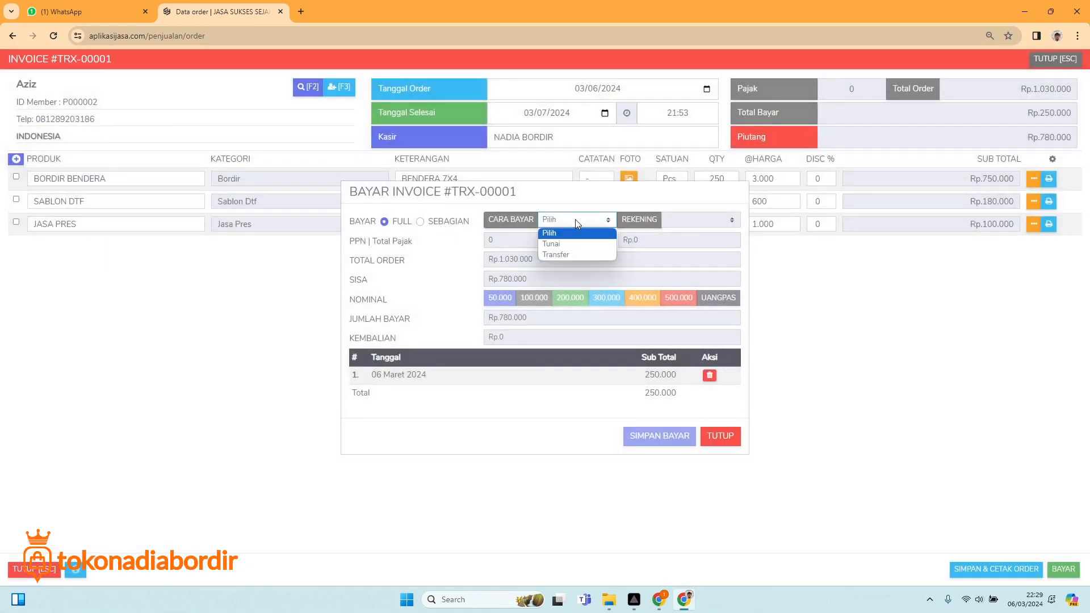
click(558, 252)
click(682, 211)
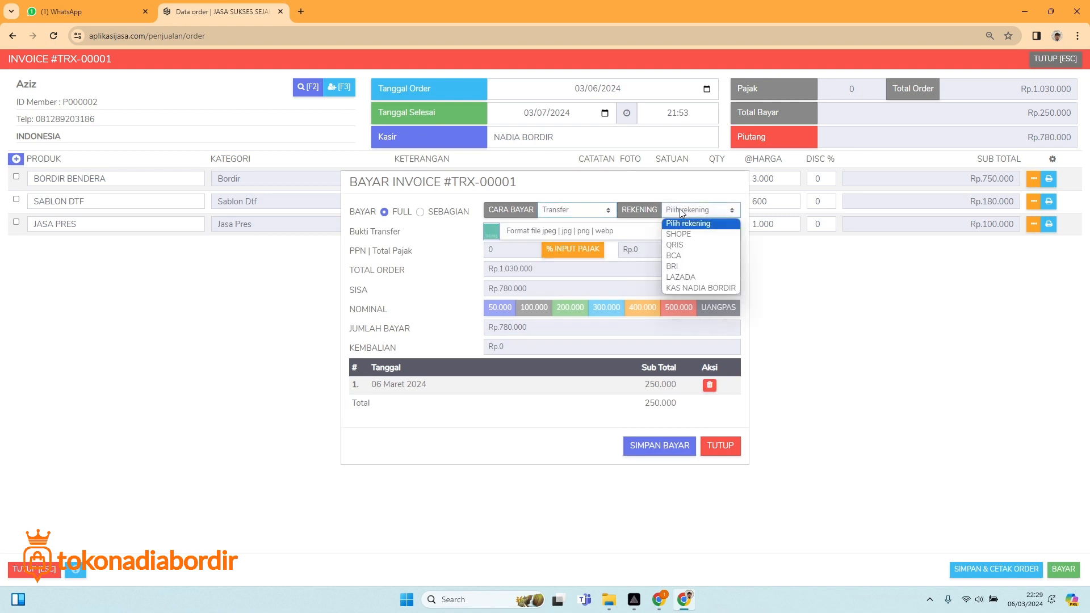
click(684, 255)
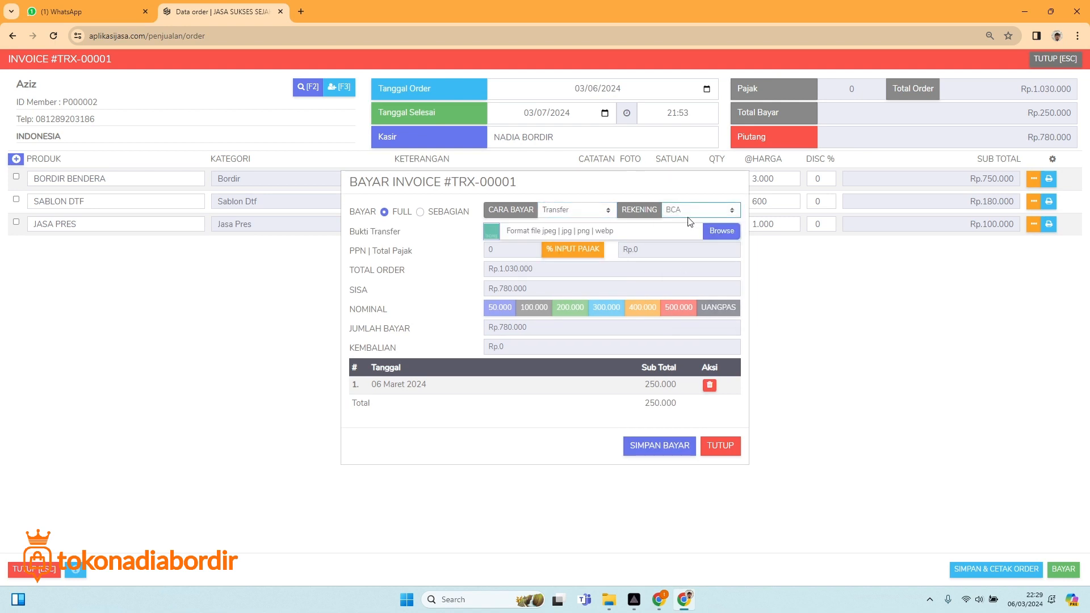
click(721, 231)
click(231, 211)
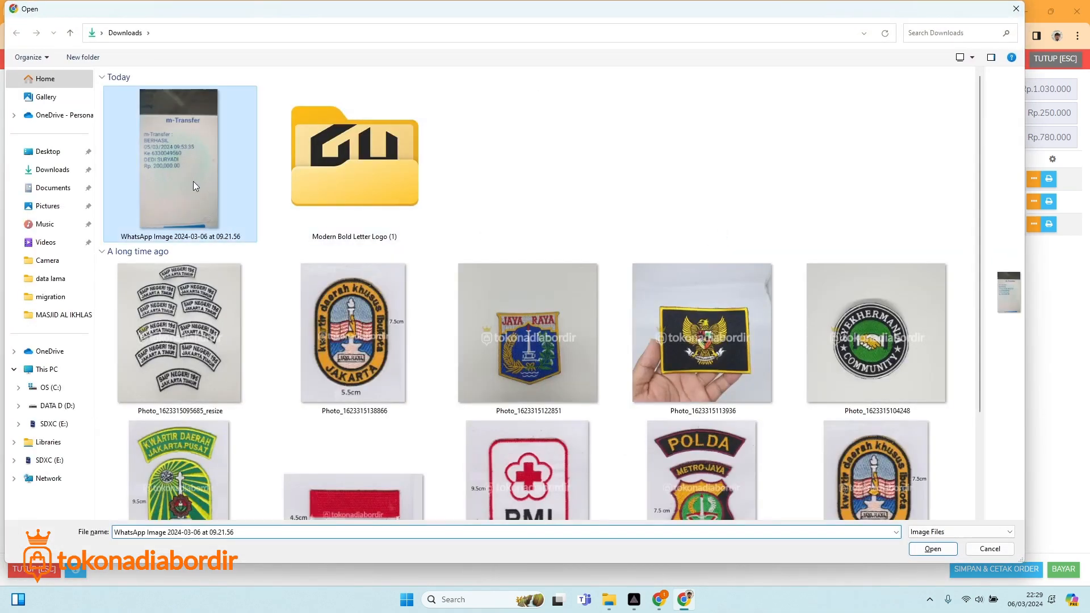
double_click(231, 211)
click(1074, 69)
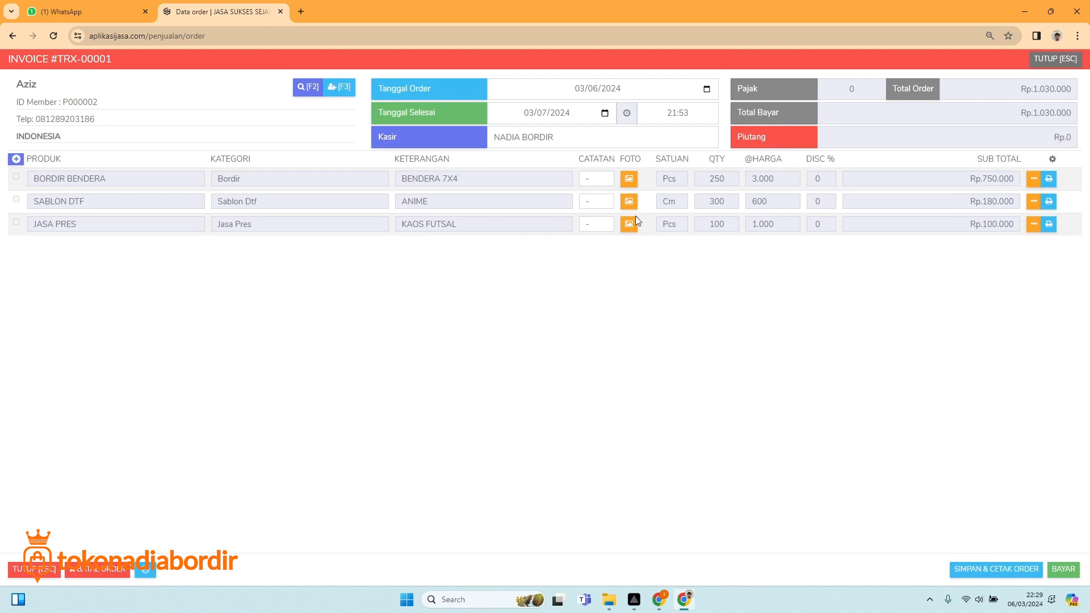
click(999, 570)
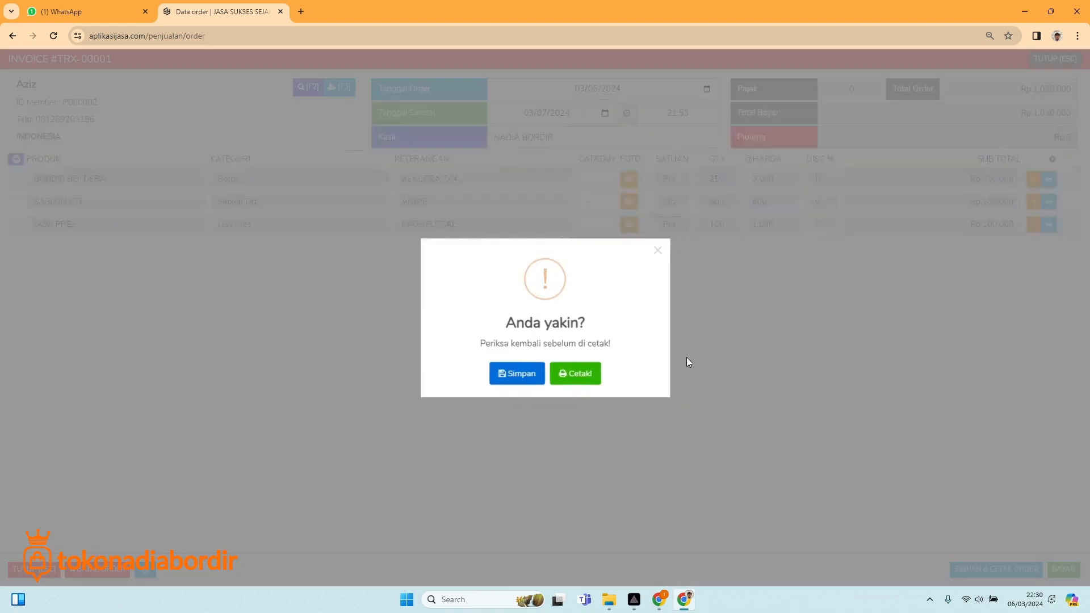
click(516, 374)
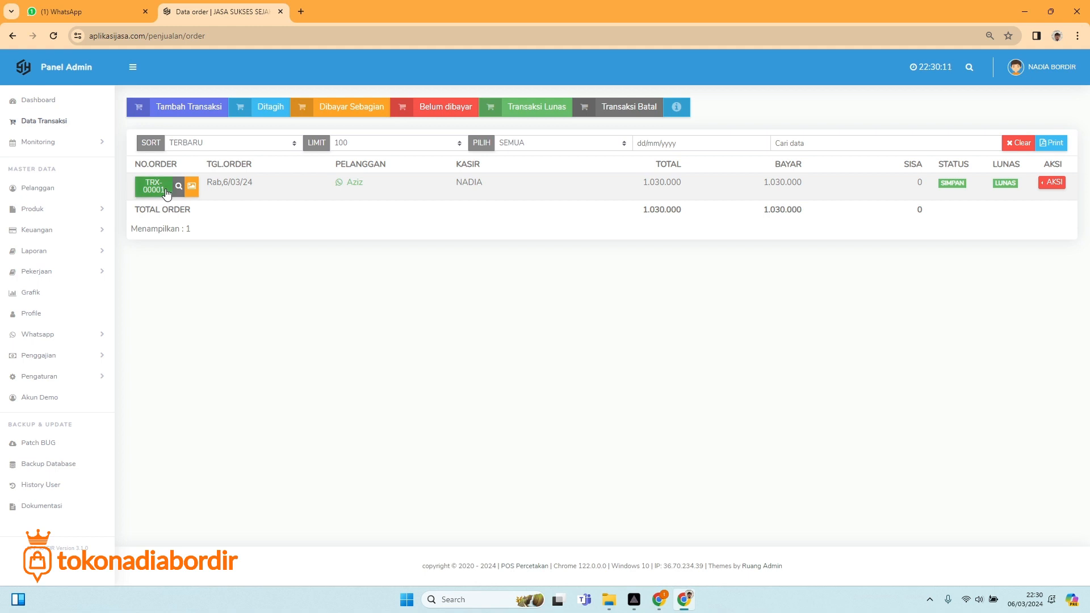
Send the customer the WhatsApp 'Order Selesai' message for order TRX-00001 and check it arrived.
click(352, 188)
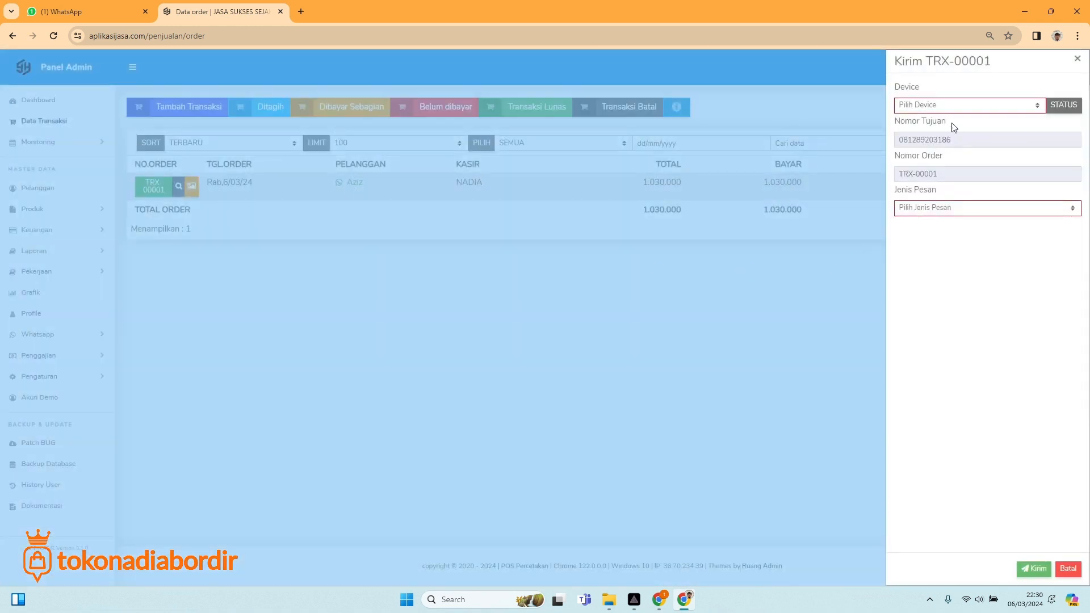
click(933, 107)
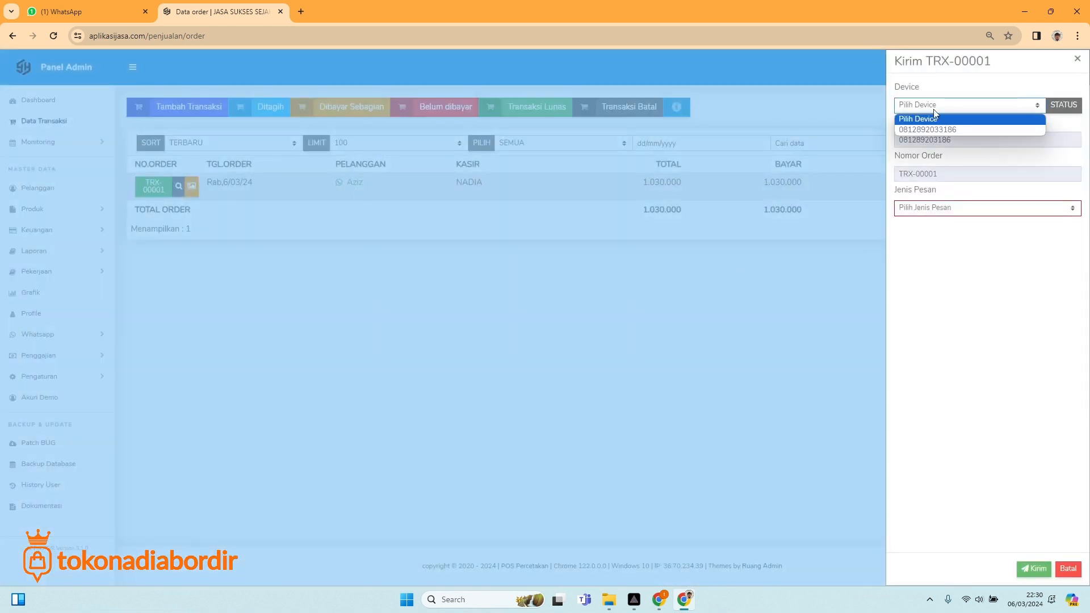
click(925, 130)
click(942, 209)
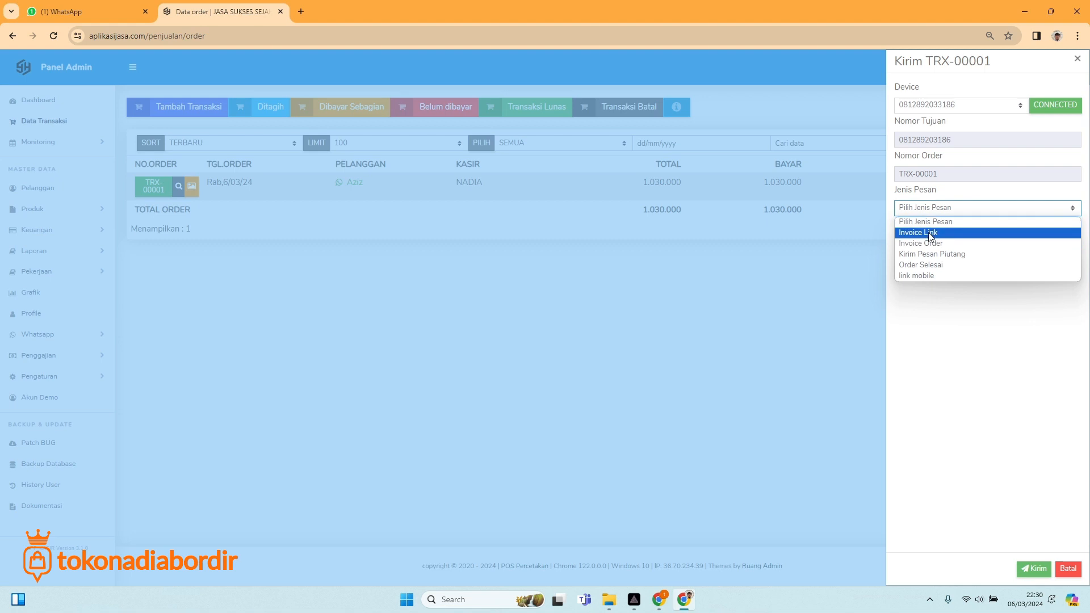
click(929, 267)
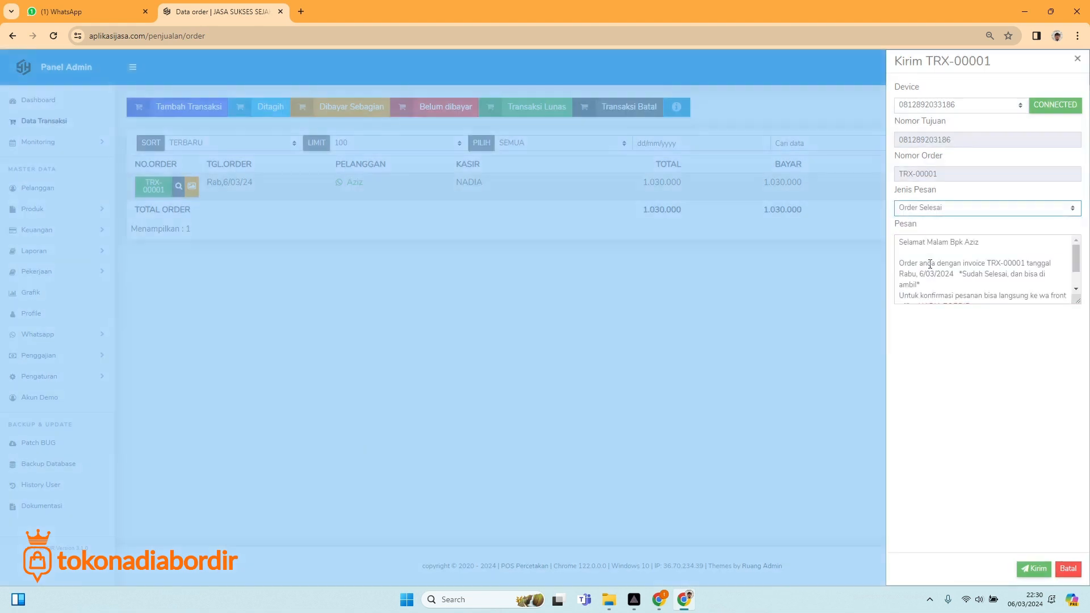
click(1034, 568)
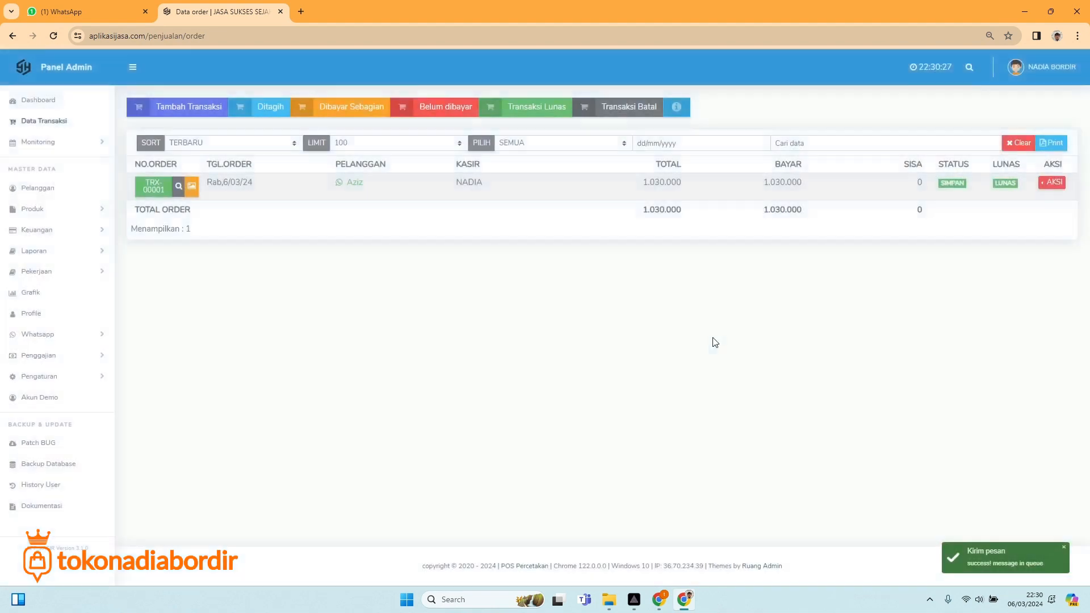
click(95, 14)
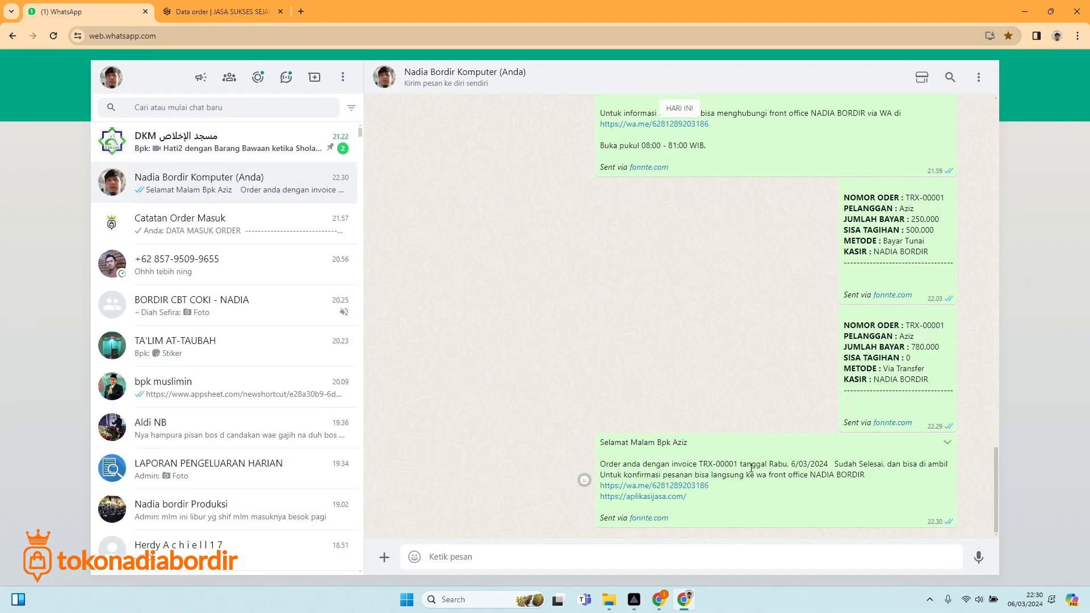
Send the customer the 'Invoice Link' WhatsApp message for the order, then return to the admin panel.
click(189, 17)
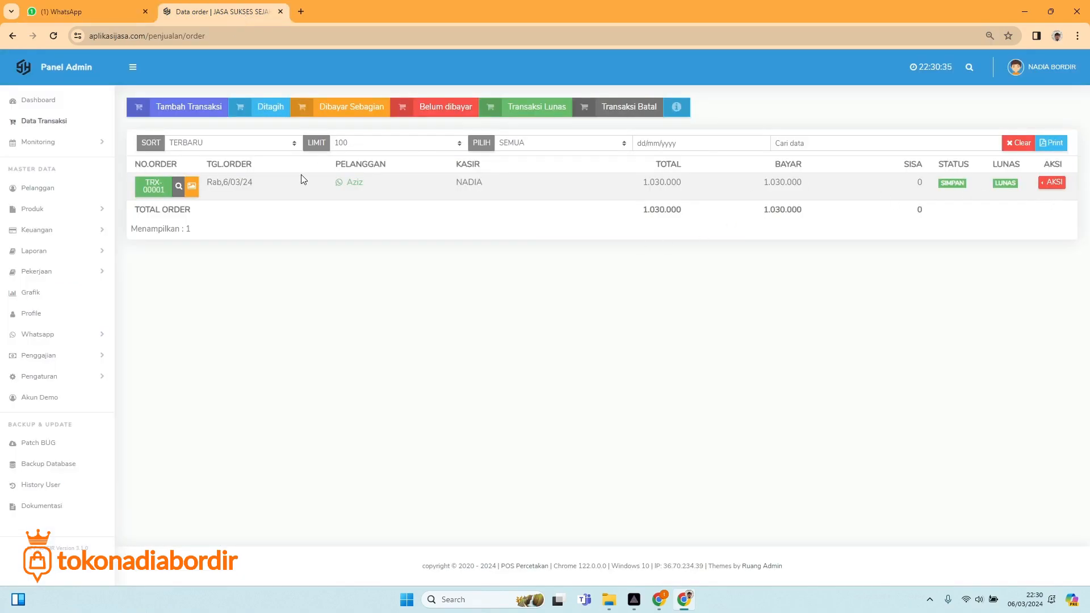
click(355, 183)
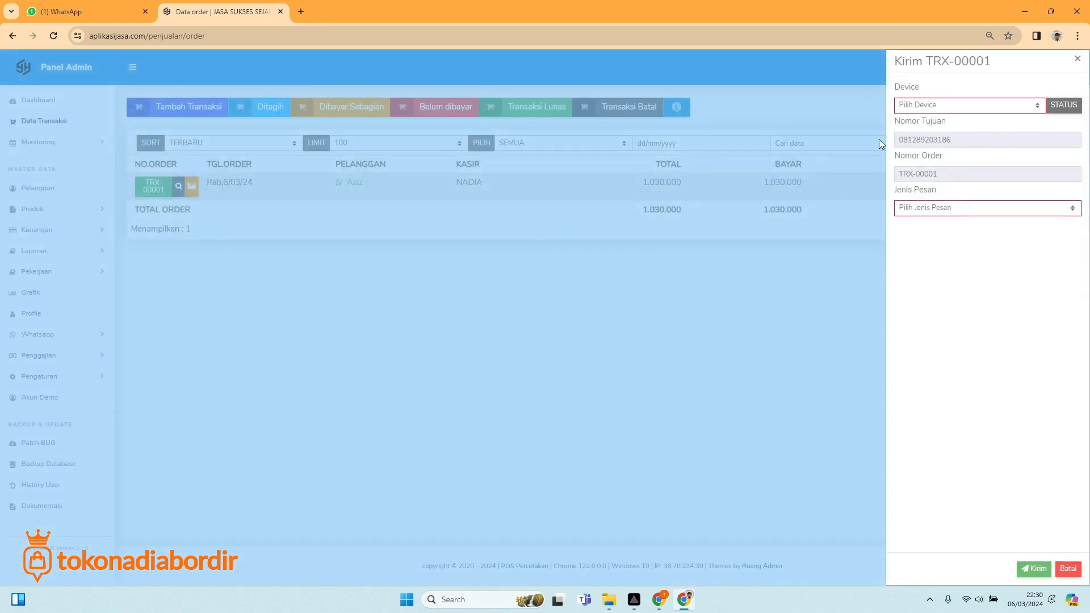
click(941, 110)
click(931, 127)
click(948, 206)
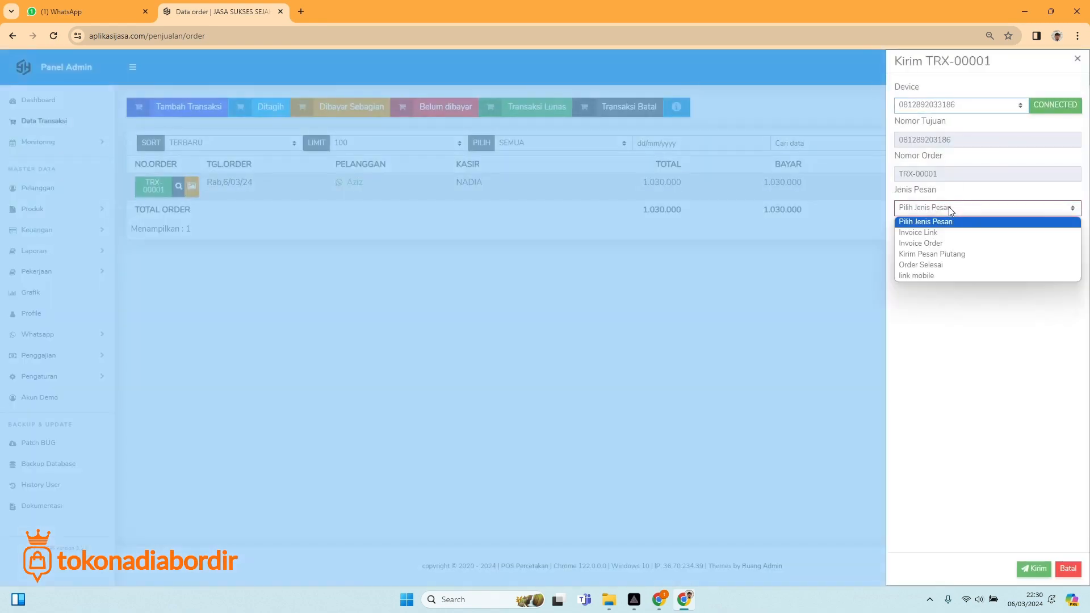
click(939, 235)
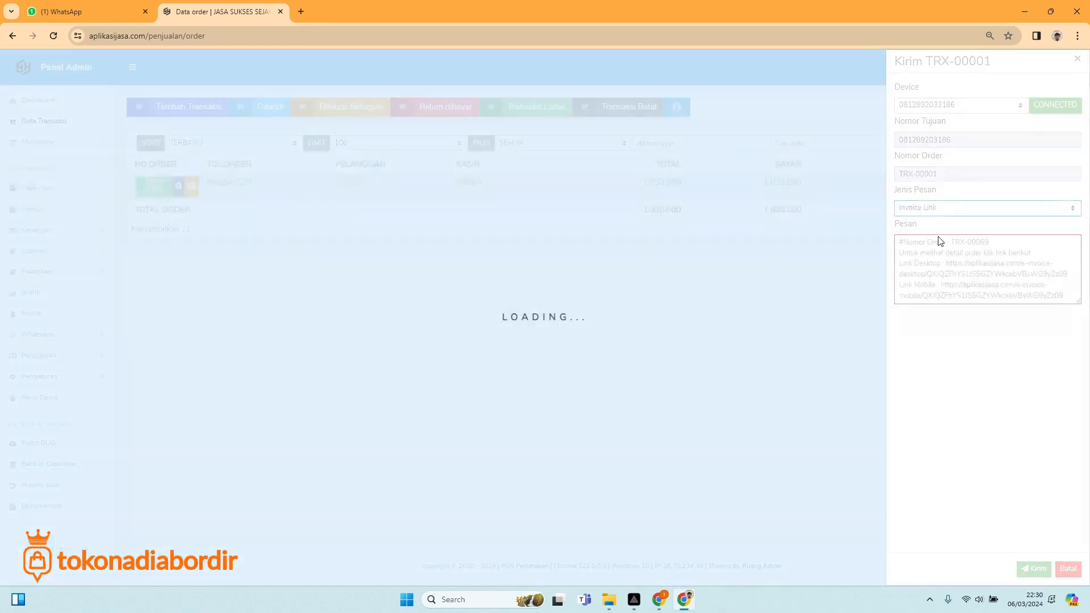
click(1038, 571)
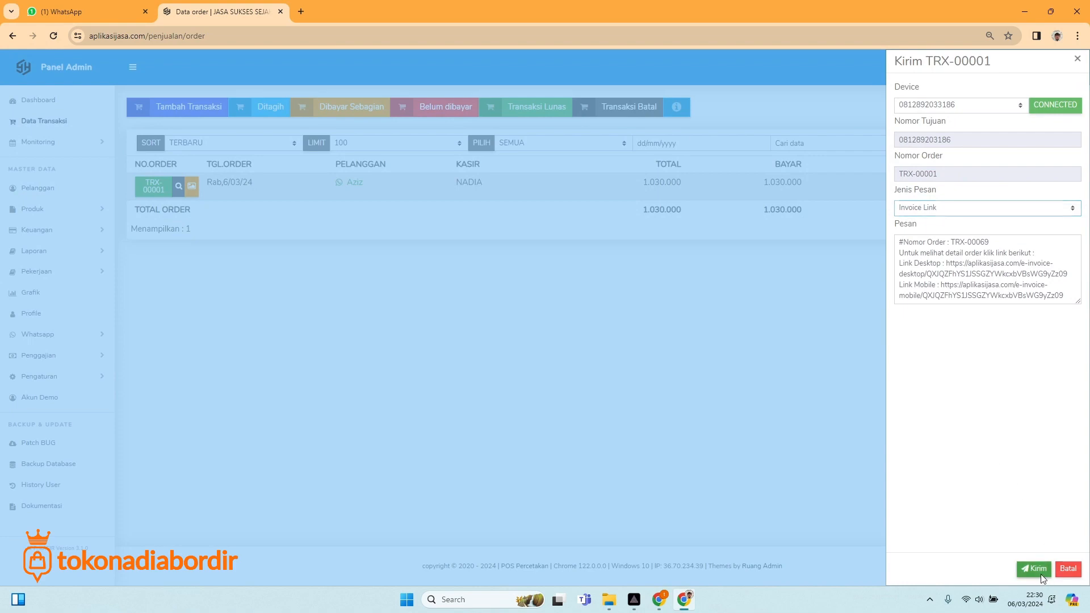
click(85, 11)
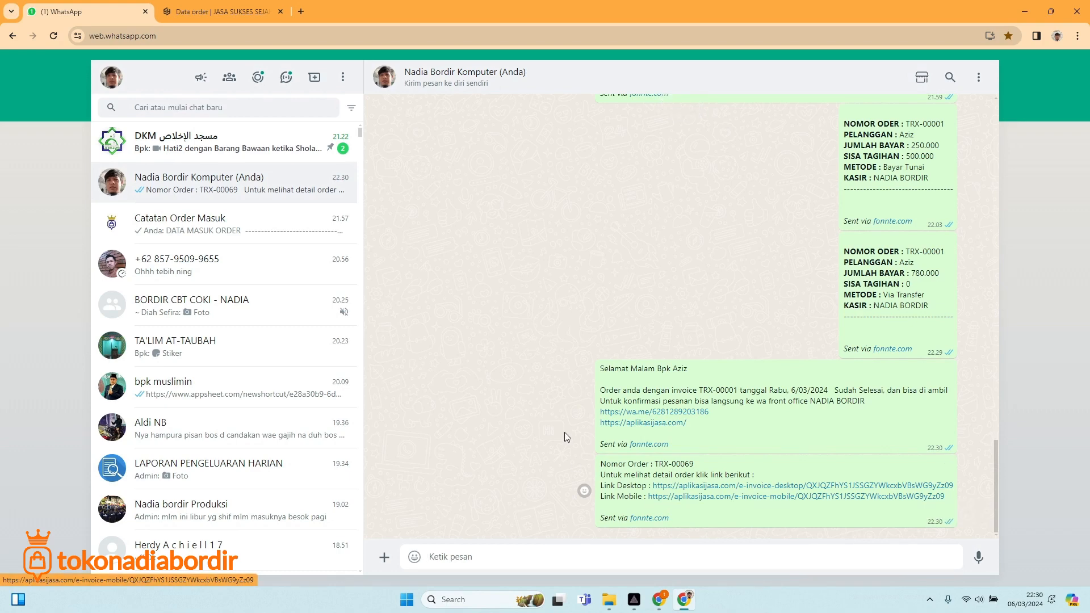
click(209, 7)
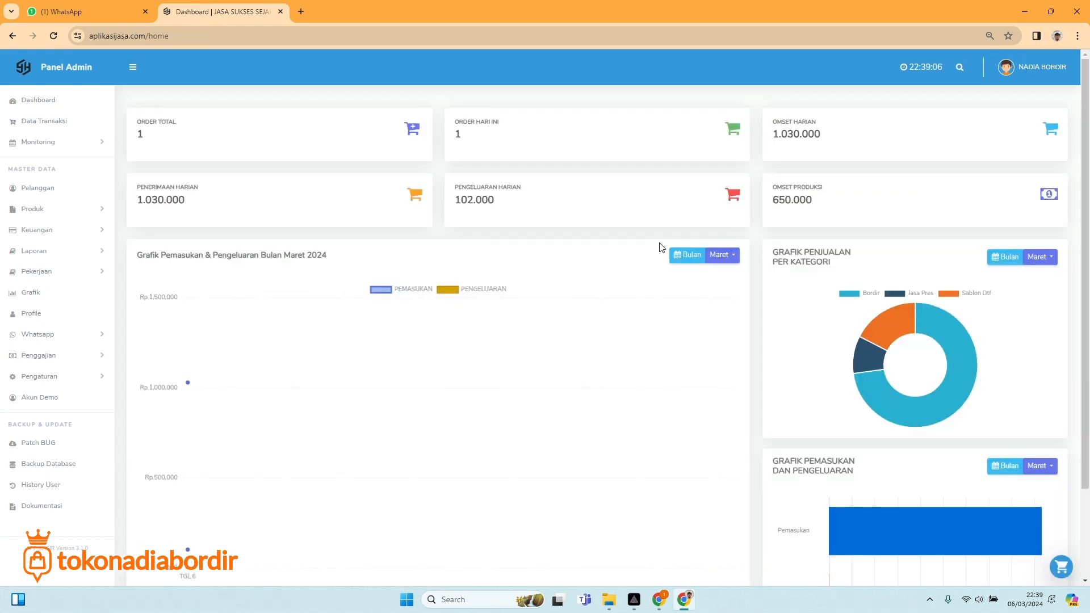
Expand Penggajian and look over the Input Kehadiran and Rekap Gaji pages.
click(72, 356)
scroll(71, 382, down, 1)
scroll(71, 375, down, 1)
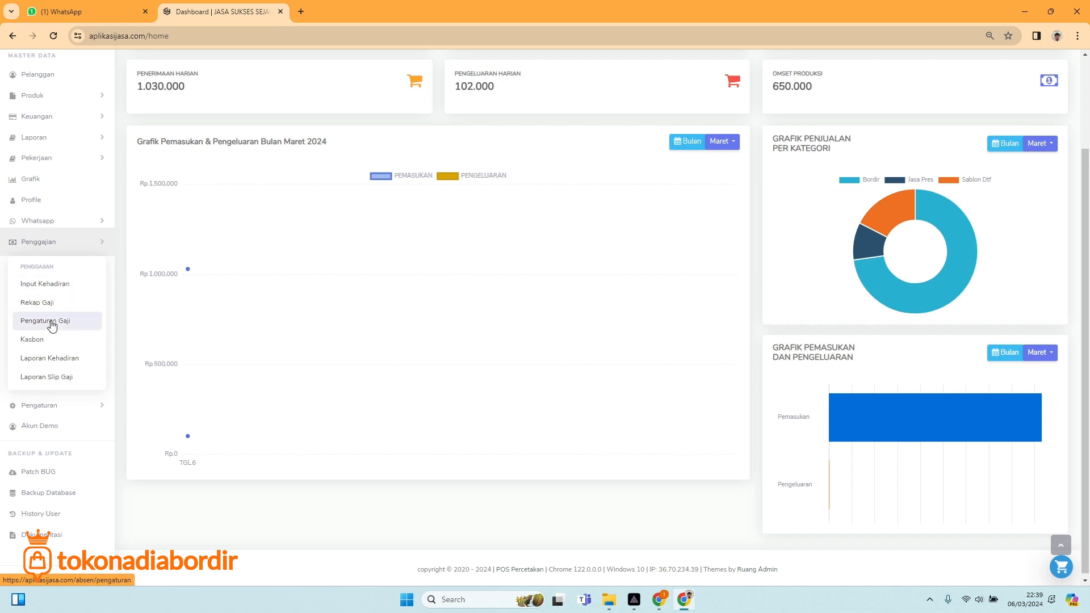
click(60, 291)
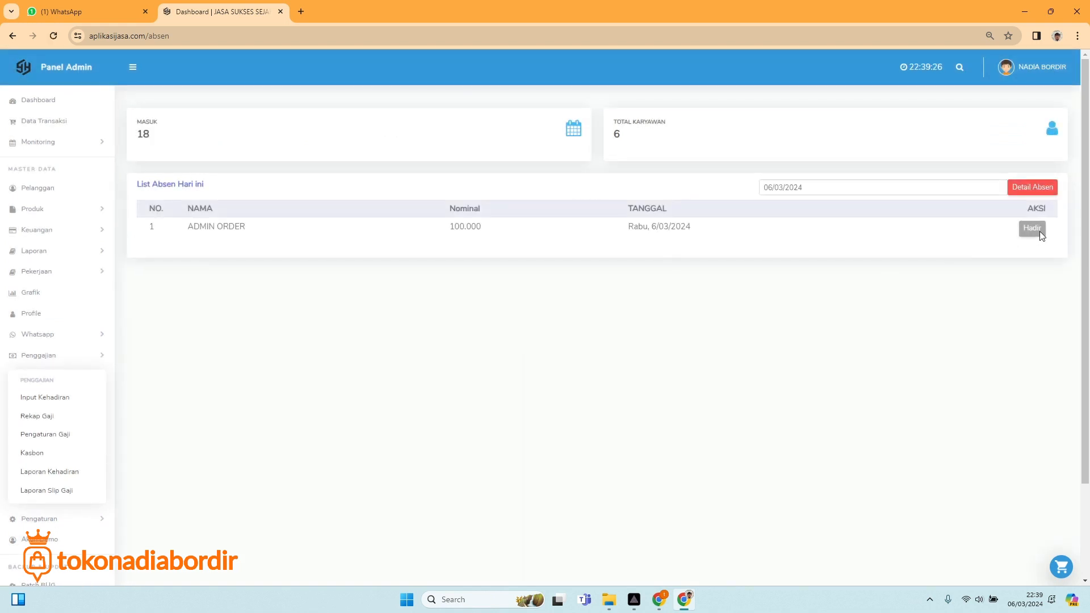
click(49, 420)
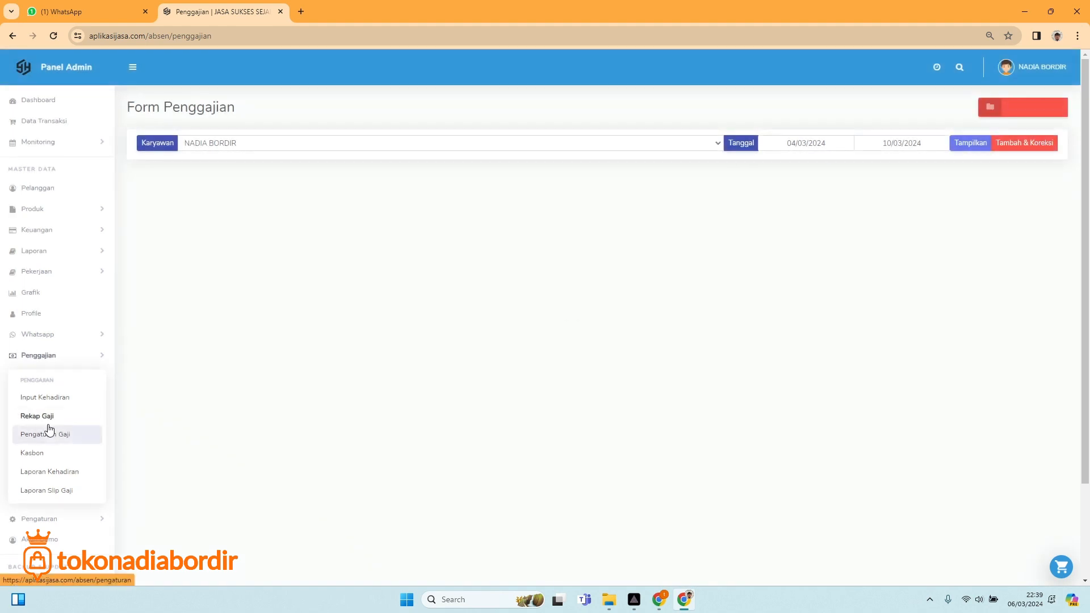
Open Pengaturan Gaji and inspect ADMIN KASIR's wage editor without saving changes.
click(43, 441)
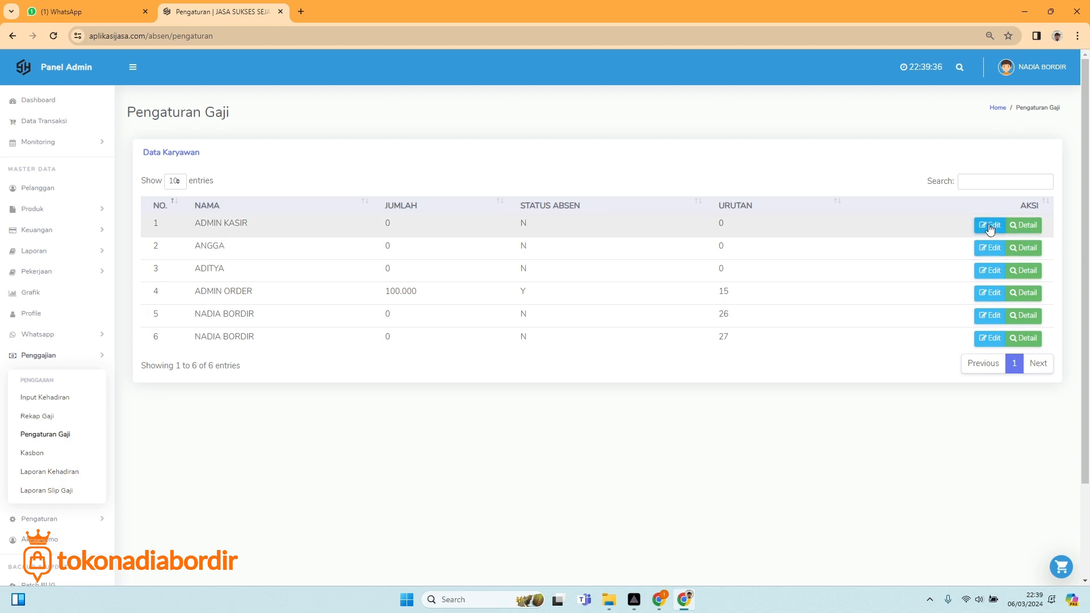
click(44, 397)
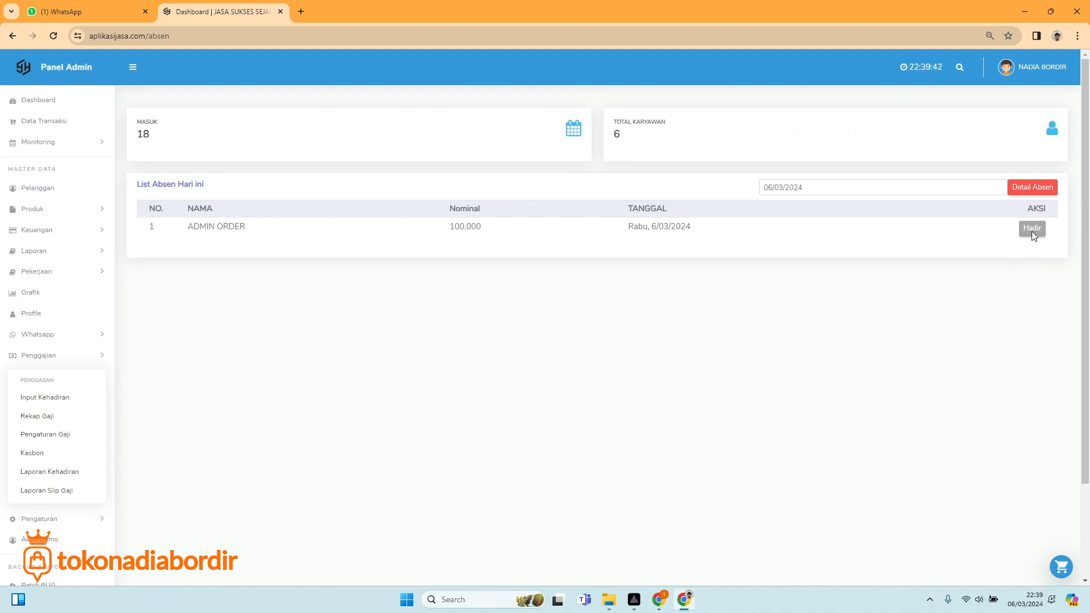
click(37, 435)
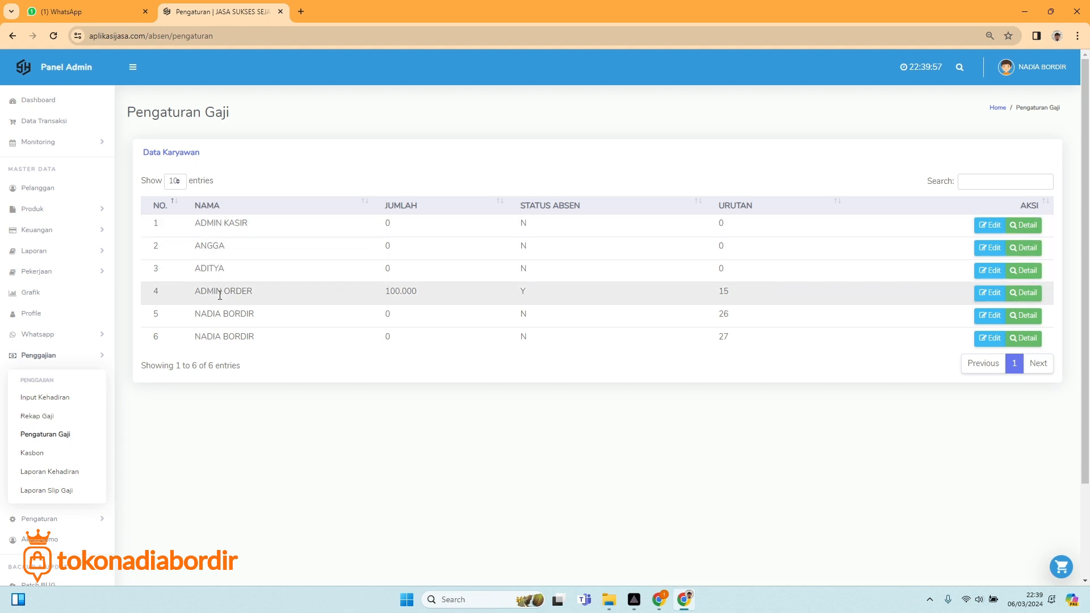
click(991, 226)
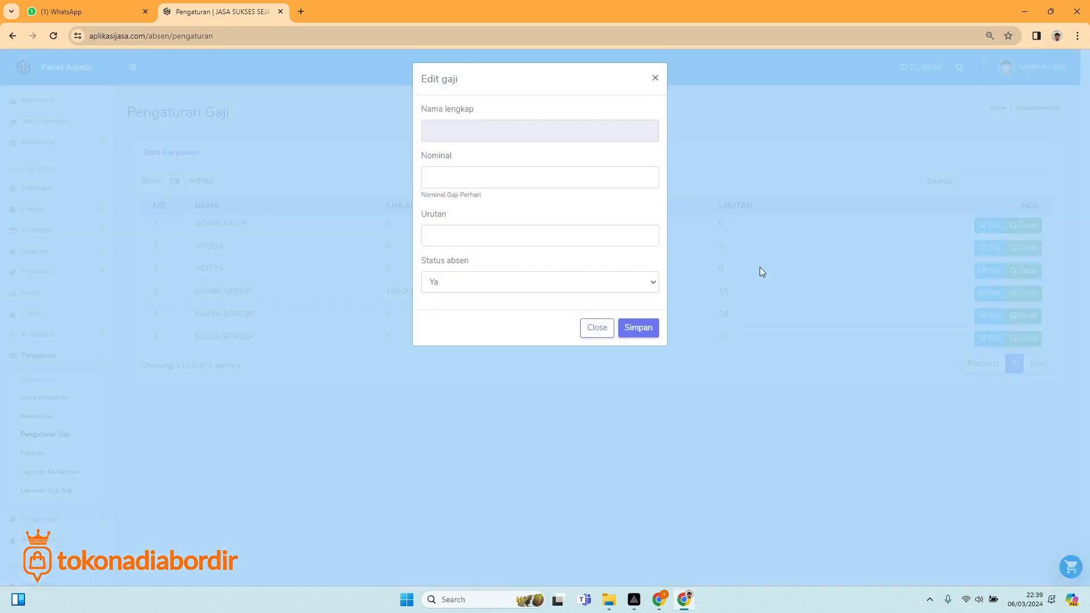
click(443, 181)
click(407, 176)
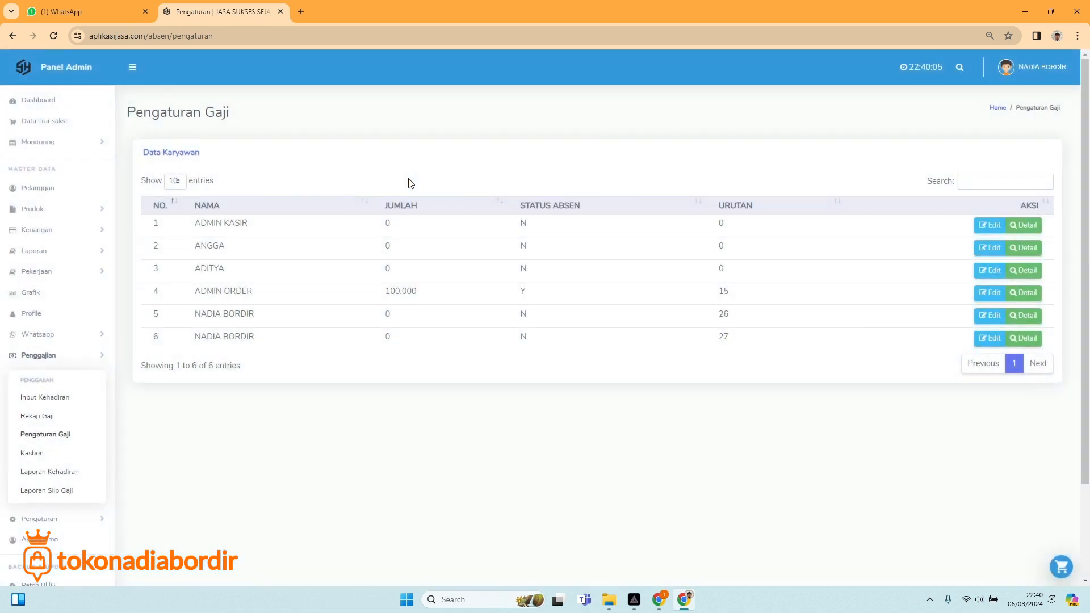
Set ADMIN KASIR's daily wage to 150.000, order 1, attendance Ya, and save.
click(988, 226)
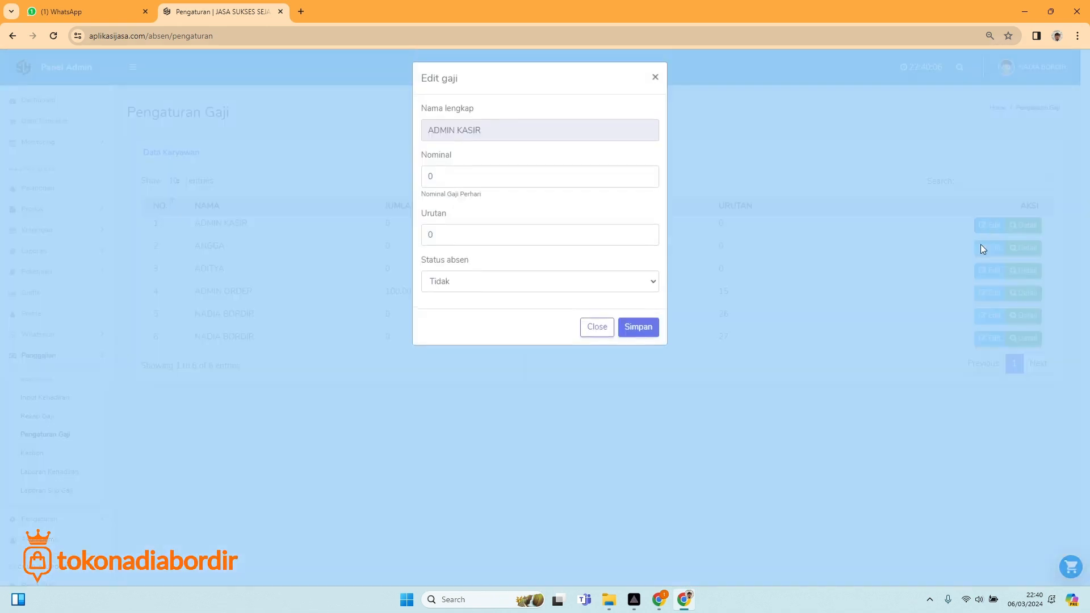
click(433, 182)
key(BackSpace)
text(1)
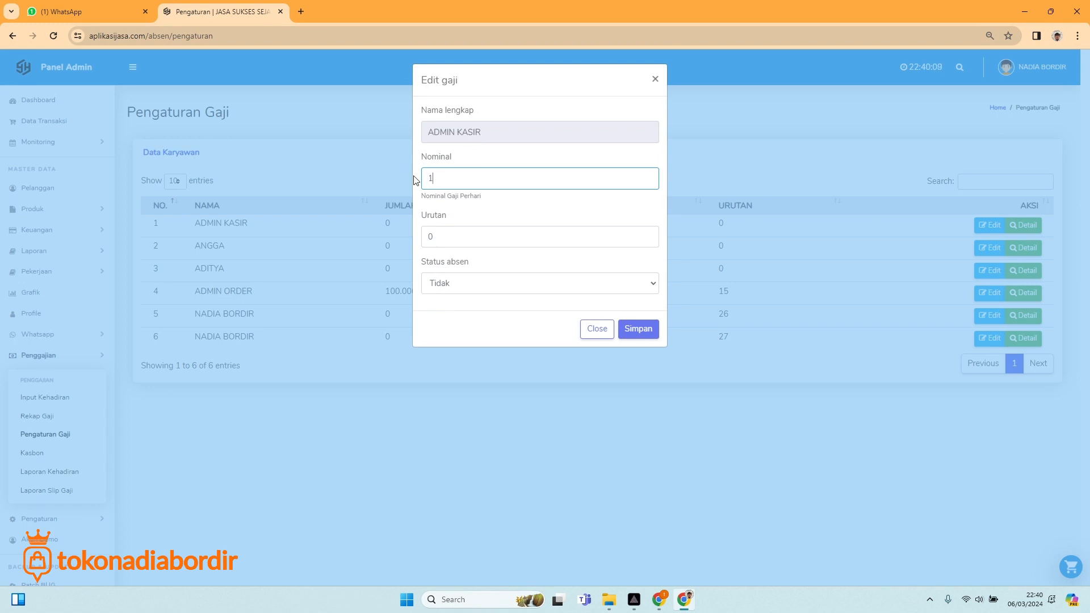
text(5.0000)
drag(488, 176, 373, 172)
click(443, 237)
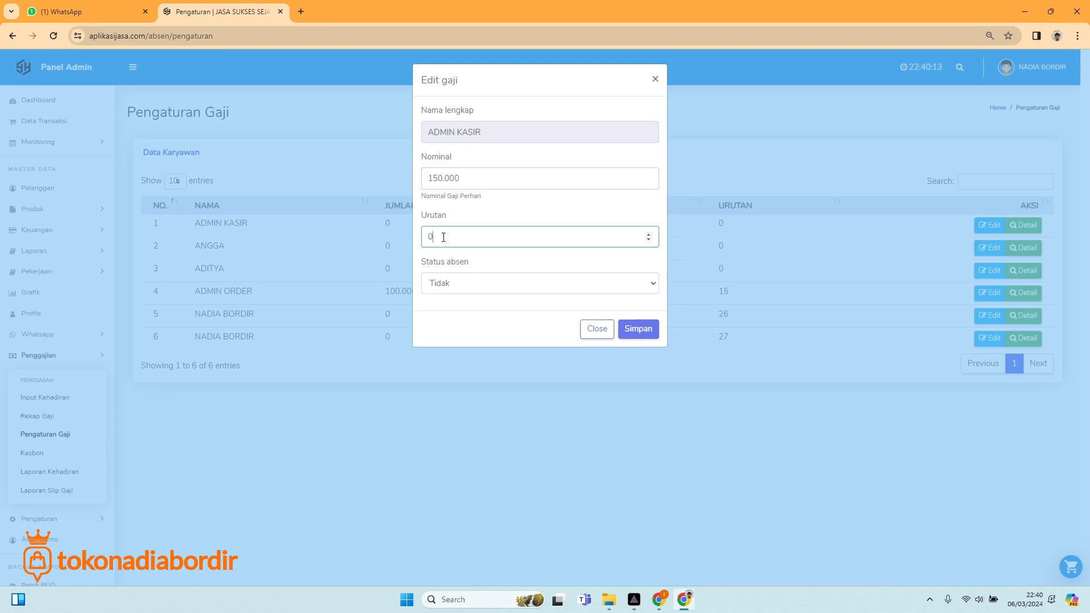
drag(452, 239, 427, 240)
text(1)
click(469, 291)
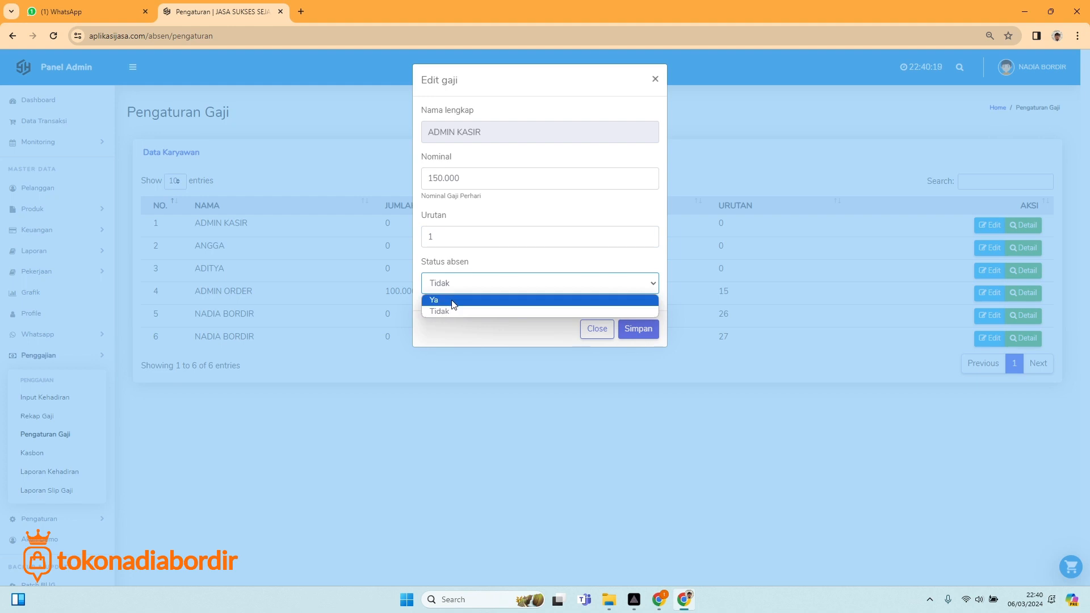
click(451, 305)
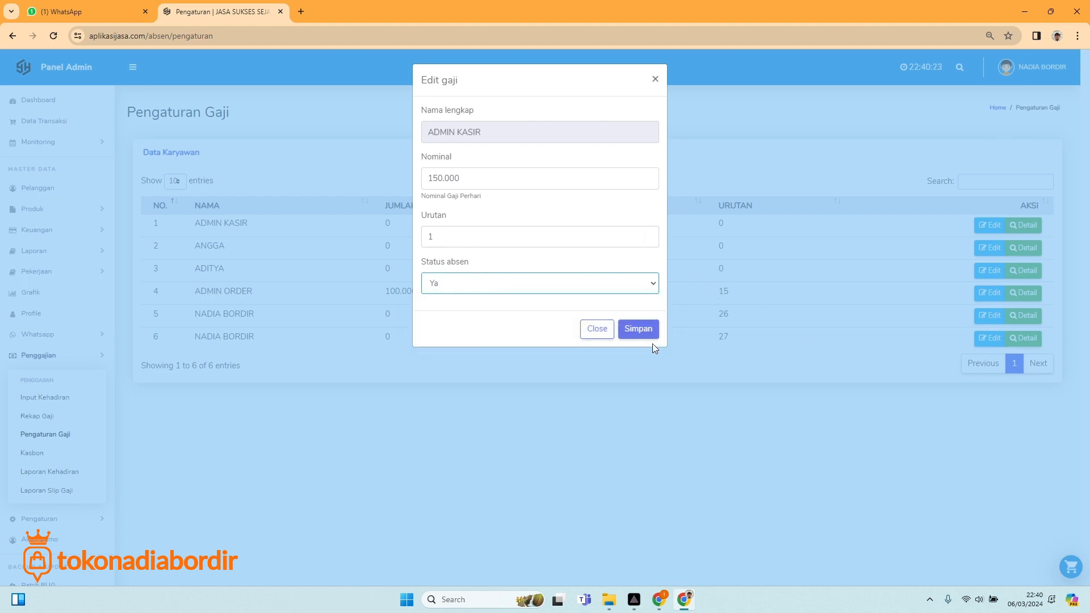
click(639, 330)
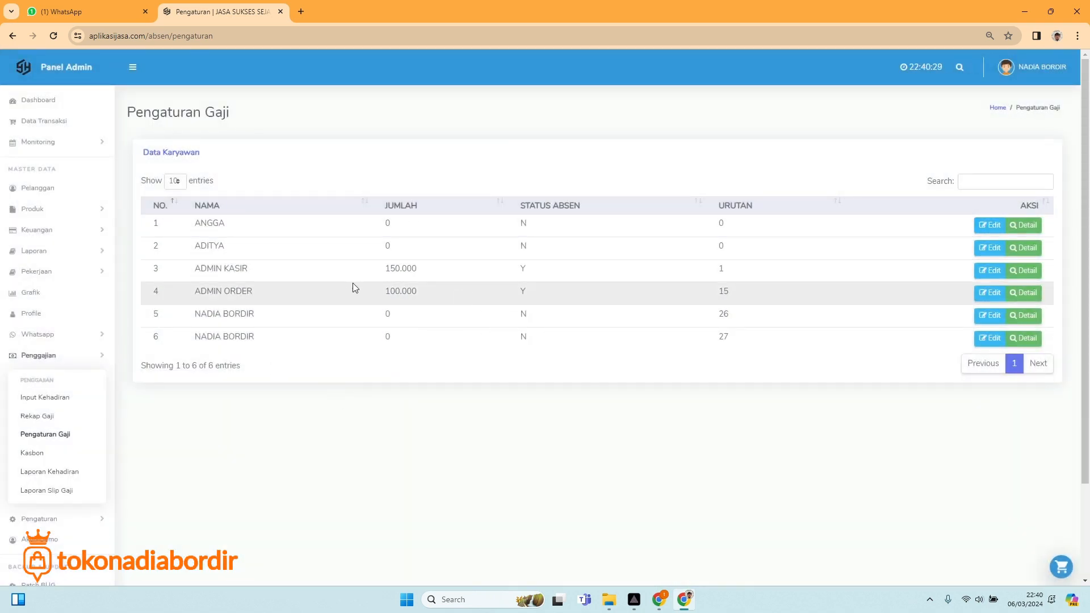
Change ADMIN ORDER's wage from 100000 to 150.000, order 2, attendance Ya, and save.
click(993, 293)
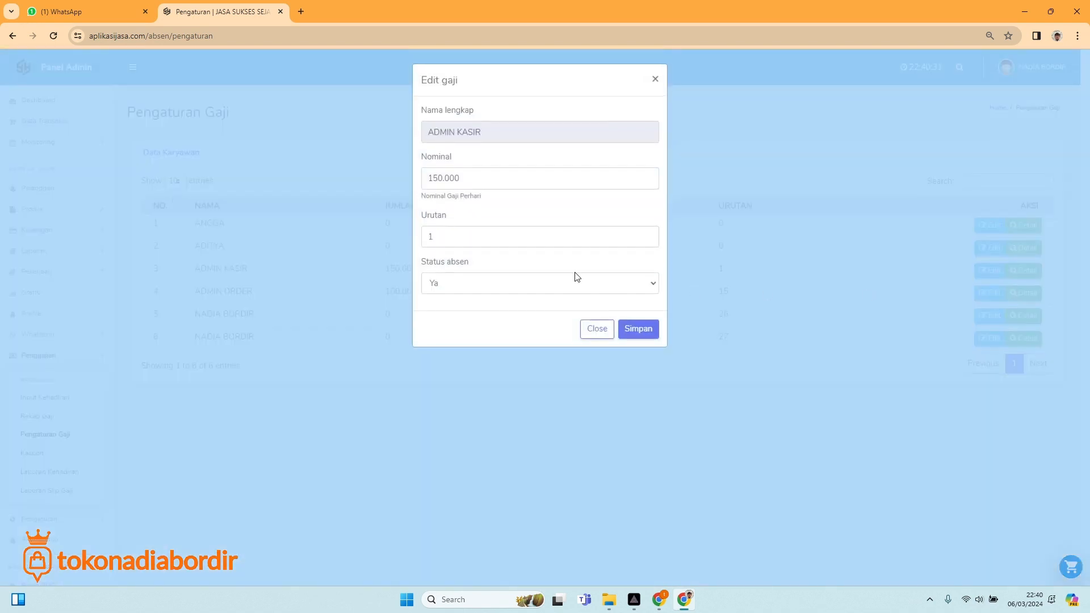
click(462, 180)
drag(462, 180, 401, 181)
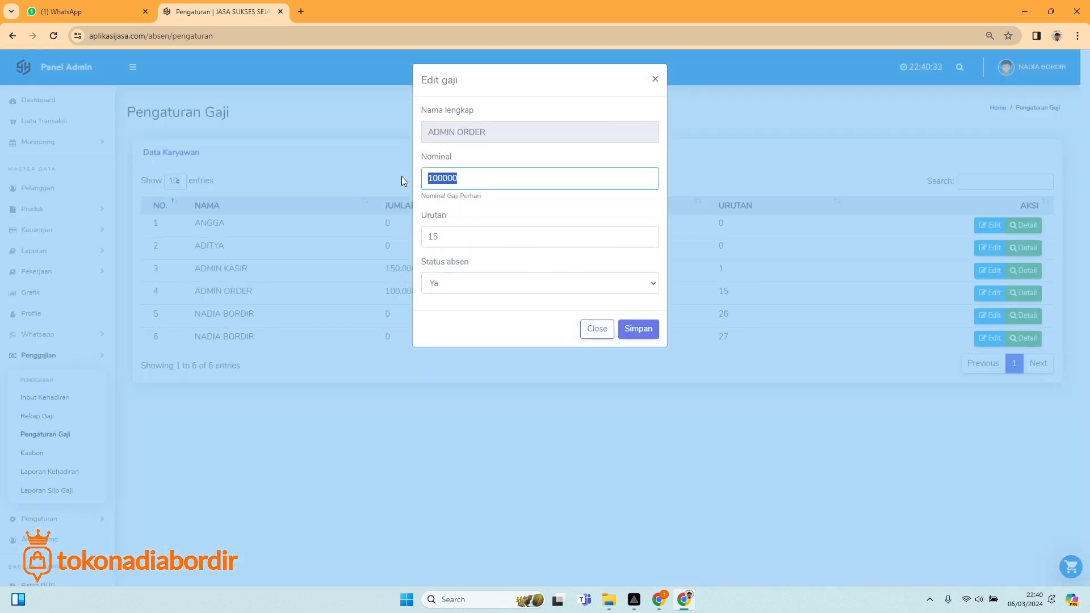
text(150.000)
click(444, 237)
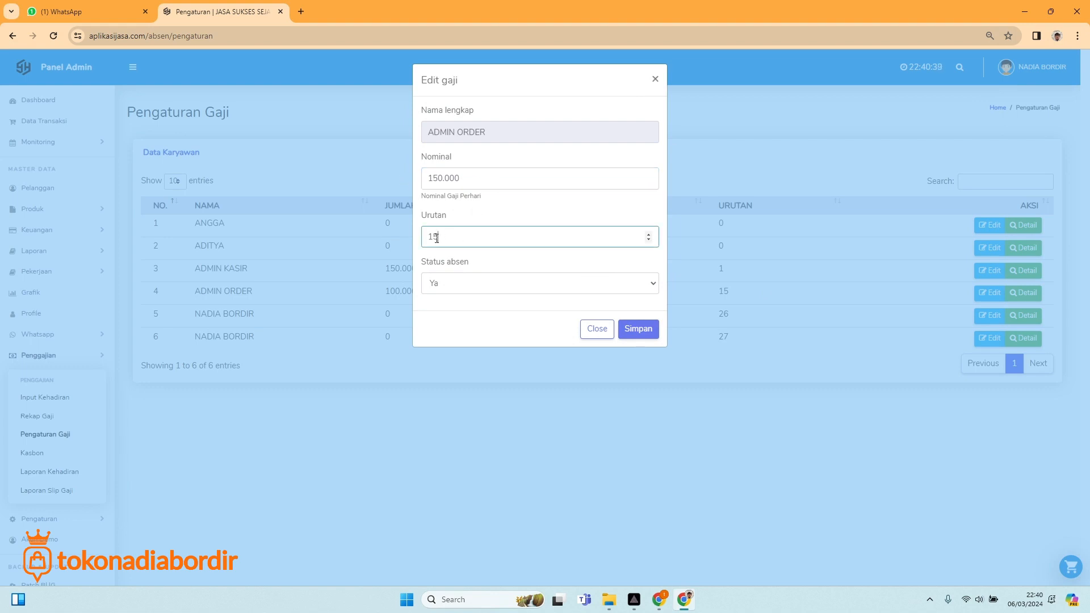
drag(444, 237, 420, 242)
text(2)
click(460, 283)
click(528, 321)
click(635, 331)
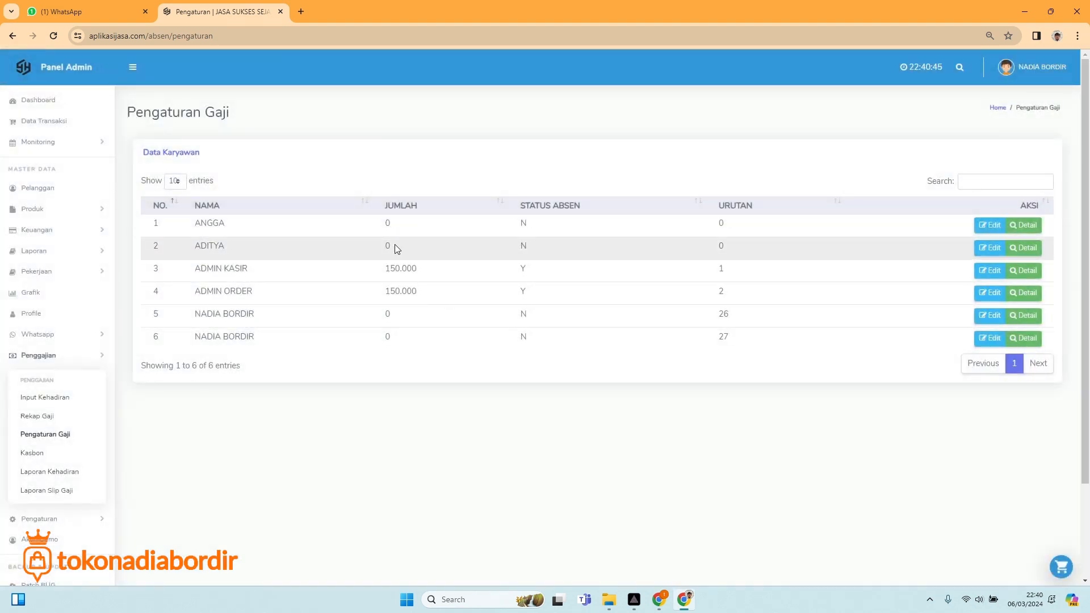
Set ADITYA's daily wage to 150.000, order 3, attendance Ya, and save.
click(991, 248)
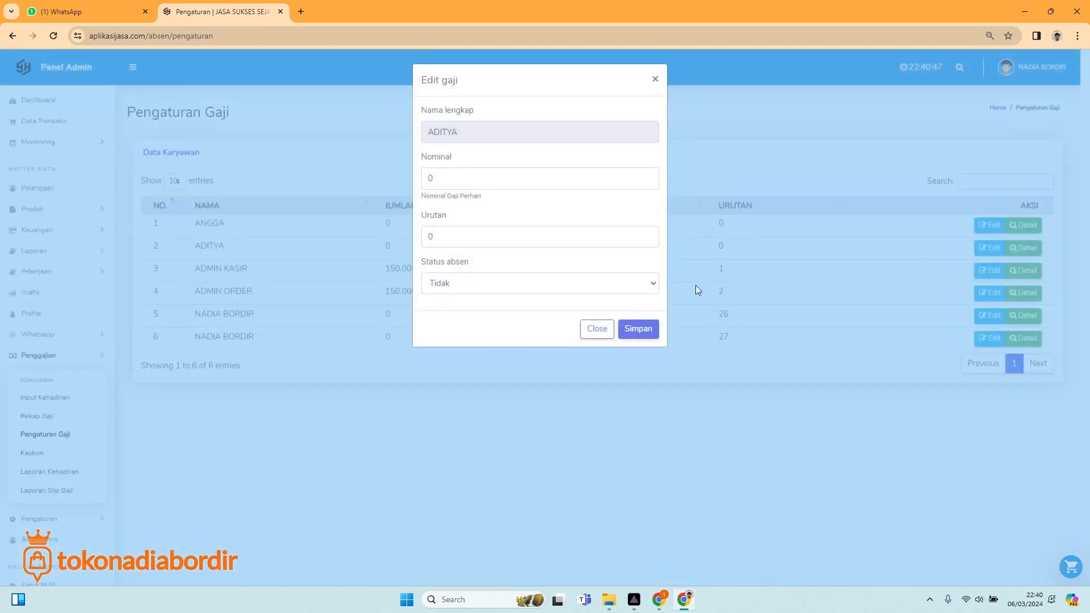
drag(452, 172, 423, 179)
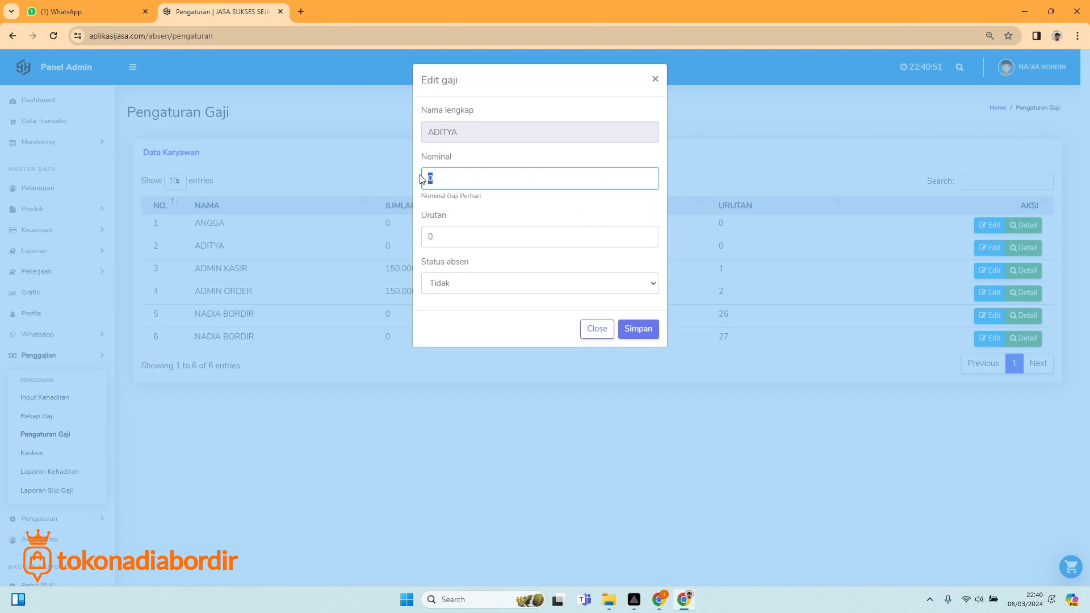
text(1.5000)
text(0)
click(458, 228)
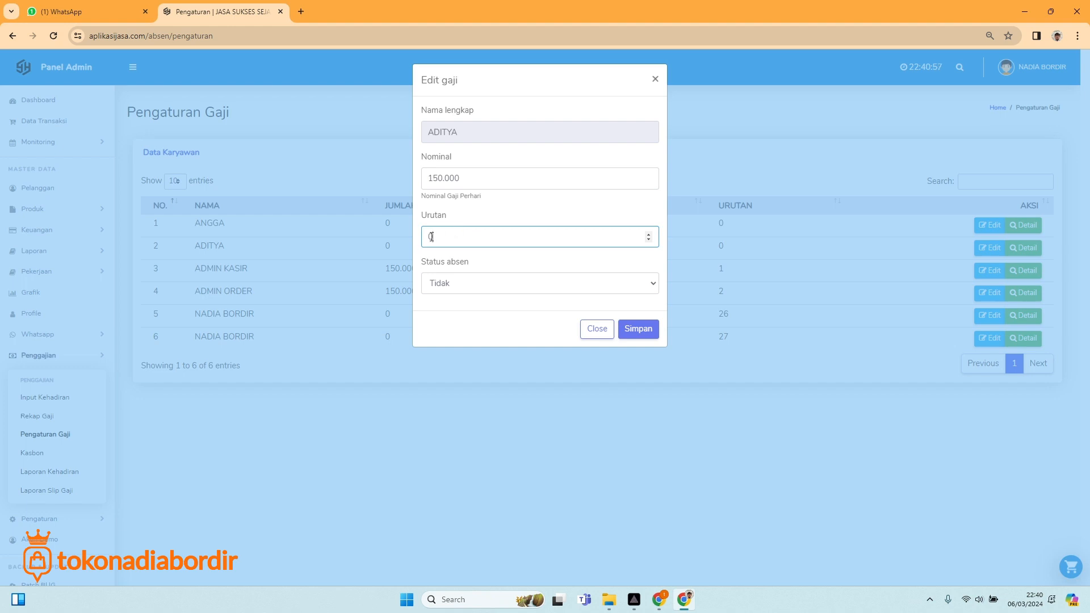
drag(431, 237, 416, 243)
text(3)
click(499, 287)
click(475, 308)
click(638, 331)
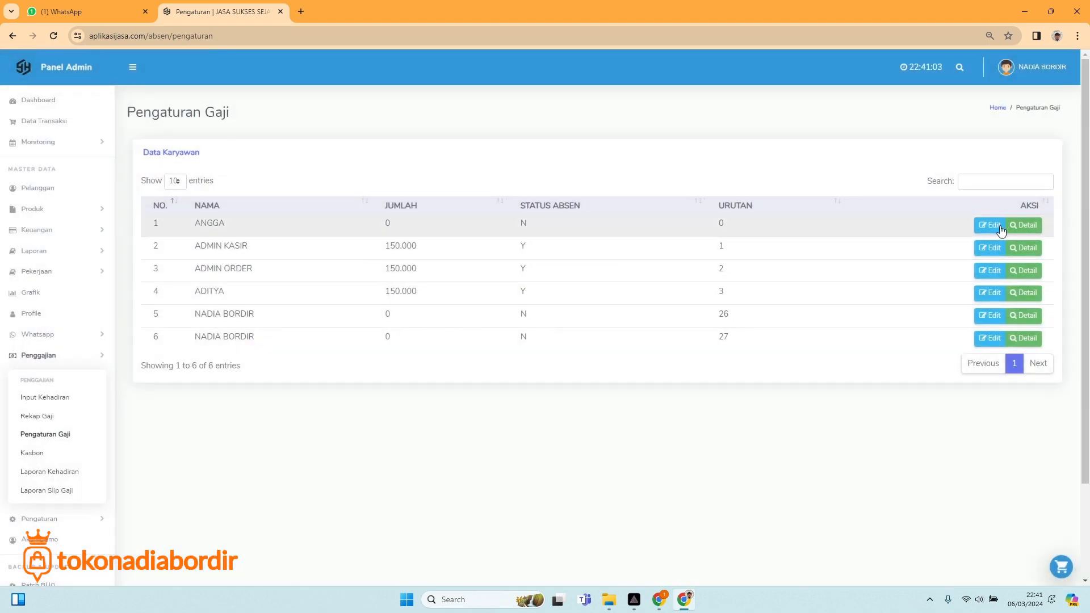
Set ANGGA's daily wage to 150.000, order 4, attendance Ya, save, then open Input Kehadiran.
click(997, 225)
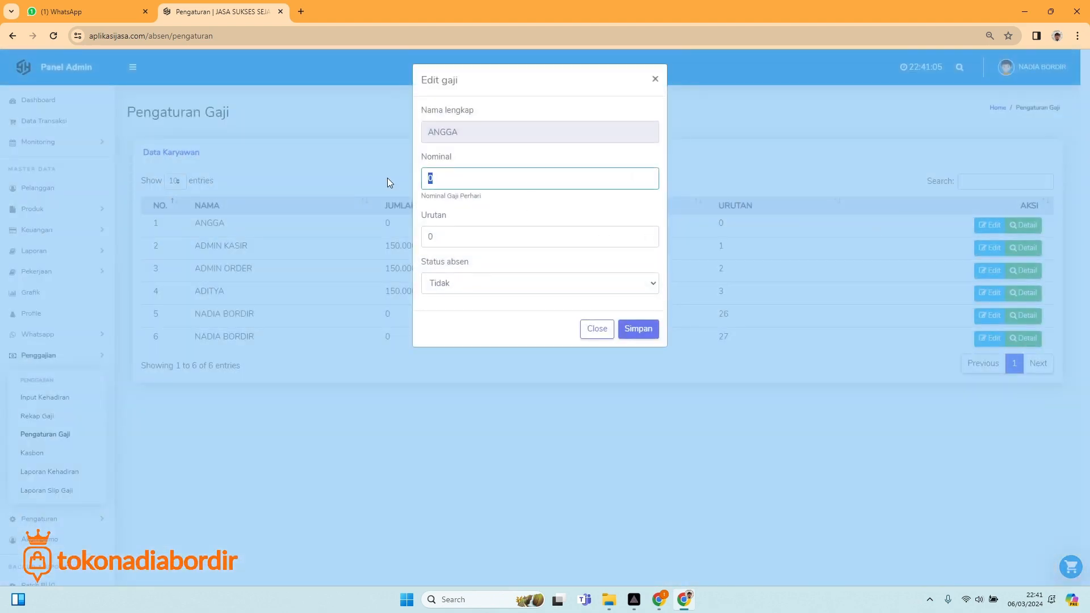
text(150)
text(000)
key(Tab)
text(4)
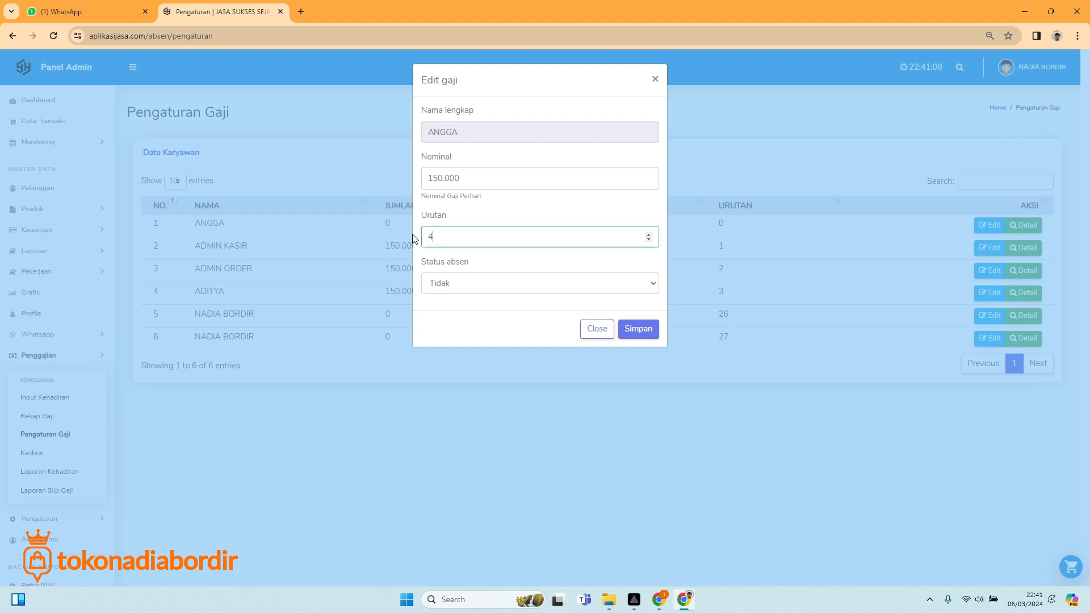
click(470, 289)
click(451, 301)
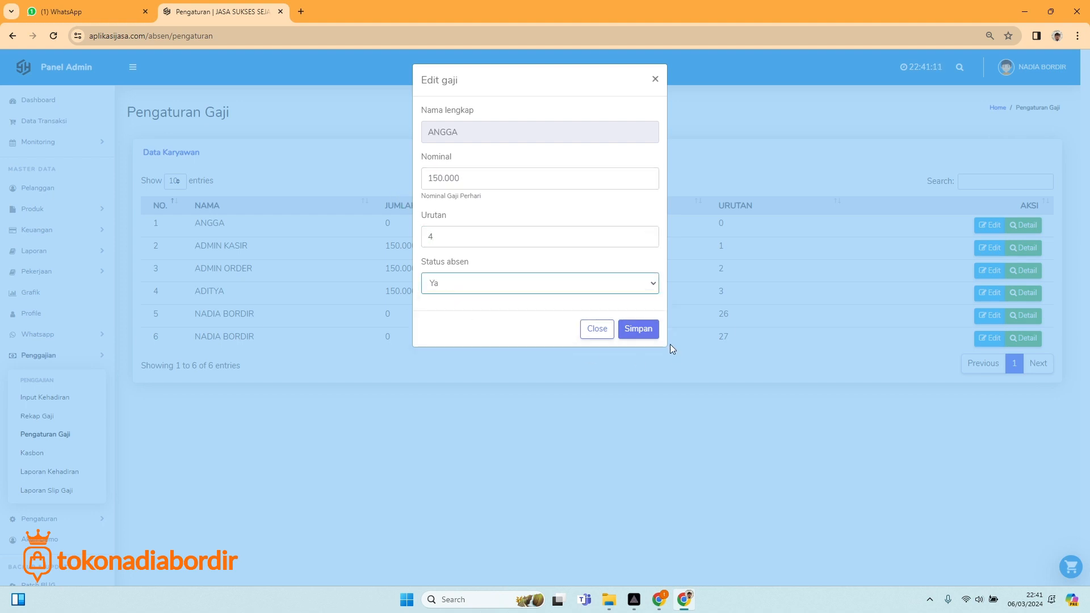
click(639, 330)
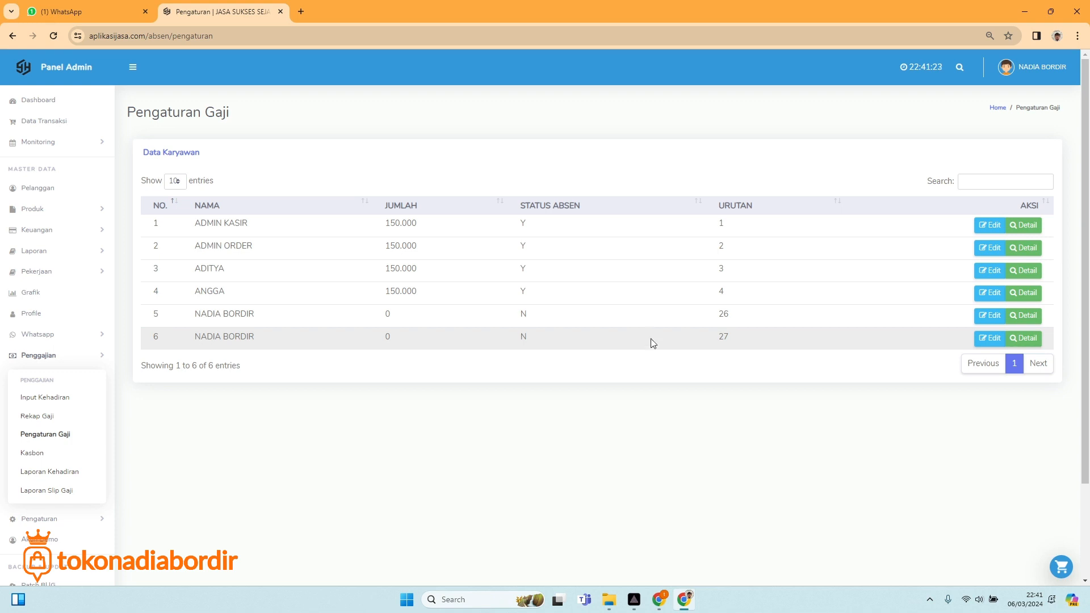
click(64, 401)
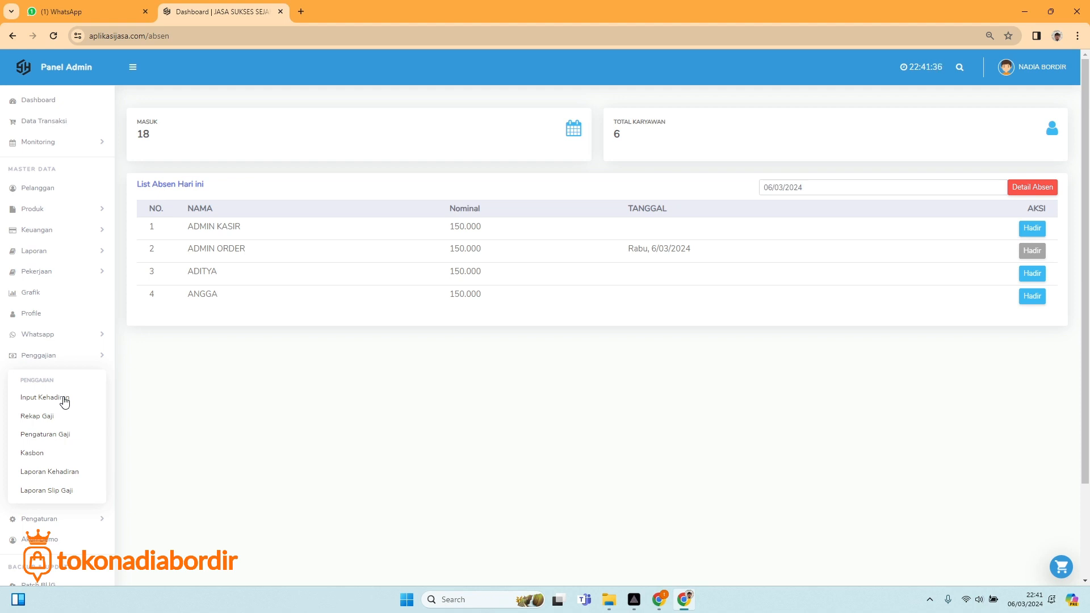
Show the Rekap Gaji salary breakdown for ADMIN KASIR and then ADMIN ORDER.
click(38, 423)
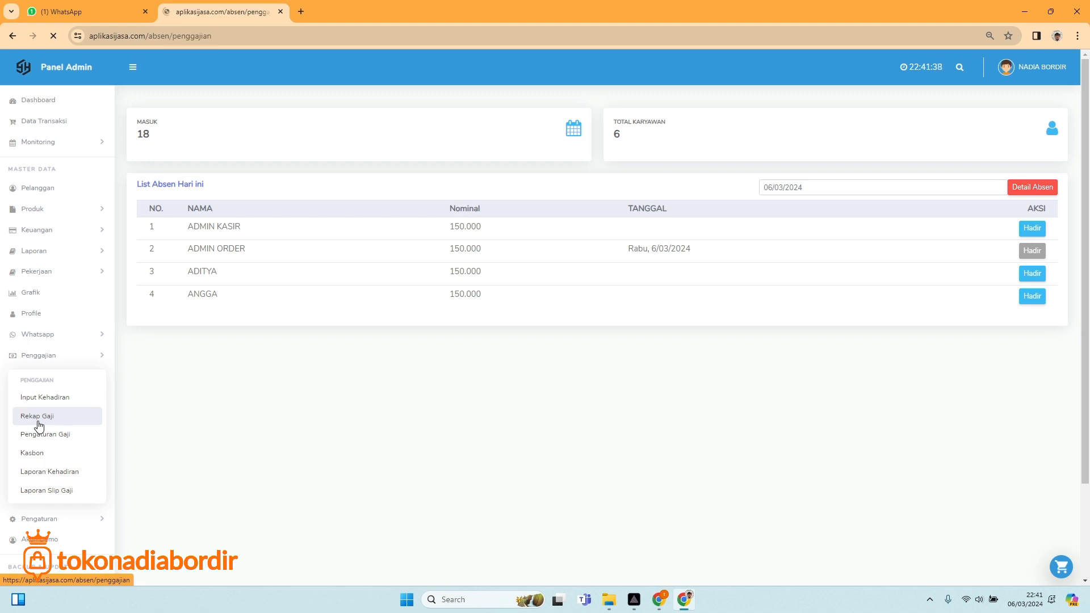
click(218, 144)
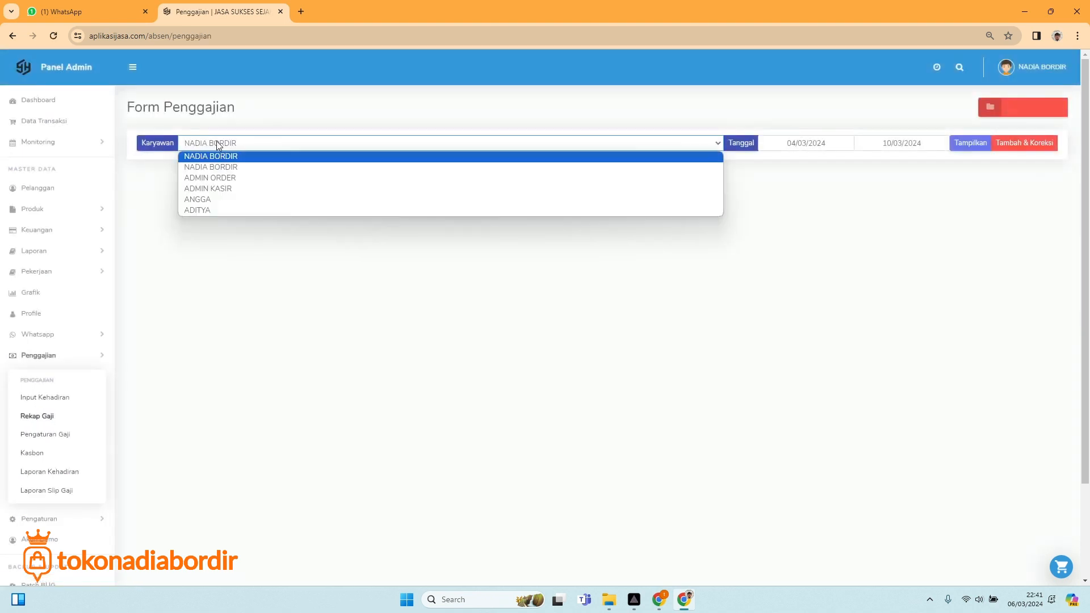
click(219, 189)
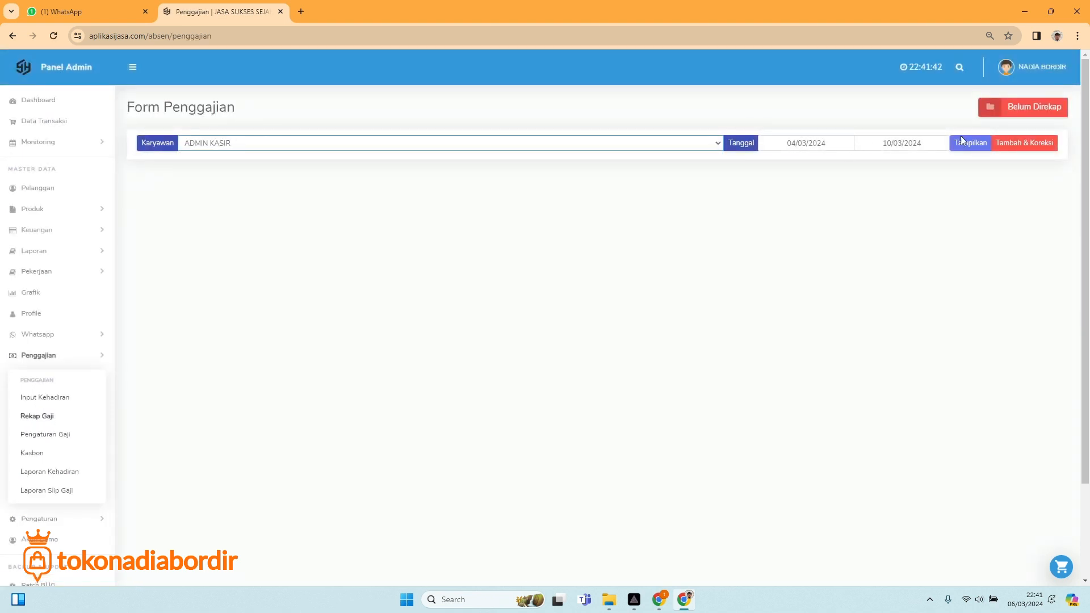
click(963, 142)
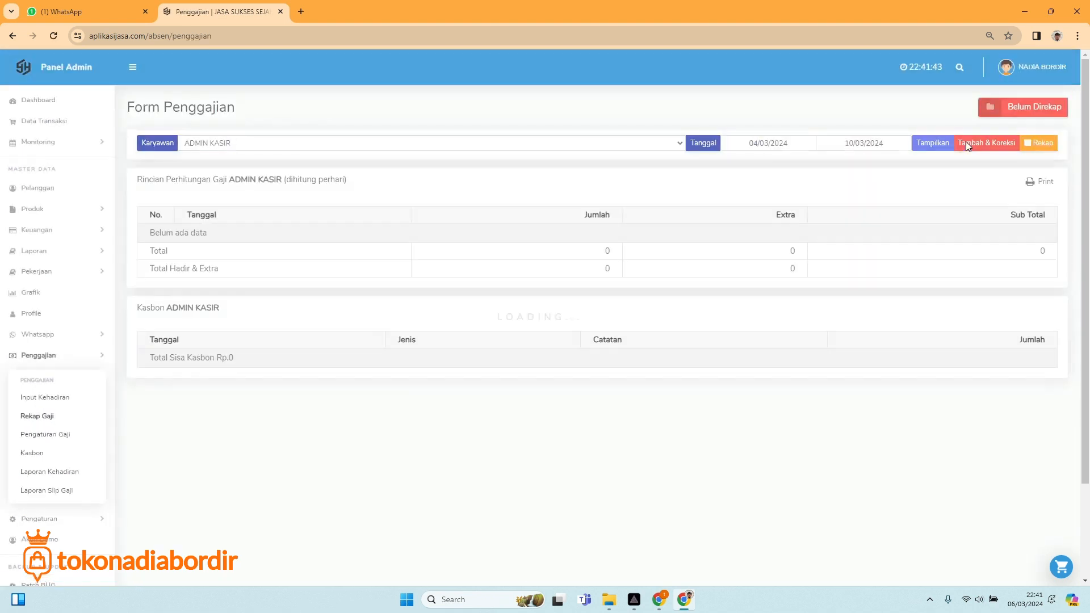
click(346, 141)
click(259, 175)
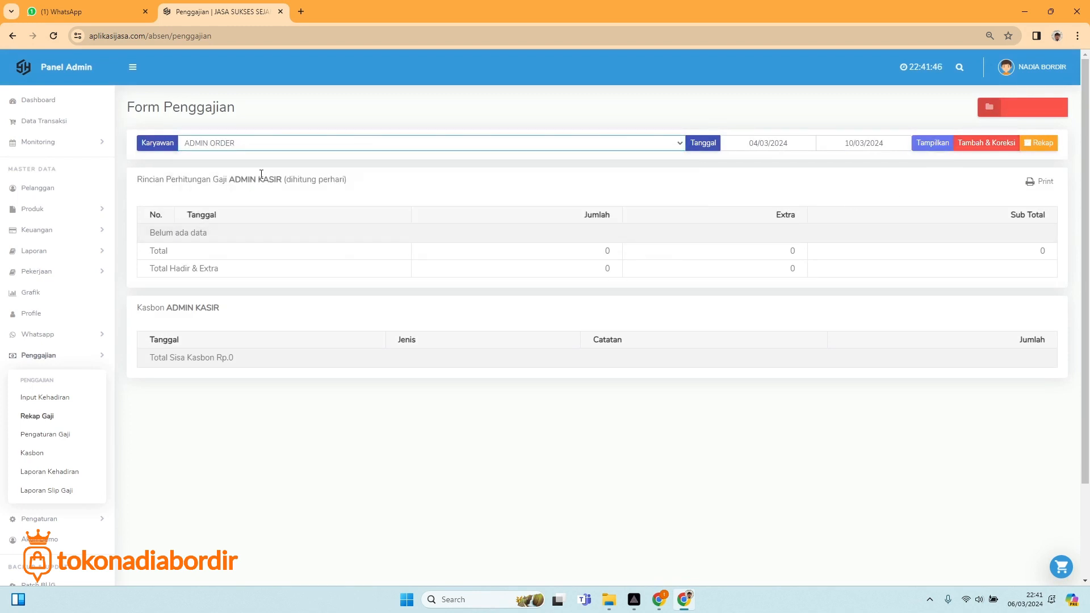
click(931, 147)
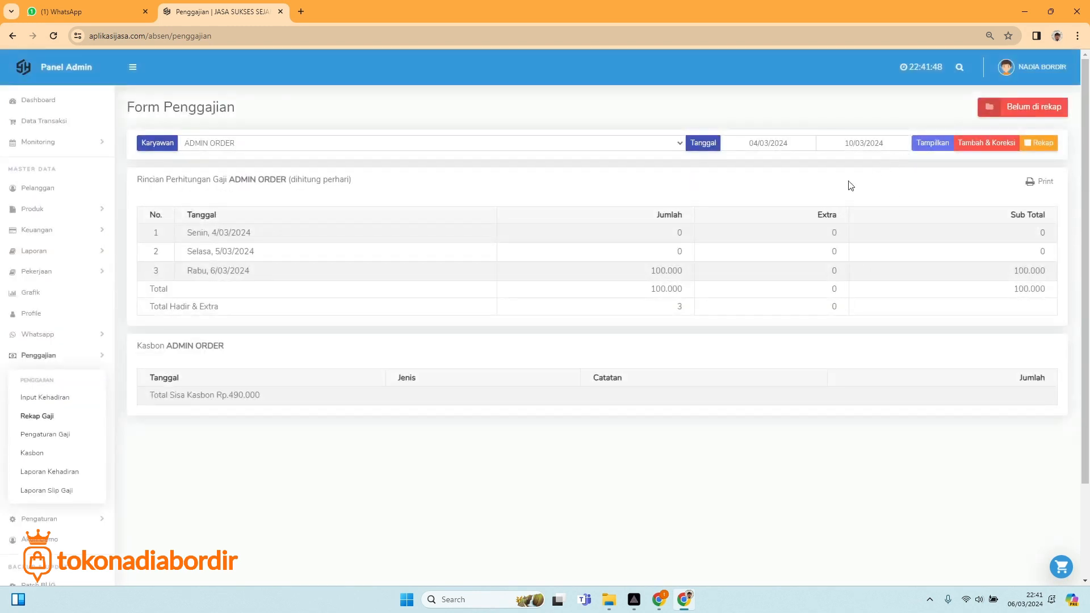
In Tambah & Koreksi, delete ADMIN ORDER's 100.000 amount for 6 March and refresh the recap.
click(987, 144)
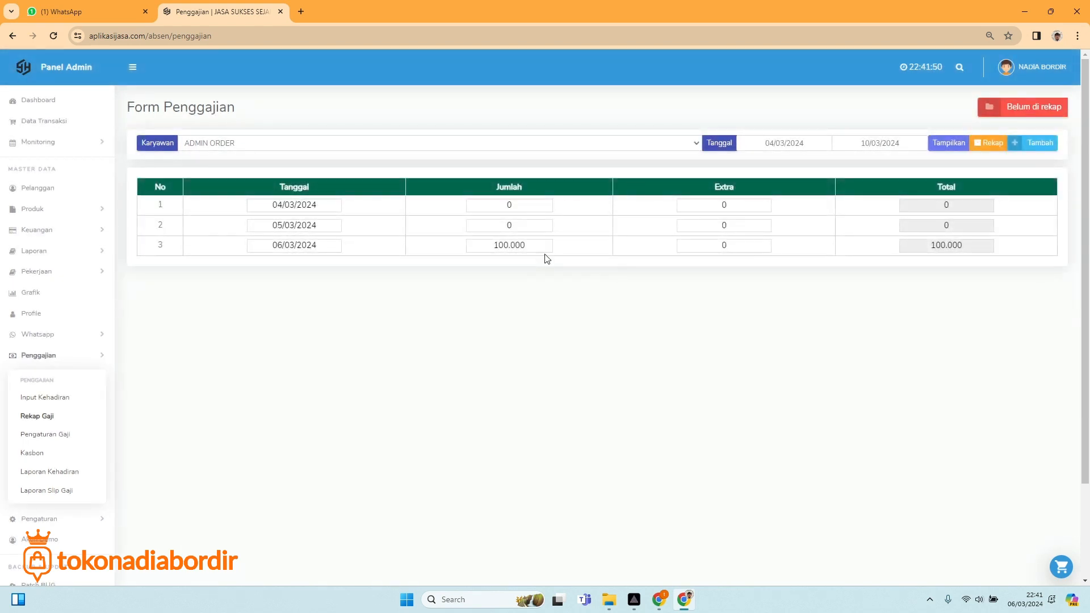
drag(547, 246, 470, 245)
key(BackSpace)
click(331, 245)
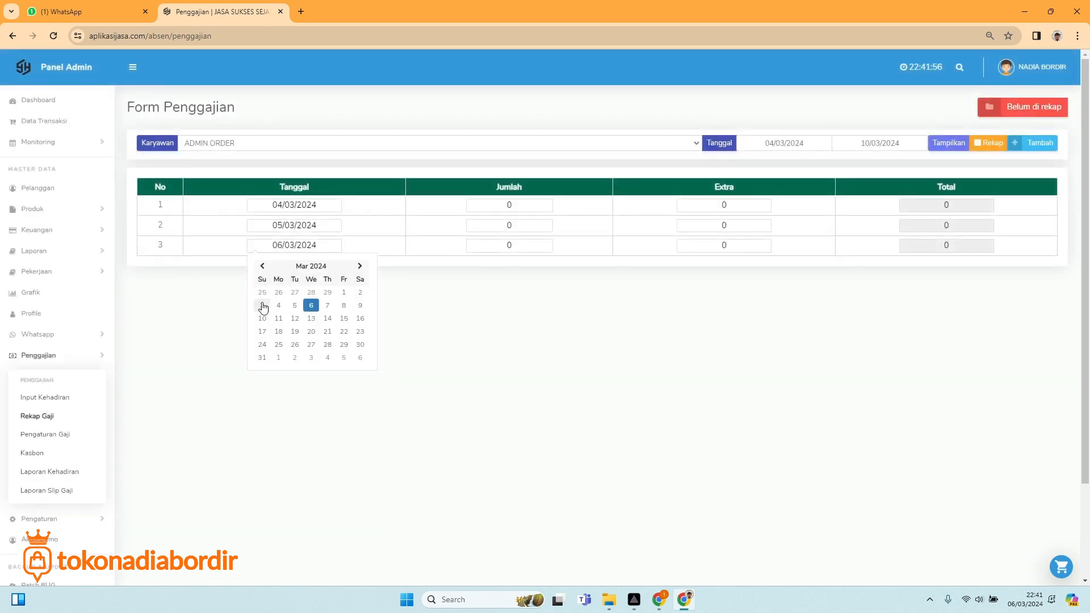
click(263, 301)
click(946, 147)
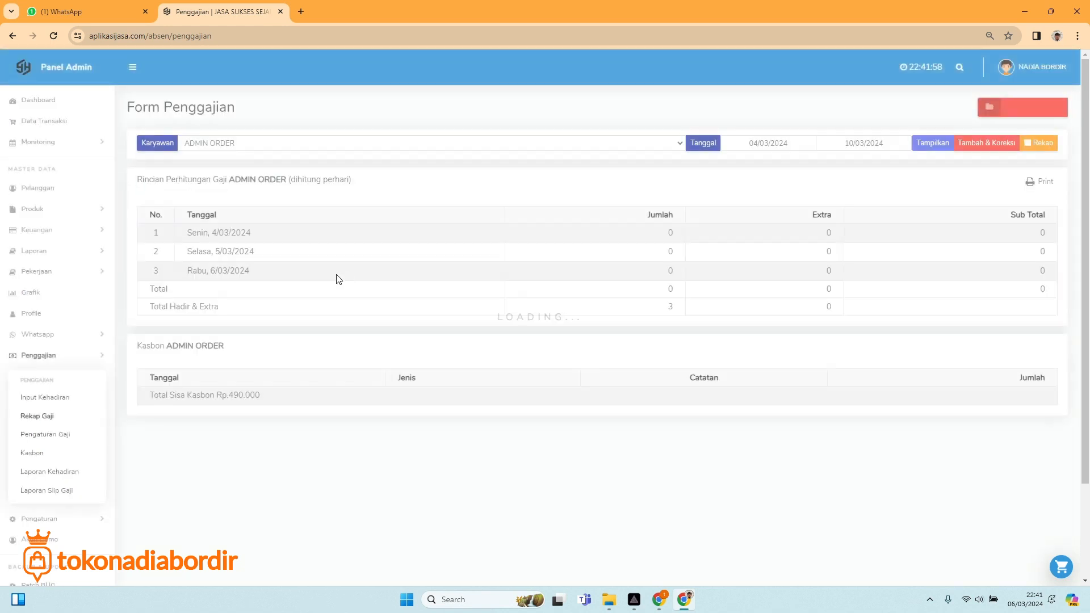
Move ADMIN ORDER's remaining entries to 3 March, refresh the empty recap, and return to attendance.
click(985, 143)
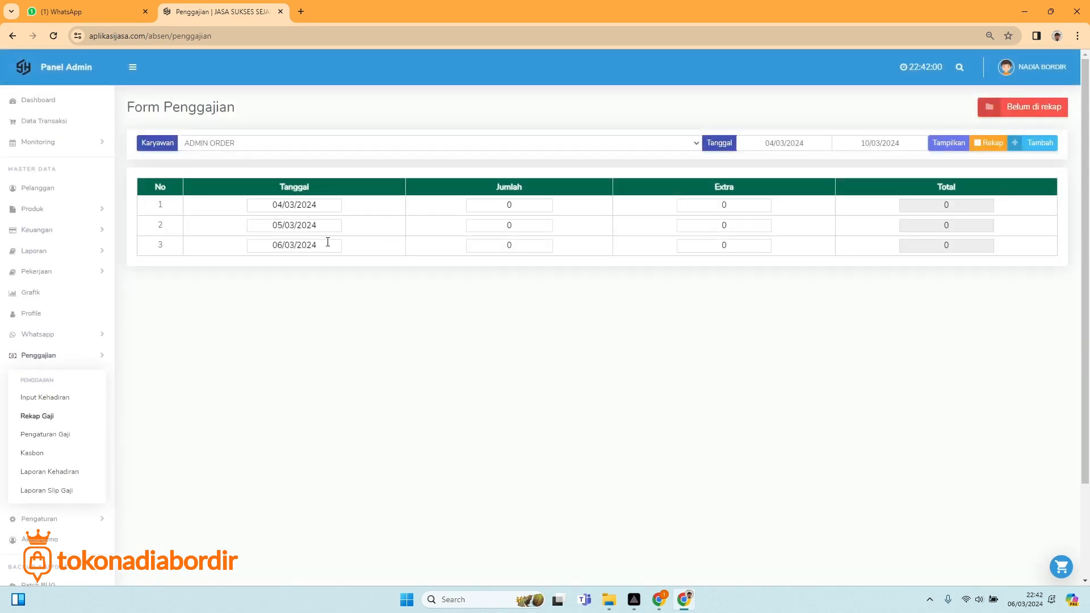
click(326, 225)
click(265, 287)
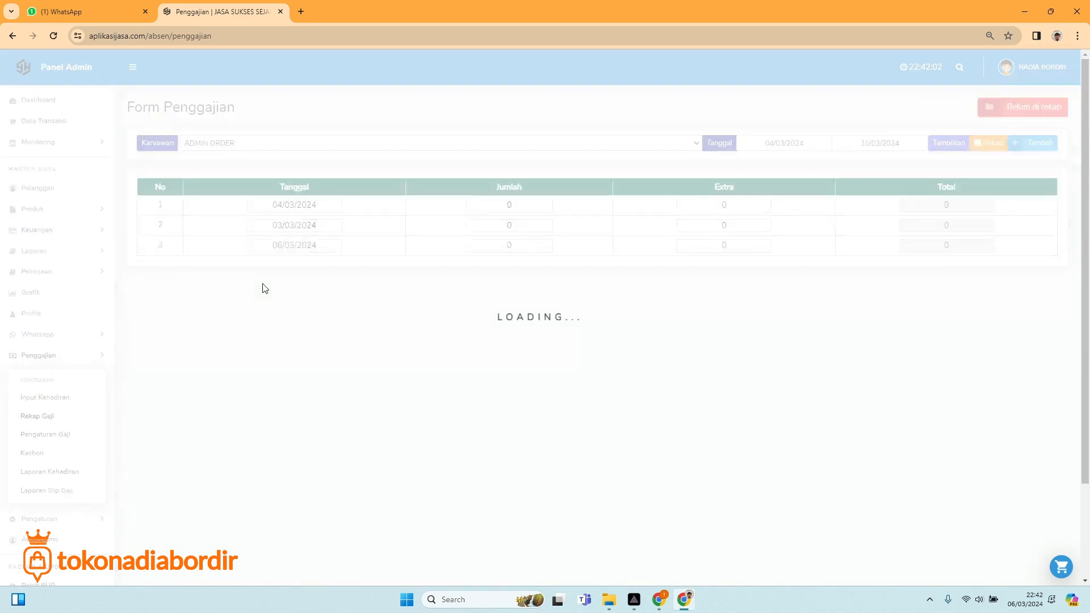
click(303, 226)
click(263, 287)
click(294, 205)
click(262, 269)
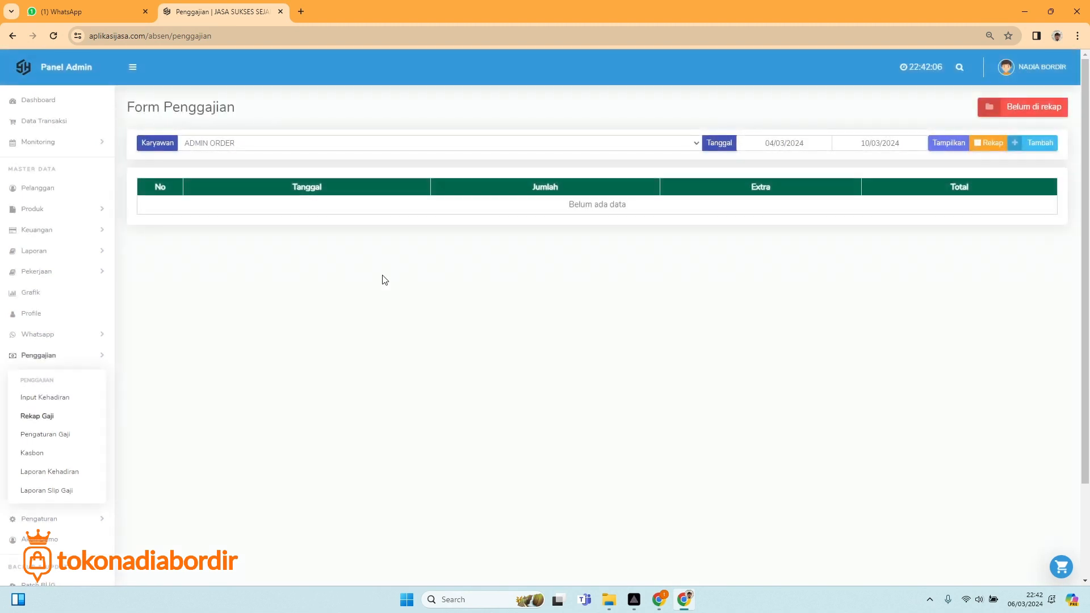
click(942, 143)
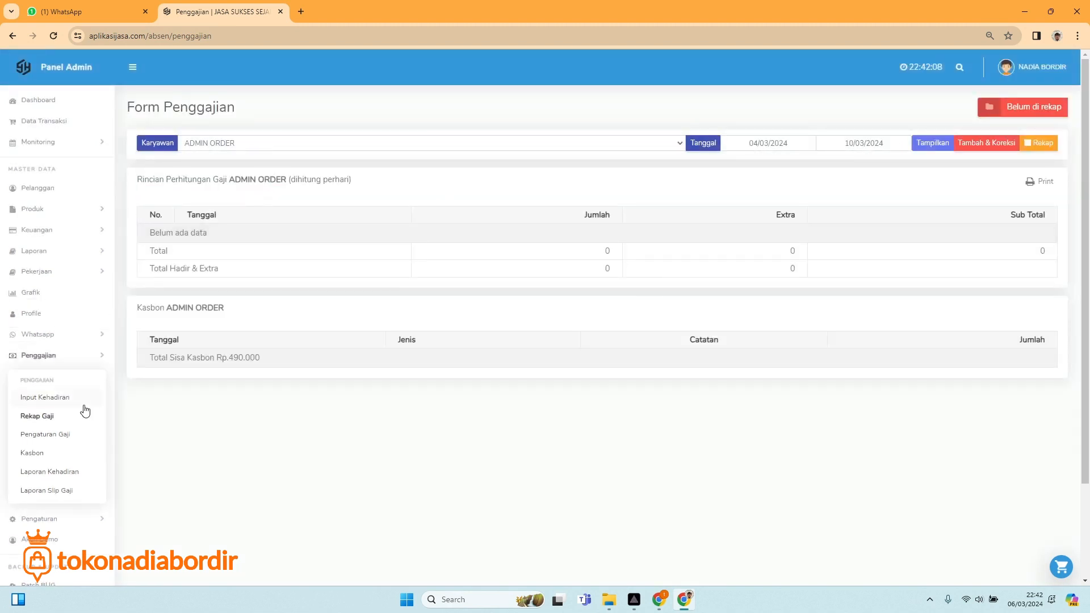
click(51, 400)
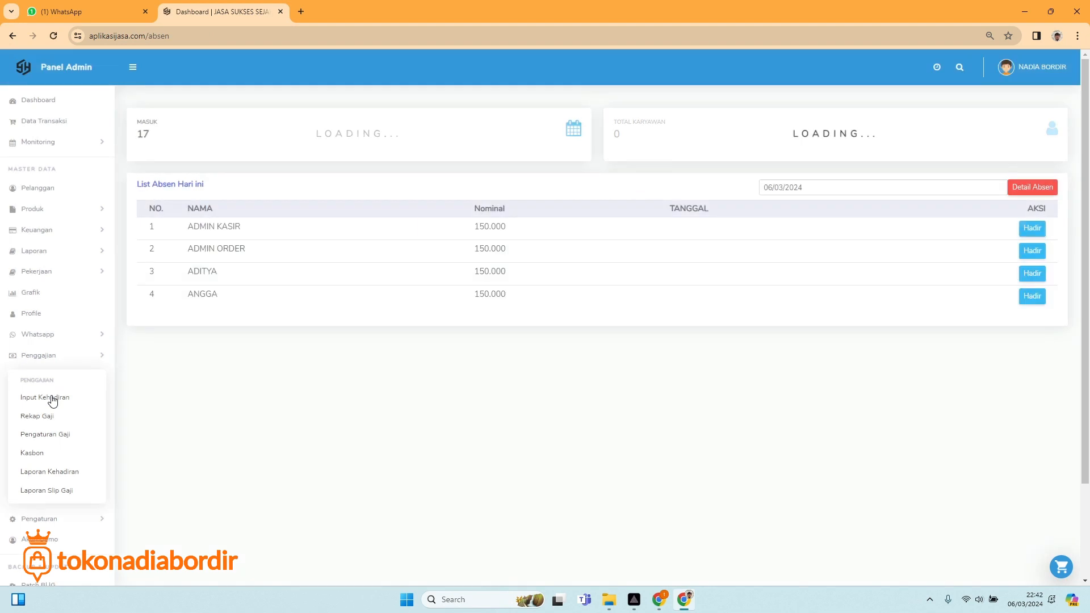
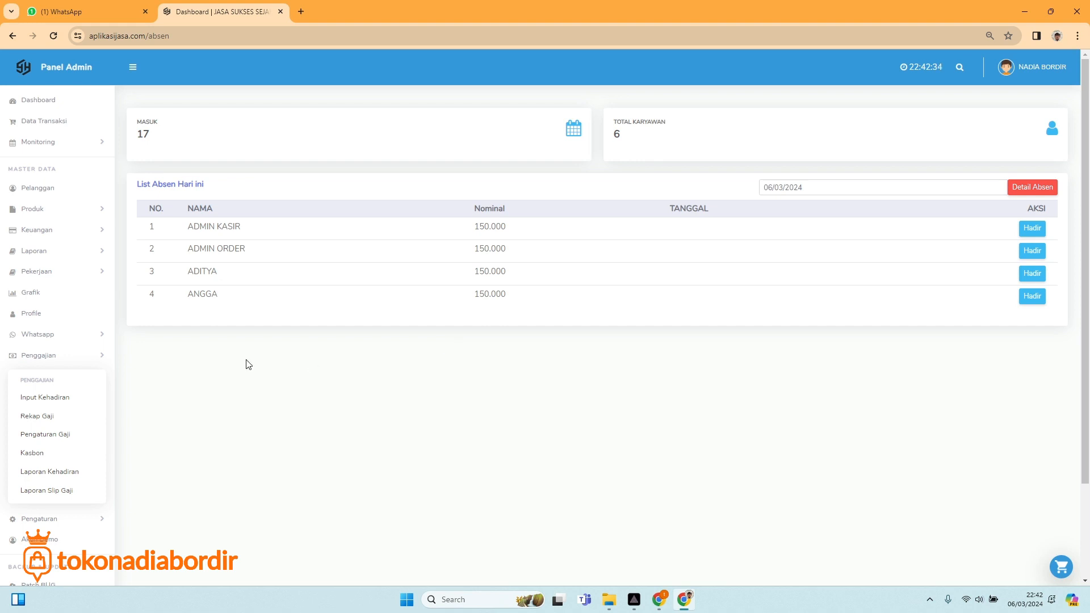
Set the attendance date to 04/03/2024 and mark all four staff Hadir.
click(774, 189)
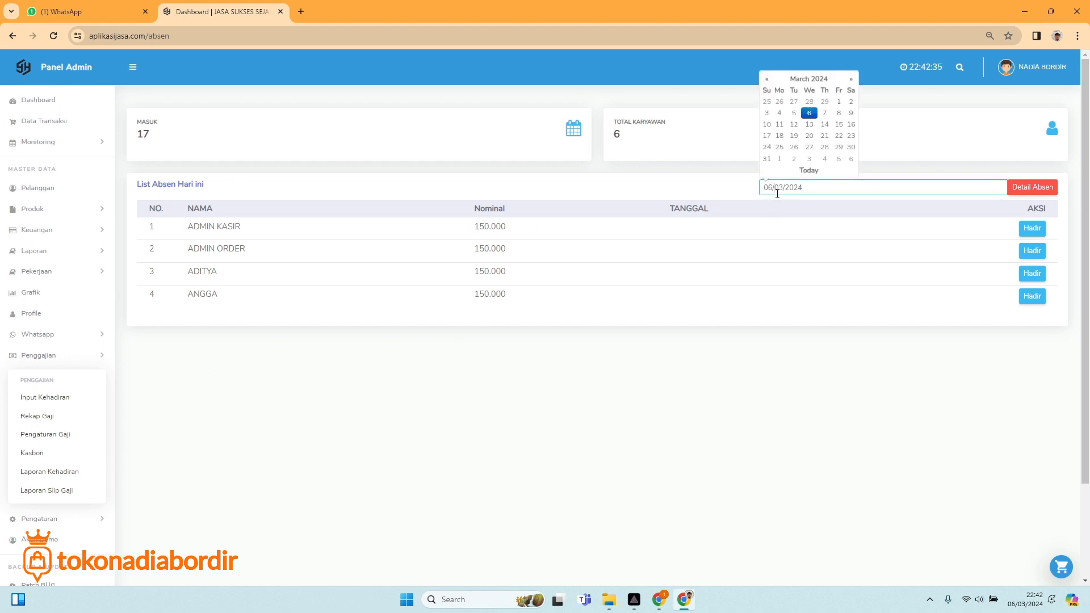
click(779, 113)
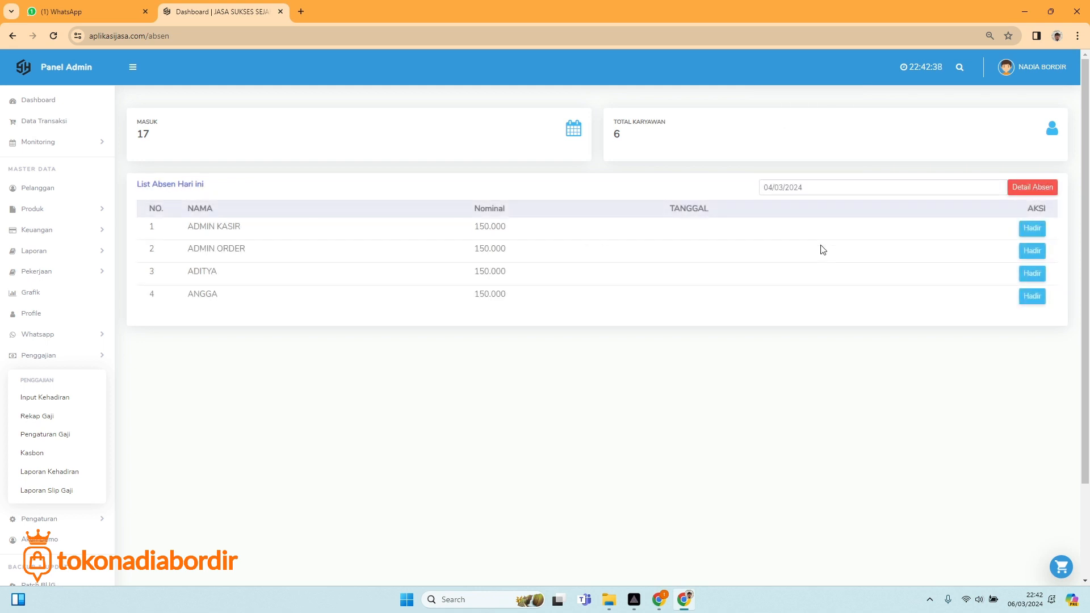
click(1028, 232)
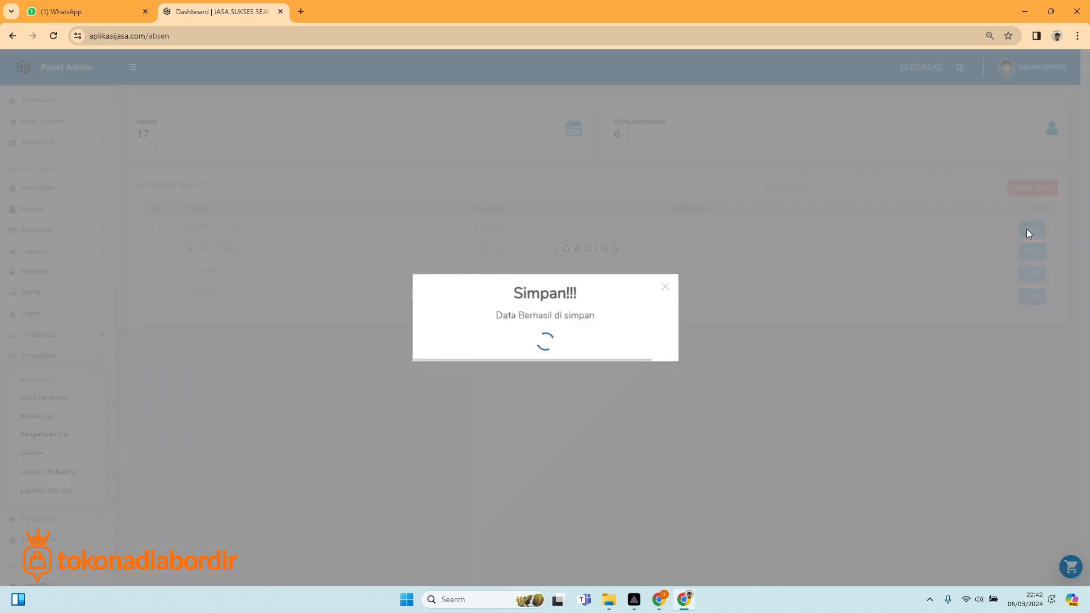
click(1028, 252)
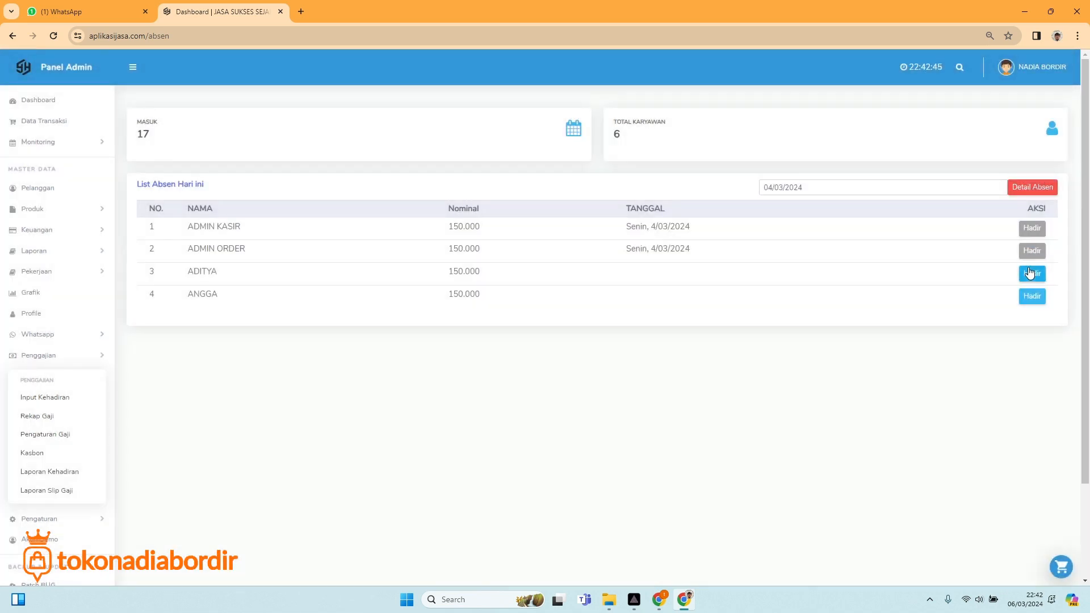
click(1029, 273)
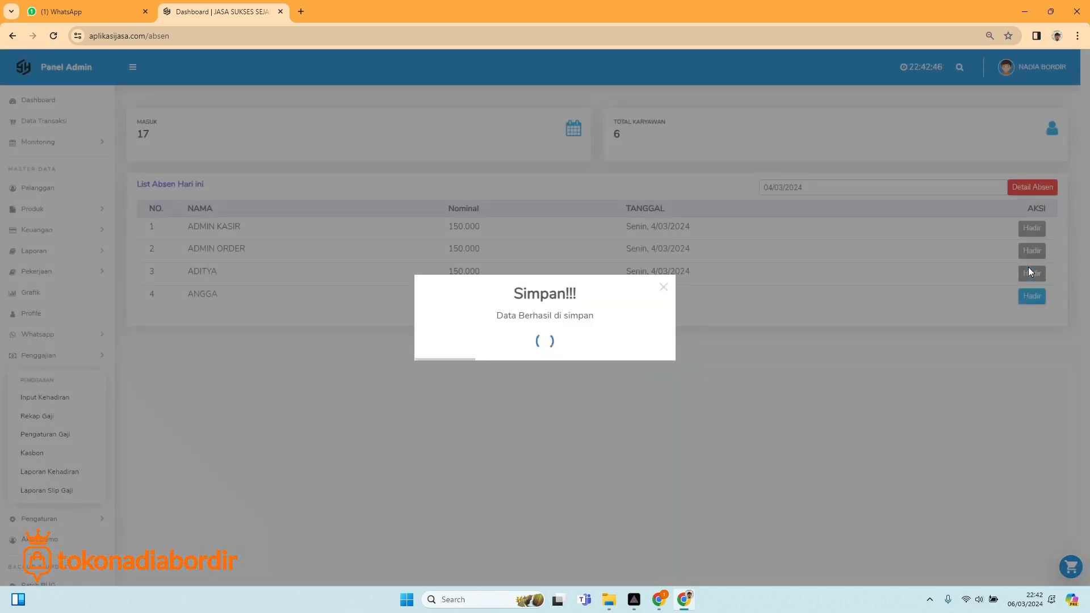
click(1025, 297)
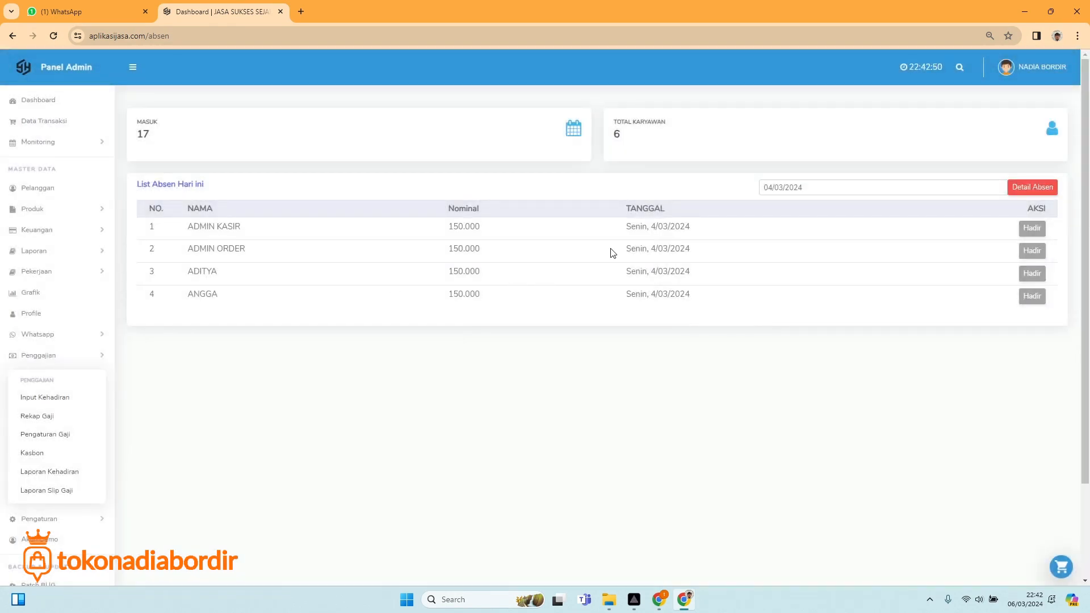
Switch to 05/03/2024 and mark ADMIN KASIR and ADITYA present.
click(783, 188)
click(794, 113)
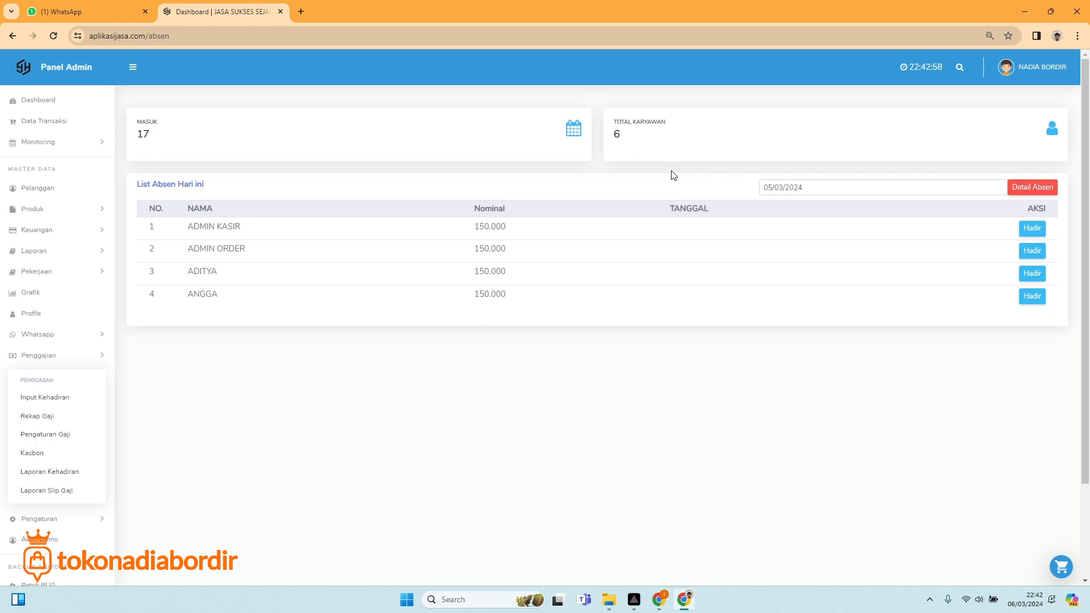
click(1032, 229)
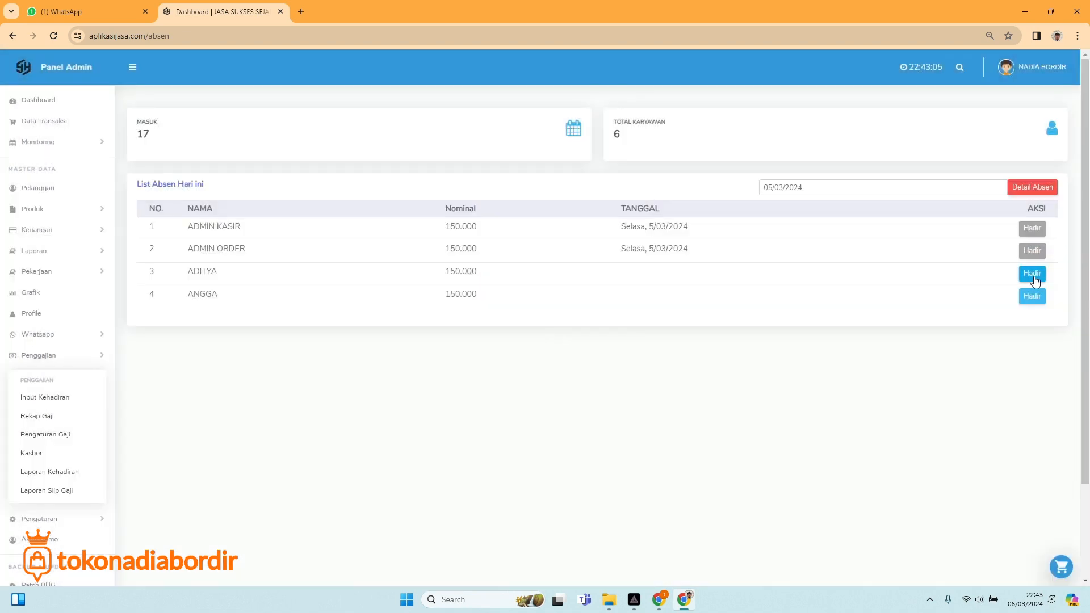
click(1033, 274)
Set the date to 06/03/2024 and mark all four staff present.
click(785, 188)
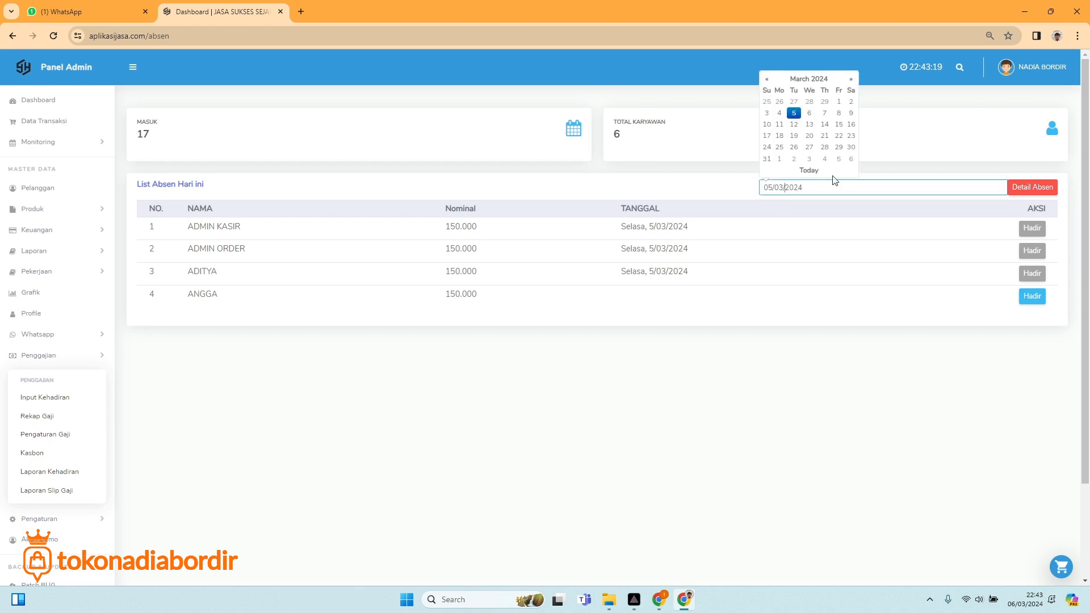
click(808, 113)
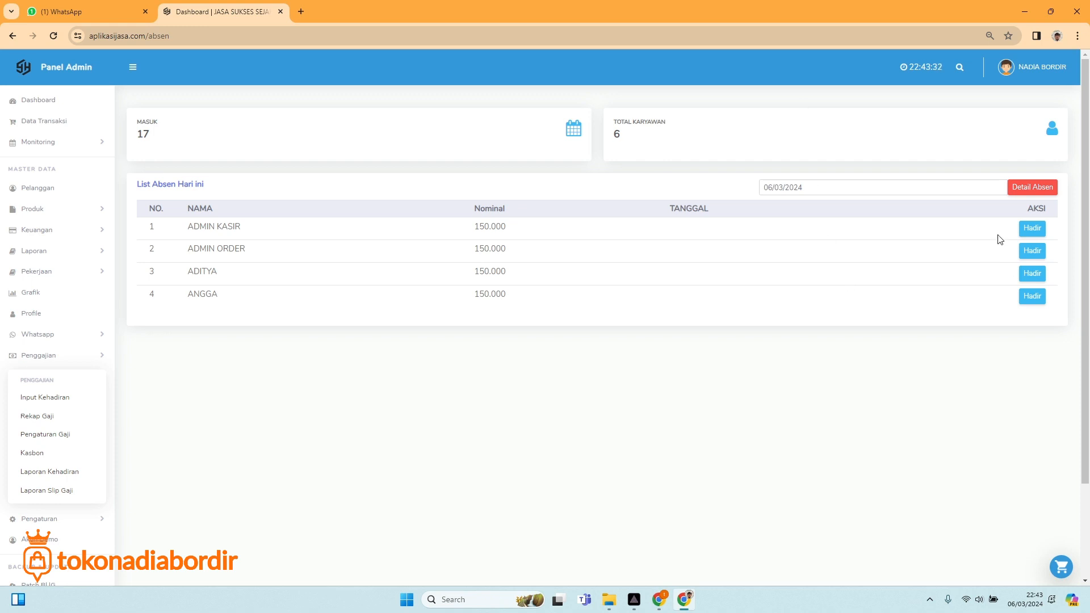
click(1033, 252)
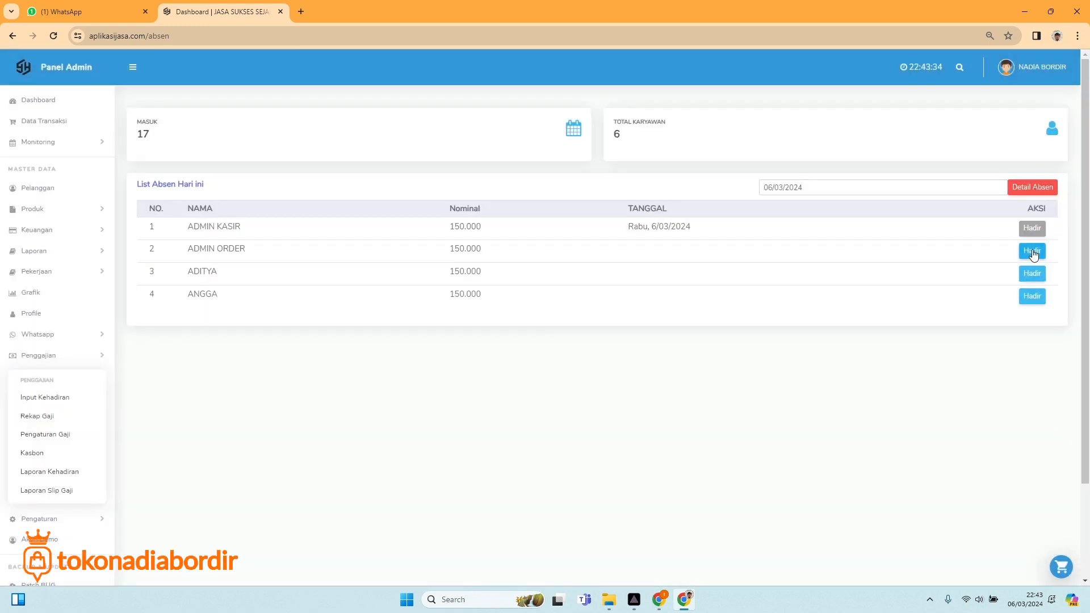
click(1033, 252)
click(1031, 277)
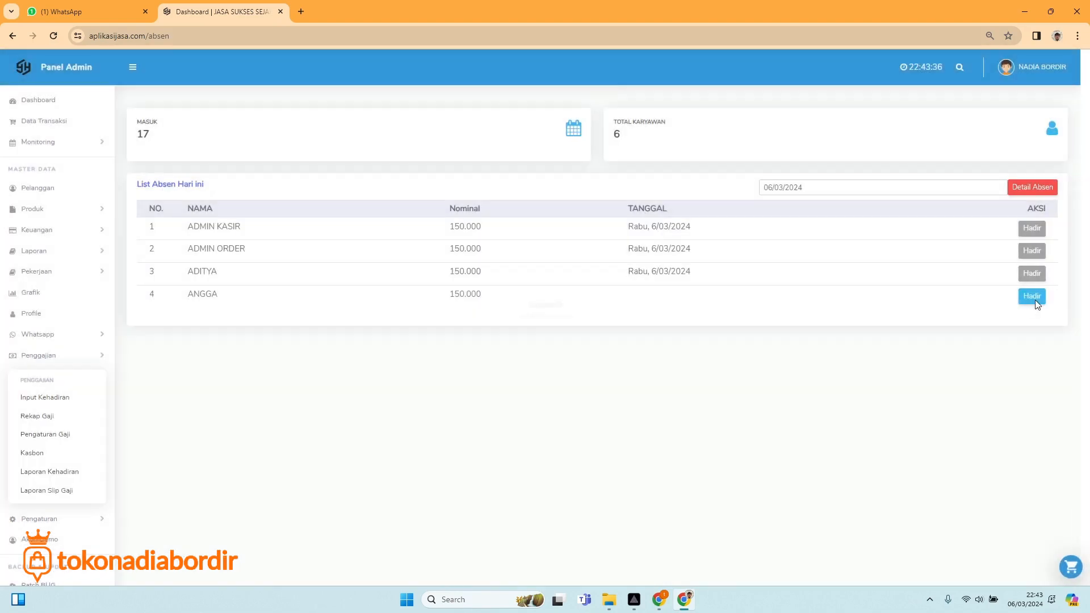
click(1032, 296)
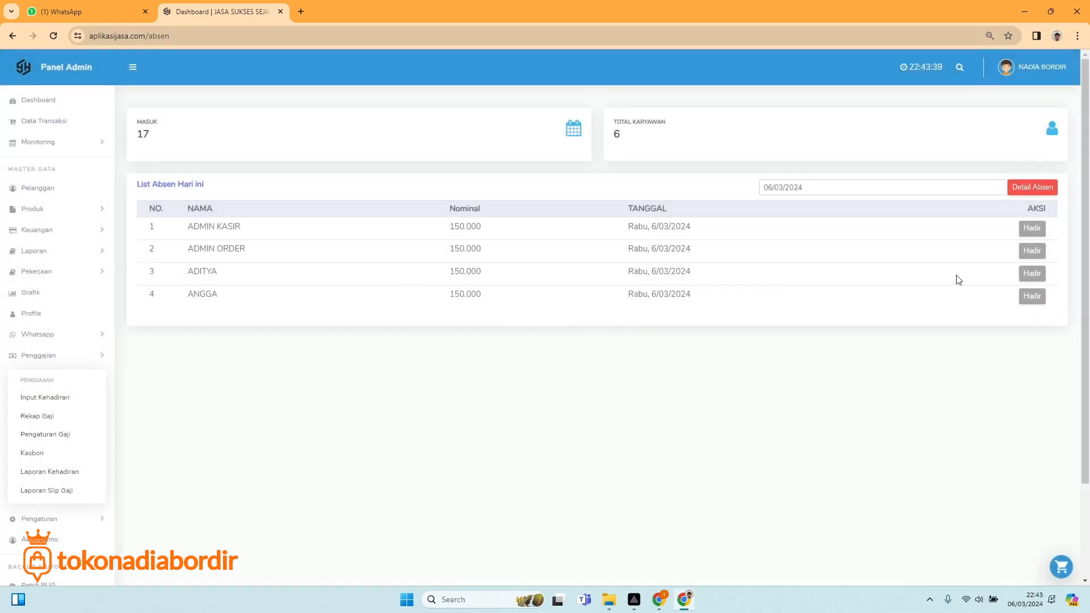
Set the date to 07/03/2024 and mark ADMIN KASIR, ADMIN ORDER and ADITYA present.
click(838, 186)
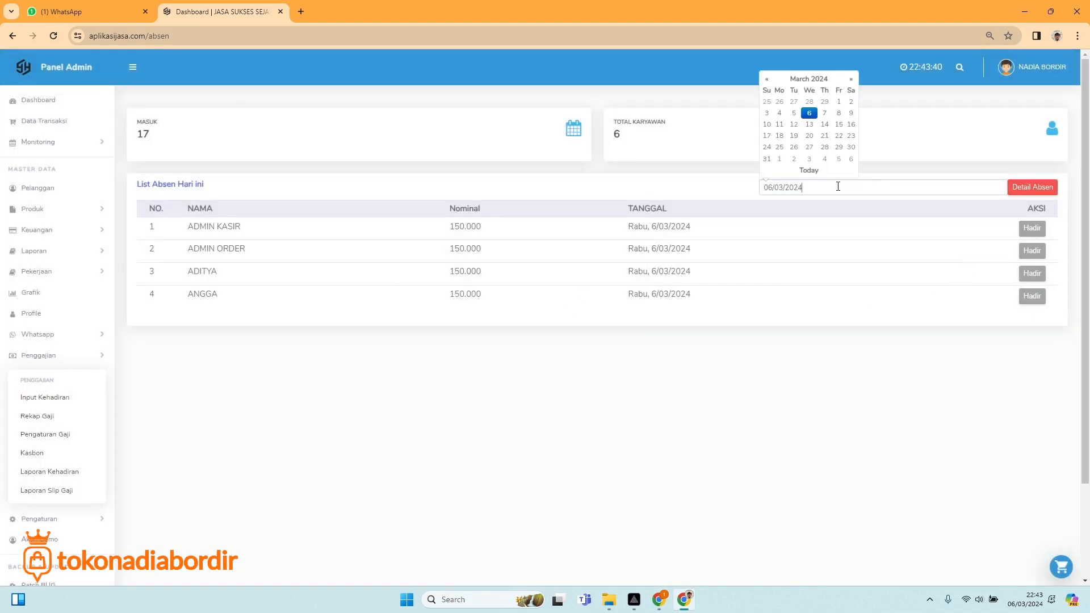
click(824, 114)
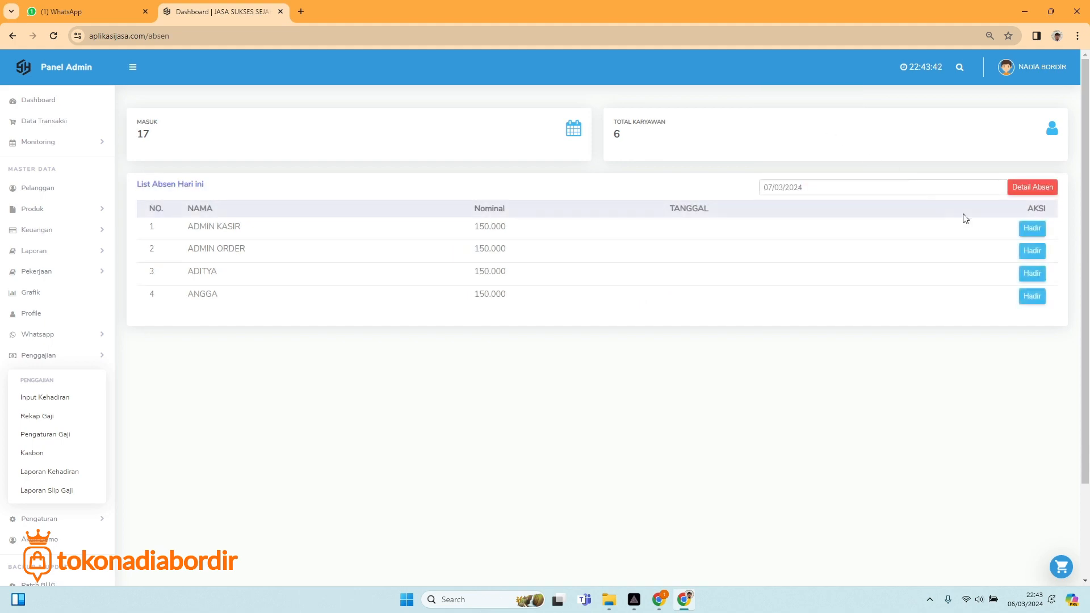
click(1031, 229)
click(1030, 250)
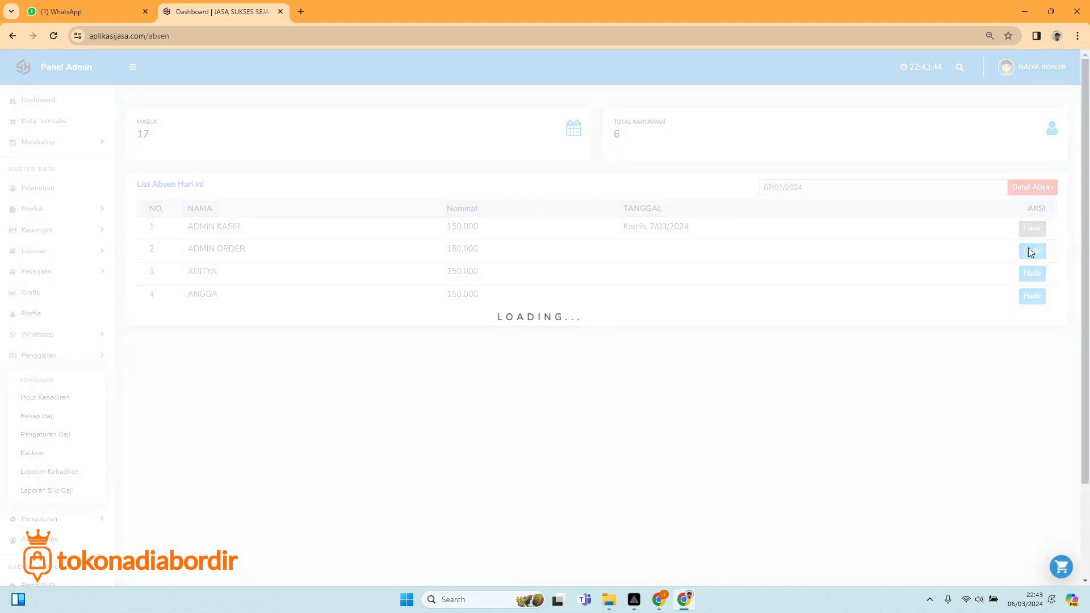
click(1031, 273)
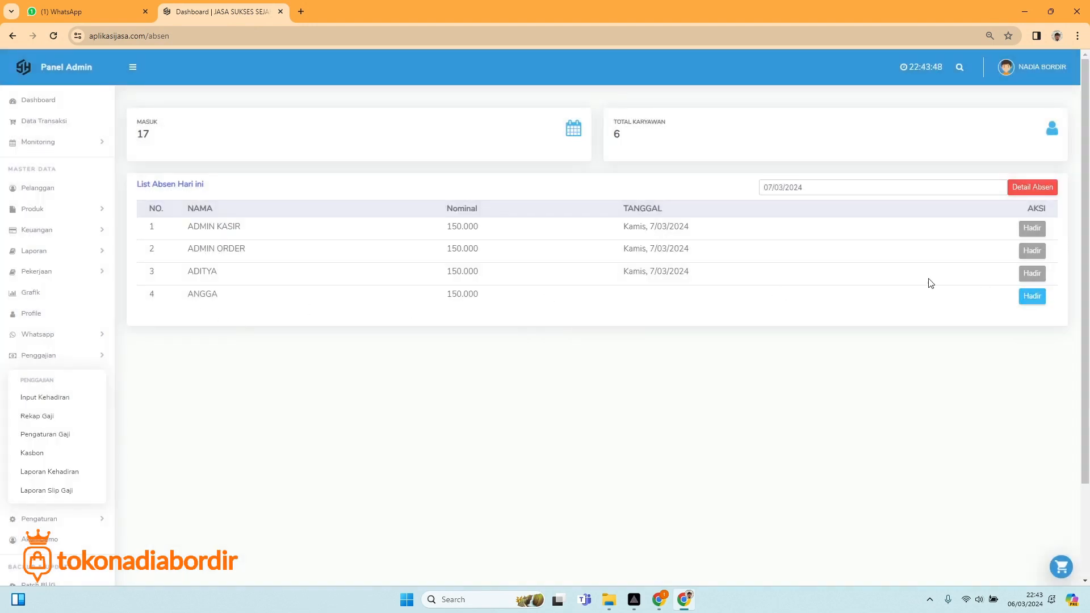
Set the date to 08/03/2024 and mark all four staff present.
click(855, 186)
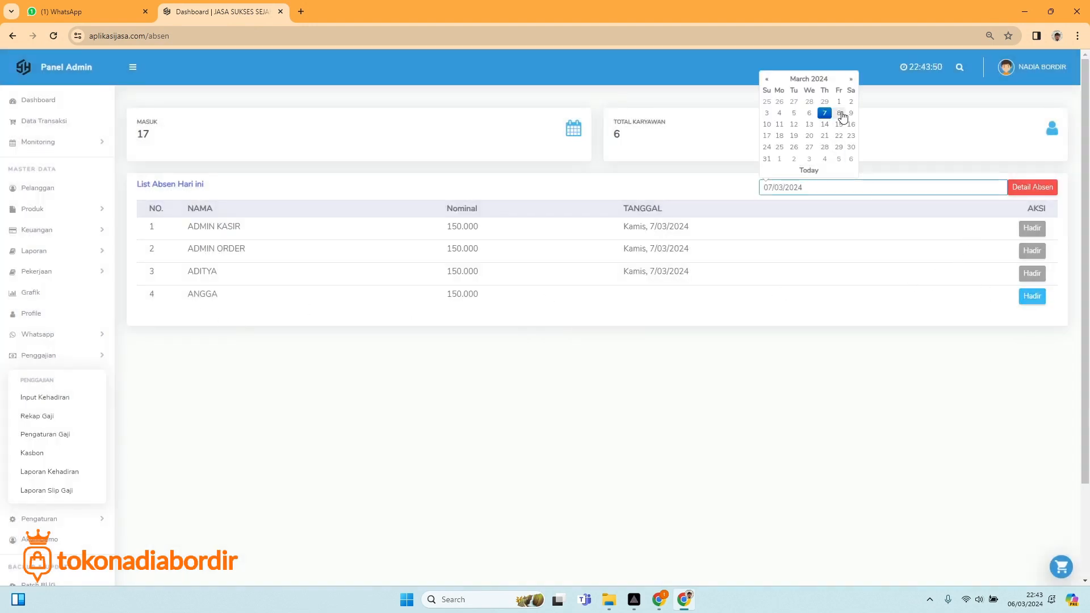
click(839, 117)
click(1032, 228)
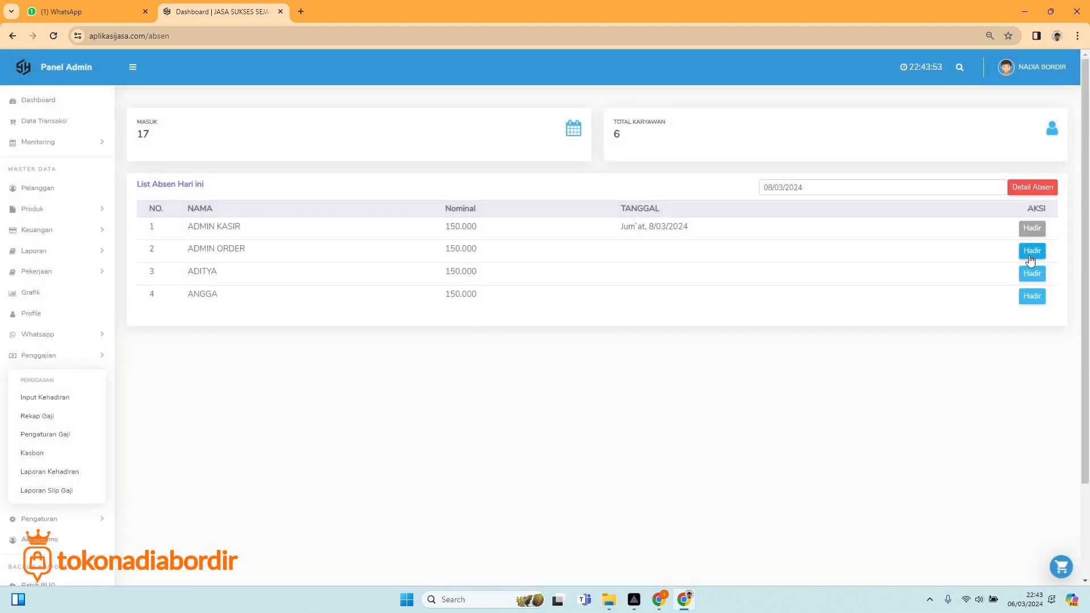
click(1030, 256)
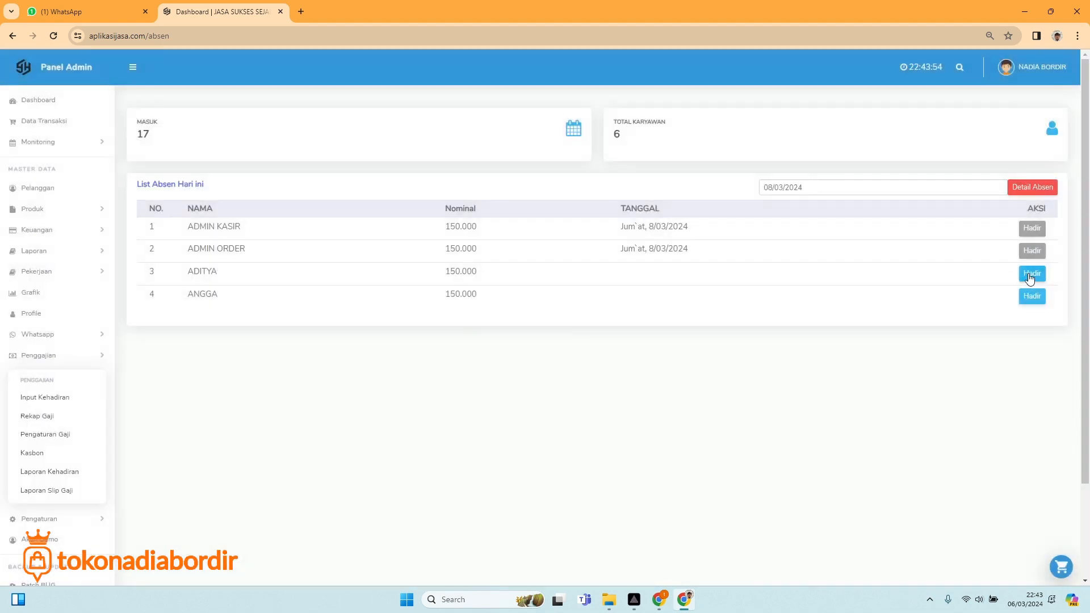
click(1031, 273)
click(1030, 296)
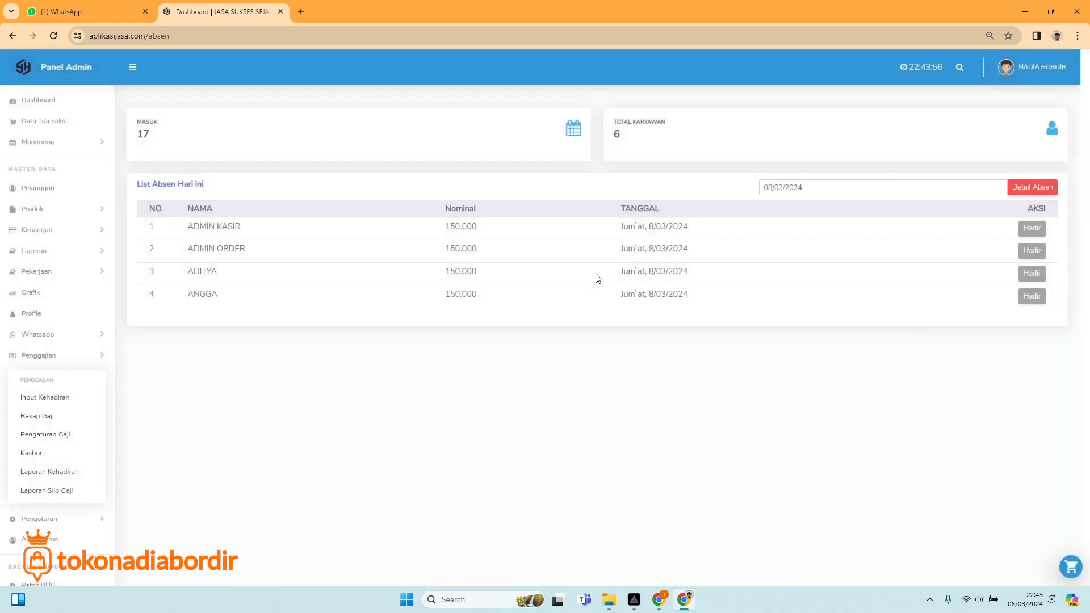
Mark all four staff present for 09/03/2024, then go to the Kasbon records.
click(820, 186)
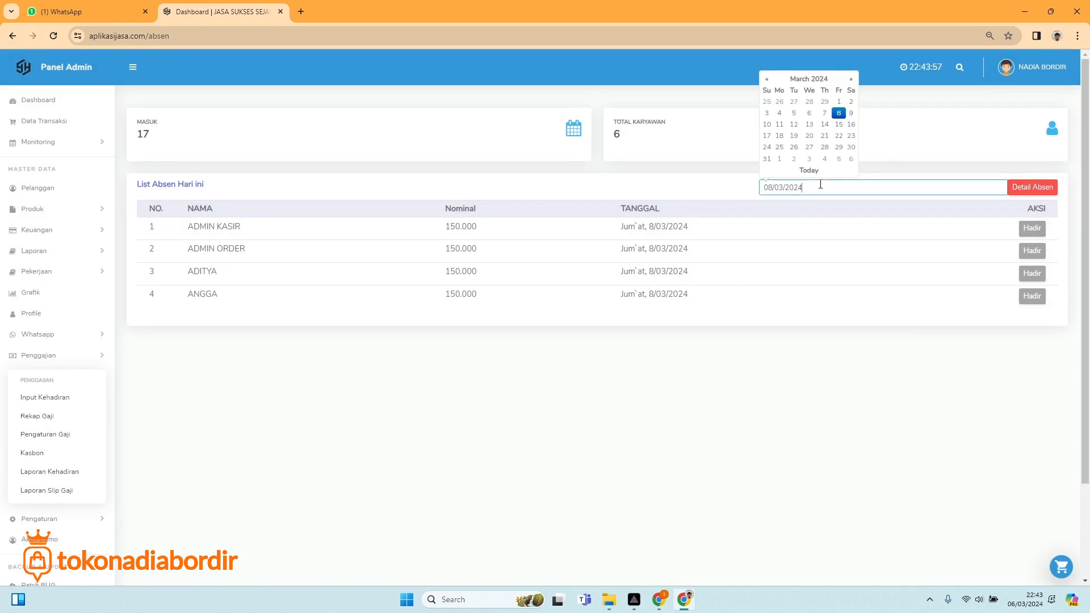
click(851, 113)
click(1032, 229)
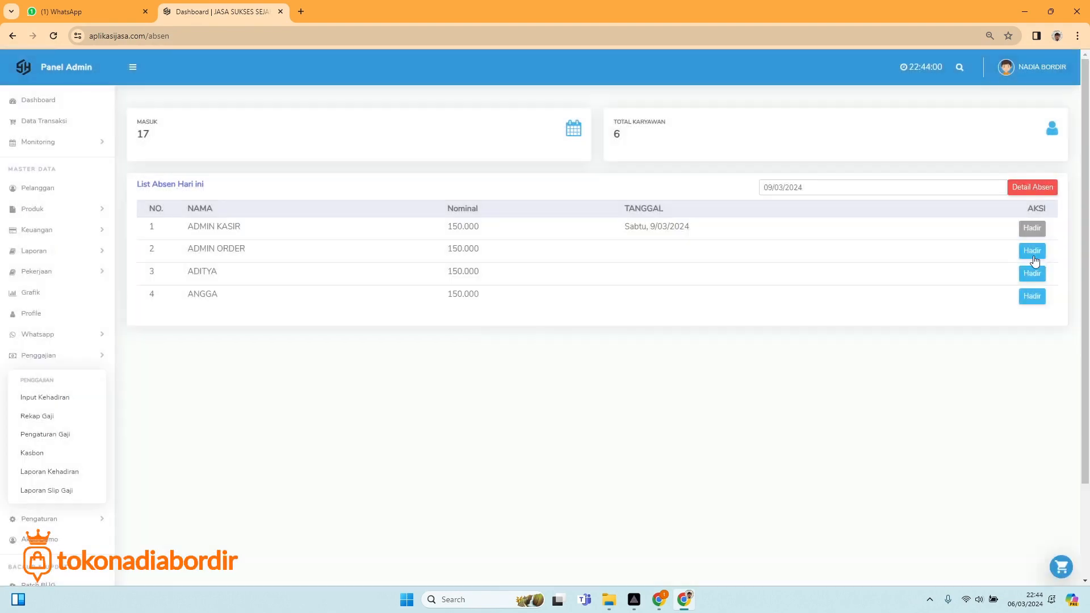
click(1031, 251)
click(1033, 274)
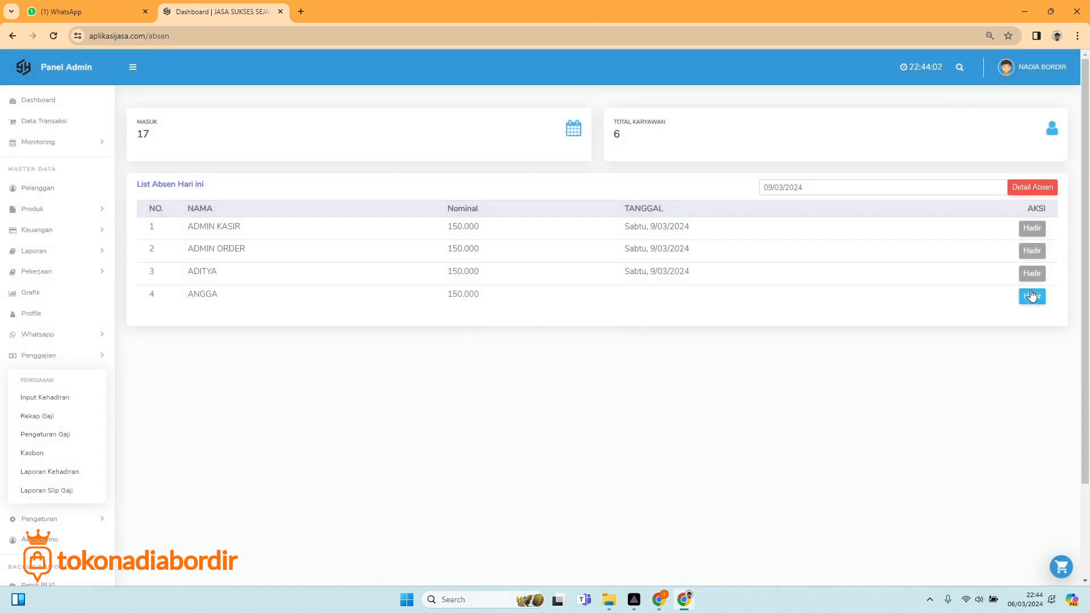
click(1032, 294)
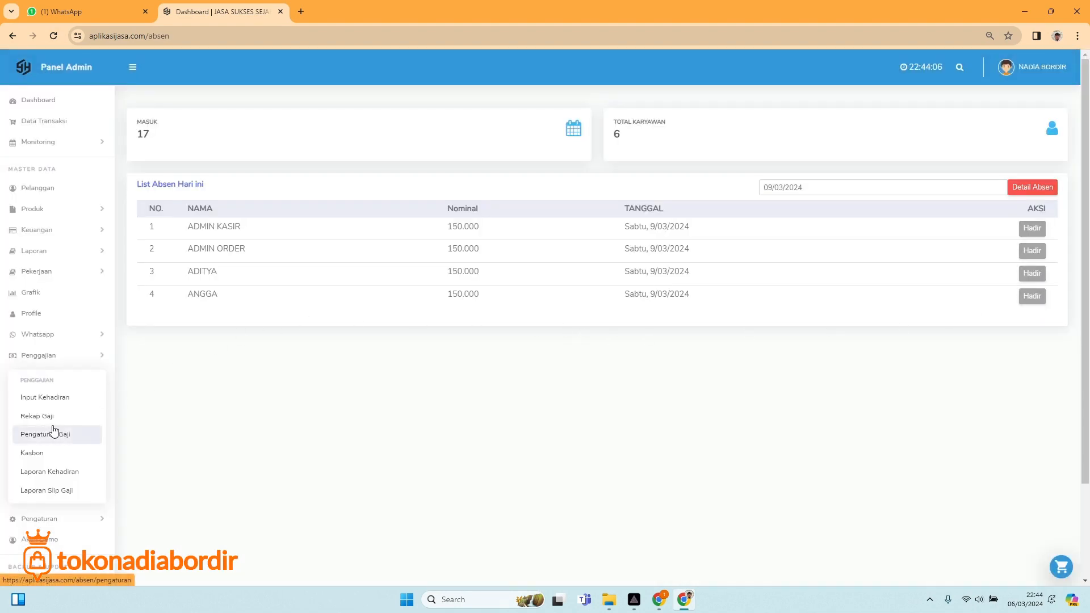
click(48, 402)
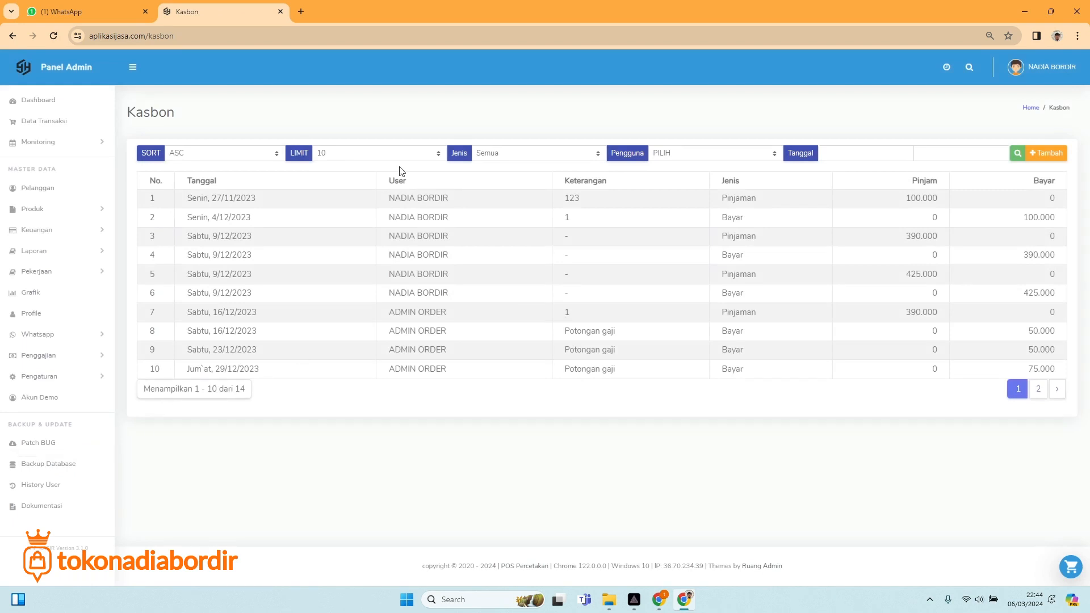
Open the Input Kasbon form with +Tambah to add a new cash advance.
click(1047, 154)
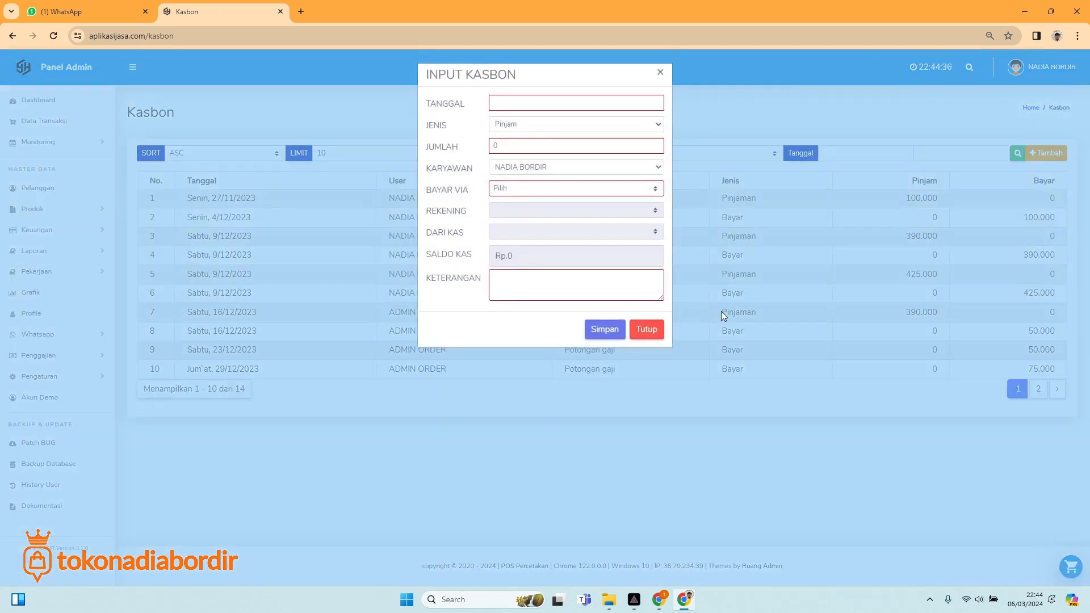
Enter a 200.000 Pinjam loan dated 06/03/2024 for a staff member.
click(557, 106)
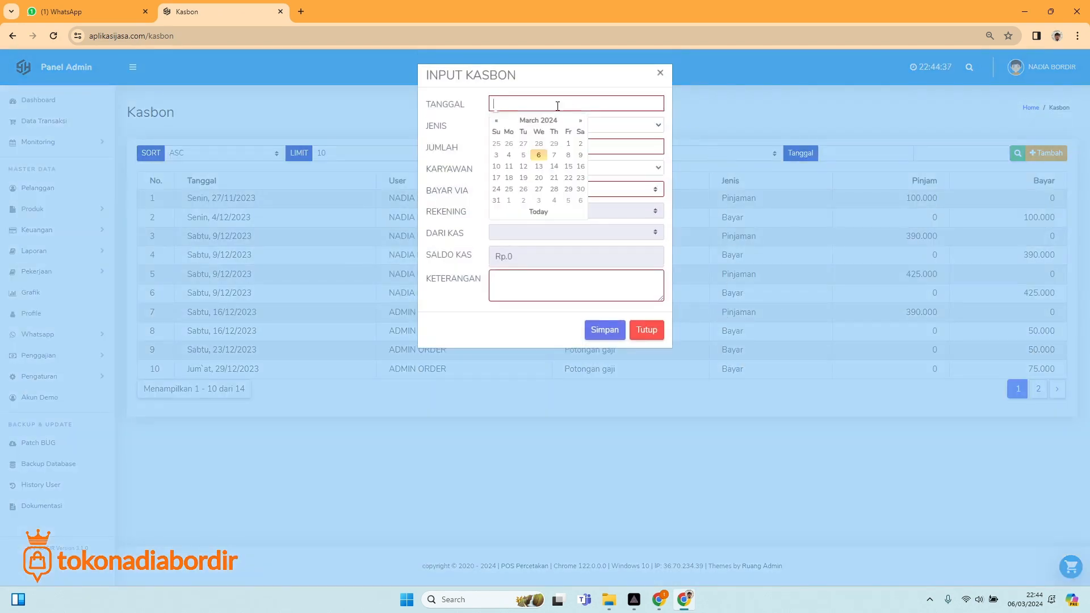
click(538, 155)
click(530, 125)
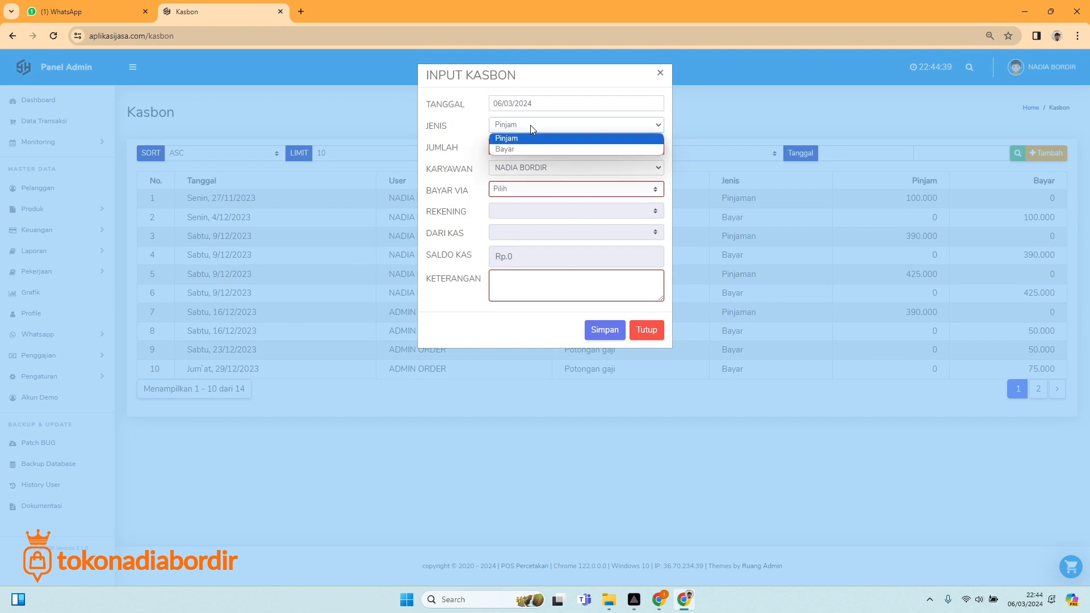
click(501, 137)
click(505, 149)
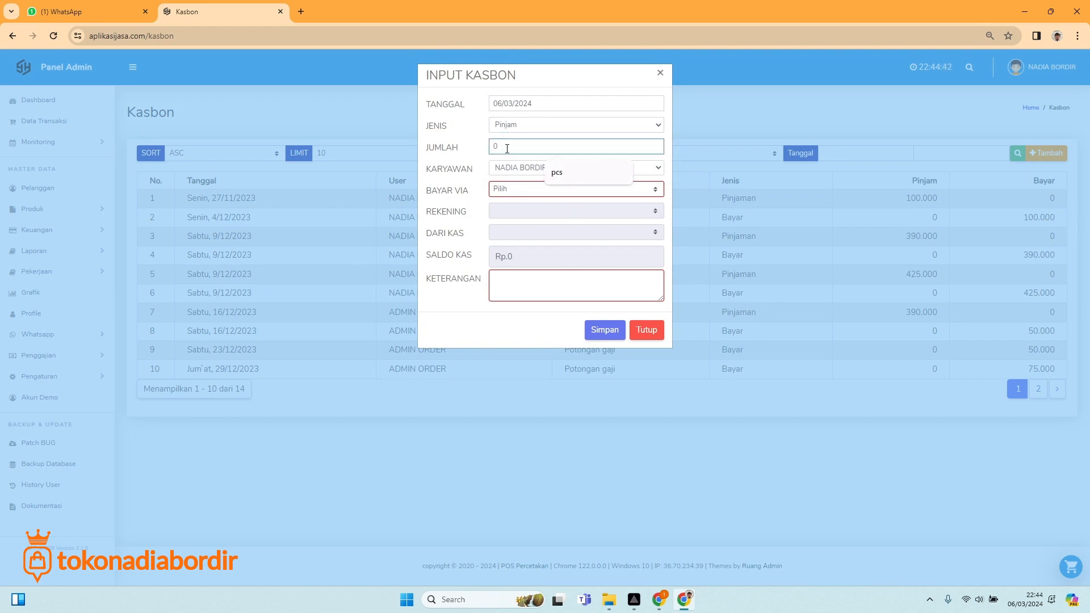
text(200)
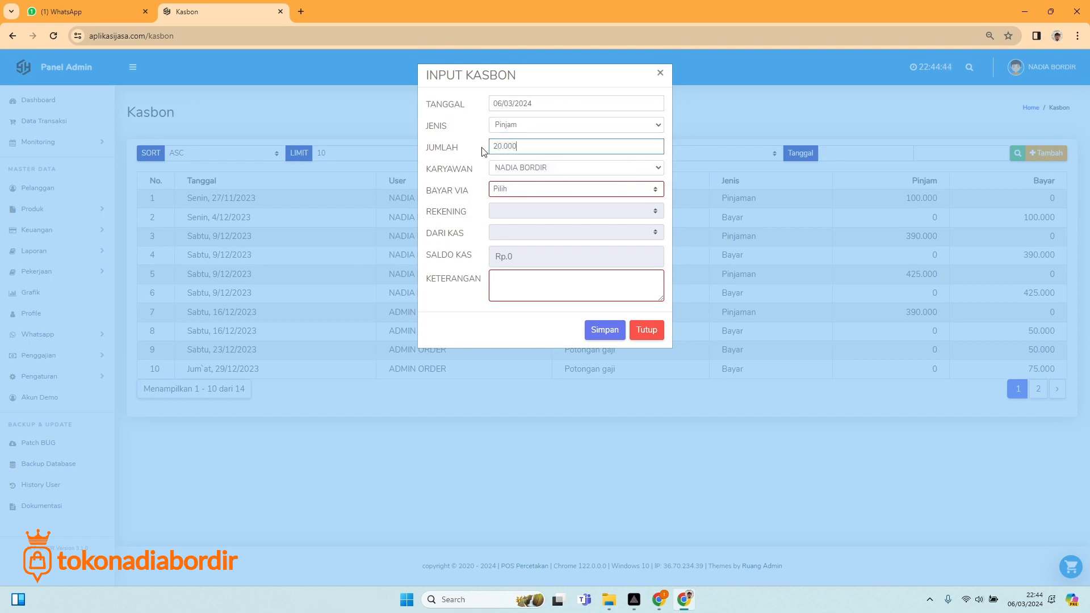
click(567, 168)
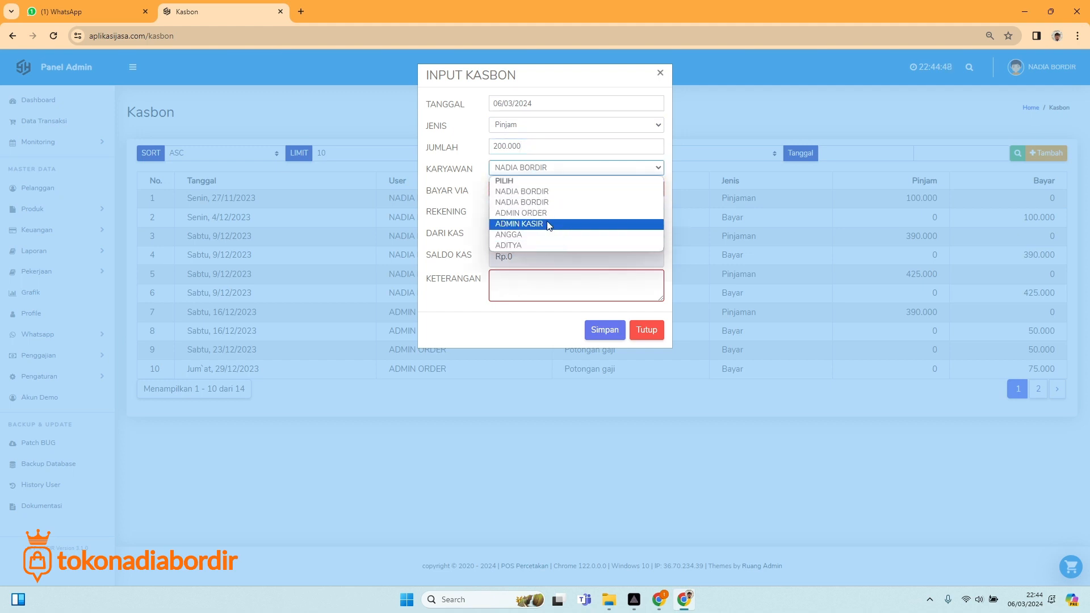
click(513, 246)
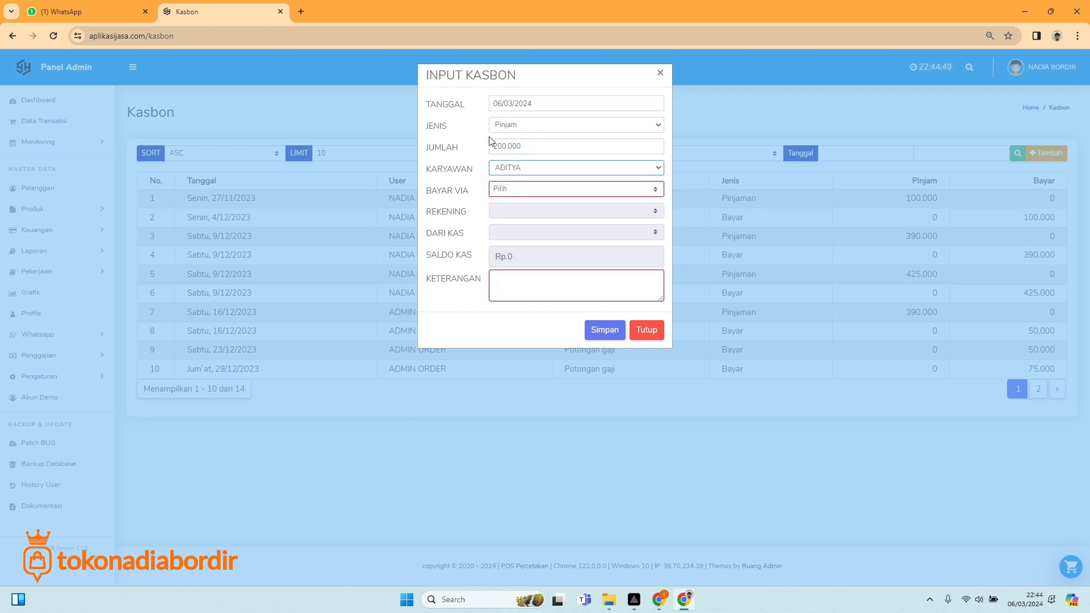
Pay the loan in Tunai from Kas Penjualan, save it, then open Input Kehadiran.
click(516, 190)
click(509, 210)
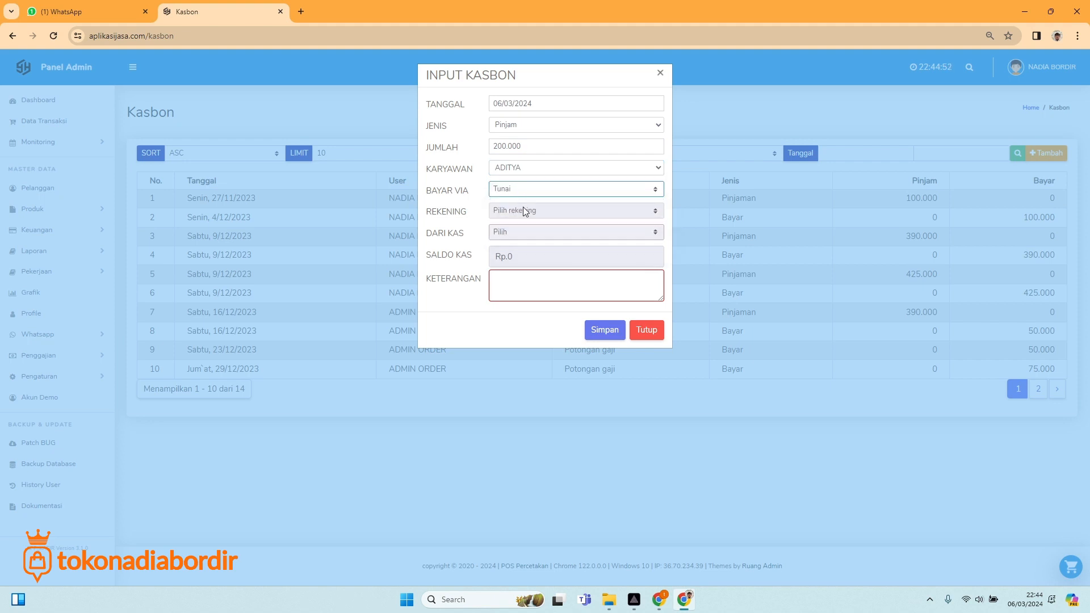
click(514, 236)
click(516, 266)
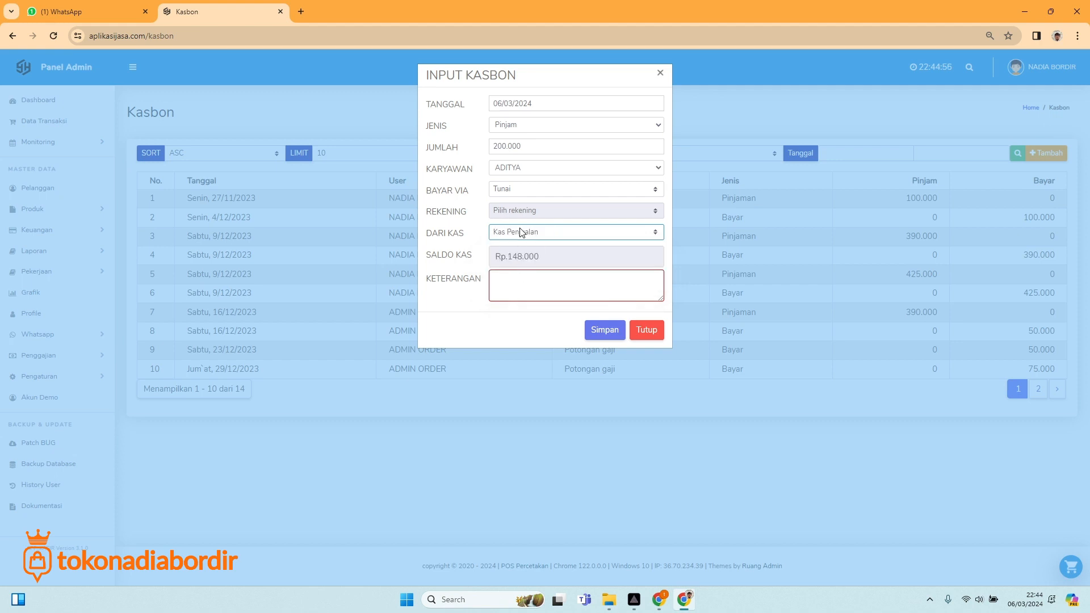
click(516, 293)
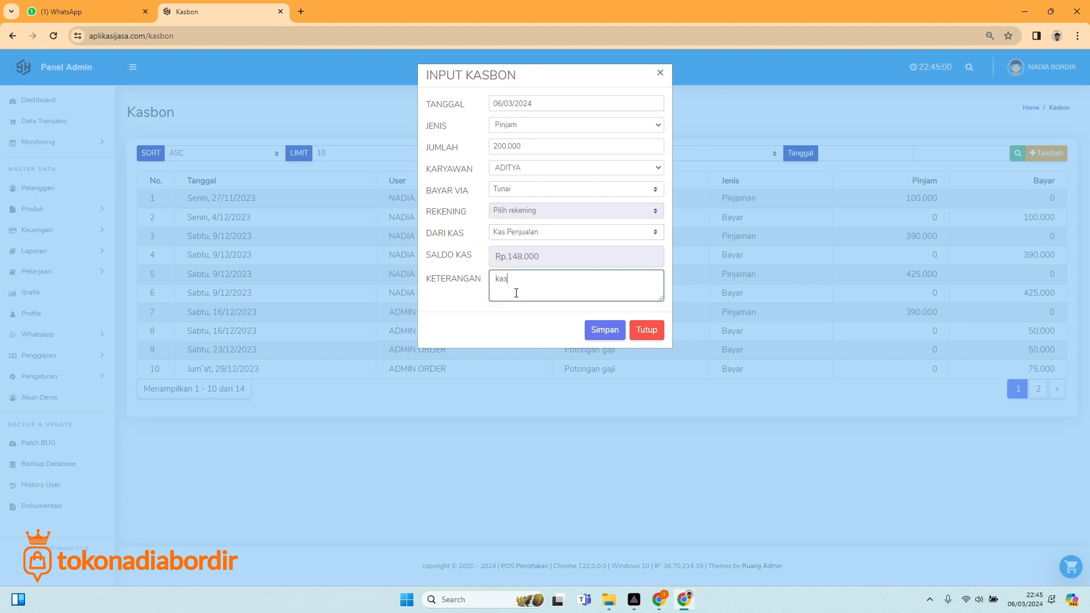
click(605, 331)
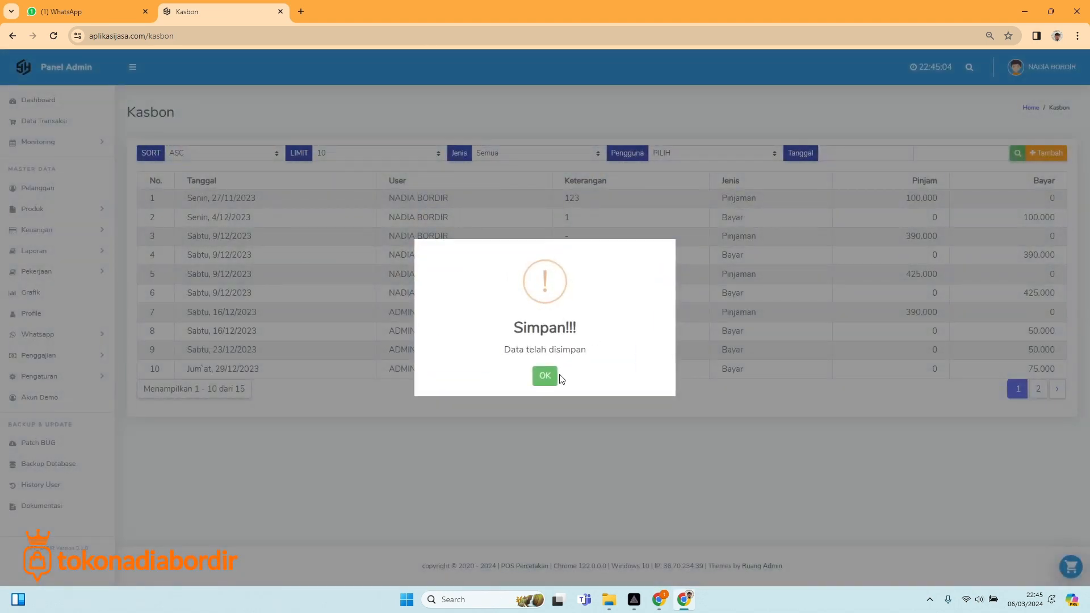
click(546, 376)
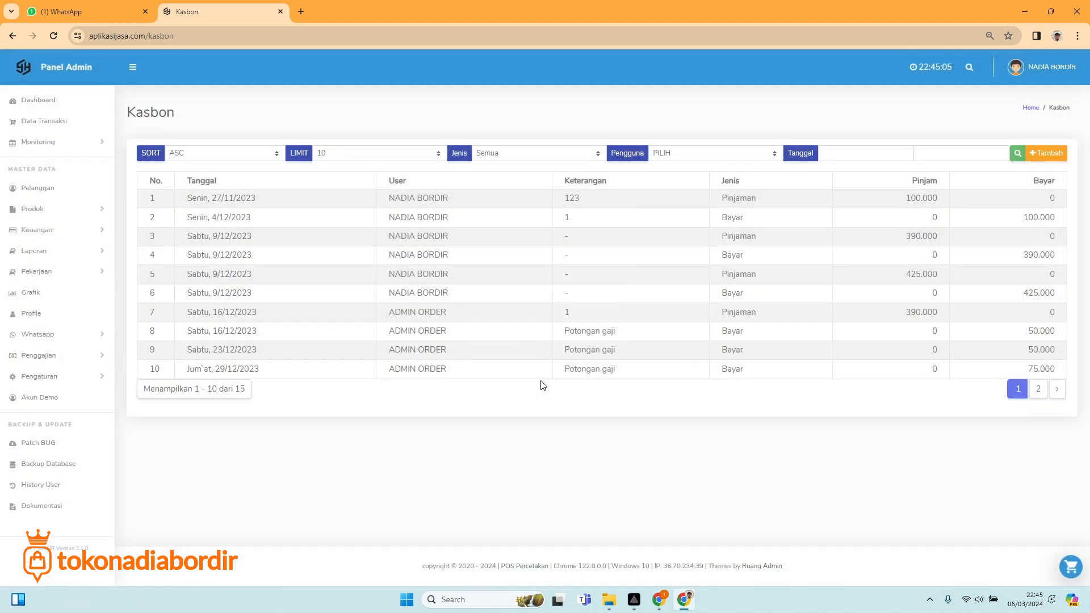
click(63, 356)
click(57, 397)
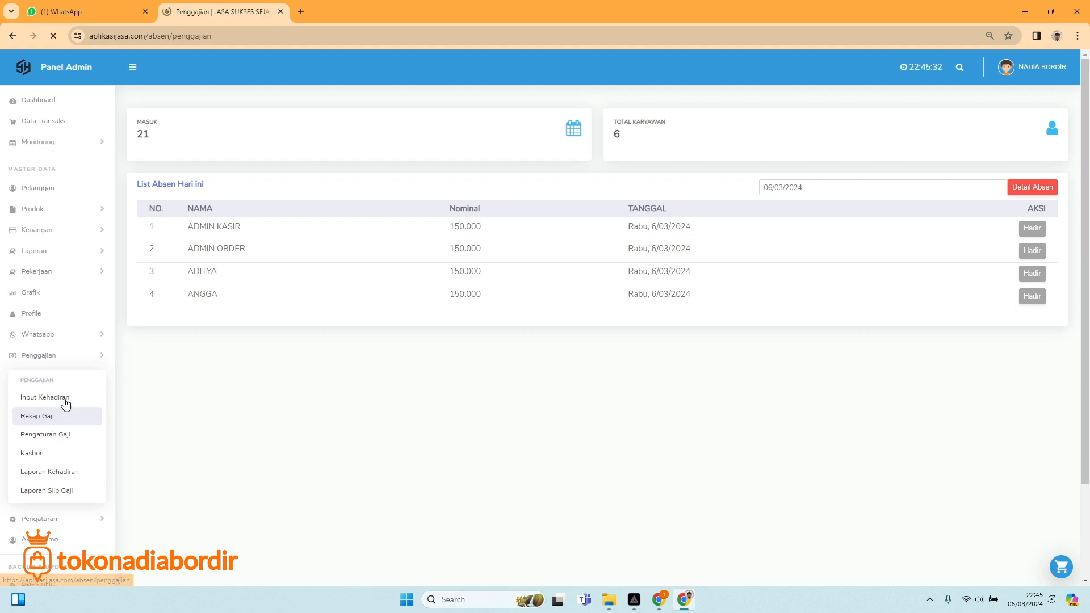
Display ADMIN ORDER's 04/03–10/03/2024 salary: 900.000 for six days, 490.000 kasbon outstanding.
click(249, 143)
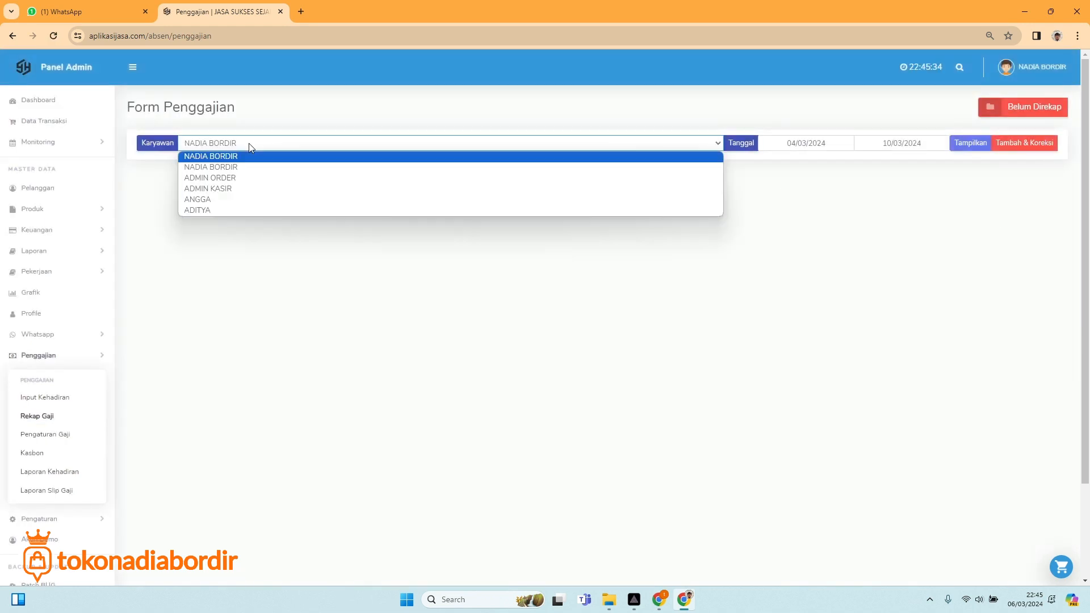
click(231, 176)
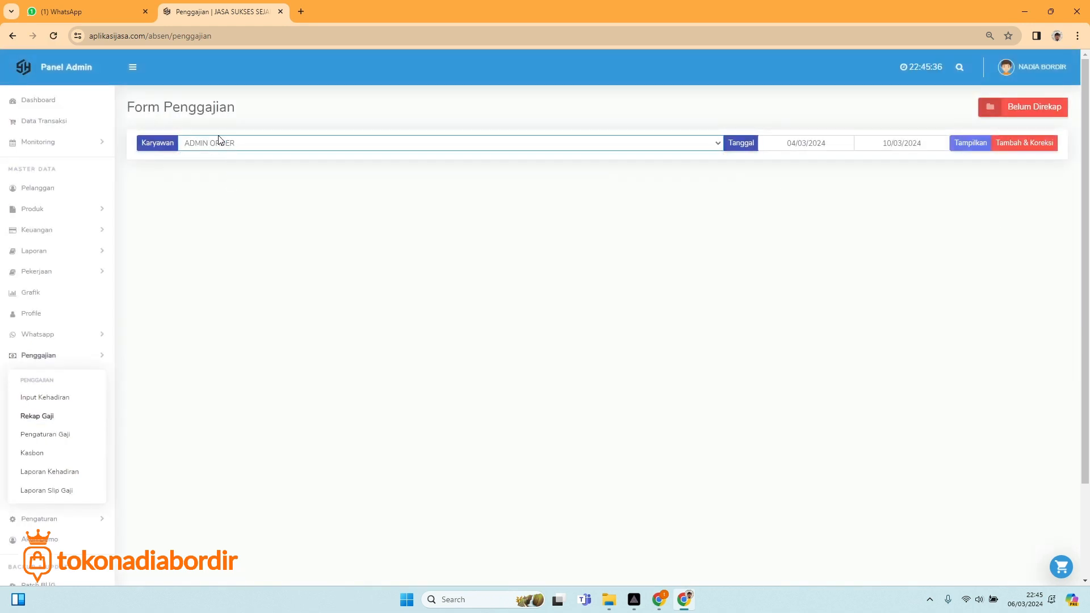
click(971, 142)
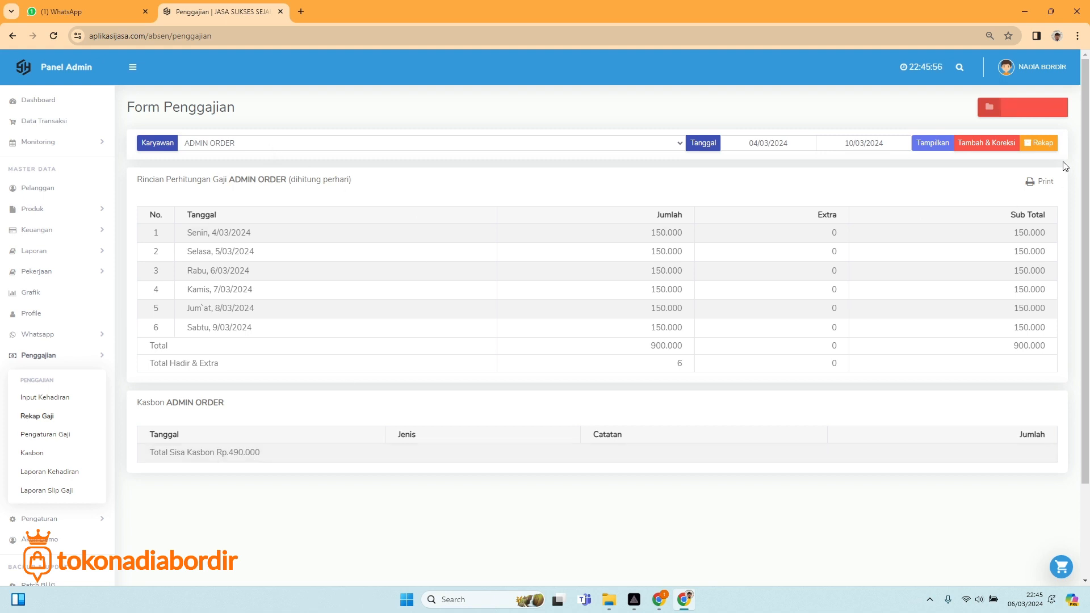
click(1046, 148)
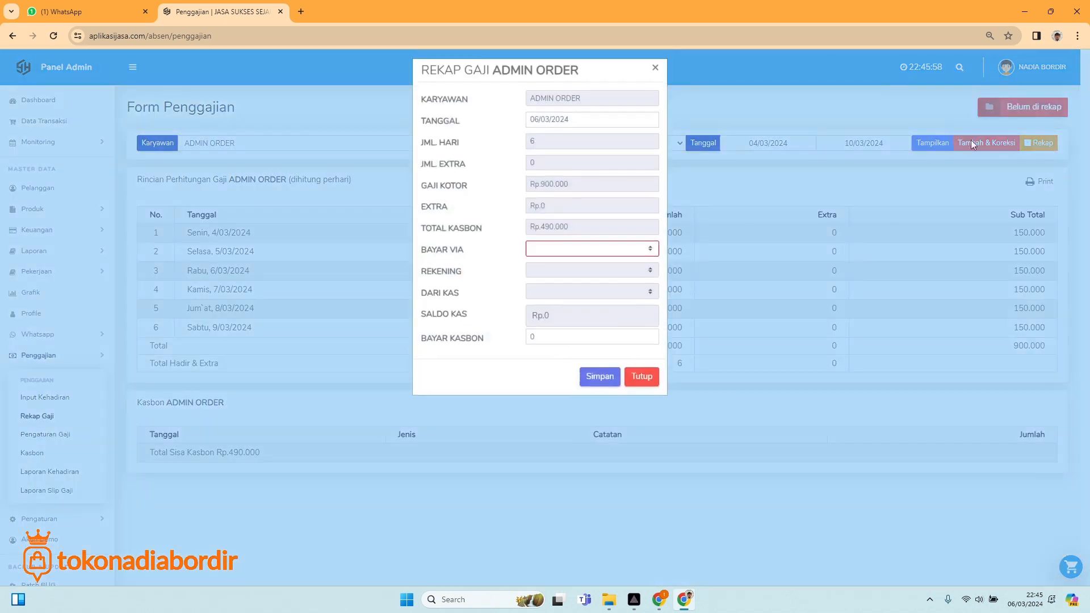
click(559, 253)
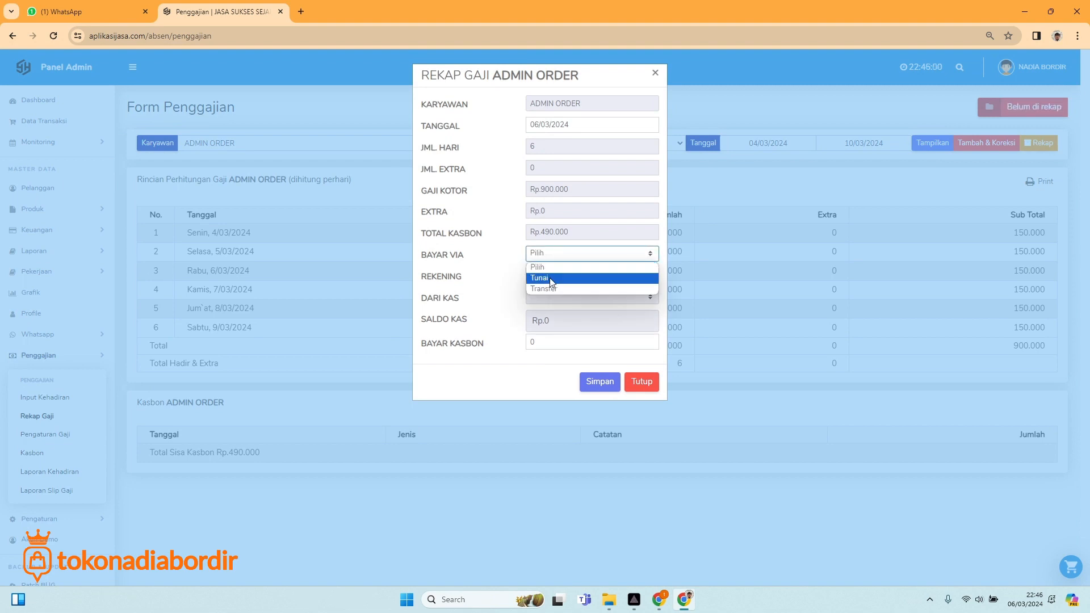
click(549, 277)
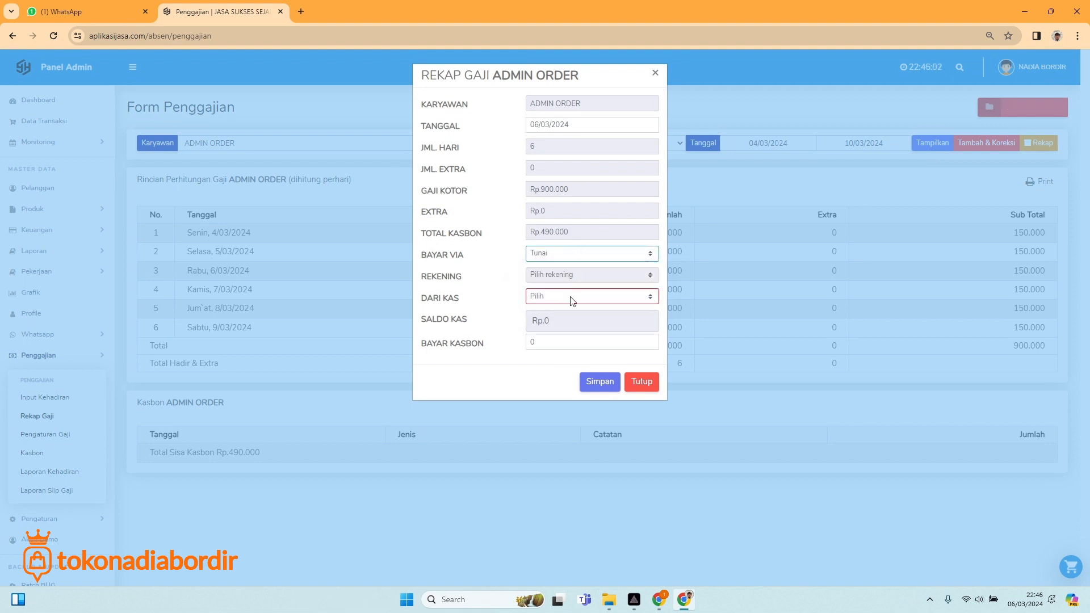
click(574, 296)
click(556, 332)
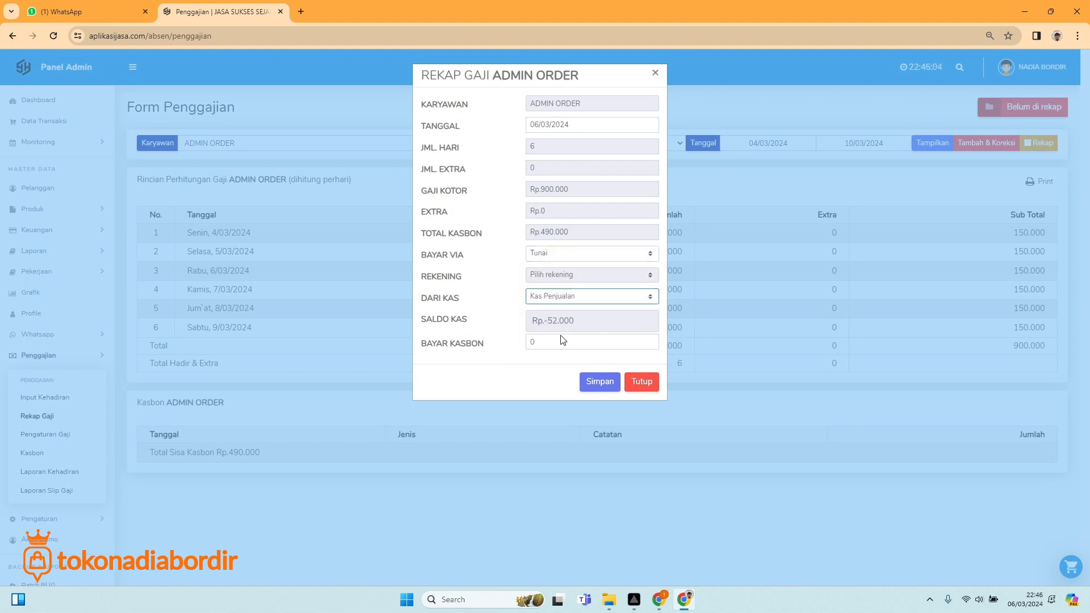
click(577, 297)
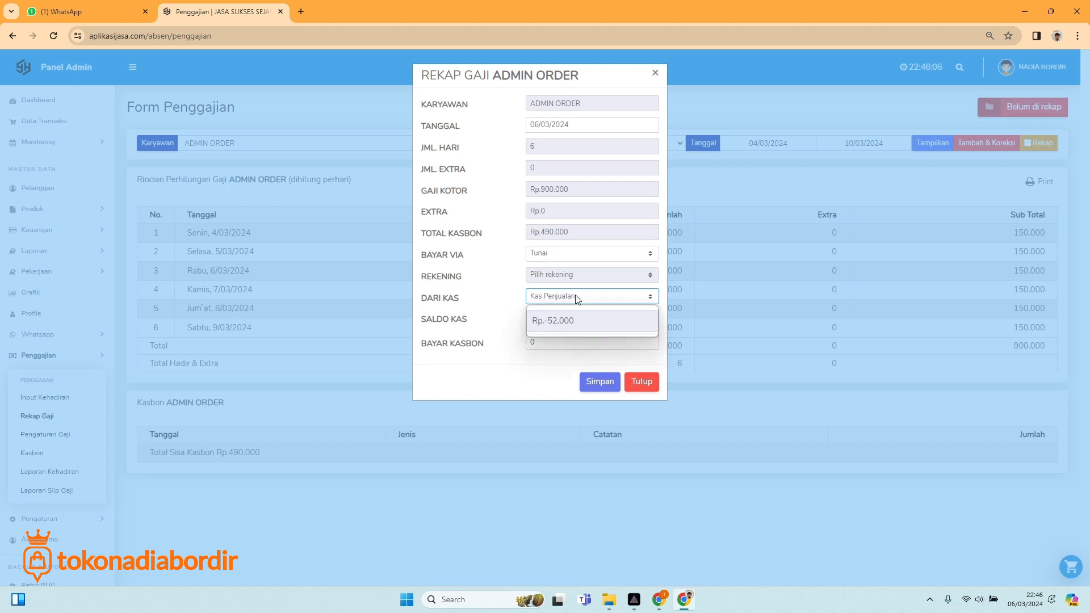
click(566, 318)
click(575, 296)
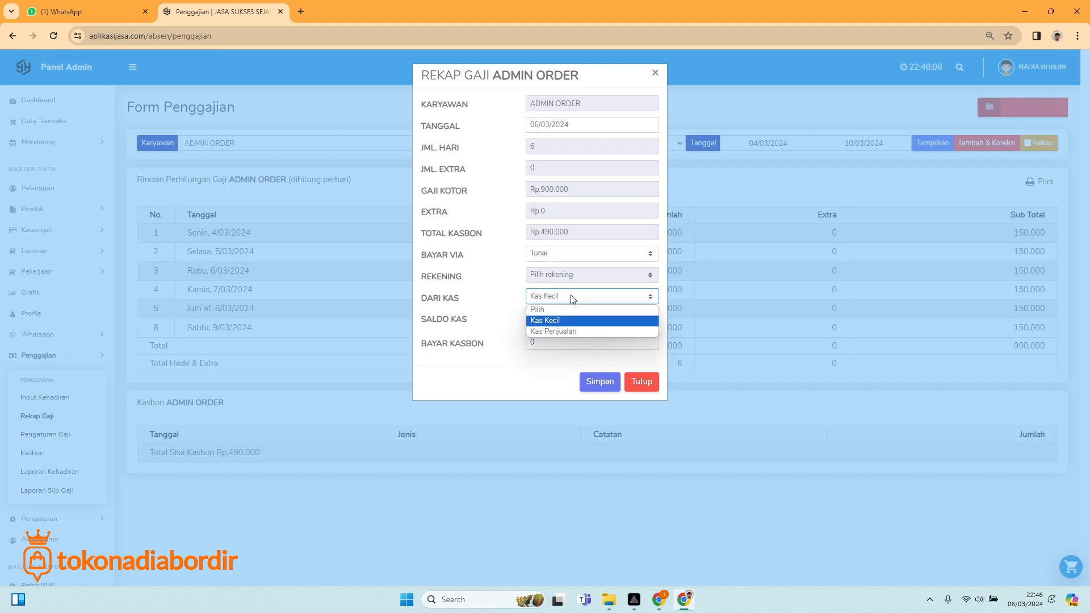
click(567, 330)
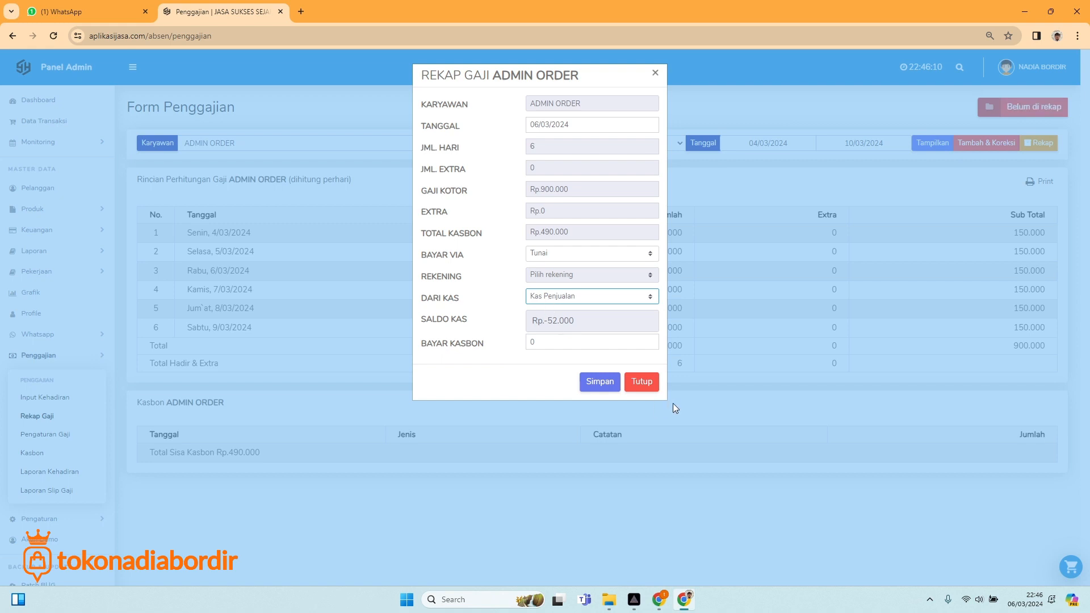
click(641, 383)
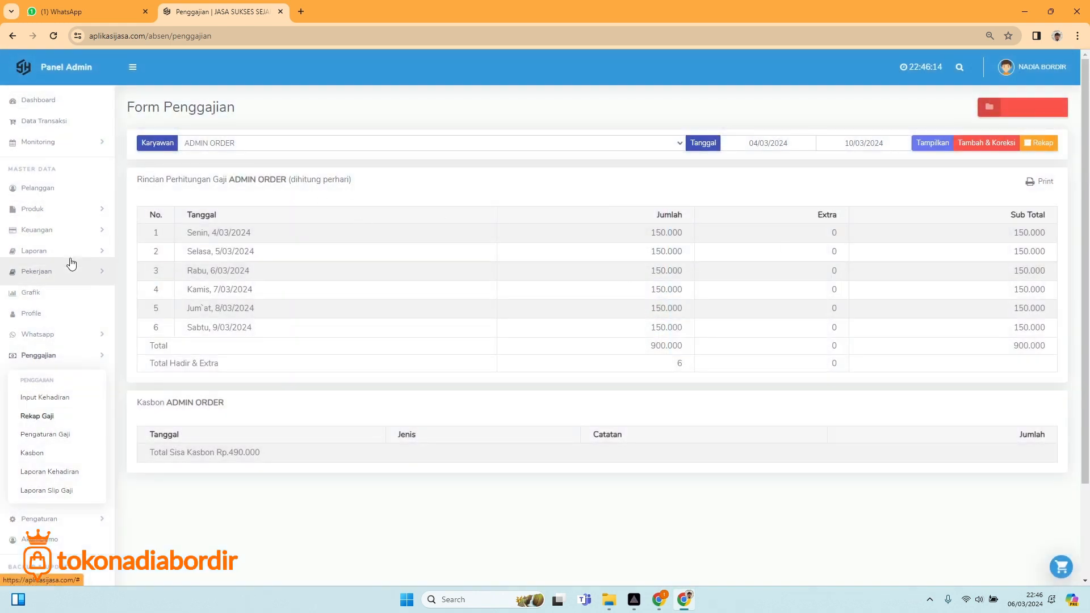
Add 5.000.000 capital to Kas Kecil via Tambah Modal with a 'modal awal' note.
click(58, 230)
click(39, 273)
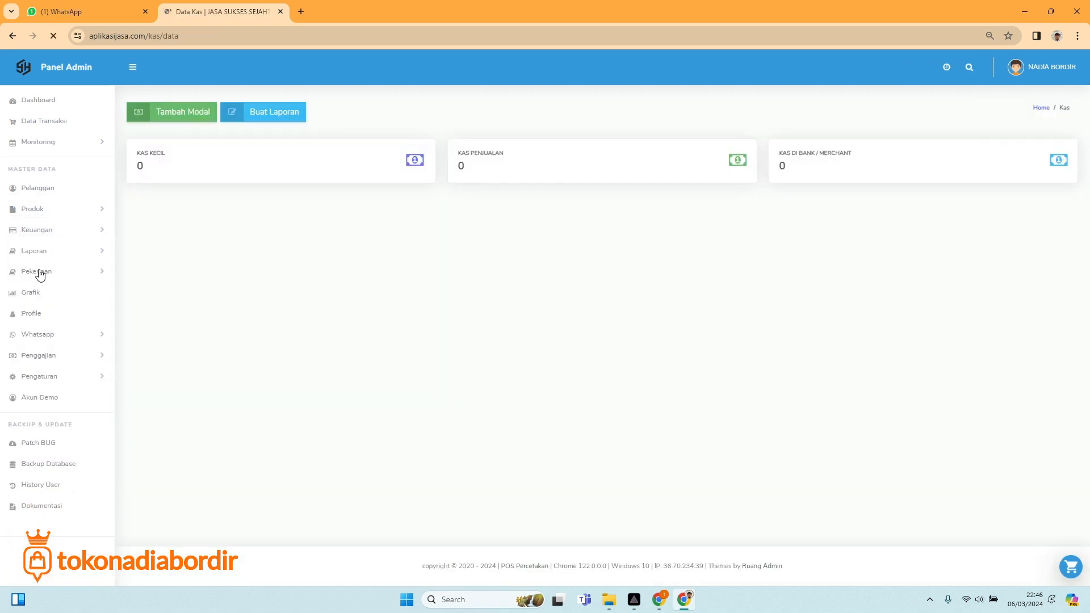
click(193, 117)
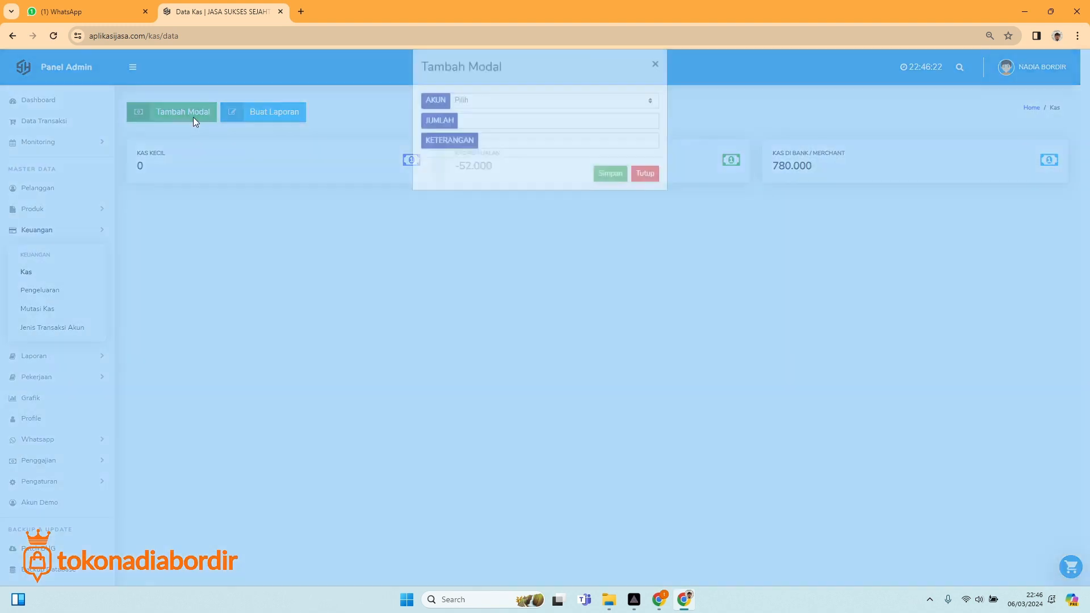
click(493, 120)
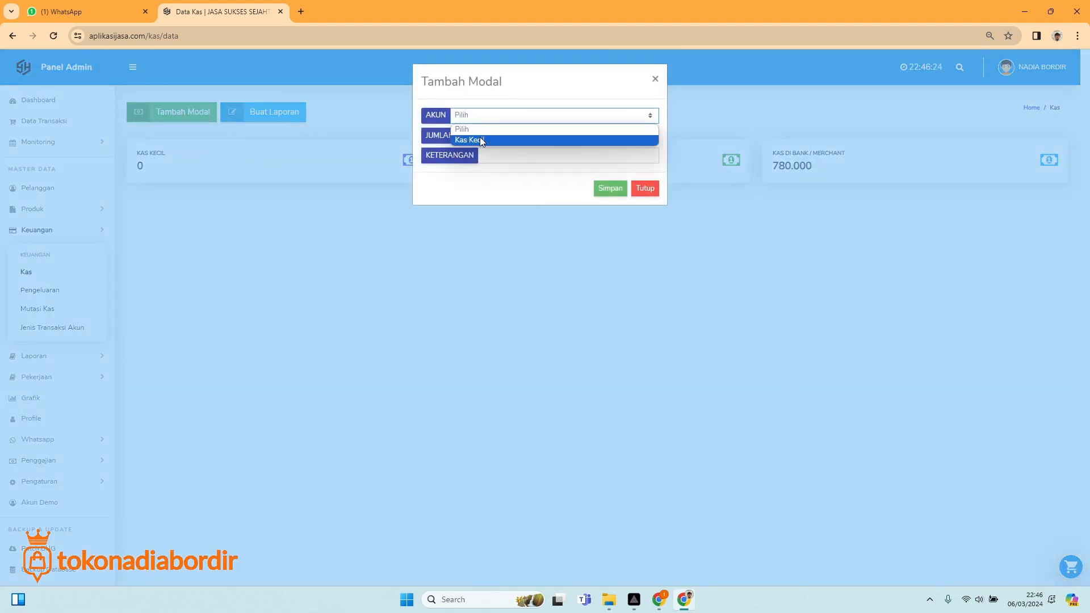
click(482, 141)
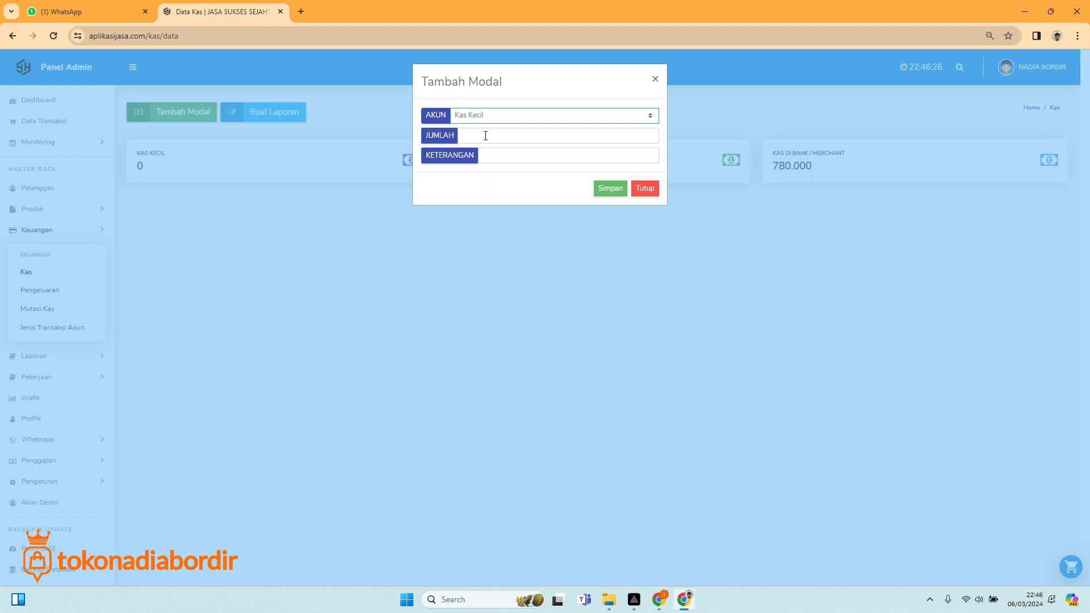
click(485, 136)
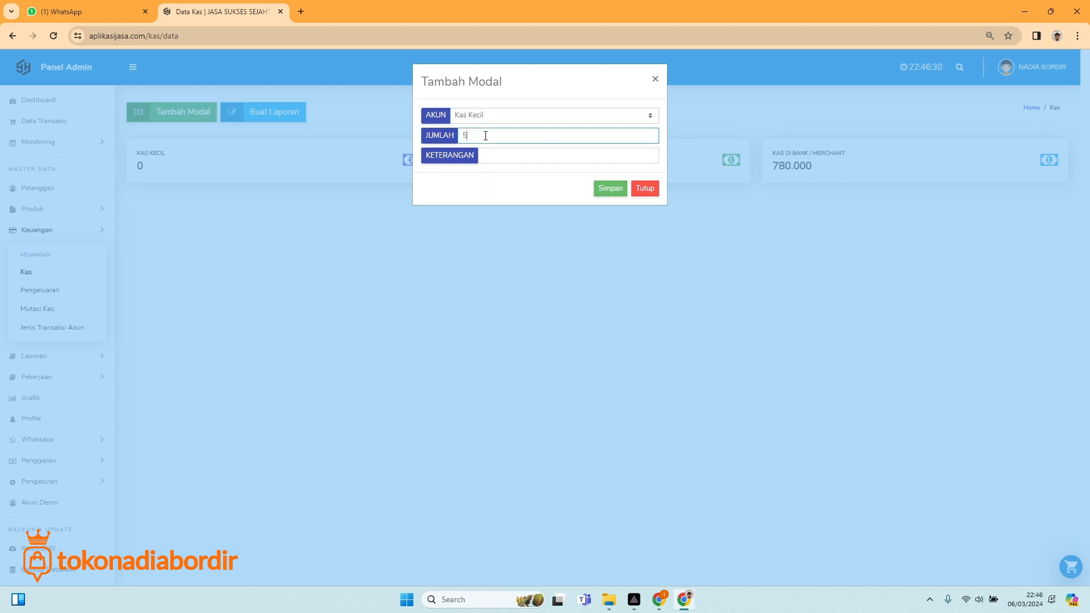
text(5.000.000)
click(495, 155)
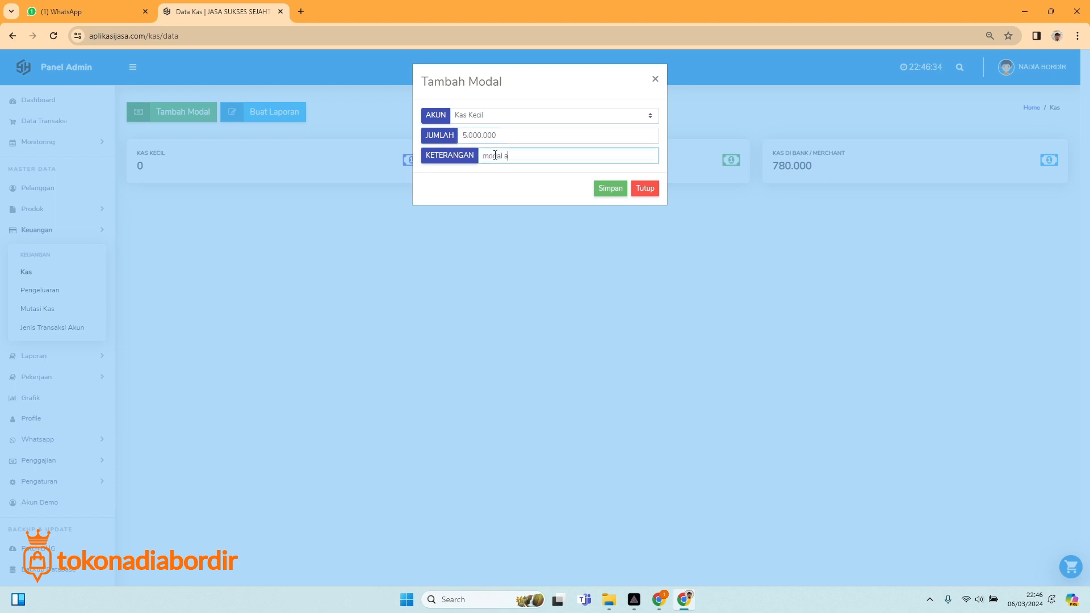
click(603, 188)
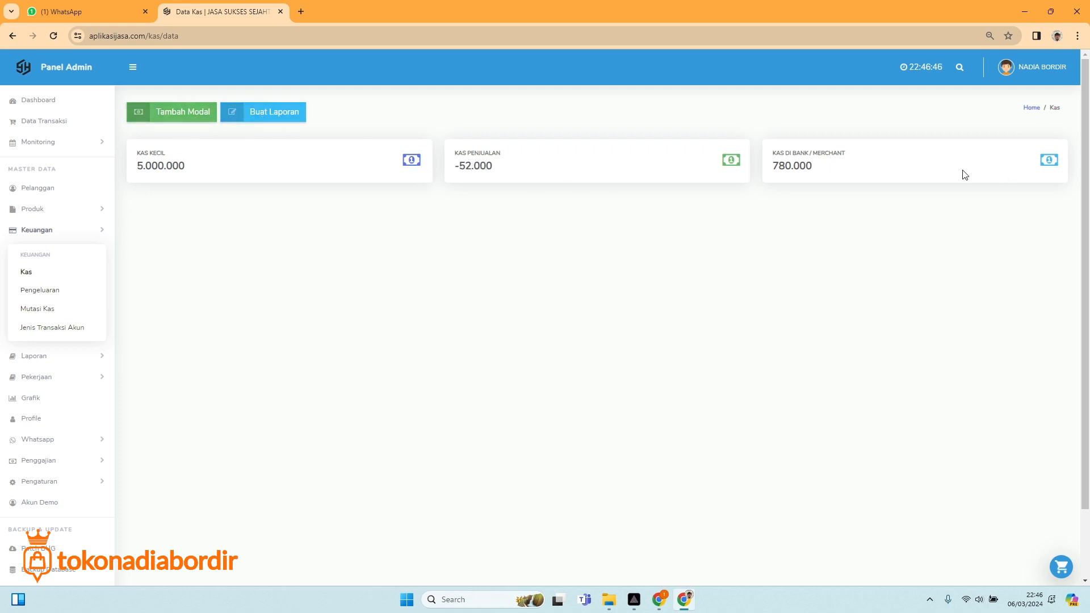
Draft a Buat Mutasi transfer from Kas Kecil to Kas Penjualan and enter an amount.
click(44, 310)
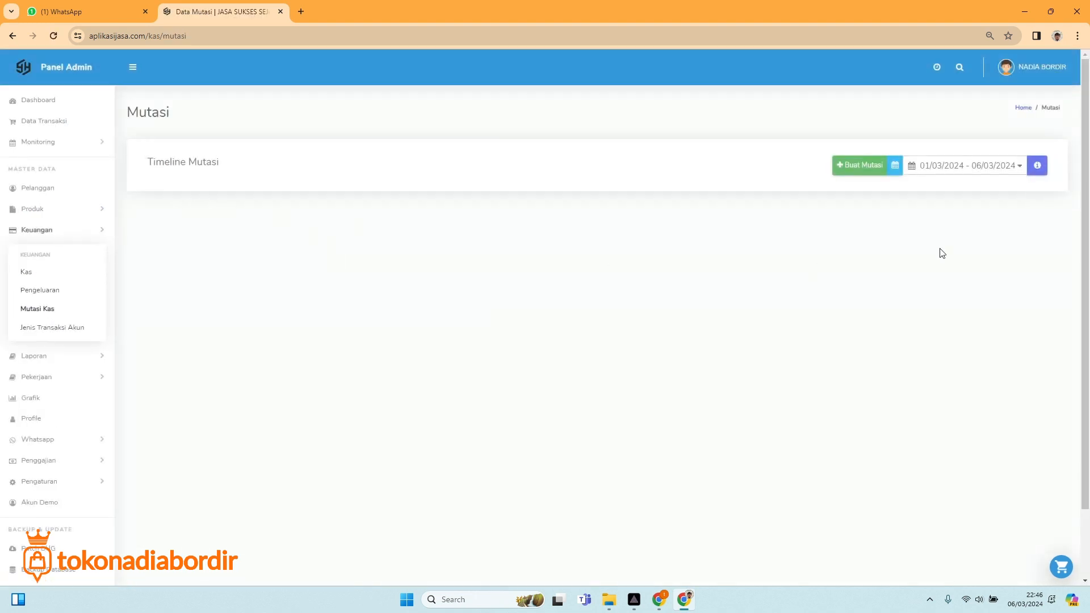
click(864, 165)
click(957, 114)
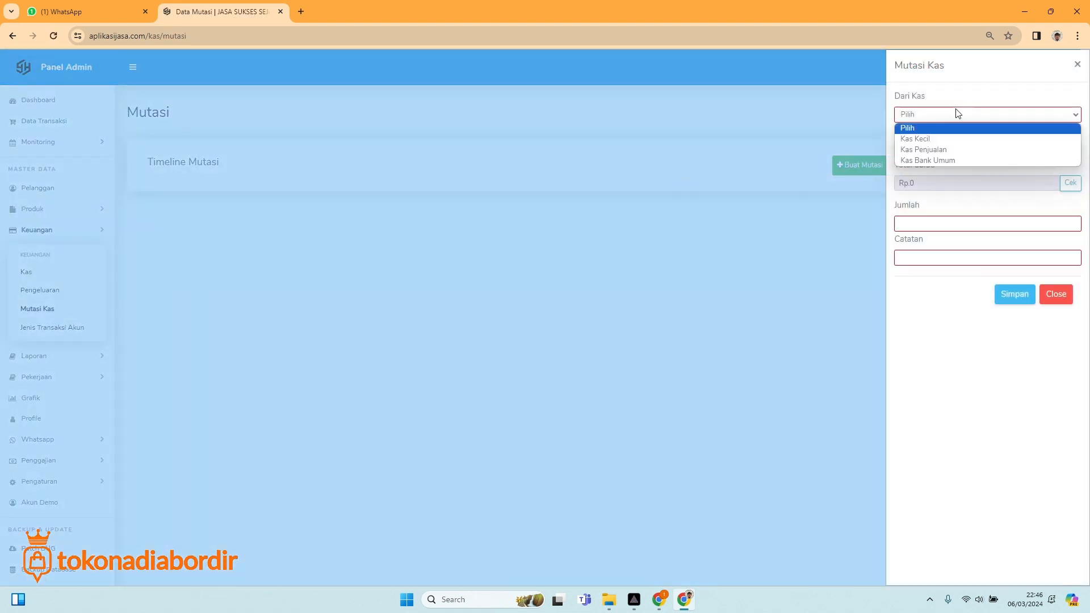
click(939, 142)
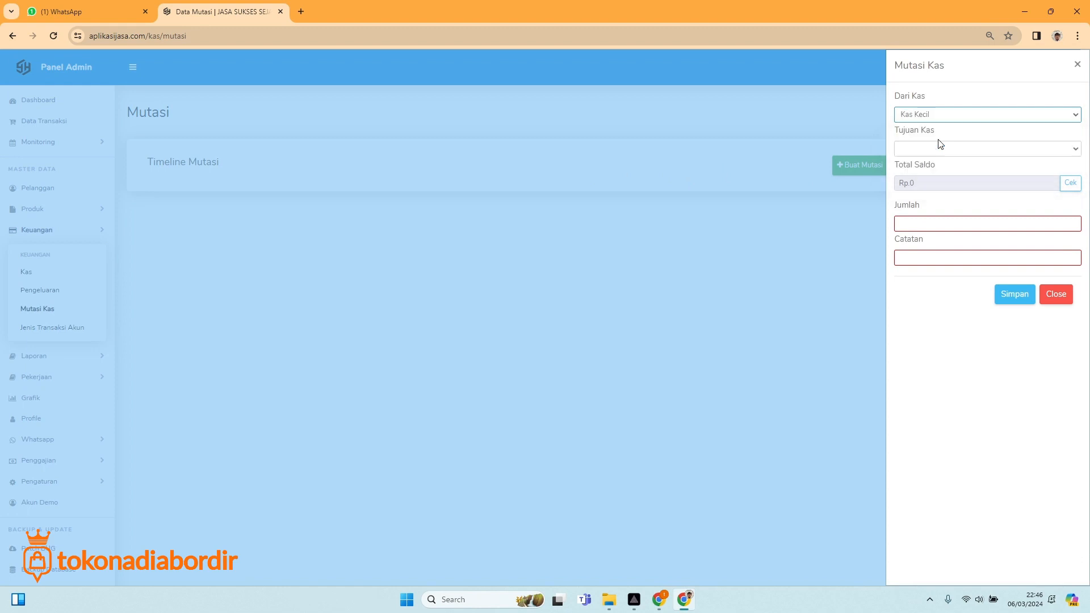
click(942, 150)
click(936, 185)
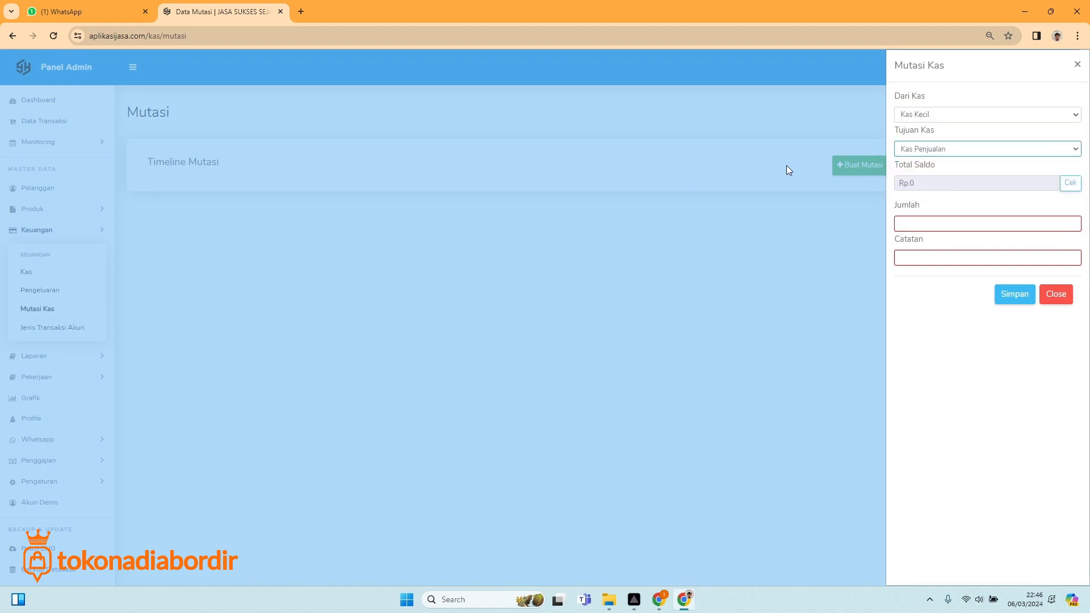
click(917, 182)
click(919, 223)
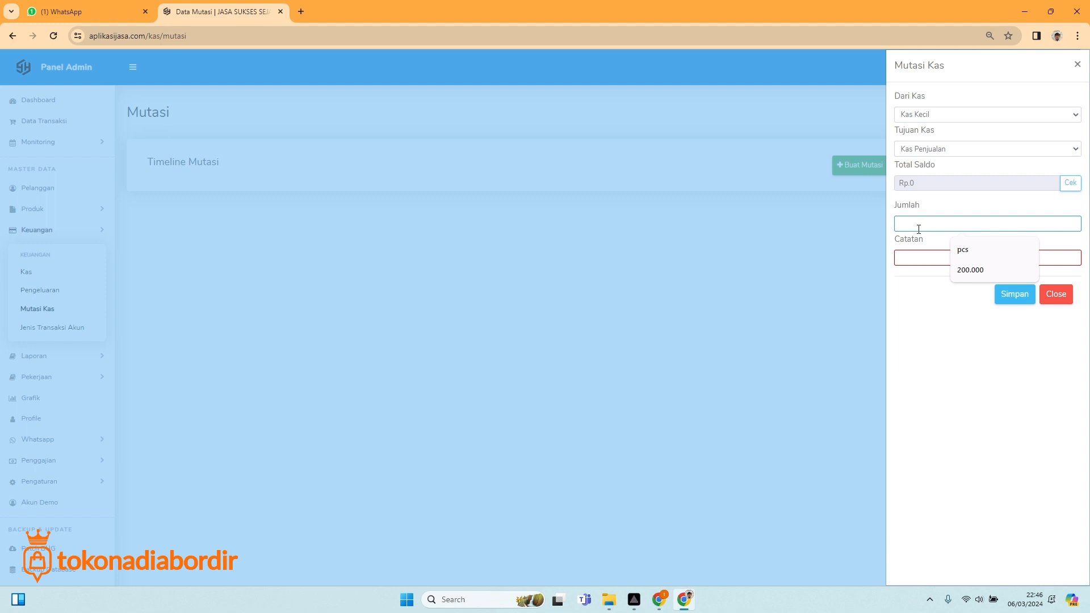
text(2)
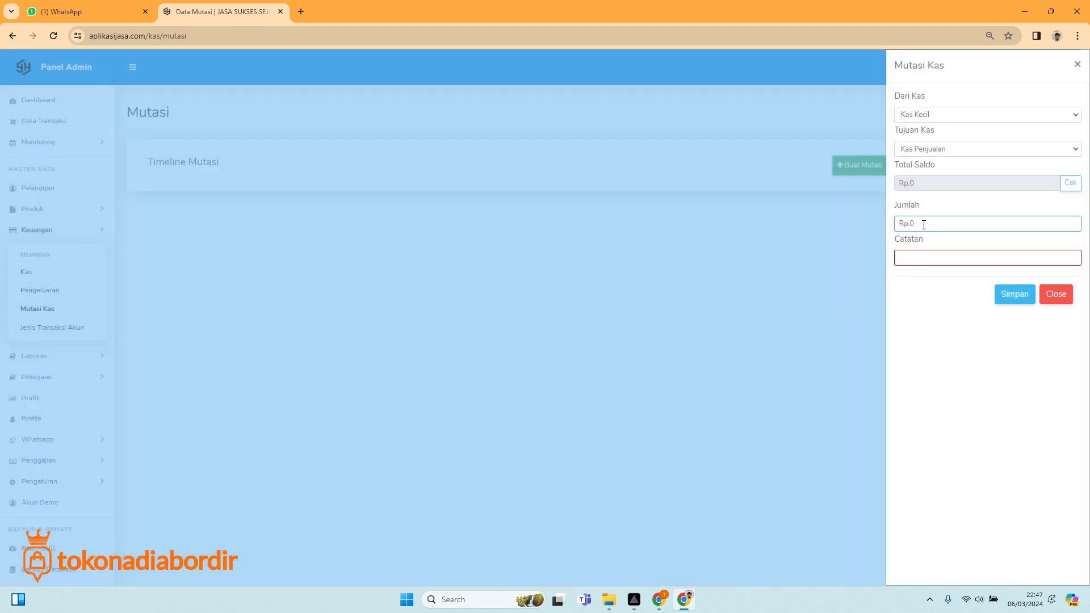
double_click(924, 223)
Switch the source account to Kas Penjualan, then close the transfer form unsaved.
click(926, 117)
click(929, 148)
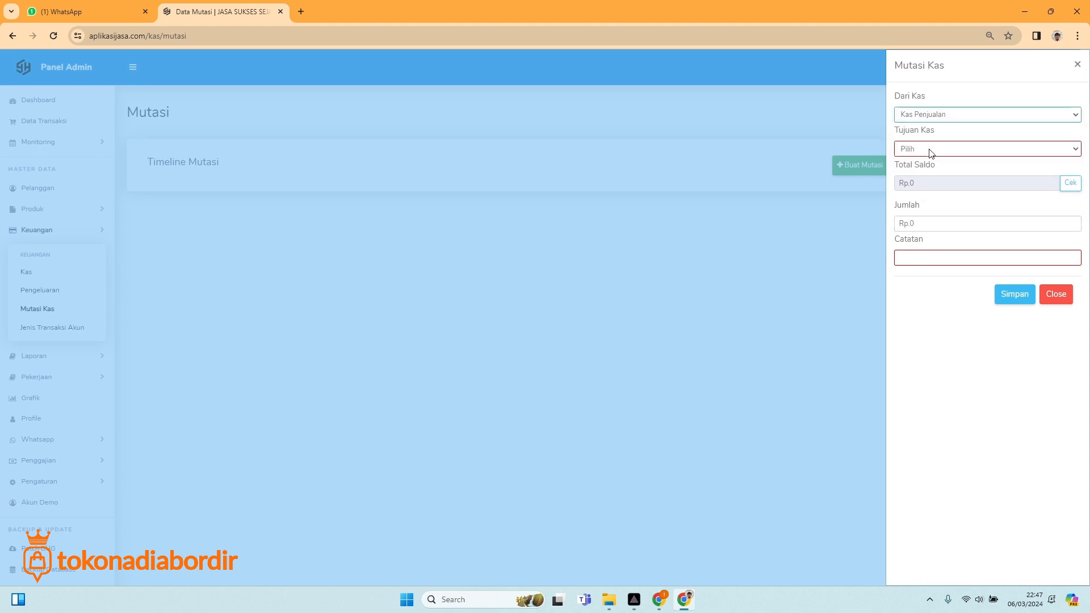
click(932, 150)
click(922, 181)
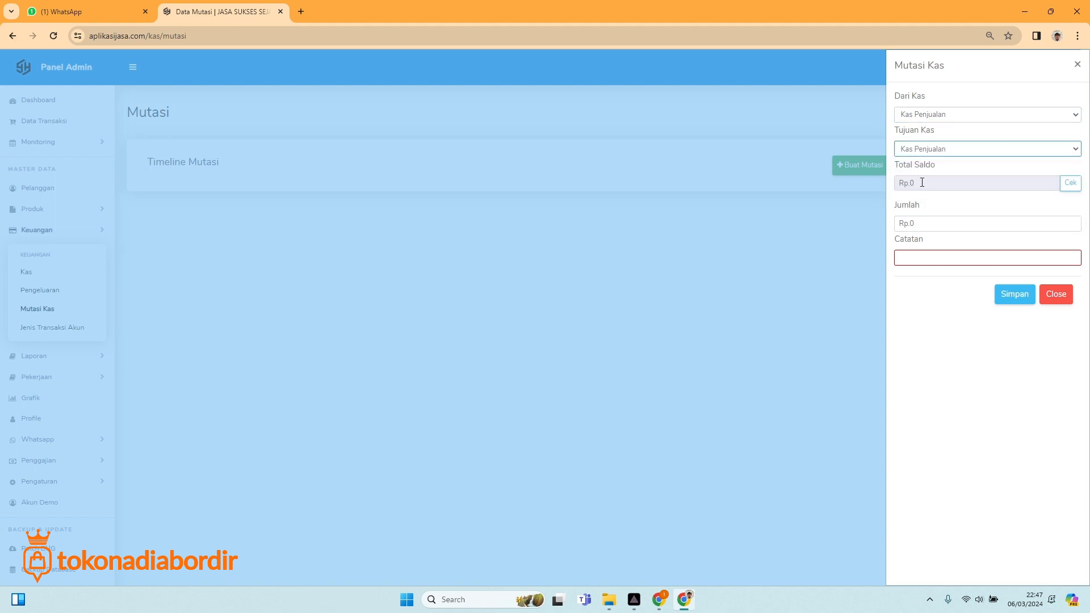
click(1061, 298)
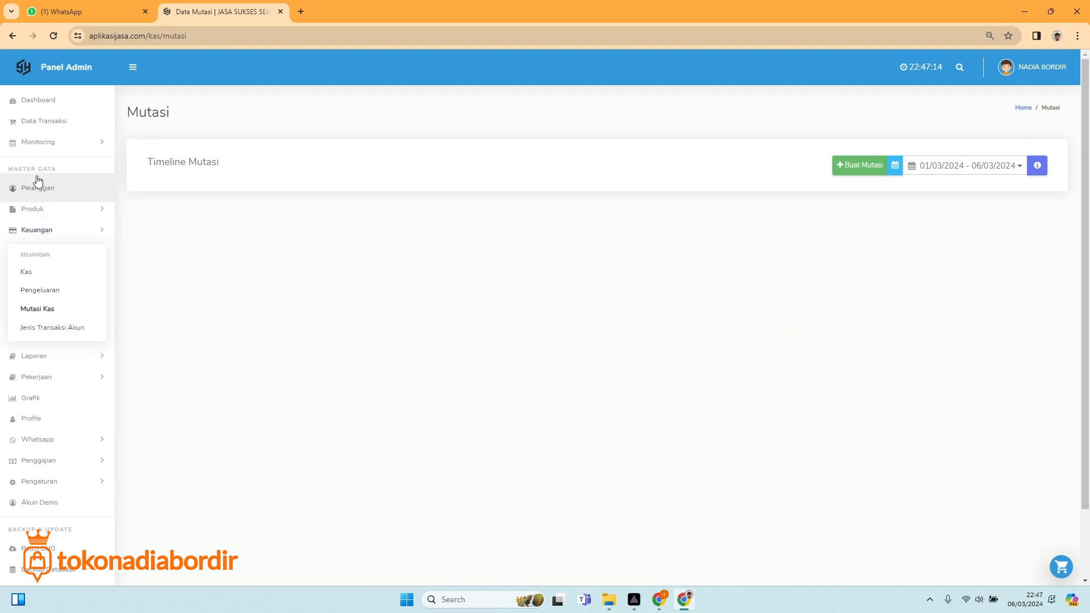
Show ADMIN ORDER's 04/03–10/03/2024 recap and highlight the 490.000 Total Sisa Kasbon.
click(66, 464)
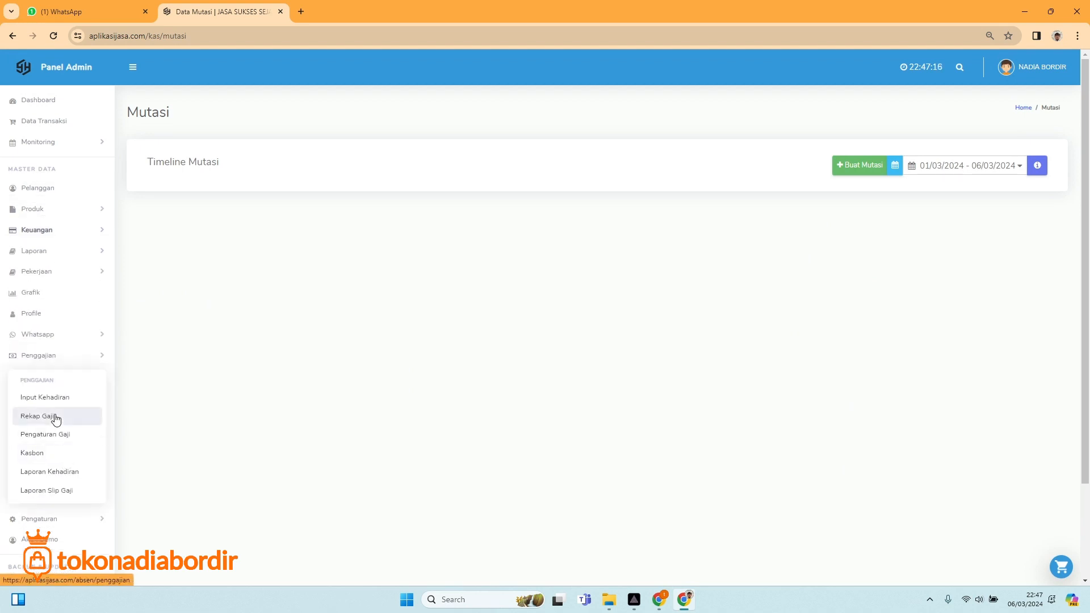
click(55, 418)
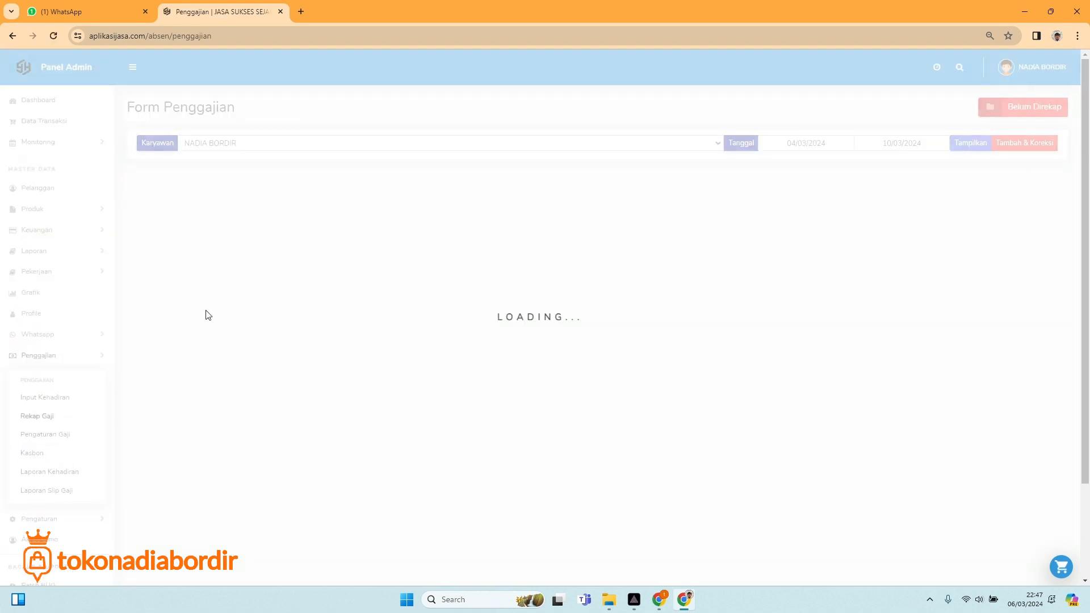
click(215, 145)
click(207, 177)
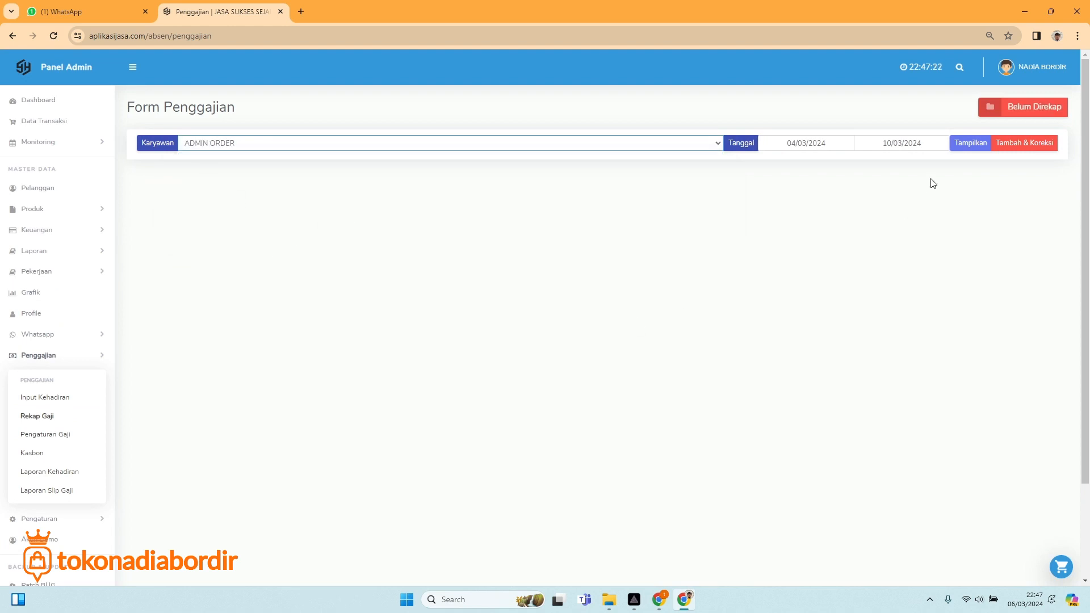
click(957, 145)
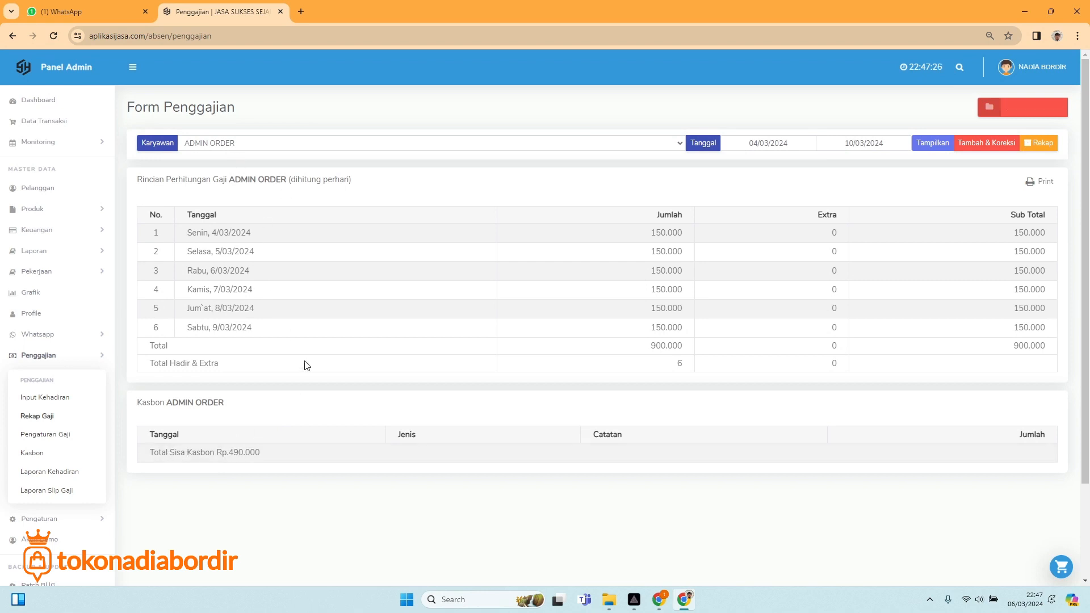
drag(229, 454, 250, 455)
click(271, 445)
drag(229, 453, 261, 460)
click(254, 457)
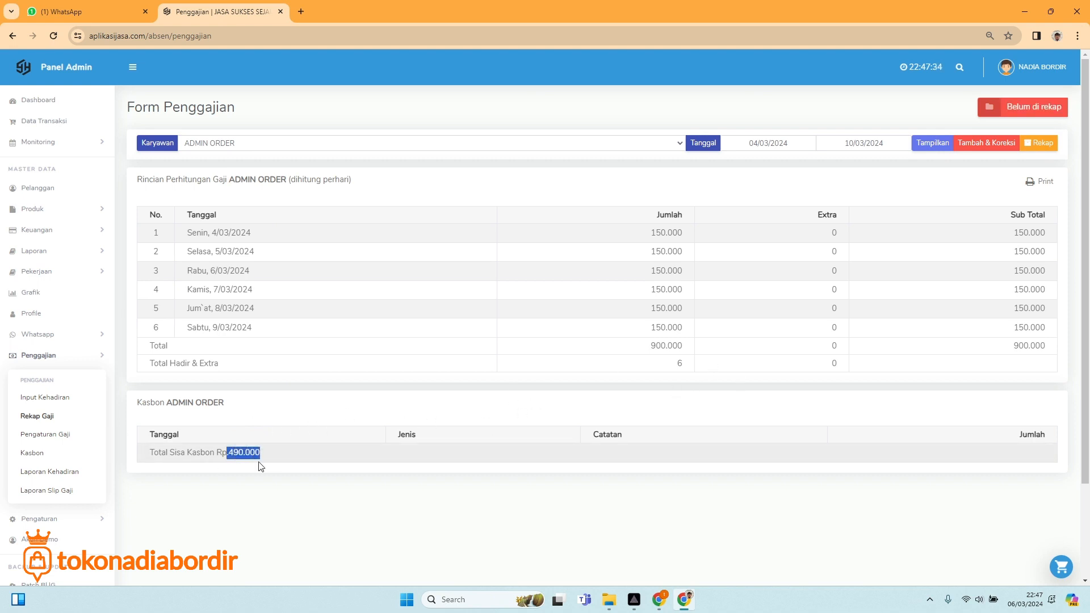
Open ADMIN ORDER's Rekap form and set payment to Tunai from Kas Kecil.
click(1046, 142)
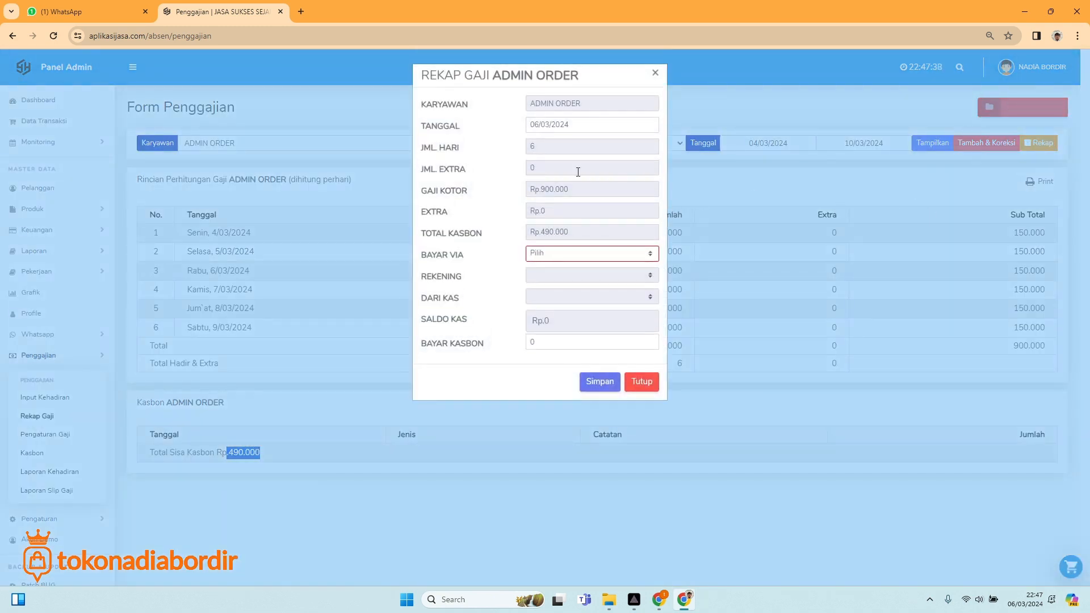
click(567, 253)
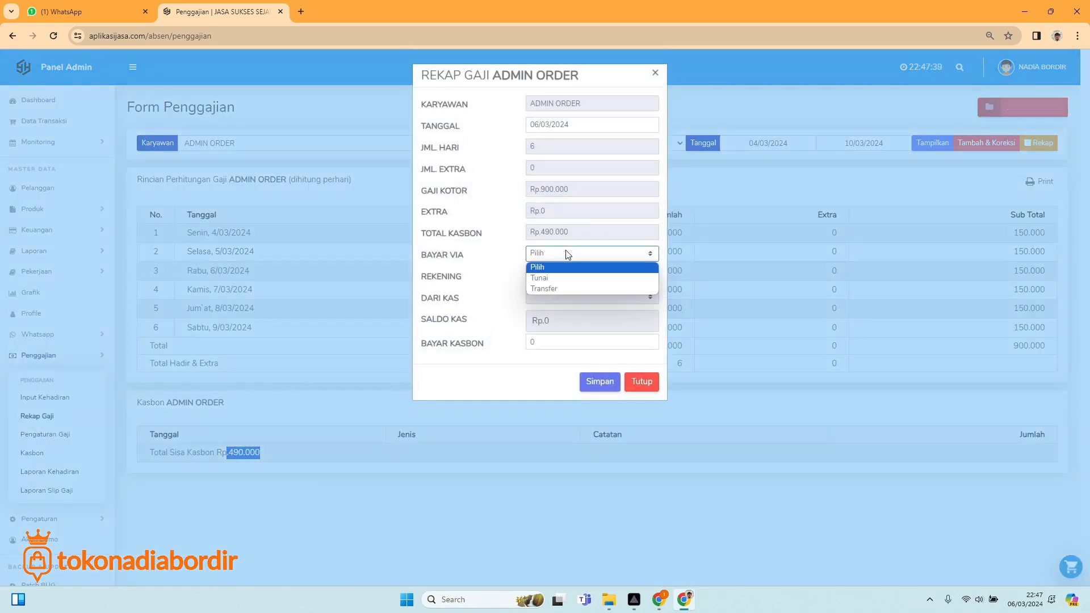
click(555, 280)
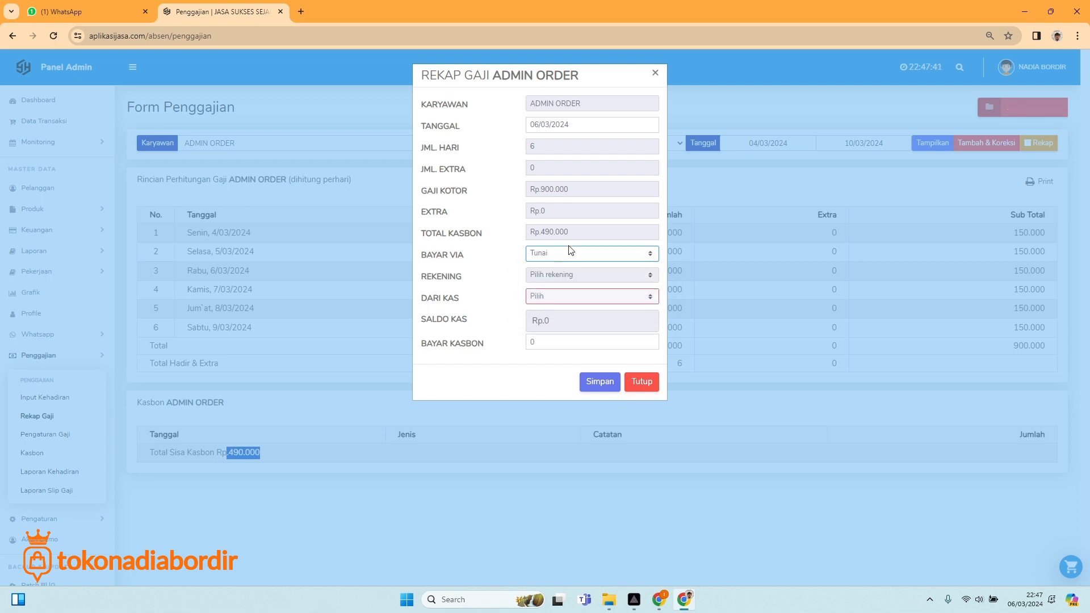
click(584, 296)
click(580, 327)
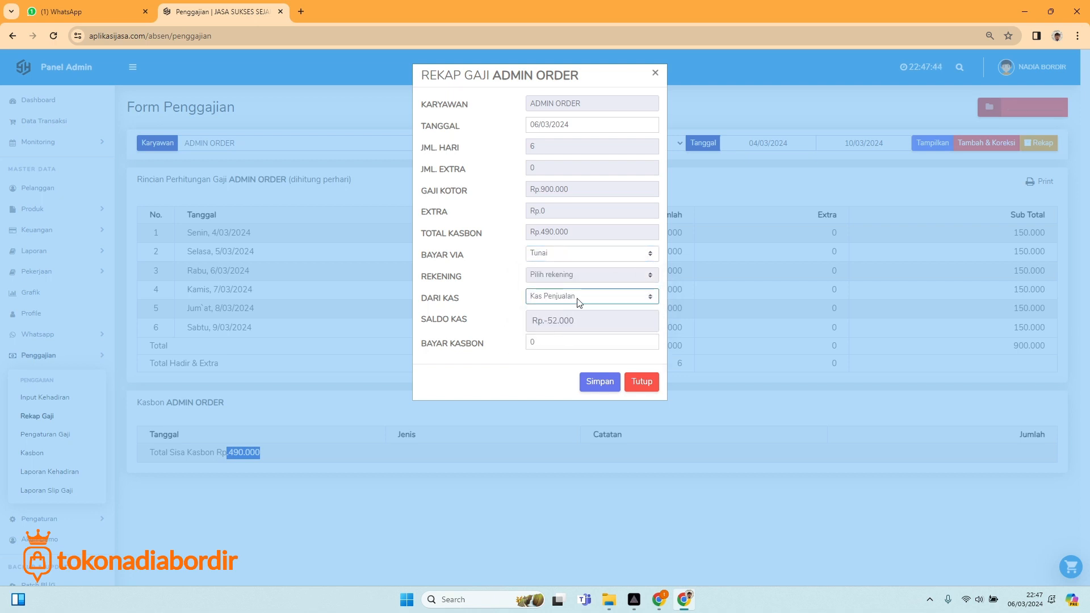
click(574, 297)
click(564, 317)
Set Bayar Kasbon to 290.000 and save the salary recap.
double_click(538, 344)
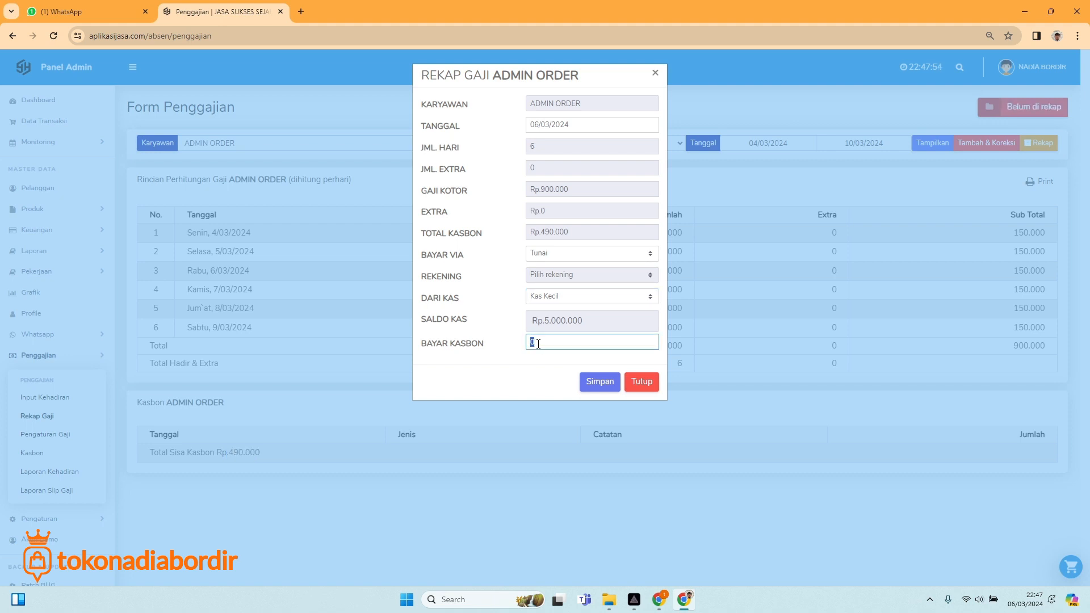
text(200.000)
drag(560, 342, 517, 345)
text(290.000)
click(592, 381)
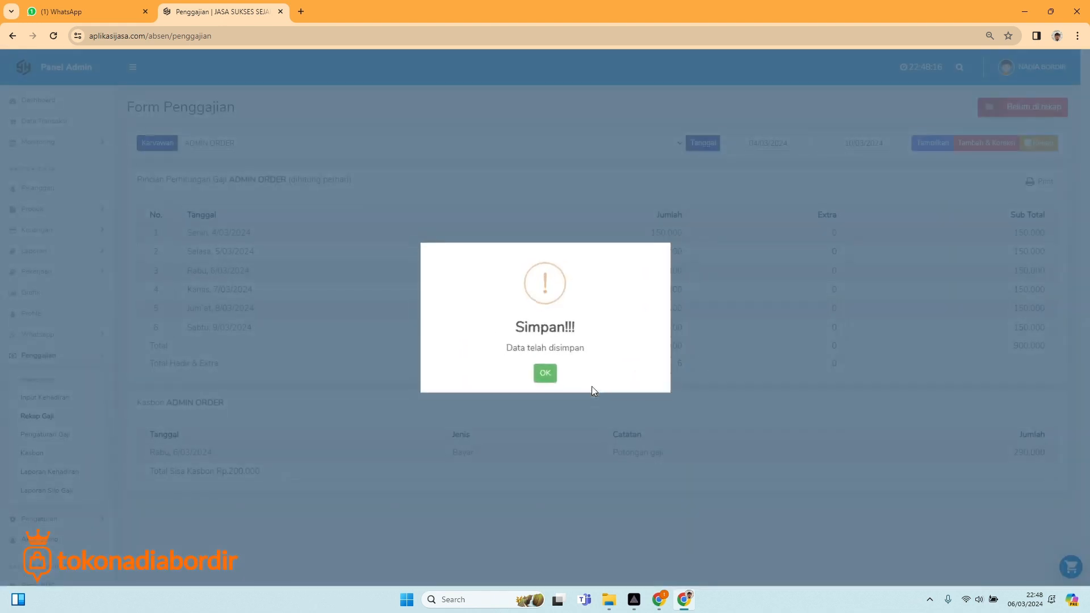
click(549, 376)
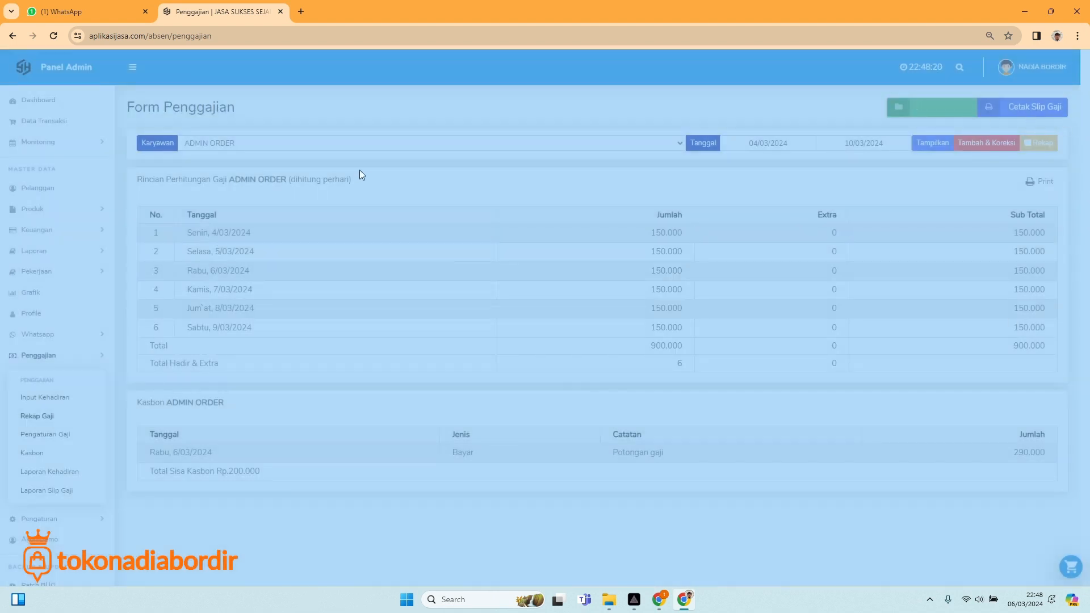
Reload Rekap Gaji, show ADMIN ORDER's salary details and open the printable slip.
click(53, 36)
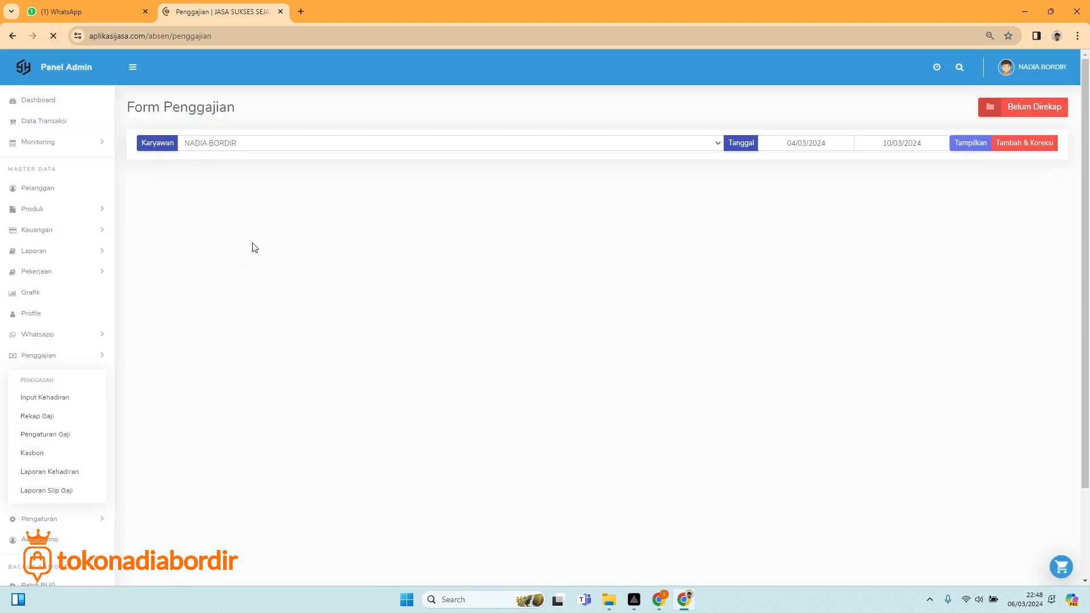
click(529, 149)
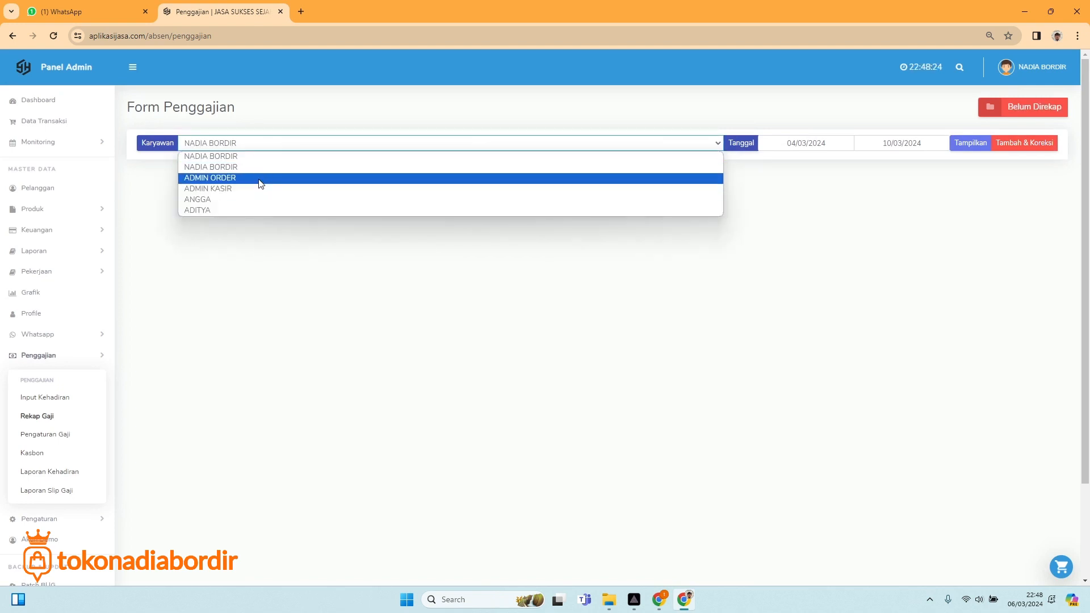
click(259, 177)
click(969, 143)
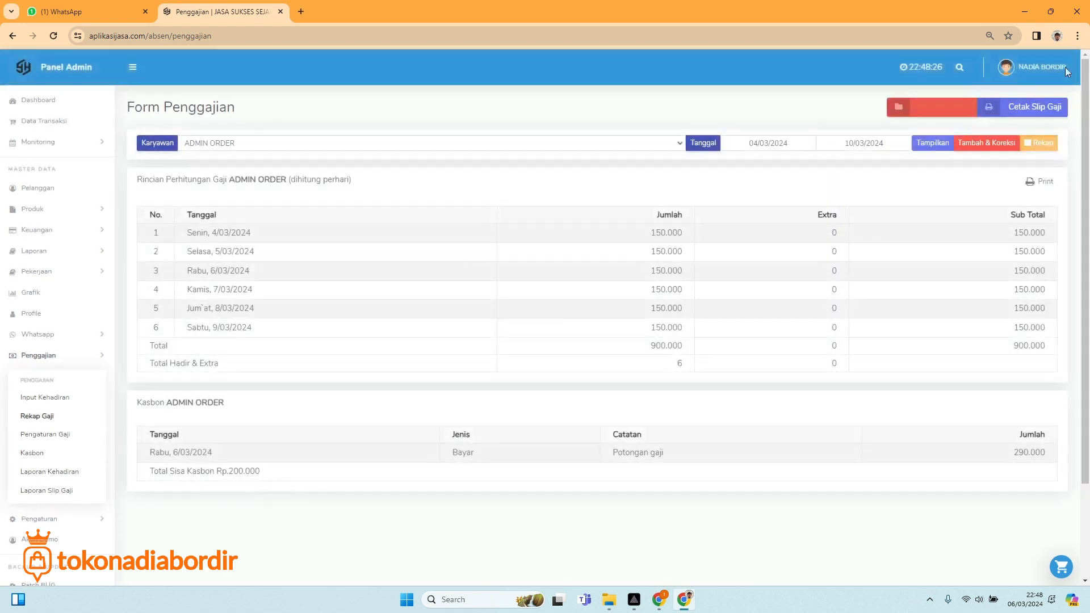
click(1040, 111)
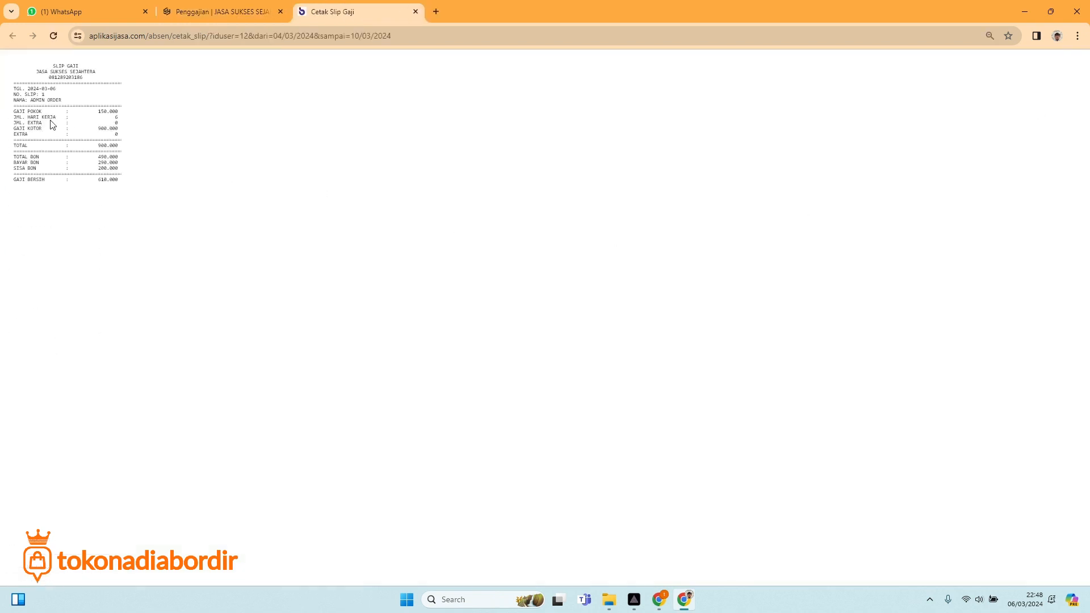
Print the salary slip on EPSON TM-U220 Receipt and close the slip tab.
right_click(47, 119)
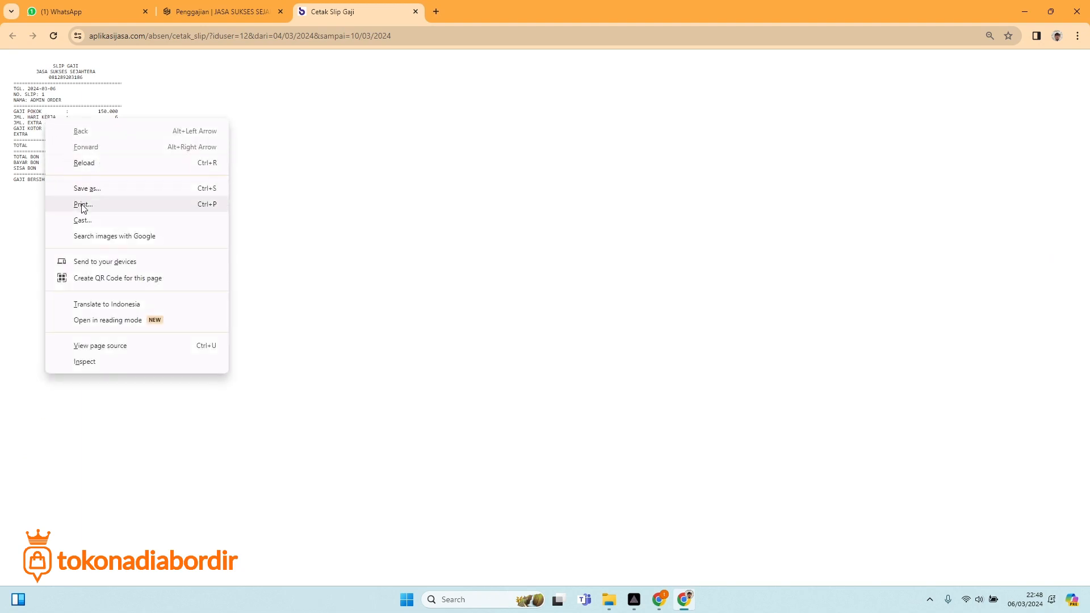
click(82, 205)
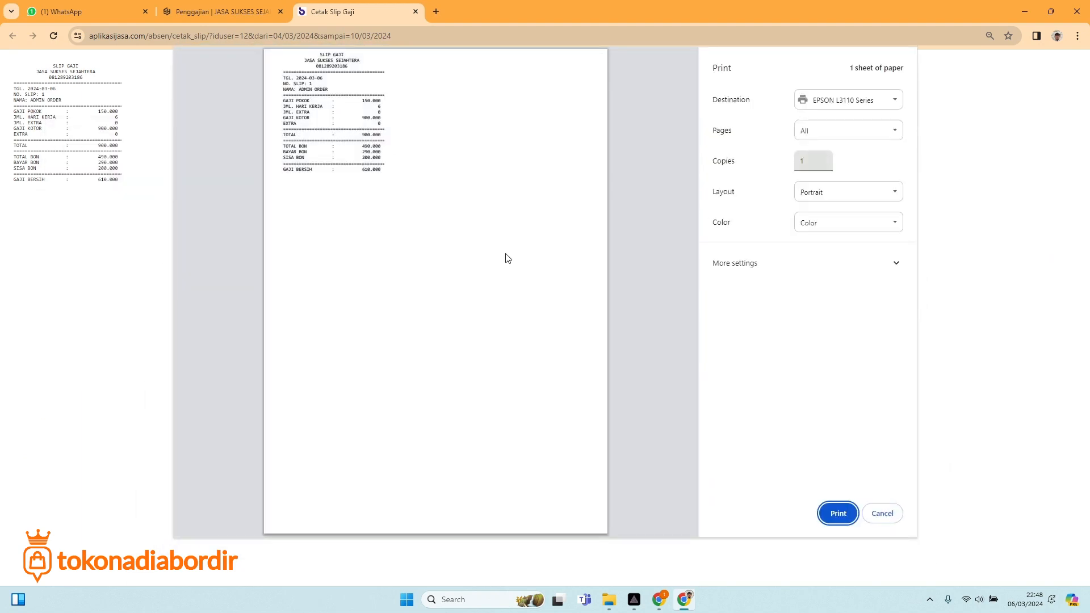
click(840, 104)
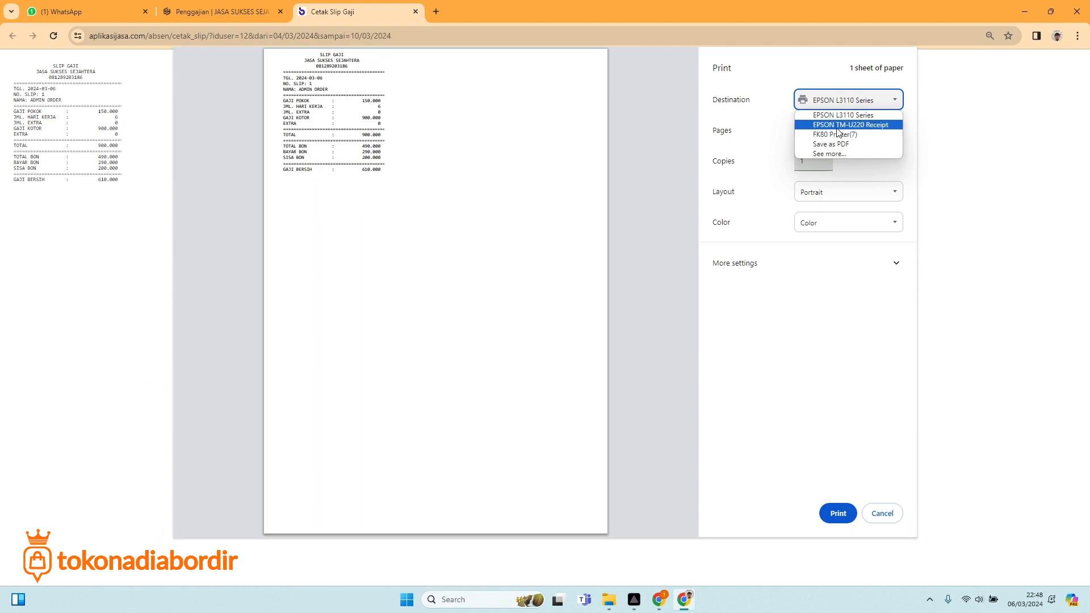
click(845, 127)
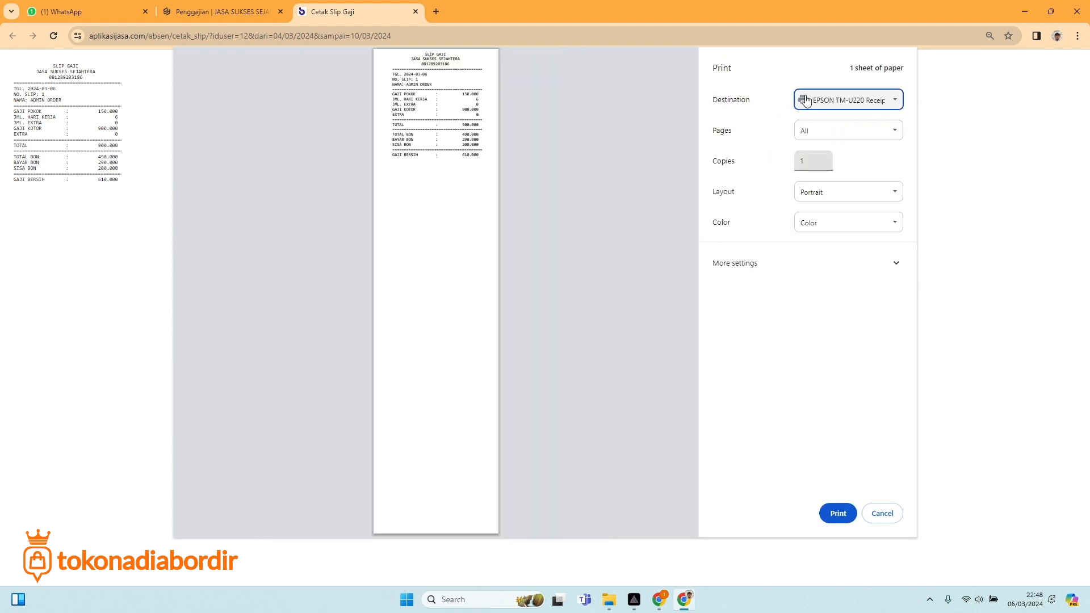
click(836, 513)
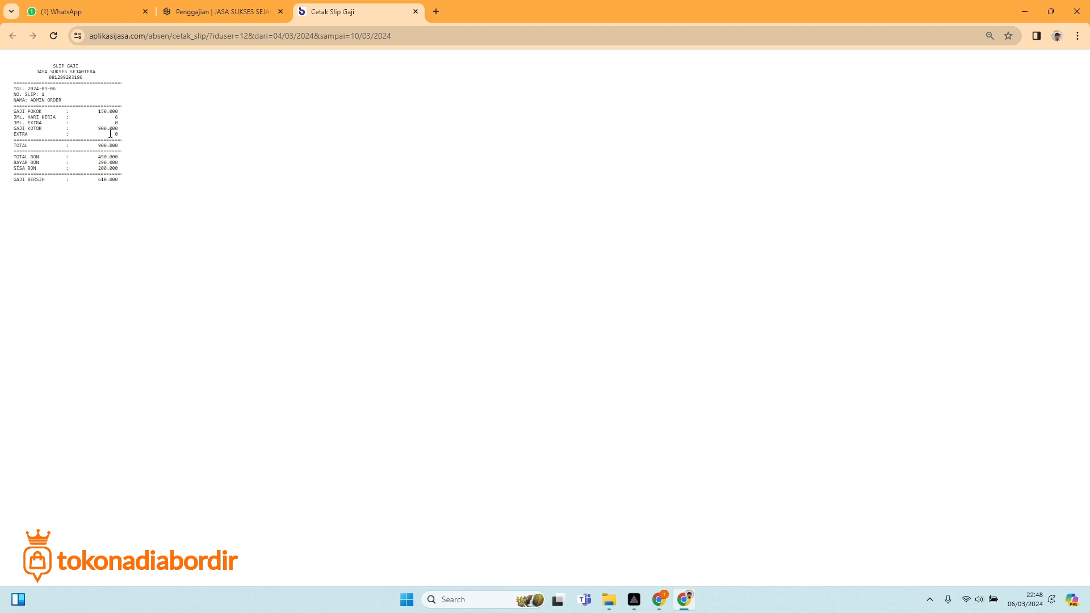
click(415, 12)
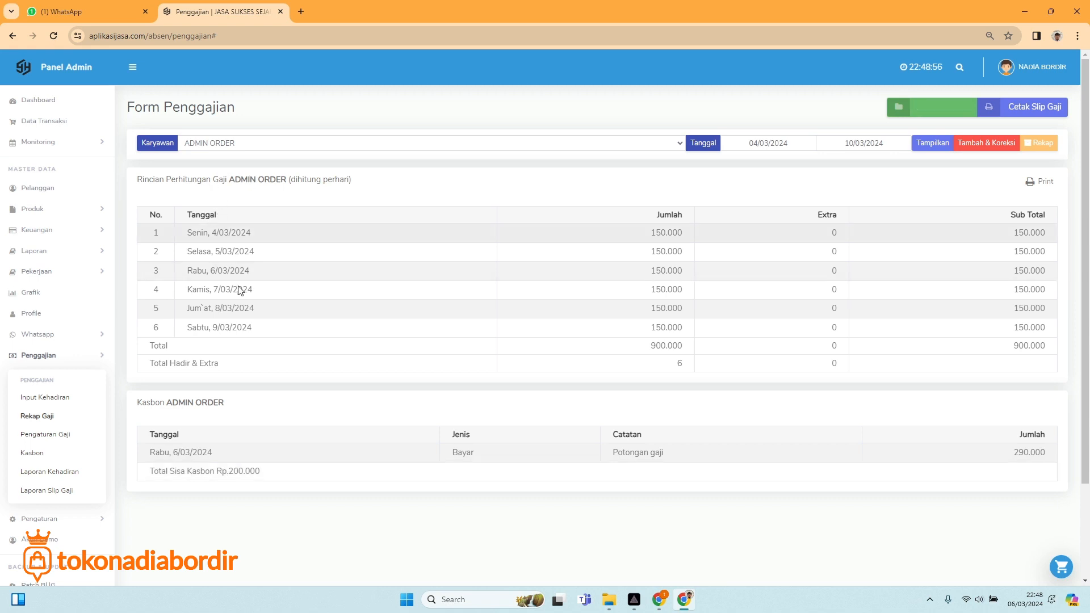
click(1034, 107)
right_click(59, 143)
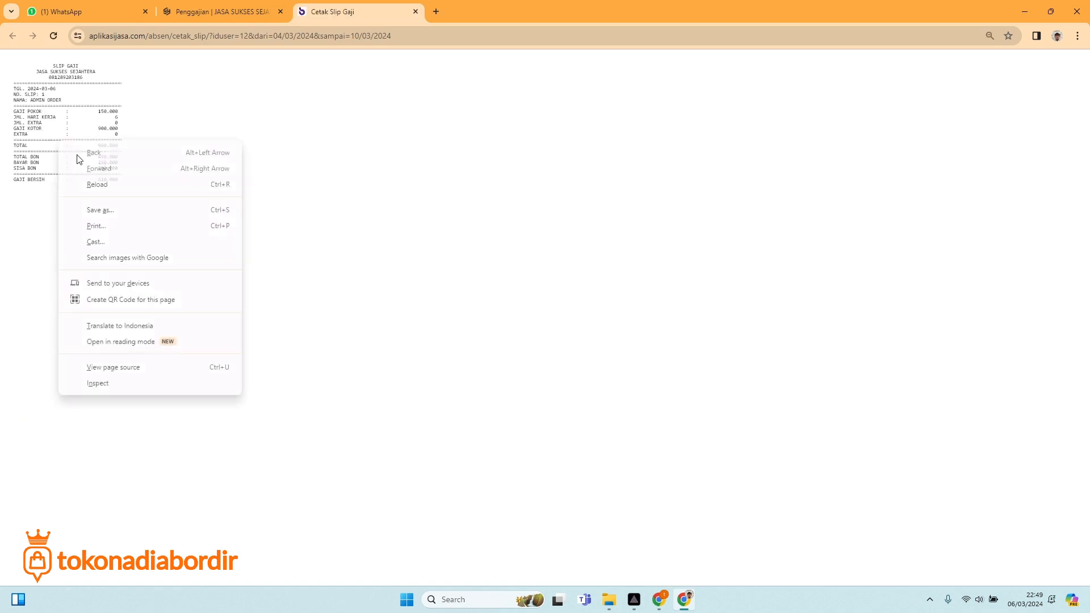
click(110, 227)
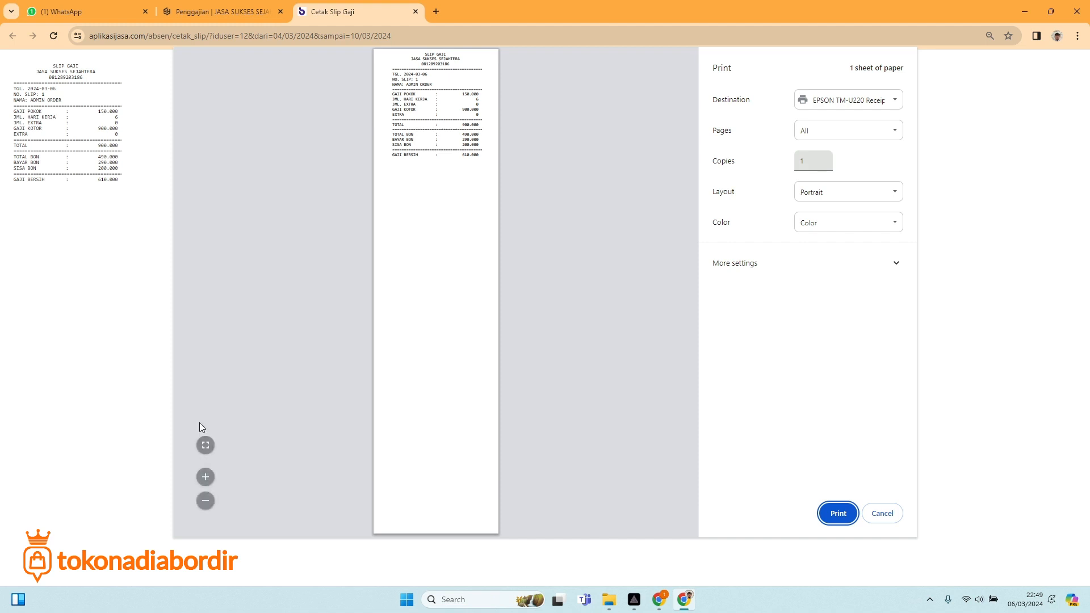
click(206, 477)
click(205, 476)
click(205, 477)
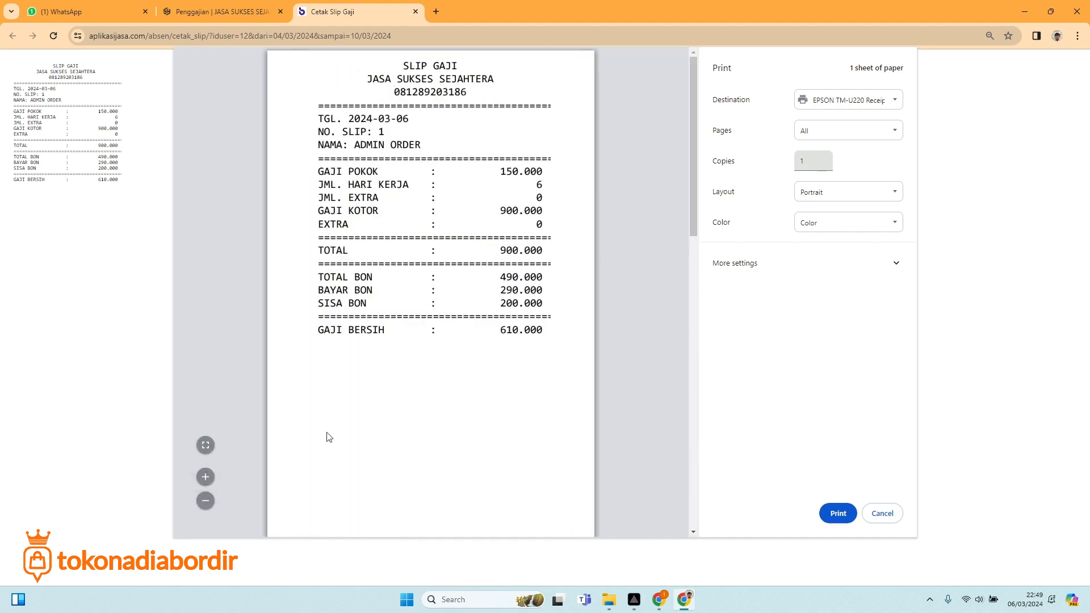
drag(328, 175, 544, 174)
click(345, 186)
drag(326, 198, 378, 199)
drag(530, 196, 546, 198)
drag(318, 212, 378, 213)
drag(544, 211, 462, 214)
drag(315, 227, 427, 234)
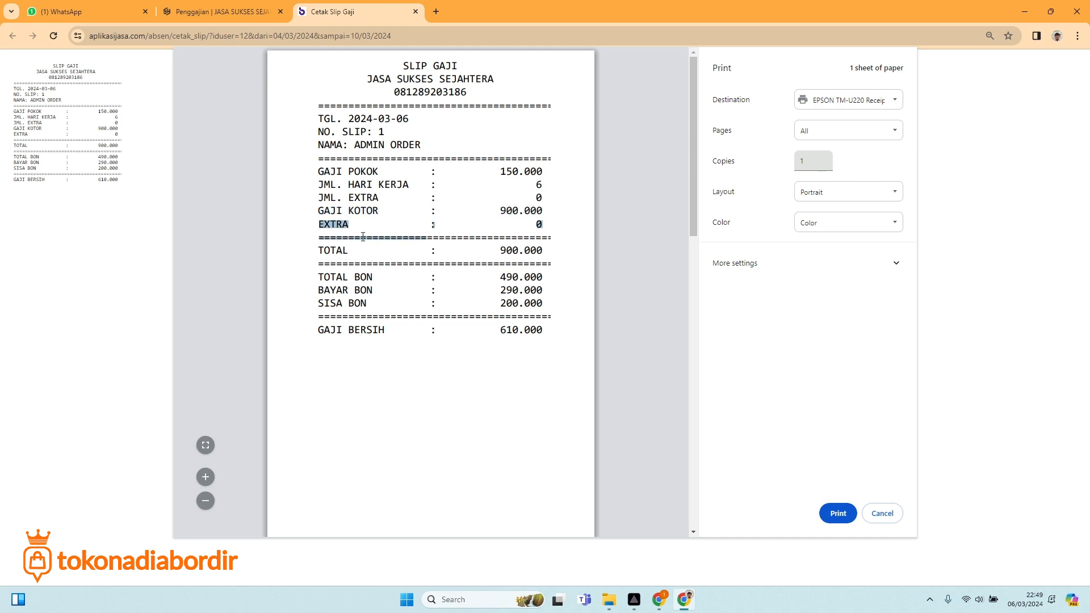
drag(517, 263, 524, 256)
click(369, 282)
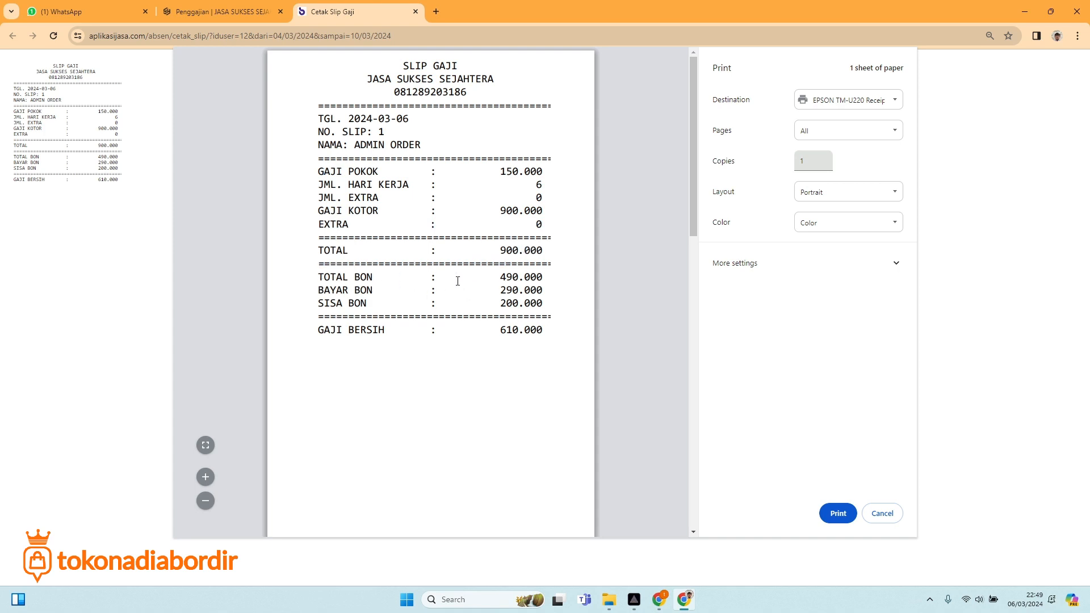
drag(499, 277, 347, 290)
triple_click(345, 290)
triple_click(498, 332)
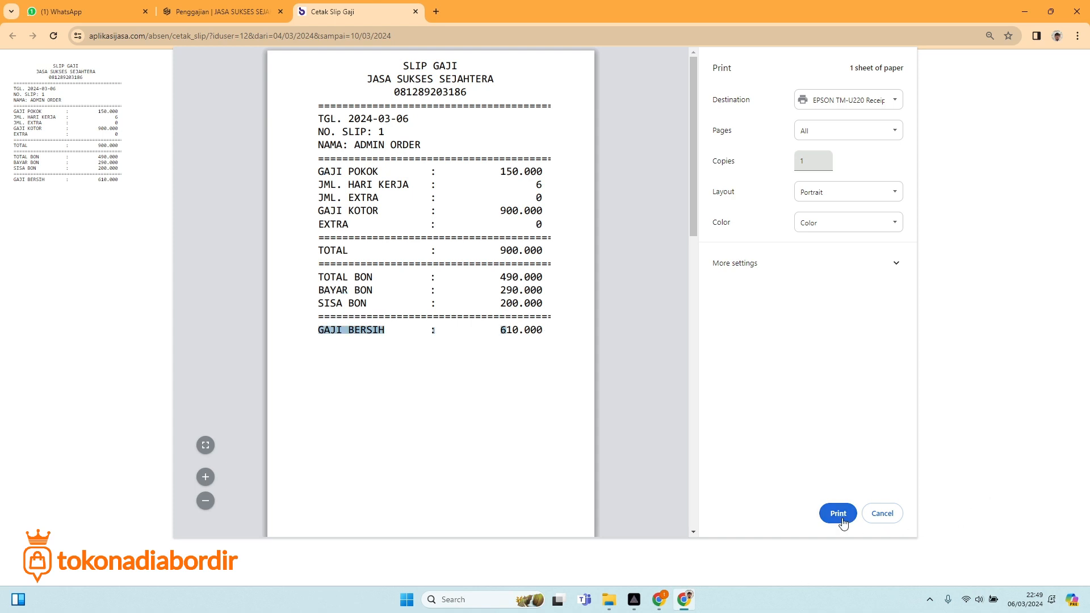
click(883, 517)
click(415, 11)
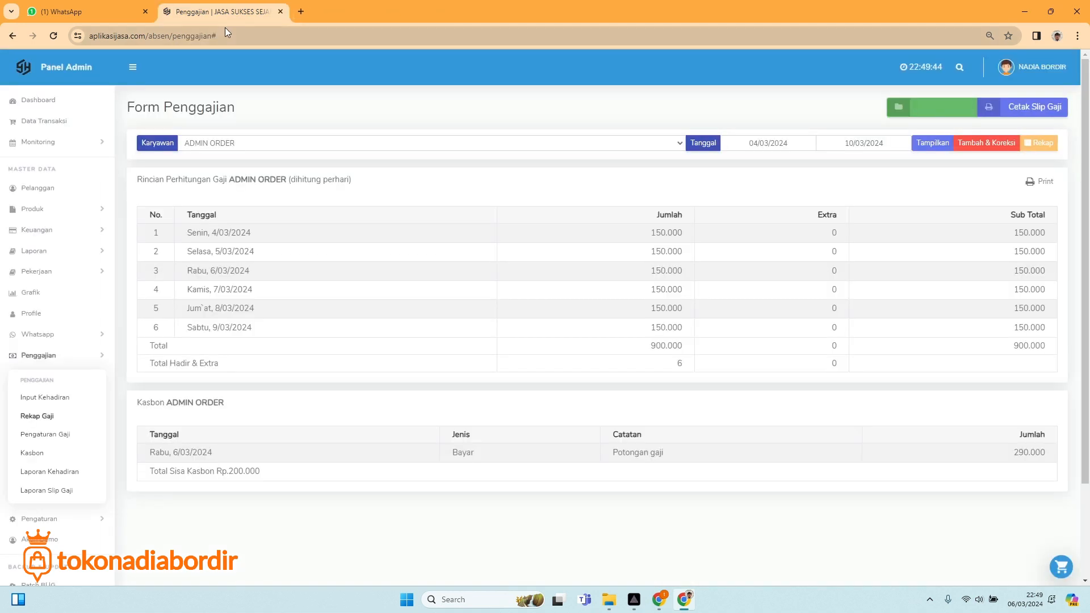
Load ADMIN KASIR's 04/03–10/03/2024 pay breakdown: six days at 150.000, totalling 900.000.
click(239, 146)
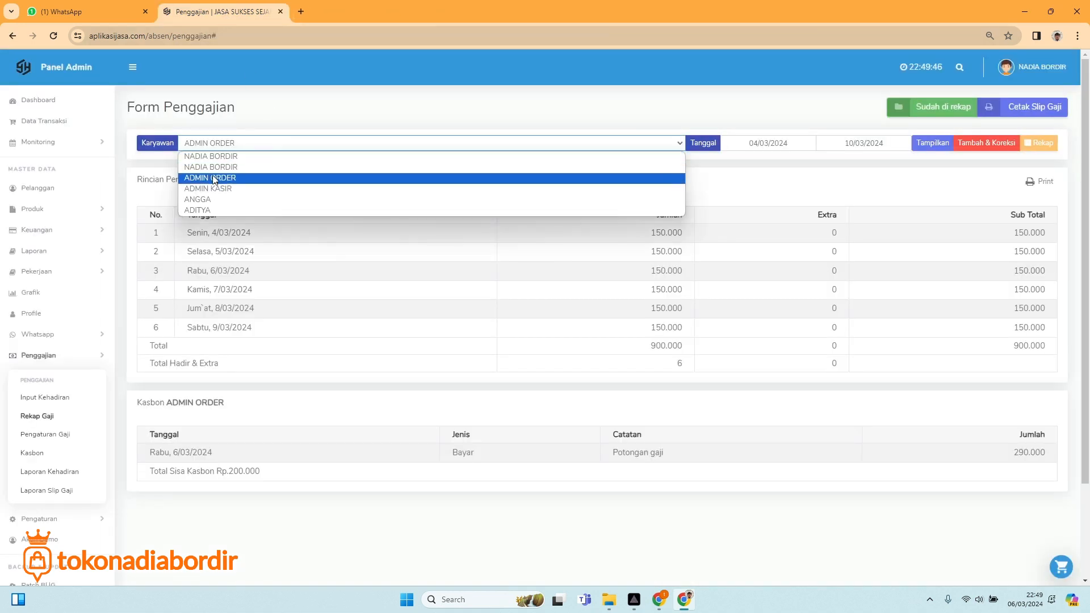
click(215, 177)
click(914, 143)
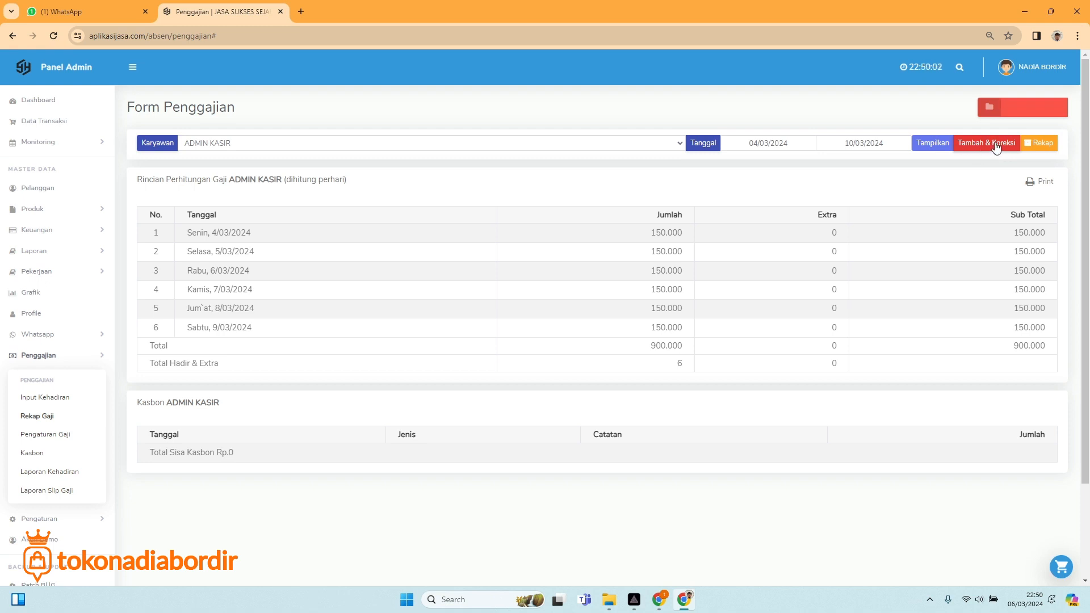
In Tambah & Koreksi, enter a 100.000 extra on ADMIN KASIR's 09/03/2024 row.
click(995, 146)
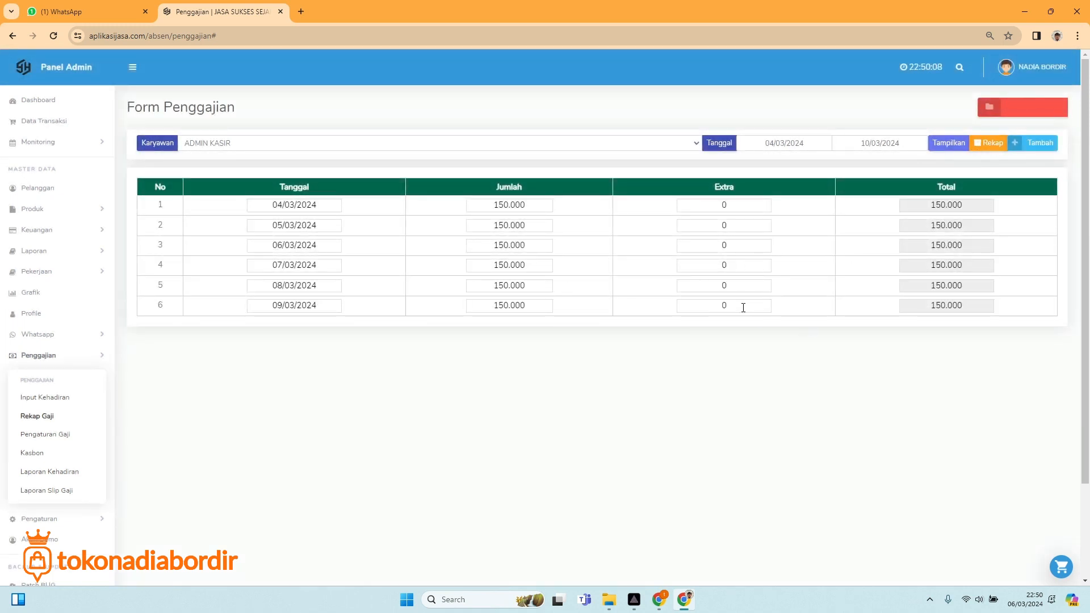
drag(728, 304, 685, 301)
text(100.000)
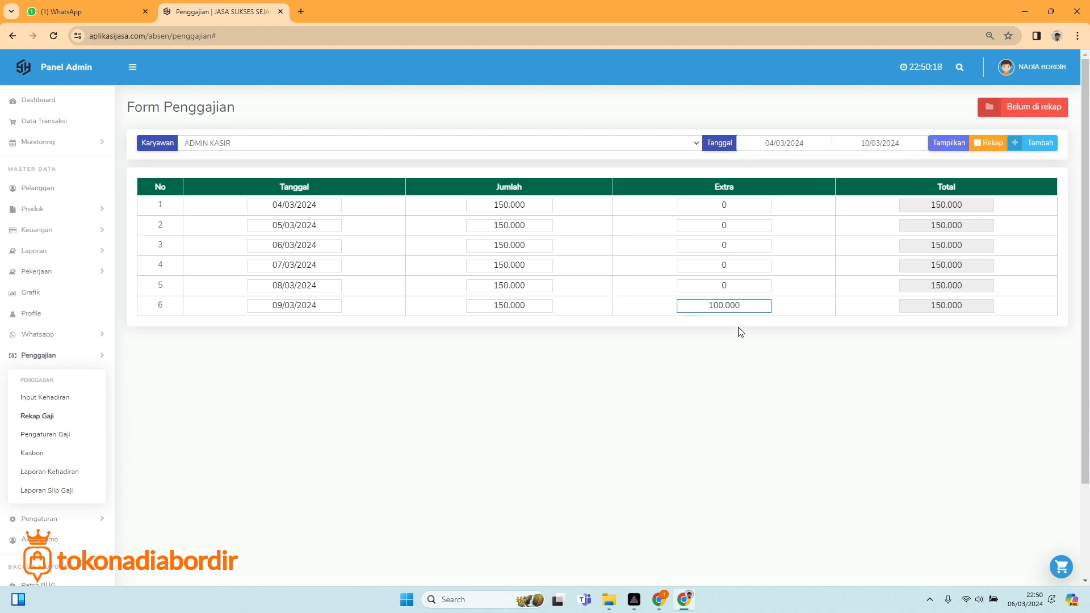
click(734, 286)
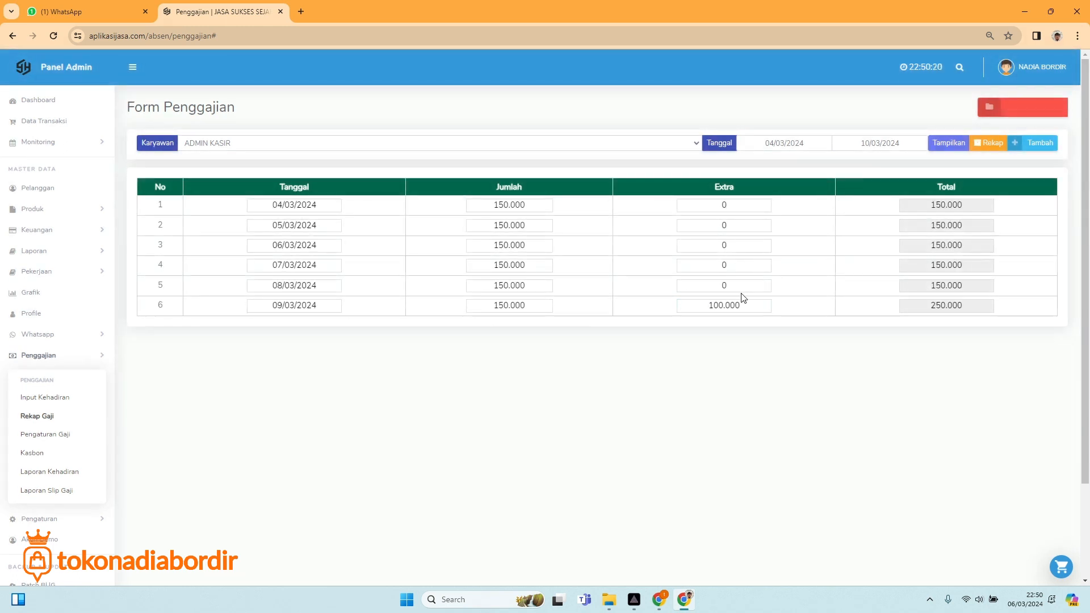
click(719, 205)
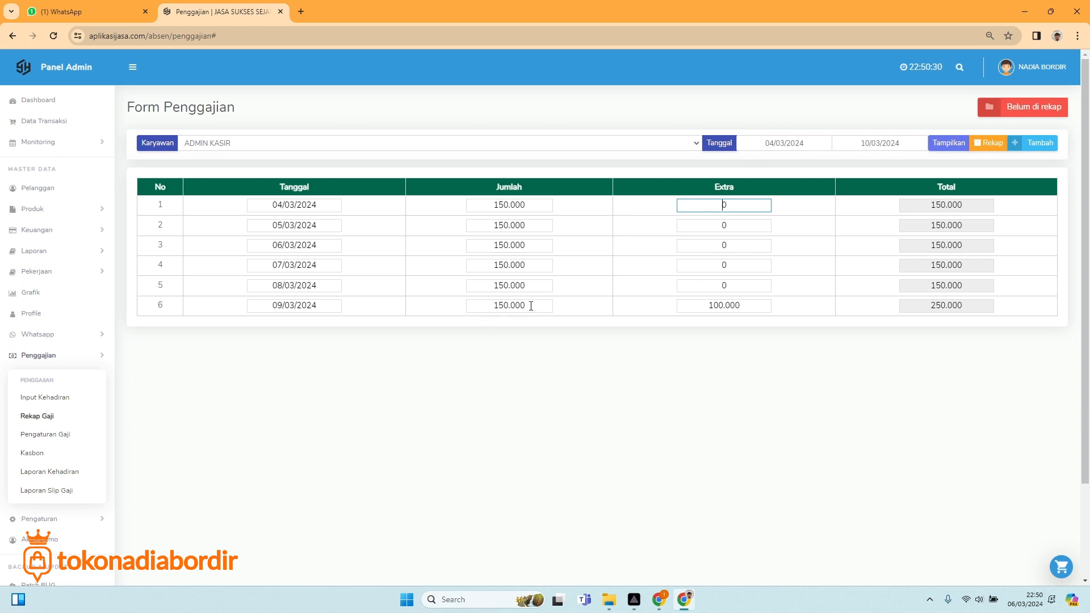
Restore the 09/03/2024 daily amount to 150.000 and refresh the week's total to 1.000.000.
drag(523, 306, 474, 303)
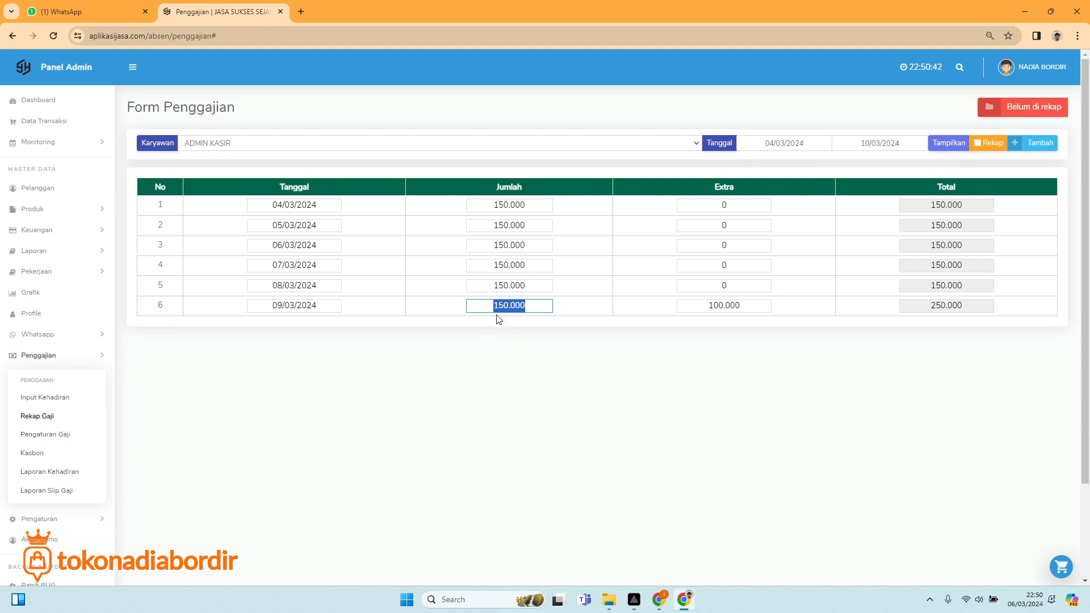
click(531, 306)
drag(532, 306, 492, 303)
text(0)
click(285, 307)
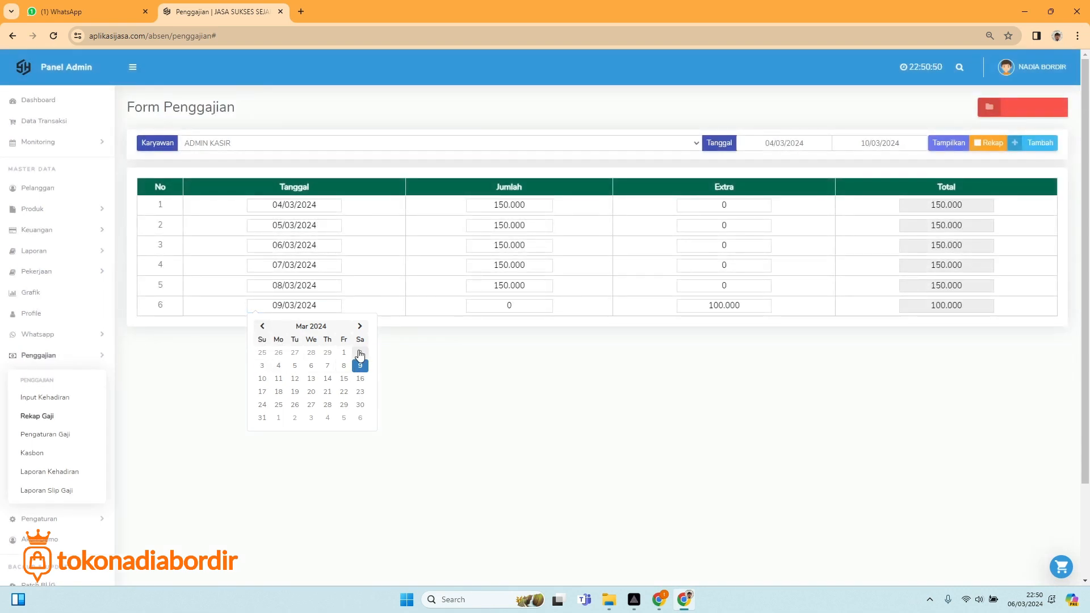
double_click(509, 305)
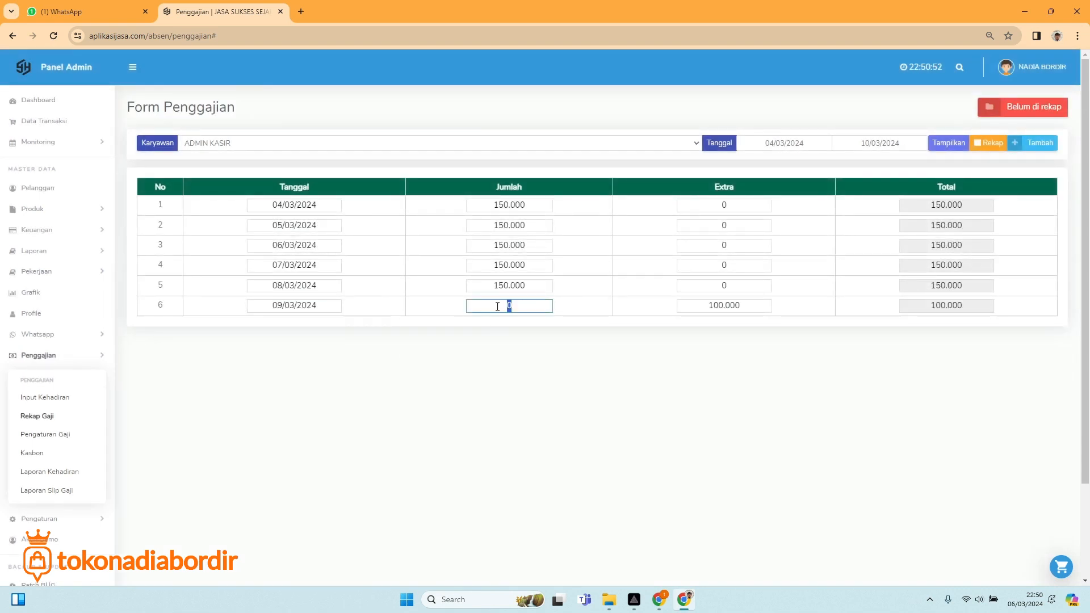
text(1500000)
click(545, 378)
click(957, 145)
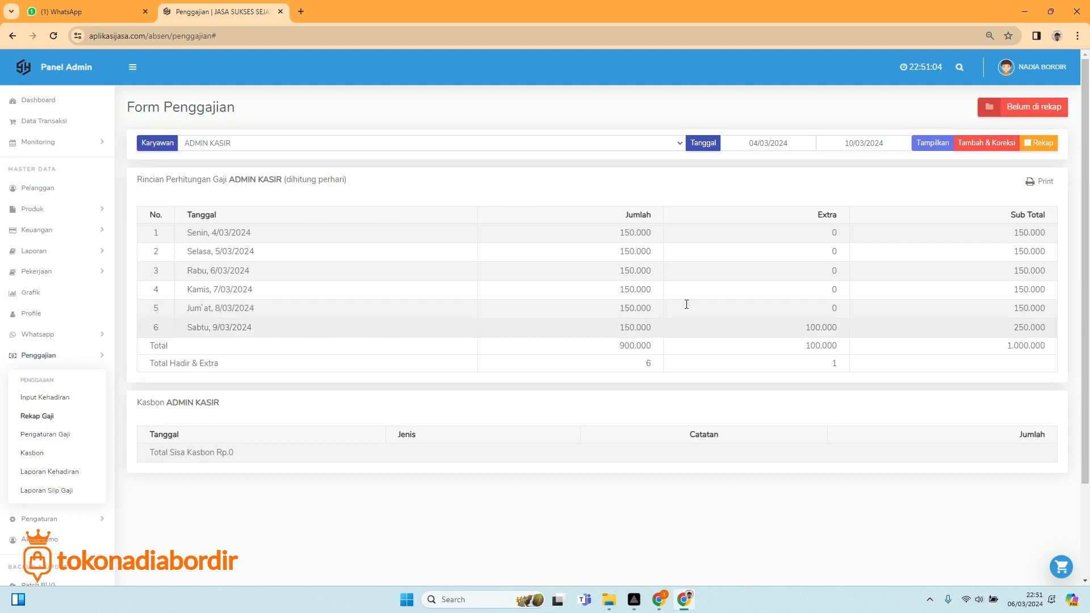
Start ADMIN KASIR's salary recap, paying in cash (Tunai) from Kas Kecil.
click(1040, 145)
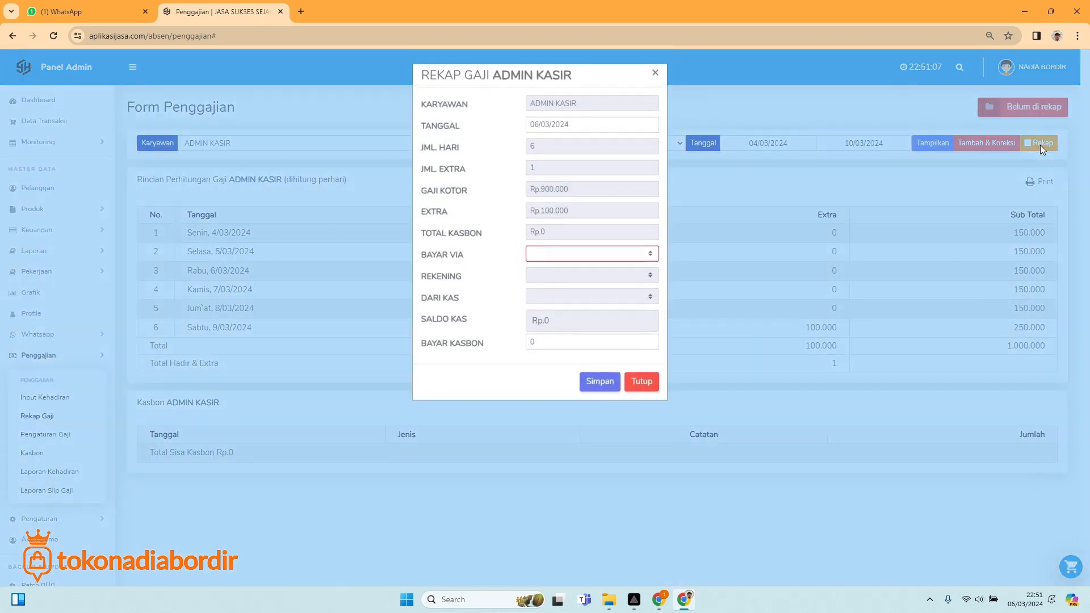
click(570, 256)
click(552, 279)
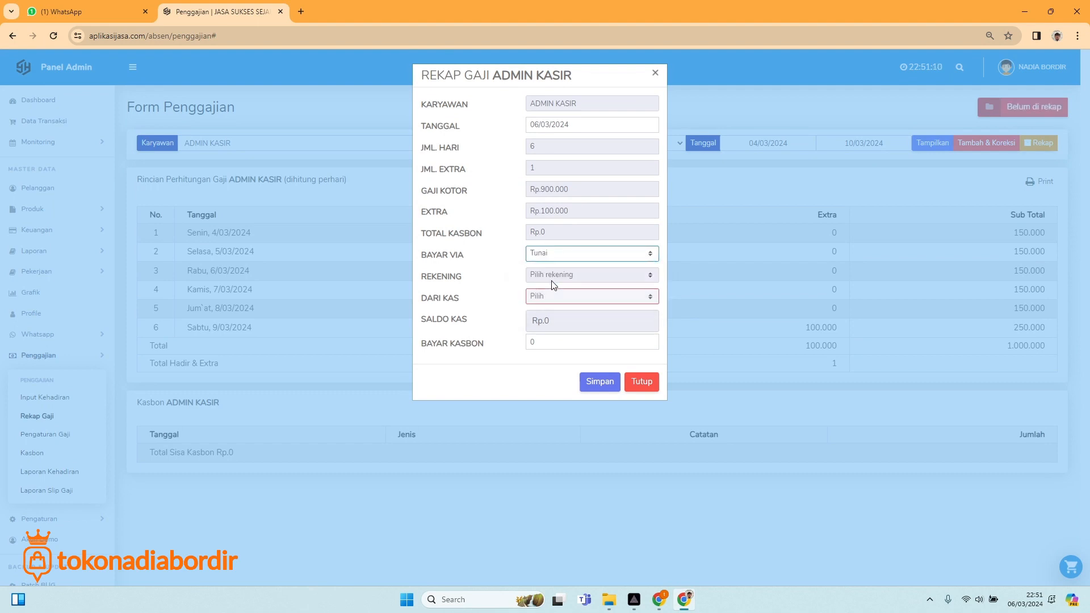
click(565, 296)
click(549, 256)
click(549, 256)
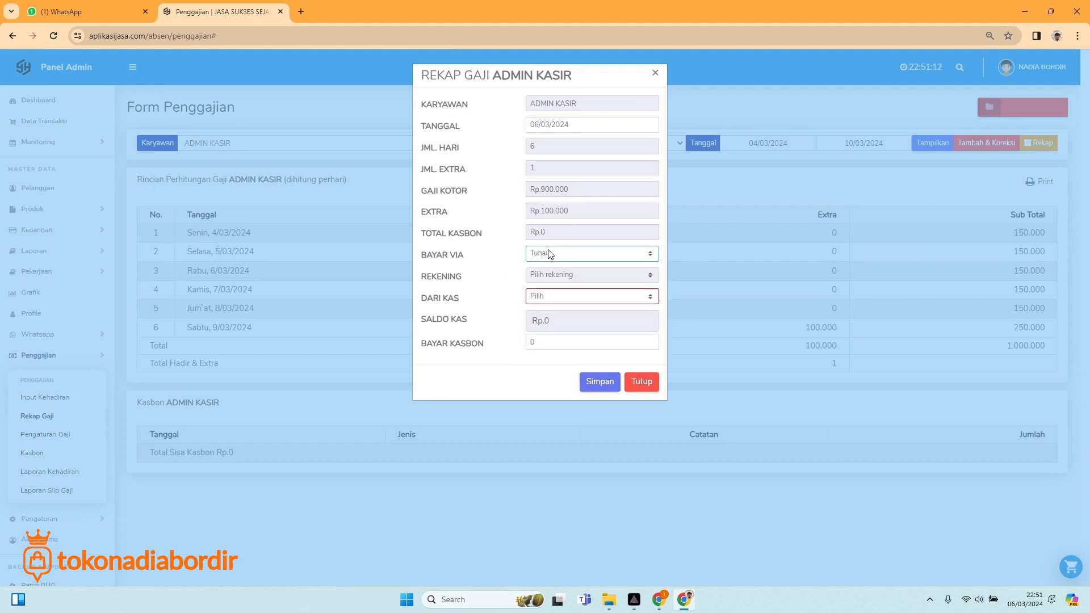
click(549, 256)
click(550, 289)
click(553, 256)
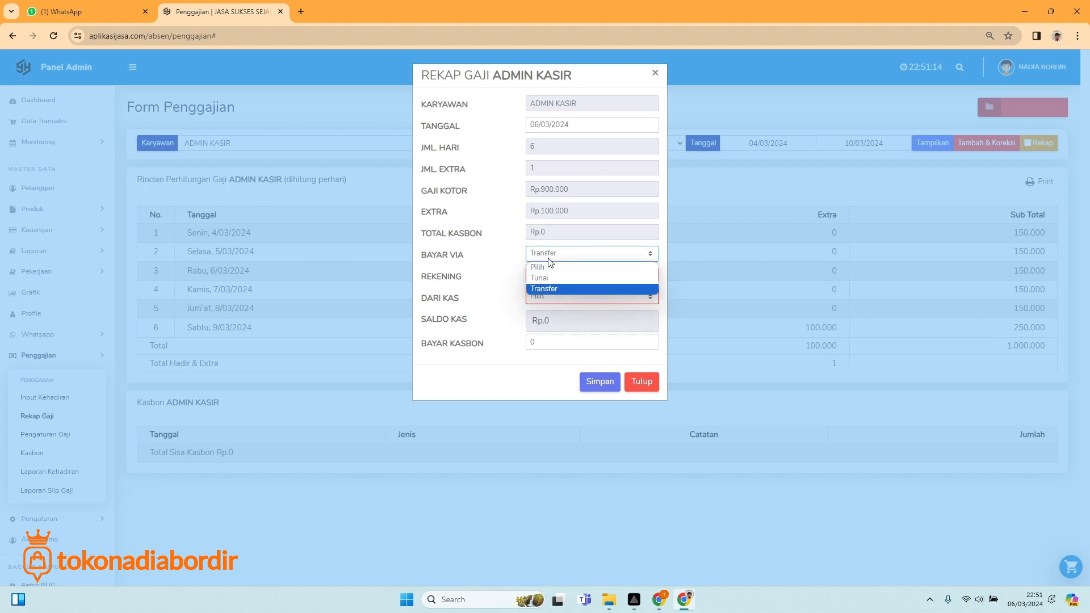
click(551, 279)
click(554, 297)
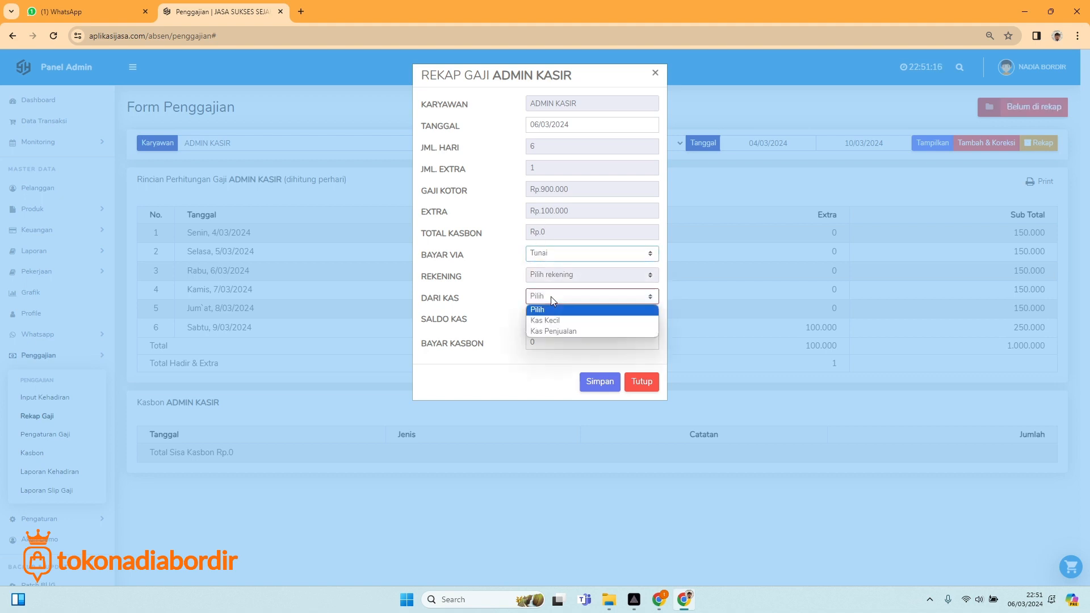
click(542, 319)
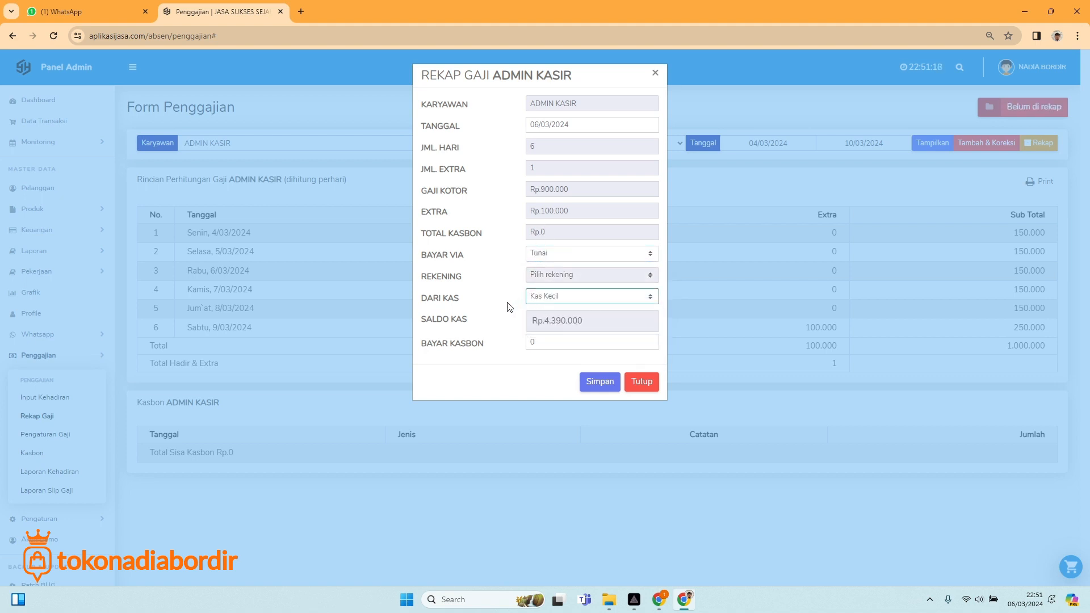
Leave kasbon repayment at 0 and save ADMIN KASIR's 1.000.000 recap.
click(543, 340)
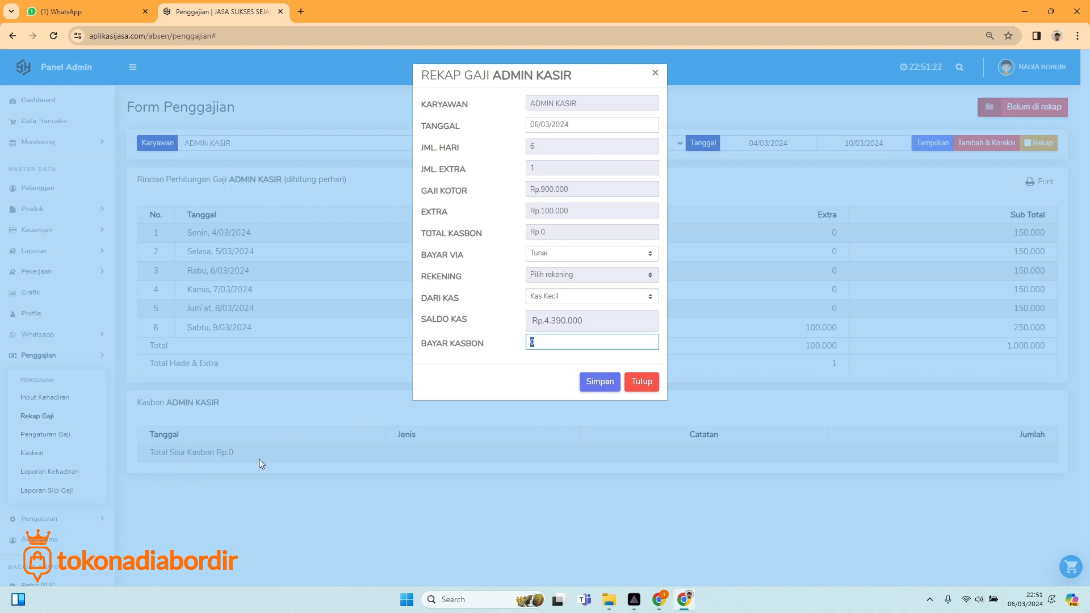
click(528, 380)
click(599, 381)
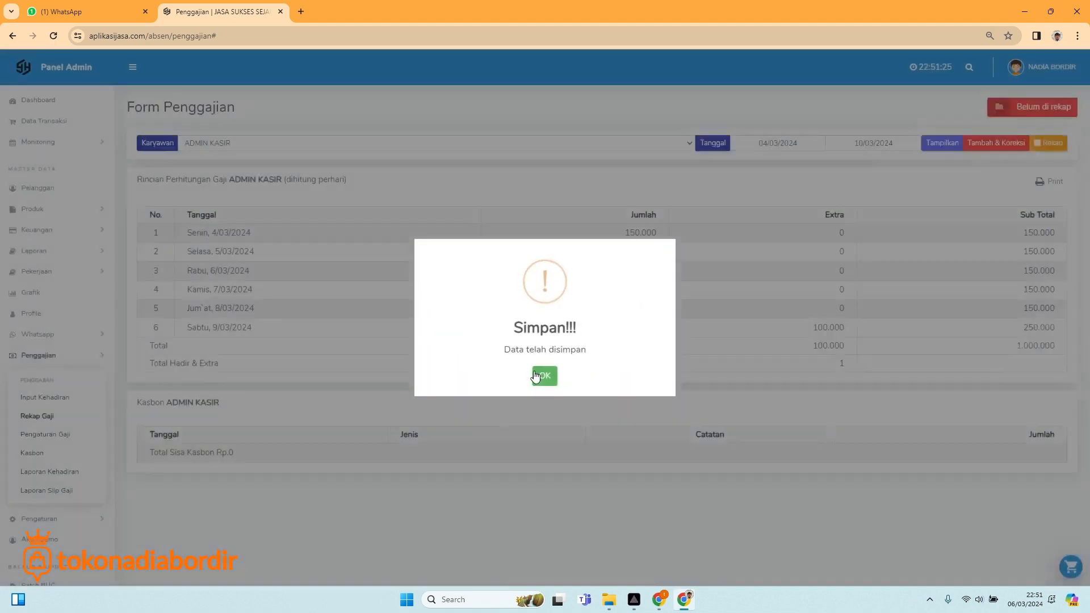
click(546, 376)
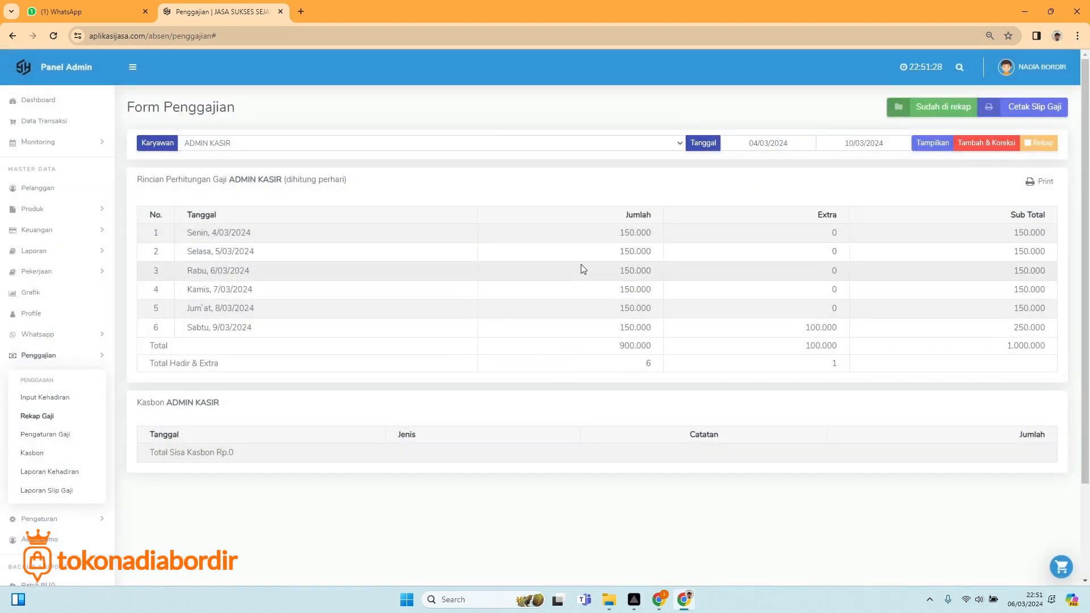
click(1026, 108)
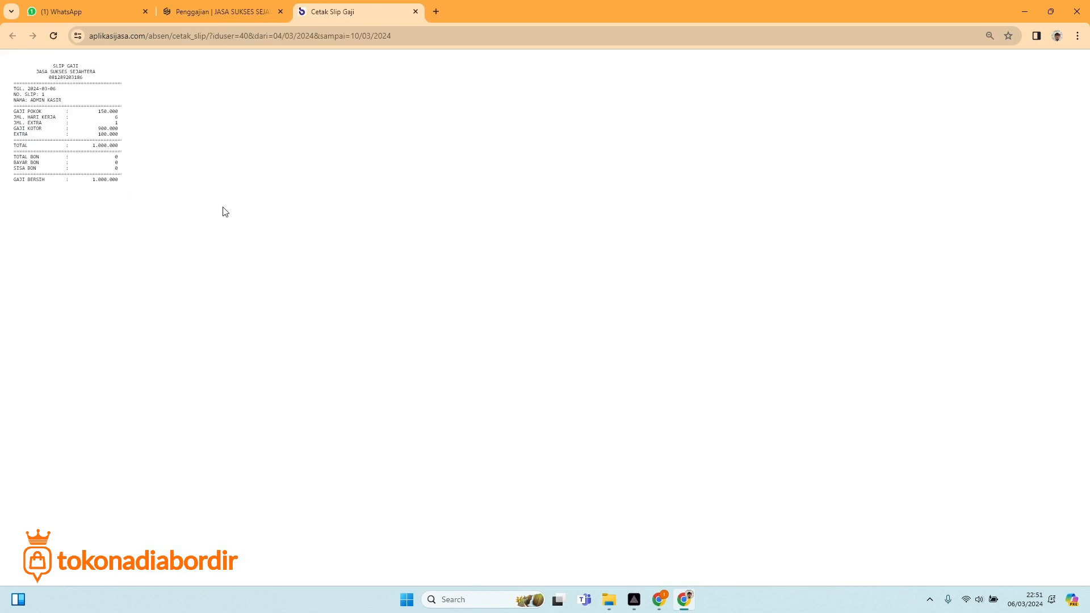
right_click(50, 134)
click(90, 214)
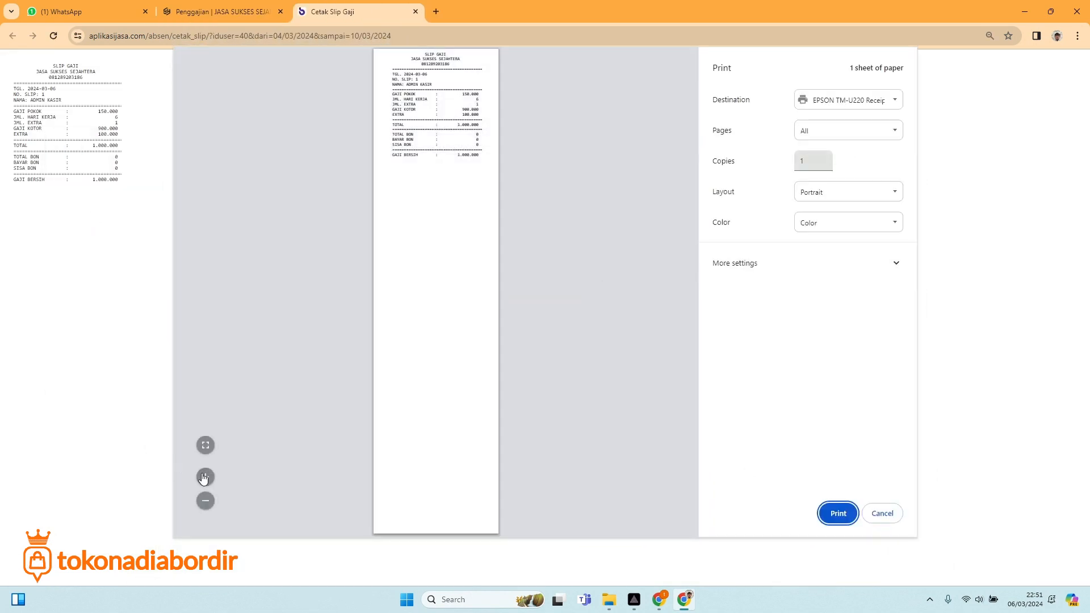
click(205, 477)
click(205, 477)
click(205, 477)
click(205, 477)
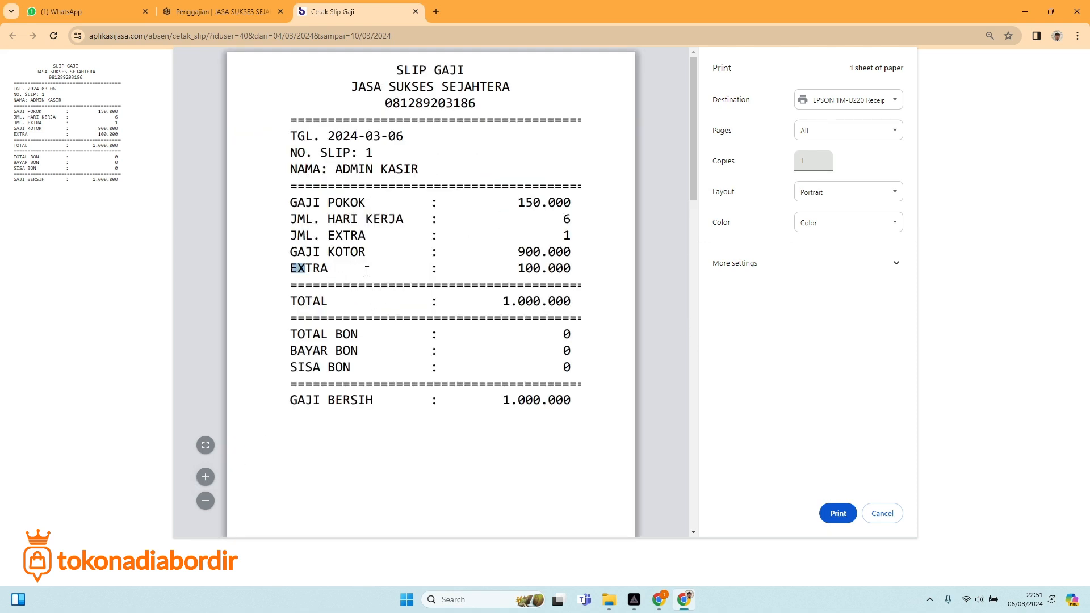
drag(521, 272, 577, 275)
click(528, 202)
drag(525, 252, 545, 254)
drag(338, 220, 403, 222)
click(568, 223)
drag(313, 238, 486, 246)
click(560, 234)
drag(296, 252, 370, 253)
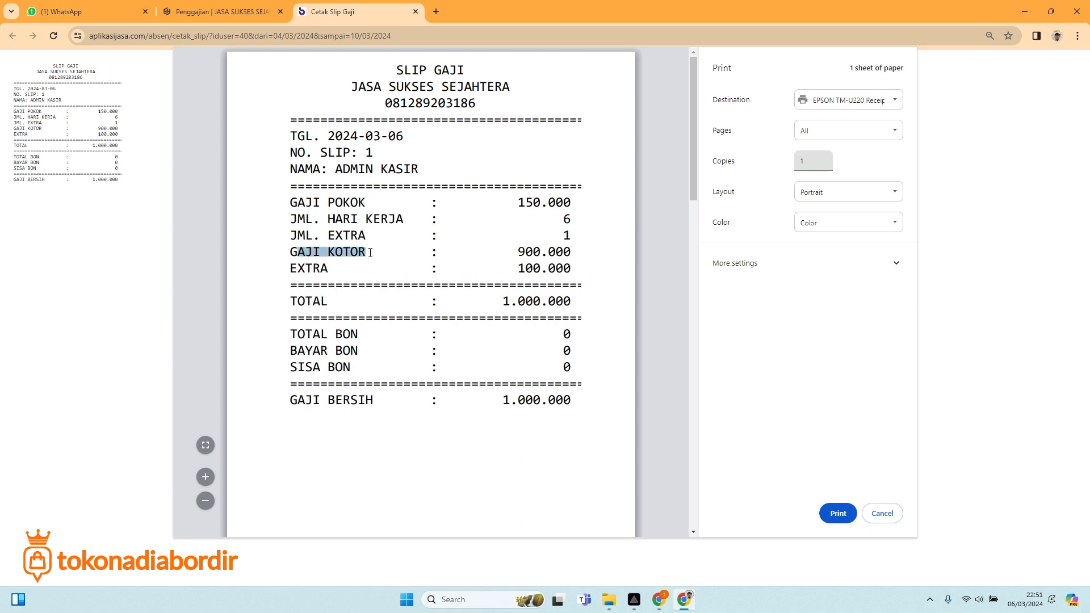
drag(525, 251, 579, 251)
drag(312, 270, 358, 262)
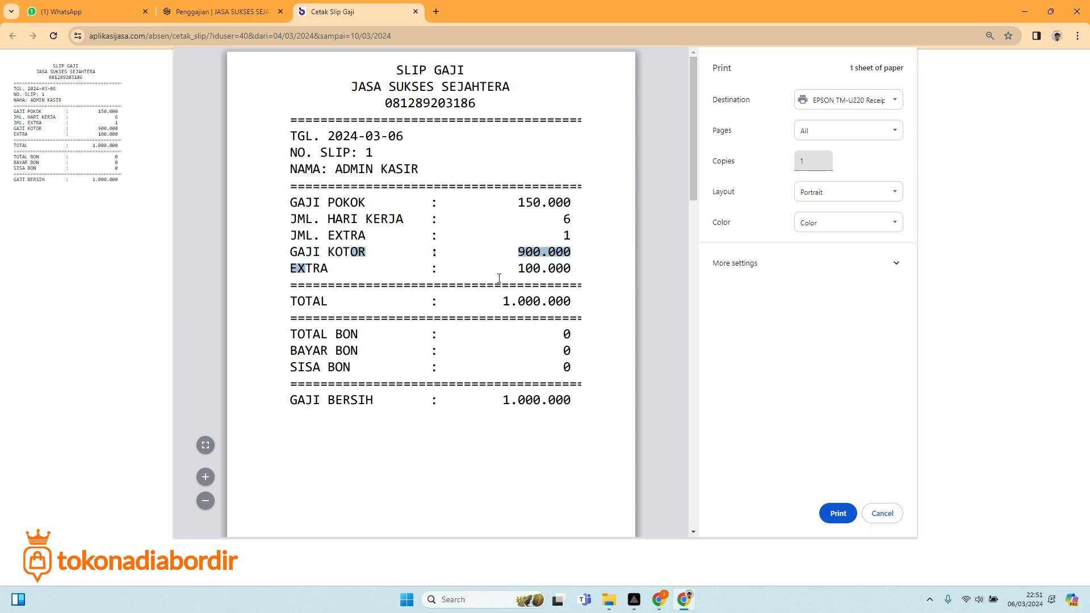
click(520, 275)
drag(290, 304, 330, 305)
drag(520, 305, 572, 304)
click(346, 353)
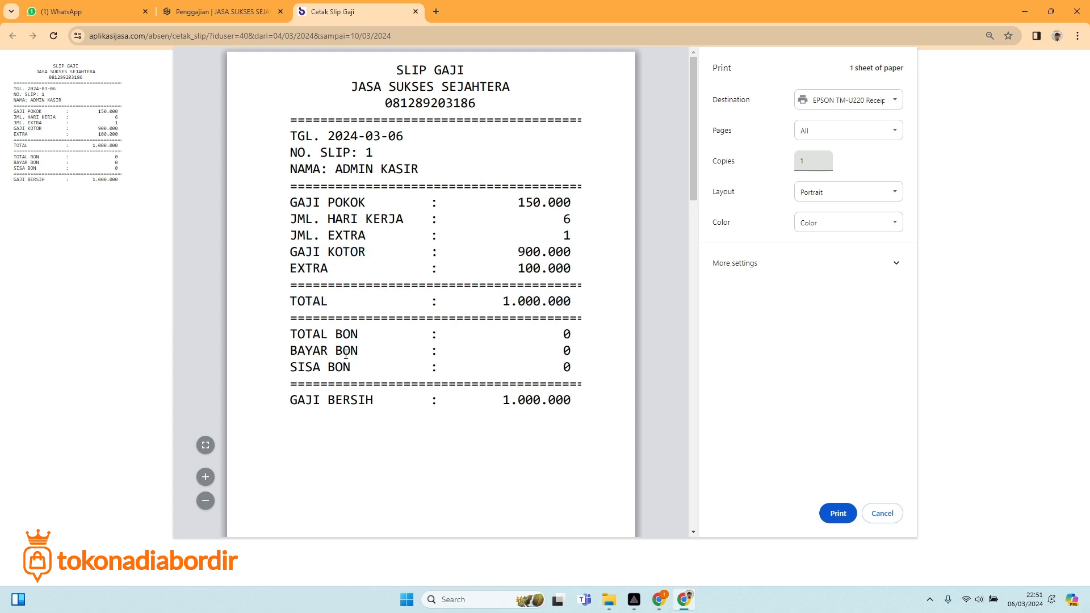
drag(291, 401, 373, 401)
drag(549, 402, 557, 413)
click(881, 512)
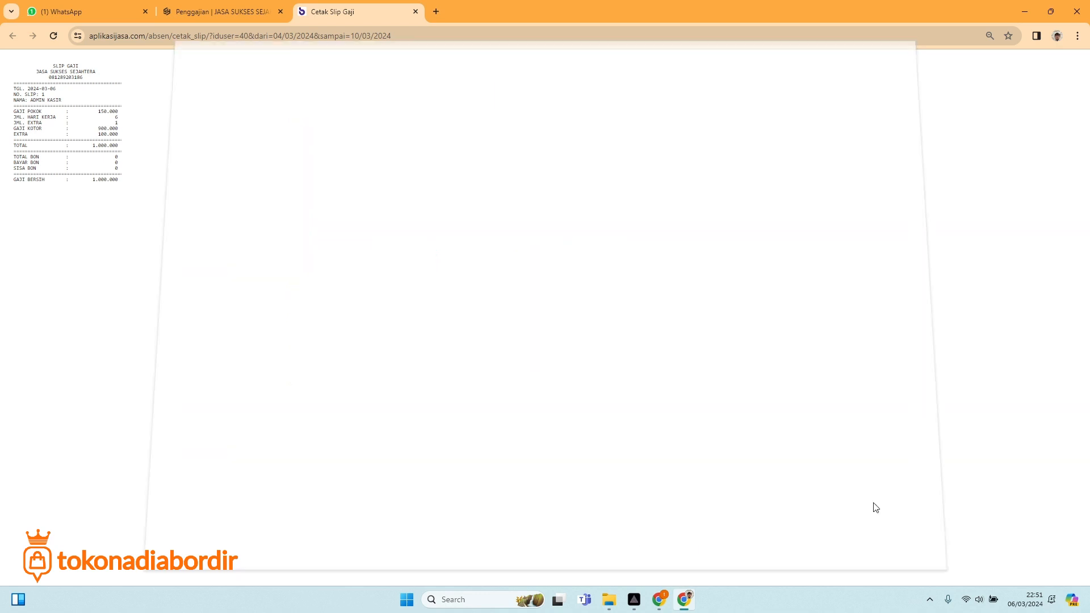
click(415, 12)
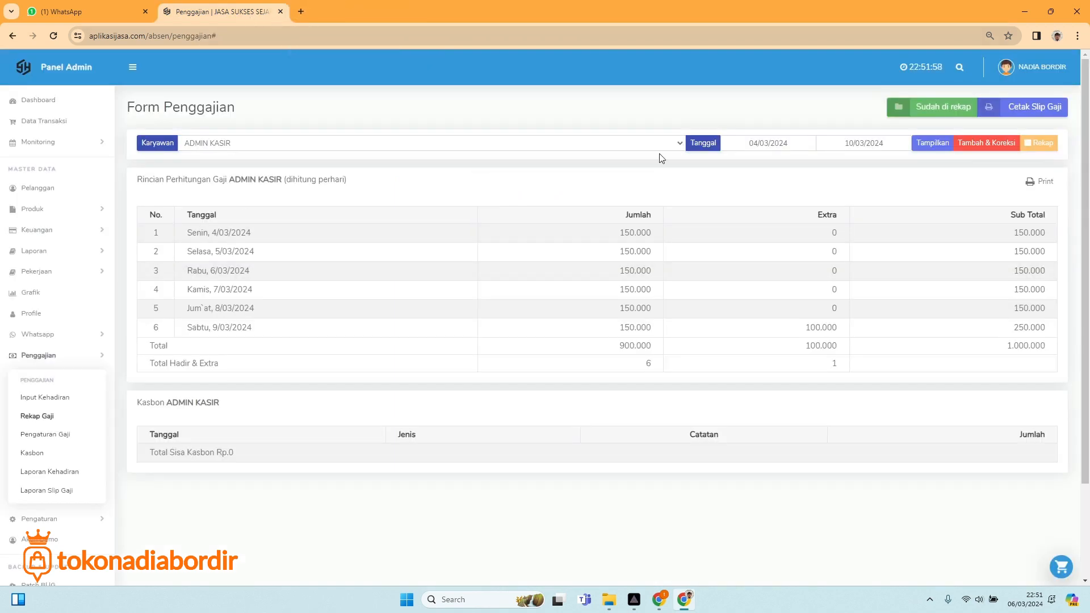
Load ANGGA's four-day 600.000 payroll and start its salary recap.
click(356, 140)
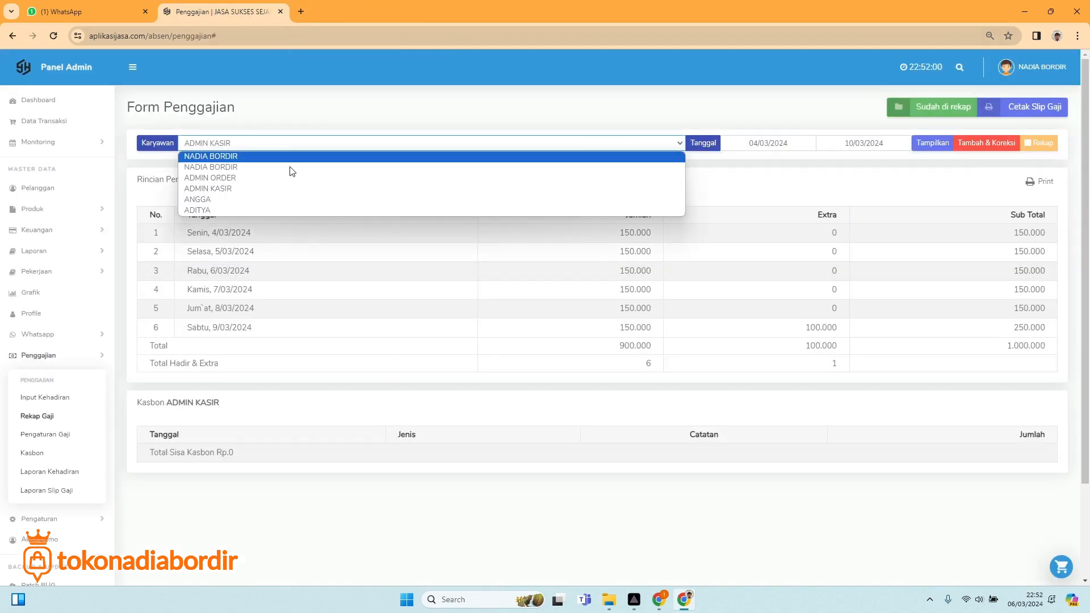
click(245, 201)
click(925, 143)
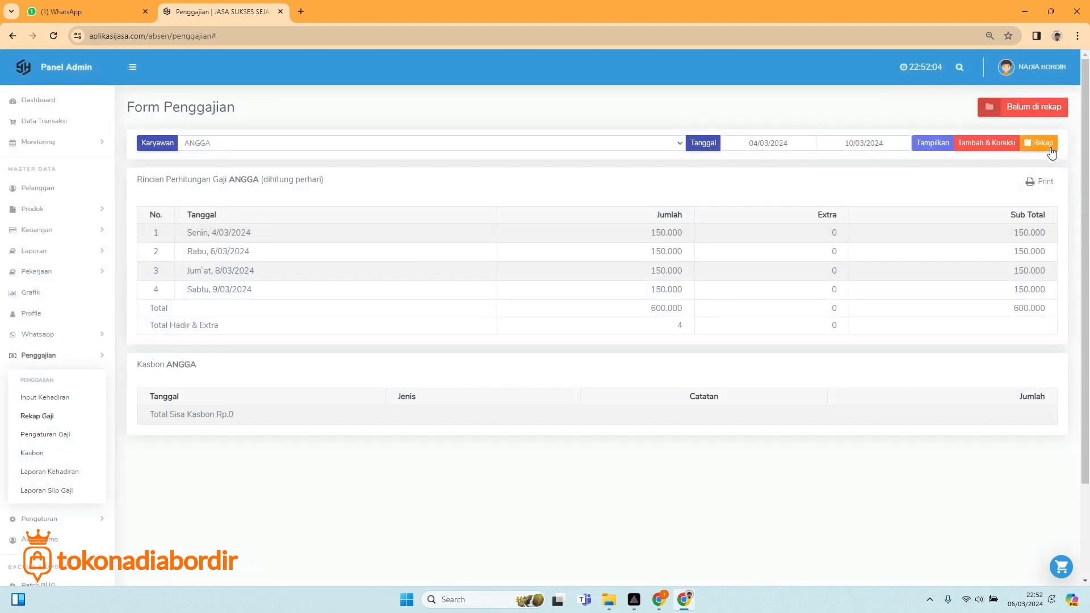
click(1039, 145)
Pay ANGGA's salary in cash (Tunai) from Kas Kecil and save the recap.
click(559, 255)
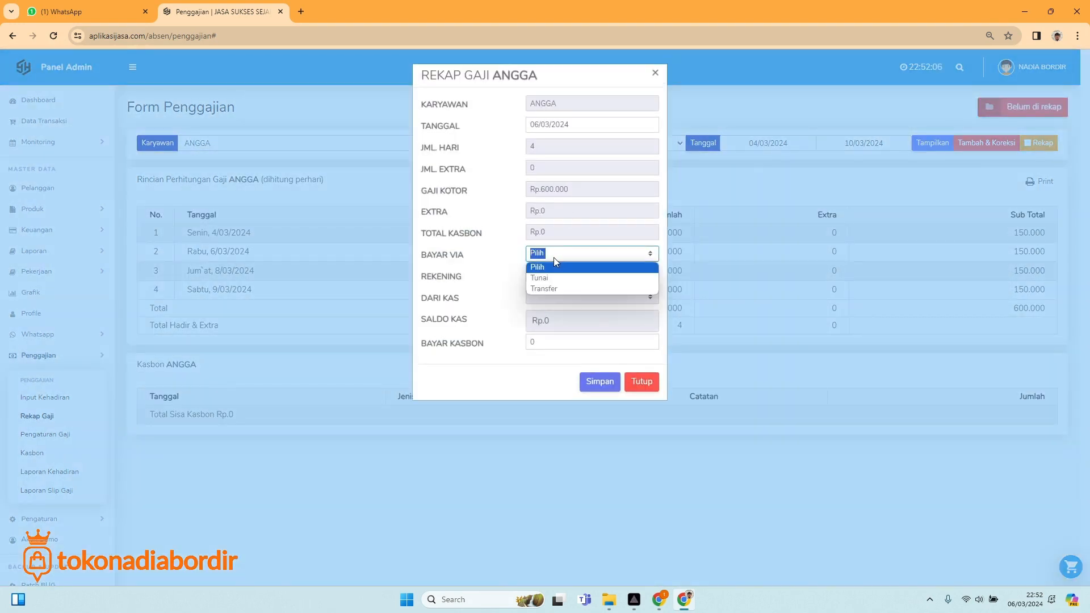
click(553, 278)
click(556, 296)
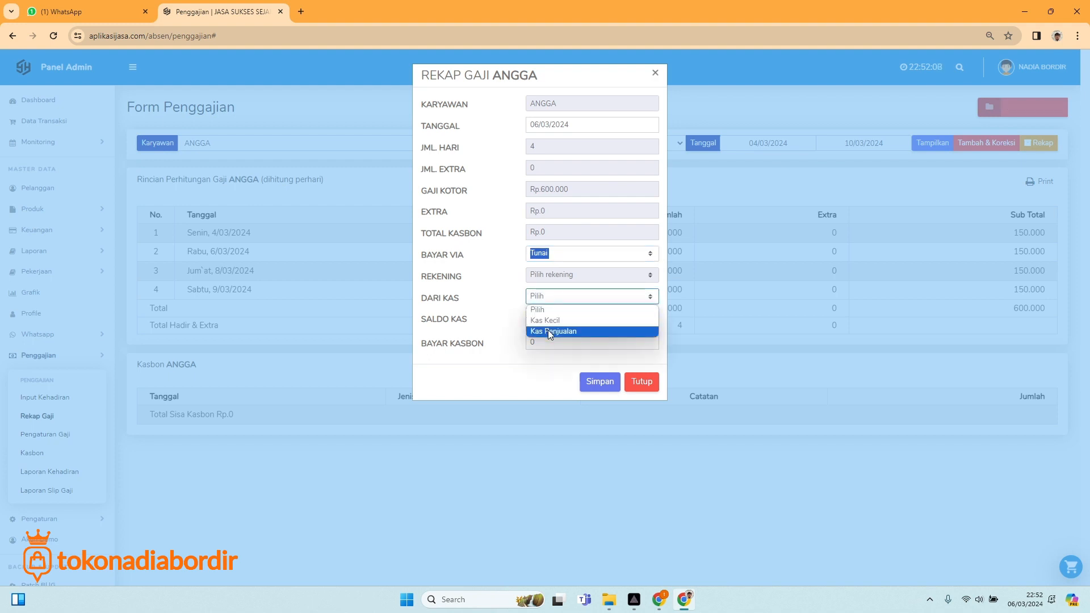
click(554, 331)
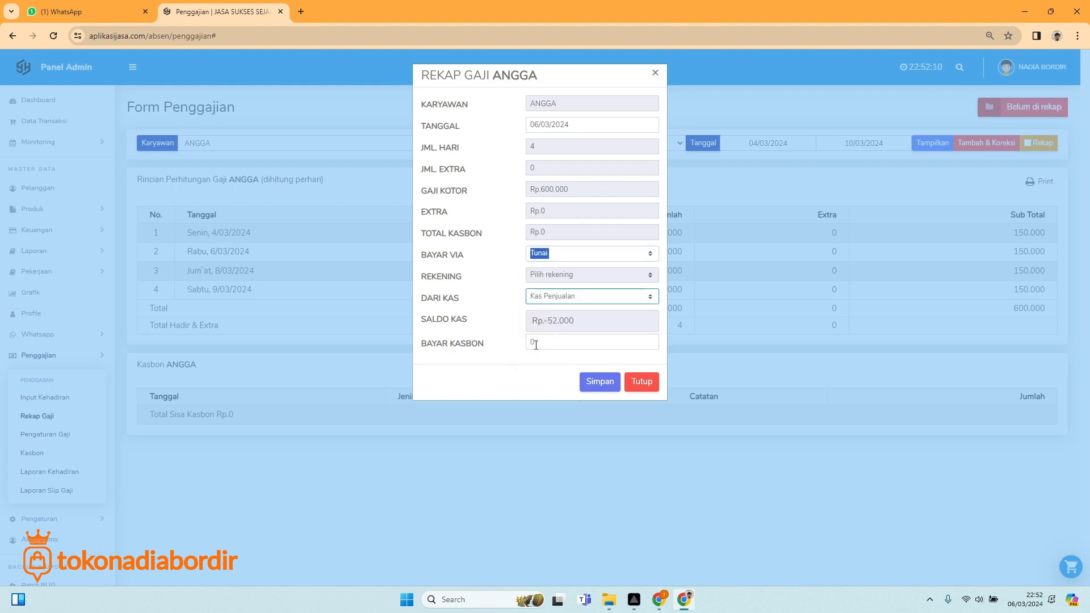
click(568, 298)
click(559, 321)
click(599, 381)
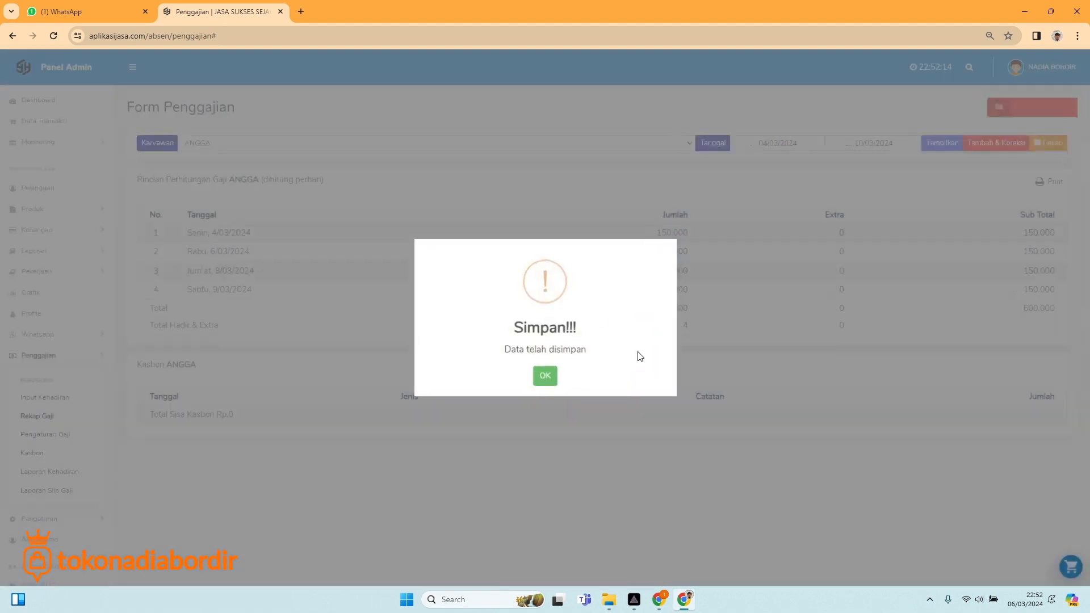
click(545, 375)
Load ADITYA's 900.000 payroll and kasbon, and start its salary recap.
click(292, 142)
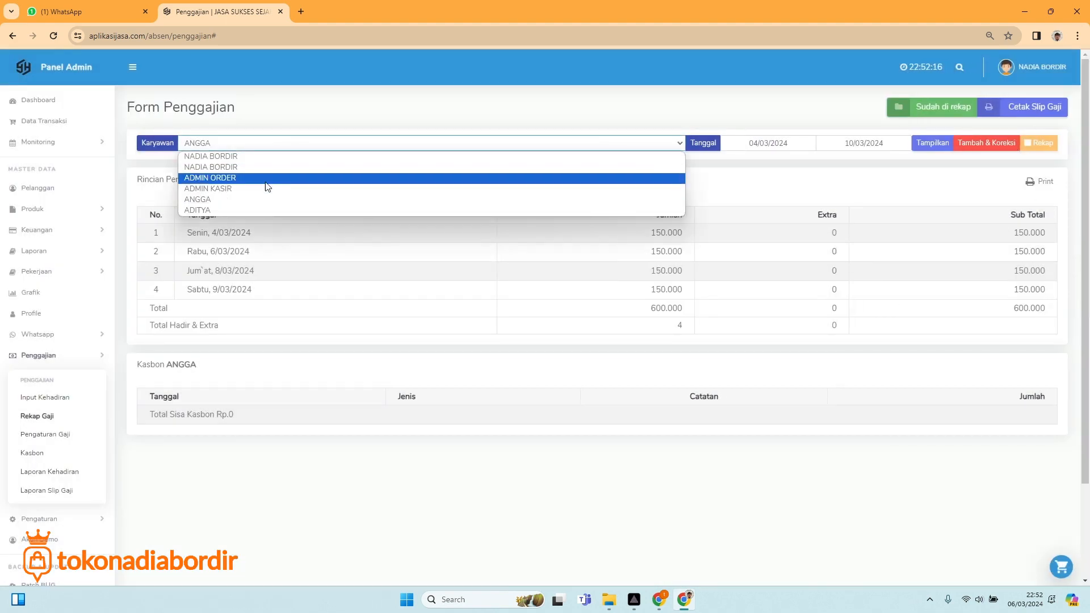
click(249, 210)
click(935, 144)
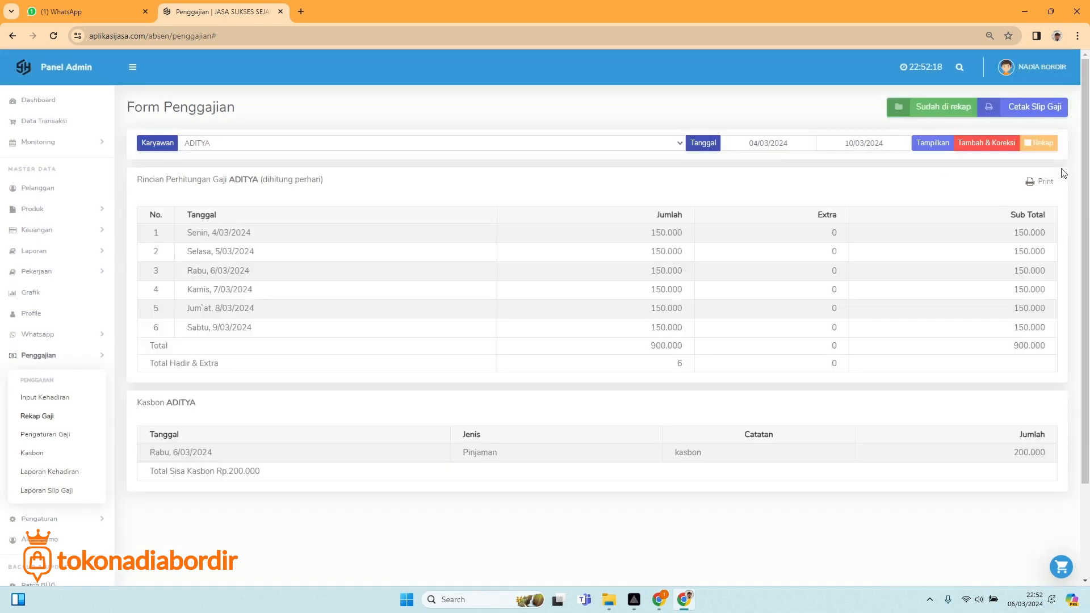
click(1033, 143)
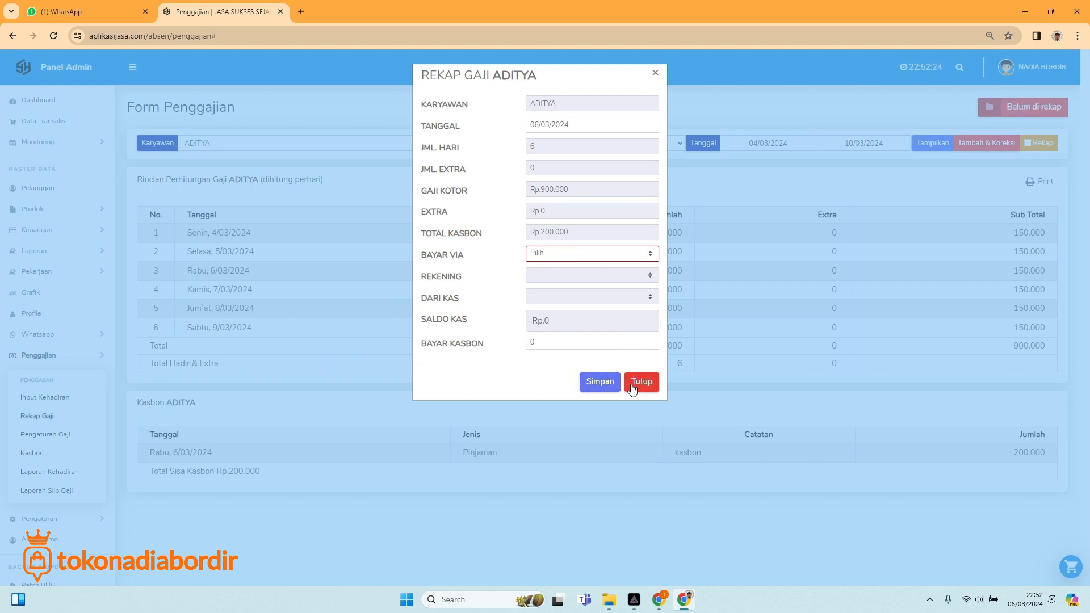
Pay ADITYA in cash from Kas Kecil, deducting the full 200.000 kasbon, and save.
click(568, 254)
click(564, 278)
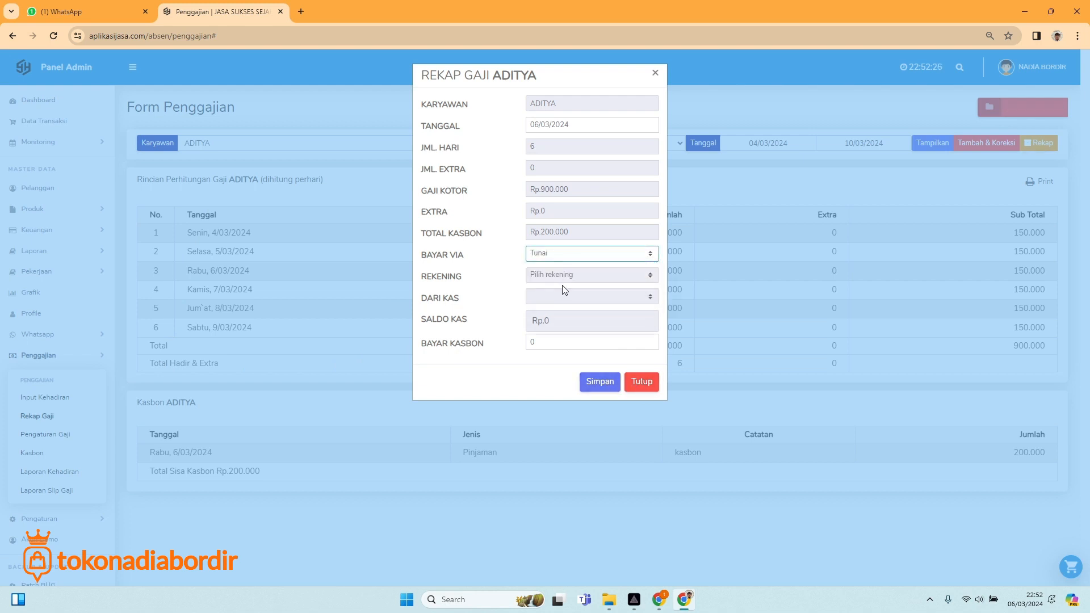
click(564, 296)
click(564, 316)
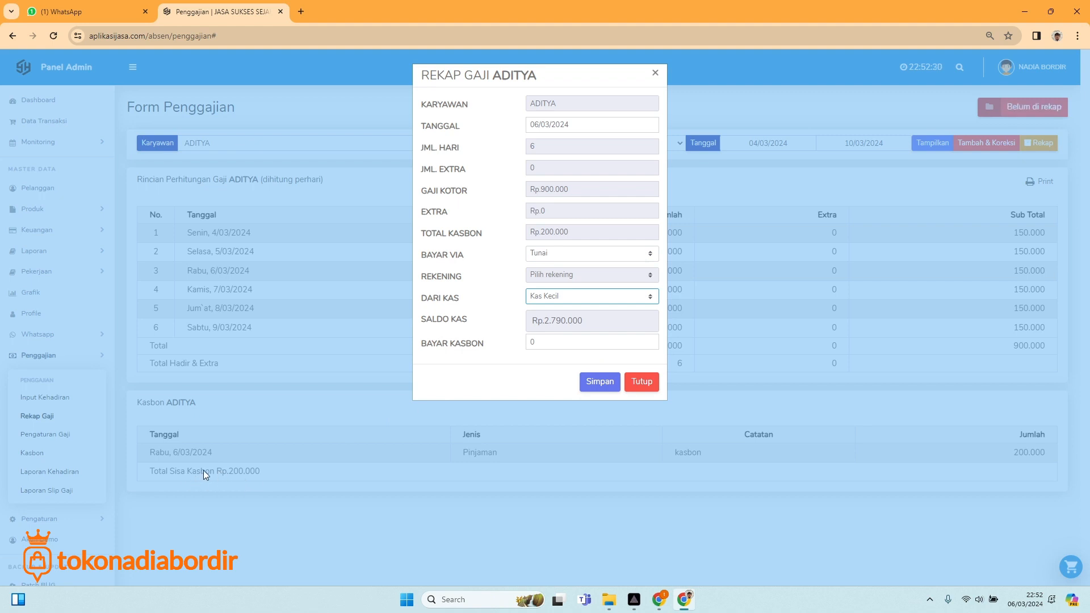
click(539, 343)
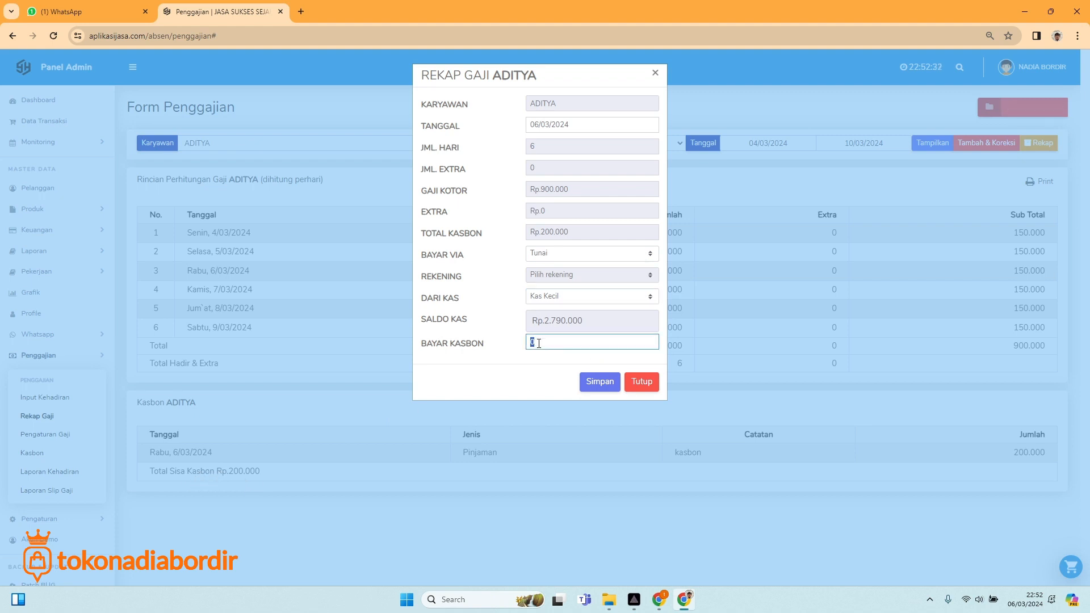
text(2000000)
click(586, 378)
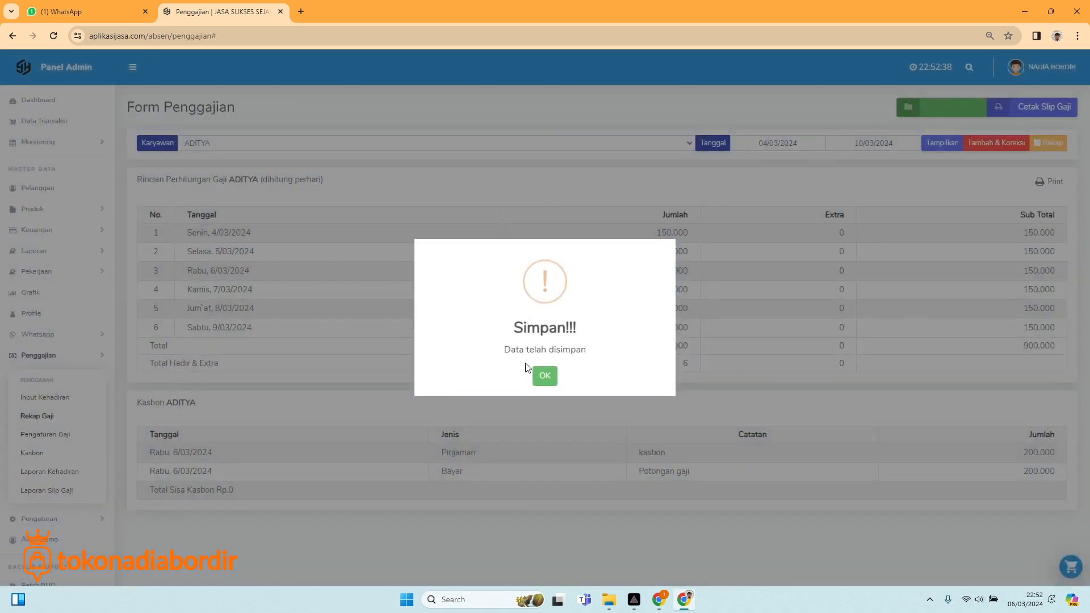
click(540, 374)
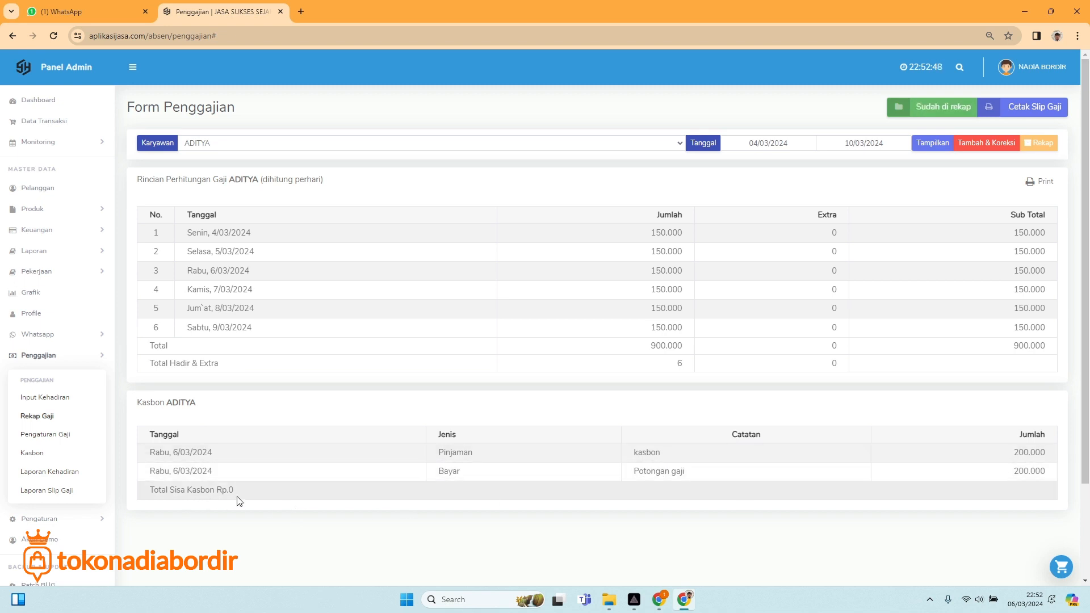
Open ADITYA's printable salary slip, then reload ANGGA's payroll in the form.
click(1042, 112)
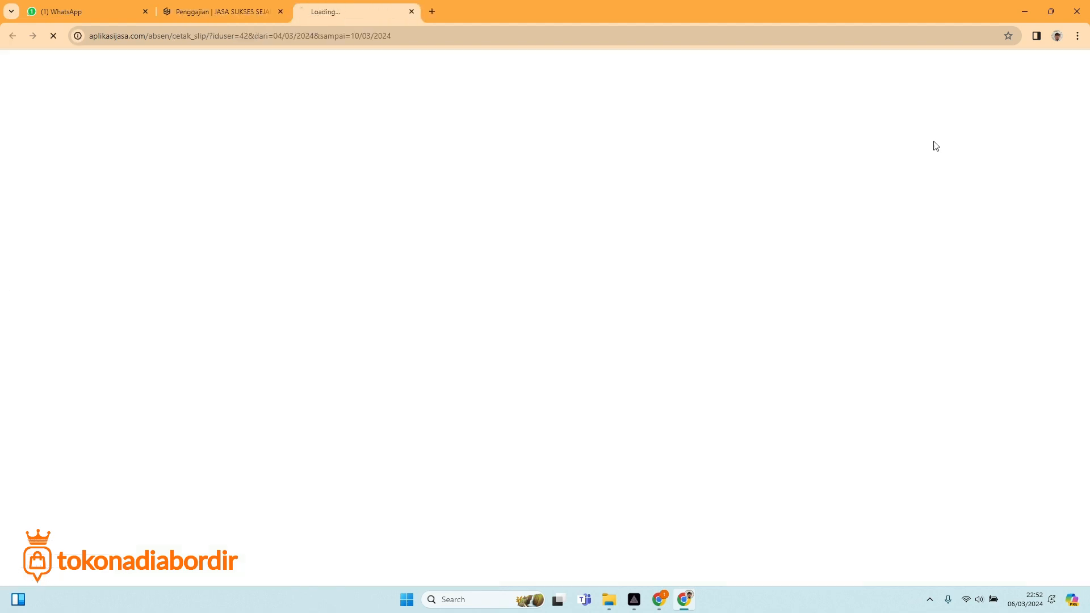
click(240, 19)
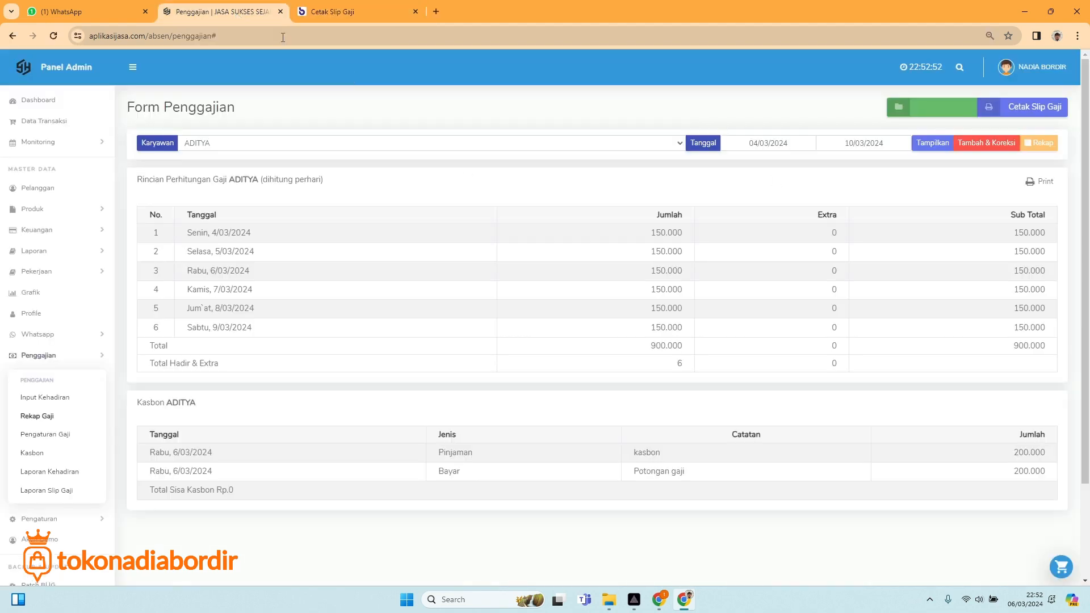
click(637, 150)
click(318, 200)
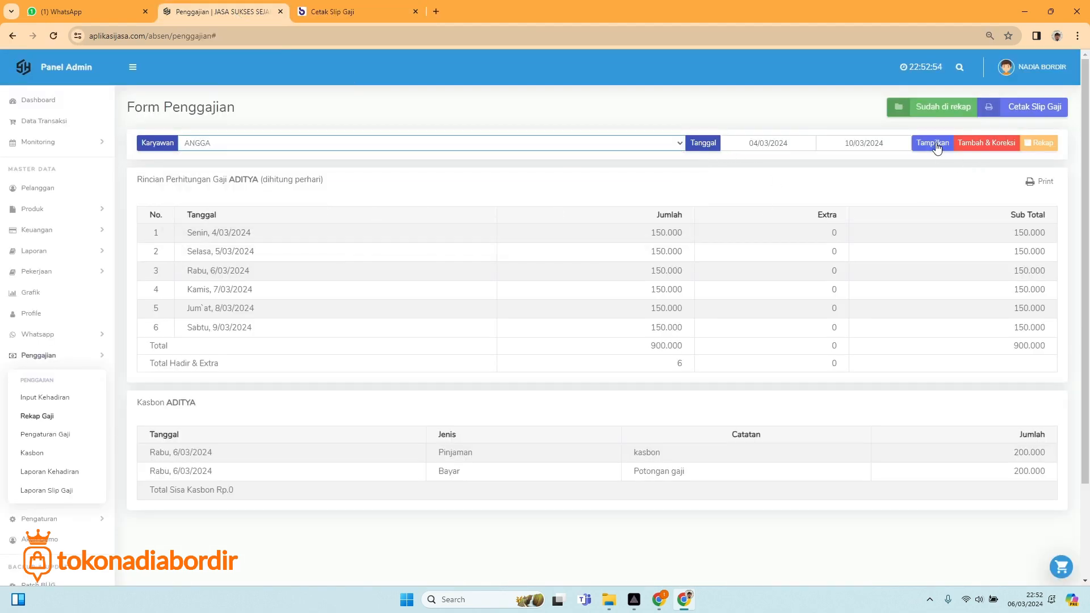
click(933, 142)
Preview ANGGA's salary slip for printing, cancel, and close both Cetak Slip Gaji tabs.
click(1035, 107)
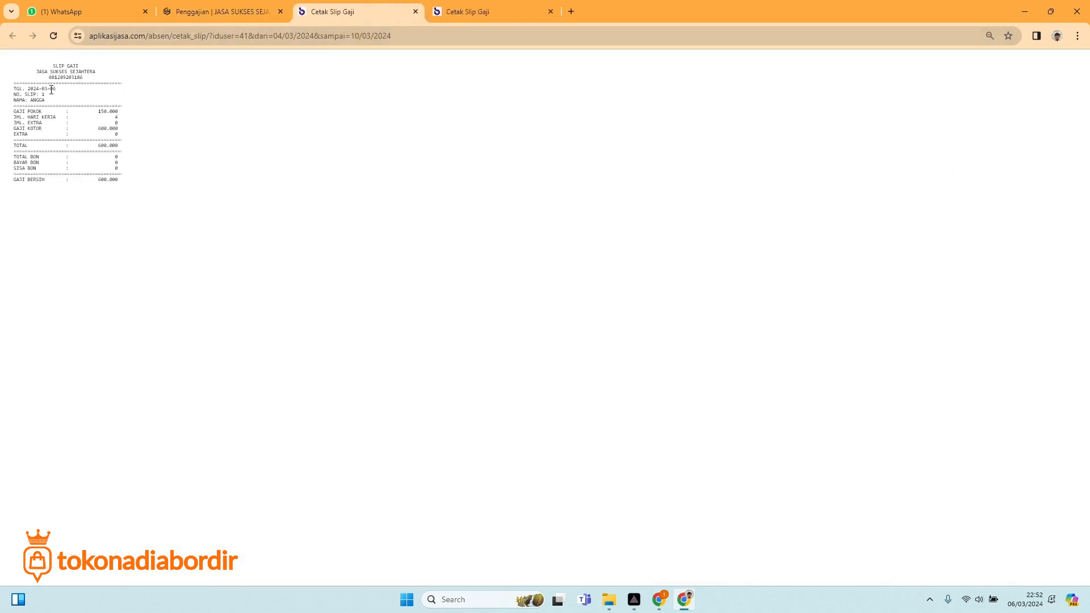
right_click(64, 122)
click(107, 203)
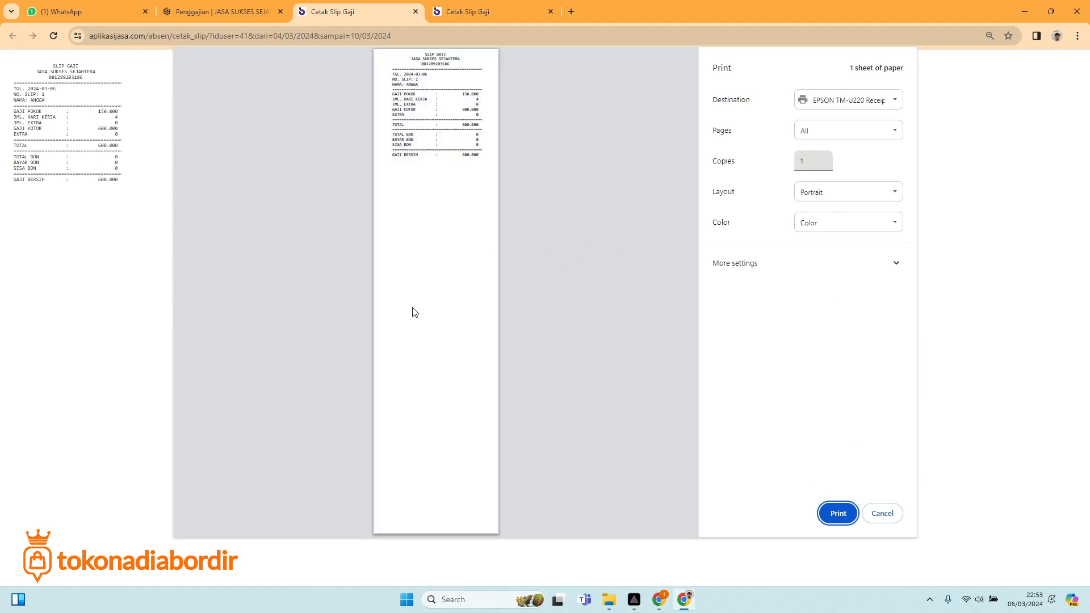
click(205, 477)
click(205, 477)
click(205, 477)
click(205, 477)
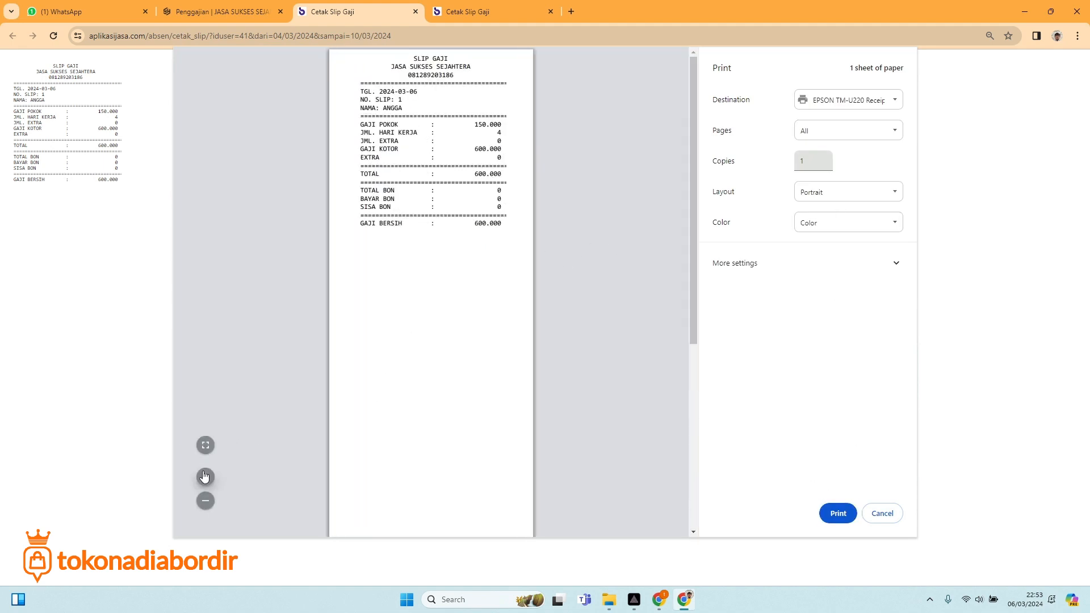
click(205, 477)
click(204, 477)
click(205, 477)
click(205, 477)
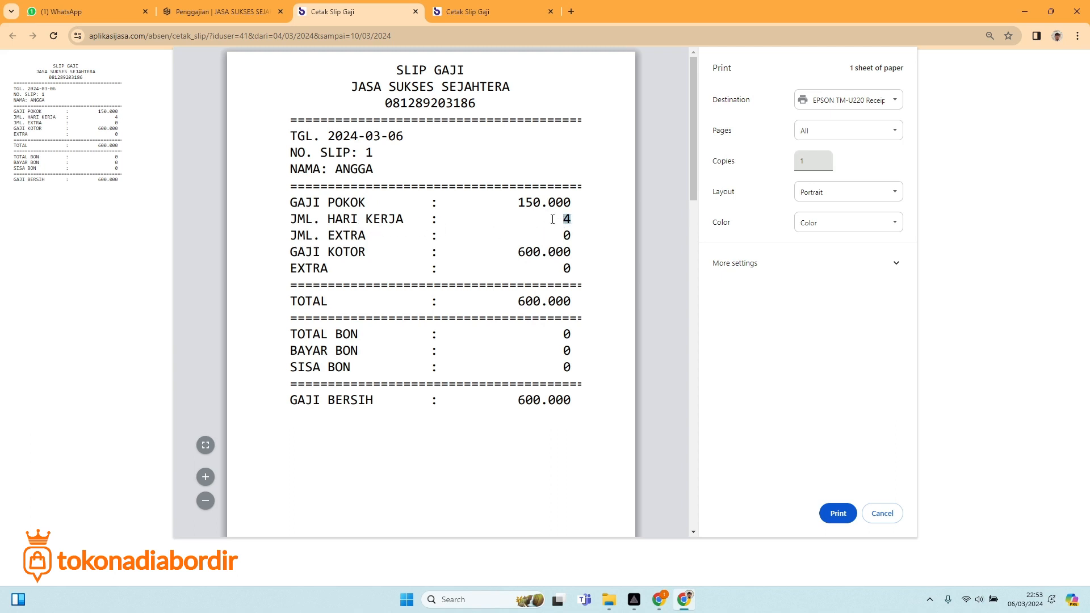
scroll(380, 416, down, 1)
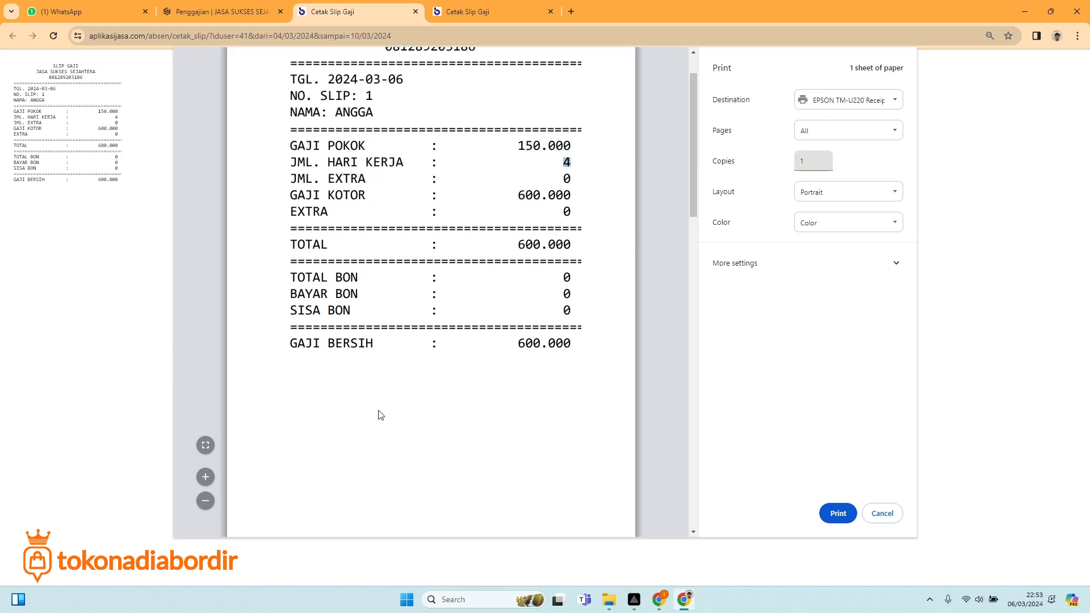
click(881, 513)
click(416, 11)
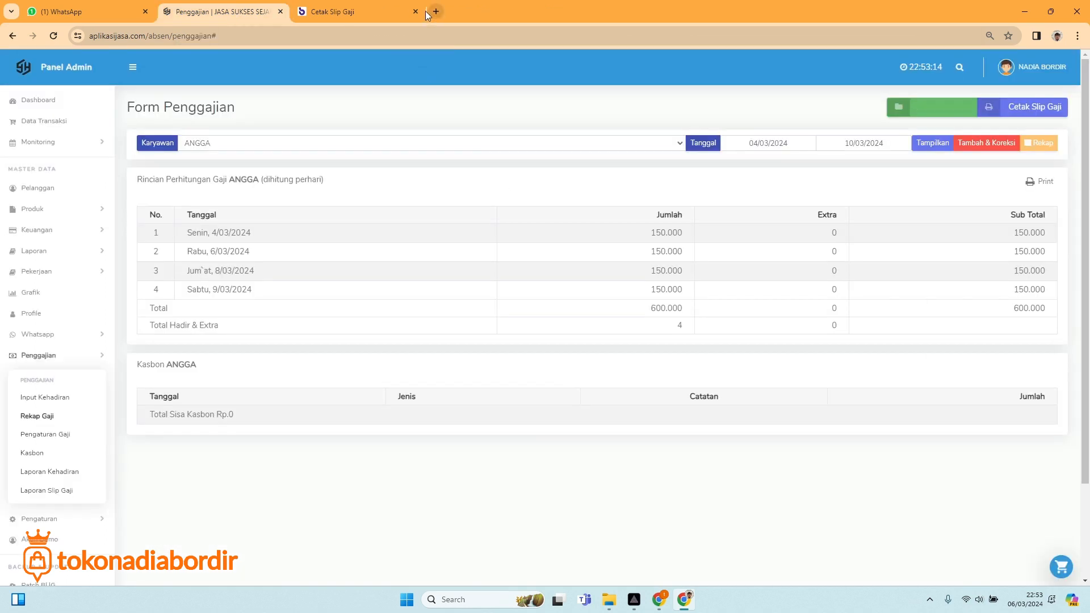
click(415, 11)
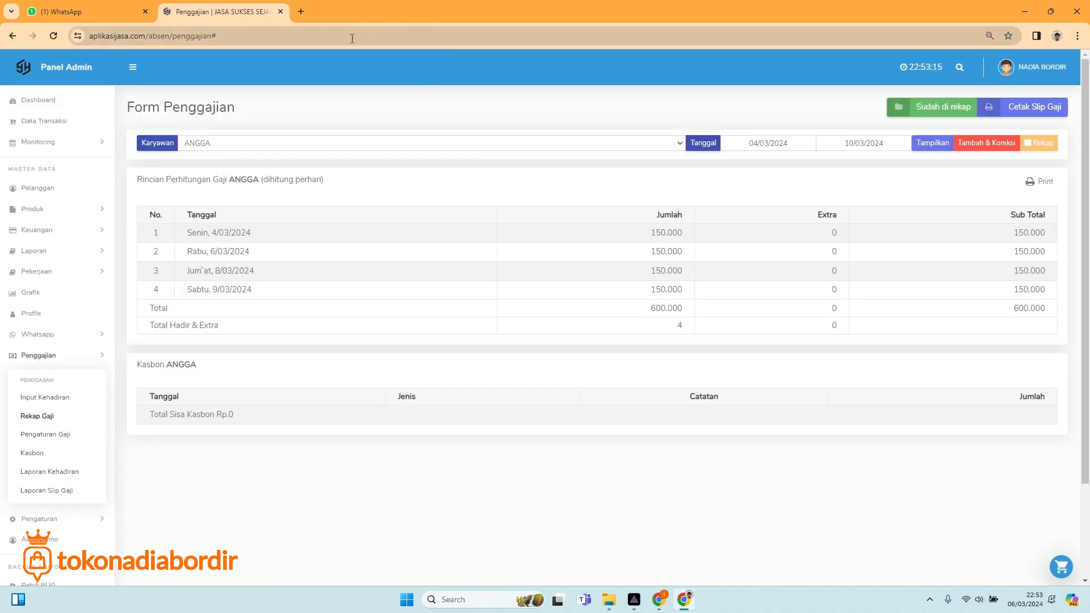
From Pengaturan Gaji, send ADMIN KASIR's 6/03/2024 1.000.000 salary slip to WhatsApp.
click(42, 423)
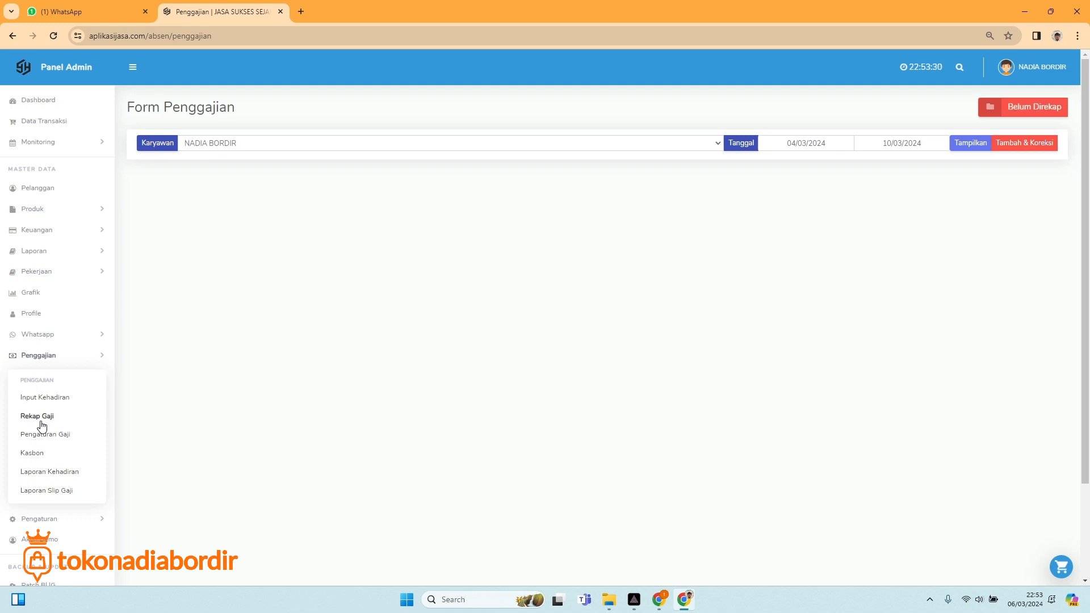
click(69, 435)
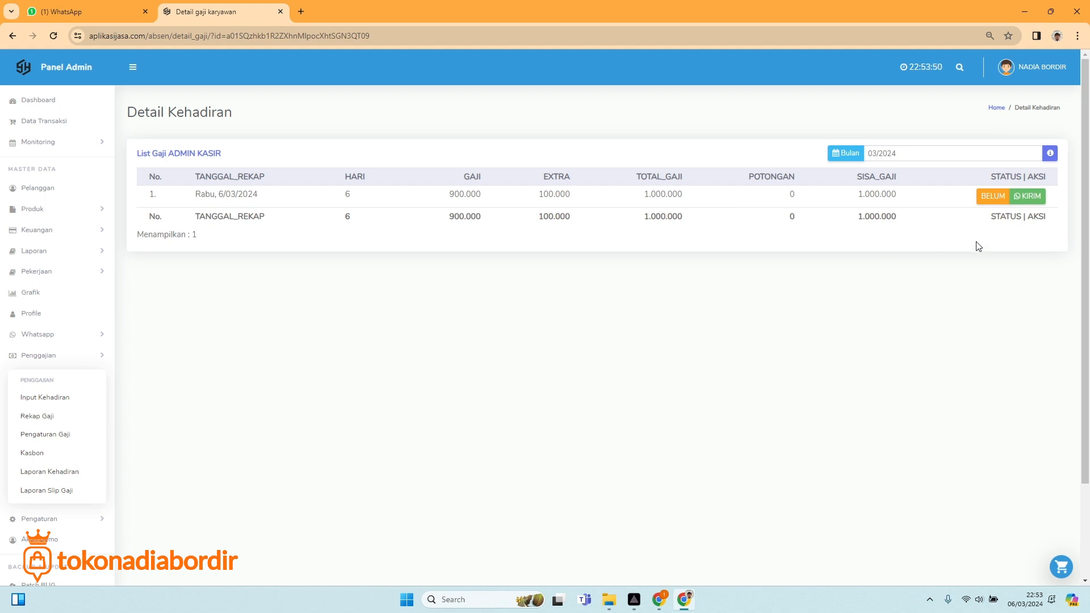
click(1029, 196)
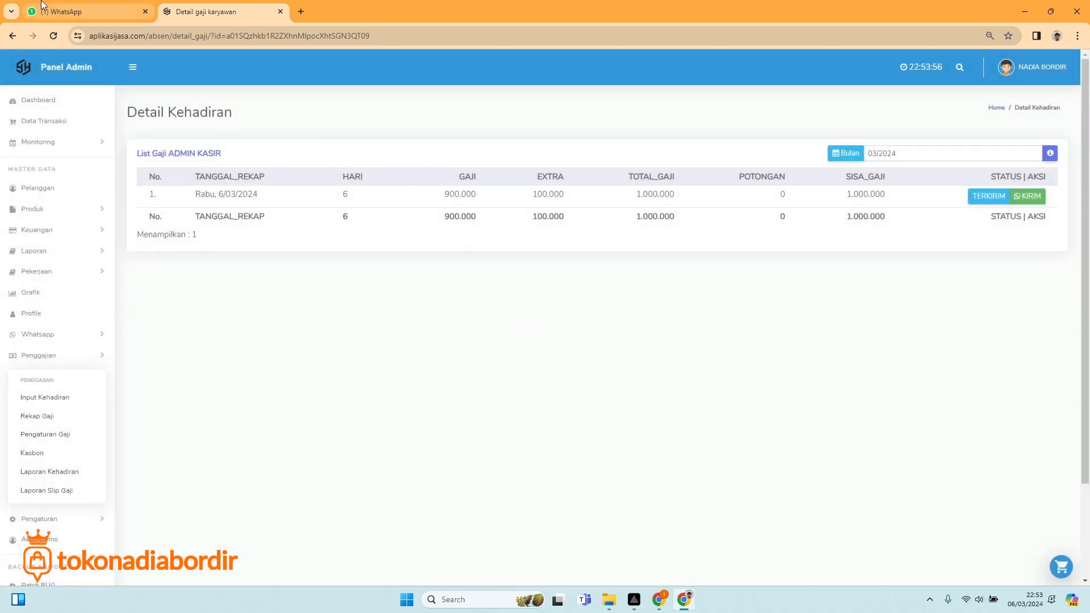
click(85, 11)
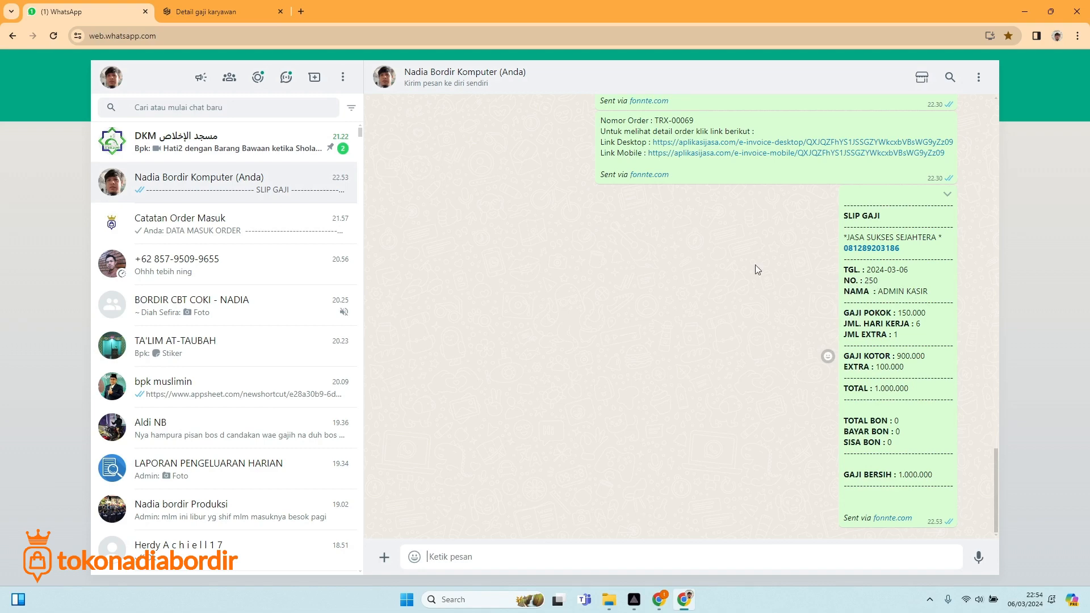
Check ADMIN KASIR's SLIP GAJI message in WhatsApp and return to Pengaturan Gaji.
click(219, 13)
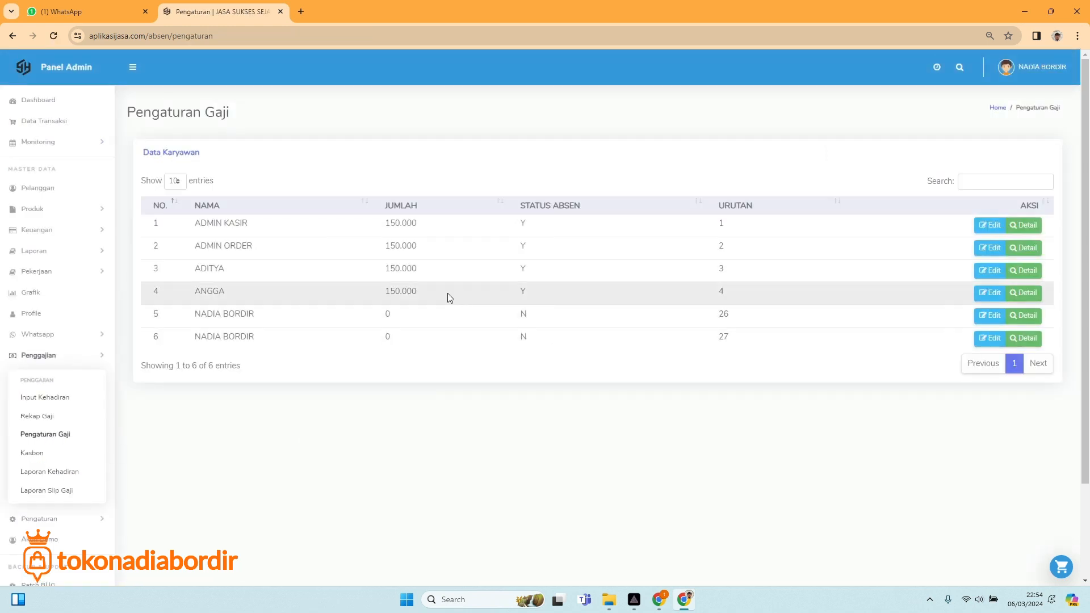
Resend ADMIN KASIR's salary slip to WhatsApp from its Detail list.
click(1024, 227)
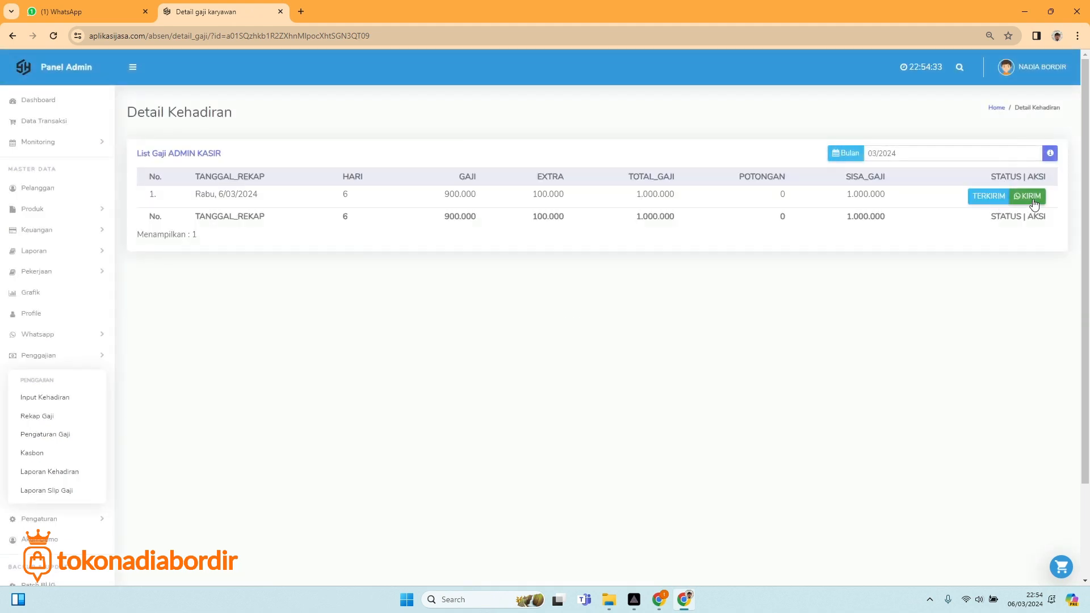
click(1033, 200)
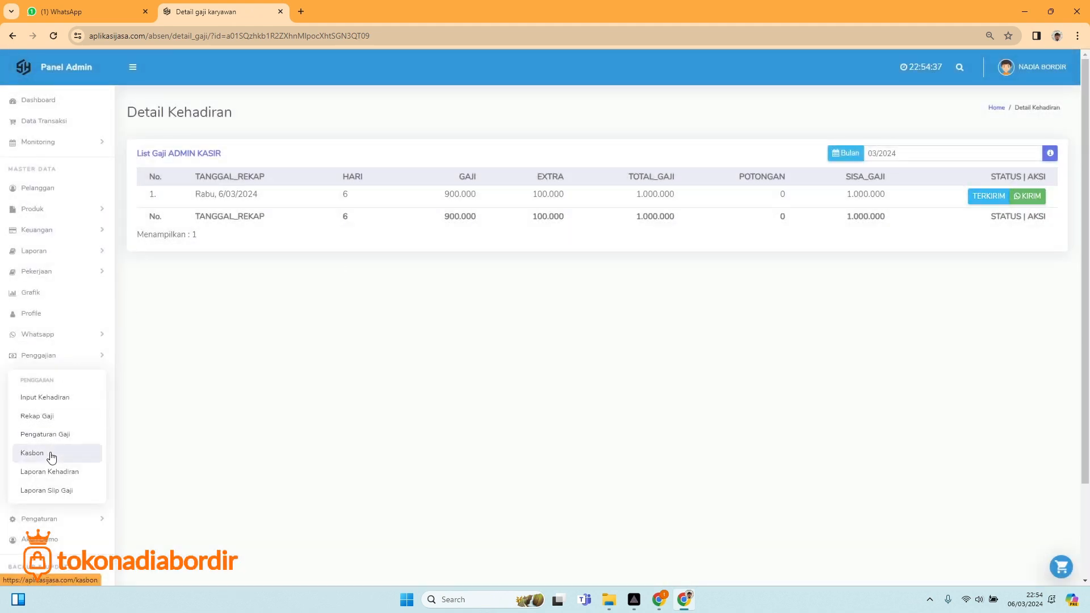
click(45, 434)
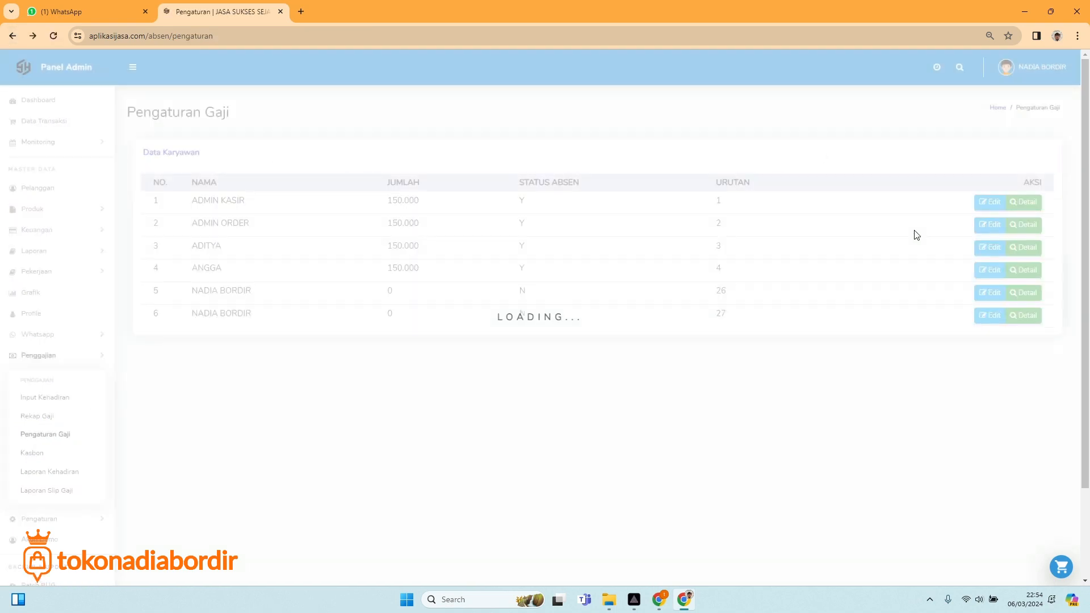
Review ADMIN ORDER's salary history, including page 2, showing the 6/03/2024 recap as BELUM.
click(1025, 249)
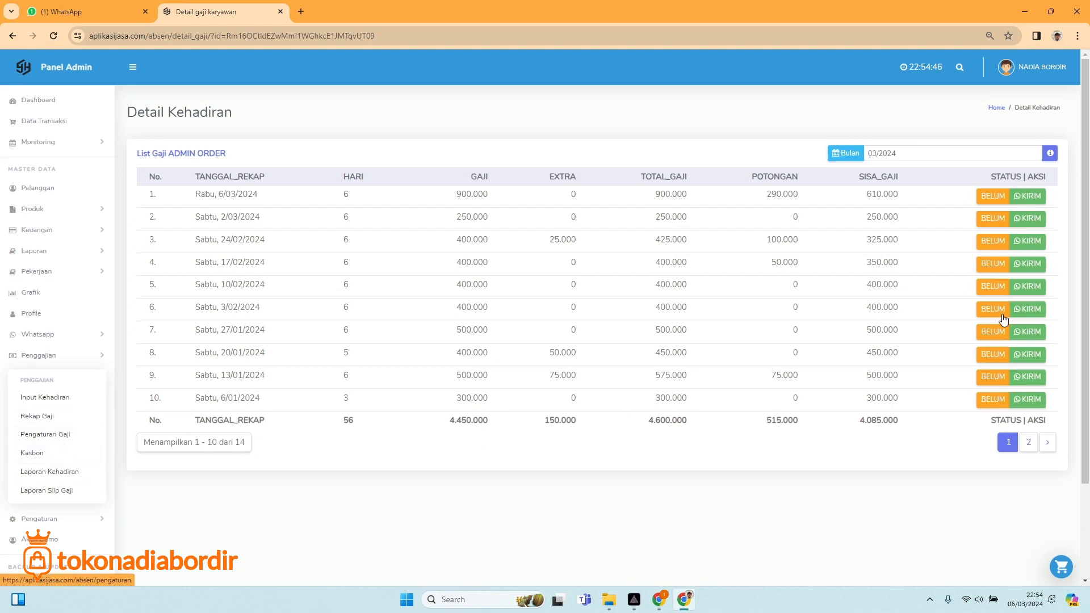
click(1027, 443)
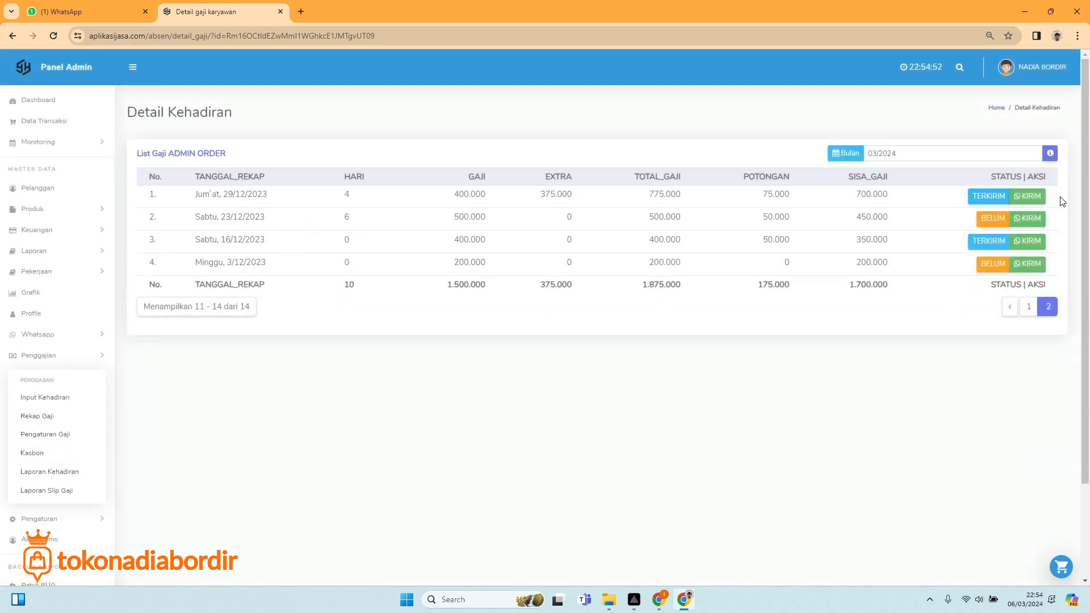
click(57, 434)
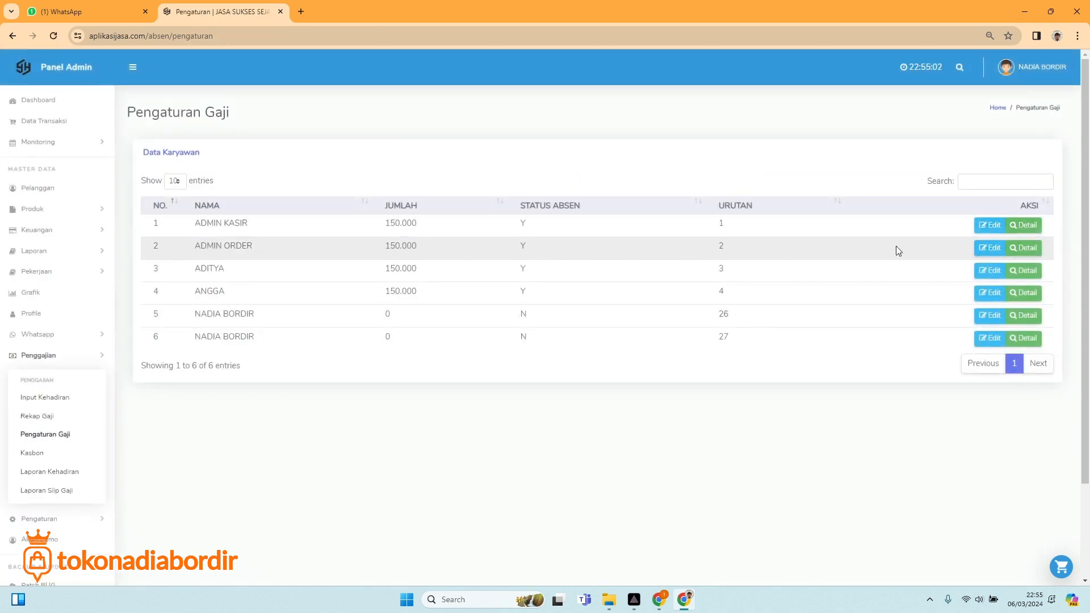
click(1025, 249)
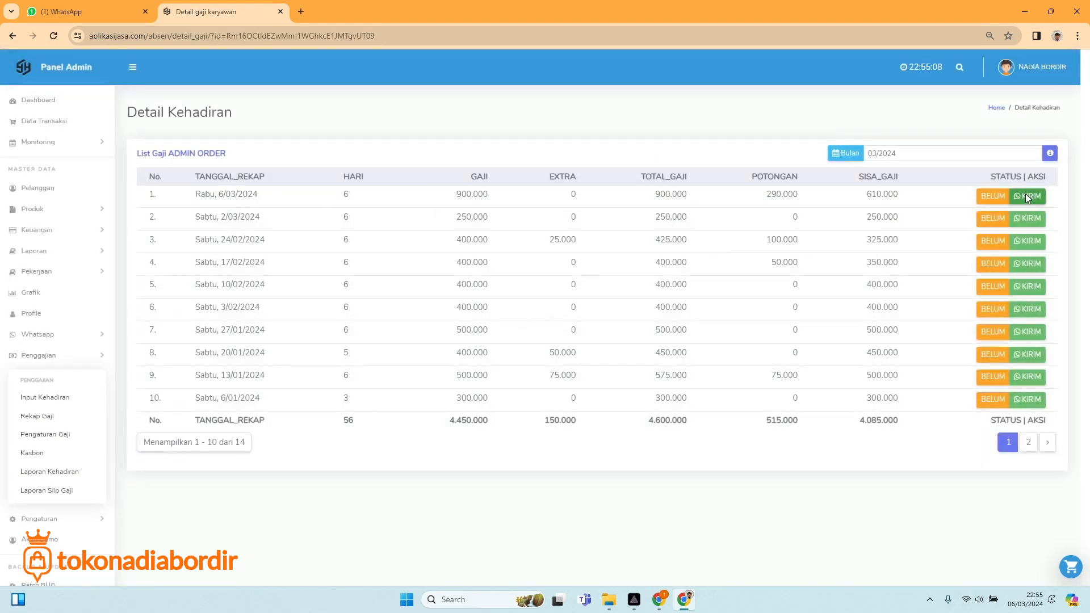
Send 6/03/2024 salary slips for ADMIN ORDER, the third and fourth staff to WhatsApp.
click(1026, 196)
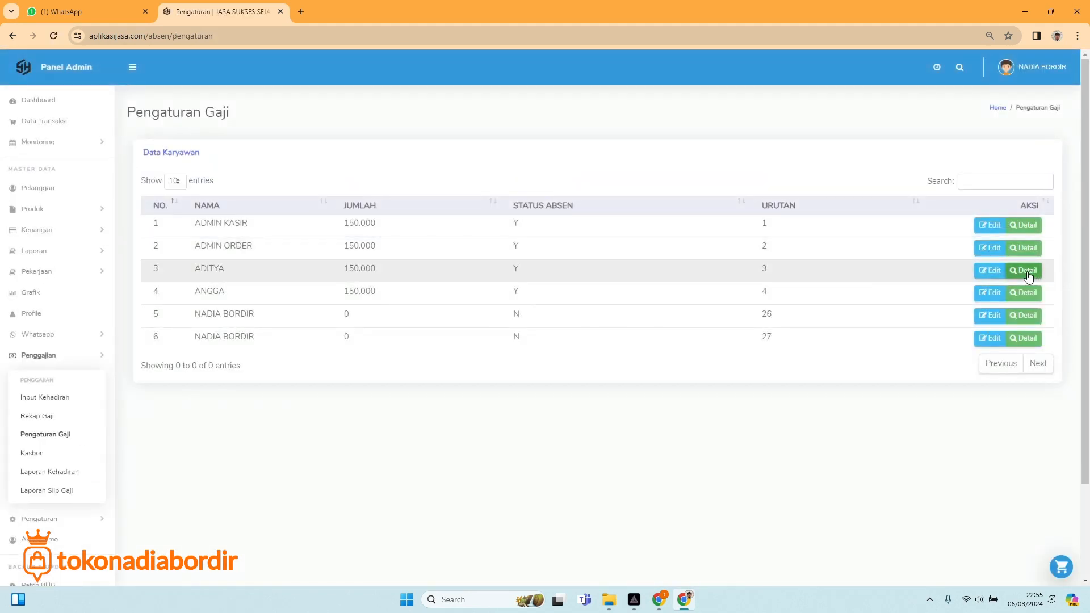
click(1024, 271)
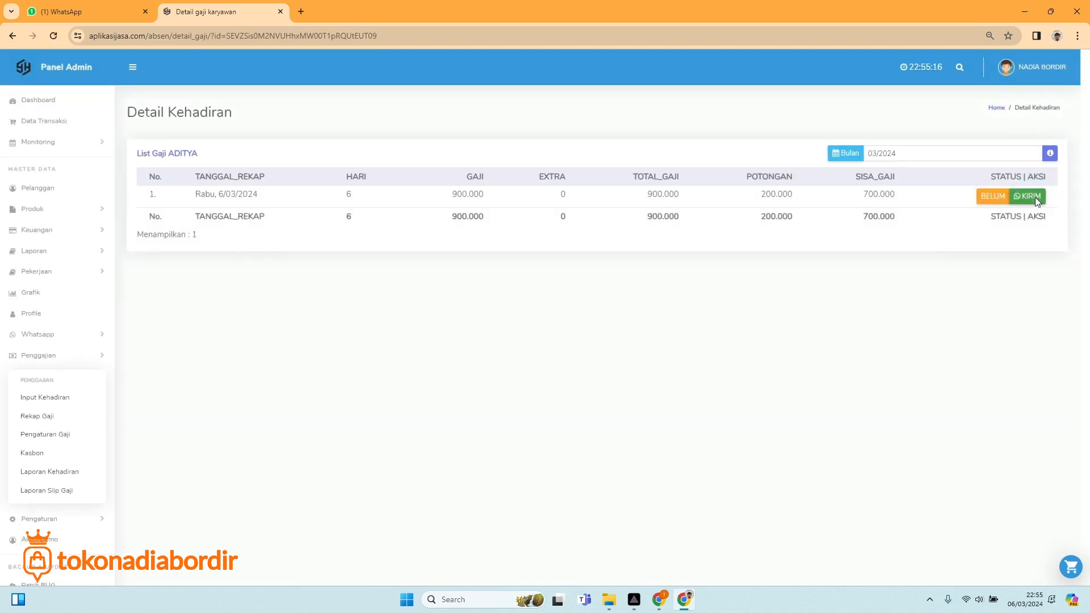
click(1034, 196)
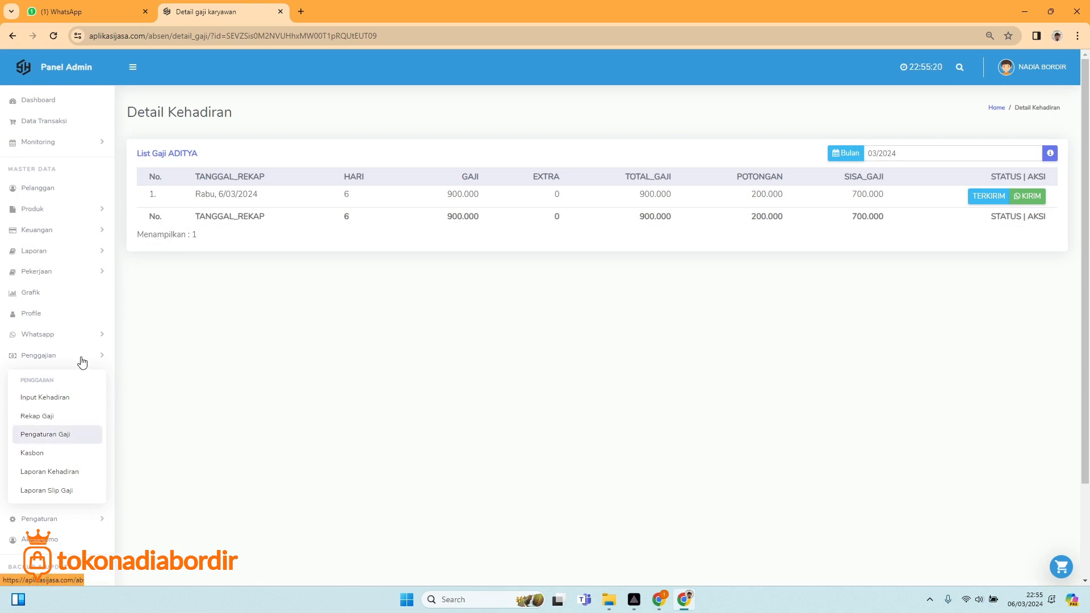
click(11, 38)
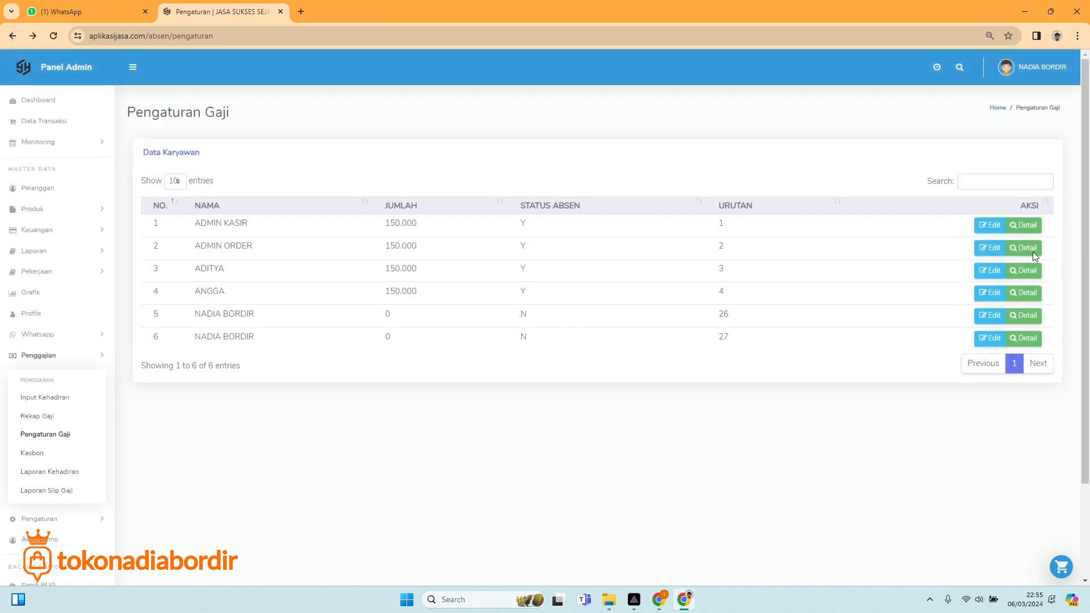
click(1020, 295)
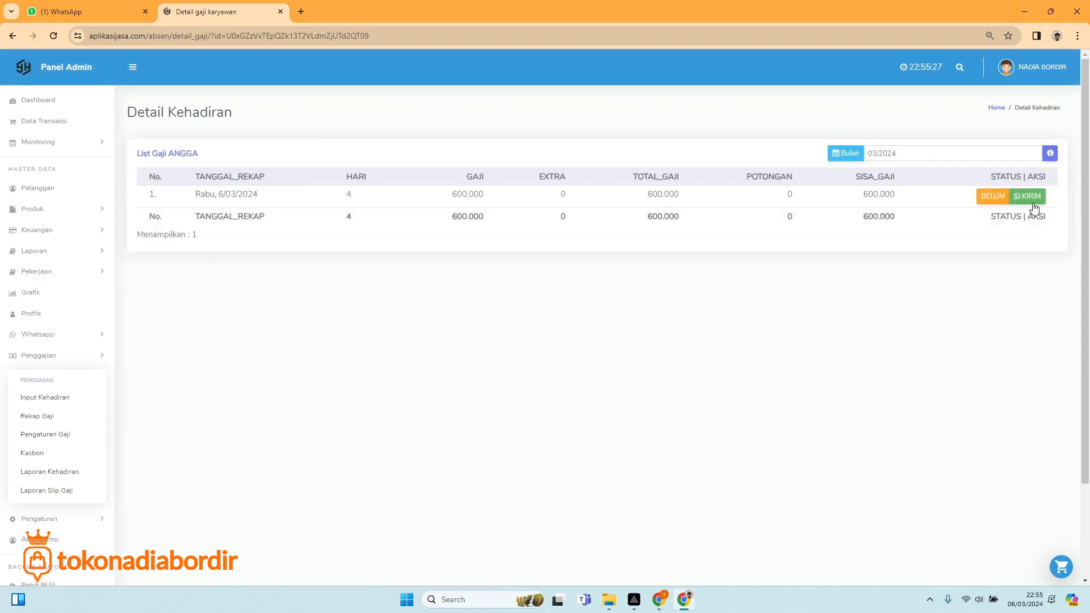
click(1031, 199)
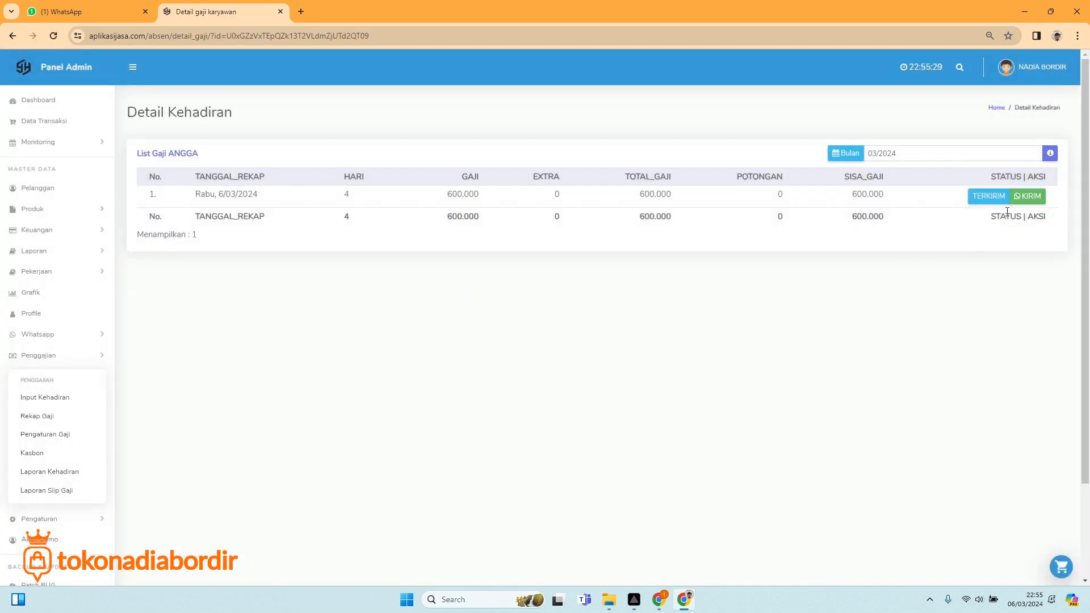
click(109, 7)
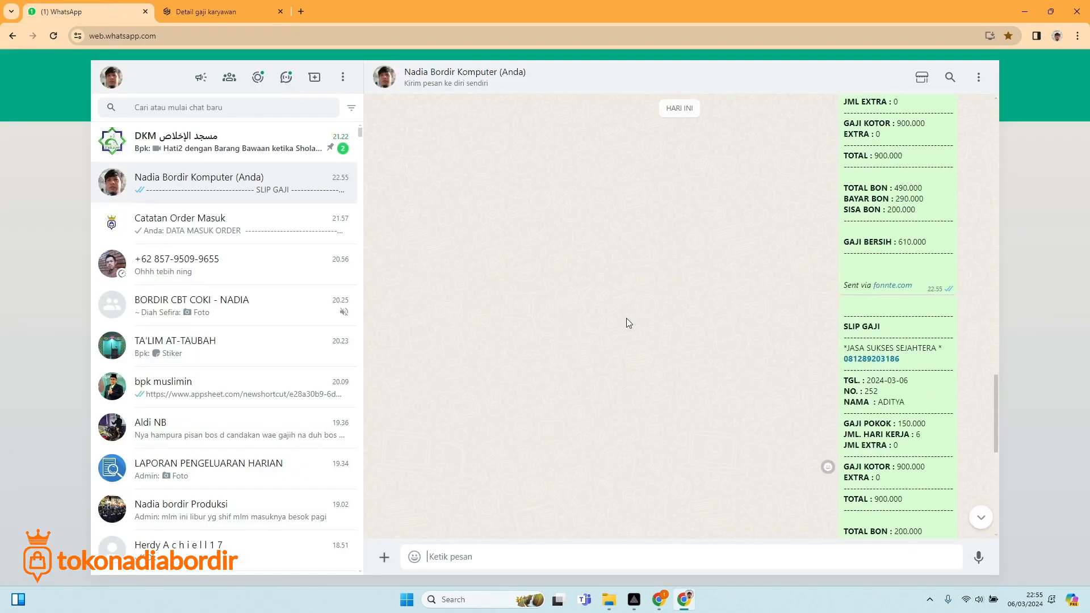
Check the SLIP GAJI messages in the WhatsApp chat, then return to the 'Detail gaji karyawan' tab.
scroll(727, 326, up, 5)
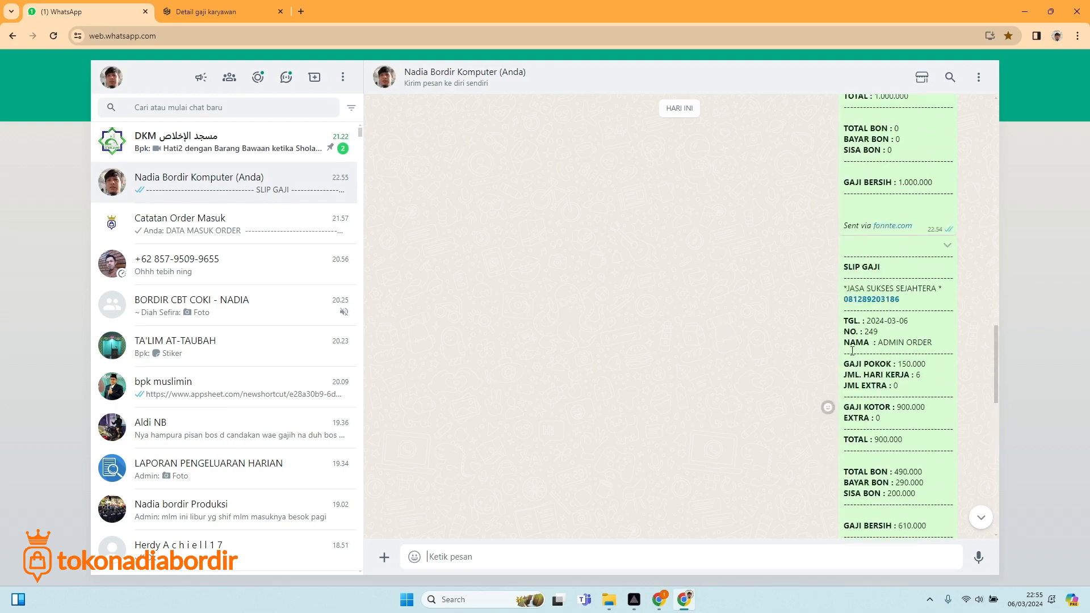
scroll(851, 350, up, 5)
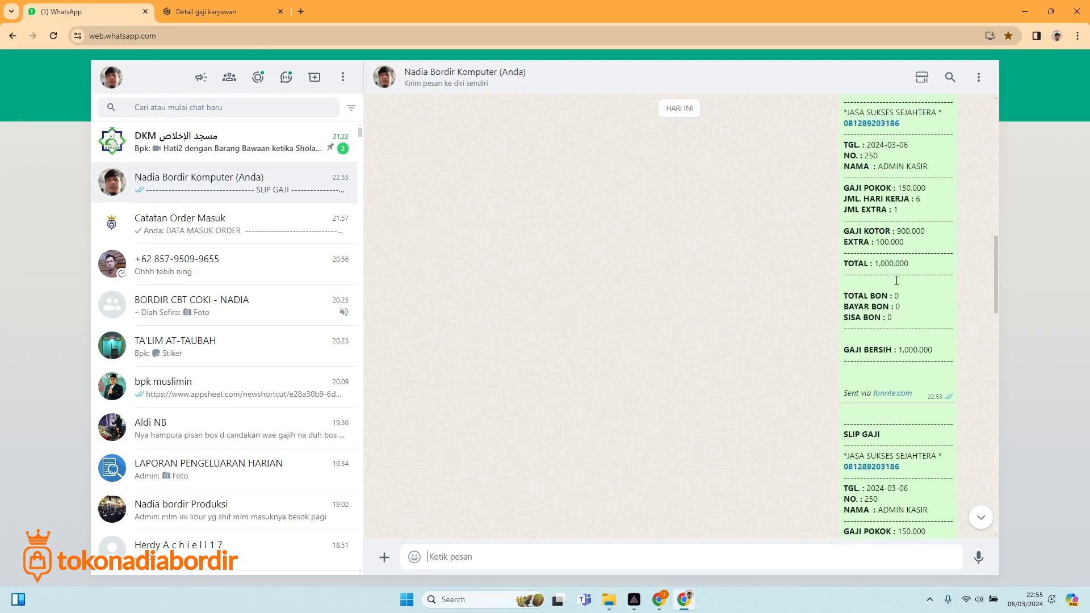
scroll(831, 212, up, 1)
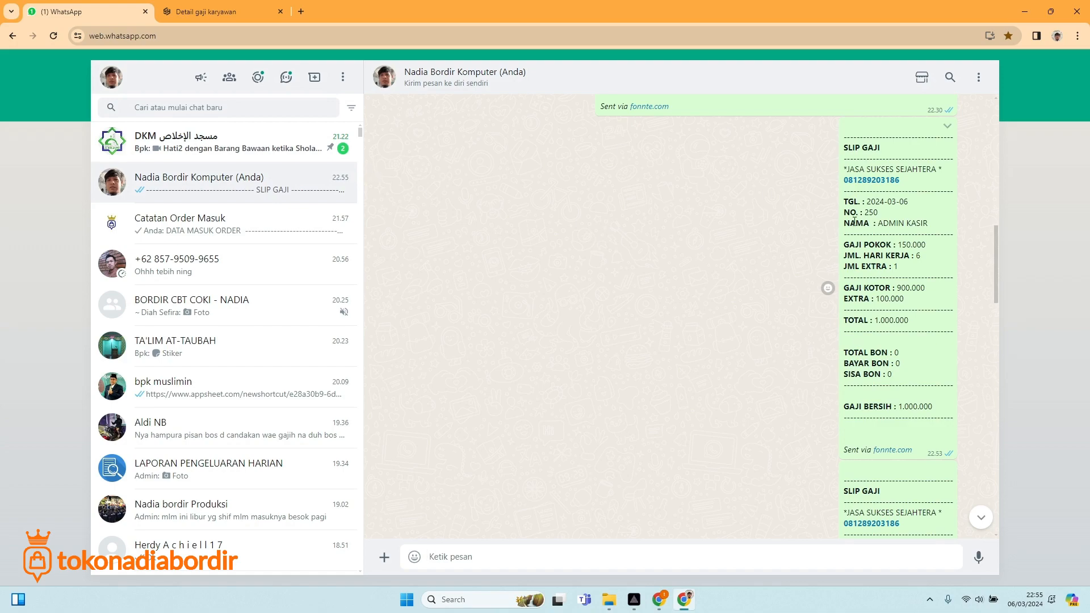
scroll(885, 276, down, 5)
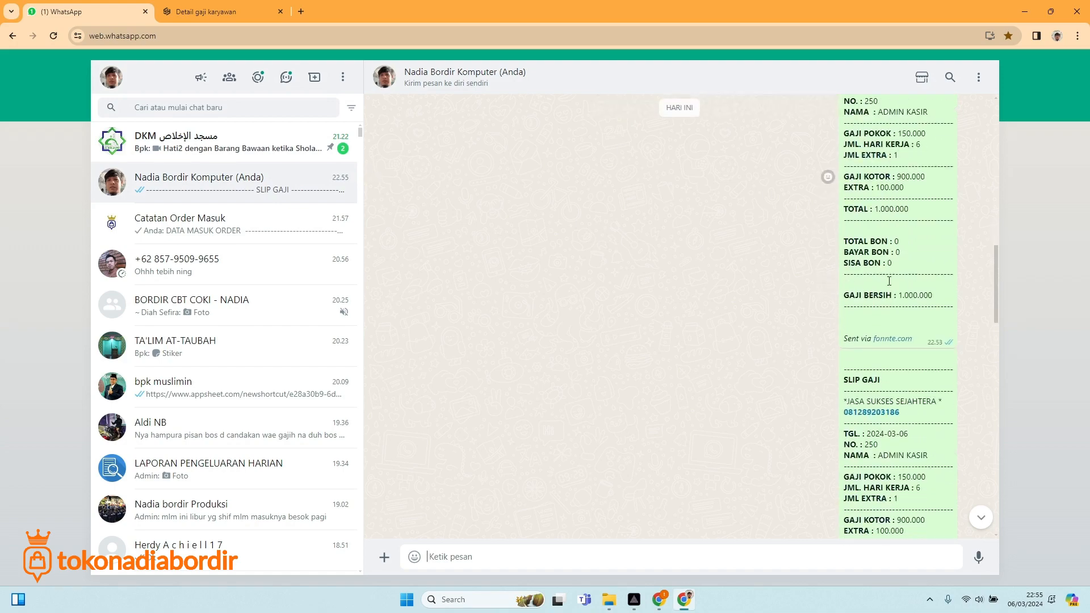
scroll(885, 264, down, 10)
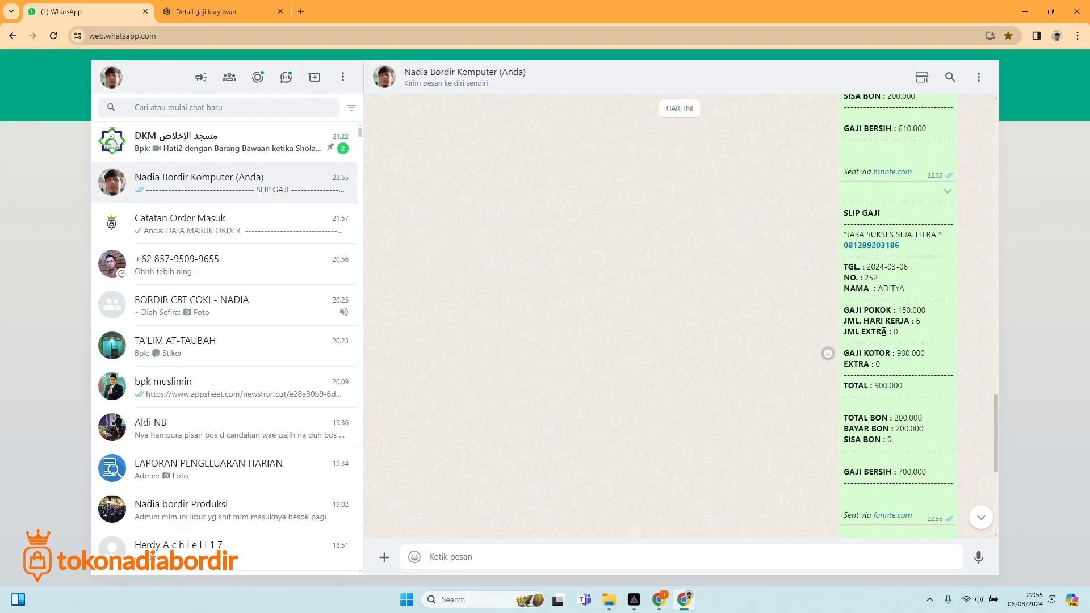
scroll(883, 332, down, 1)
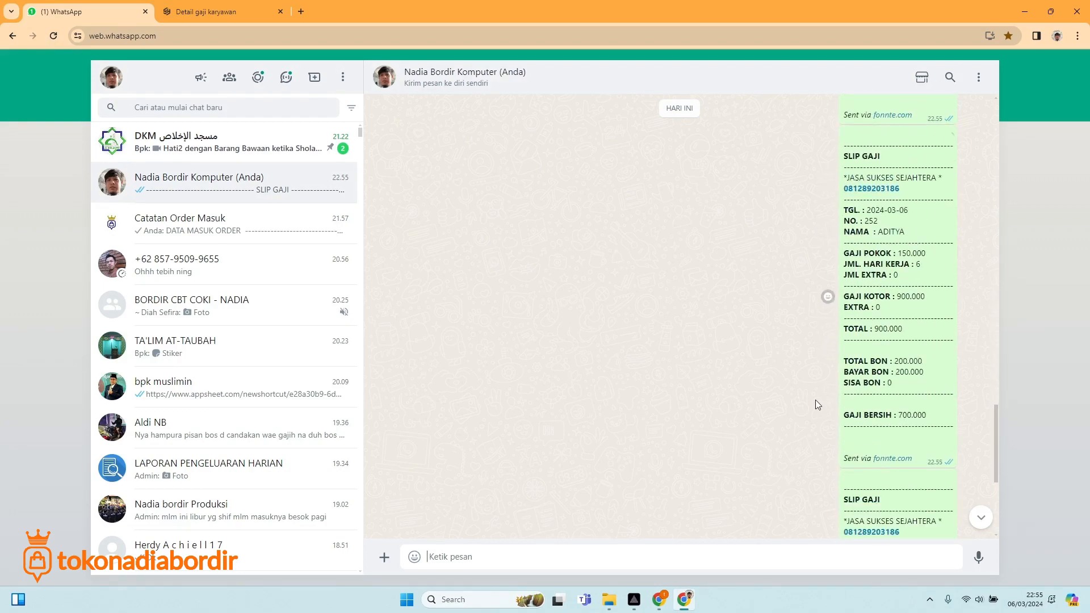
scroll(815, 400, down, 5)
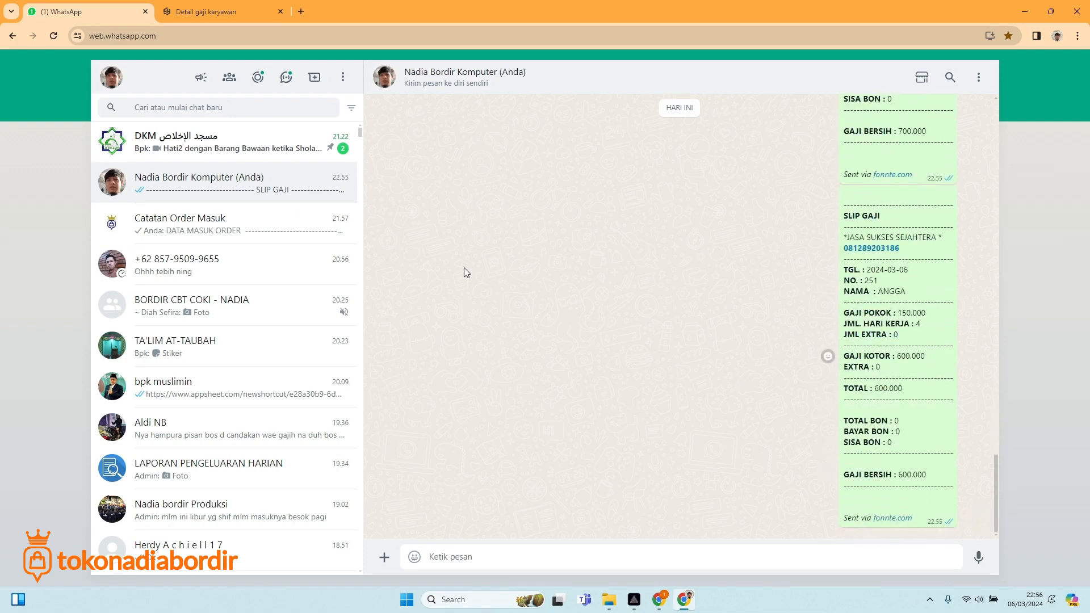
click(222, 11)
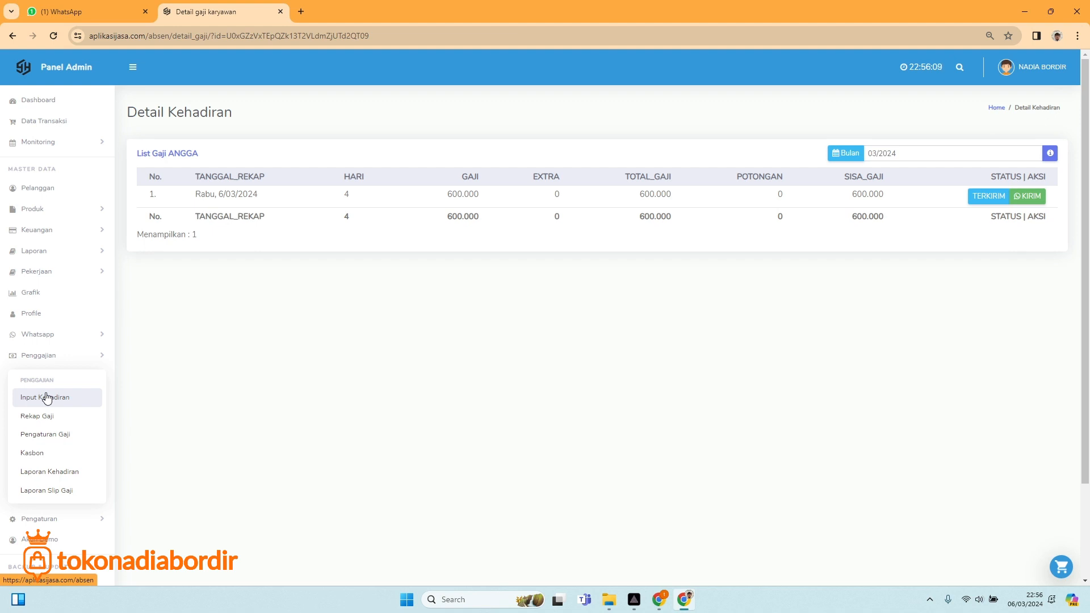
Review the Laporan Kehadiran for all staff (filter on Semua), then open Laporan Slip Gaji.
click(41, 473)
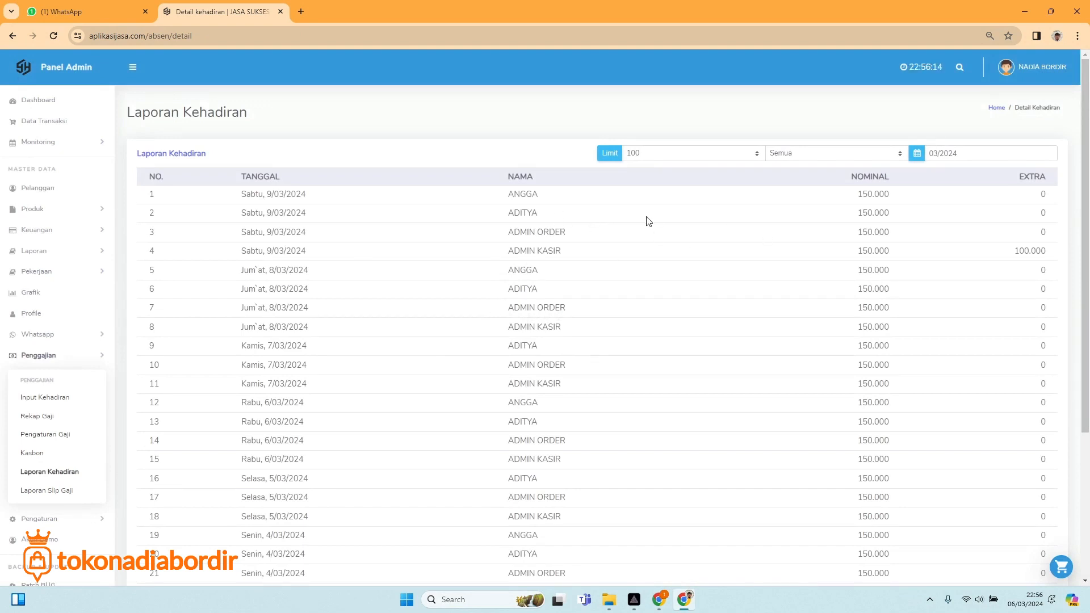
click(809, 151)
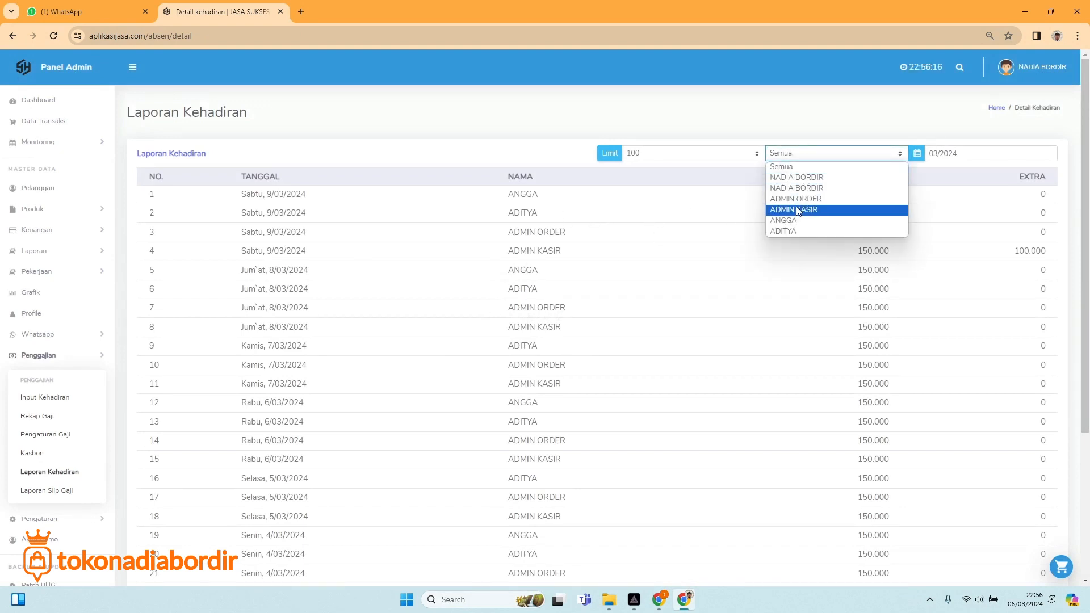
click(693, 130)
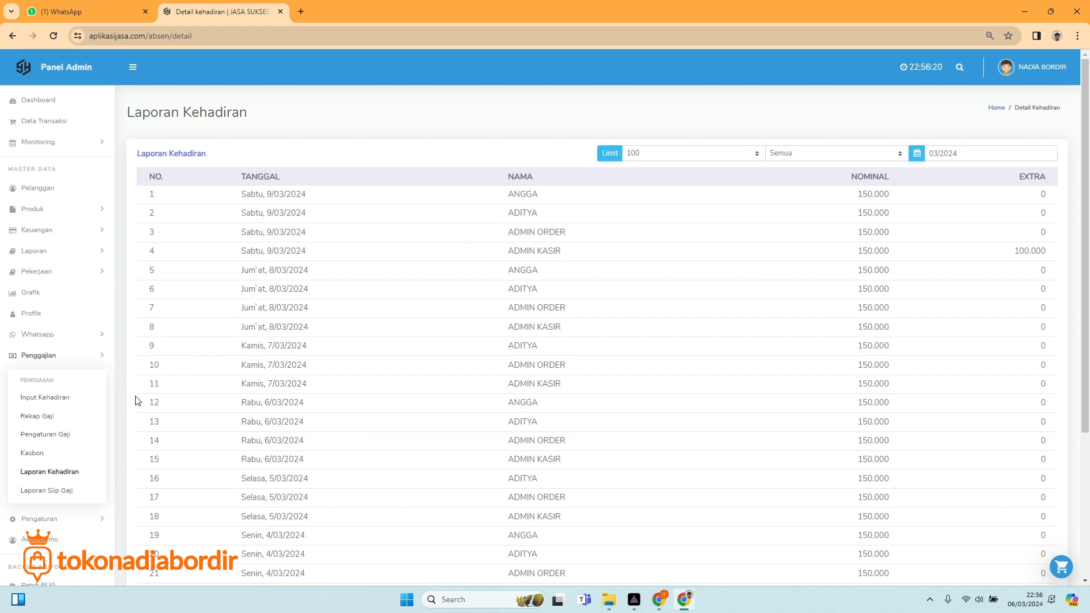
click(49, 489)
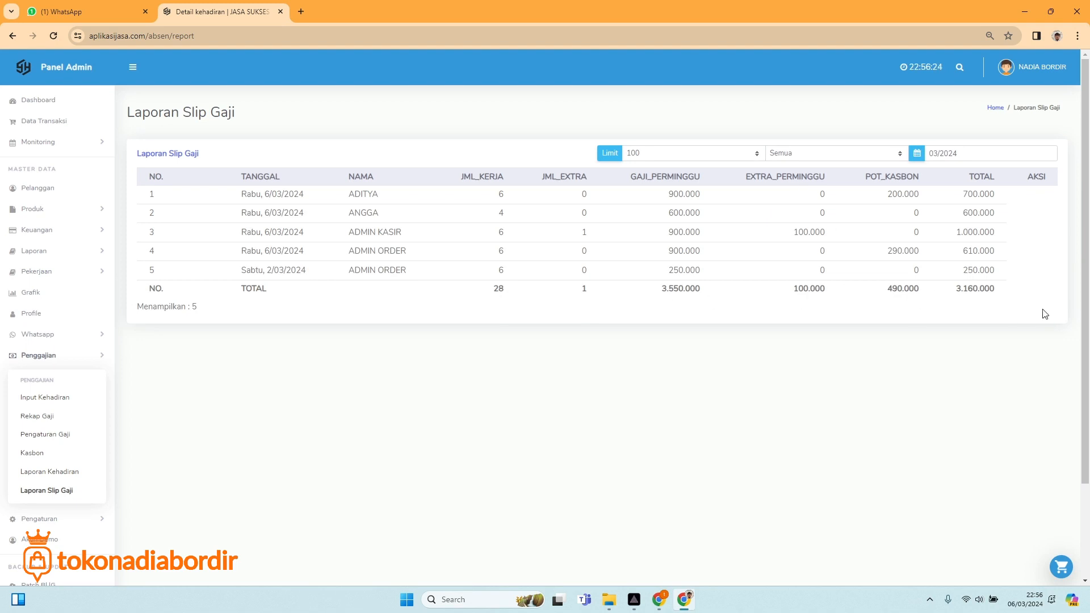
Highlight the 3.160.000 net TOTAL on the salary slip report, then go to Dashboard.
drag(959, 294, 1007, 301)
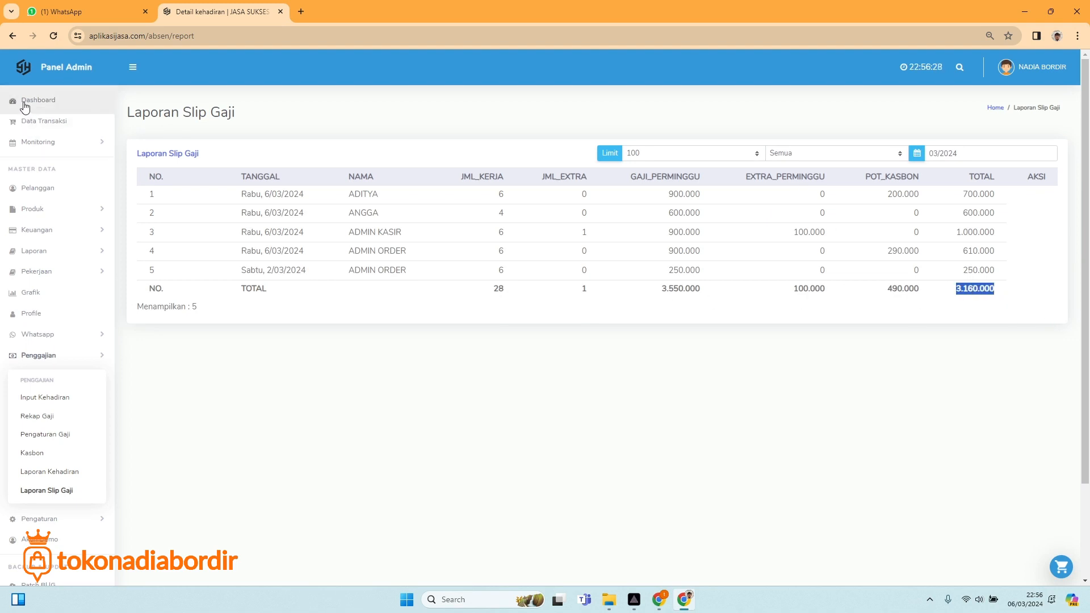
click(24, 105)
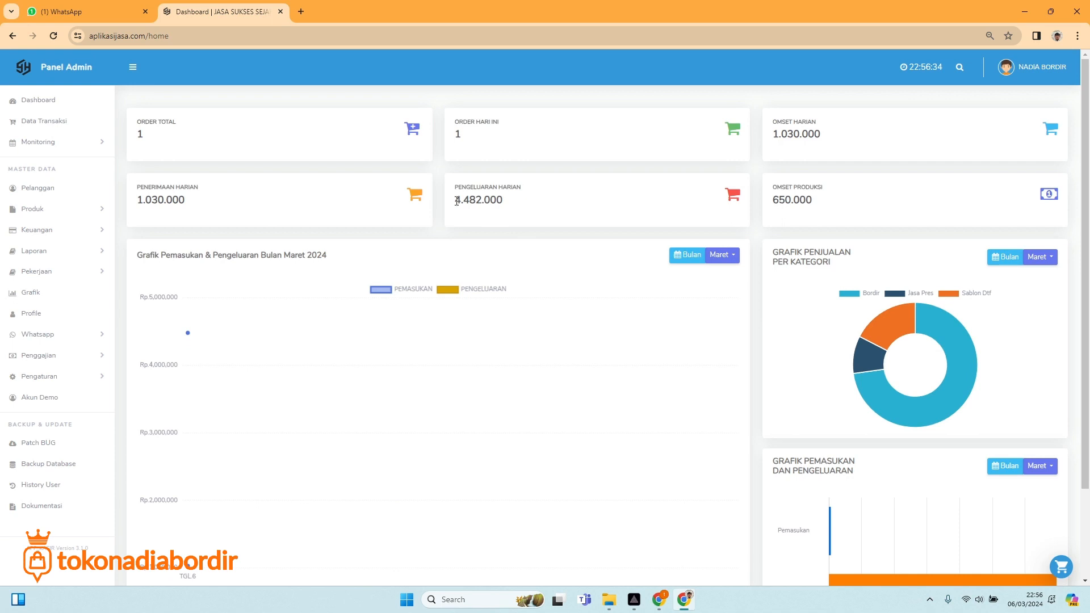
Highlight the 4.482.000 PENGELUARAN HARIAN figure, then open Keuangan > Pengeluaran.
drag(454, 202, 507, 216)
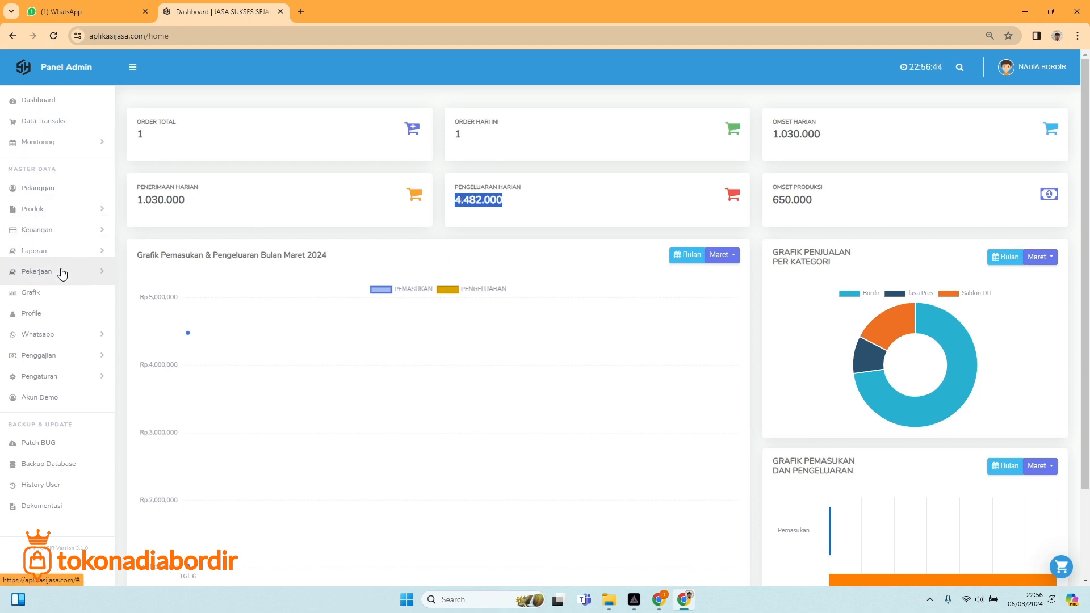
click(65, 230)
click(50, 291)
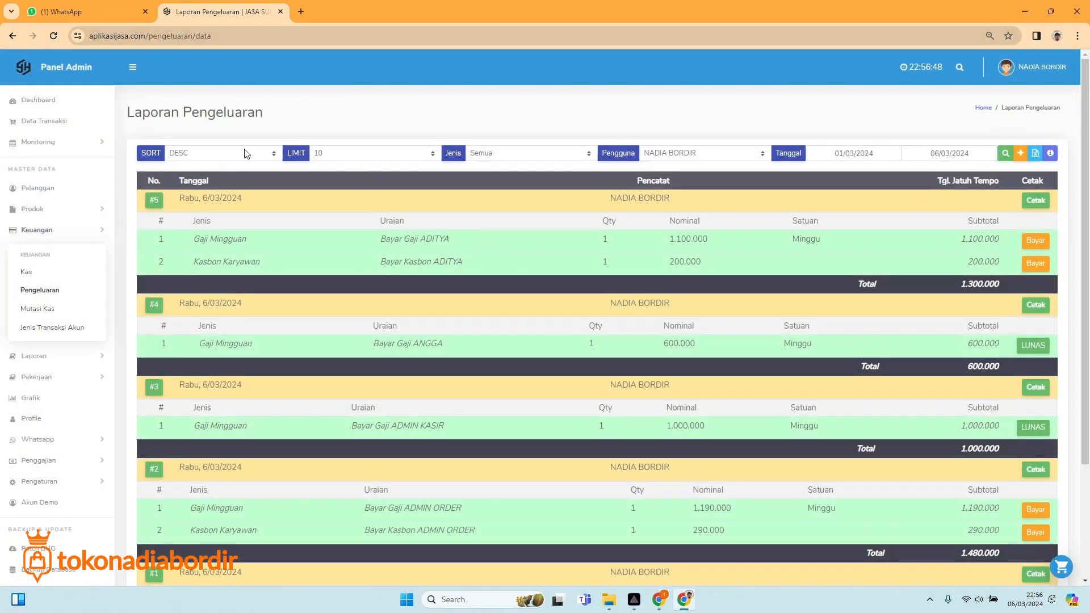
Filter the expense report to Jenis Gaji Mingguan and review its 4.380.000 in entries.
click(368, 155)
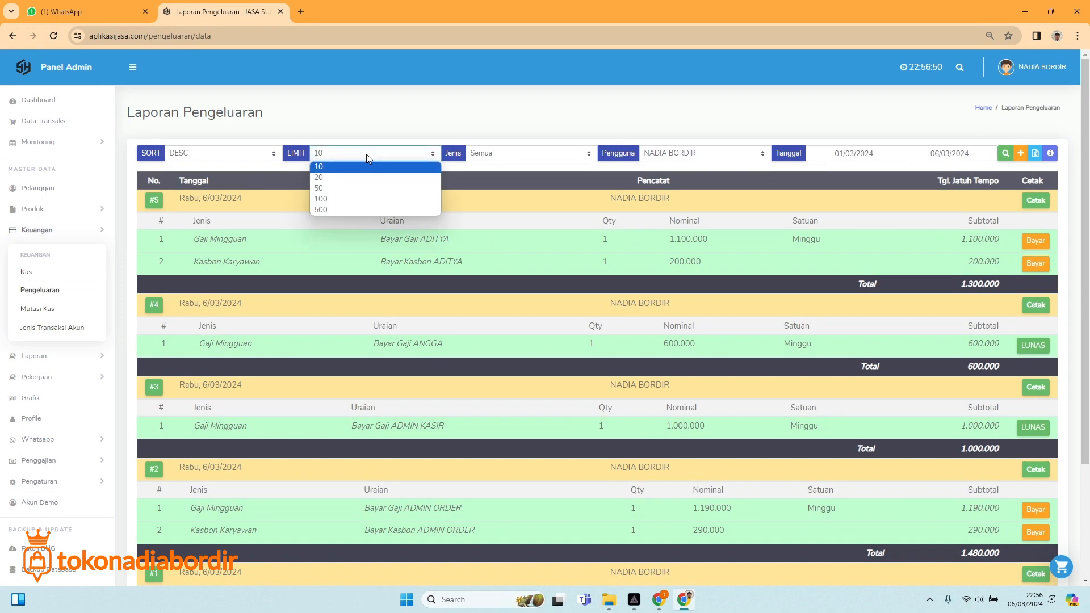
click(515, 156)
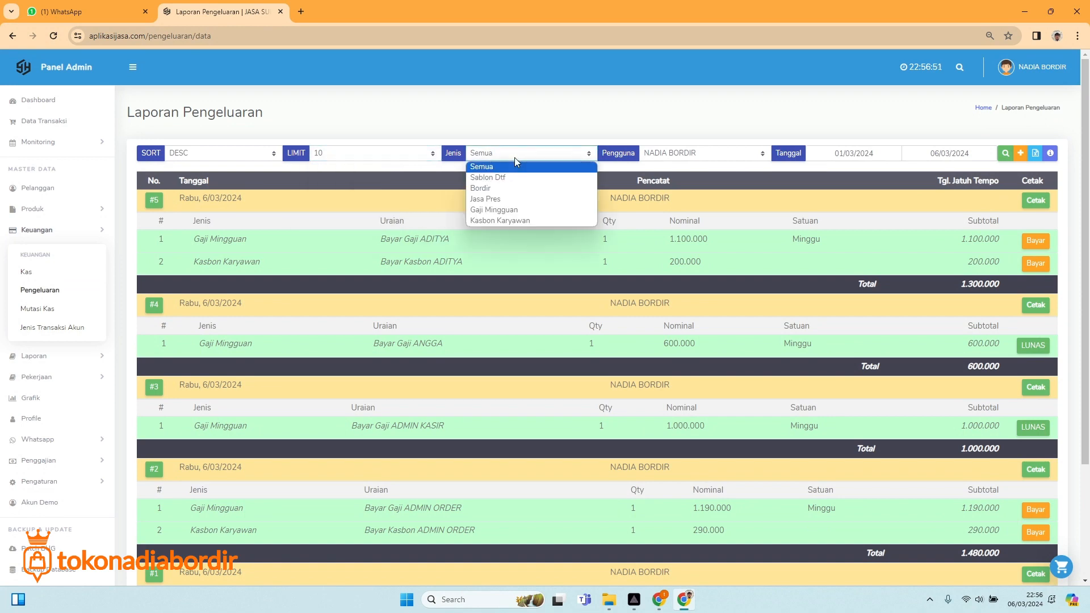
click(503, 210)
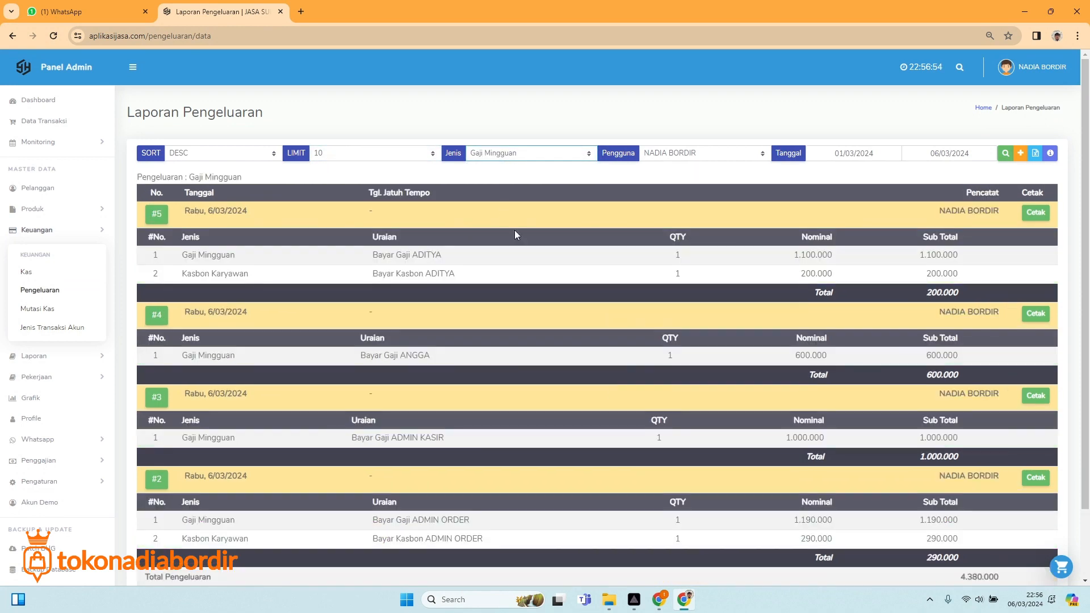
scroll(619, 360, down, 2)
scroll(720, 488, up, 2)
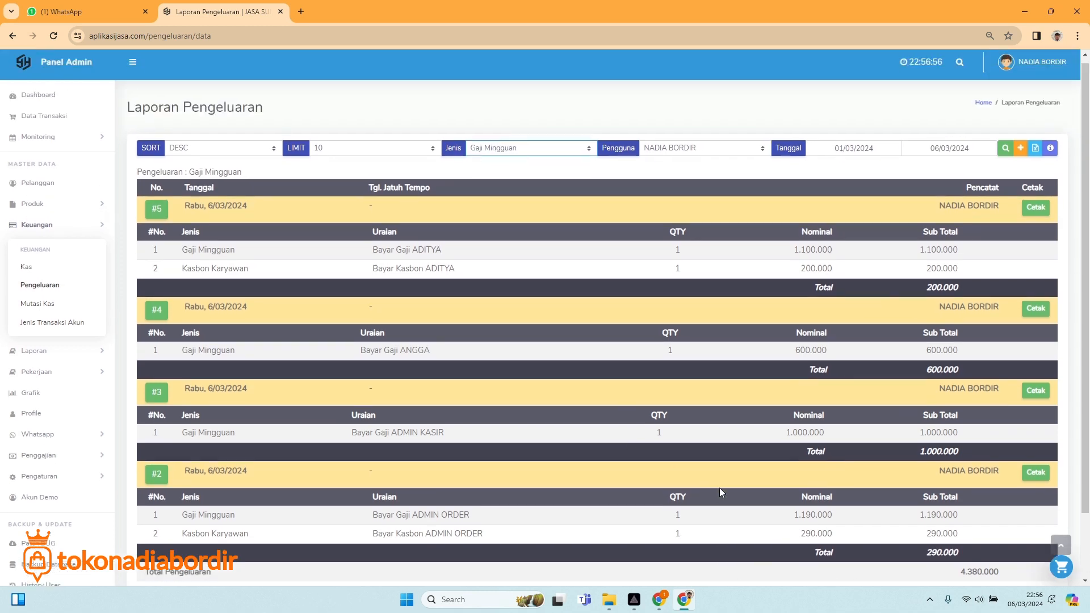
scroll(720, 488, down, 1)
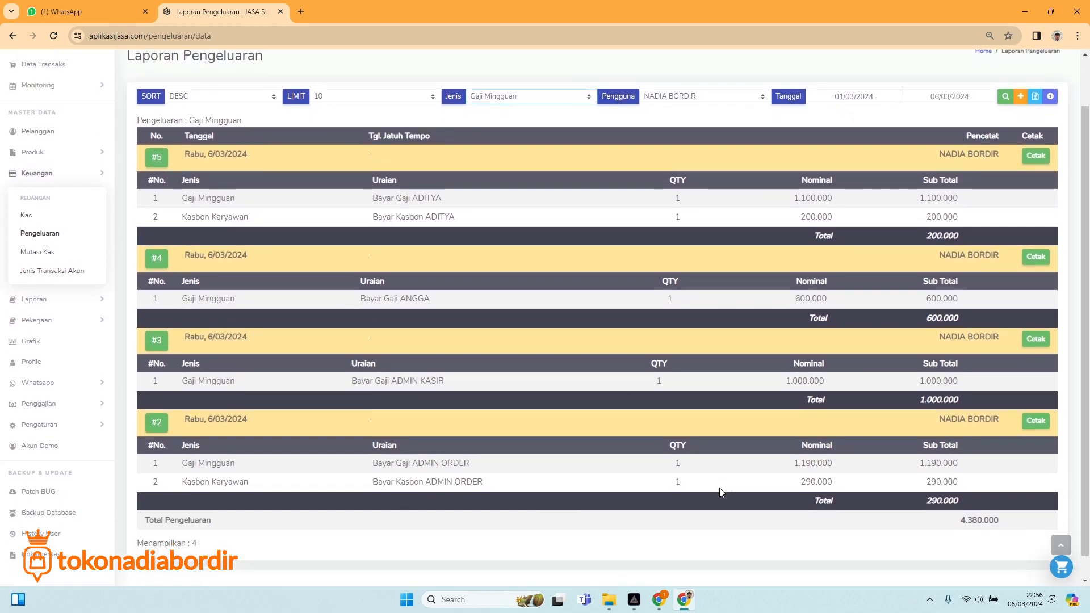
scroll(690, 202, up, 1)
Set Jenis back to Semua to show all five expenses totalling 4.482.000, then expand Penggajian.
click(517, 152)
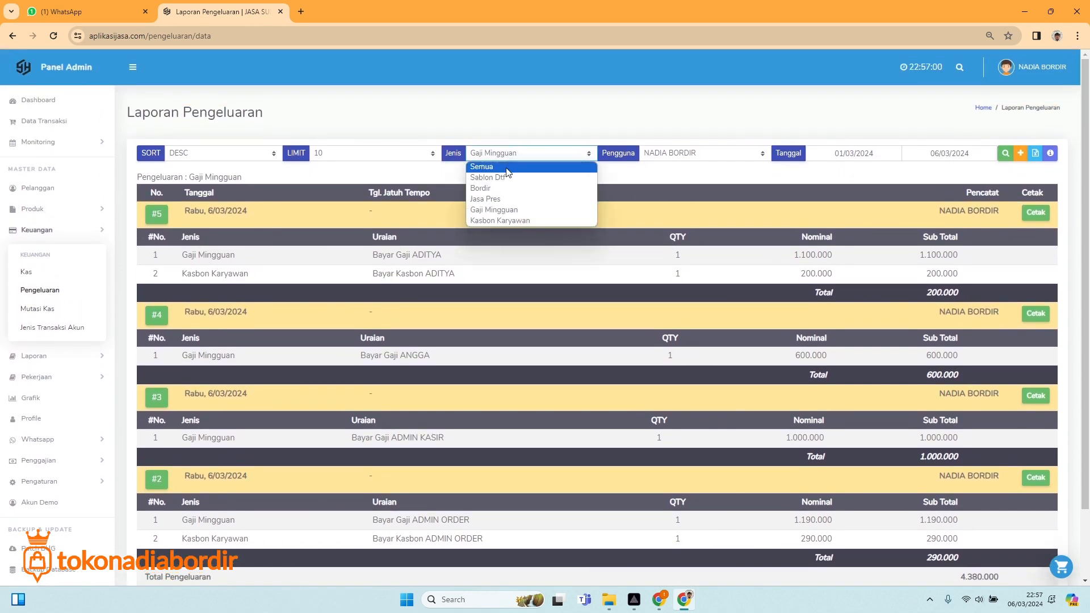
click(507, 169)
scroll(798, 437, down, 3)
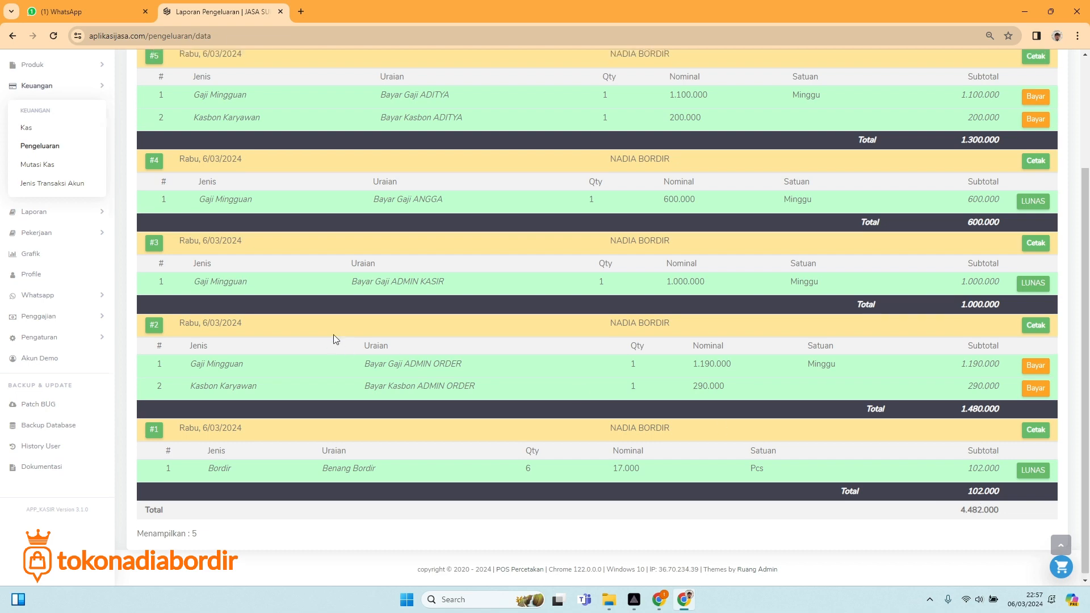
scroll(333, 338, up, 3)
click(41, 236)
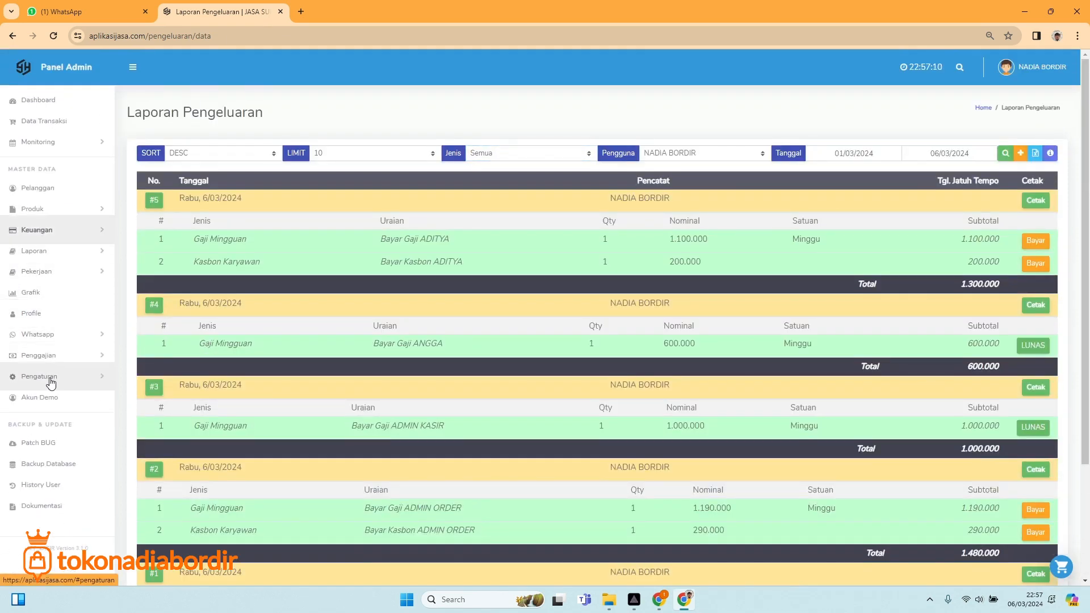
click(49, 356)
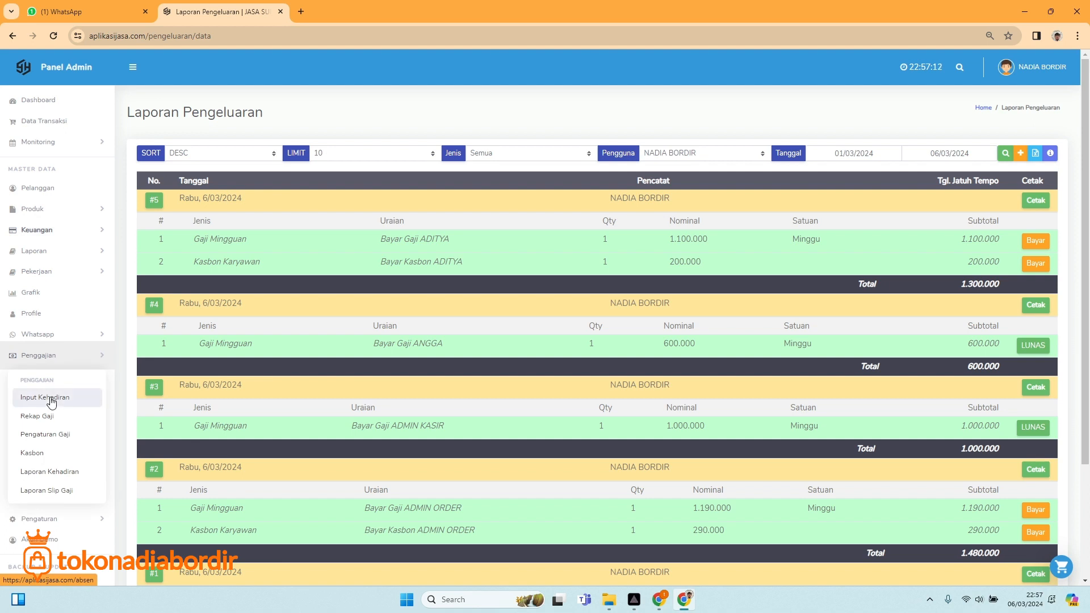
Reopen the March 2024 Laporan Slip Gaji, then switch to the PRISM Live Studio window.
click(47, 491)
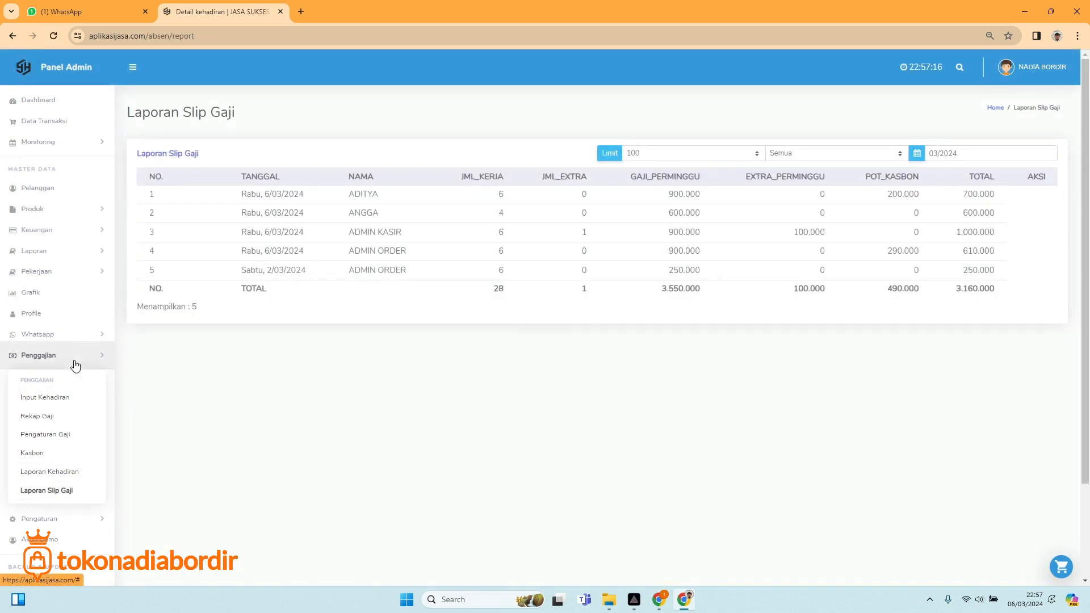
click(75, 363)
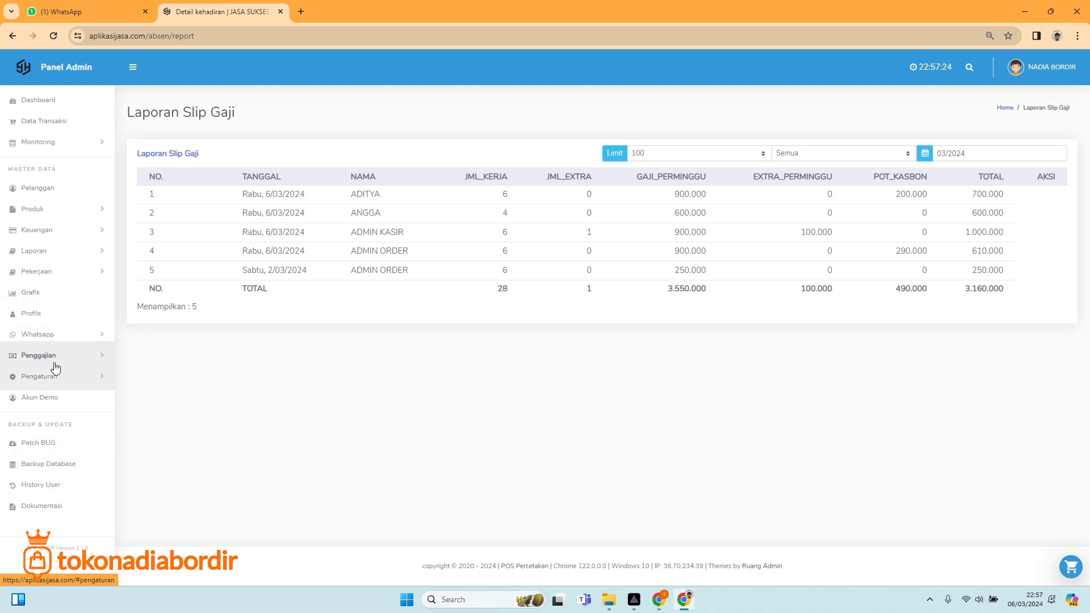
click(66, 336)
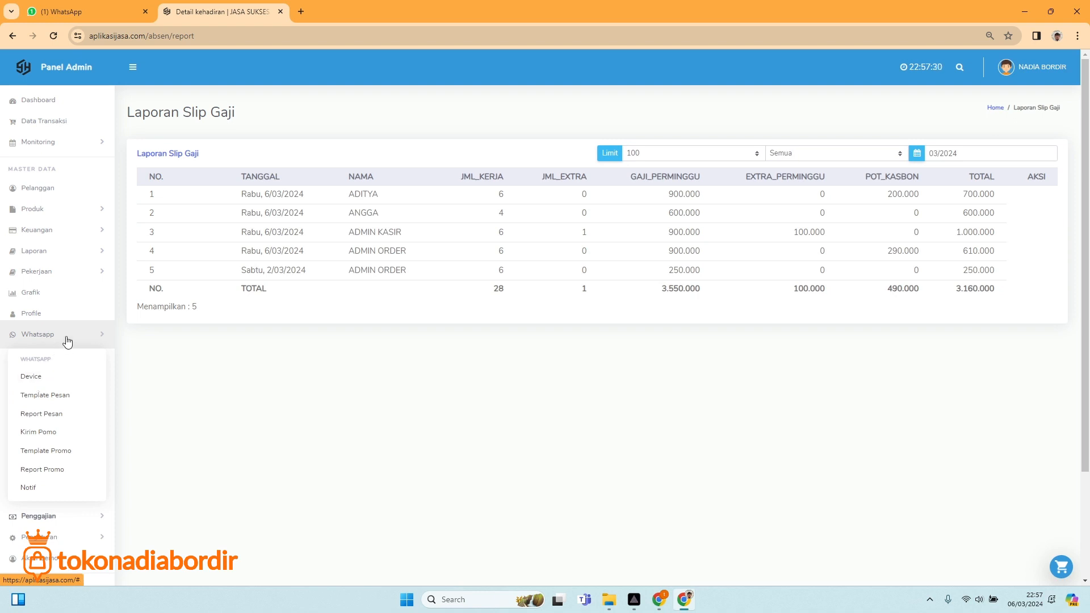
click(65, 338)
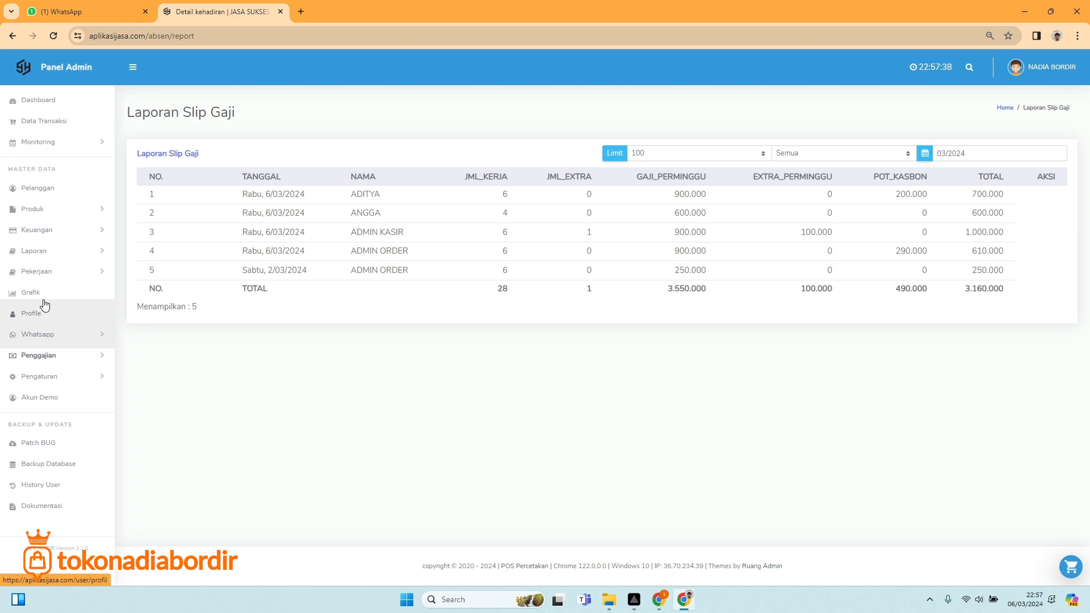
click(634, 600)
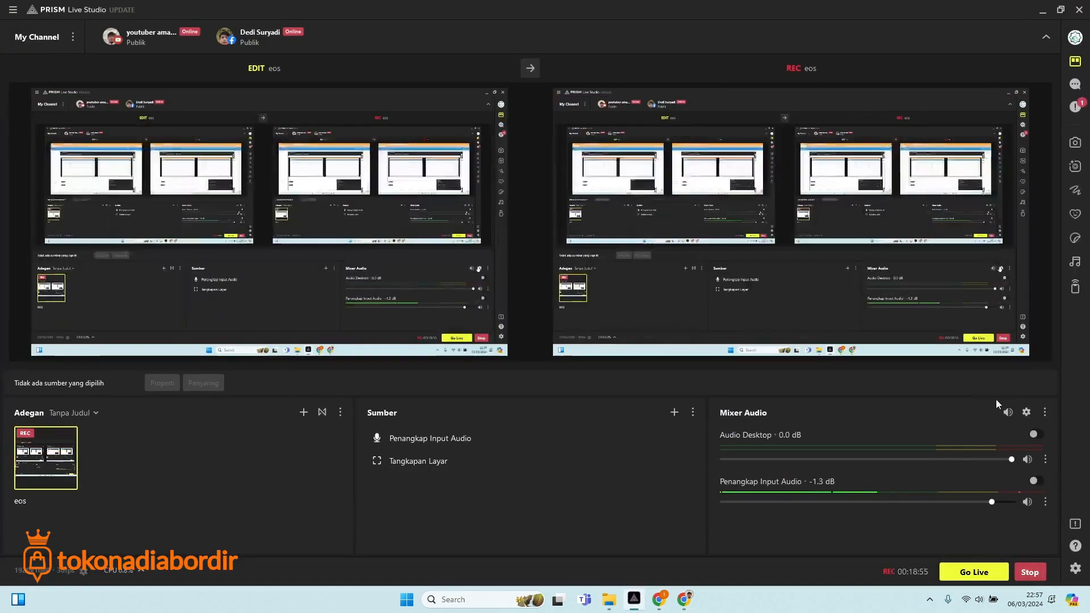